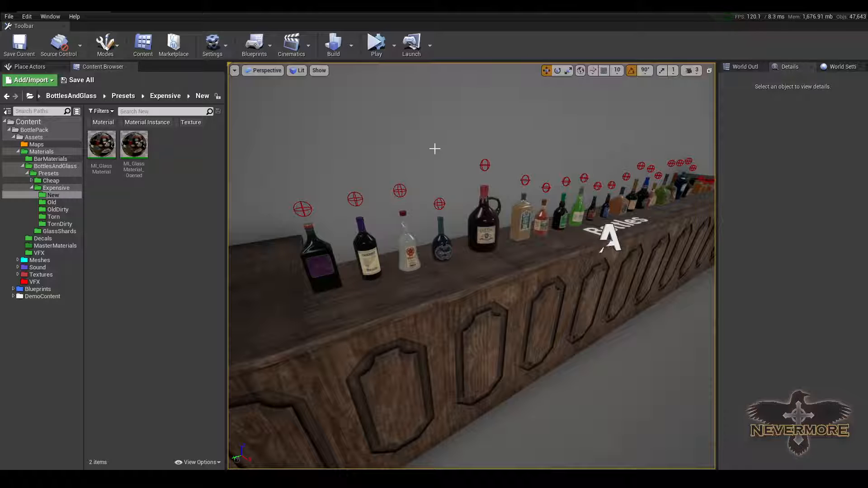
Step: Simulate the level and lift the square Devil's Spit whiskey bottle from the bar, ending the simulation when done
right_click_drag(399, 253, 475, 213)
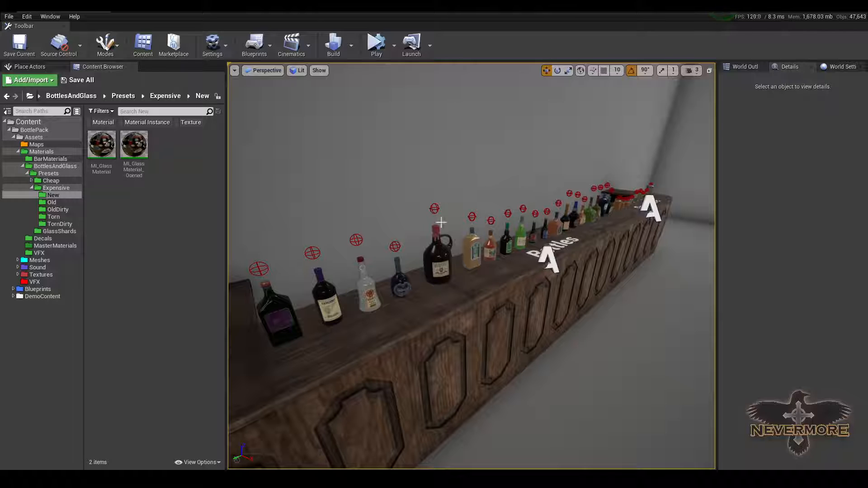
mouse_move(498, 225)
right_mouse_down()
mouse_move(443, 230)
mouse_move(472, 244)
mouse_move(504, 241)
right_mouse_up()
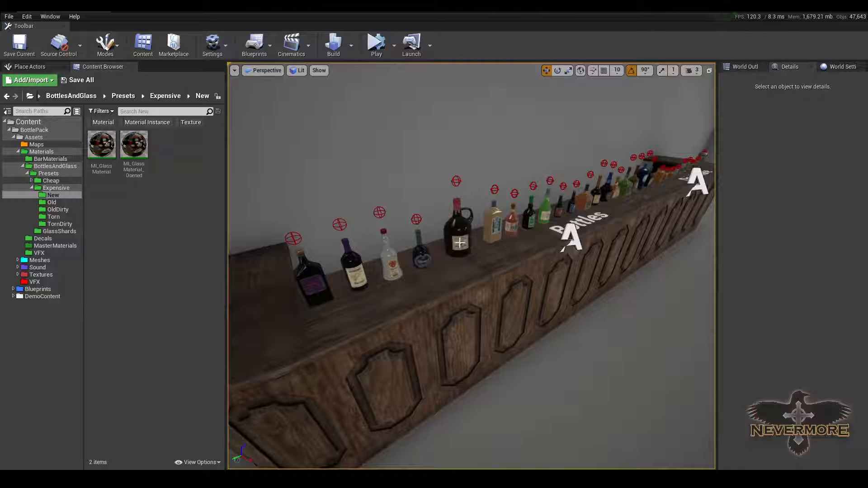
right_click_drag(412, 285, 428, 238)
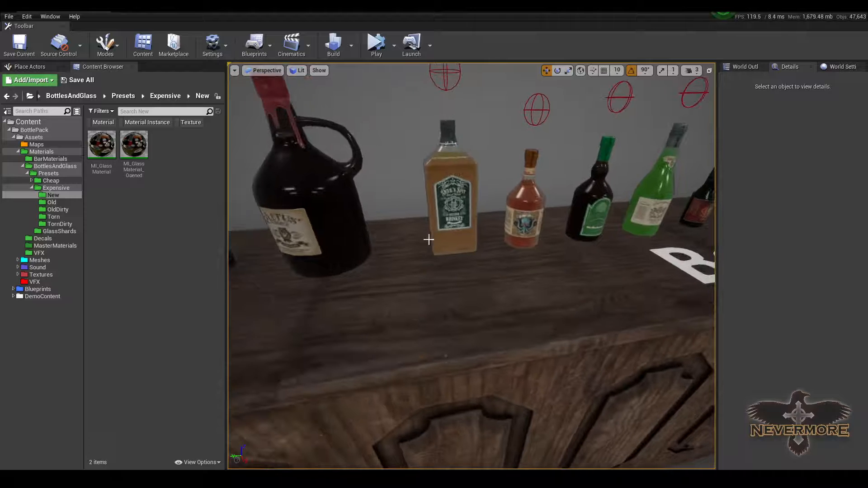
left_click(467, 180)
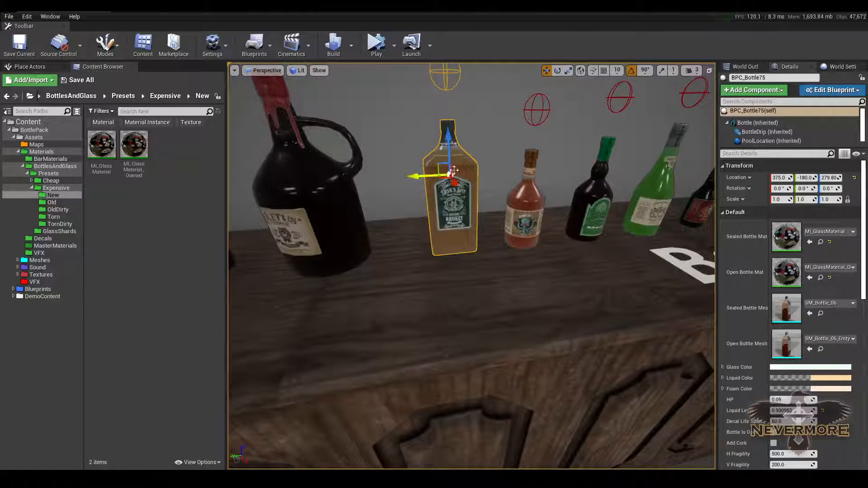
right_click_drag(487, 197, 471, 133)
key("alt+s")
right_click_drag(472, 297, 445, 267)
left_click_drag(463, 251, 450, 174)
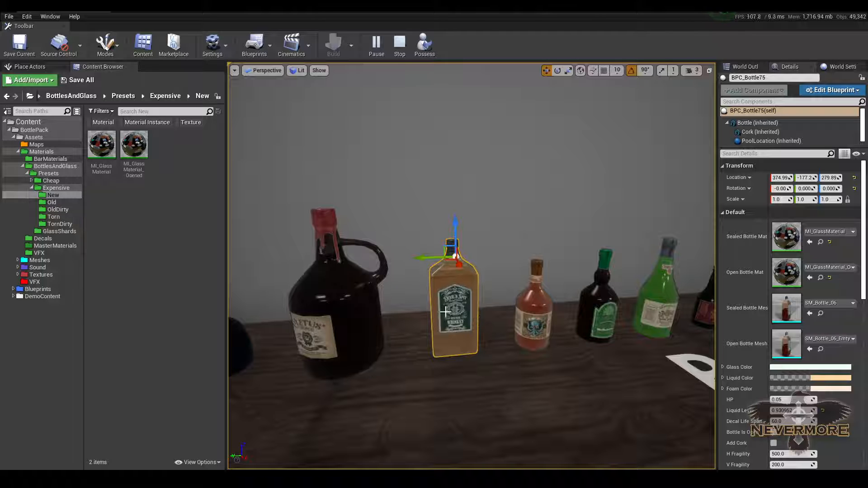
key("Escape")
Step: Simulate the level again and smash the square whiskey bottle on the bar counter
left_click_drag(452, 289, 443, 271)
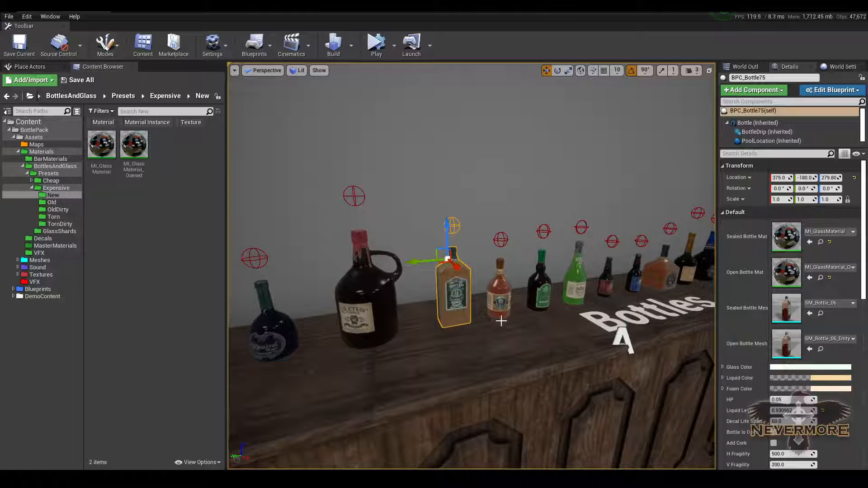
key("alt+s")
right_click_drag(483, 333, 460, 305)
key("w")
key("s")
left_click_drag(434, 242, 390, 401)
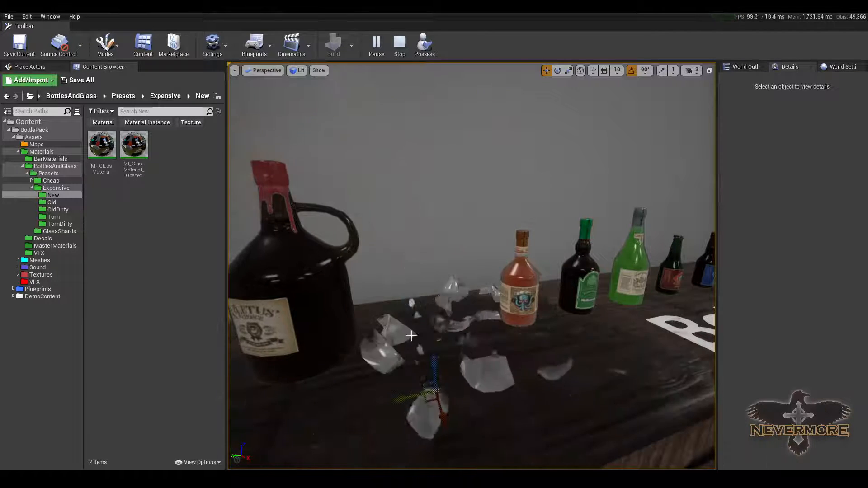
Step: Smash the large dark jug among the whiskey bottle's shards, inspect the spill, and stop the simulation
left_click(276, 294)
left_click_drag(279, 296, 501, 279)
mouse_move(501, 280)
right_mouse_down()
mouse_move(501, 272)
mouse_move(538, 308)
mouse_move(502, 278)
right_mouse_up()
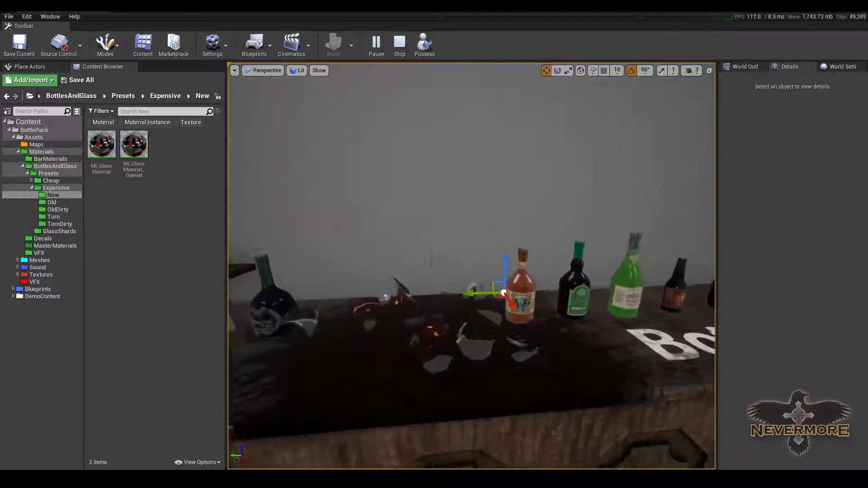
mouse_move(441, 273)
right_mouse_down()
mouse_move(425, 273)
mouse_move(441, 273)
right_mouse_up()
right_click_drag(443, 312, 552, 312)
left_click_drag(369, 271, 518, 245)
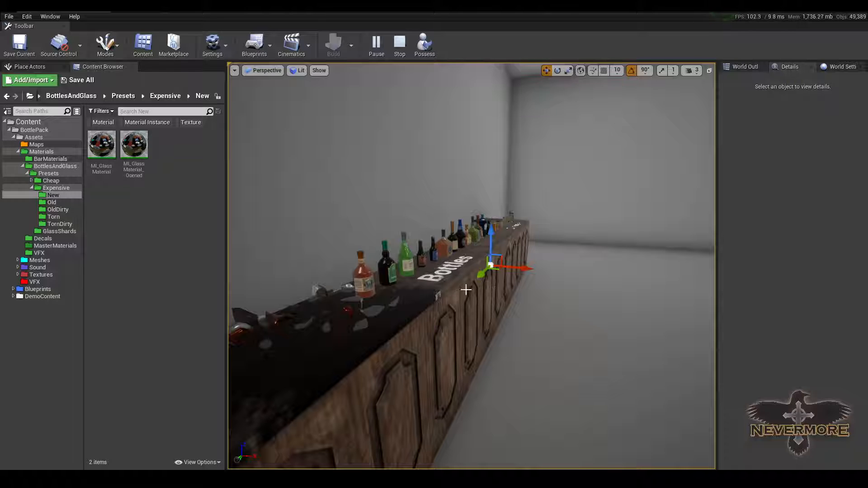
right_click_drag(466, 290, 450, 309)
key("Escape")
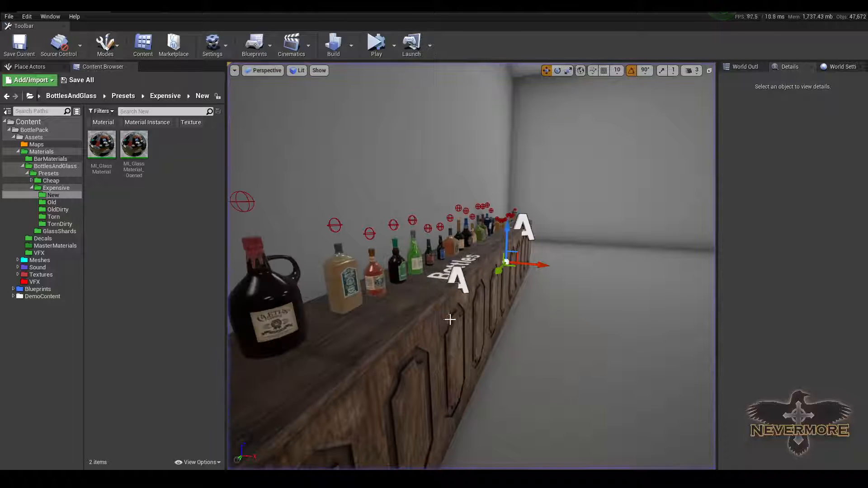
Step: Simulate the level and throw the square whiskey bottle off the bar to shatter it on the floor
key("alt+s")
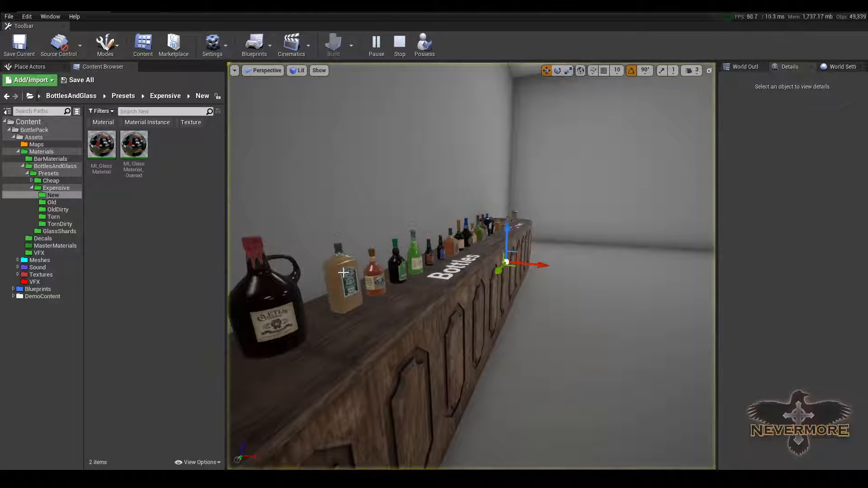
left_click(343, 273)
right_click_drag(315, 271, 352, 281)
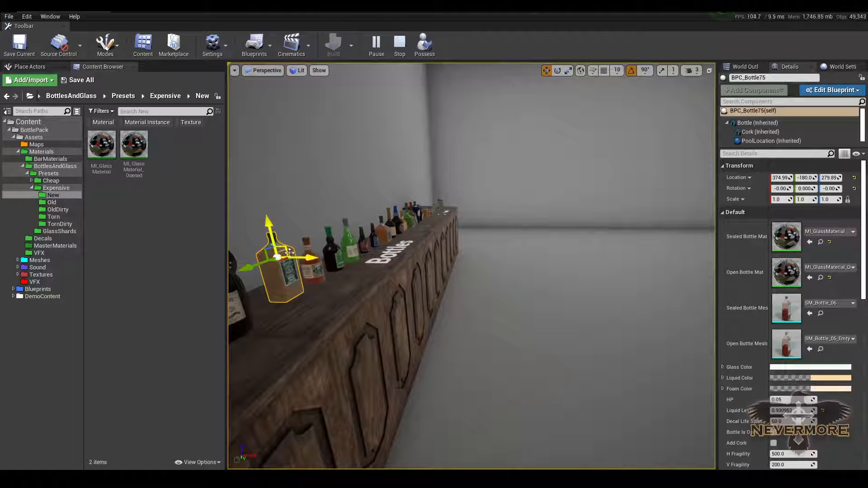
left_click_drag(289, 250, 570, 102)
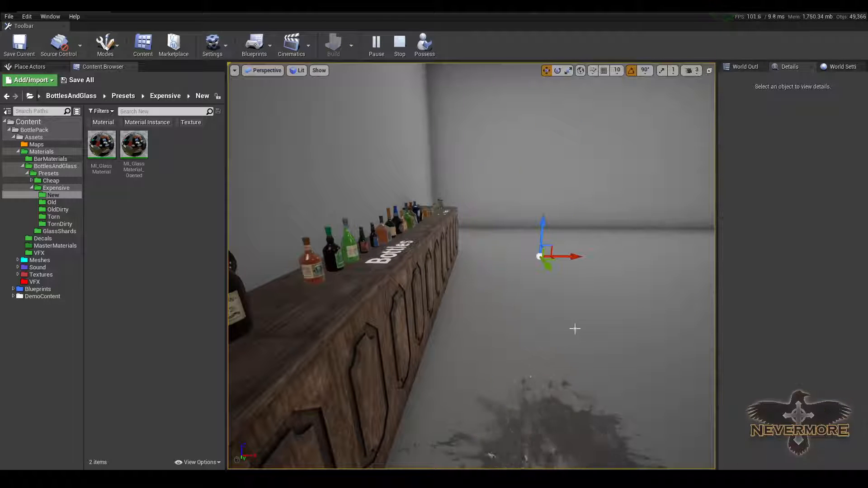
right_click_drag(573, 327, 554, 272)
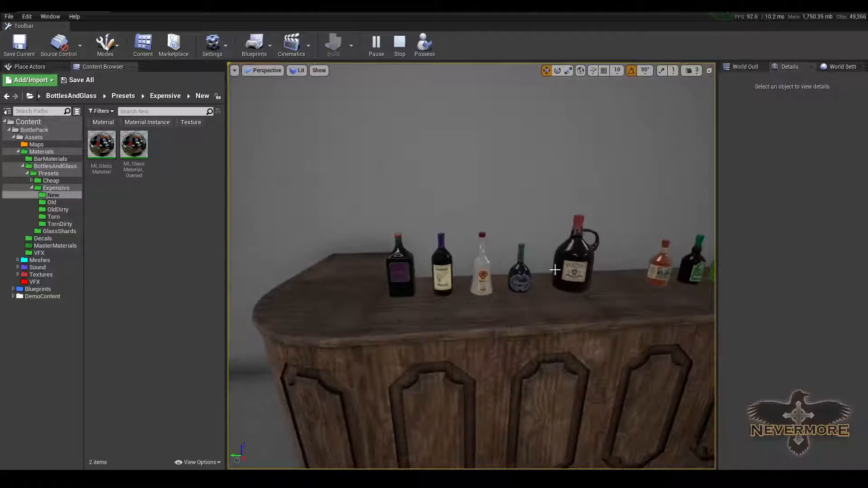
Step: Throw the large dark jug across the room beyond the end of the bar and stop the simulation
left_click(576, 266)
mouse_move(606, 269)
right_mouse_down()
mouse_move(595, 281)
mouse_move(660, 283)
mouse_move(619, 273)
right_mouse_up()
left_click_drag(606, 299, 303, 138)
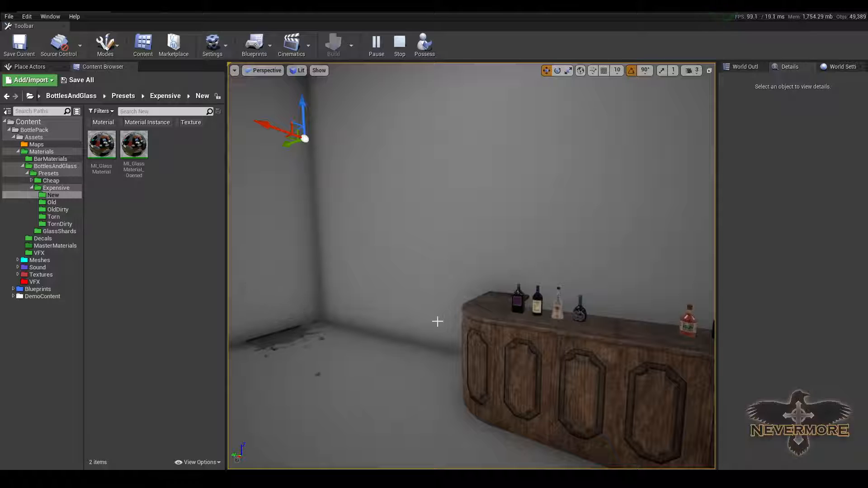
key("Escape")
Step: Restart the simulation, smash the dark jug on the bar counter, and inspect its shards and spilled liquid
right_click_drag(435, 319, 501, 323)
key("alt+s")
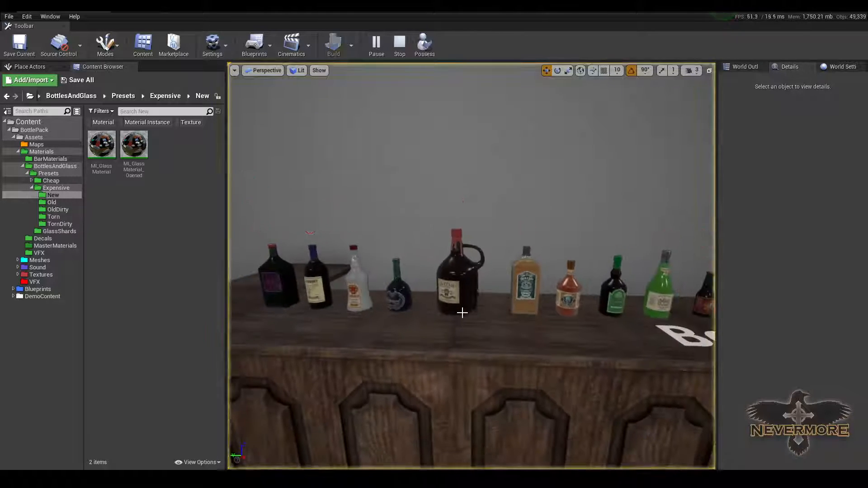
right_click_drag(434, 293, 465, 298)
left_click(508, 264)
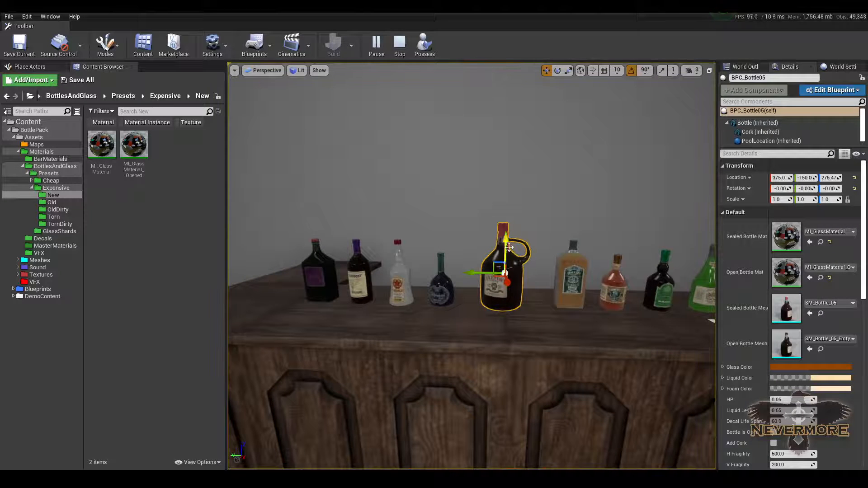
mouse_move(508, 244)
right_mouse_down()
mouse_move(517, 221)
mouse_move(512, 245)
right_mouse_up()
left_click_drag(489, 232, 517, 353)
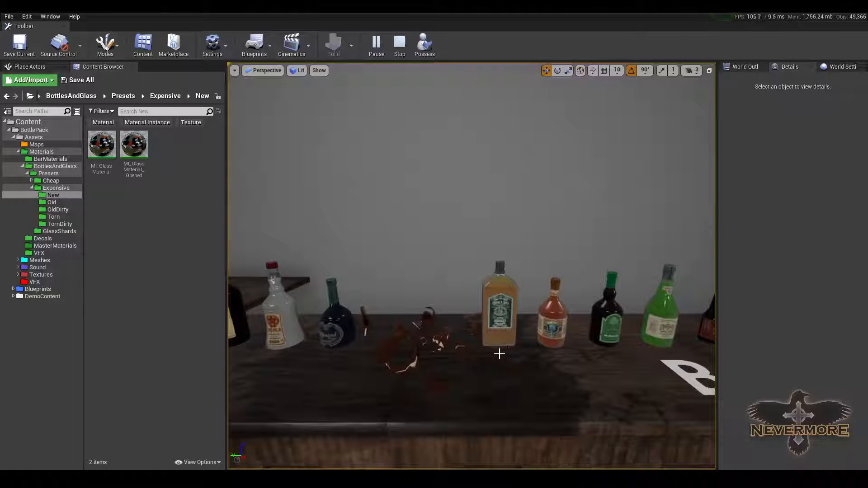
right_click_drag(517, 372, 558, 351)
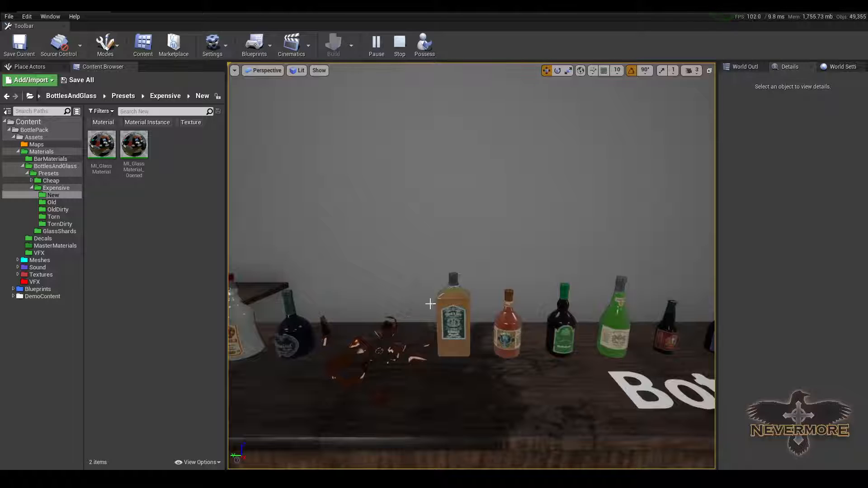
Step: Set the square whiskey bottle's Liquid Level to 0.75 during the simulation, inspect its fill, and stop simulating
left_click(457, 308)
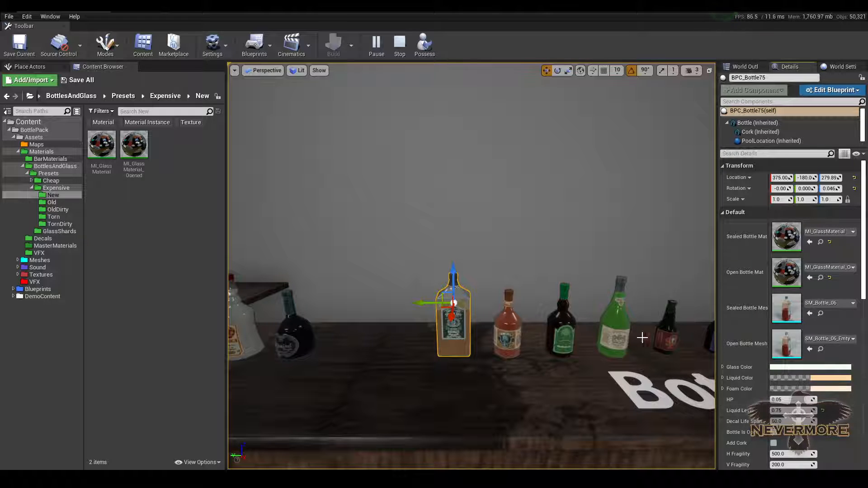
scroll(751, 338, "down", 5)
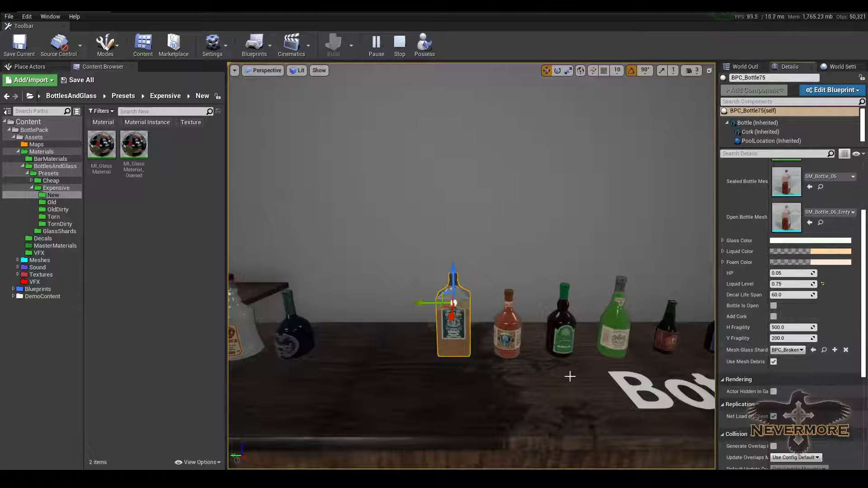
right_click_drag(570, 376, 486, 317)
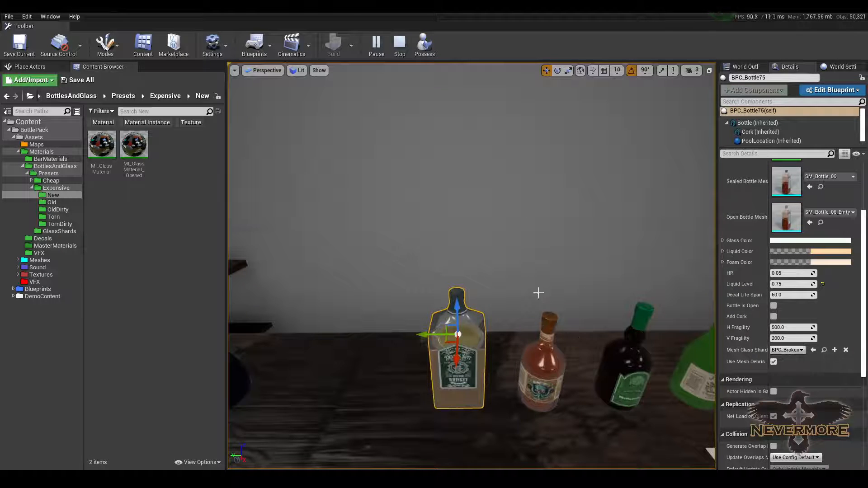
right_click_drag(538, 293, 533, 315)
right_click_drag(506, 214, 517, 263)
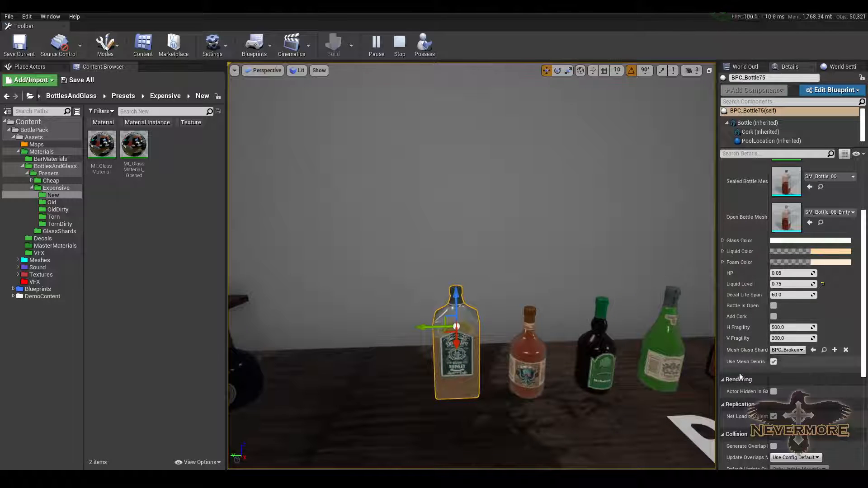
key("Escape")
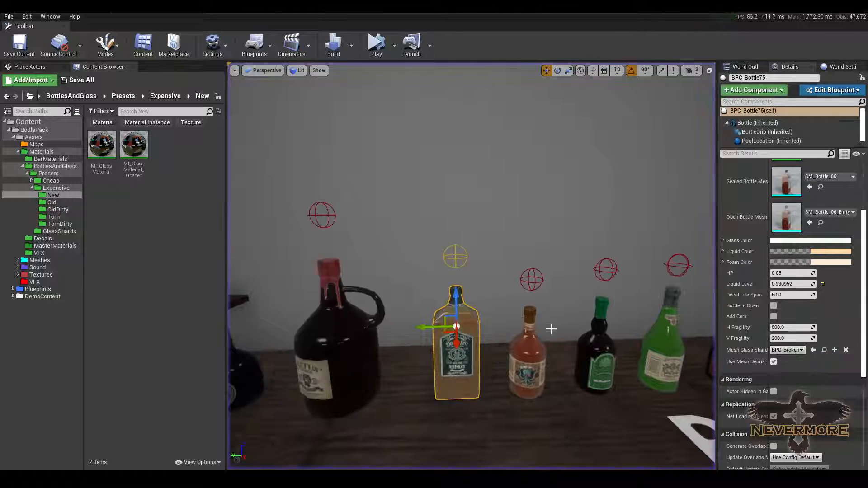
Step: Enable Bottle Is Open and Add Cork for the square whiskey bottle and check it in a short simulation
left_click(773, 305)
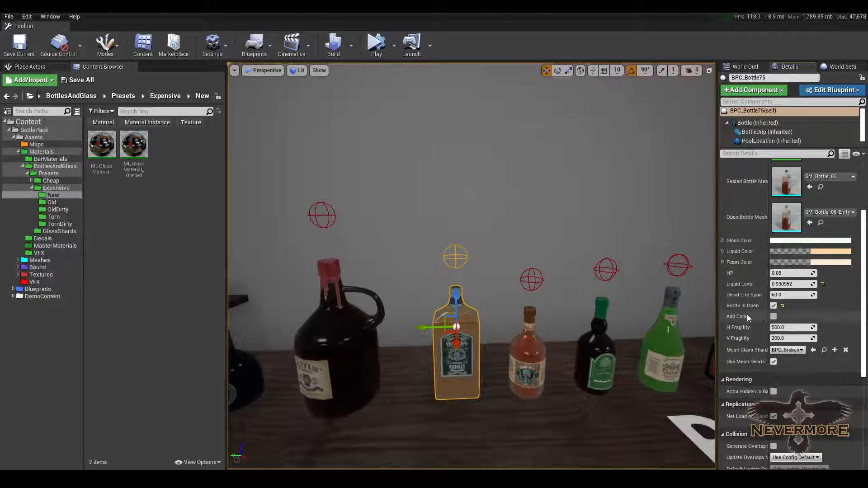
left_click(773, 316)
mouse_move(489, 348)
right_mouse_down()
mouse_move(500, 350)
mouse_move(489, 341)
mouse_move(504, 349)
mouse_move(495, 352)
right_mouse_up()
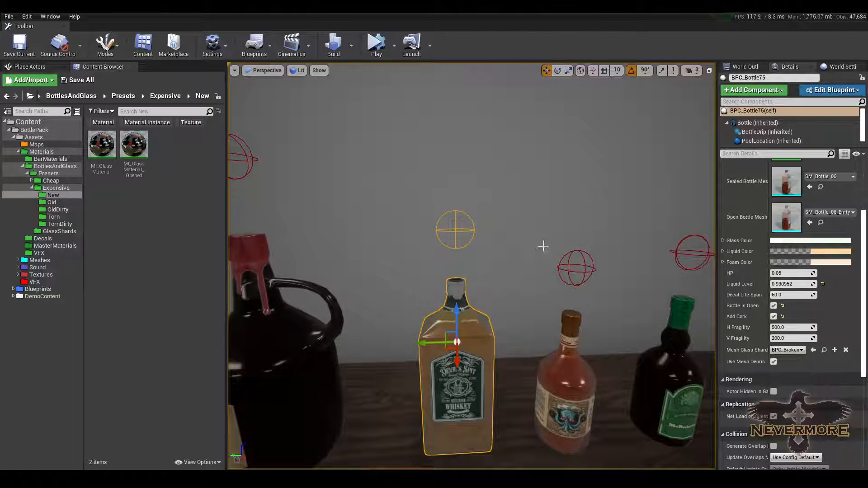
right_click_drag(532, 241, 568, 219)
key("alt+s")
right_click_drag(527, 279, 506, 308)
key("Escape")
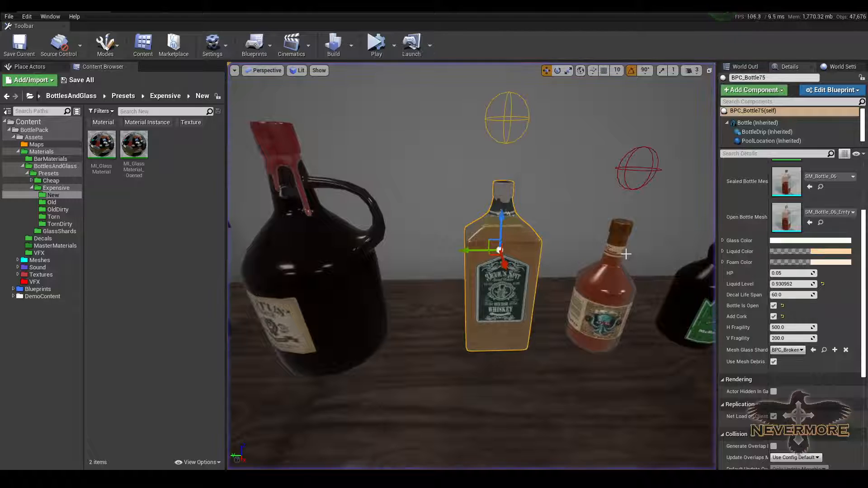
Step: Disable Add Cork and Bottle Is Open for the square whiskey bottle
left_click(538, 277)
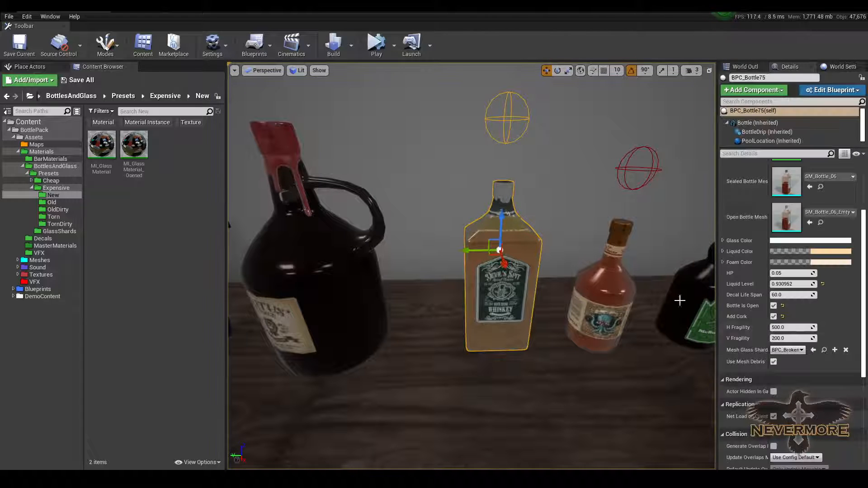
left_click(773, 317)
left_click(773, 305)
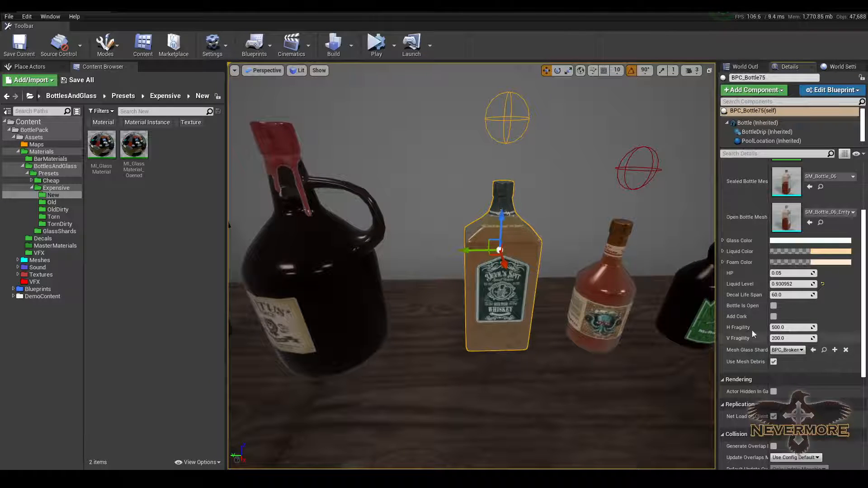
Step: Test the square whiskey bottle's fragility by simulating a drop off the bar onto the floor, and end the simulation
right_click_drag(584, 316, 655, 308)
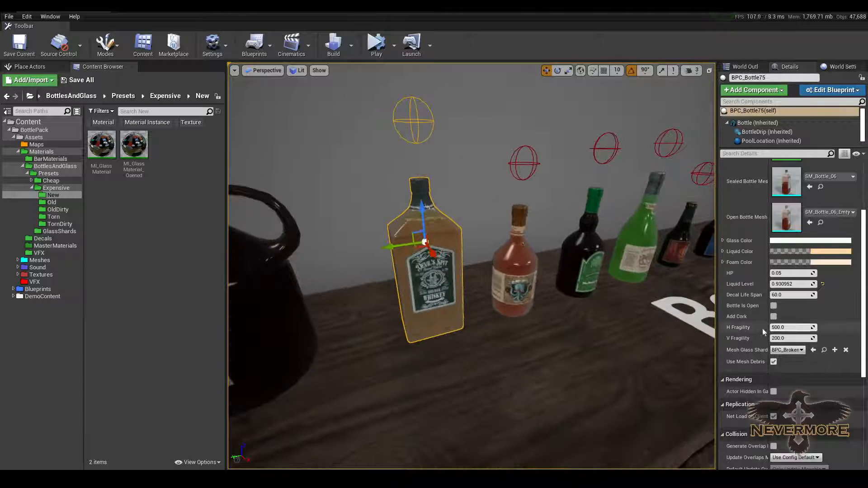
right_click_drag(583, 316, 580, 344)
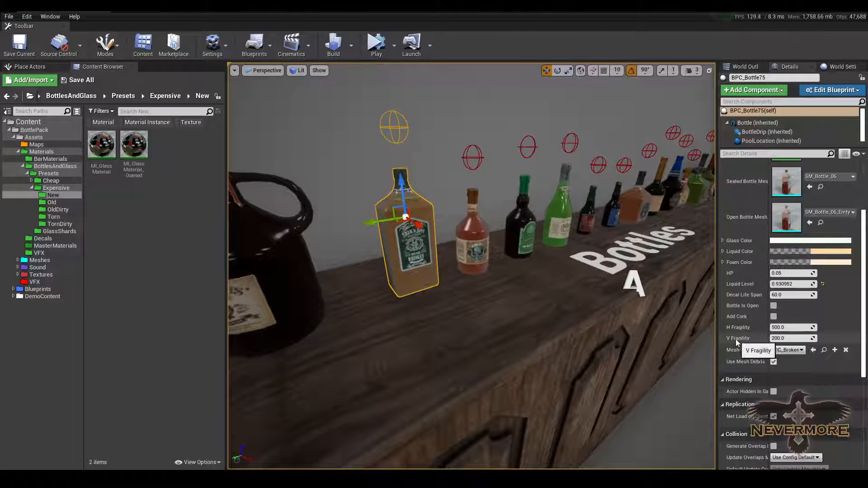
right_click_drag(579, 324, 564, 312)
key("s")
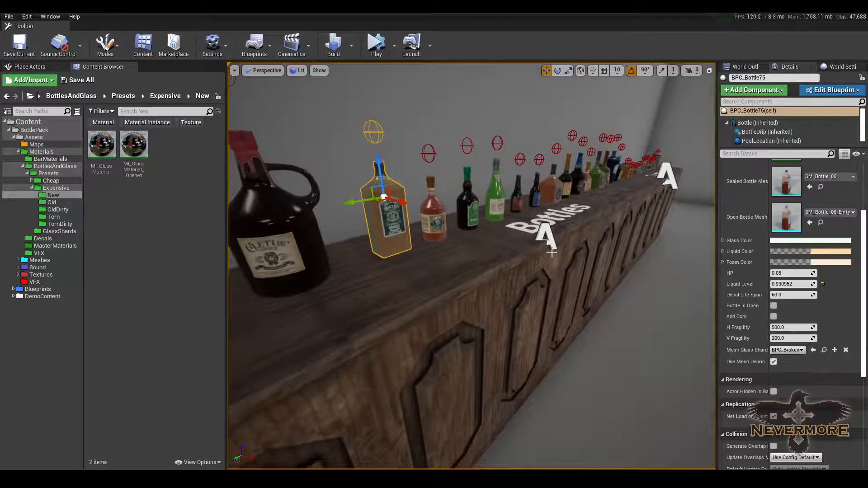
left_click_drag(437, 276, 489, 312)
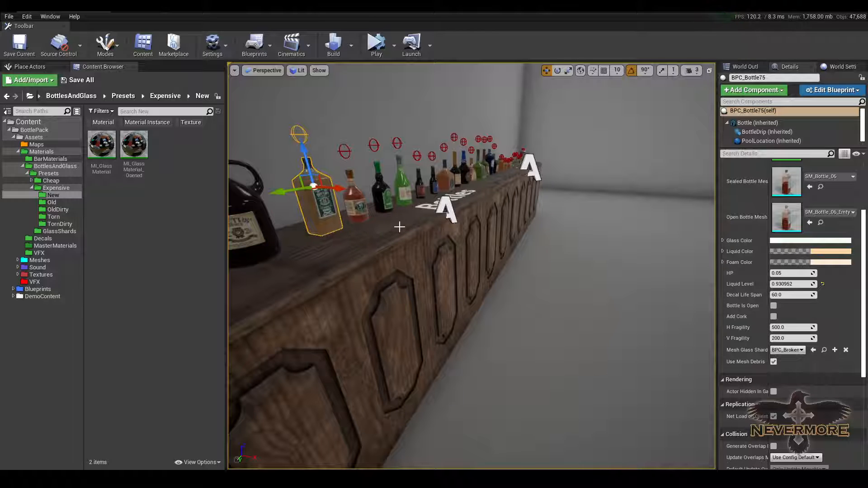
key("alt+s")
left_click_drag(339, 188, 549, 219)
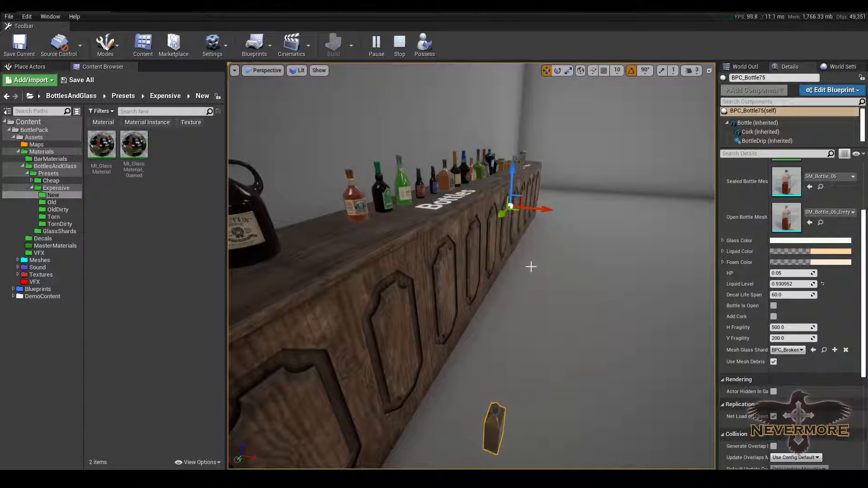
right_click_drag(532, 267, 441, 261)
key("Escape")
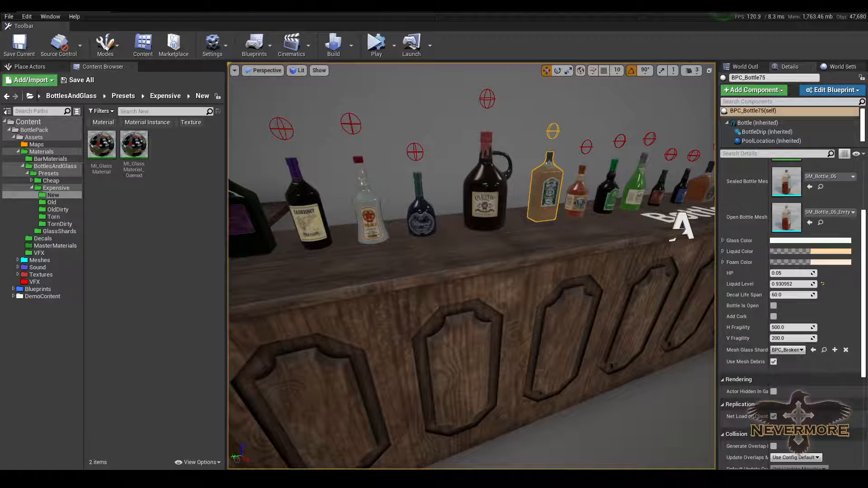
Step: Simulate sweeping the brown handled jug bottle along the bar into the neighbouring bottles, and end the simulation
left_click(486, 194)
mouse_move(597, 212)
right_mouse_down()
mouse_move(494, 193)
mouse_move(597, 212)
right_mouse_up()
key("alt+s")
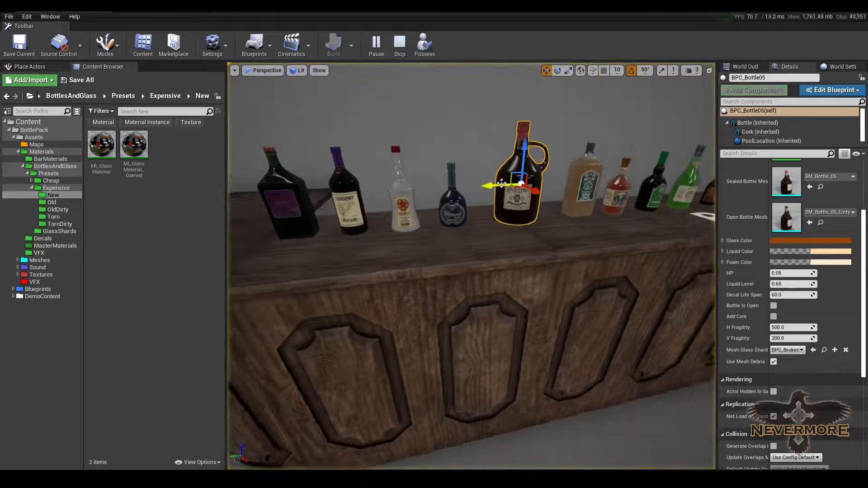
left_click_drag(527, 183, 370, 192)
right_click_drag(370, 193, 589, 213)
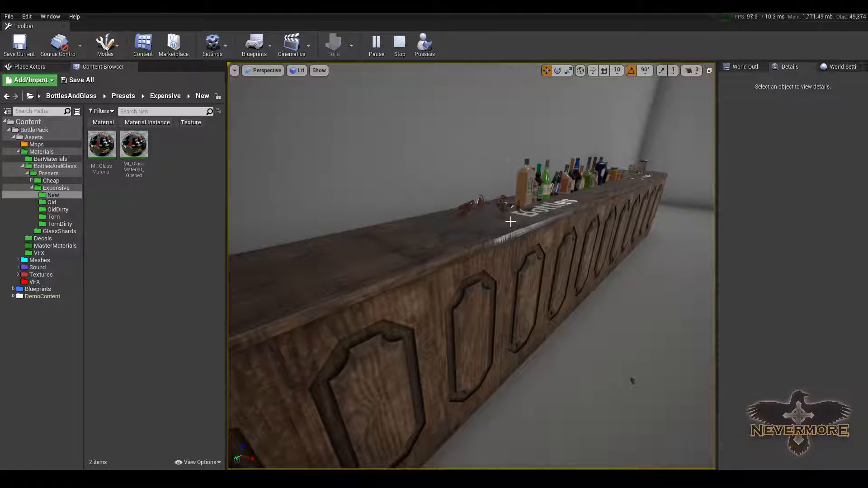
key("Escape")
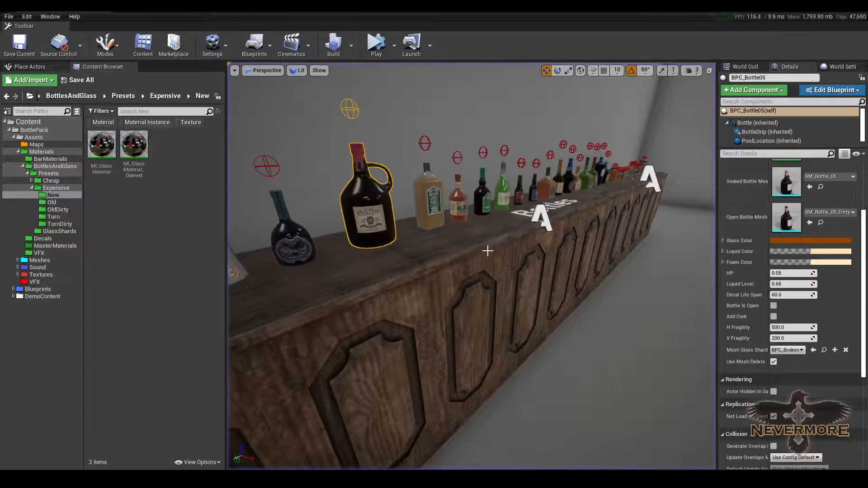
Step: Test the handled jug bottle with Use Mesh Debris enabled by dropping it onto the bar in a simulation, and stop simulating
mouse_move(462, 246)
right_mouse_down()
mouse_move(369, 266)
mouse_move(458, 247)
right_mouse_up()
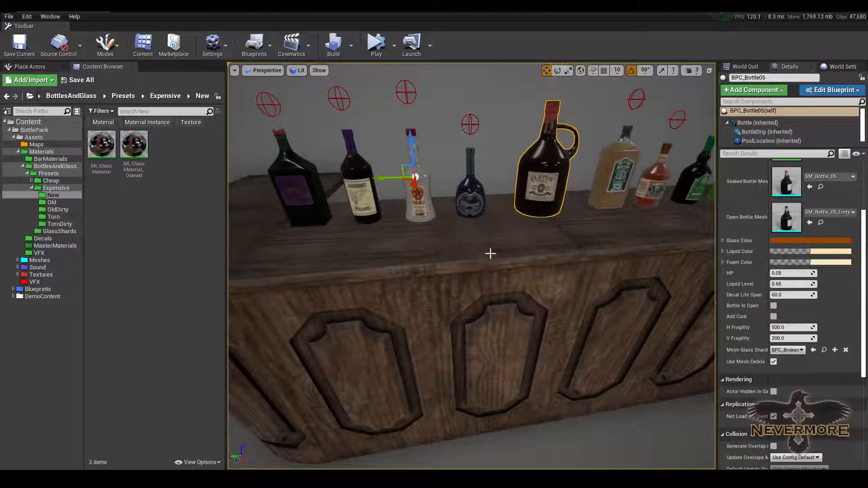
right_click_drag(490, 254, 507, 247)
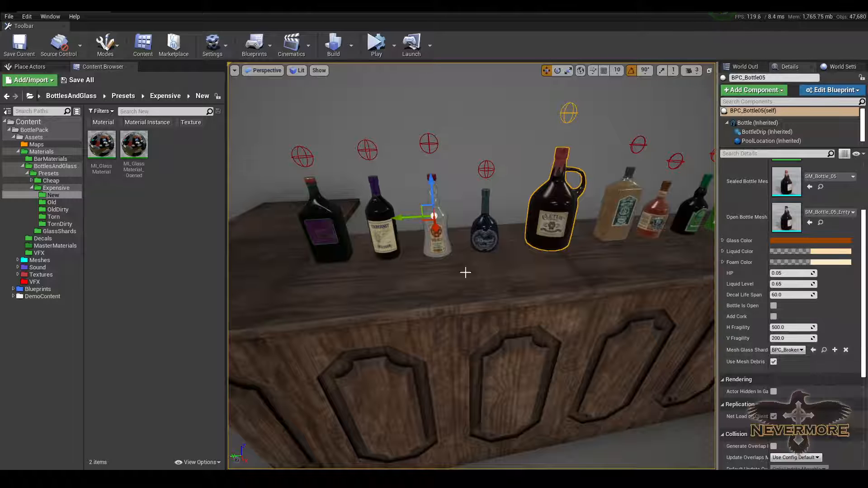
right_click_drag(455, 272, 392, 281)
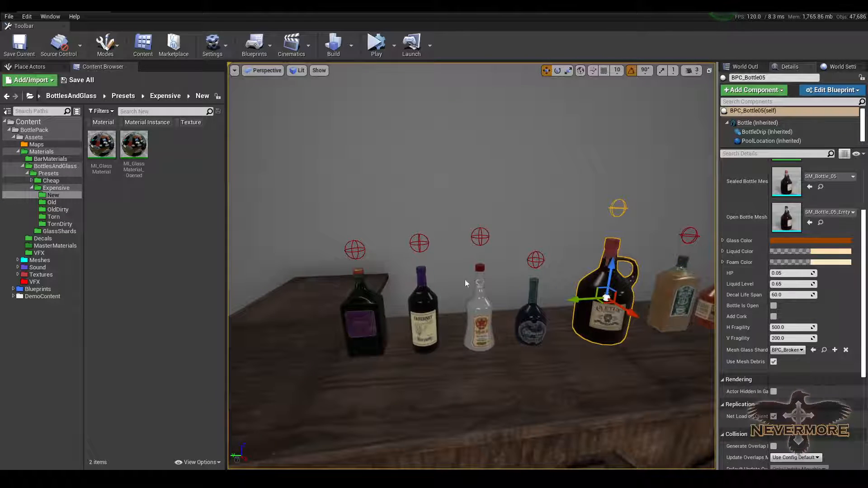
key("alt+s")
right_click_drag(569, 288, 632, 297)
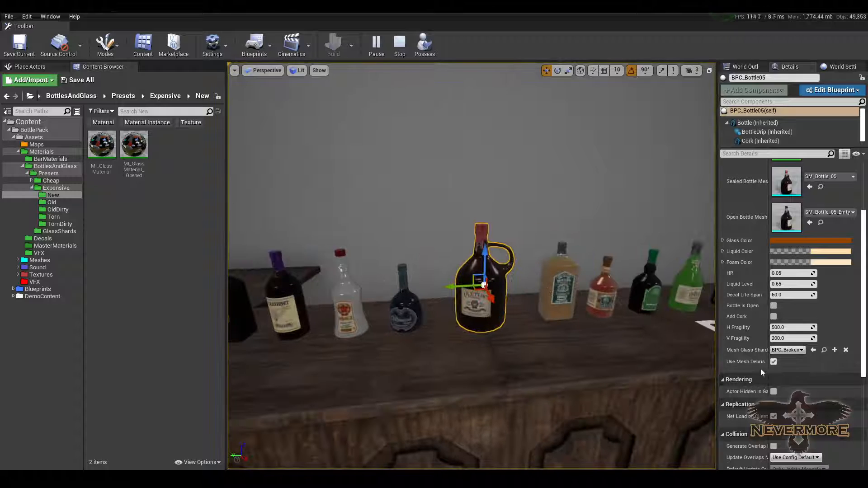
left_click_drag(484, 260, 484, 174)
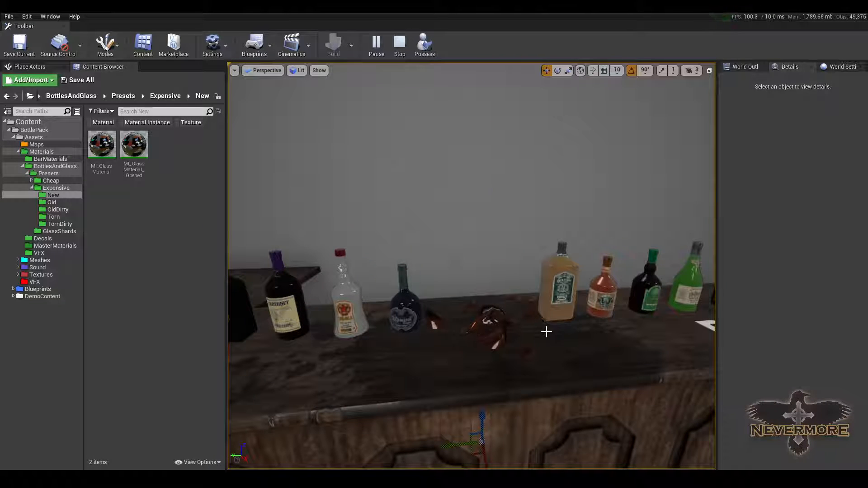
key("Escape")
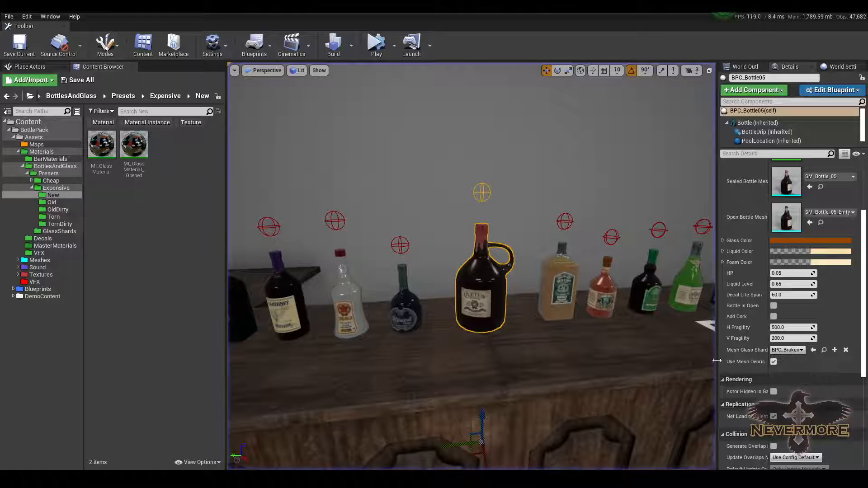
Step: Disable Use Mesh Debris for the handled jug bottle and test its breakage in a short simulation
left_click(773, 362)
right_click_drag(485, 333, 511, 328)
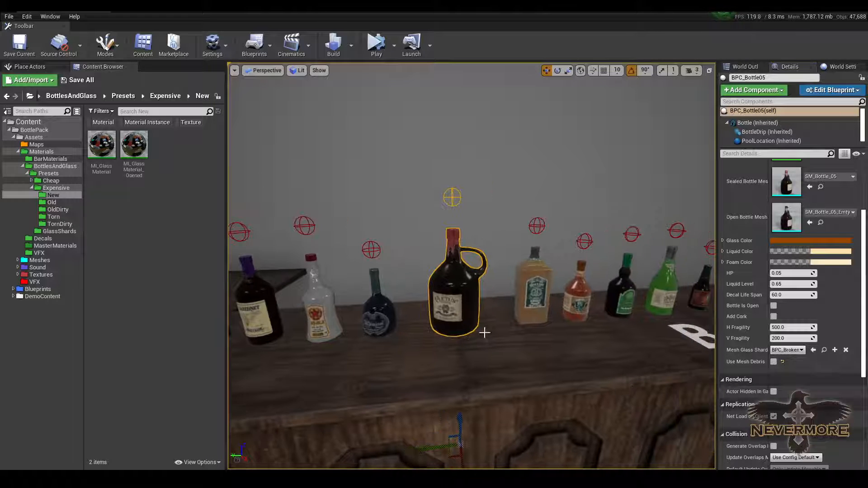
left_click(457, 302)
left_click_drag(457, 261, 457, 144)
key("alt+s")
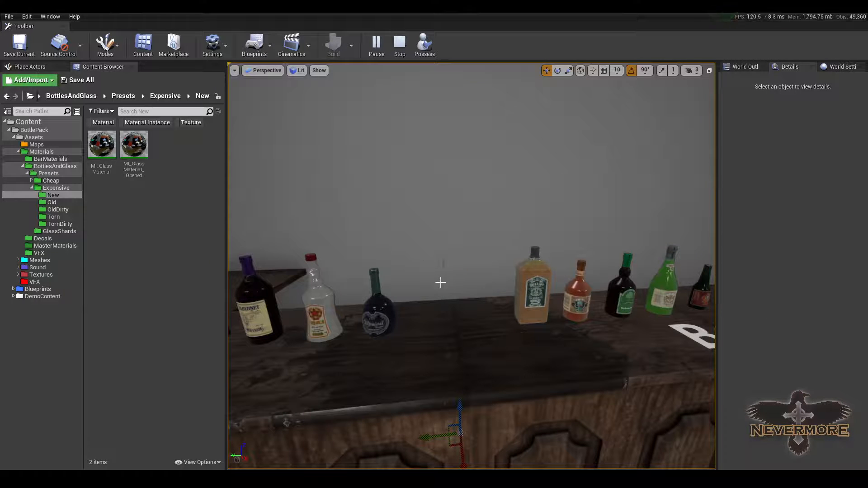
key("Escape")
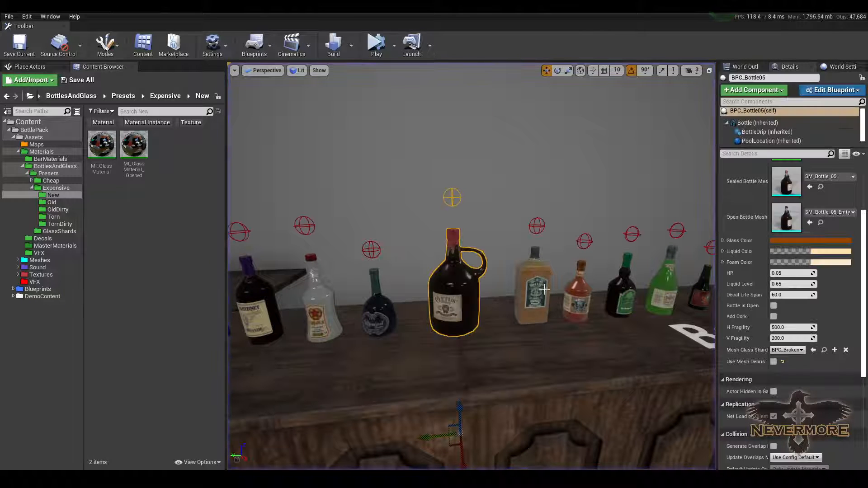
Step: Re-enable Use Mesh Debris for the handled jug bottle
left_click(773, 361)
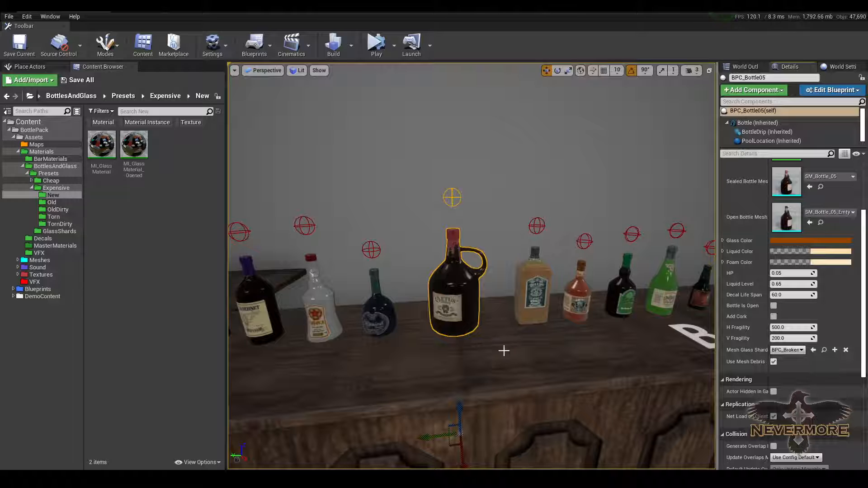
left_click_drag(452, 319, 452, 329)
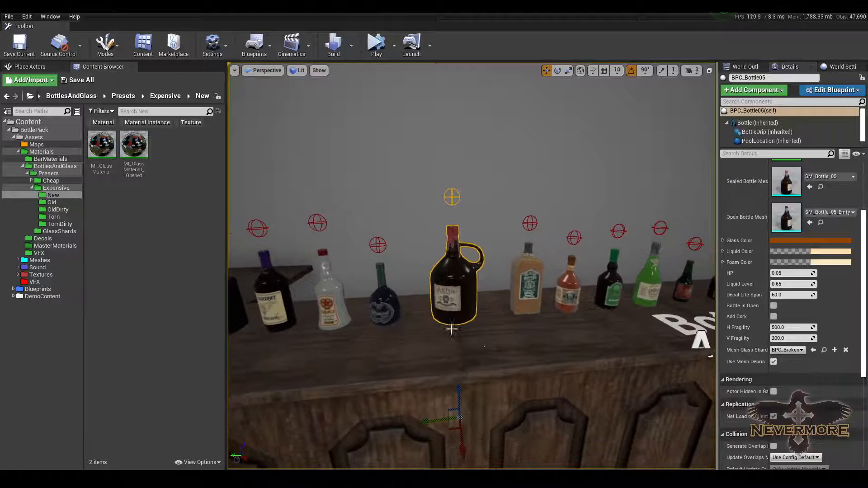
right_click_drag(484, 352, 567, 325)
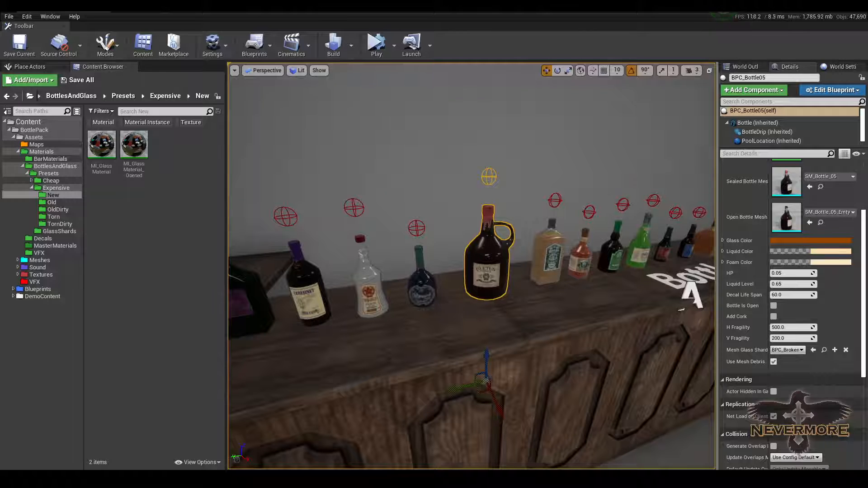
right_click_drag(423, 314, 384, 340)
left_click_drag(863, 223, 865, 172)
Step: Examine the drinkware along the bar, including the beer mug, stemmed glasses, martini glass and pitcher, and the liquid inside them
right_click_drag(354, 326, 327, 300)
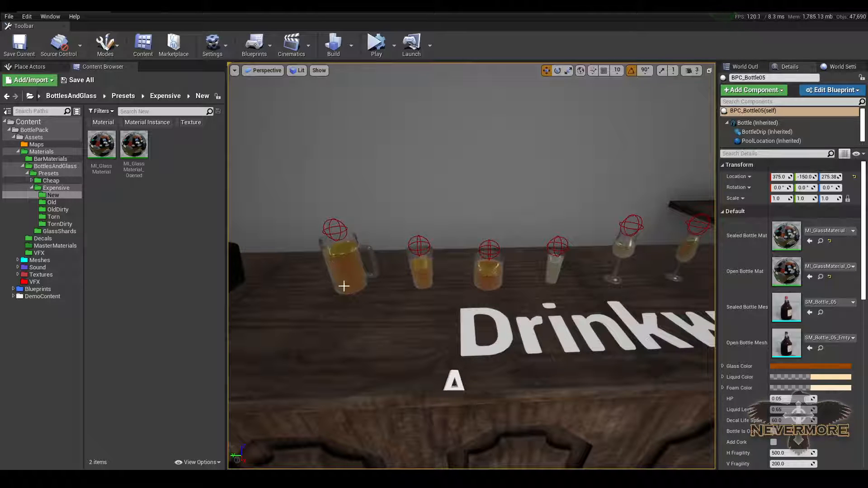
middle_click_drag(417, 257, 472, 246)
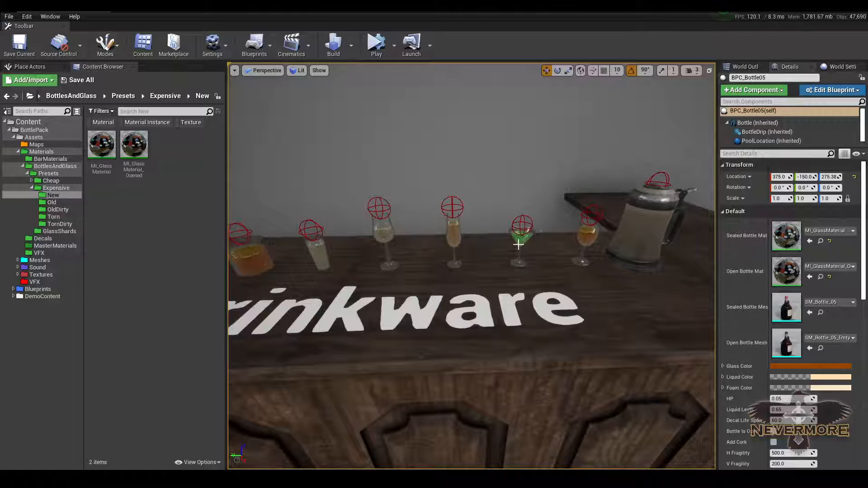
right_click_drag(590, 231, 339, 258)
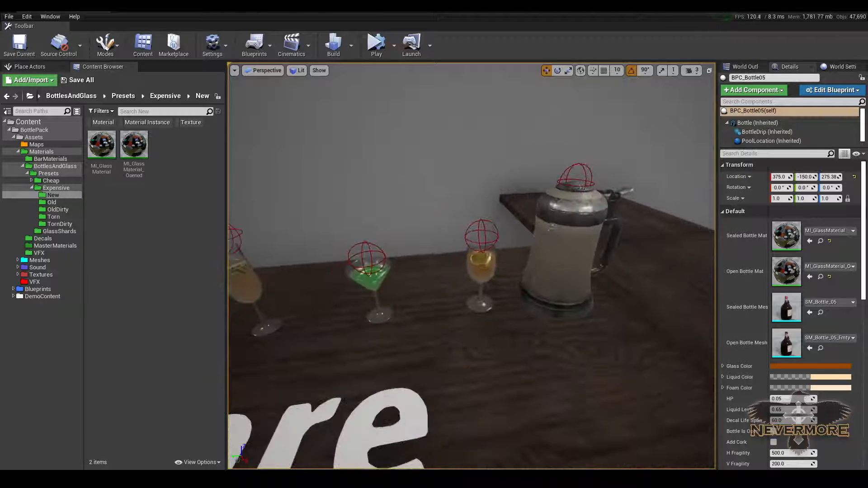
right_click_drag(399, 274, 512, 240)
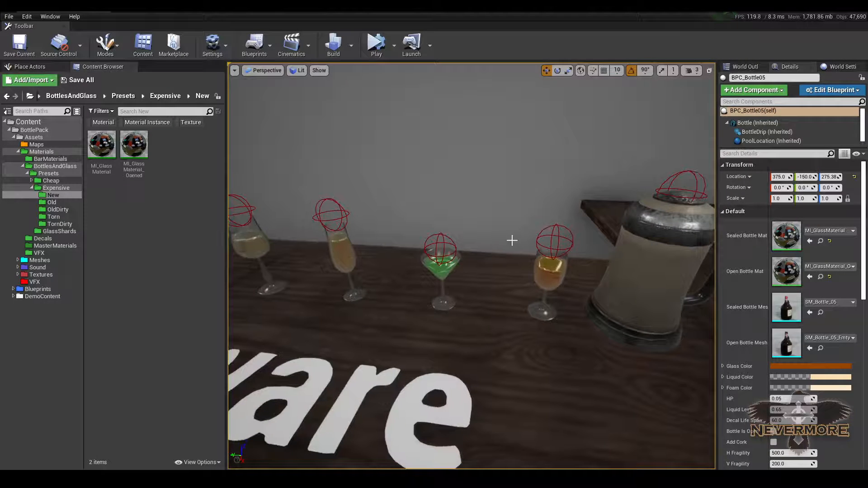
right_click_drag(477, 285, 484, 303)
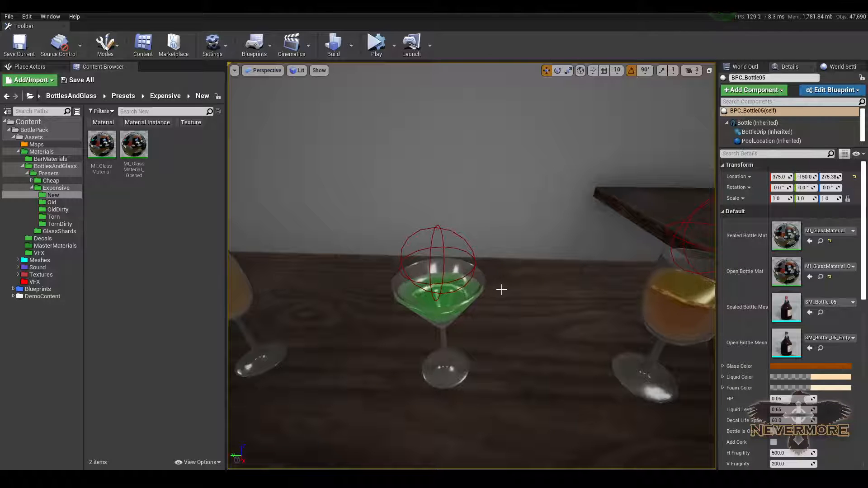
key("a")
right_click_drag(472, 294, 364, 318)
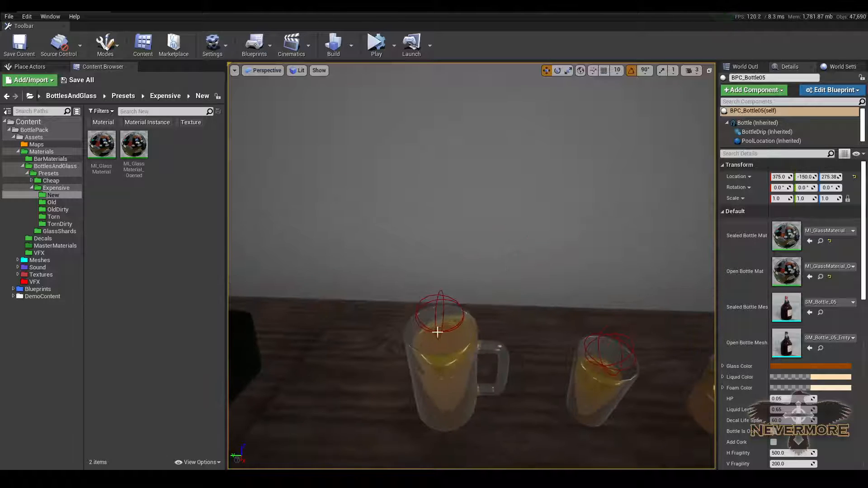
right_click_drag(438, 332, 418, 375)
left_click(433, 348)
key("Escape")
mouse_move(523, 289)
right_mouse_down()
mouse_move(554, 276)
mouse_move(584, 278)
mouse_move(475, 280)
mouse_move(457, 302)
mouse_move(475, 295)
mouse_move(406, 299)
mouse_move(398, 289)
mouse_move(455, 287)
mouse_move(509, 307)
mouse_move(486, 276)
mouse_move(495, 344)
mouse_move(425, 328)
mouse_move(360, 327)
right_mouse_up()
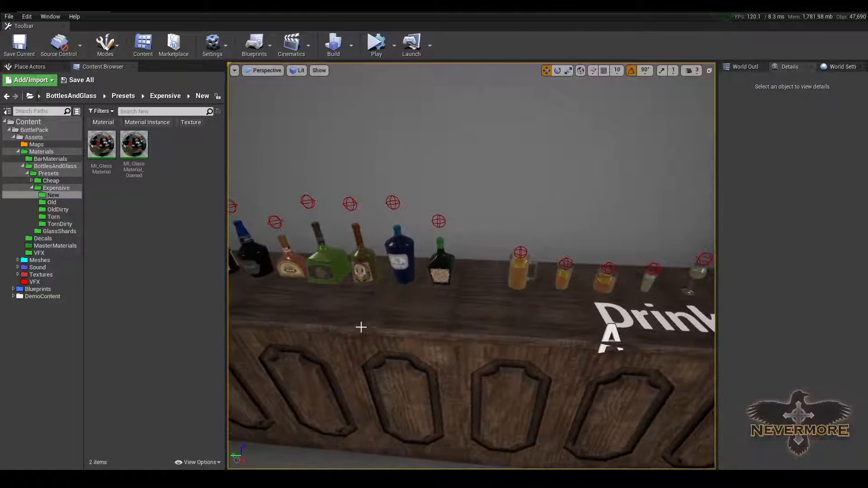
Step: Enable Bottle Is Open for the small dark green bottle beside the drinkware and start simulating
key("g")
key("g")
left_click(445, 271)
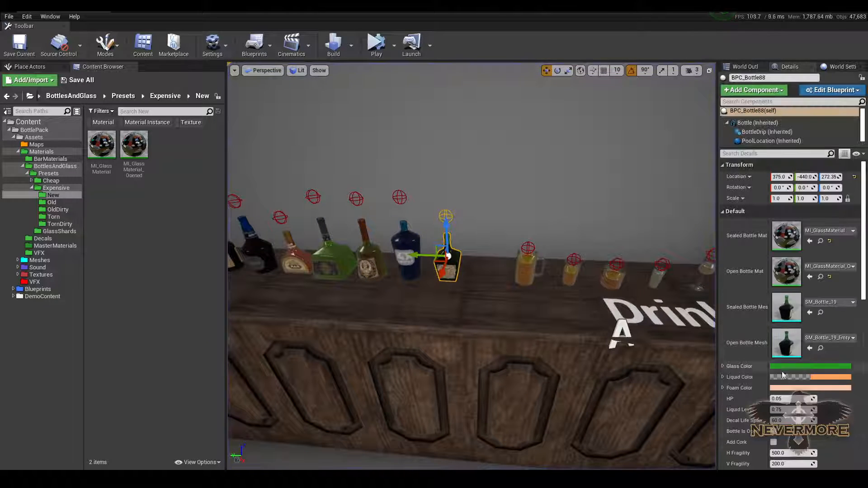
left_click(773, 432)
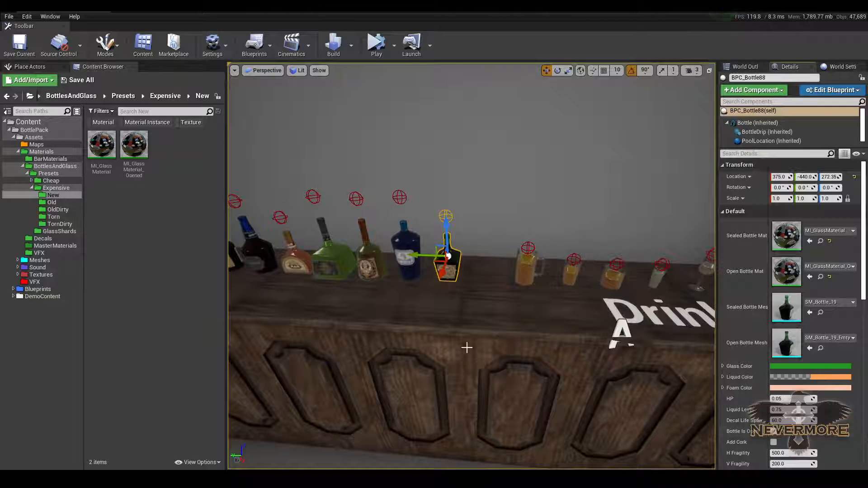
right_click_drag(465, 346, 494, 287)
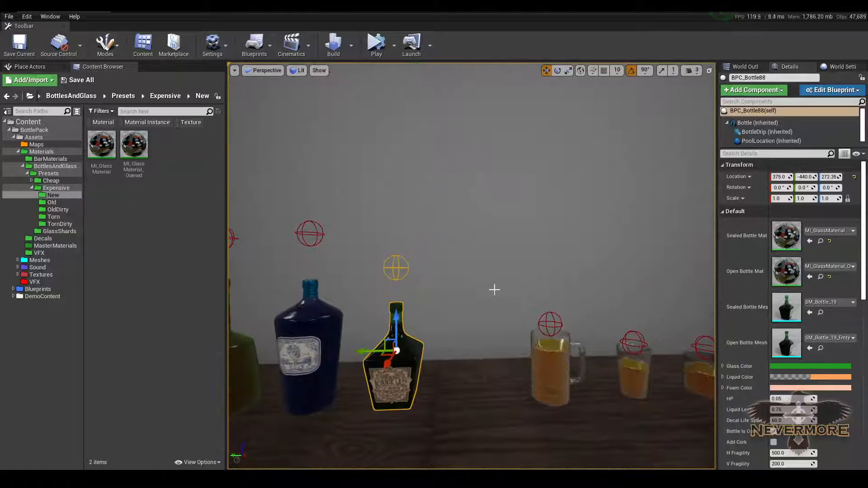
key("alt+s")
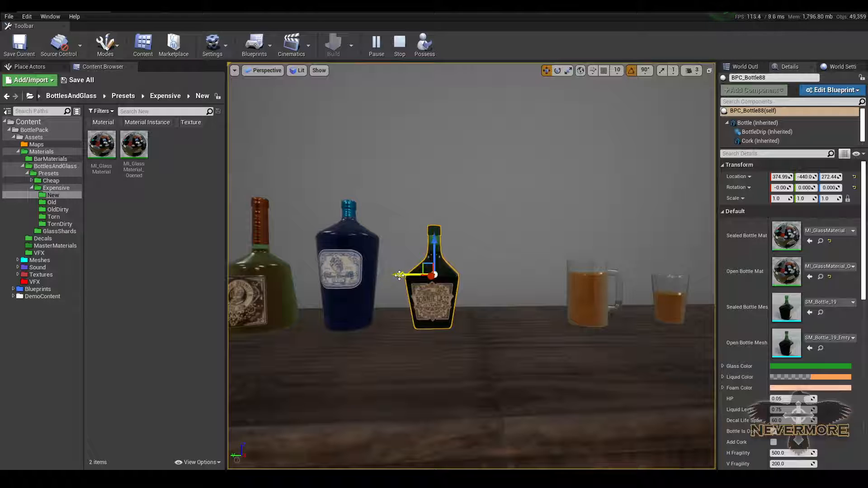
Step: Tip the open dark green bottle onto its side near the beer mug to spill its liquid, and nudge it upward
left_click_drag(398, 275, 432, 275)
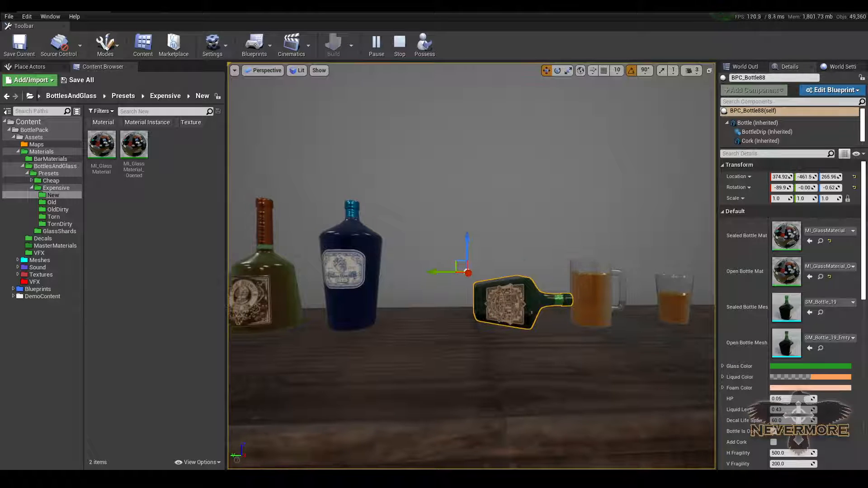
left_click(512, 301)
right_click_drag(512, 300, 567, 299)
right_click_drag(469, 338, 487, 333)
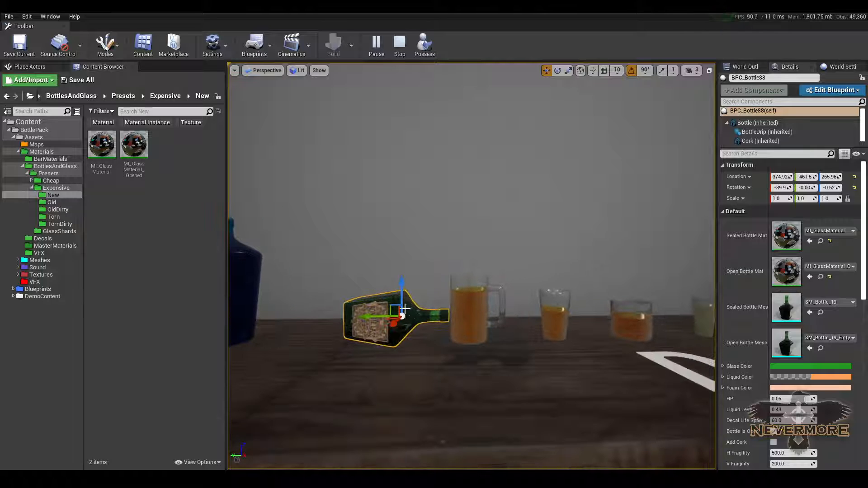
left_click_drag(393, 306, 380, 298)
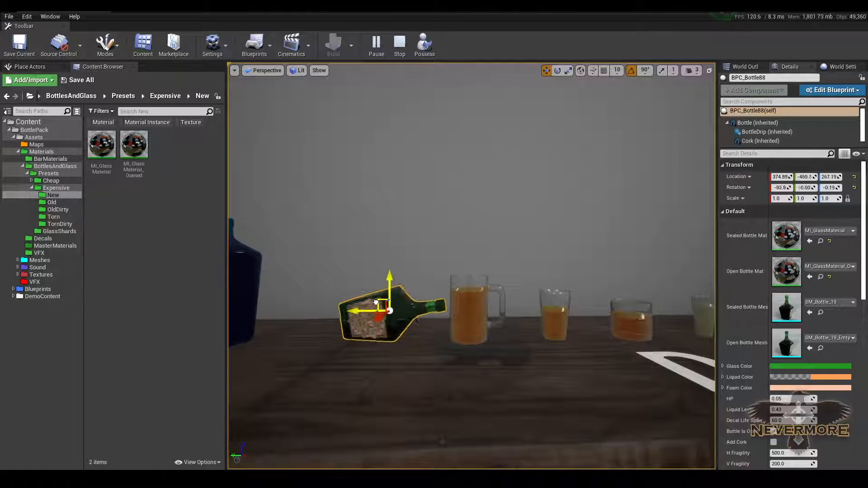
key("w")
right_click_drag(380, 298, 377, 294)
key("s")
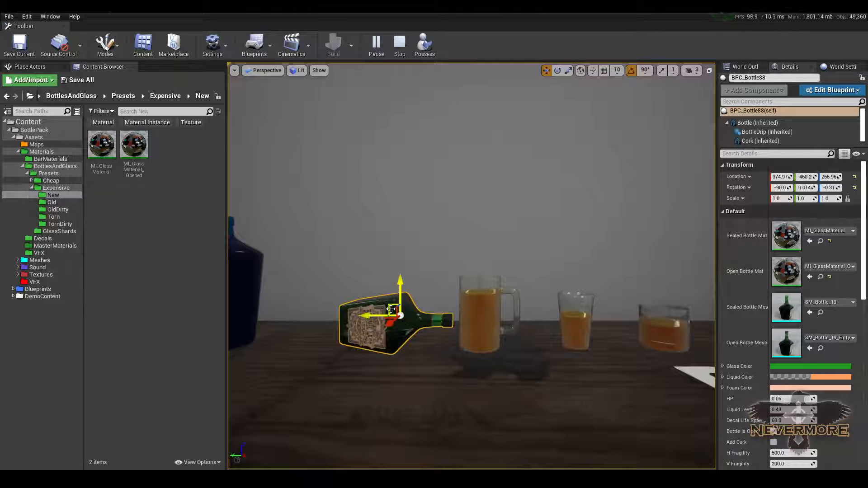
Step: Lift the tipped green bottle over the drinking glasses to pour out its liquid, and smash it against the bar
left_click_drag(400, 320, 523, 222)
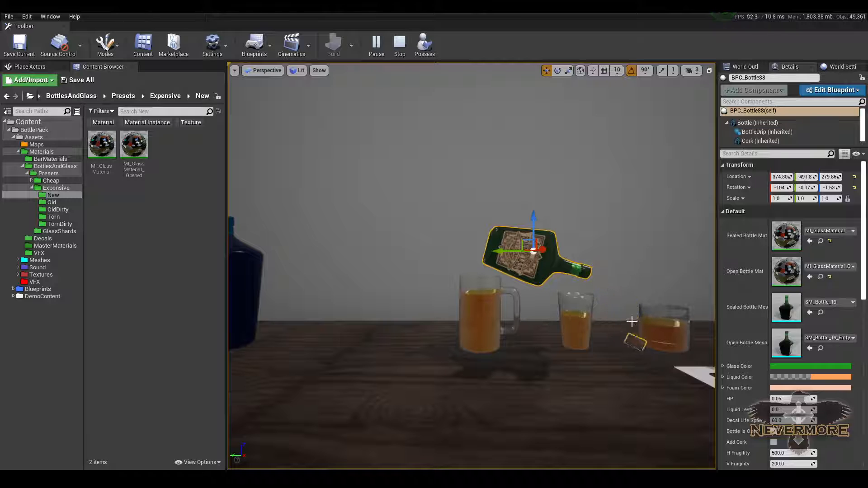
left_click_drag(531, 227, 448, 431)
right_click_drag(538, 344, 516, 360)
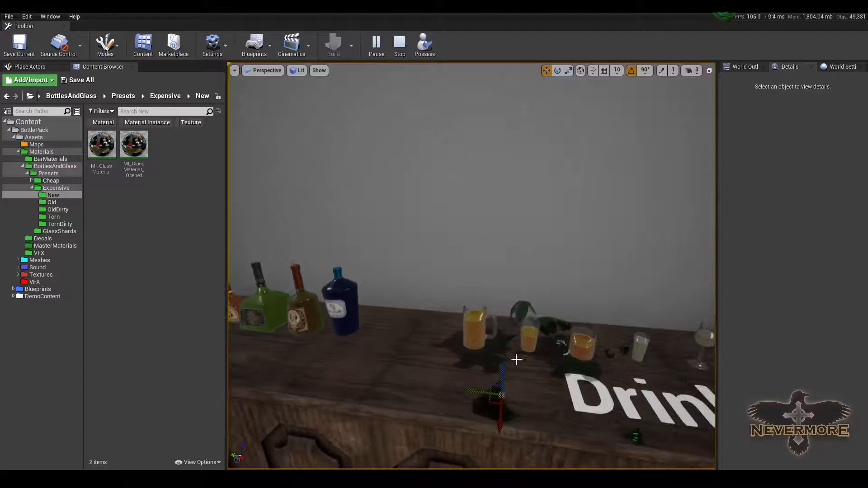
Step: Set the blue bottle's Liquid Level to 0.0 during the simulation and break it on the bar
left_click(336, 311)
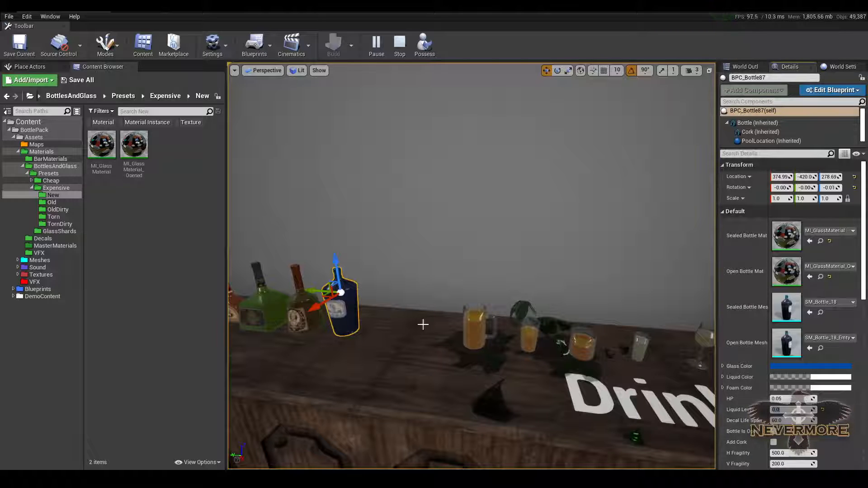
left_click_drag(340, 270, 372, 91)
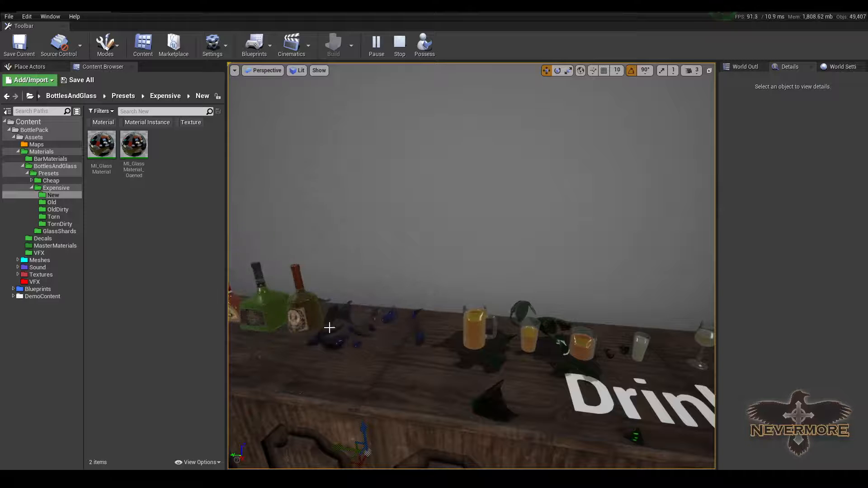
Step: Pull the beer mug sideways toward the broken bottle during the simulation to tip it over and spill its liquid
right_click_drag(486, 334, 417, 300)
left_click(399, 305)
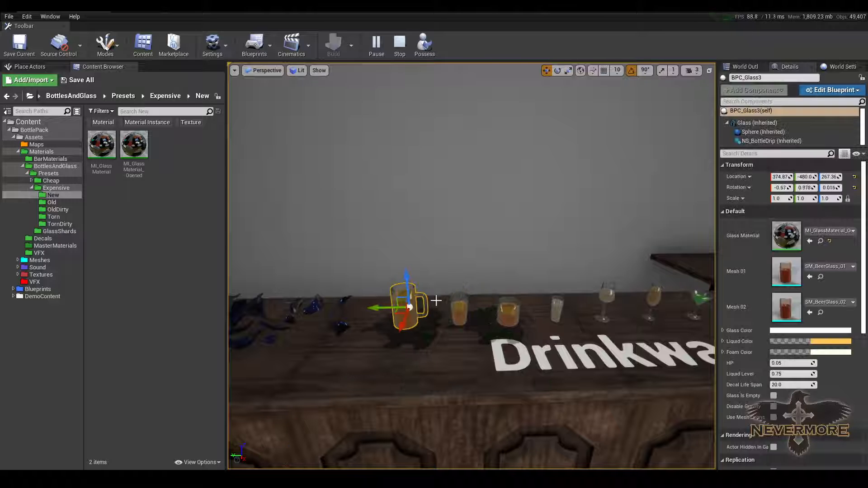
left_click_drag(383, 305, 292, 343)
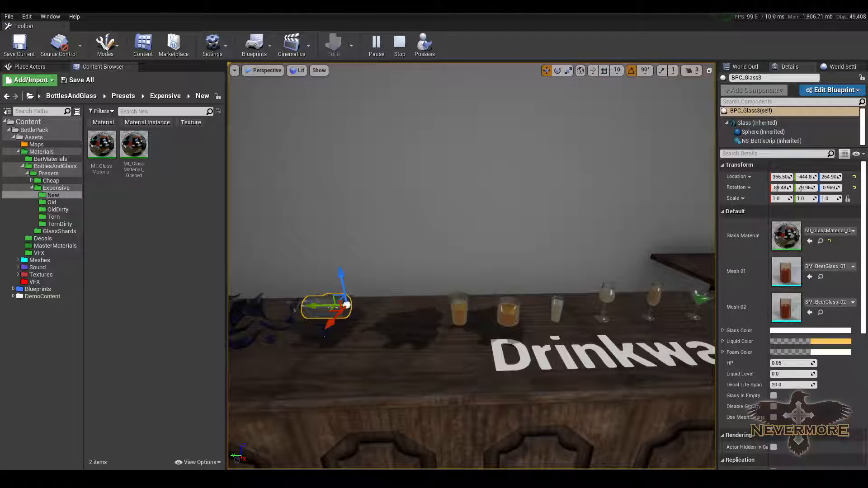
Step: Tip the tall glass beside the mug onto its side to spill its liquid, and smash both emptied glasses against the bar
left_click(464, 298)
right_click_drag(505, 300, 431, 301)
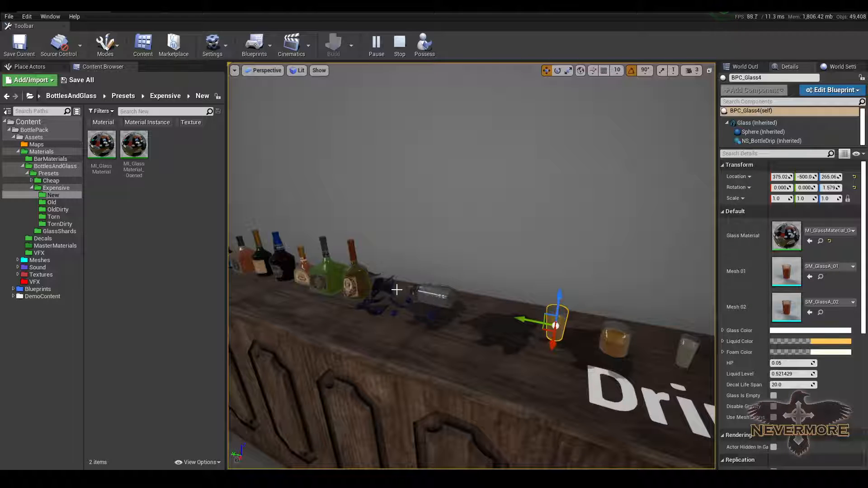
right_click_drag(512, 322, 553, 313)
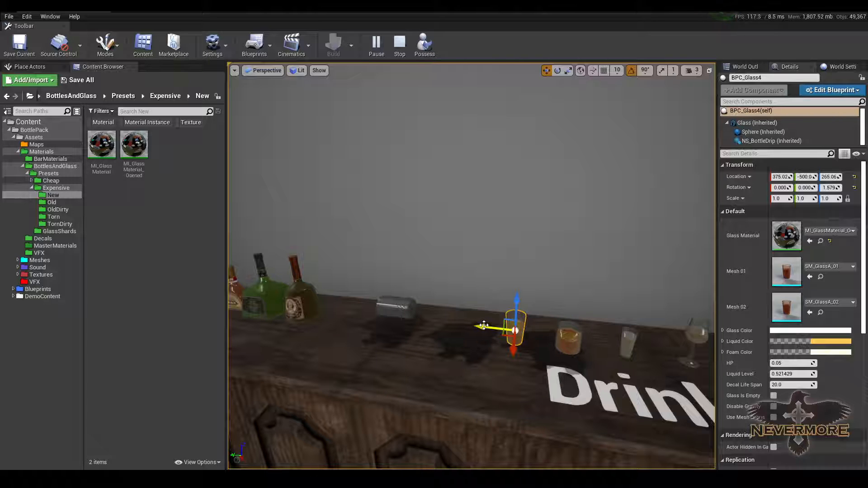
left_click_drag(472, 326, 398, 363)
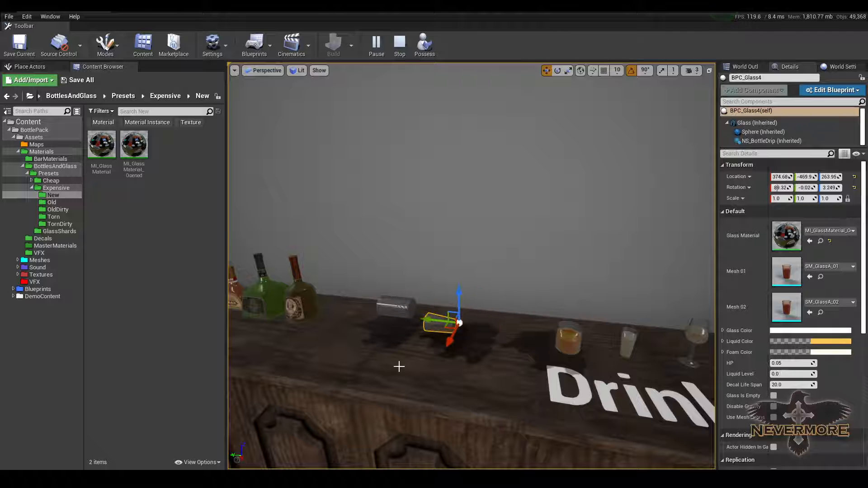
left_click_drag(459, 298, 438, 370)
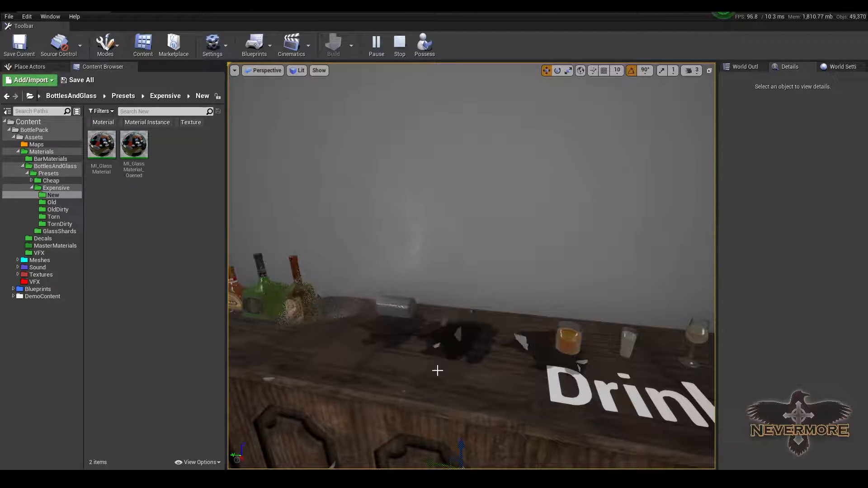
left_click(401, 304)
left_click_drag(399, 285, 380, 395)
Step: Enable Use Mesh Debris for the short glass during the simulation, smash it against the bar, and stop the simulation
right_click_drag(457, 343, 746, 308)
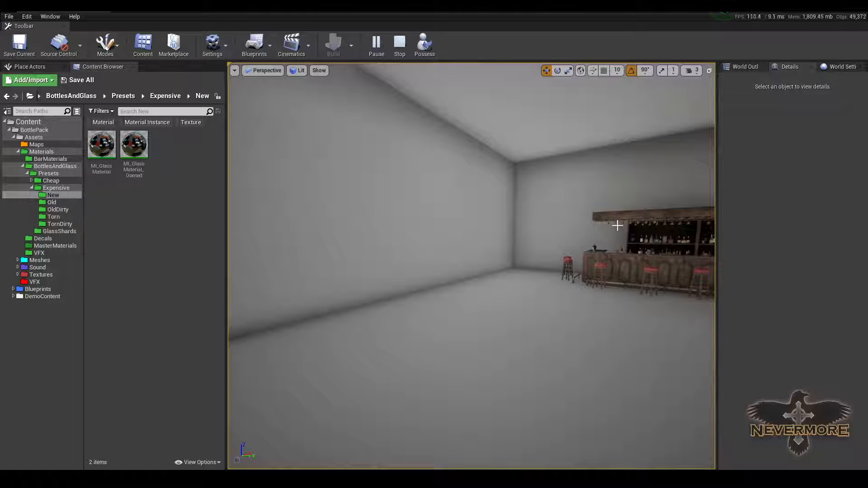
right_click_drag(617, 226, 600, 225)
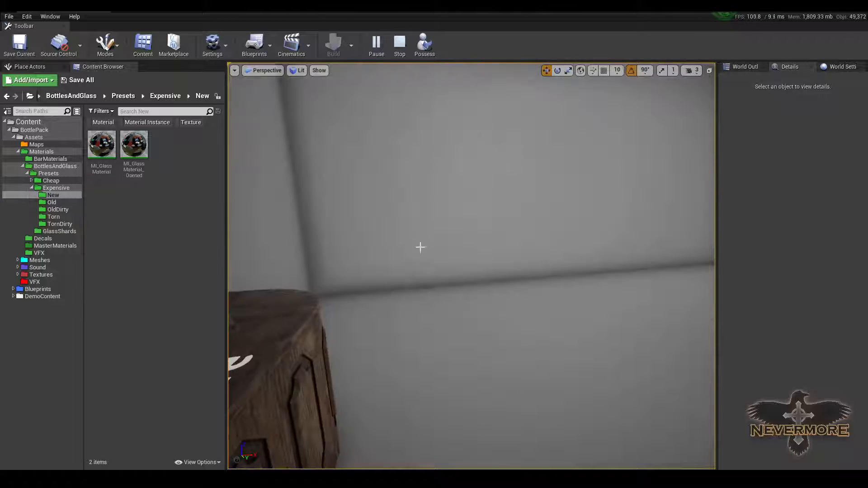
right_click_drag(418, 246, 393, 251)
right_click_drag(407, 346, 446, 346)
left_click(474, 302)
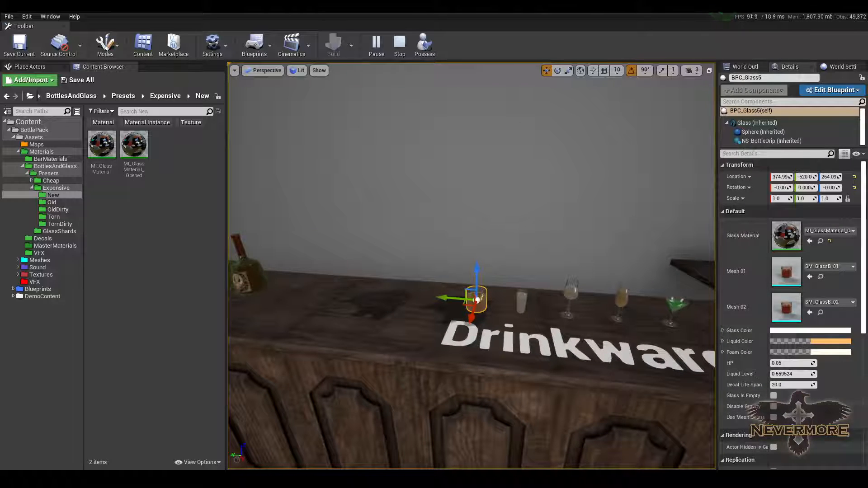
left_click(774, 418)
right_click_drag(482, 305, 508, 303)
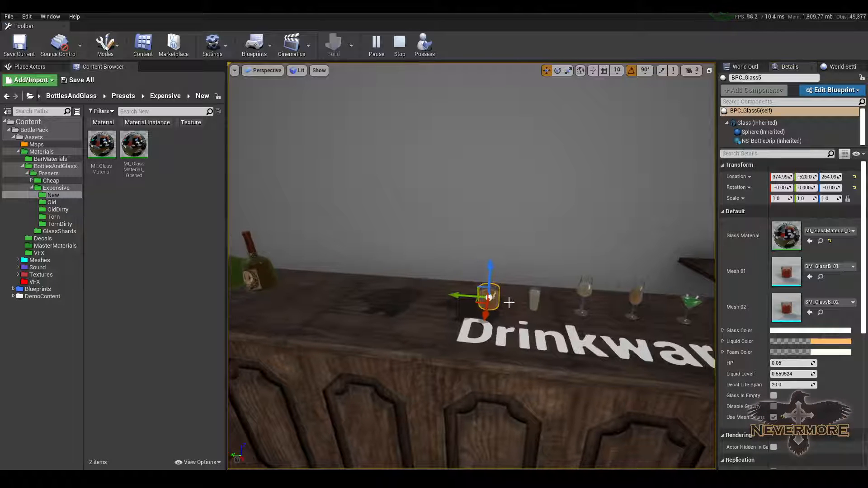
left_click_drag(491, 278, 490, 324)
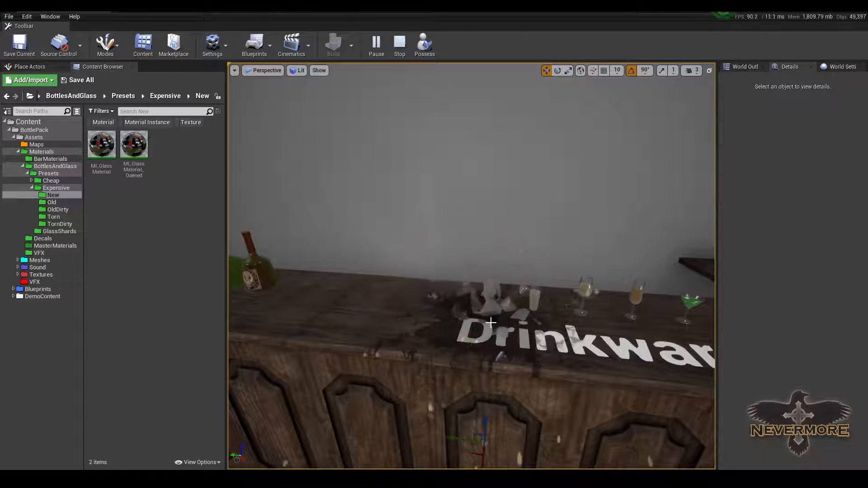
key("Escape")
Step: Select the short glass, the tall glass and the beer mug in turn to view their blueprint properties
left_click(489, 295)
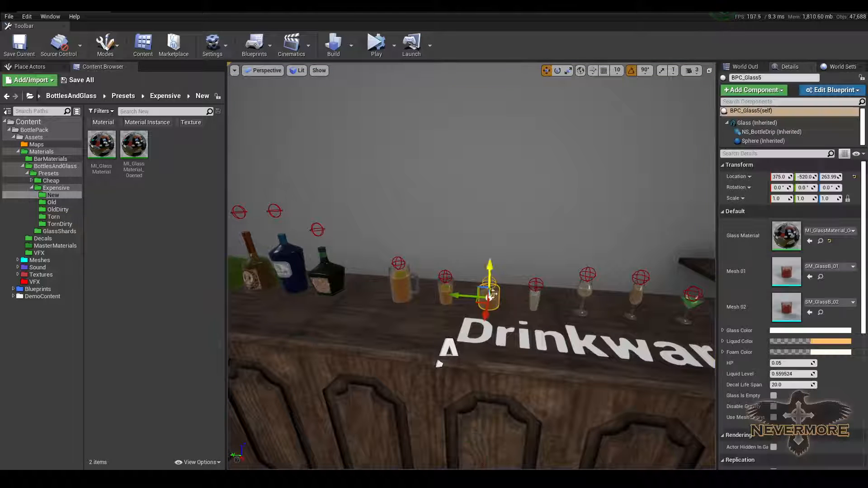
left_click(441, 289)
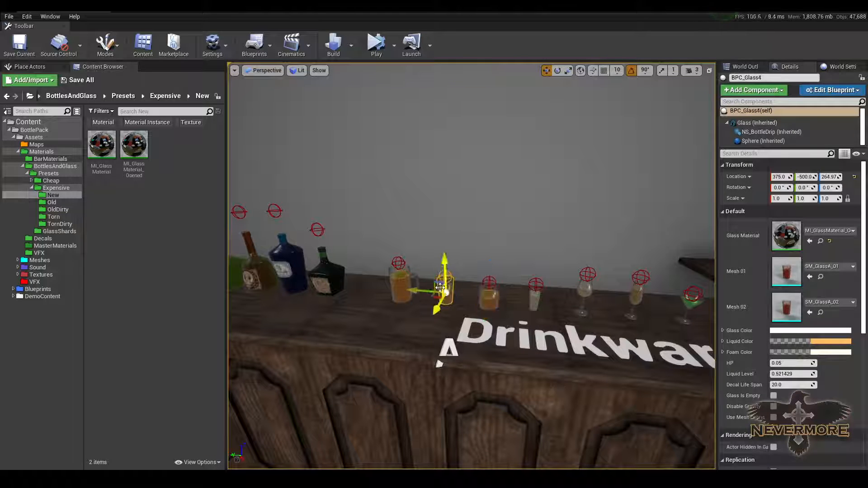
left_click(412, 281)
right_click_drag(479, 334, 307, 336)
middle_click_drag(307, 336, 606, 406)
middle_click_drag(445, 393, 427, 364)
left_click_drag(426, 365, 401, 354)
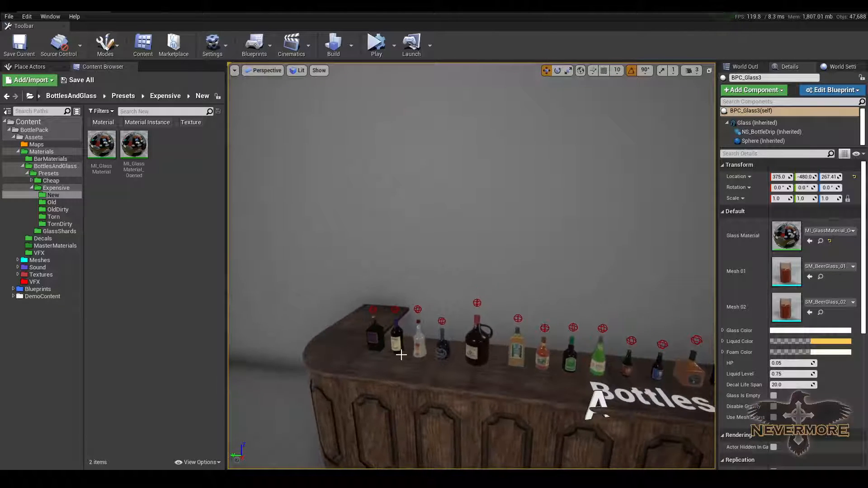
Step: Collapse the Expensive presets folder and examine the row of bottles on the counter up close from the front and behind
double_click(36, 188)
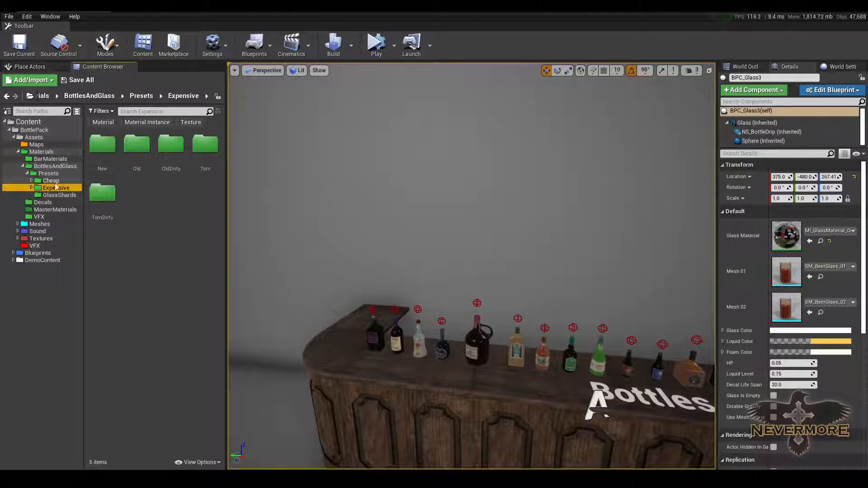
right_click_drag(412, 306, 435, 342)
key("w")
key("s")
key("w")
key("s")
key("w")
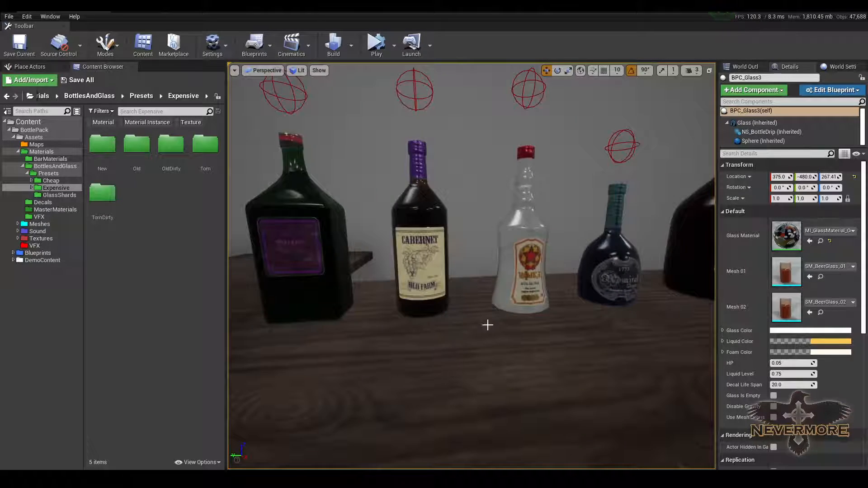
right_click_drag(488, 325, 497, 320)
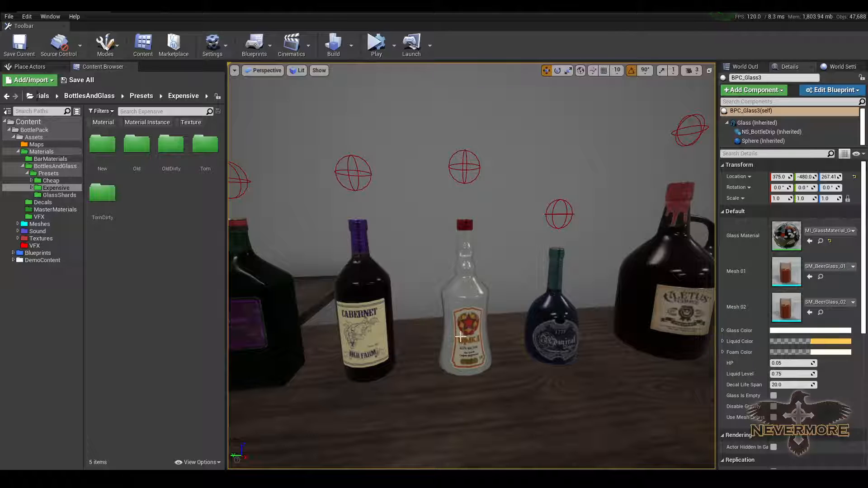
right_click_drag(378, 337, 637, 332)
key("a")
key("d")
Step: Examine the clear vodka bottle's neck, glass and liquid surface up close from behind
right_click_drag(432, 328, 431, 328)
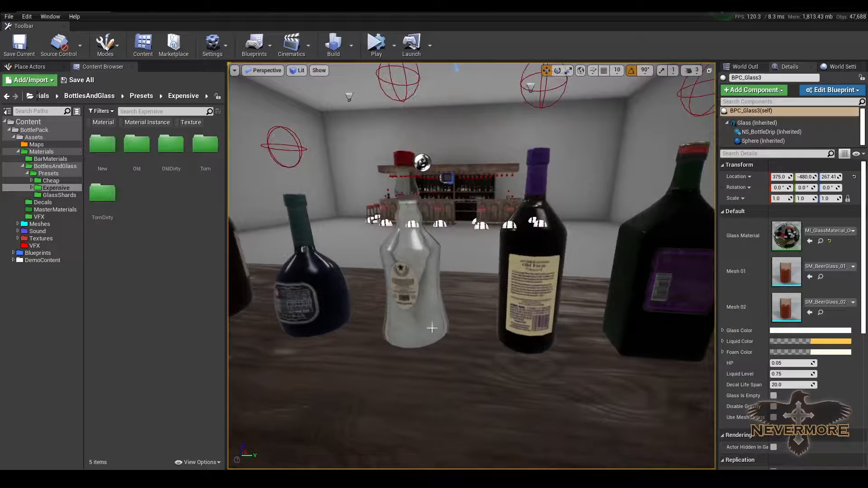
key("q")
right_click_drag(413, 191, 395, 258)
key("e")
key("w")
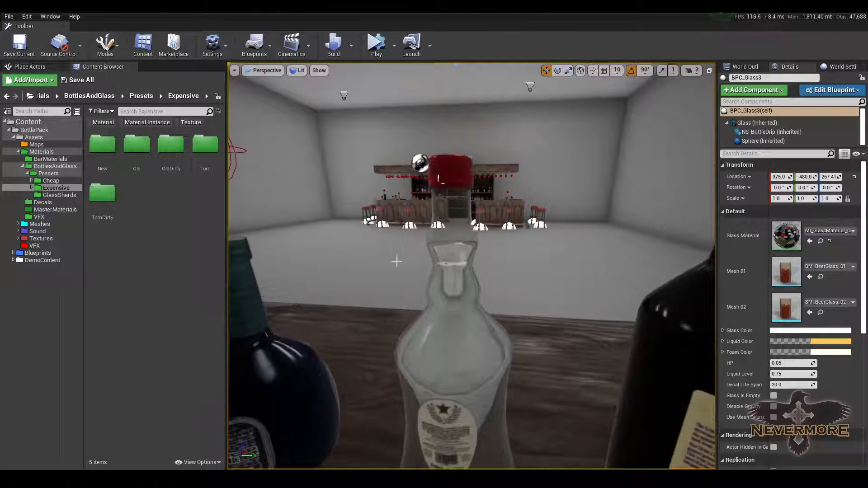
middle_click_drag(429, 256, 413, 240)
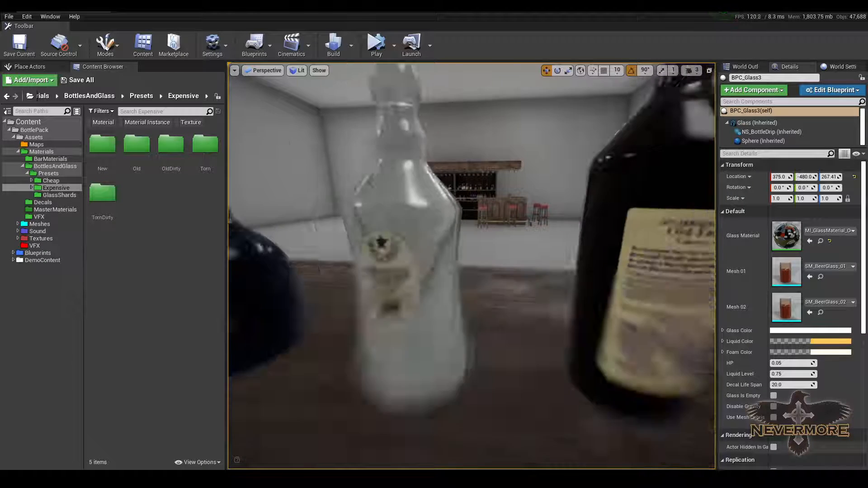
scroll(413, 239, "down", 3)
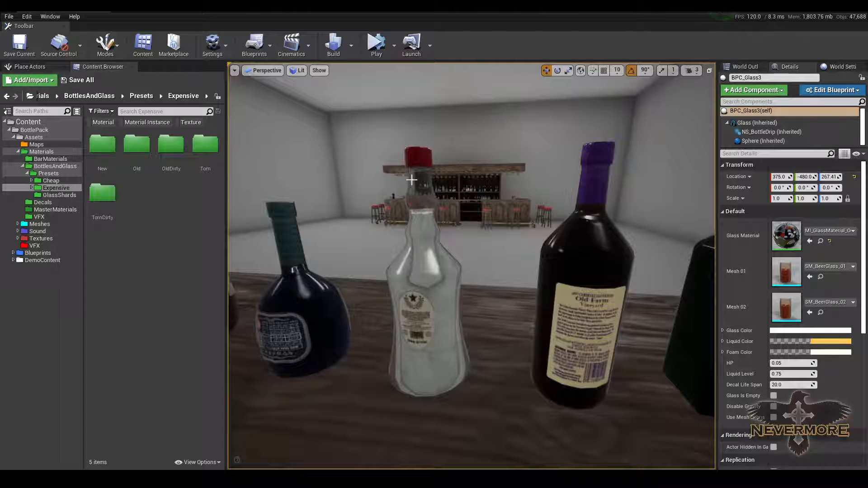
right_click_drag(483, 241, 497, 260)
key("w")
middle_click_drag(497, 260, 474, 246)
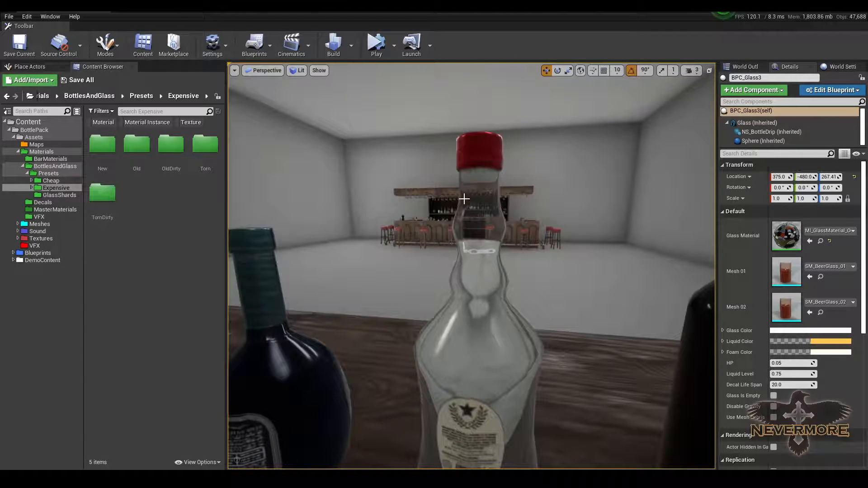
right_click_drag(464, 199, 489, 212)
key("w")
key("s")
Step: Raise the clear vodka bottle's Liquid Level to 0.886667 and deselect it
left_click(488, 310)
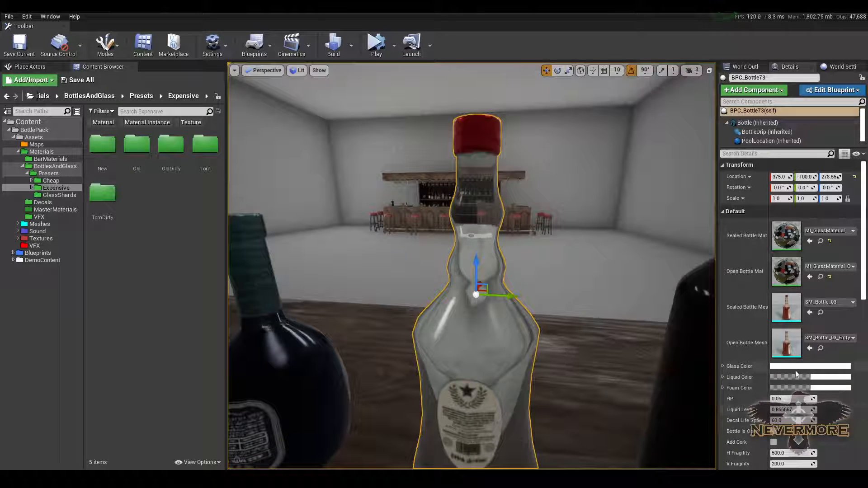
mouse_move(798, 410)
left_mouse_down()
mouse_move(766, 410)
mouse_move(799, 410)
left_mouse_up()
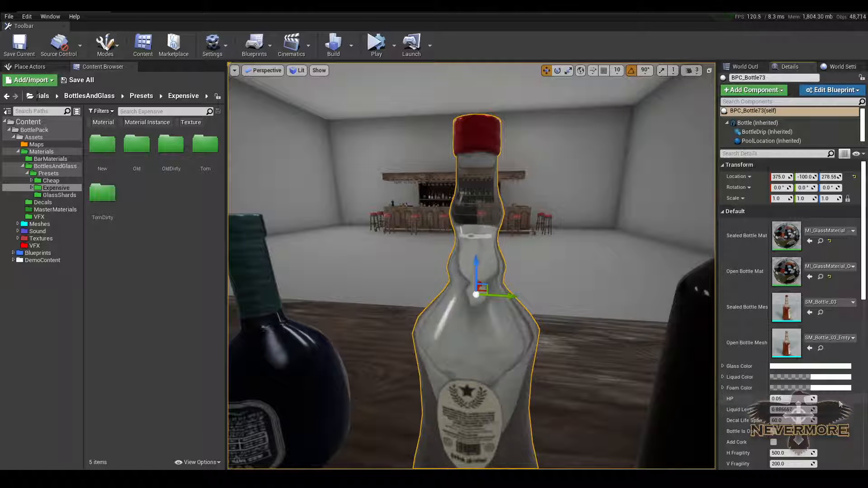
left_click(822, 409)
right_click_drag(632, 317, 407, 317)
right_click_drag(375, 345, 497, 348)
key("Escape")
right_click_drag(624, 297, 453, 312)
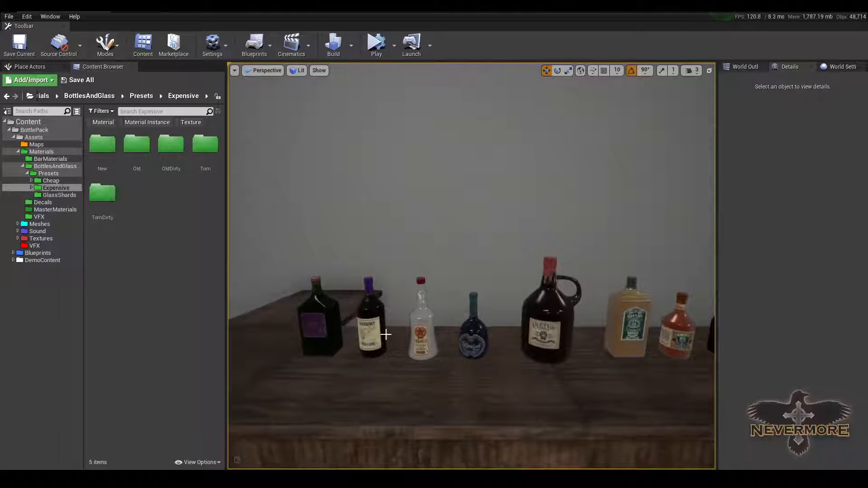
Step: Select the scene capture cube hanging above the bar and open the PlaceHolders texture folder that holds its texture target
right_click_drag(385, 333, 519, 199)
key("w")
key("s")
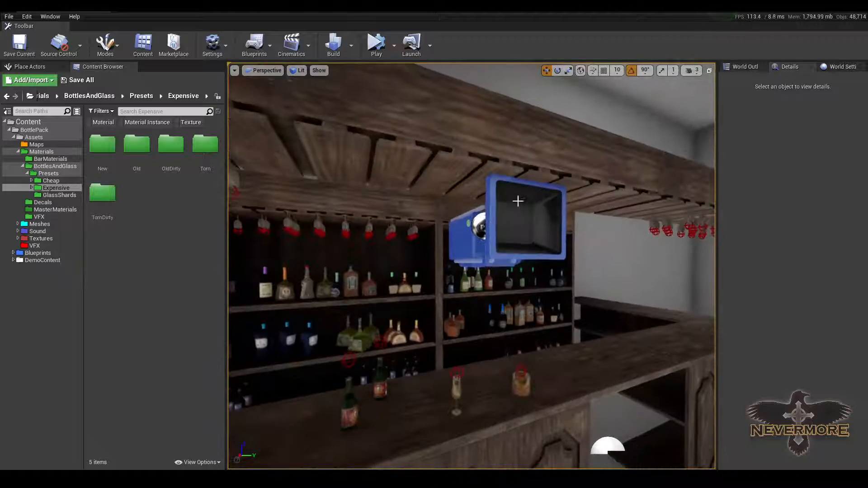
left_click(512, 246)
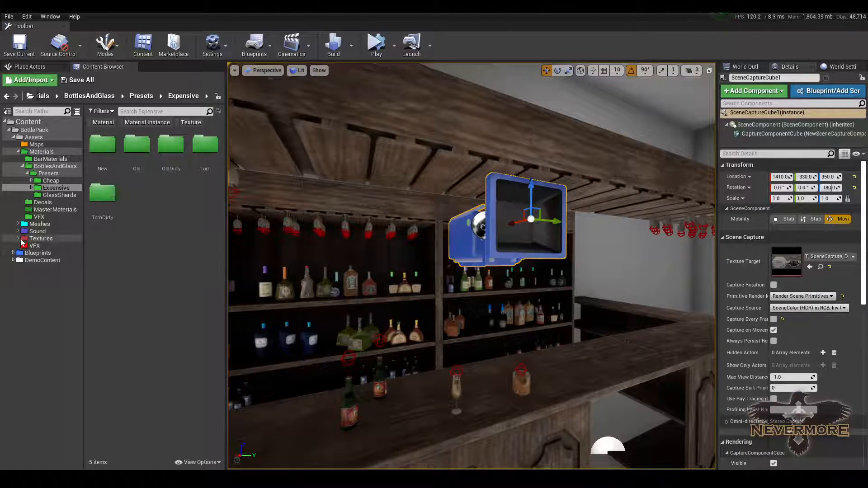
left_click(17, 239)
left_click(51, 274)
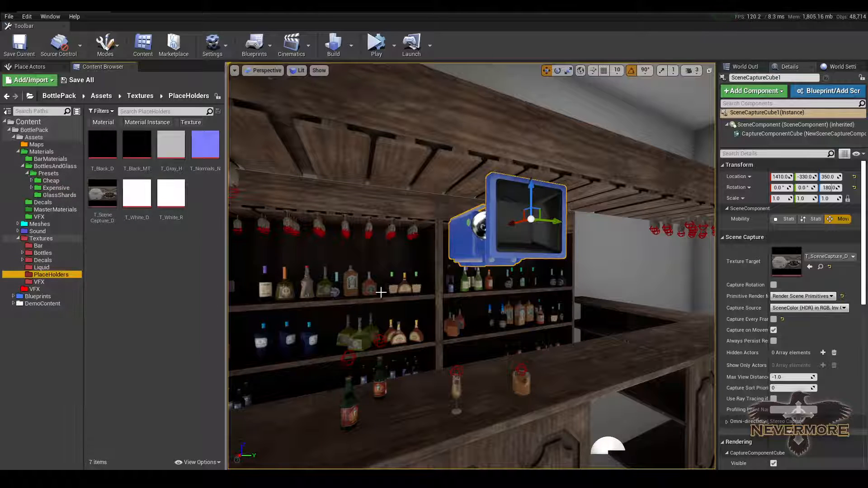
Step: Nudge the scene capture cube slightly upward, enable position grid snapping at 10 units, and undo the move
right_click_drag(423, 353, 338, 341)
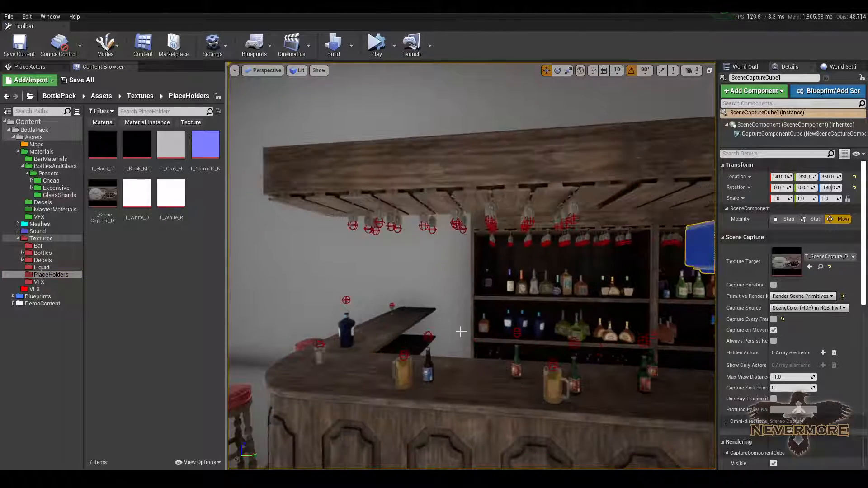
right_click_drag(461, 331, 525, 302)
right_click_drag(464, 293, 567, 160)
left_click_drag(561, 171, 569, 169)
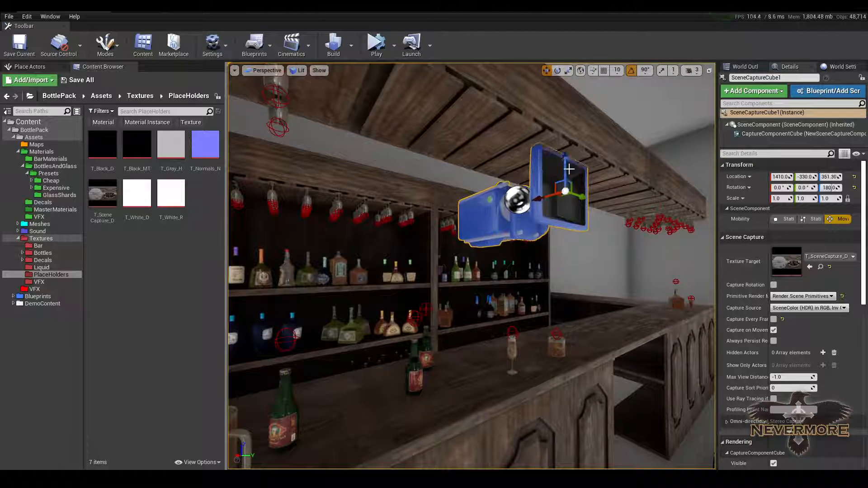
left_click(603, 70)
key("ctrl+z")
Step: Show the viewport frame rate, examine the bar's bottles and glasses in Shader Complexity view mode, and return to Lit mode
right_click_drag(593, 135, 500, 277)
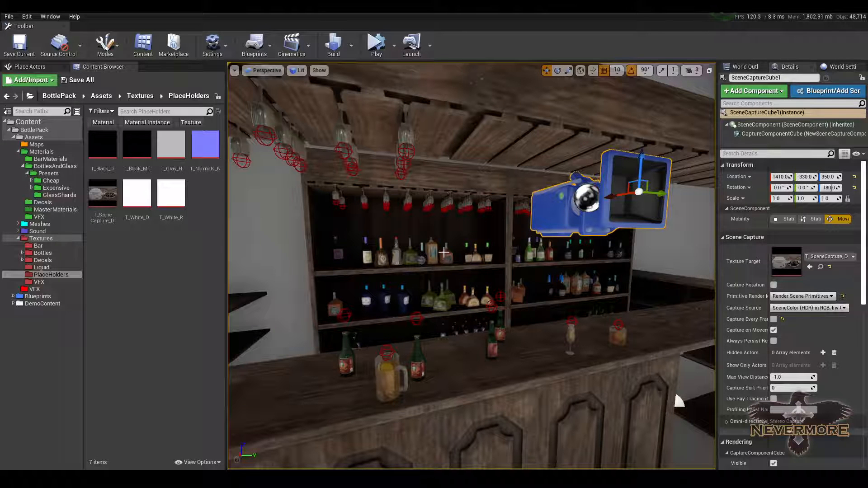
right_click_drag(464, 281, 114, 304)
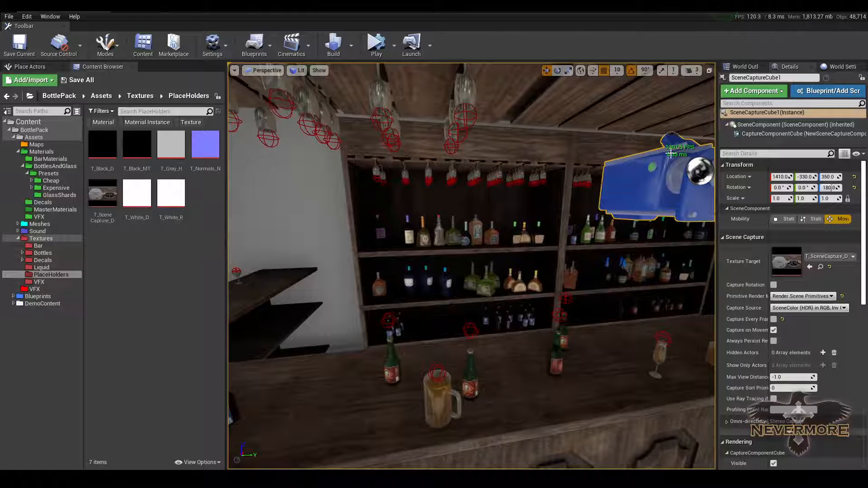
right_click_drag(615, 197, 317, 120)
key("alt+8")
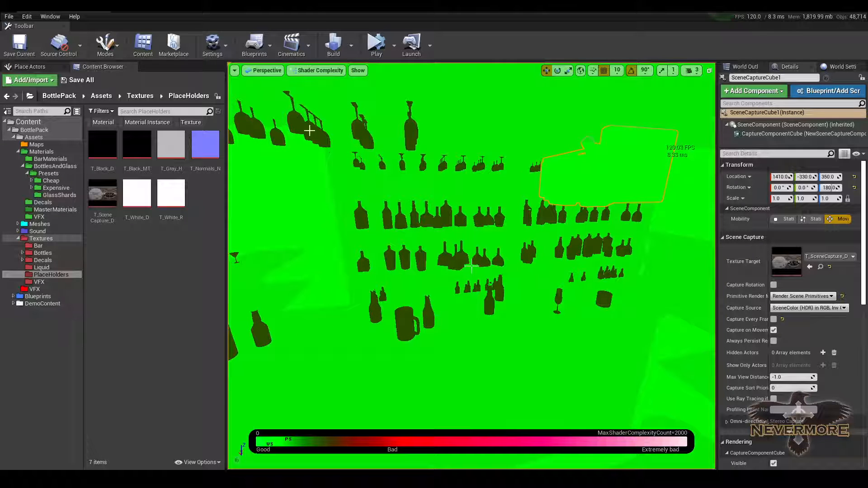
right_click_drag(337, 144, 373, 216)
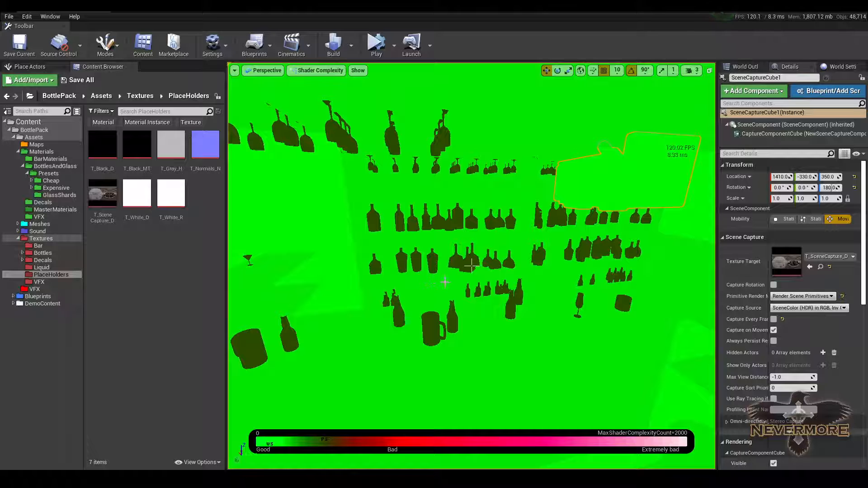
key("alt+4")
right_click_drag(440, 287, 425, 247)
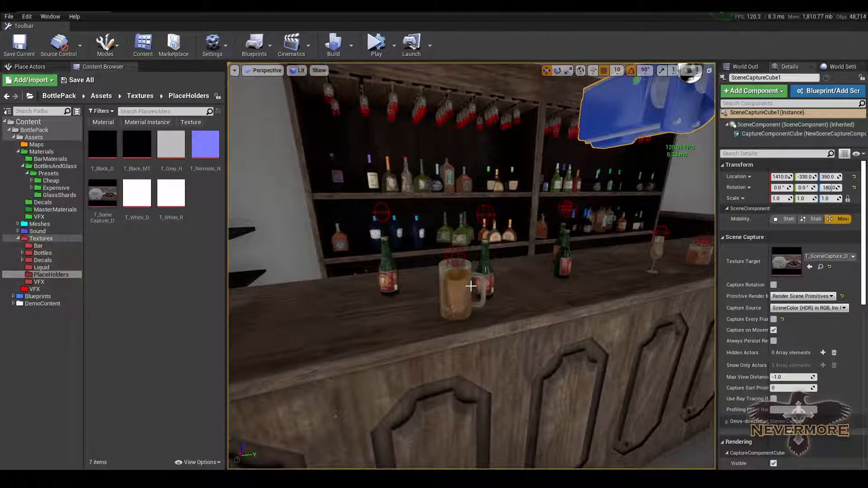
Step: Inspect the bottles up close in Shader Complexity view mode and return the viewport to Lit mode
right_click_drag(470, 286, 452, 344)
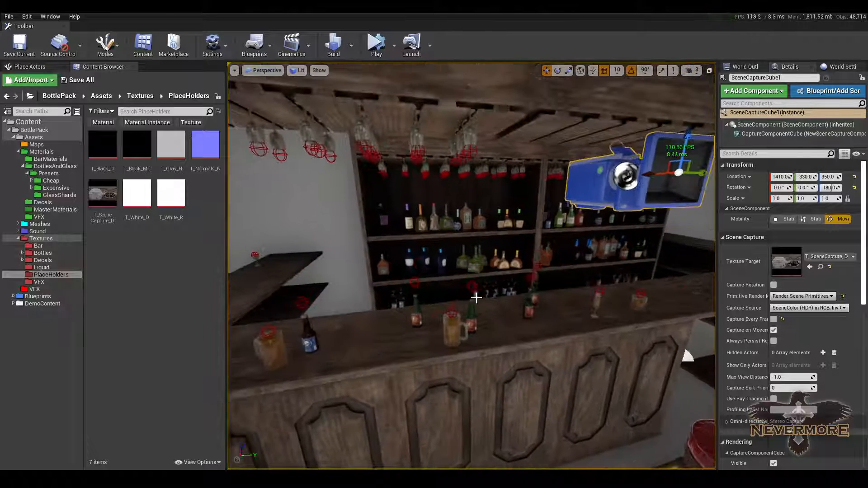
key("alt+8")
right_click_drag(458, 322, 352, 280)
right_click_drag(471, 265, 442, 253)
right_click_drag(512, 294, 385, 293)
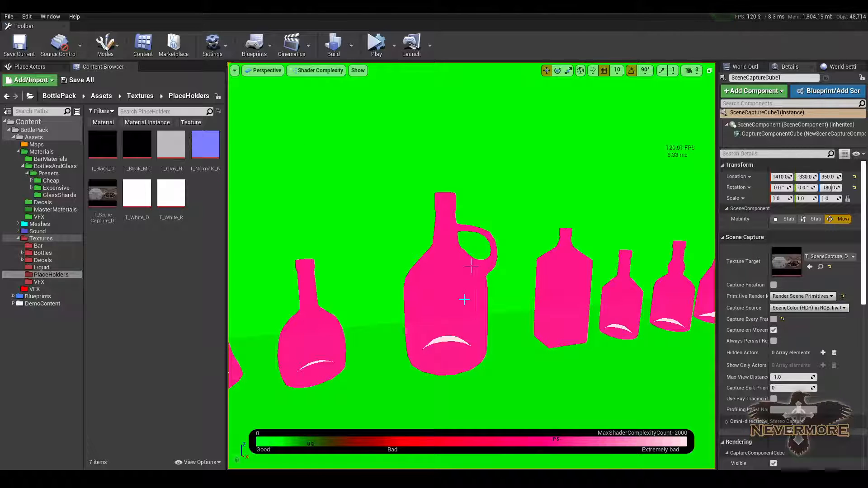
right_click_drag(469, 302, 525, 287)
key("w")
key("alt+4")
Step: Play the level in a new editor window and open the hinged flap in the bar counter
right_click_drag(650, 278, 411, 351)
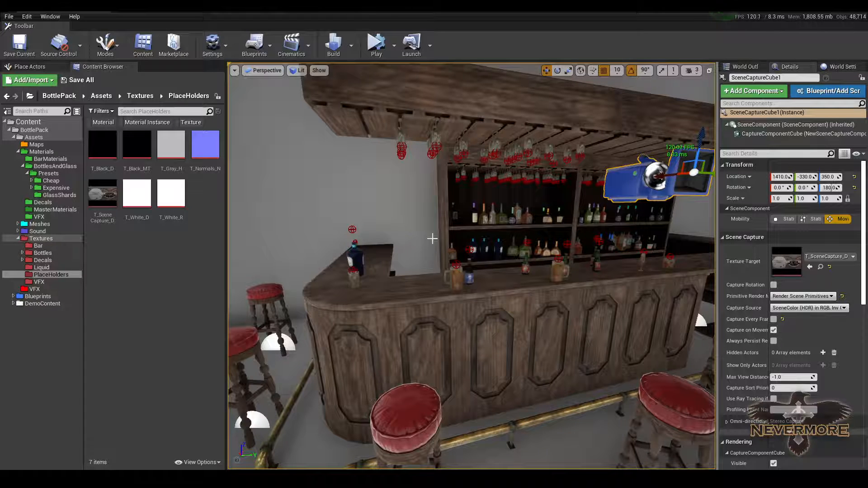
right_click_drag(432, 238, 579, 257)
right_click_drag(641, 254, 497, 244)
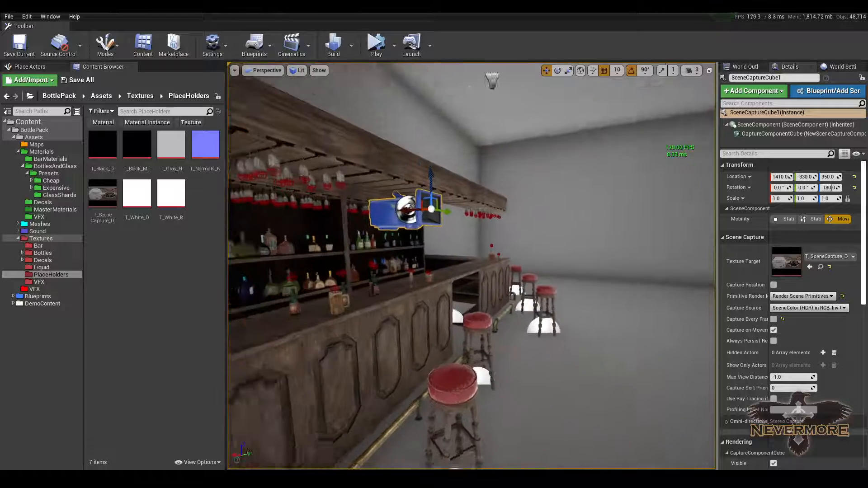
right_click_drag(407, 278, 341, 272)
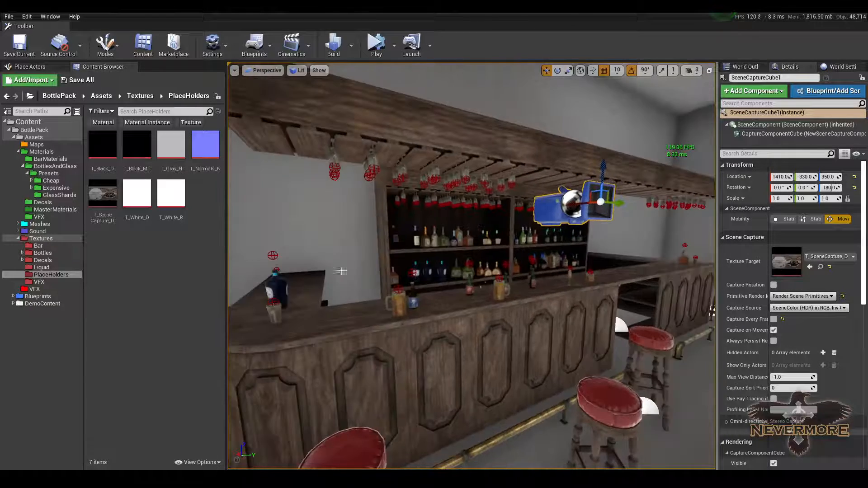
right_click_drag(479, 282, 437, 277)
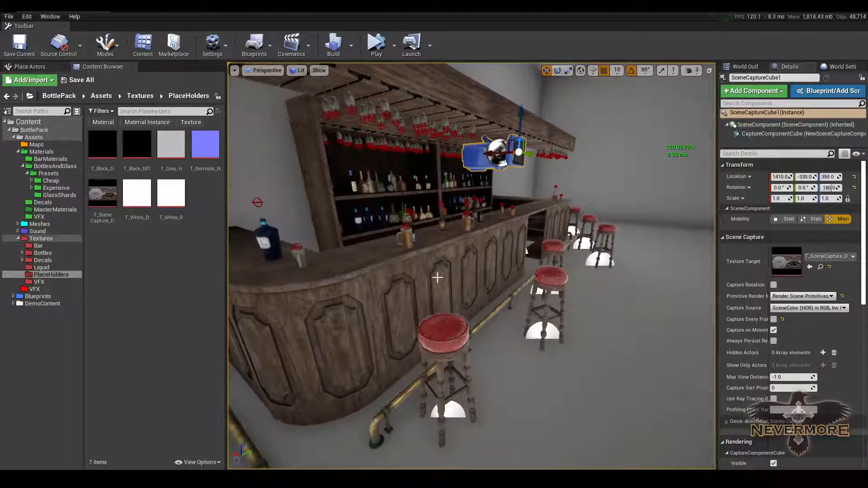
left_click(394, 46)
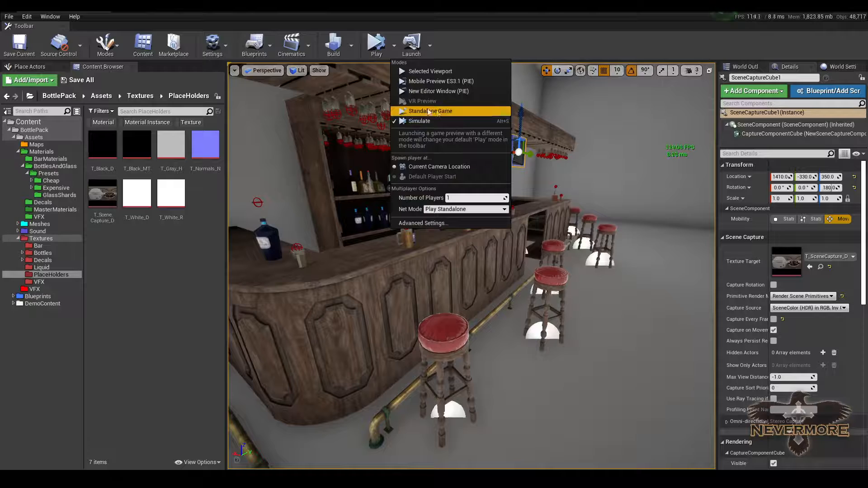
left_click(448, 90)
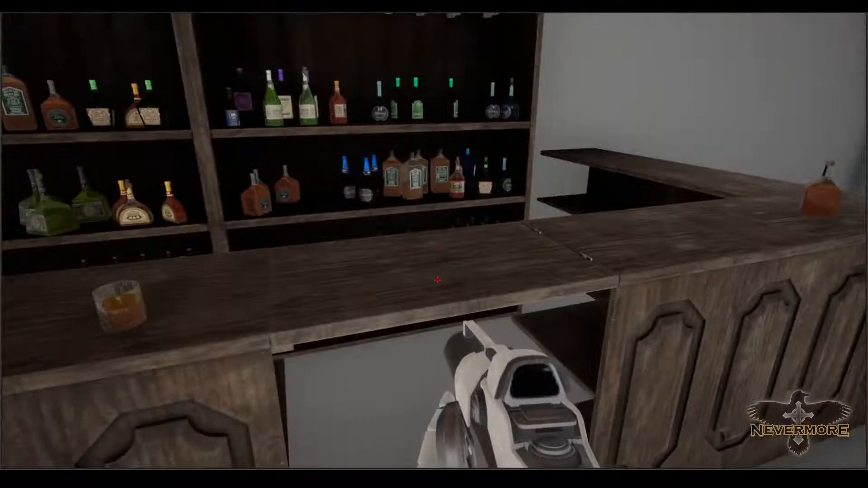
key("e")
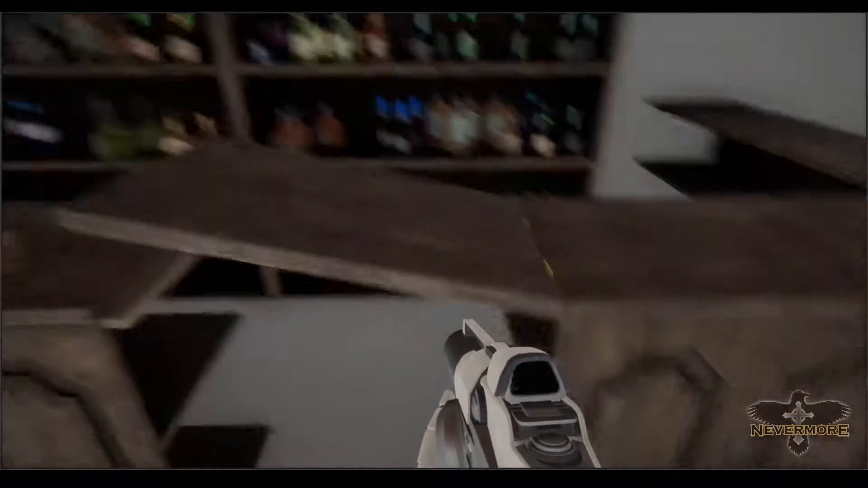
key("w")
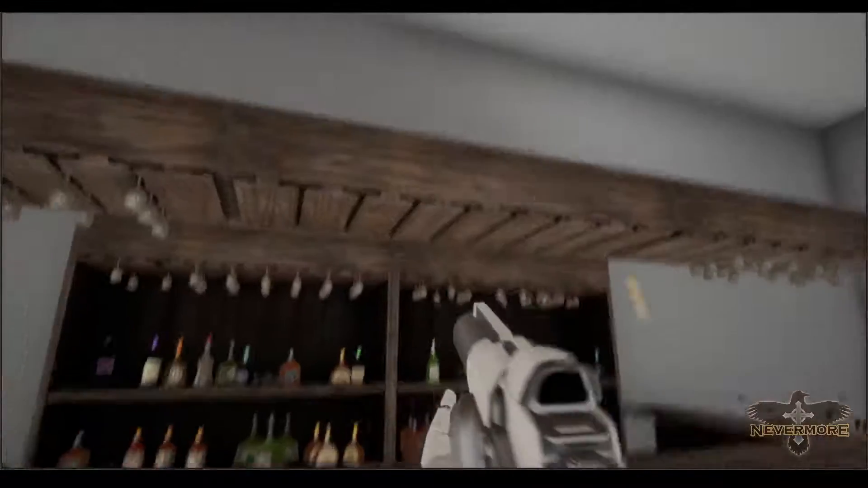
Step: Shoot at the glasses hanging from the overhead rack and the drinkware along the bar
left_click(437, 280)
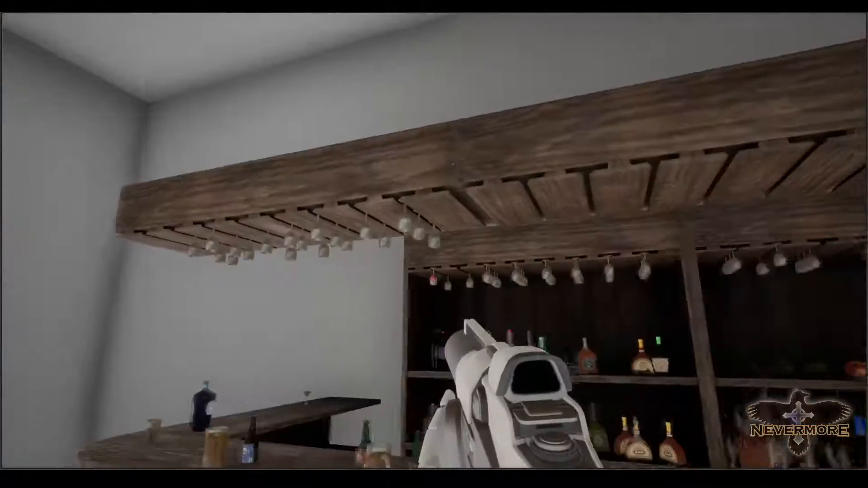
left_click(437, 280)
left_click(437, 280)
left_click(437, 279)
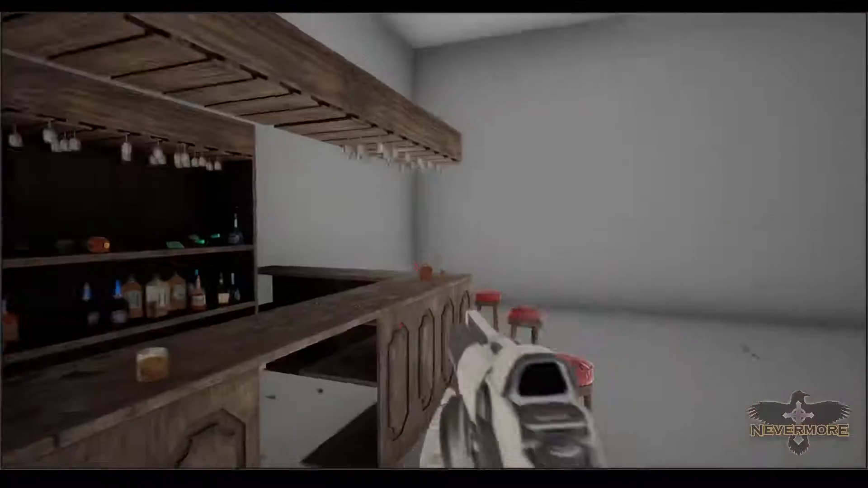
left_click(437, 280)
left_click(437, 280)
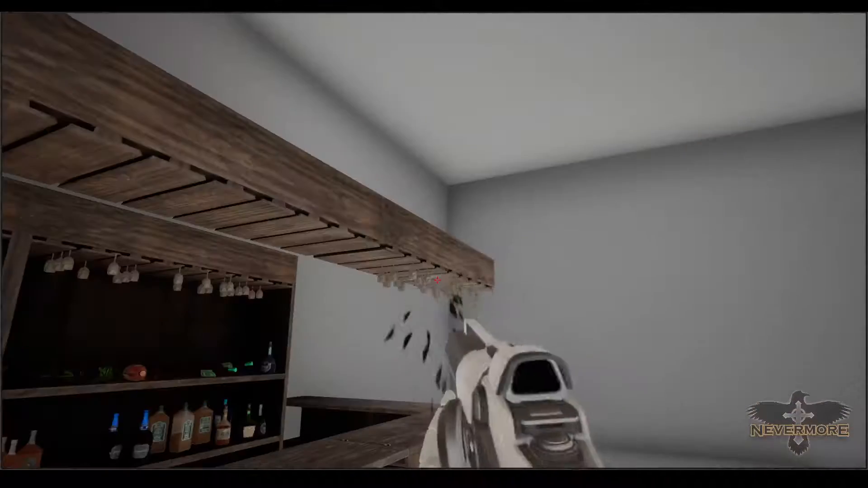
left_click(437, 279)
left_click(437, 280)
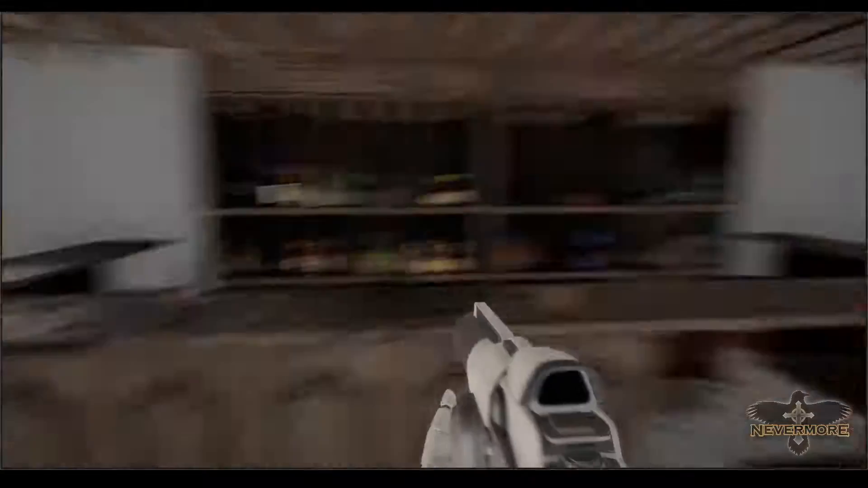
Step: Shoot the bottles standing on the lower shelf behind the bar
left_click(437, 279)
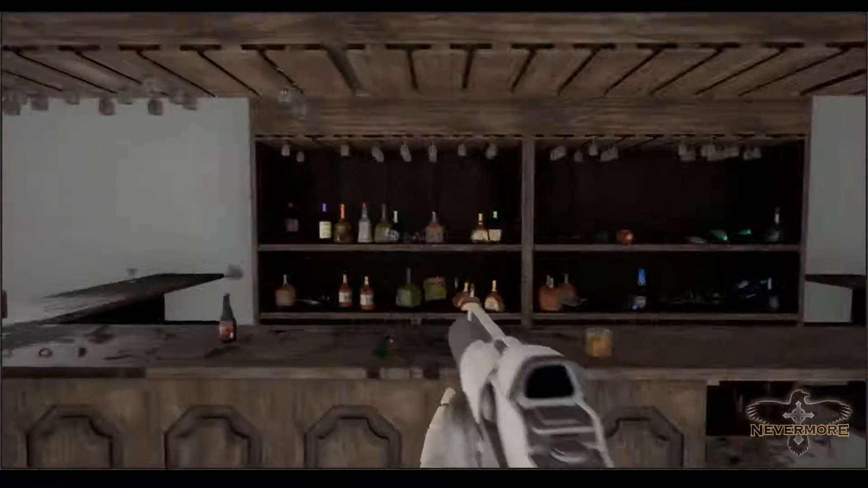
left_click(437, 279)
left_click(437, 280)
left_click(437, 281)
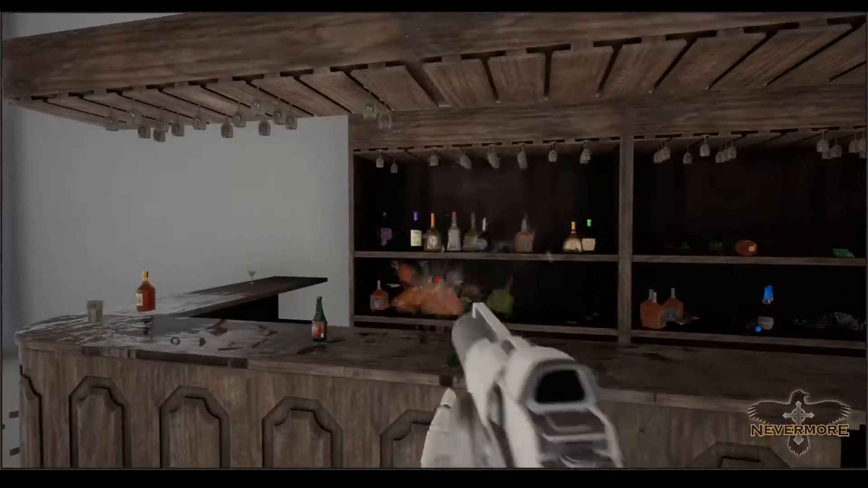
left_click(437, 280)
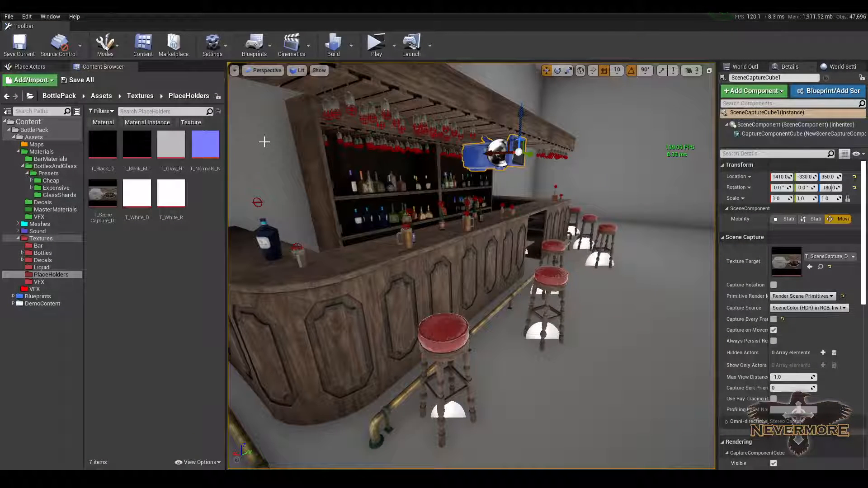
Step: Select the dark blue bottle at the bar's rounded corner, look over the bar from several angles, and deselect the bottle
right_click_drag(407, 294, 298, 353)
right_click_drag(343, 273, 253, 267)
right_click_drag(286, 329, 349, 329)
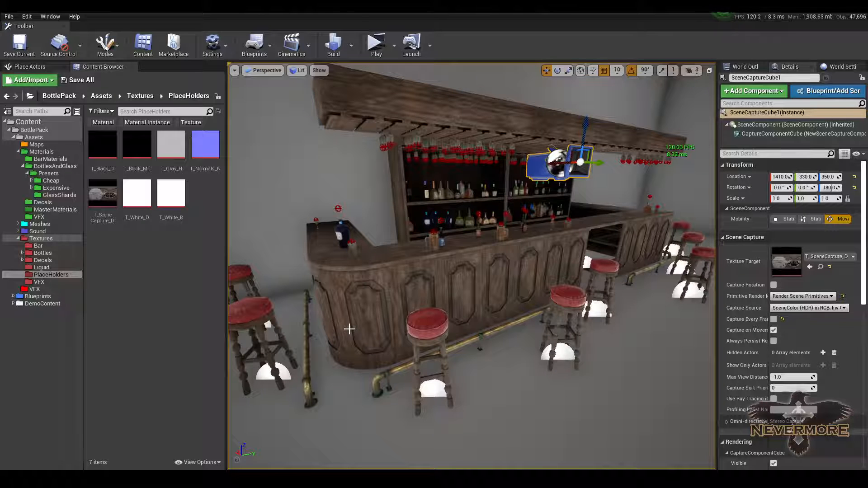
middle_click_drag(385, 252, 419, 220)
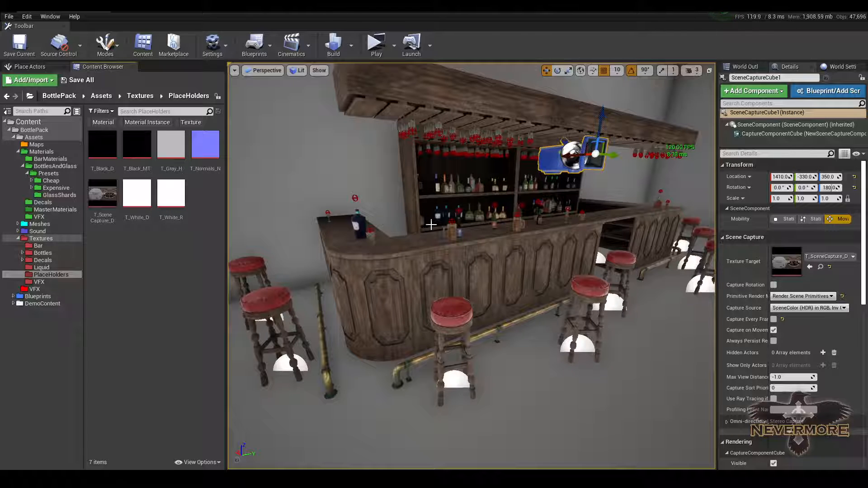
left_click(357, 220)
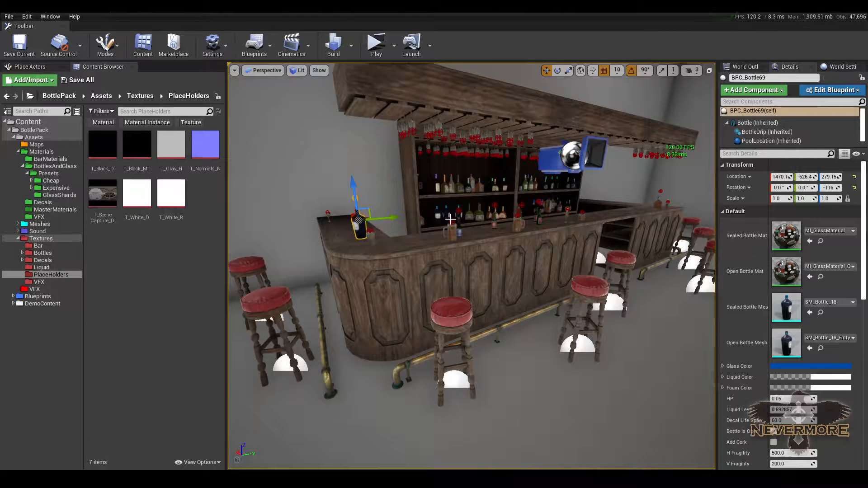
right_click_drag(437, 235, 411, 208)
mouse_move(650, 322)
right_mouse_down()
mouse_move(633, 322)
mouse_move(656, 323)
mouse_move(643, 330)
right_mouse_up()
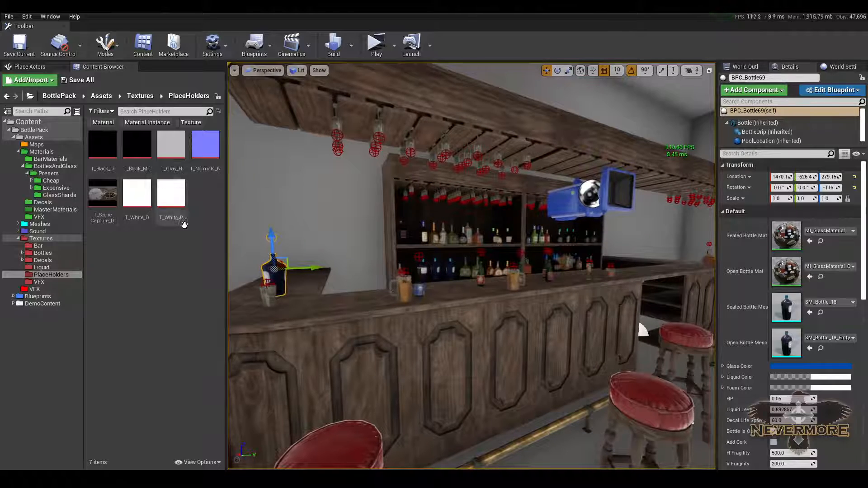
right_click_drag(410, 241, 399, 263)
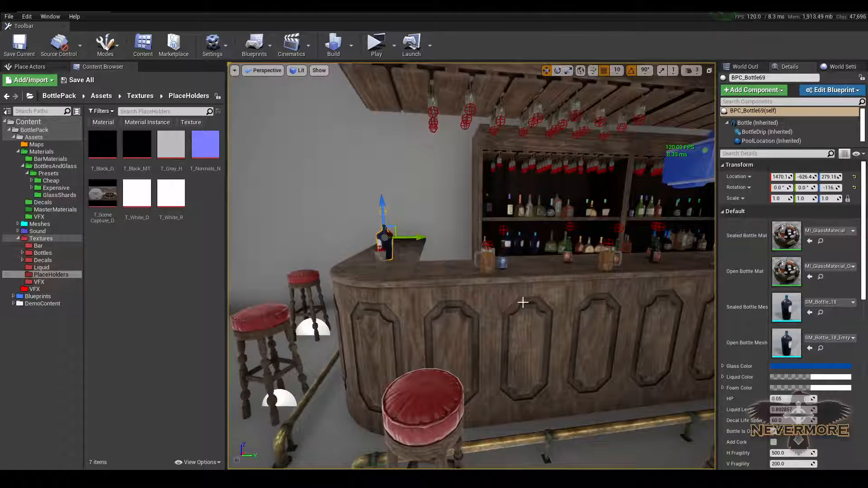
right_click_drag(498, 321, 408, 339)
key("Escape")
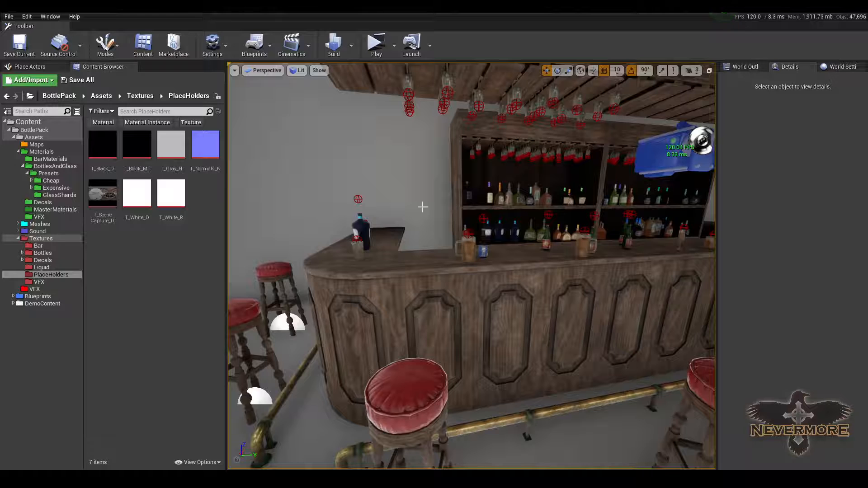
Step: Search the Project Settings for "clear coat" to find the Clear Coat Enable Second Normal option
right_click_drag(423, 207, 448, 227)
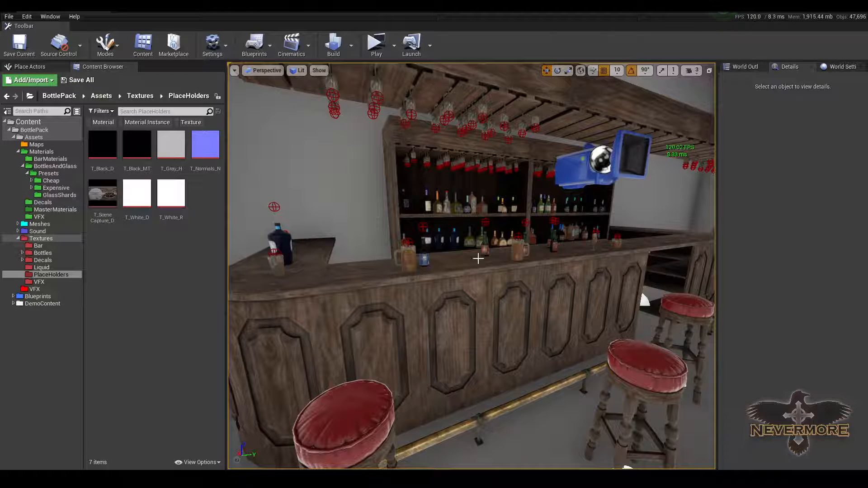
right_click_drag(697, 286, 624, 282)
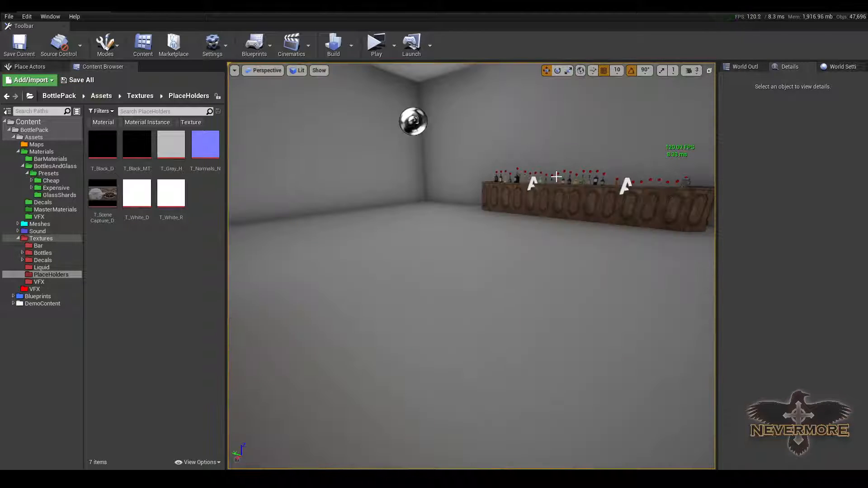
right_click_drag(571, 224, 344, 225)
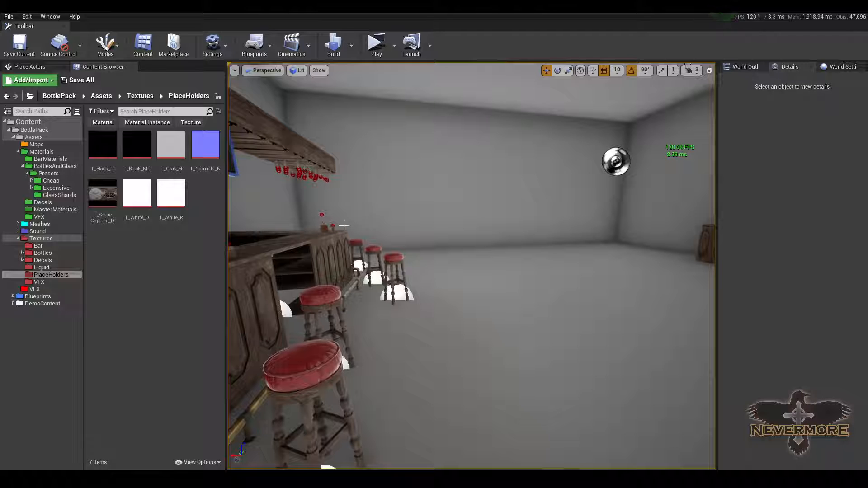
left_click(27, 17)
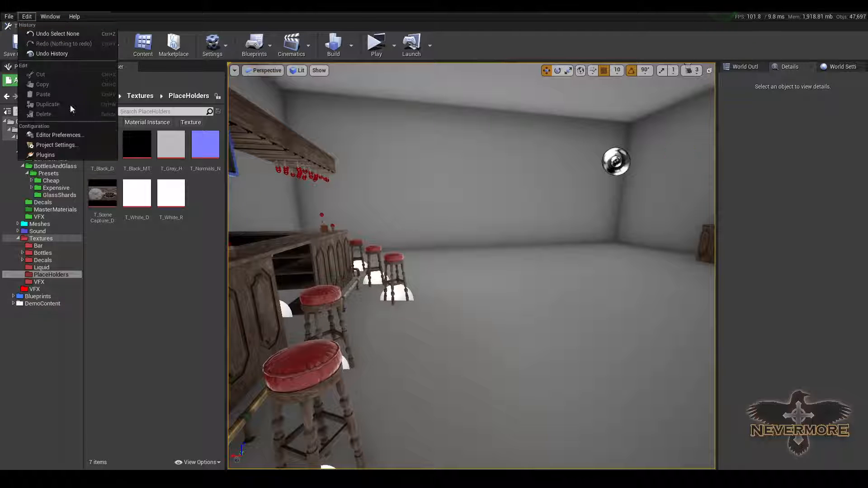
left_click(68, 146)
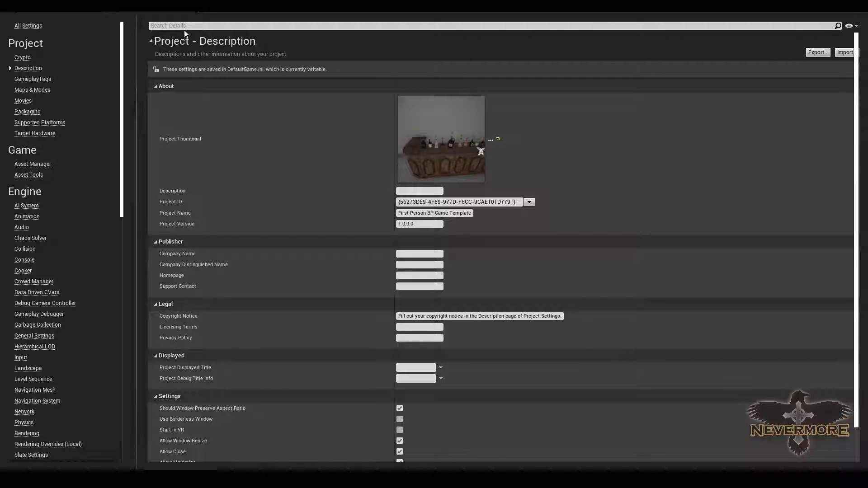
type("clear")
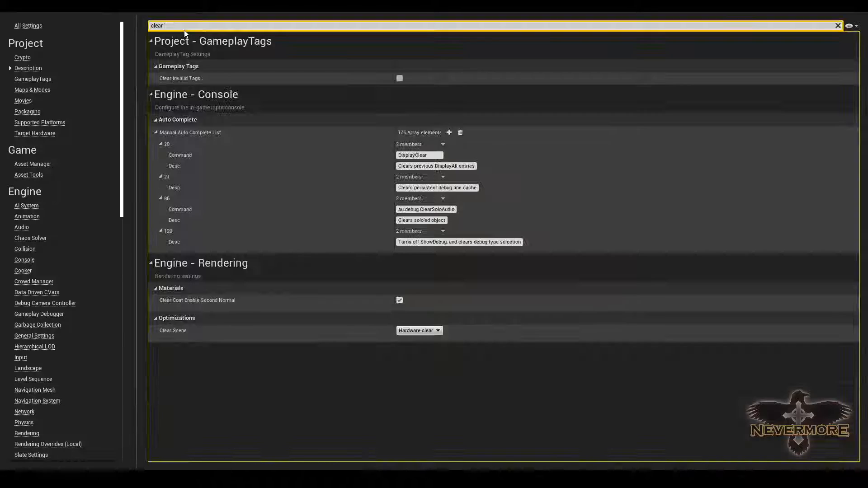
type(" coat")
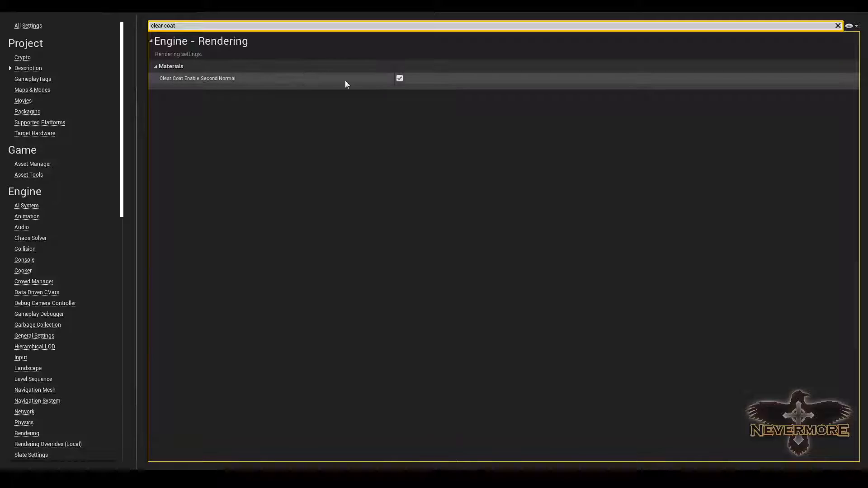
left_click(399, 78)
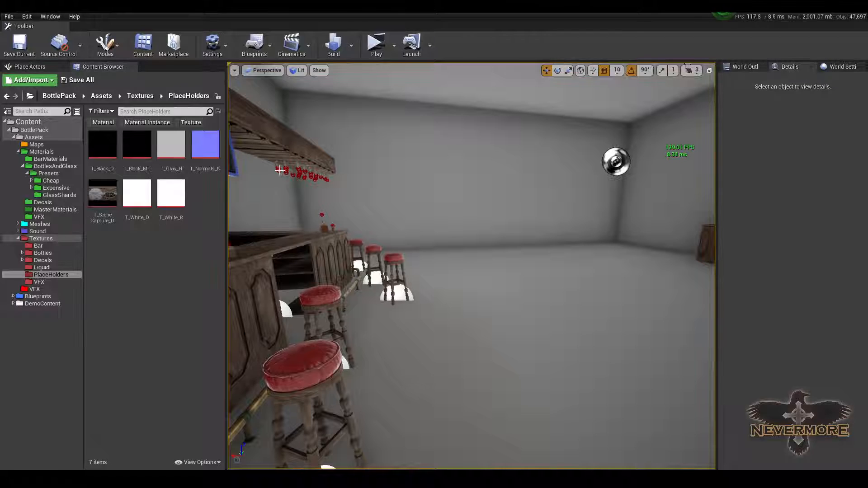
Step: Examine the glass and liquid of the Devil's Spit whiskey bottle and its neighbours up close on the display counter
right_click_drag(471, 266, 480, 267)
key("w")
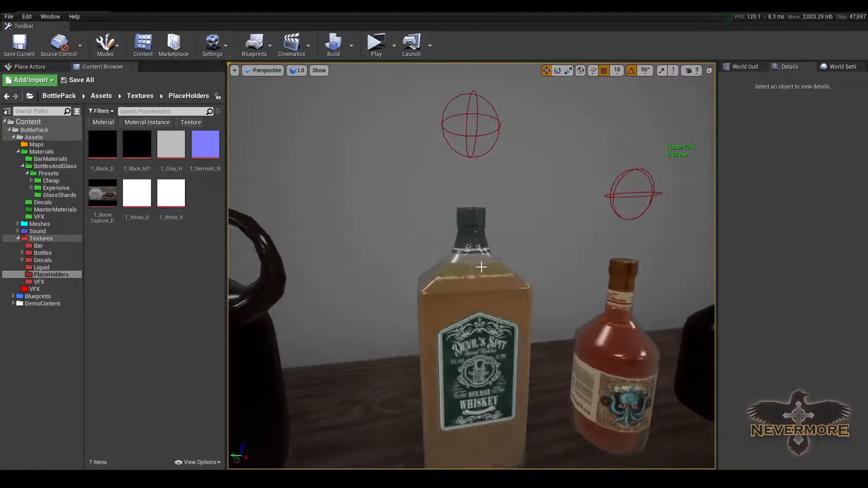
left_click_drag(481, 267, 438, 275)
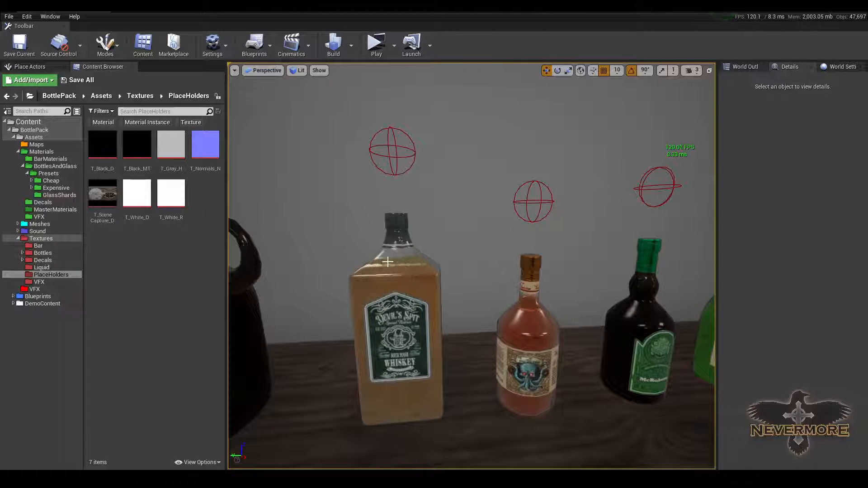
right_click_drag(395, 260, 344, 261)
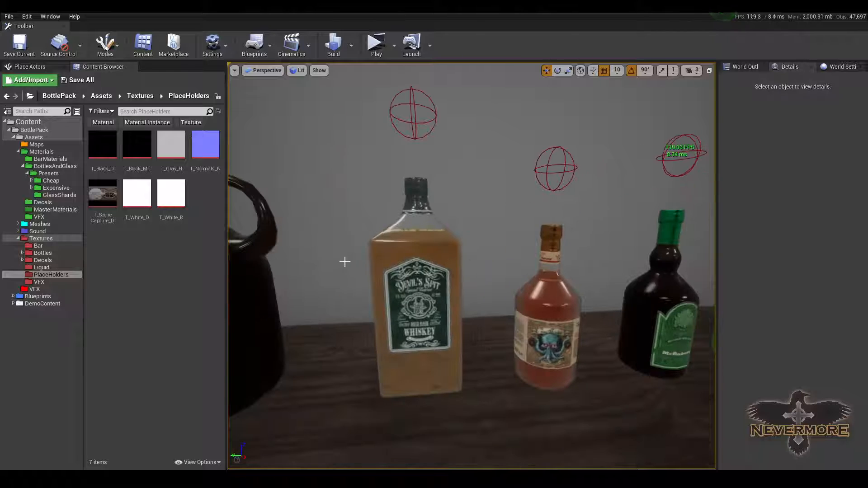
Step: Examine the square amber bottle and the filled glass beside it on the bar counter, leaving nothing selected
right_click_drag(428, 247, 692, 251)
left_click(610, 252)
key("w")
mouse_move(470, 267)
right_mouse_down()
mouse_move(414, 271)
mouse_move(435, 258)
mouse_move(457, 273)
mouse_move(475, 266)
mouse_move(484, 276)
mouse_move(420, 273)
mouse_move(442, 283)
mouse_move(461, 271)
right_mouse_up()
key("Escape")
key("d")
key("w")
key("w")
key("s")
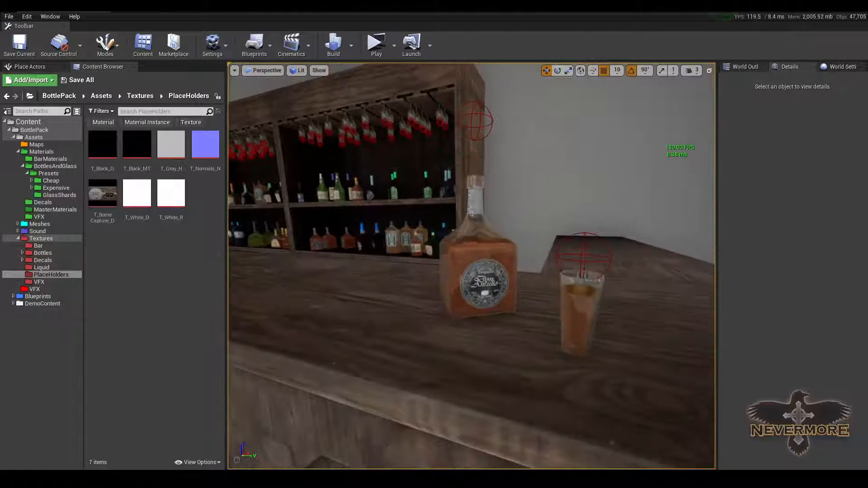
Step: Simulate the level and move the square amber bottle on the bar to slosh the liquid inside it
key("alt+p")
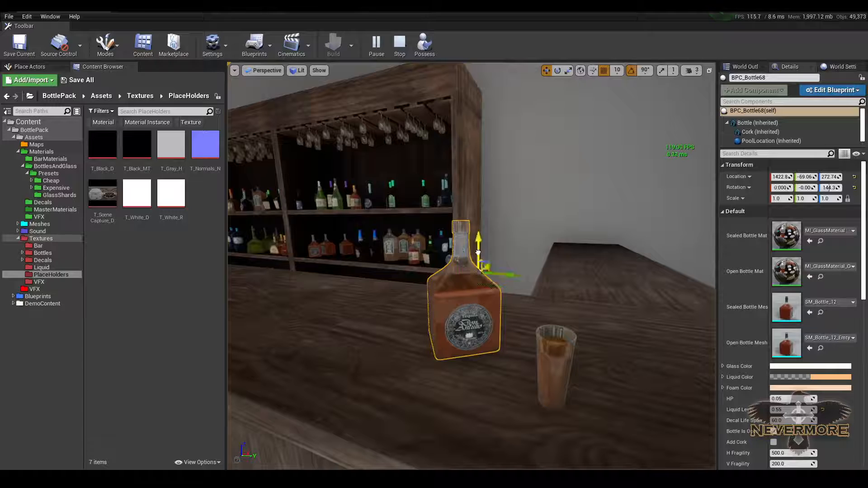
left_click_drag(478, 252, 450, 216)
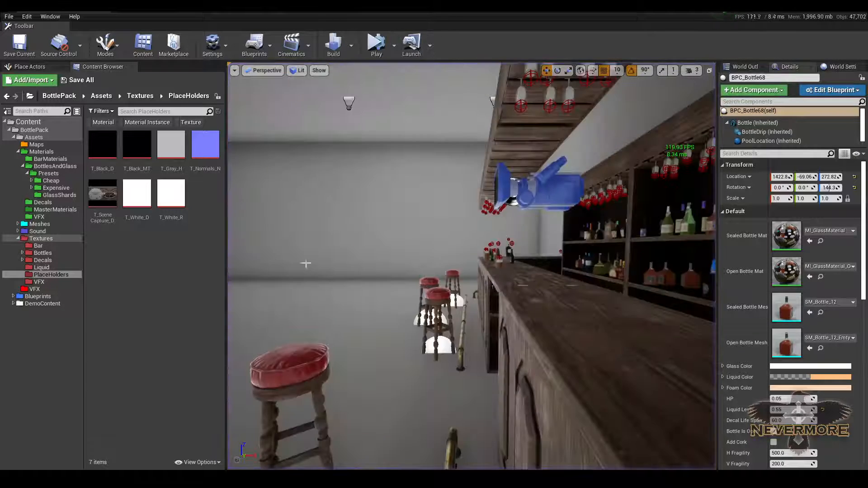
Step: Go to the display counter, simulate nudging the square amber bottle to stir its liquid, then end the simulation and deselect it
scroll(320, 271, "up", 3)
scroll(471, 266, "up", 8)
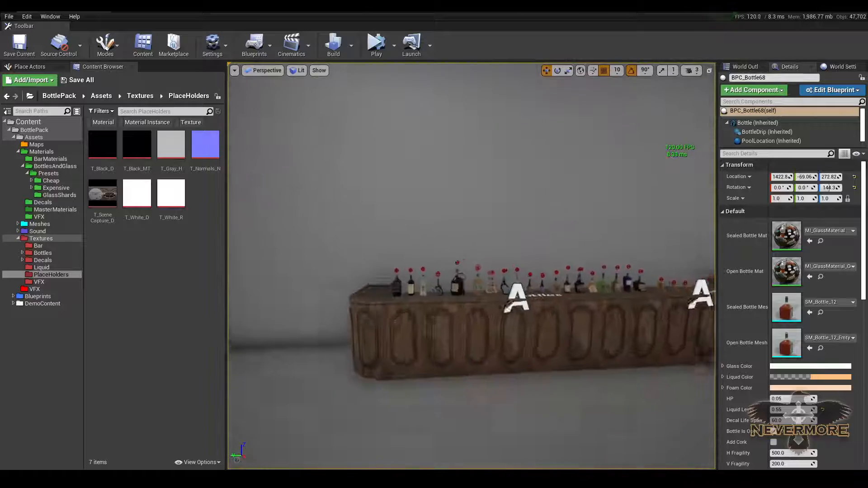
right_click_drag(471, 266, 518, 274)
key("w")
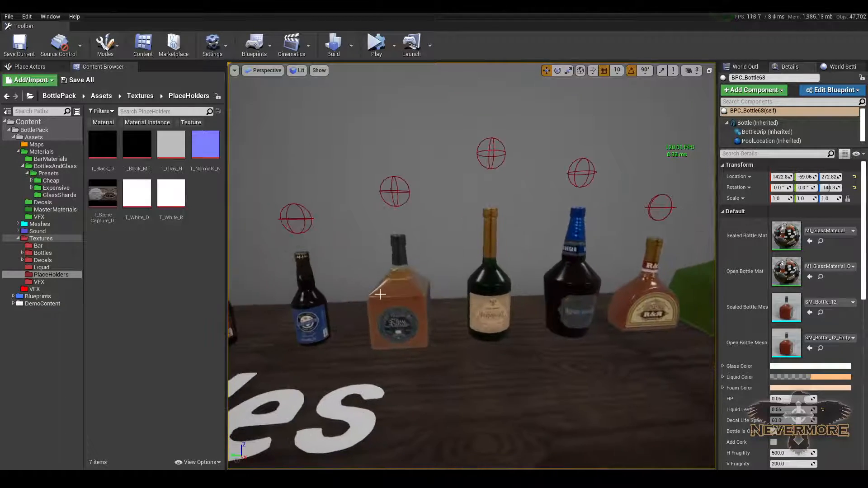
key("alt+s")
left_click(388, 276)
mouse_move(388, 277)
left_mouse_down()
mouse_move(387, 234)
mouse_move(372, 262)
mouse_move(389, 270)
left_mouse_up()
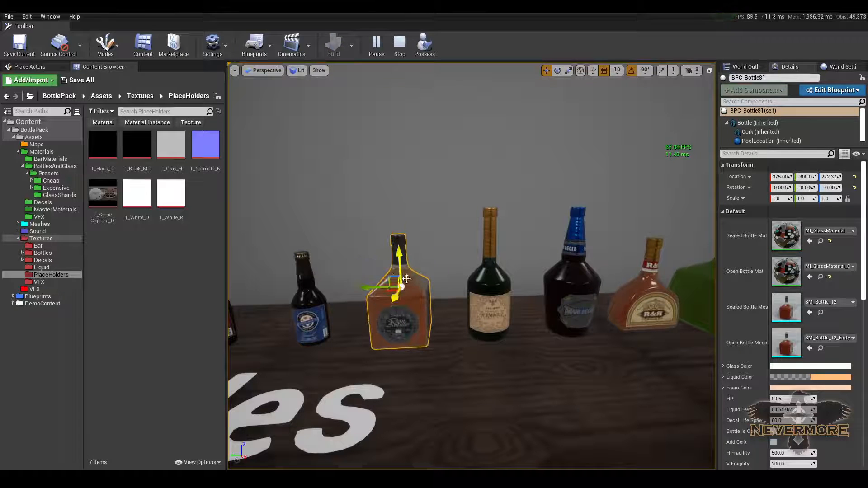
key("Escape")
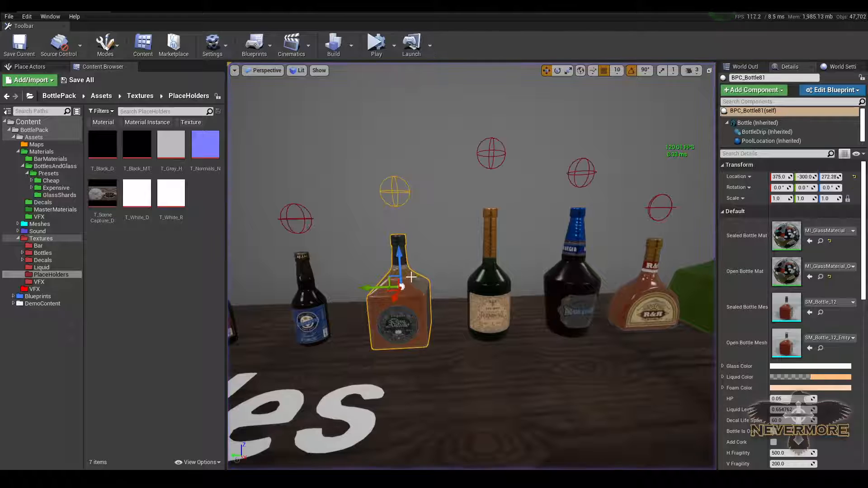
key("Escape")
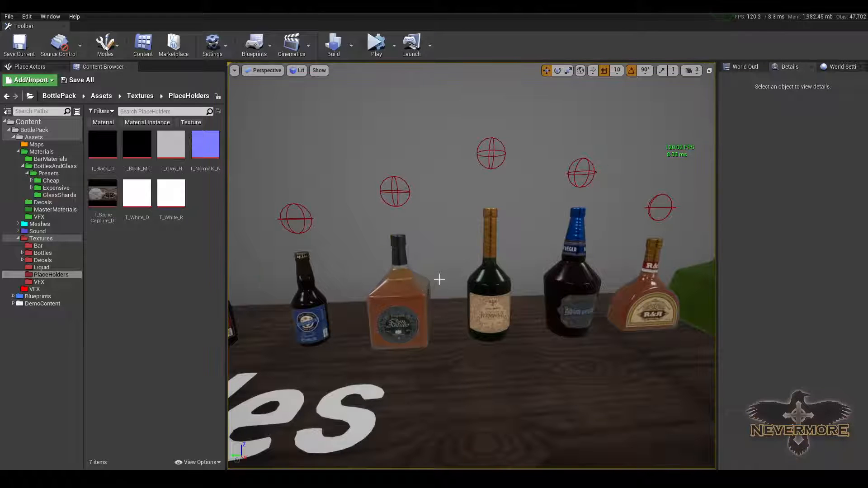
Step: Simulate the level and lift the Devil's Spit whiskey bottle on the display counter to stir its liquid
right_click_drag(439, 279, 359, 269)
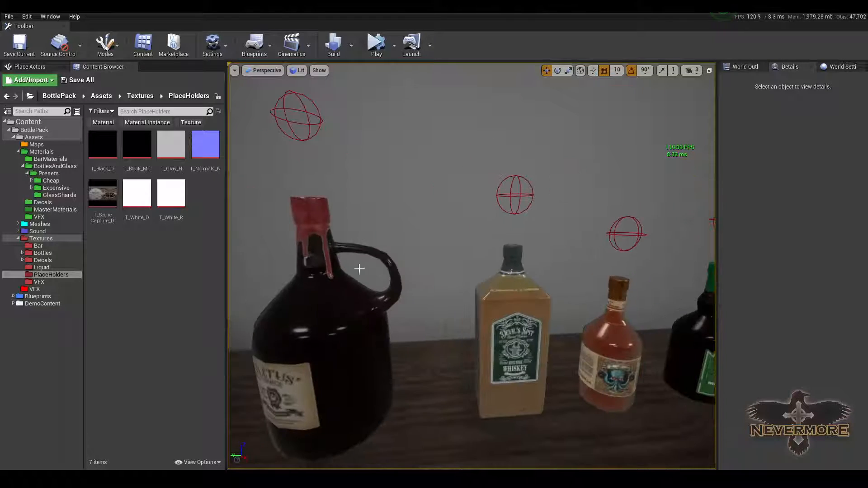
right_click_drag(469, 280, 512, 306)
key("alt+s")
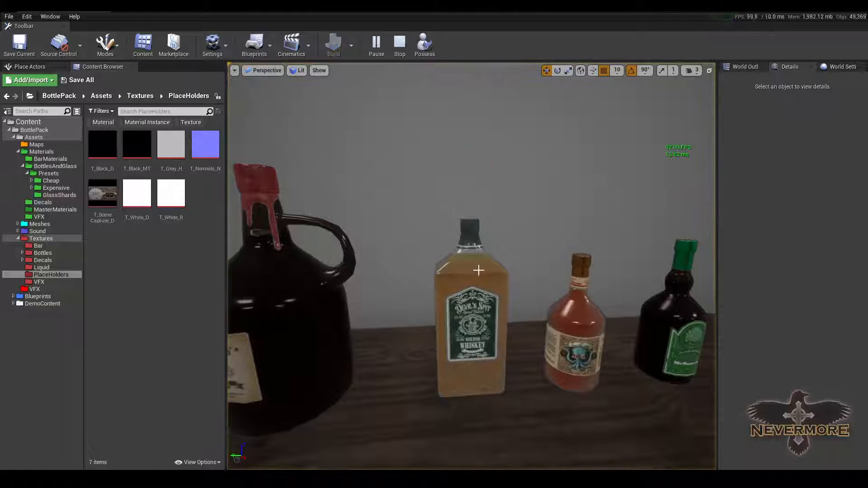
right_click_drag(483, 259, 519, 279)
left_click_drag(519, 278, 455, 219)
left_click(475, 276)
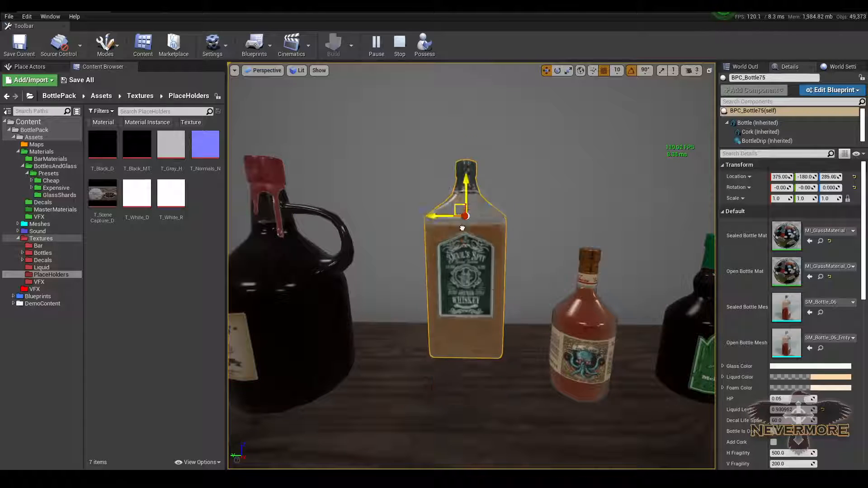
Step: Turn off grid snapping, move the Devil's Spit bottle around smoothly, then end the simulation and deselect the bottle
left_click(603, 71)
left_click_drag(477, 263, 456, 260)
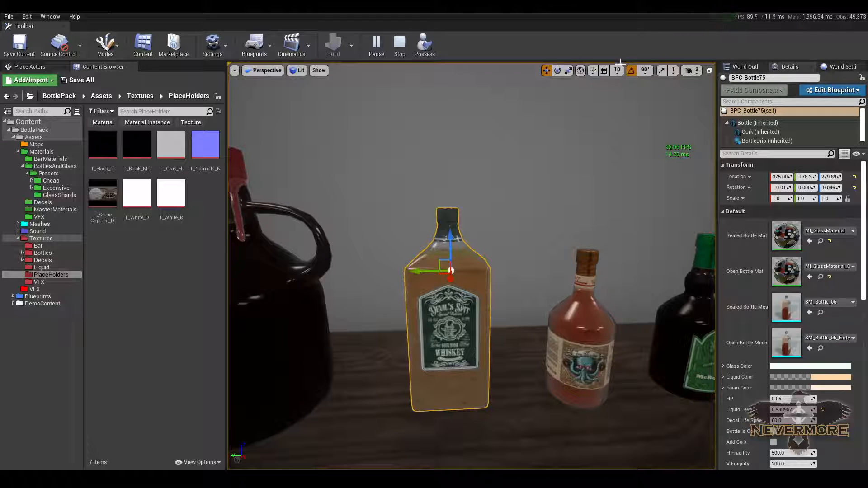
key("Escape")
right_click_drag(485, 235, 484, 270)
key("Escape")
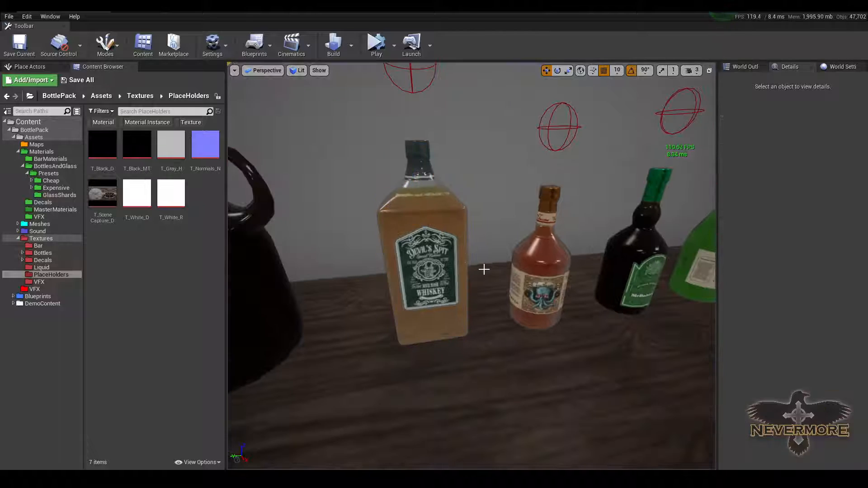
Step: Open the M_MMaterial_Bottles material from the MasterMaterials folder
left_click(32, 188)
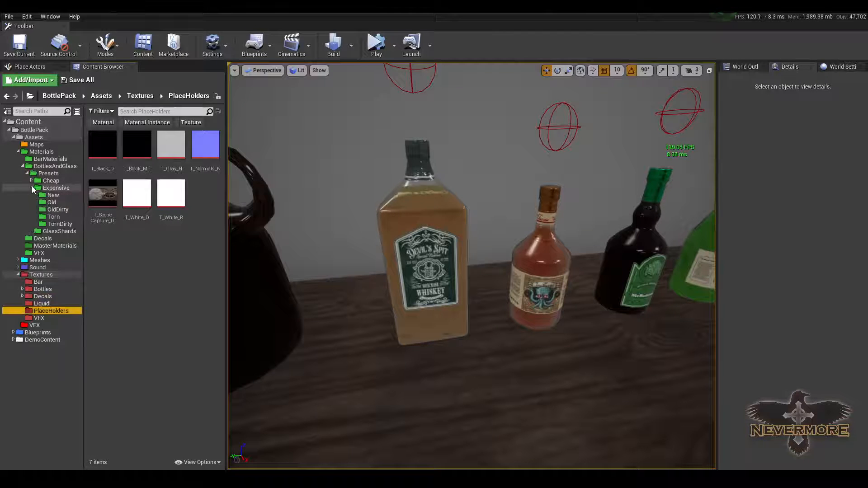
left_click(31, 188)
left_click(70, 210)
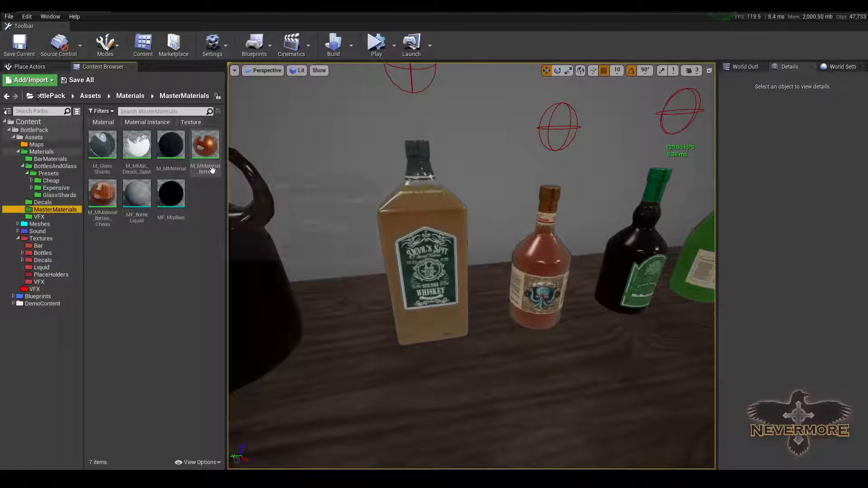
left_click(198, 148)
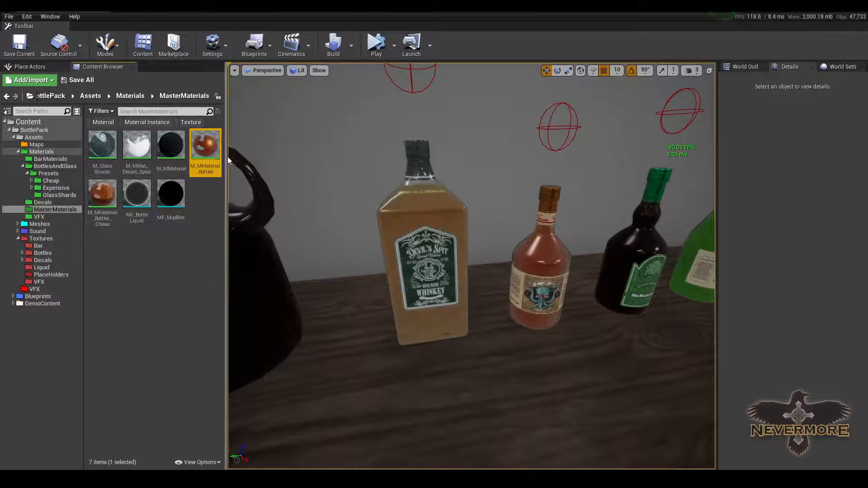
double_click(204, 148)
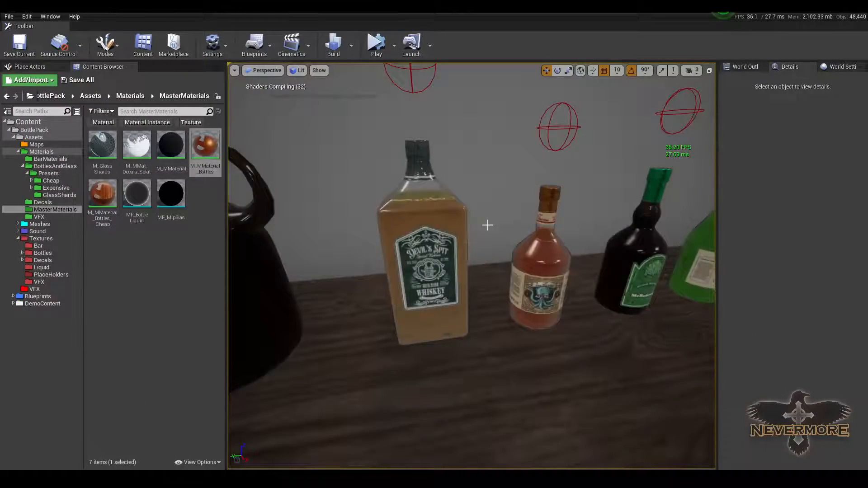
Step: Focus on the Cletus' Choice jug and check the bottles in the Shader Complexity view, then return to Lit
right_click_drag(487, 226, 441, 266)
left_click(441, 266)
key("f")
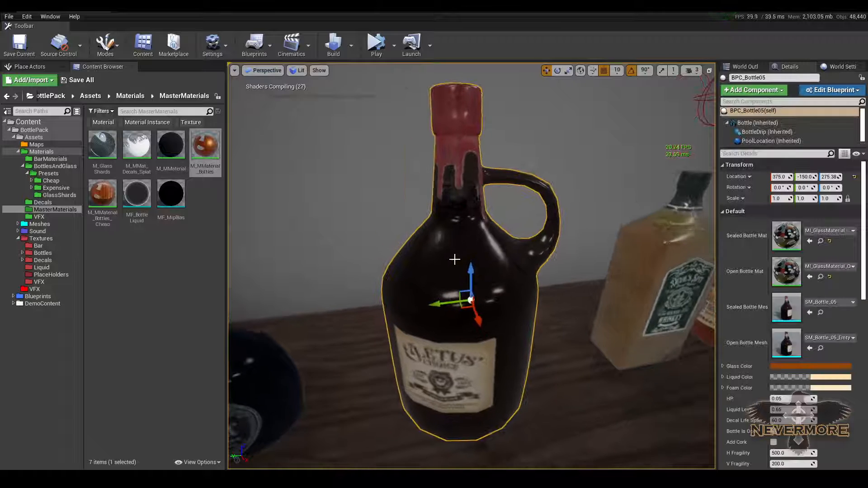
key("alt+8")
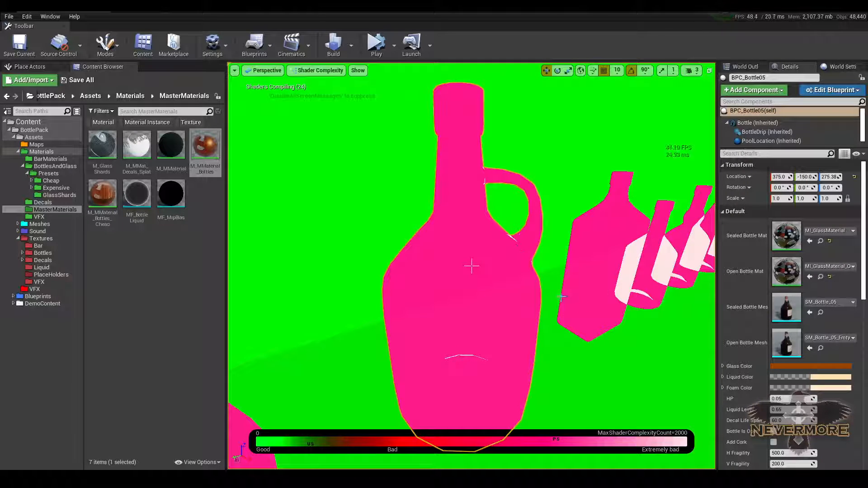
key("alt+3")
key("alt+4")
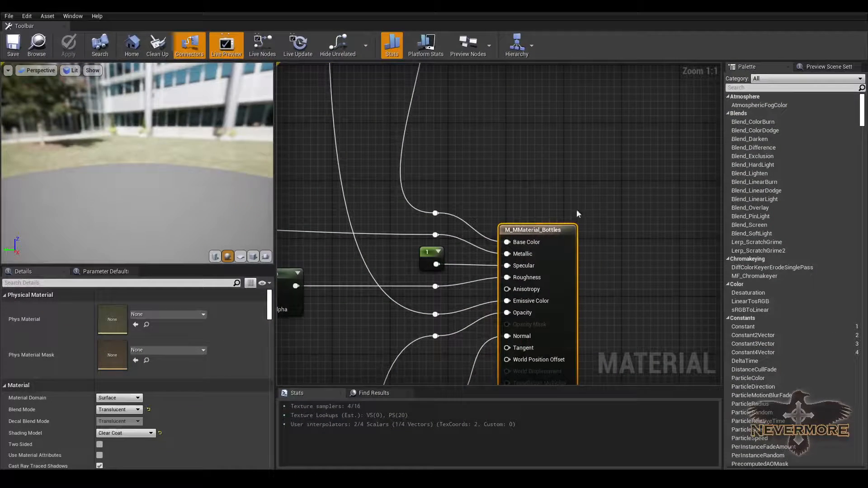
Step: Examine the M_MMaterial_Bottles graph around its output node and the Translucent Back Culling section
right_click_drag(573, 283, 574, 246)
scroll(608, 269, "down", 6)
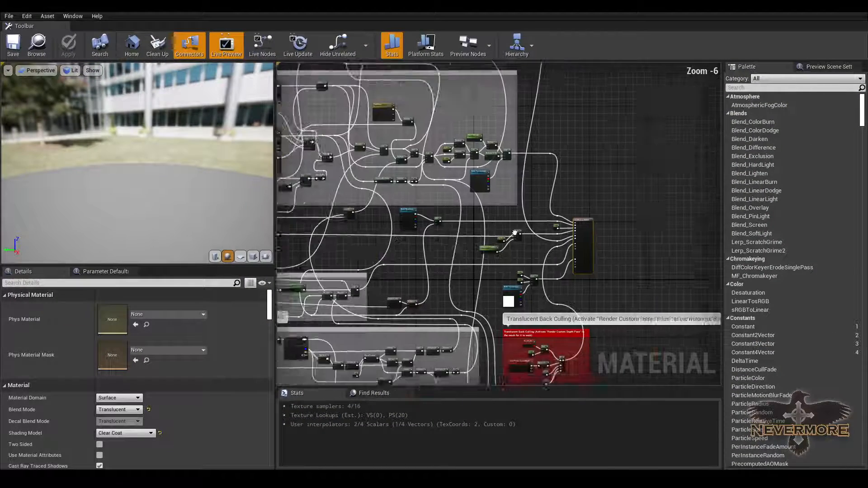
right_click_drag(607, 269, 523, 197)
scroll(549, 256, "up", 6)
right_click_drag(521, 235, 627, 163)
right_click_drag(409, 168, 441, 170)
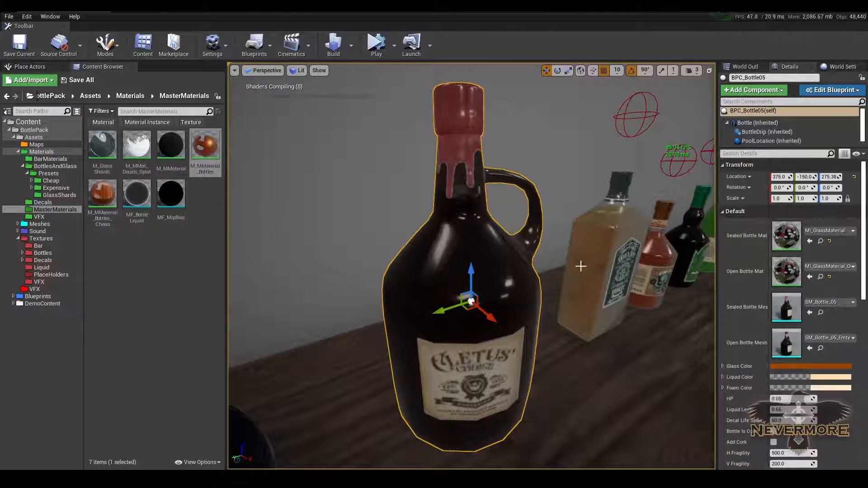
Step: Filter the details of the Cletus' Choice jug's Bottle component for "custom depth"
left_click(760, 124)
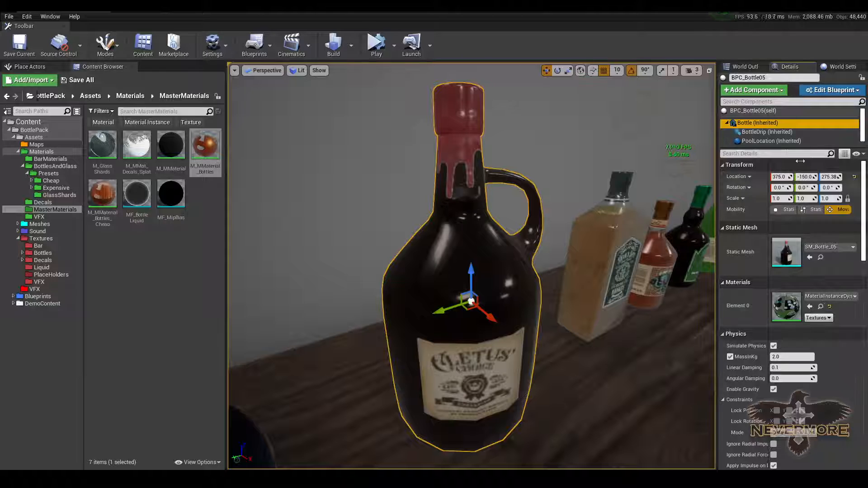
left_click(787, 152)
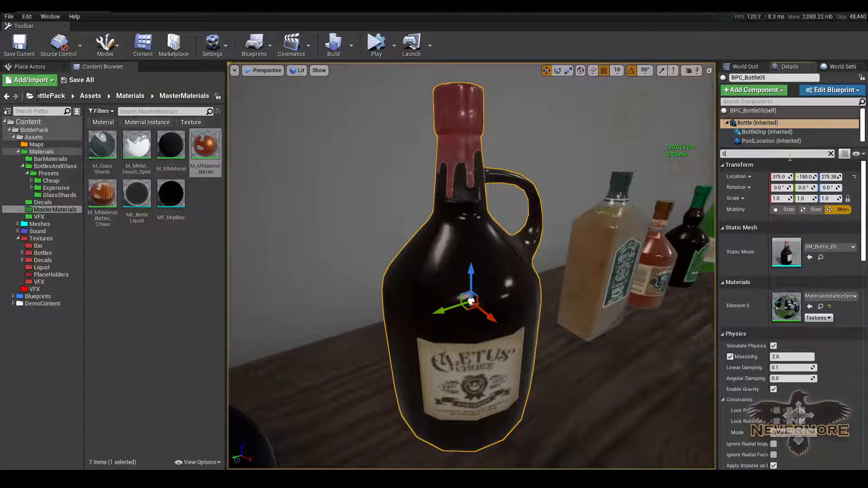
type("custom depth")
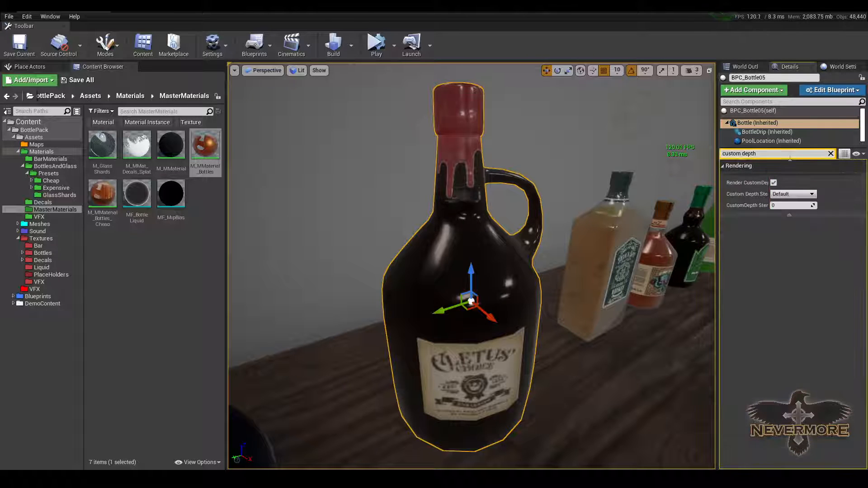
left_click(760, 126)
right_click_drag(655, 236, 544, 254)
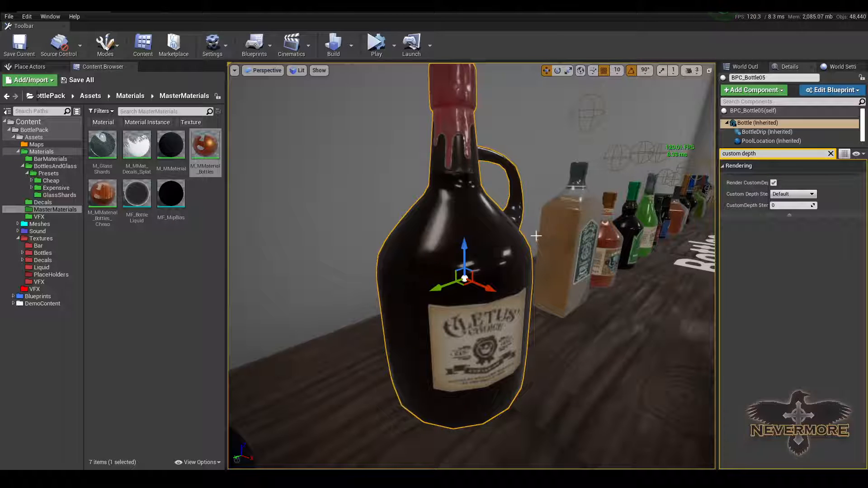
Step: Toggle Render CustomDepth Pass off and on twice for the jug's Bottle component to compare the glass, leaving it enabled
left_click(774, 183)
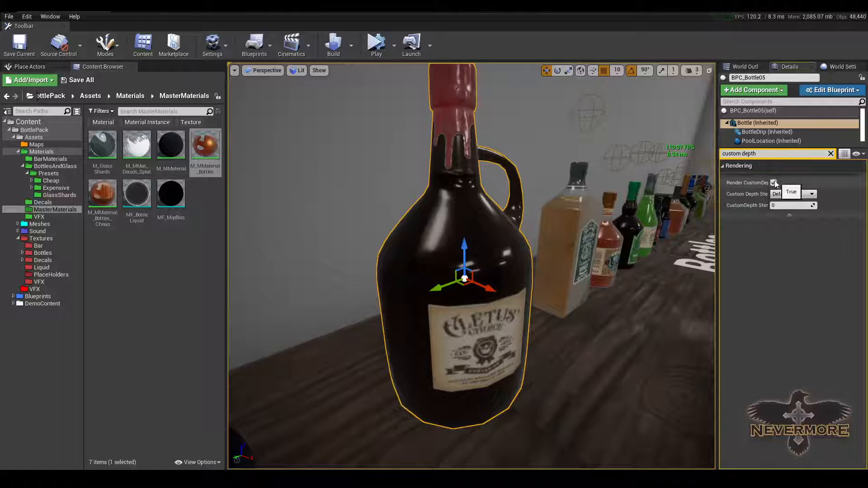
middle_click_drag(582, 152, 526, 209)
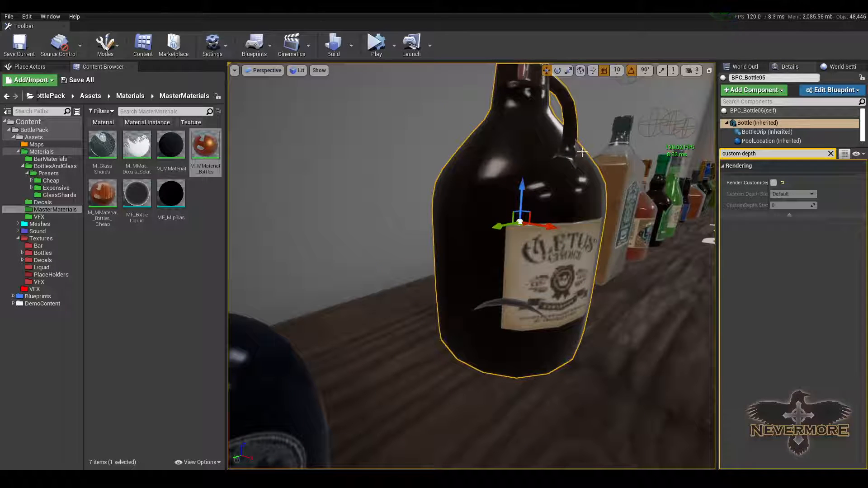
left_click(773, 183)
left_click(774, 182)
left_click(773, 183)
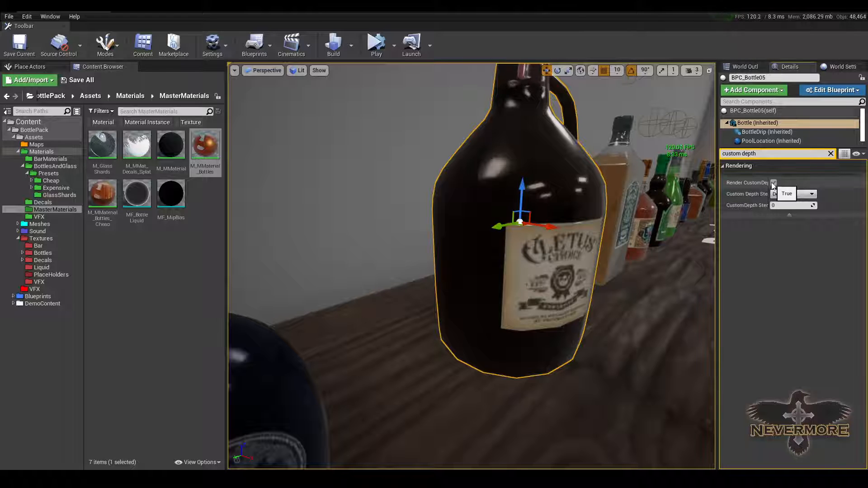
Step: Deselect the Cletus' Choice jug and examine its glass, handle and label from several angles
right_click_drag(490, 293, 501, 246)
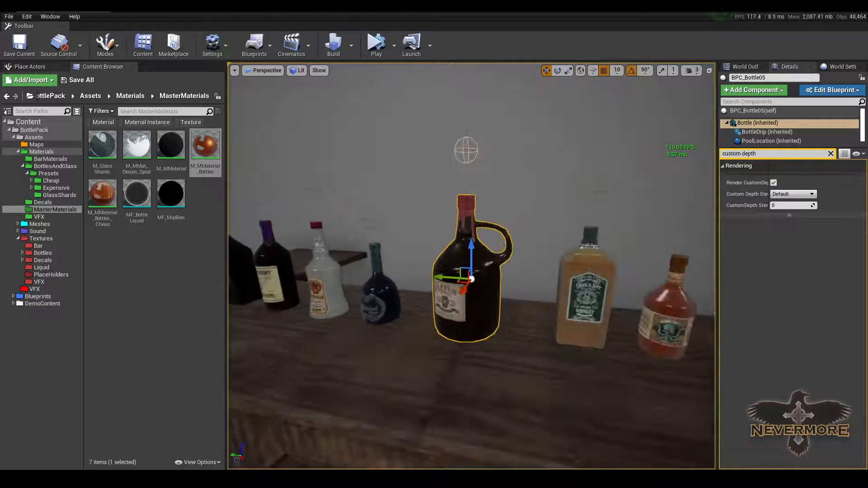
left_click_drag(501, 246, 550, 282, "alt")
right_click_drag(550, 283, 537, 264, "alt")
left_click_drag(537, 265, 574, 237, "alt")
key("Escape")
right_click_drag(574, 237, 553, 208, "alt")
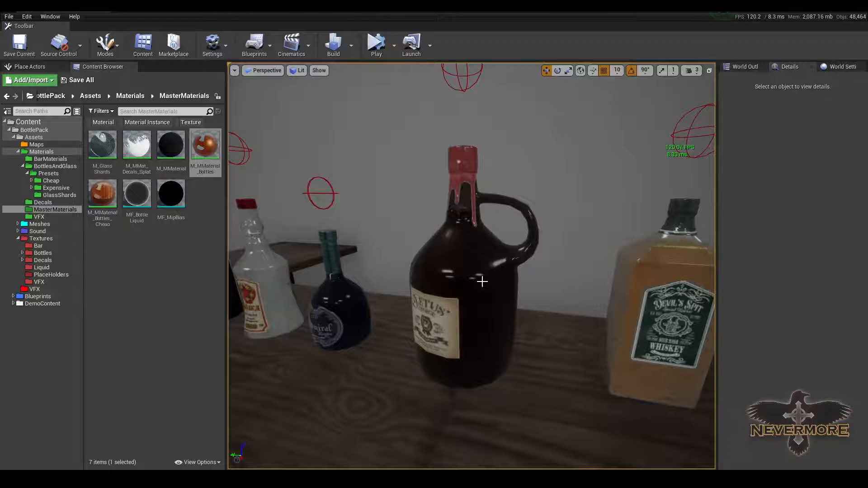
left_click_drag(440, 281, 417, 320, "alt")
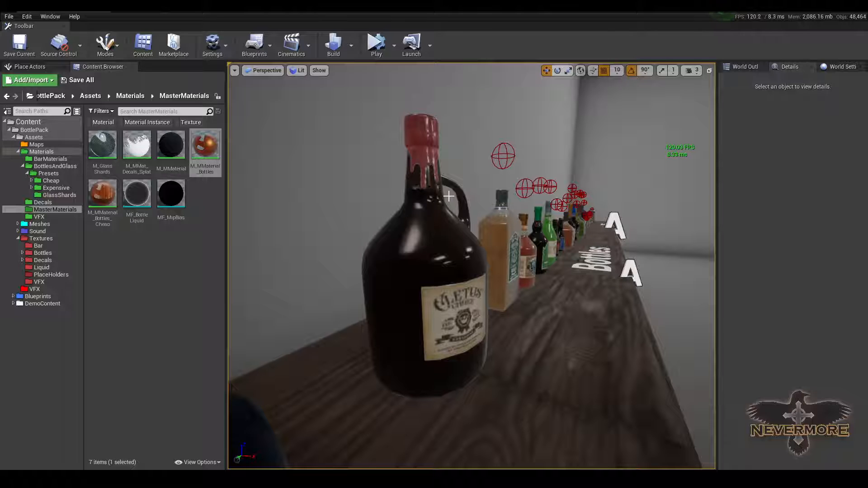
right_click_drag(484, 322, 502, 333)
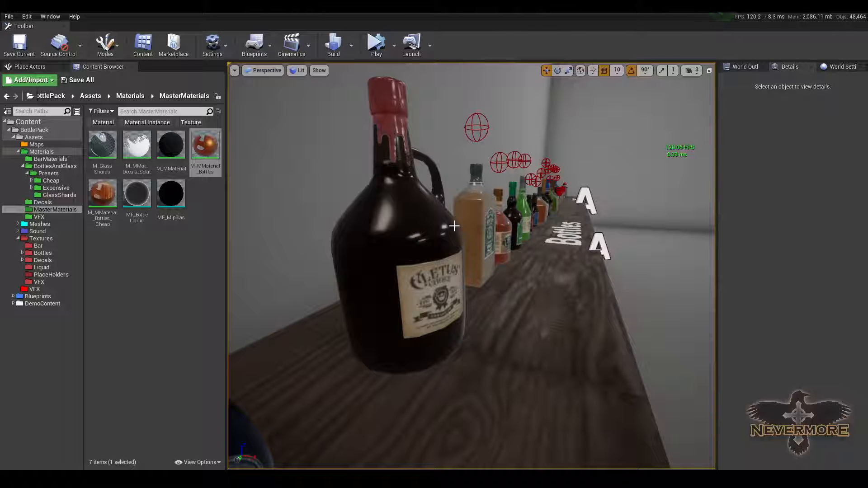
Step: Select the Cletus' Choice jug's Bottle component, locate its Render CustomDepth Pass option, and focus on the jug
left_click(421, 228)
left_click(758, 123)
left_click(773, 183)
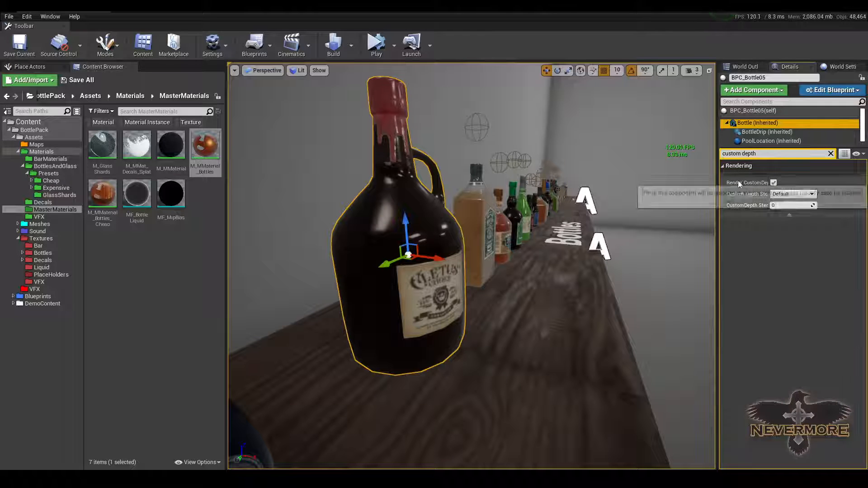
key("f")
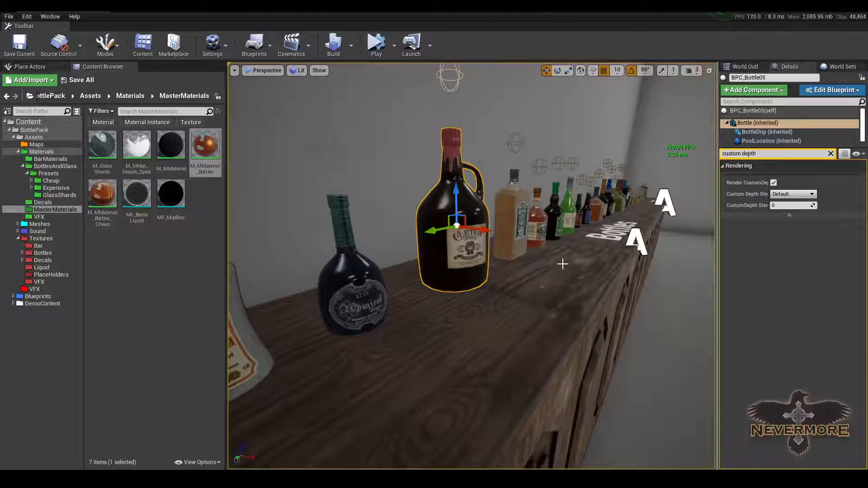
Step: Look over the bar counter with the dark blue bottle and the glass mug
right_click_drag(437, 316, 301, 288)
key("s")
key("w")
right_click_drag(540, 323, 549, 306)
key("w")
key("a")
key("w")
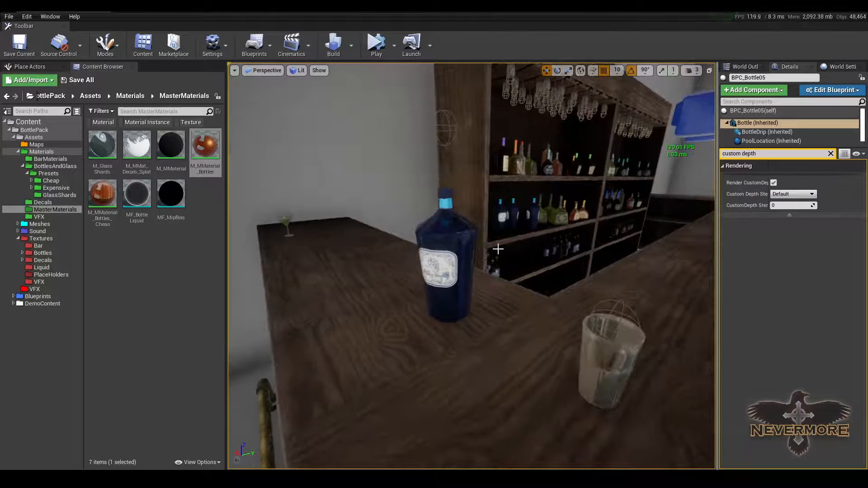
Step: Select the dark blue bottle on the bar, browse to Blueprints > BottlePresets, and select the BPC_Bottle07 preset
right_click_drag(498, 249, 484, 251)
left_click(445, 271)
left_click(20, 296)
left_click(13, 296)
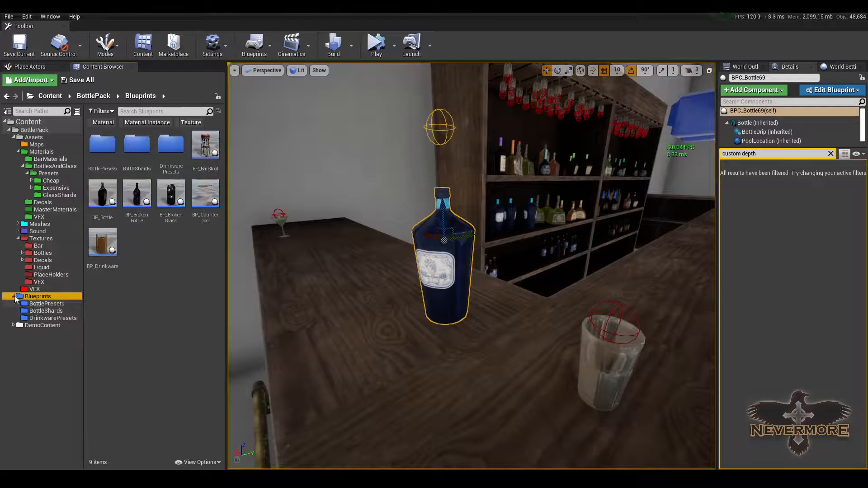
left_click(45, 303)
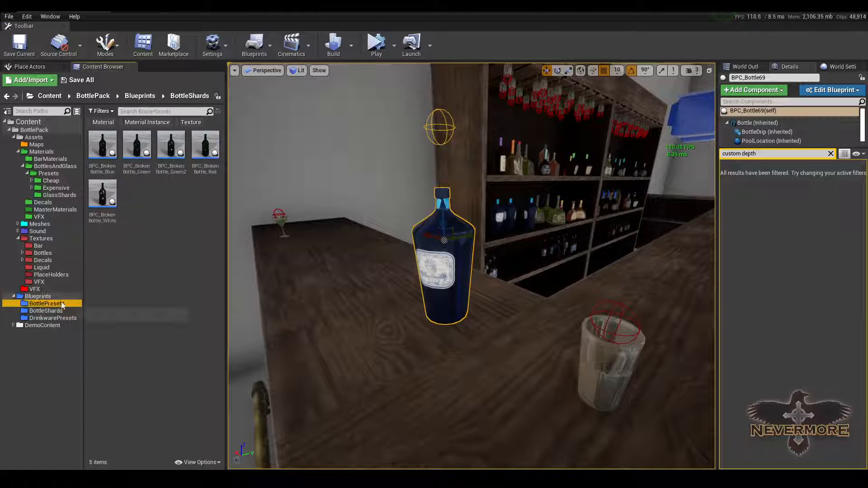
left_click(177, 202)
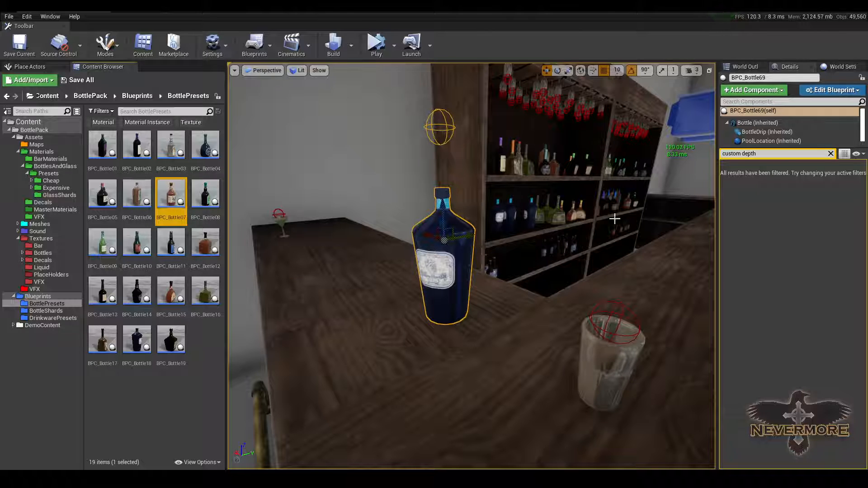
Step: Toggle Render CustomDepth Pass for the dark blue bottle's Bottle component, leaving it enabled, and look along the bar counter
right_click_drag(548, 255, 703, 160)
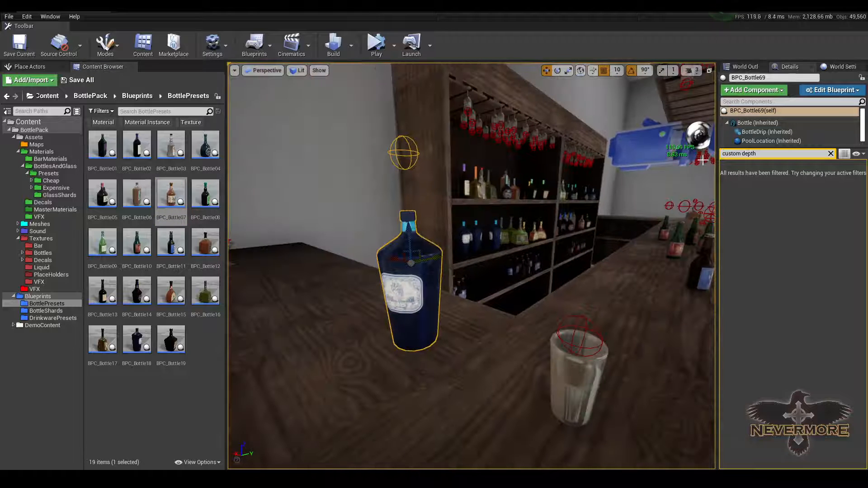
left_click(757, 123)
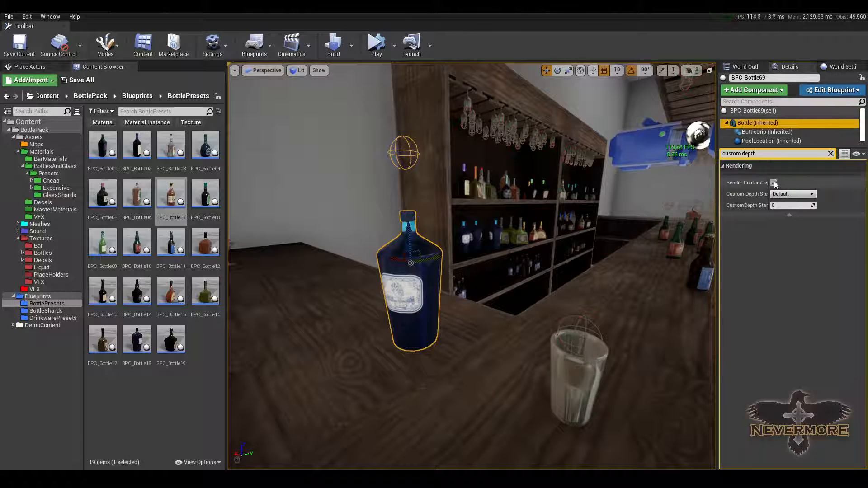
left_click(773, 182)
right_click_drag(457, 296, 470, 299)
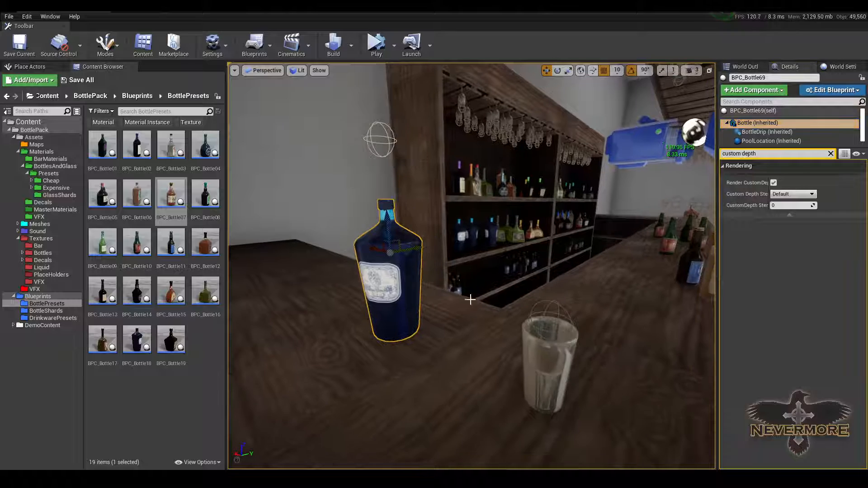
right_click_drag(530, 274, 454, 256)
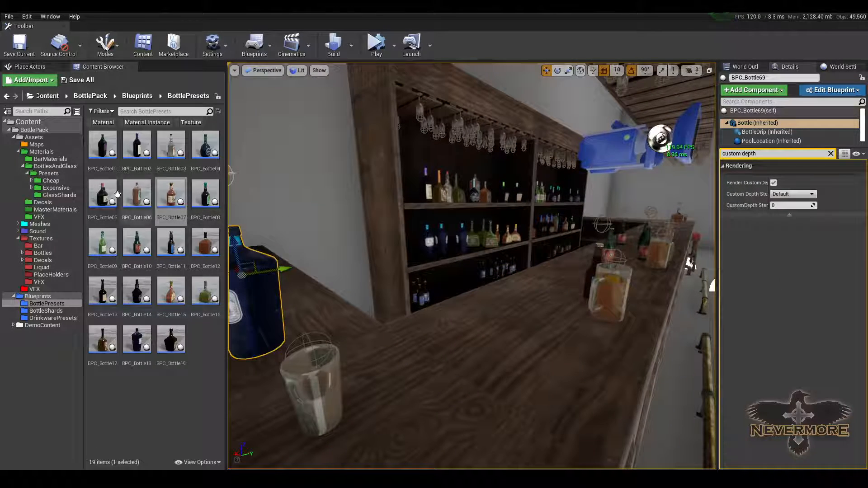
Step: Place a BPC_Bottle05 jug, undo the extra second copy, and move the remaining jug onto the open bar counter
left_click_drag(103, 194, 287, 273)
left_click_drag(445, 369, 477, 349)
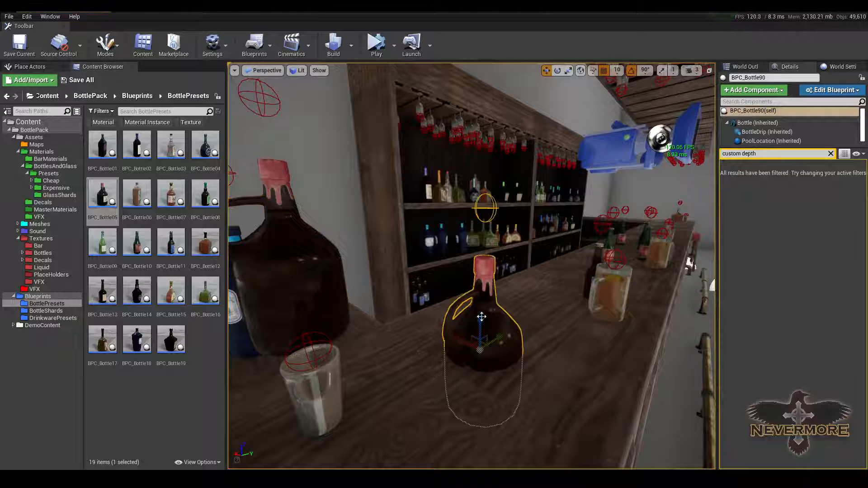
key("ctrl+z")
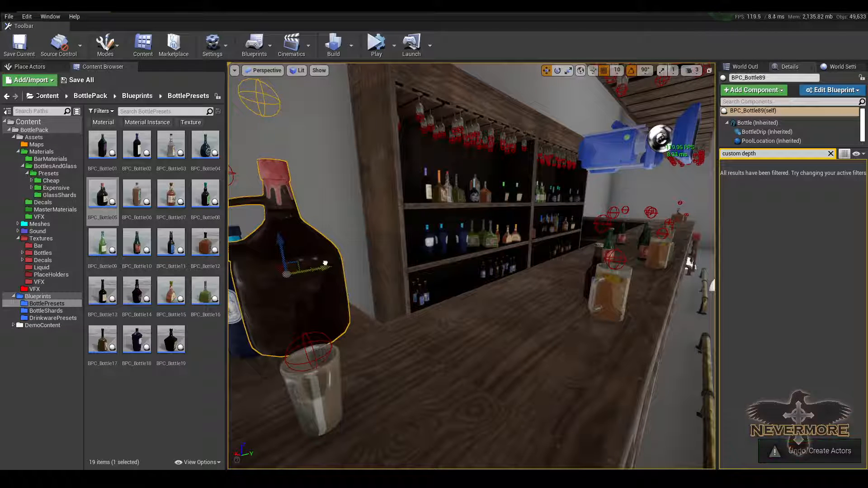
left_click_drag(310, 253, 509, 330)
Step: Focus on the placed BPC_Bottle05 jug and examine its dark glass, handle and wax seal from the other side
key("f")
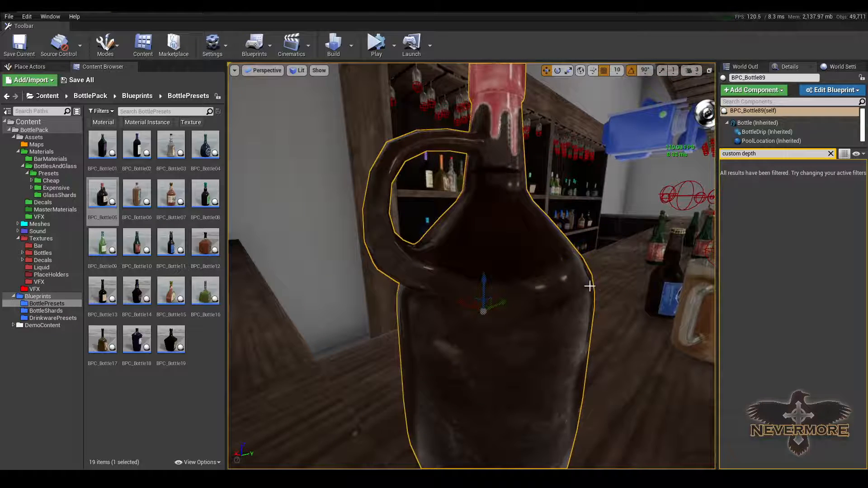
scroll(590, 285, "down", 2)
left_click_drag(606, 292, 417, 243, "alt")
scroll(417, 242, "down", 3)
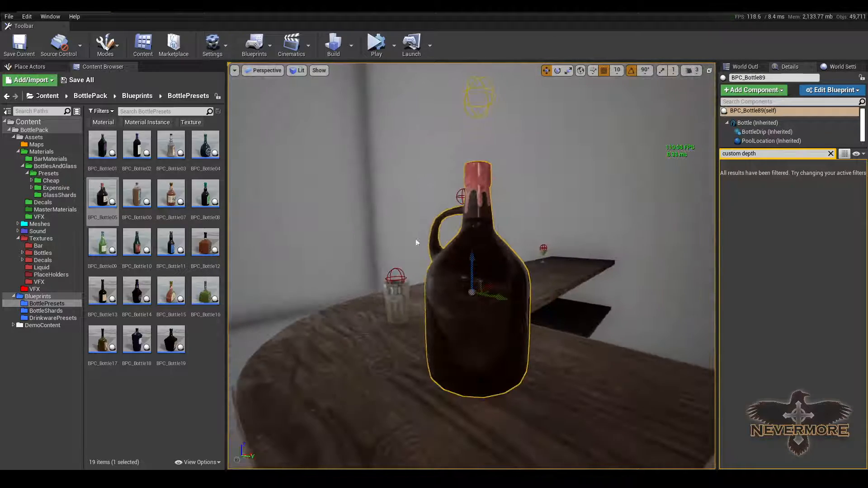
scroll(471, 250, "up", 2)
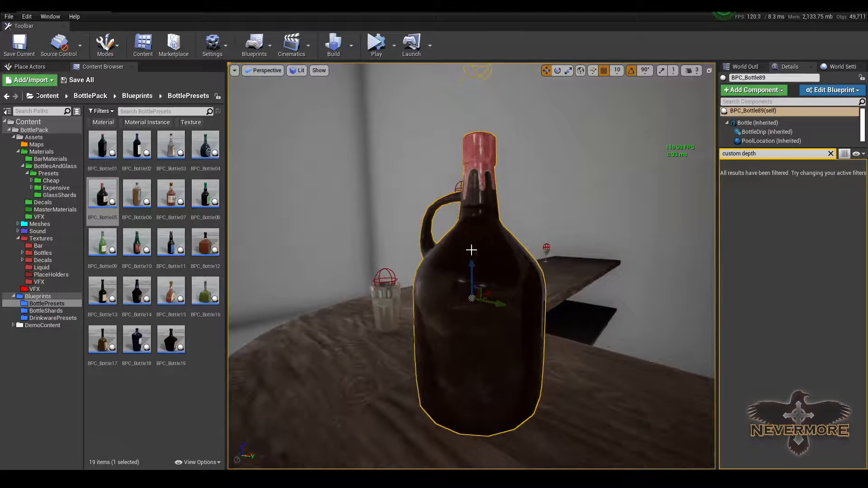
Step: Clear the jug's details filter, locate its Sealed Bottle Material asset in the content folders, and inspect the jug up close
left_click(771, 123)
left_click(831, 154)
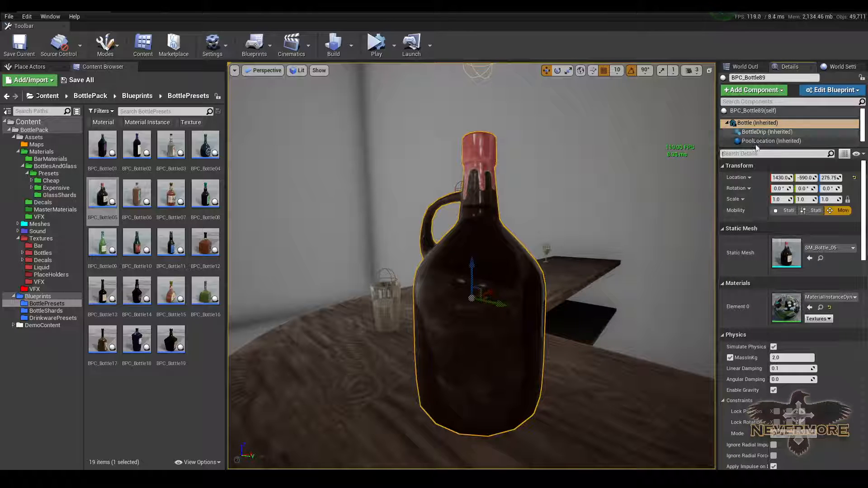
left_click(770, 113)
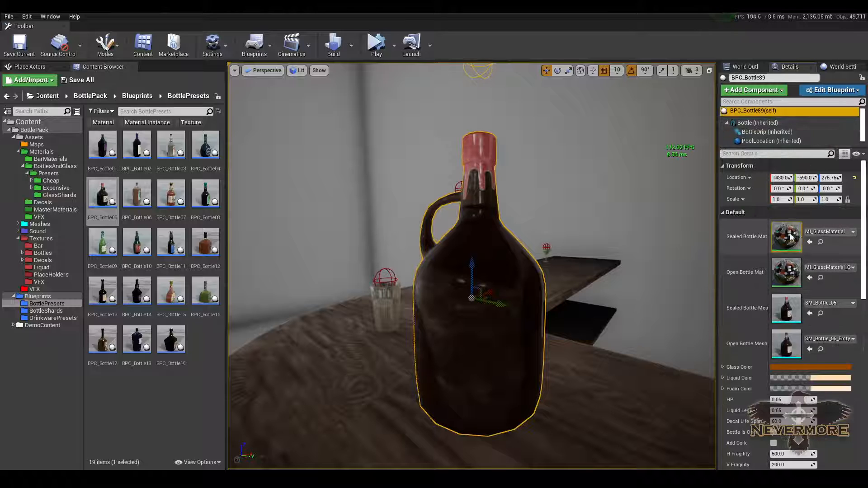
left_click(821, 242)
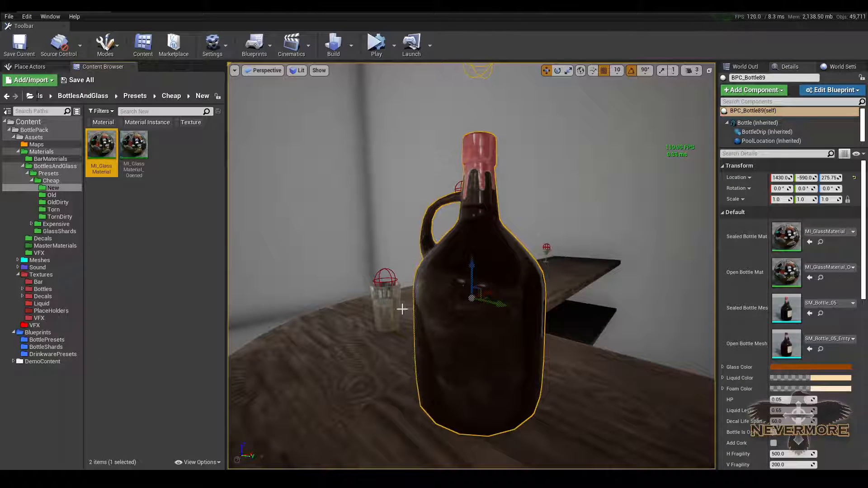
middle_click_drag(402, 309, 411, 300)
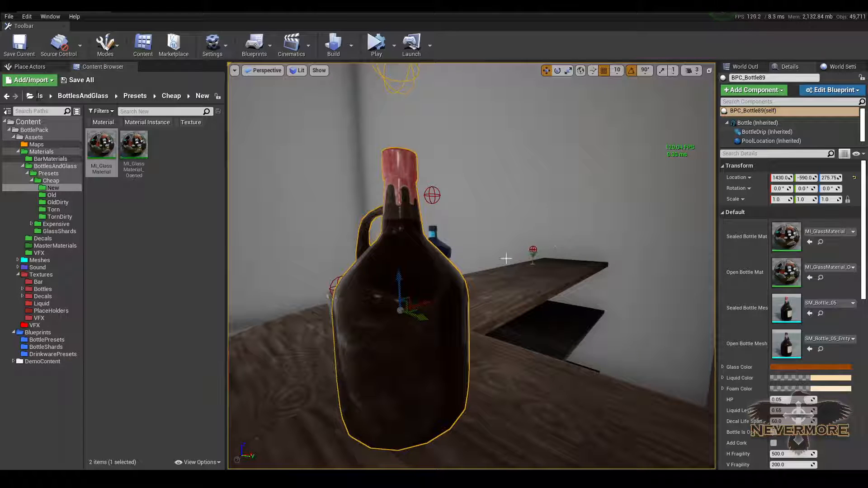
right_click_drag(506, 258, 549, 245)
key("f")
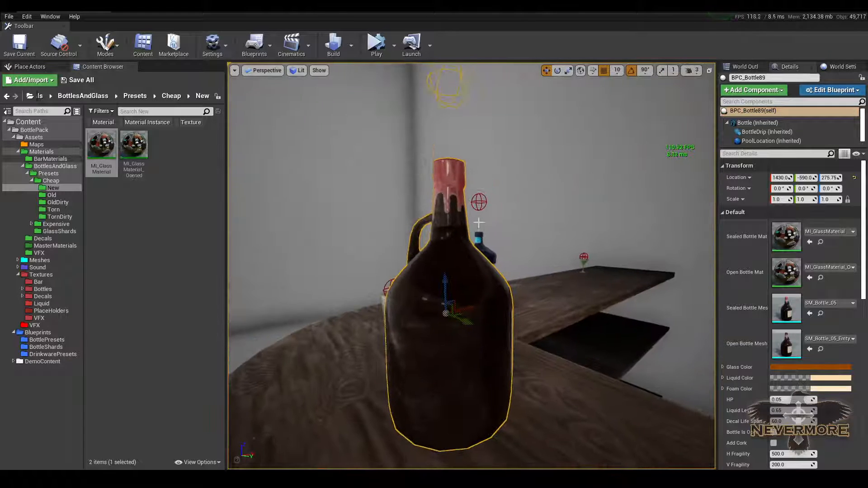
Step: Filter the jug's Bottle component for "custom depth", disable Render CustomDepth Pass, and deselect the jug to inspect the glass
left_click(757, 122)
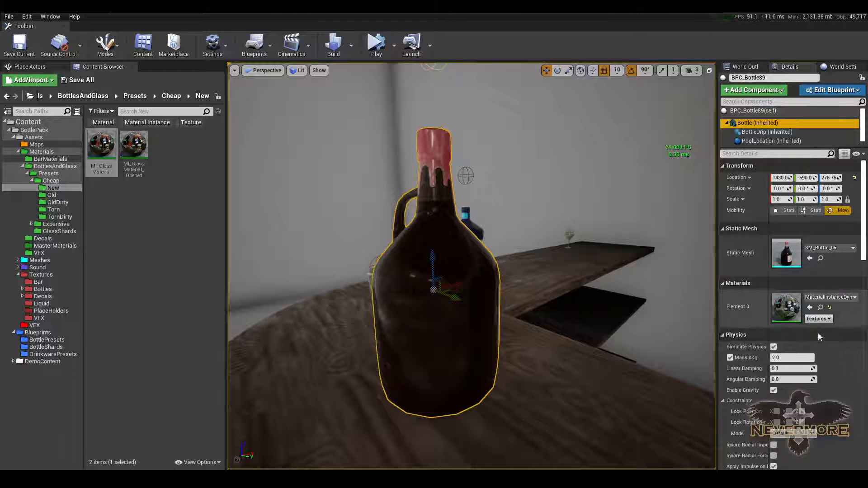
left_click(774, 347)
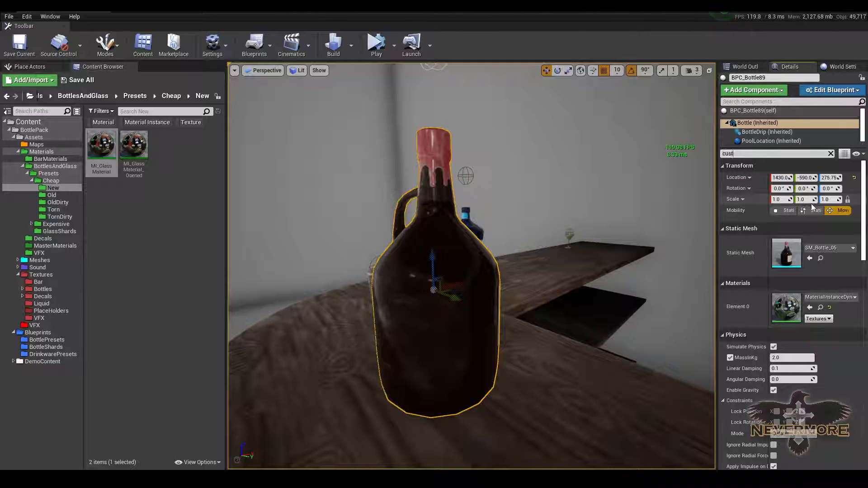
type("custom depth")
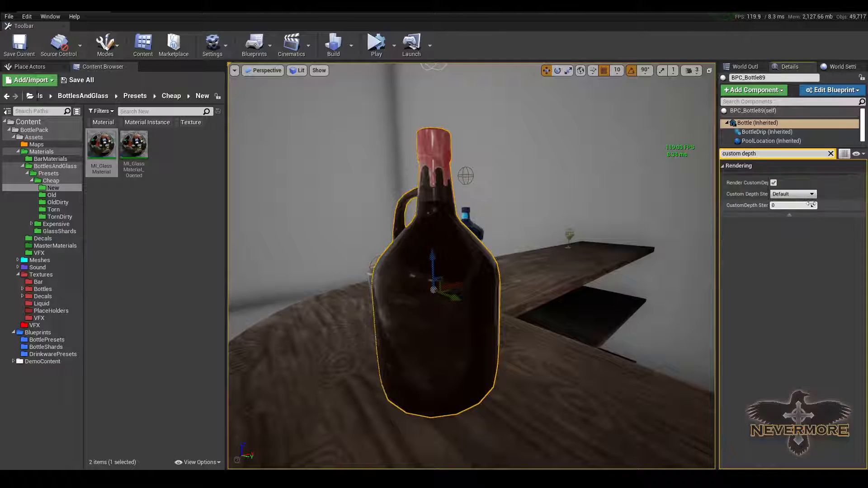
left_click(774, 183)
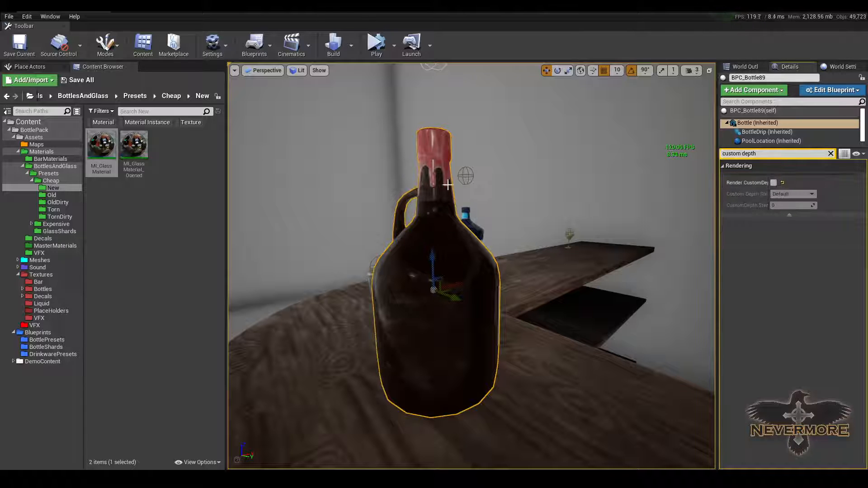
middle_click_drag(433, 250, 464, 245)
key("Escape")
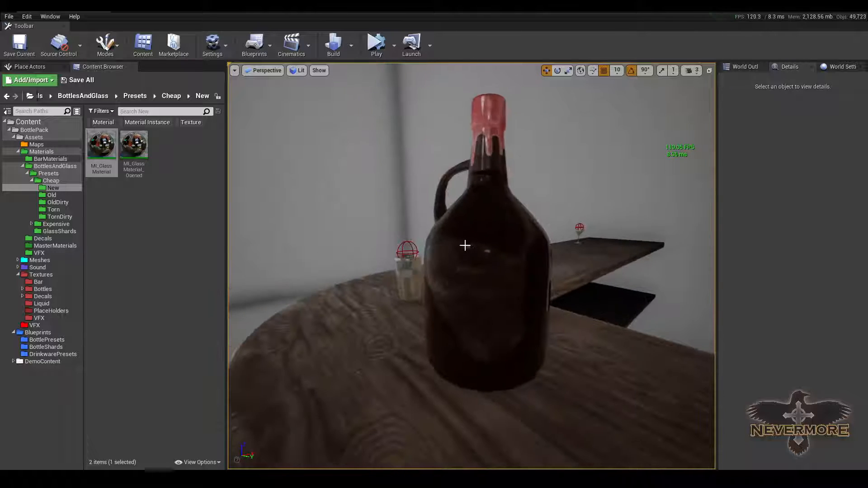
Step: Restore Render CustomDepth Pass on the jug's Bottle component and deselect the jug to compare the glass
left_click(512, 226)
left_click(757, 123)
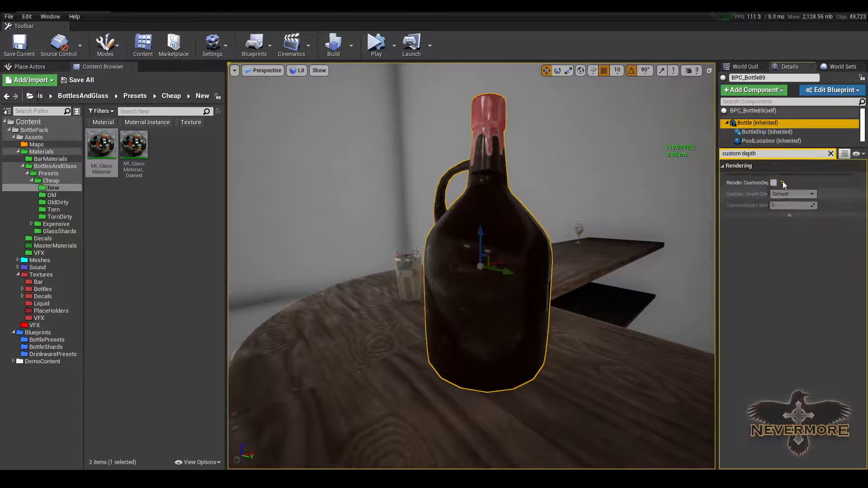
right_click_drag(649, 211, 478, 226)
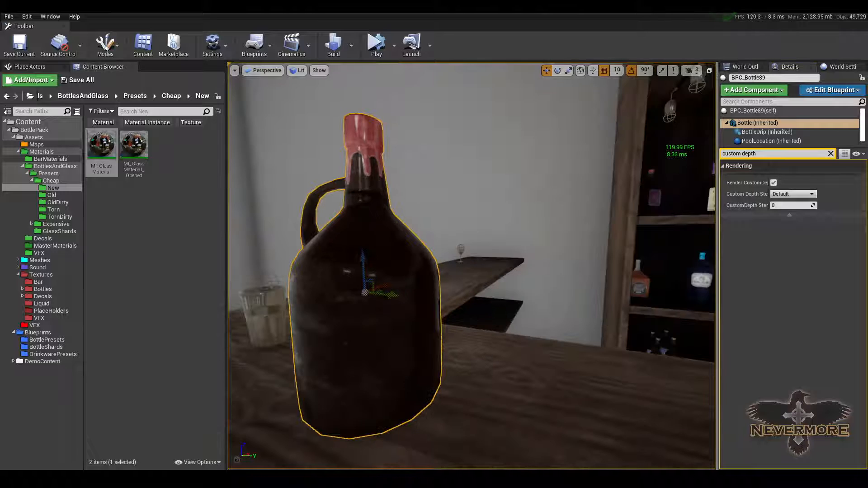
right_click_drag(397, 251, 371, 195)
key("Escape")
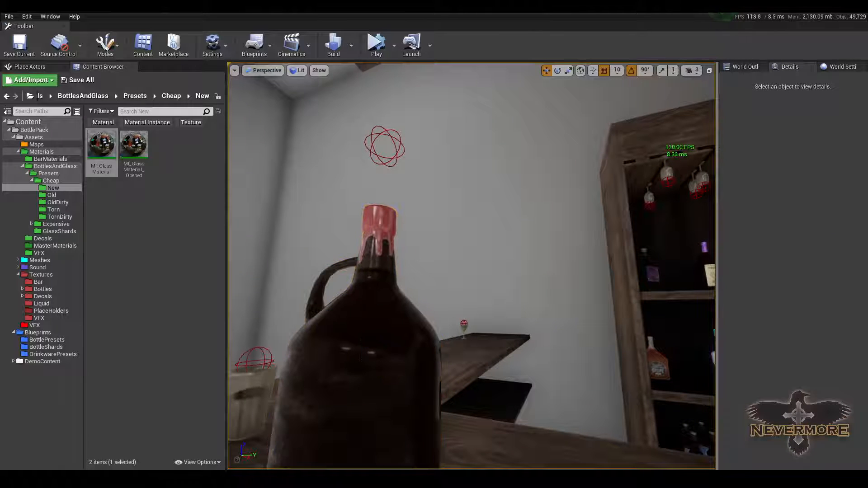
Step: Delete the BPC_Bottle05 jug from the bar counter
right_click_drag(375, 290, 381, 308)
left_click(369, 254)
key("Delete")
mouse_move(405, 268)
right_mouse_down()
mouse_move(505, 343)
mouse_move(457, 316)
mouse_move(570, 312)
mouse_move(366, 300)
mouse_move(375, 294)
mouse_move(320, 317)
mouse_move(416, 275)
right_mouse_up()
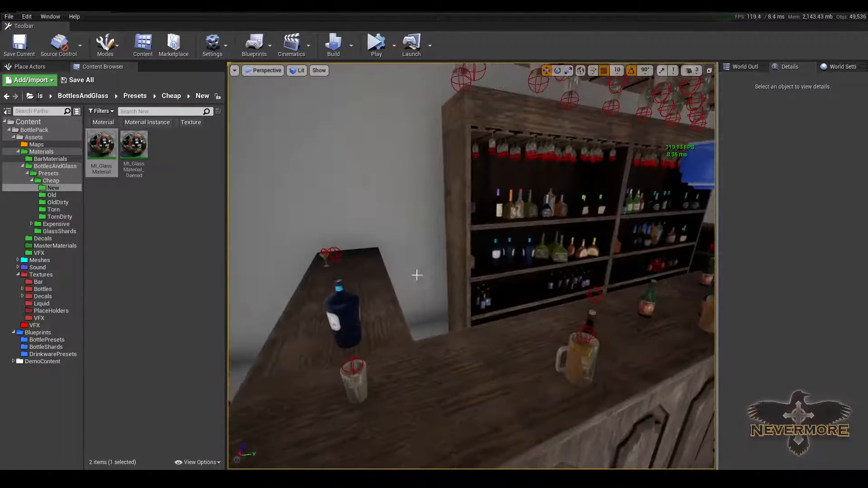
Step: Switch the viewport to Shader Complexity and inspect the bottles and glasses on the bar counter and shelves
key("alt+8")
right_click_drag(481, 225, 379, 269)
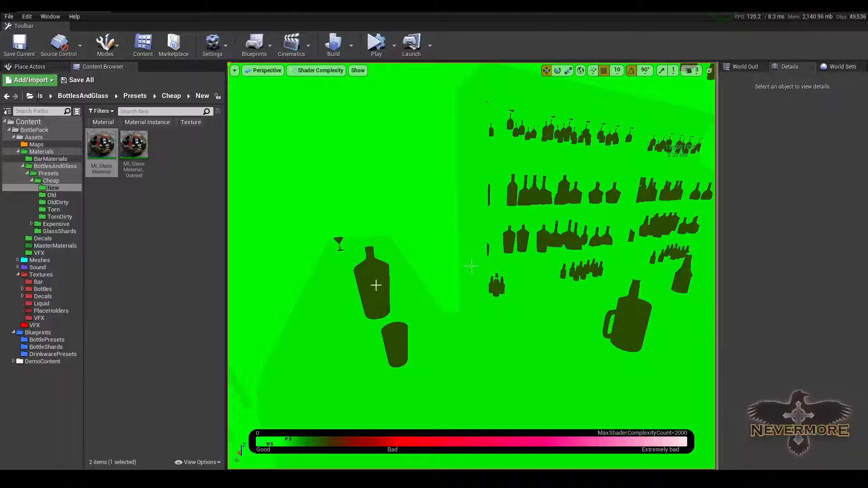
left_click_drag(371, 280, 375, 286)
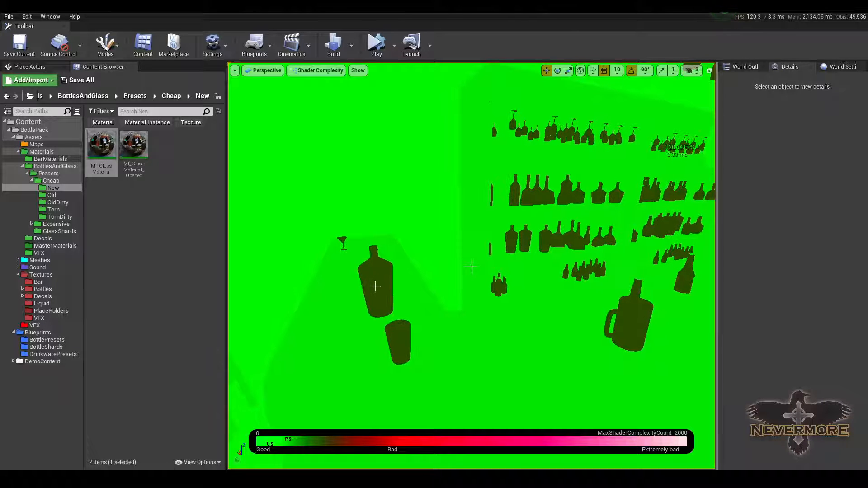
right_click_drag(411, 346, 561, 274)
left_click(570, 267)
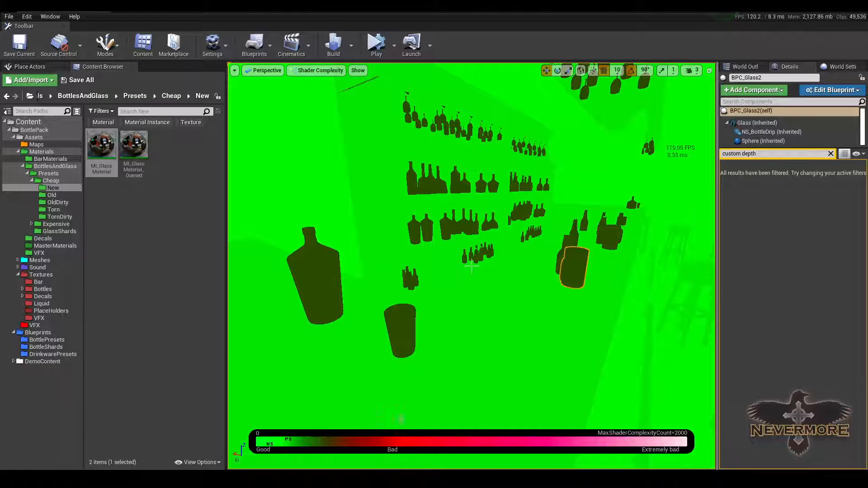
left_click(471, 329)
Step: Examine the separate display row of bottles and drinkware up close in the Shader Complexity view
right_click_drag(447, 296, 549, 282)
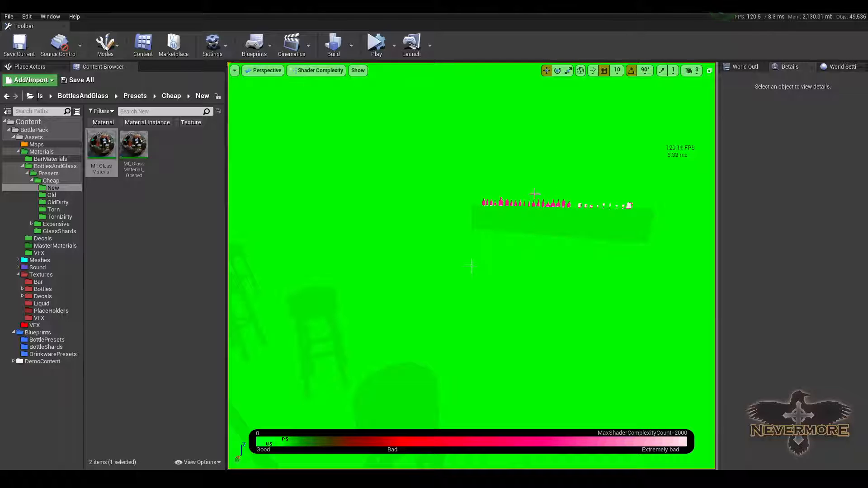
scroll(471, 266, "up", 10)
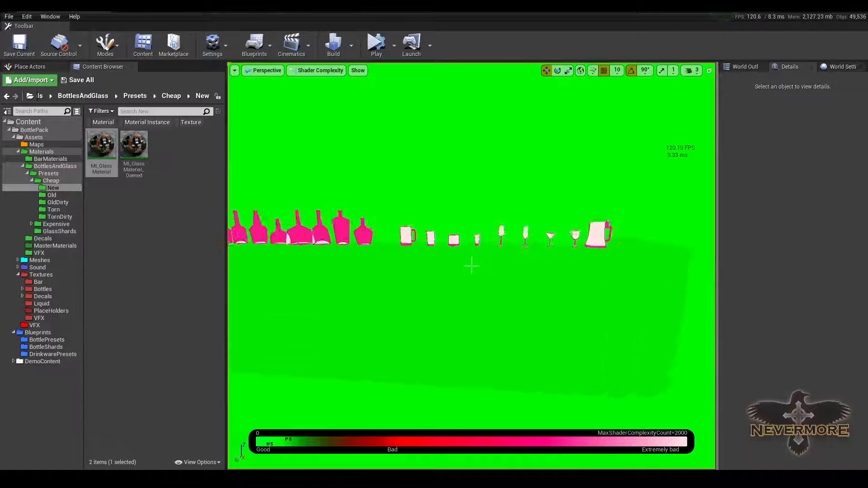
scroll(471, 266, "up", 8)
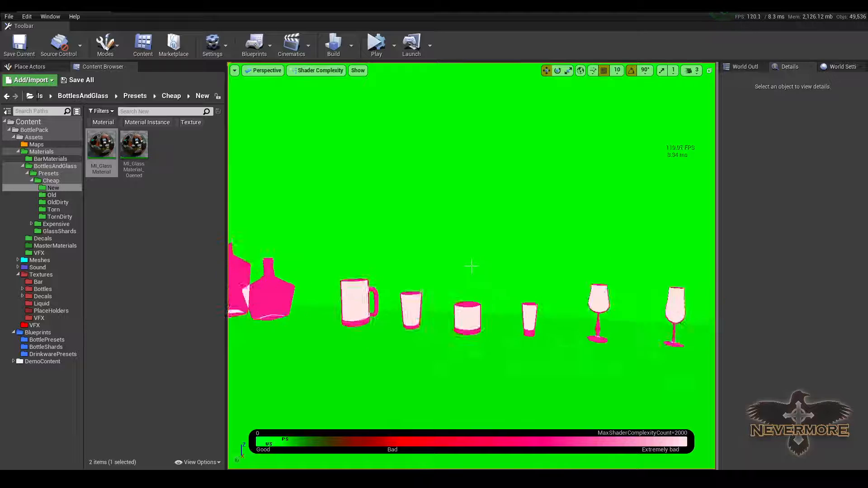
key("Left")
middle_click_drag(384, 306, 425, 356)
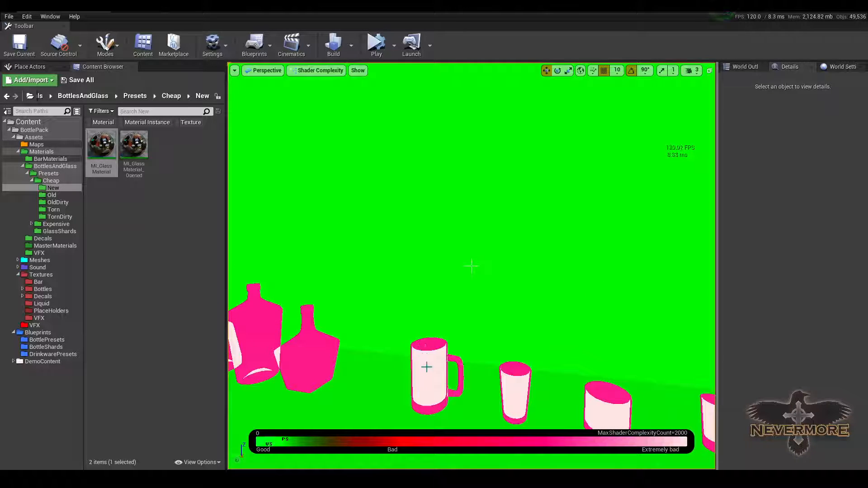
middle_click_drag(432, 369, 480, 328)
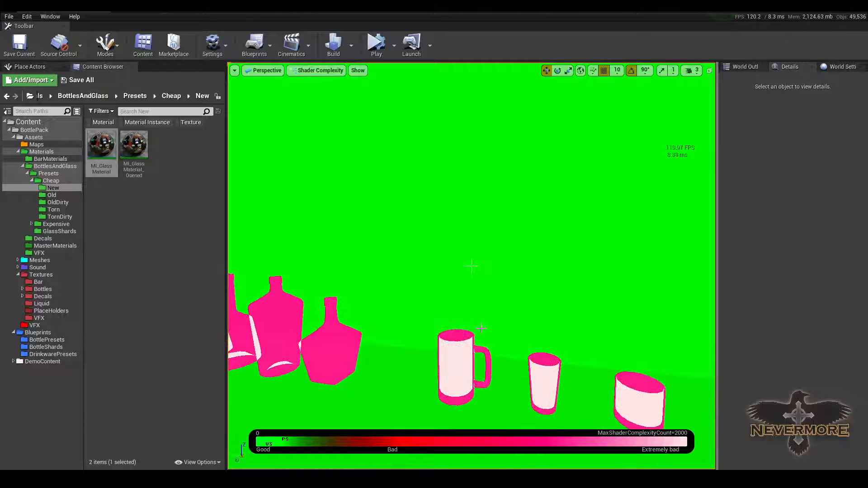
right_click_drag(480, 327, 461, 343)
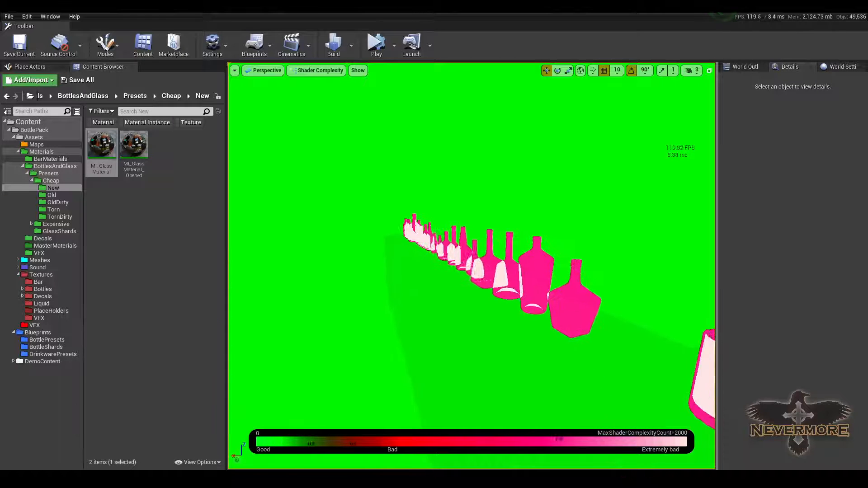
Step: Look along the display row of bottles once more and return the viewport to the Lit view
right_click_drag(468, 265, 440, 281)
right_click_drag(519, 299, 423, 328)
key("alt+4")
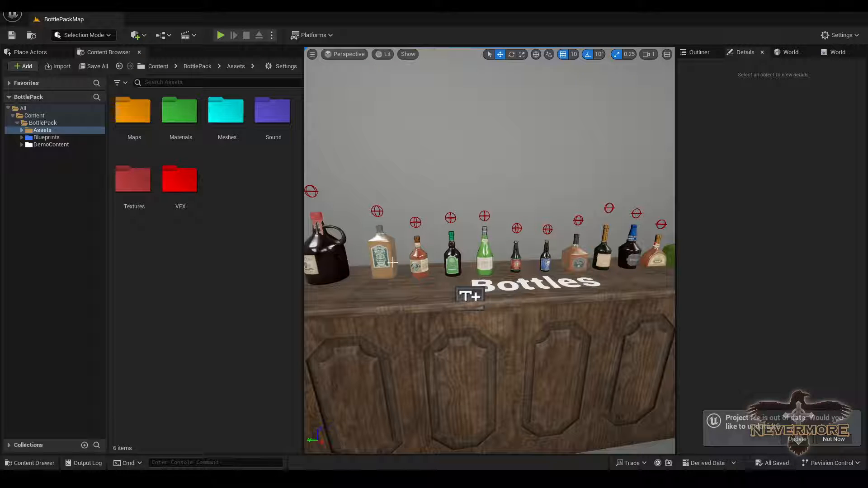
Step: Focus on the BPC_Bottle05 jug in the BottlePackMap level and filter its Bottle component's details for "custom"
right_click_drag(466, 257, 446, 273)
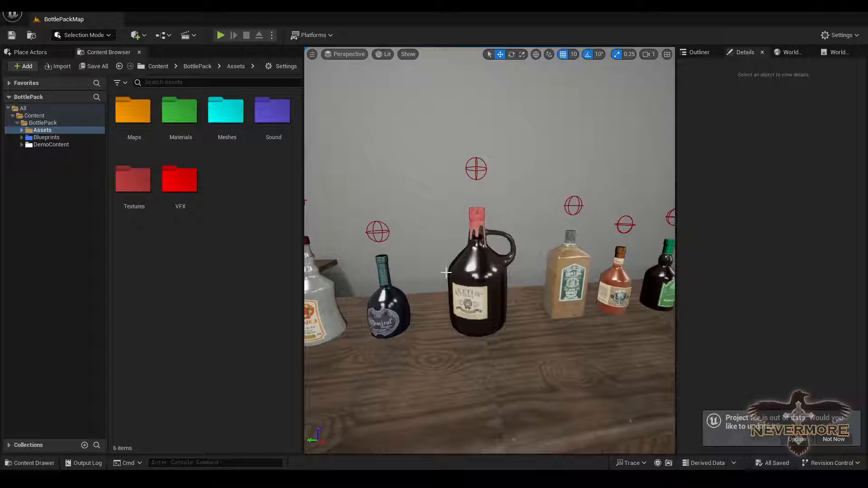
left_click(479, 281)
key("f")
left_click_drag(420, 305, 559, 318, "alt")
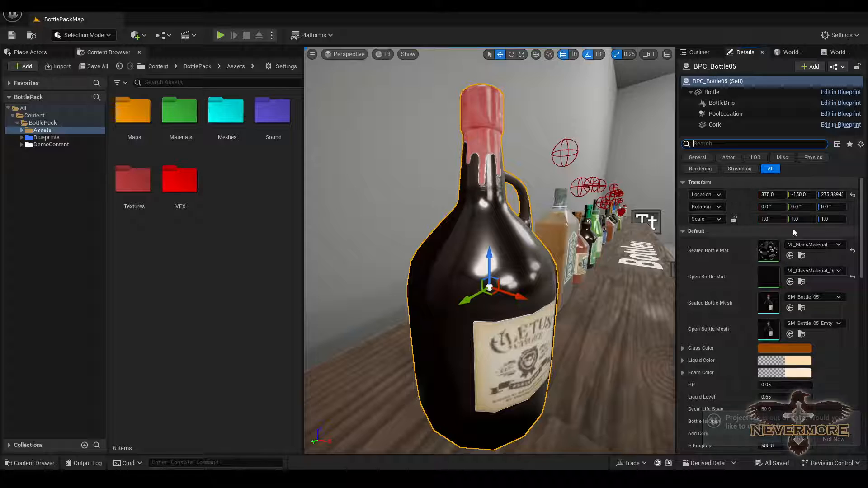
key("ctrl+f")
type("custom")
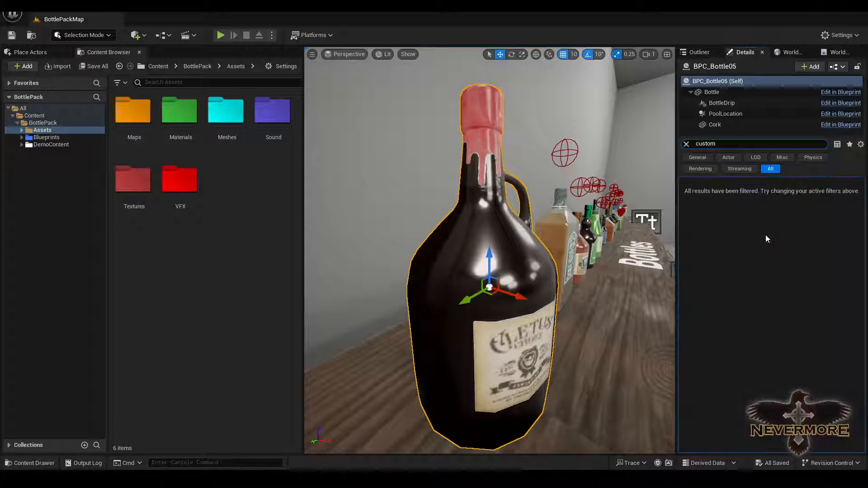
left_click(721, 93)
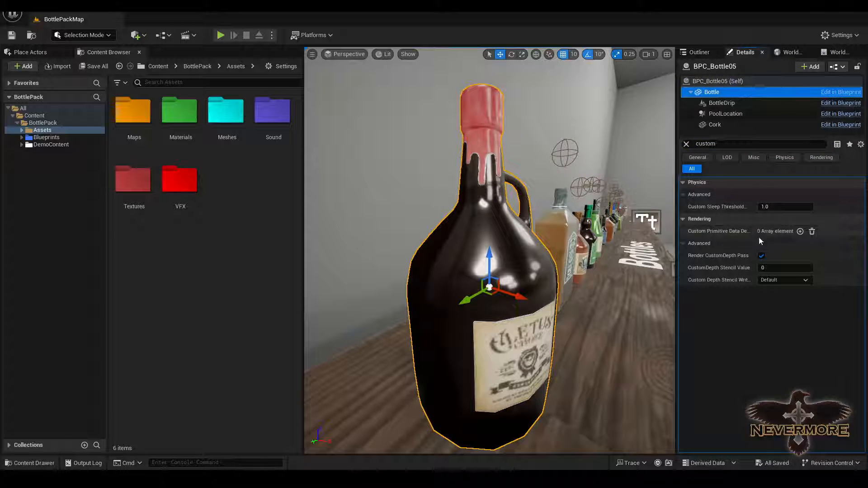
Step: Turn Render CustomDepth Pass off and back on for the jug's Bottle component to compare the glass
left_click(762, 258)
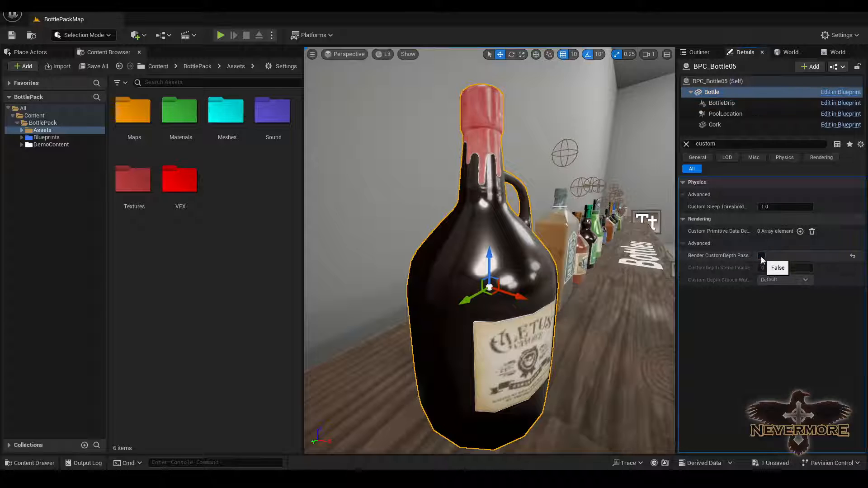
left_click(763, 256)
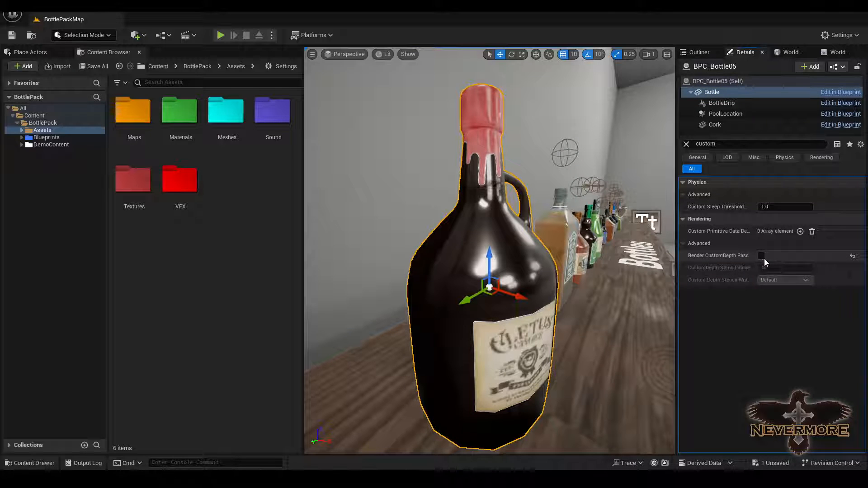
left_click(762, 256)
Step: Switch the viewport to Shader Complexity and look along the bar counter around the selected jug
right_click_drag(490, 186, 577, 198)
key("alt+8")
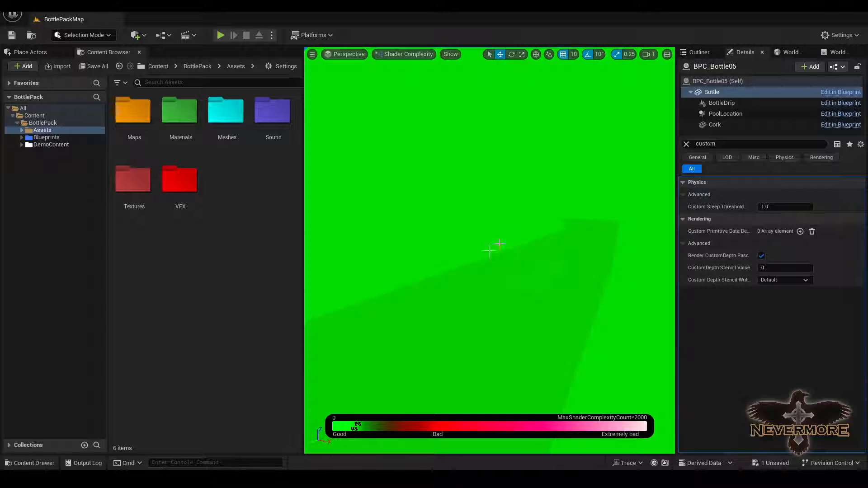
left_click_drag(485, 254, 485, 330)
right_click_drag(464, 271, 450, 261)
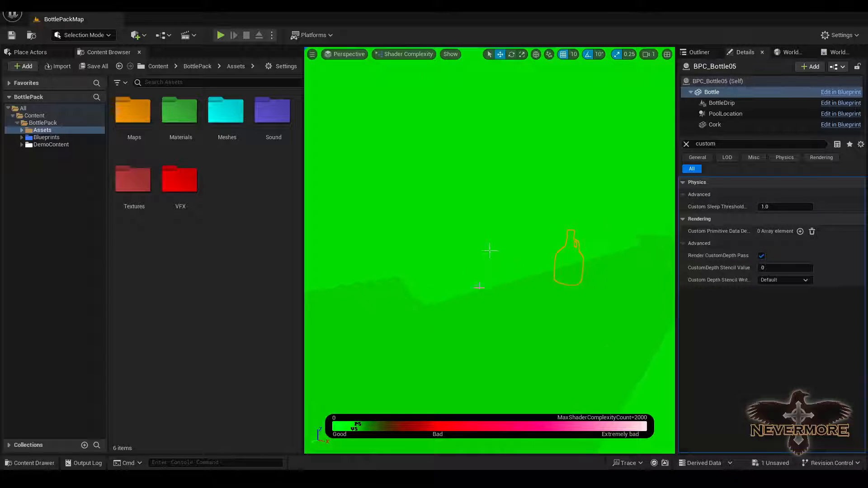
right_click_drag(478, 286, 489, 287)
right_click_drag(548, 273, 562, 267)
mouse_move(513, 303)
left_mouse_down()
mouse_move(526, 276)
mouse_move(519, 295)
left_mouse_up()
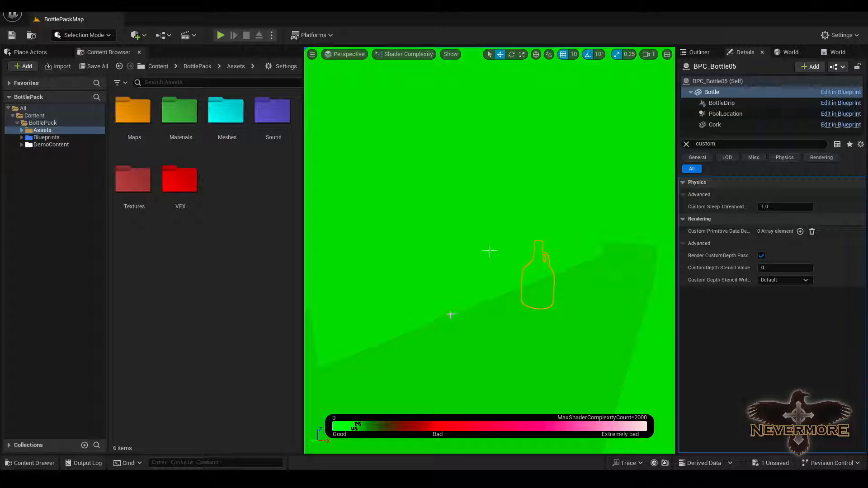
right_click_drag(451, 315, 581, 267)
Step: Deselect the jug and examine the whole row of bottles in the Shader Complexity view
key("Escape")
key("w")
right_click_drag(490, 251, 423, 282)
key("w")
key("s")
key("w")
key("s")
key("w")
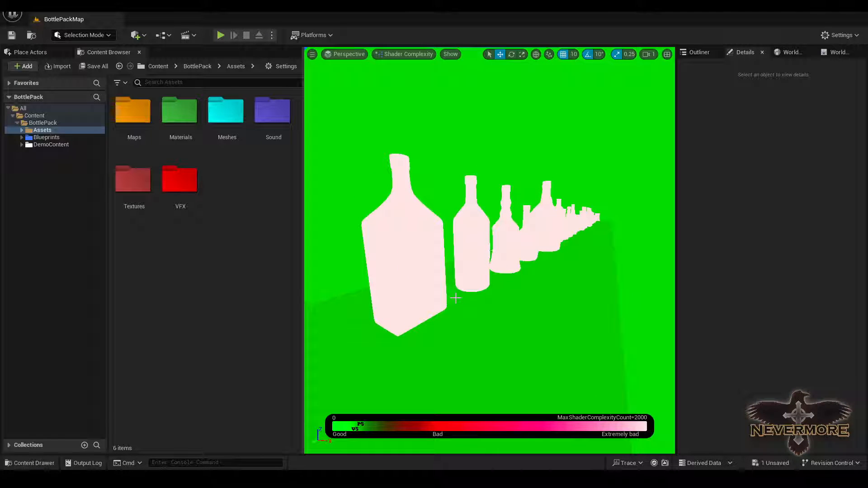
Step: Return the viewport to Lit and bring the dark green bottle with the purple label into view
key("alt+4")
right_click_drag(476, 327, 463, 324)
key("e")
key("d")
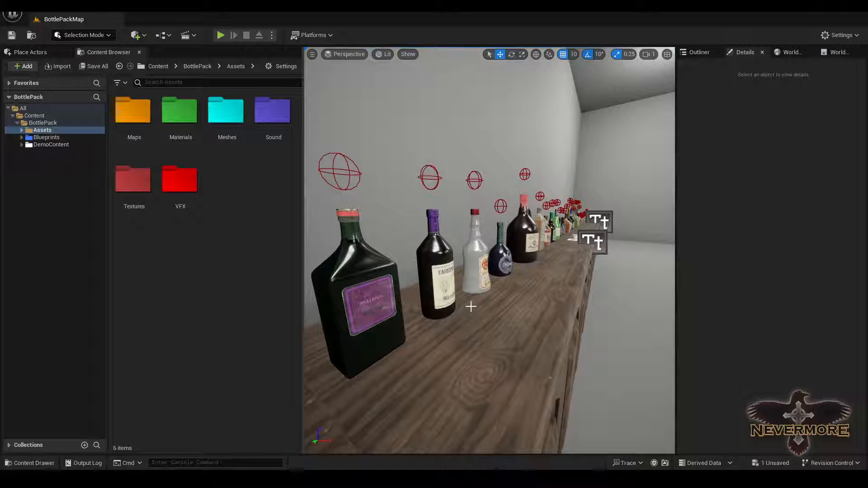
middle_click_drag(471, 306, 430, 296)
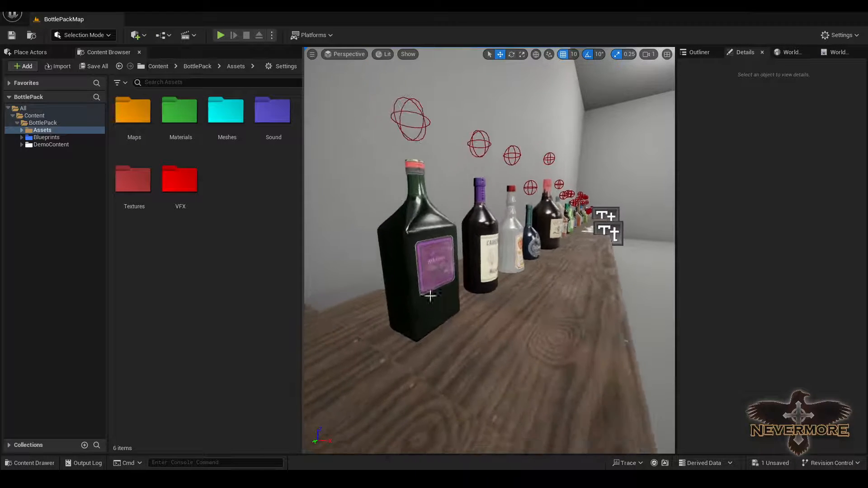
Step: Focus on the BPC_Bottle71 bottle and check the custom depth settings of its Bottle component
left_click(443, 300)
key("f")
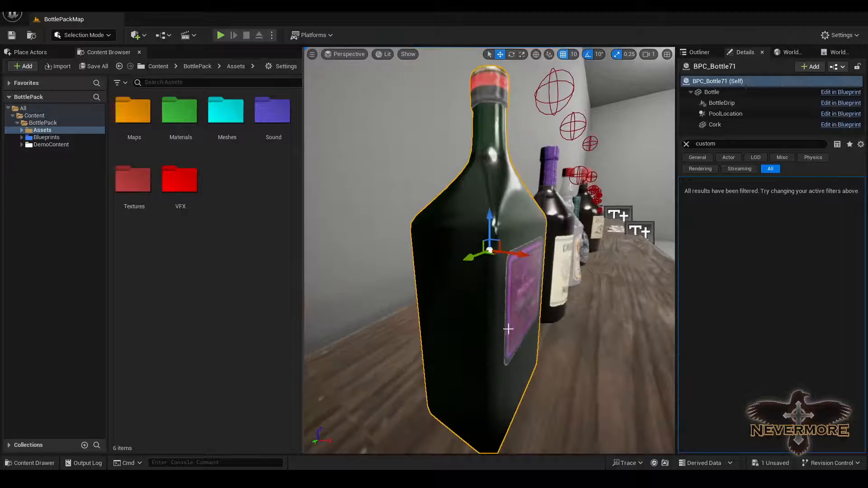
scroll(486, 340, "down", 5)
mouse_move(548, 306)
left_mouse_down("alt")
mouse_move(520, 306)
mouse_move(542, 312)
left_mouse_up("alt")
scroll(562, 316, "up", 3)
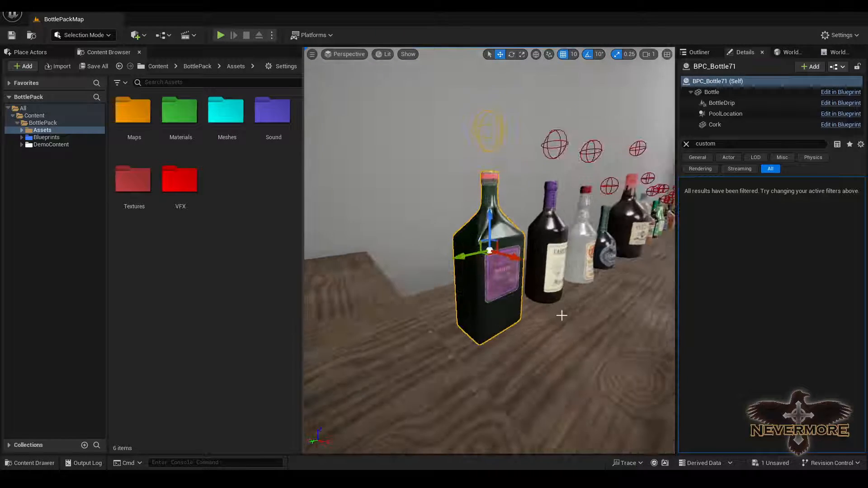
middle_click_drag(562, 316, 601, 303)
mouse_move(543, 306)
left_mouse_down("alt")
mouse_move(570, 306)
mouse_move(557, 306)
left_mouse_up("alt")
mouse_move(557, 305)
middle_mouse_down()
mouse_move(511, 317)
mouse_move(543, 306)
middle_mouse_up()
left_click(723, 92)
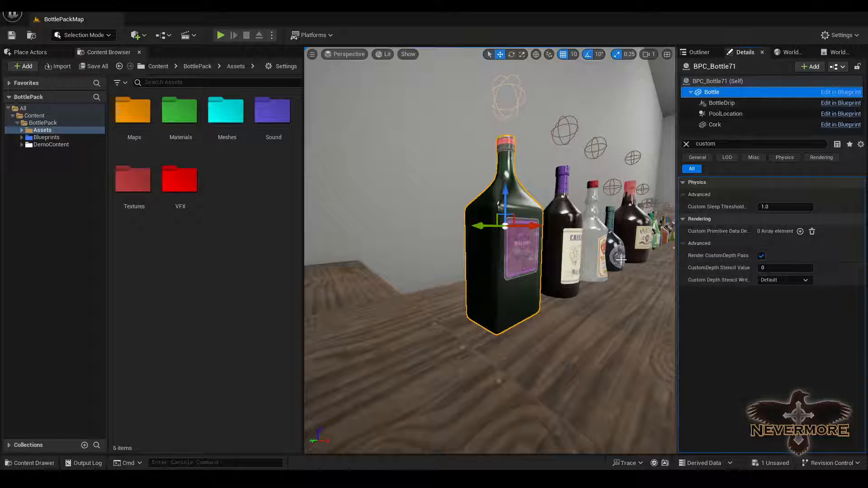
Step: Focus on the BPC_Bottle05 jug and check its Bottle component's custom depth settings
left_click(633, 233)
key("f")
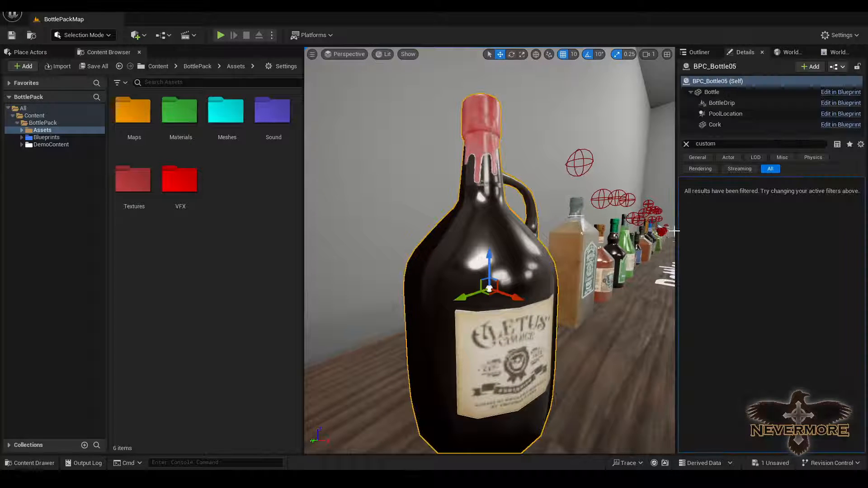
left_click(718, 93)
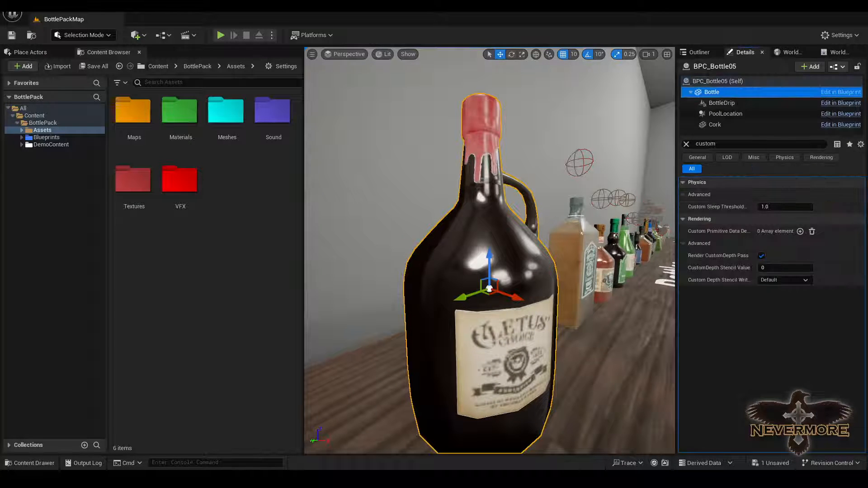
Step: Clear the details filter, open the jug's MI_GlassMaterial, and examine the graph of its parent M_MMaterial_Bottles around the output node
left_click(686, 143)
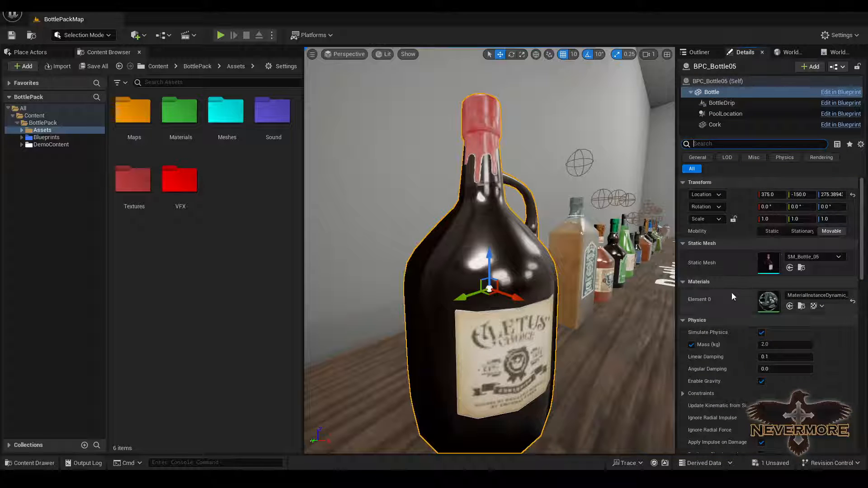
left_click(718, 81)
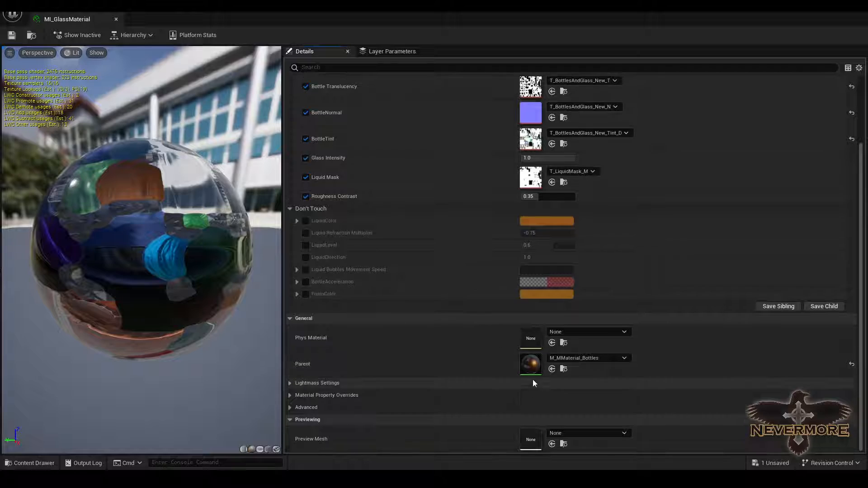
double_click(532, 359)
right_click_drag(359, 263, 425, 95)
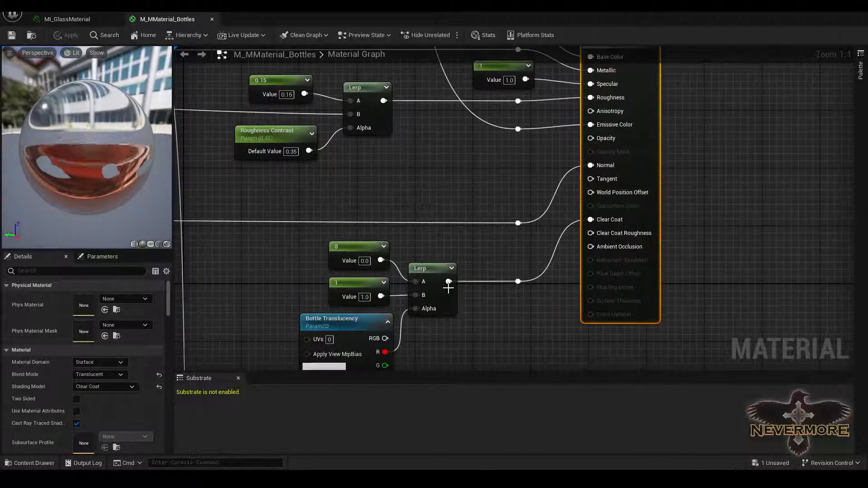
right_click_drag(562, 209, 499, 225)
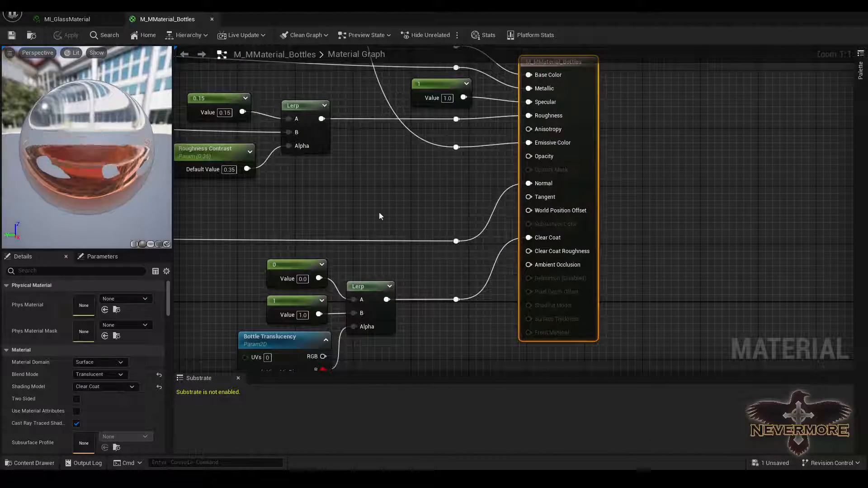
right_click_drag(547, 162, 616, 152)
Step: Close the M_MMaterial_Bottles and MI_GlassMaterial editors and pull back to show the jug among the other bottles
left_click(212, 19)
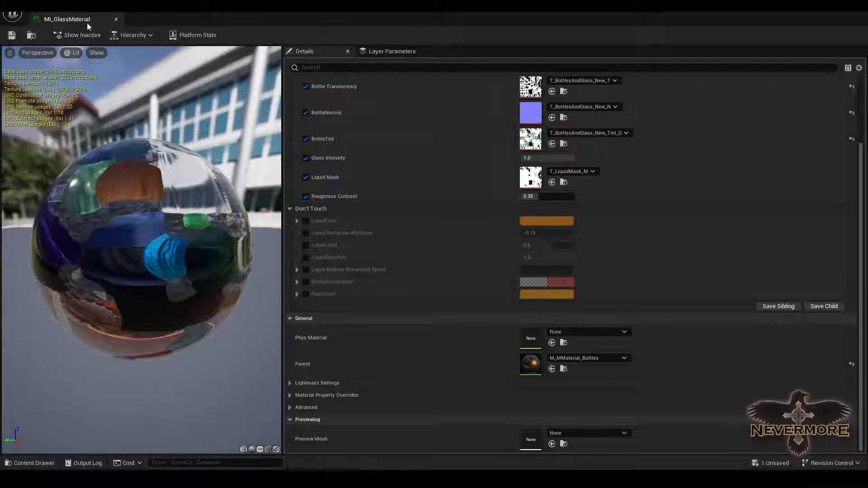
left_click(115, 19)
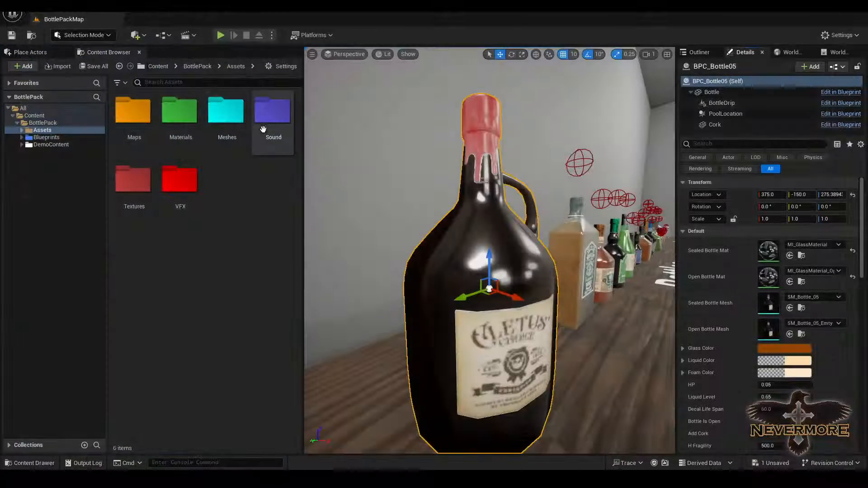
right_click_drag(561, 290, 550, 240)
scroll(550, 285, "down", 5)
scroll(550, 285, "up", 3)
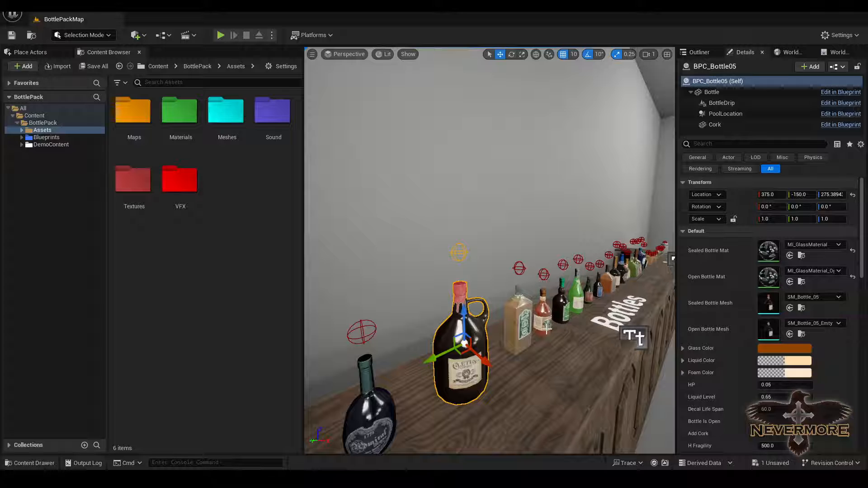
Step: Open the Project Settings and search them for "enable ord"
left_click(58, 14)
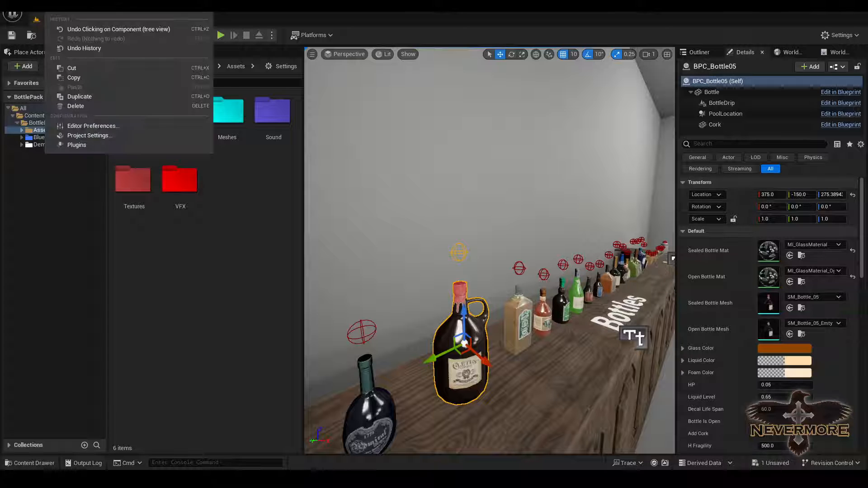
left_click(115, 137)
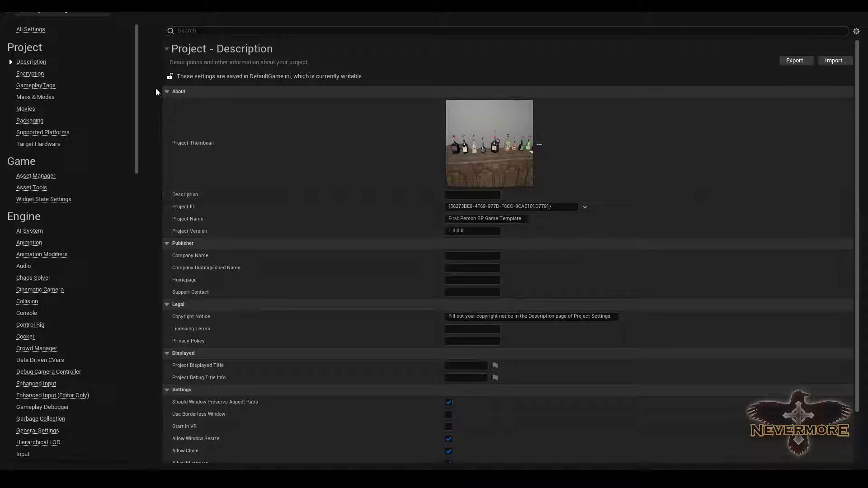
left_click(238, 28)
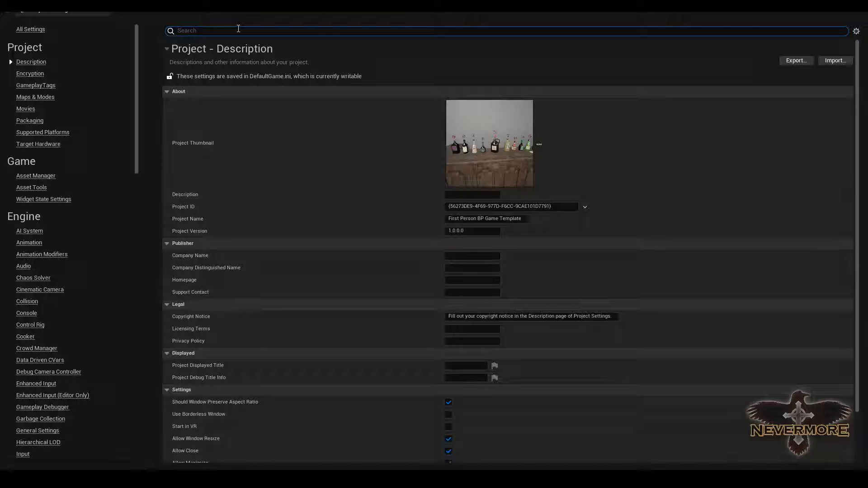
type("enablk")
key("BackSpace")
type("e ord")
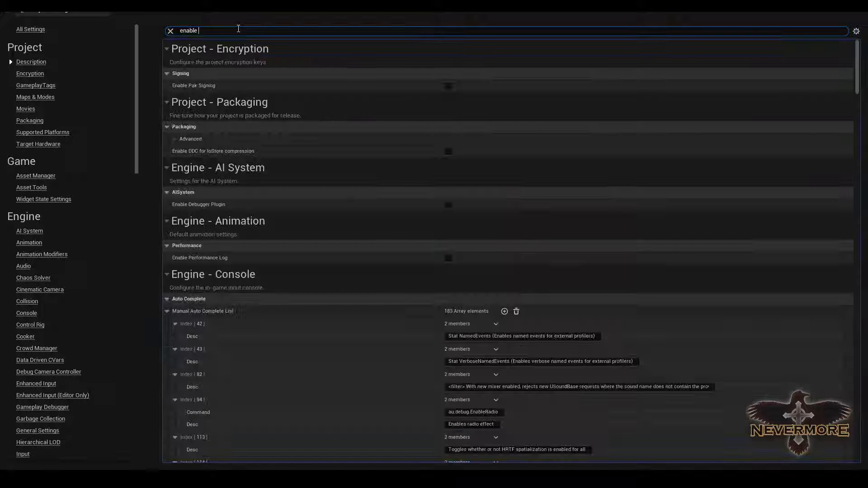
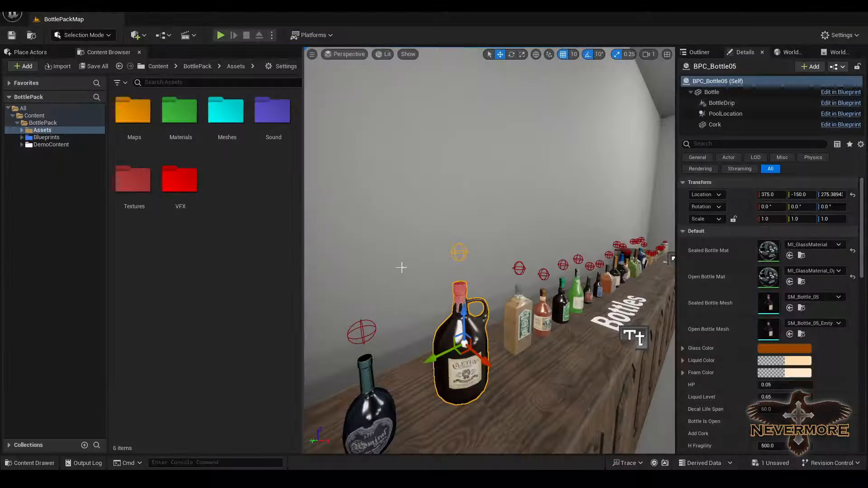
Step: Frame and deselect the jug, and switch the viewport to Shader Complexity to inspect the bottles
scroll(401, 267, "up", 3)
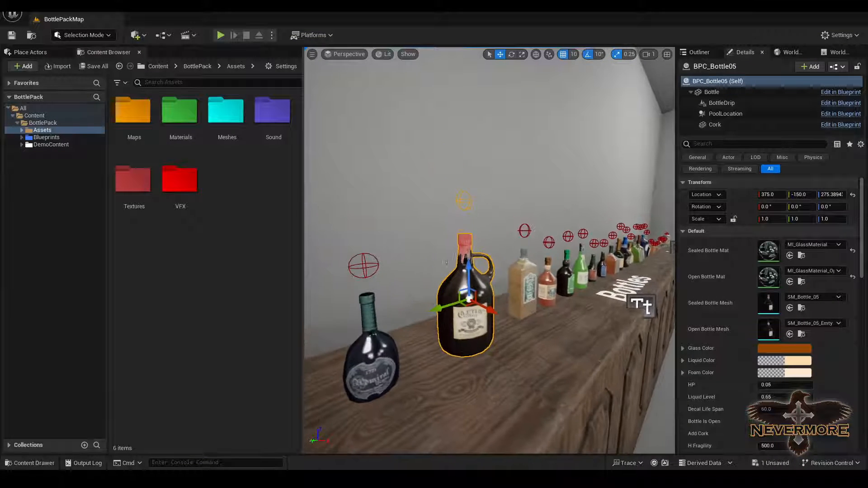
right_click_drag(446, 262, 473, 338)
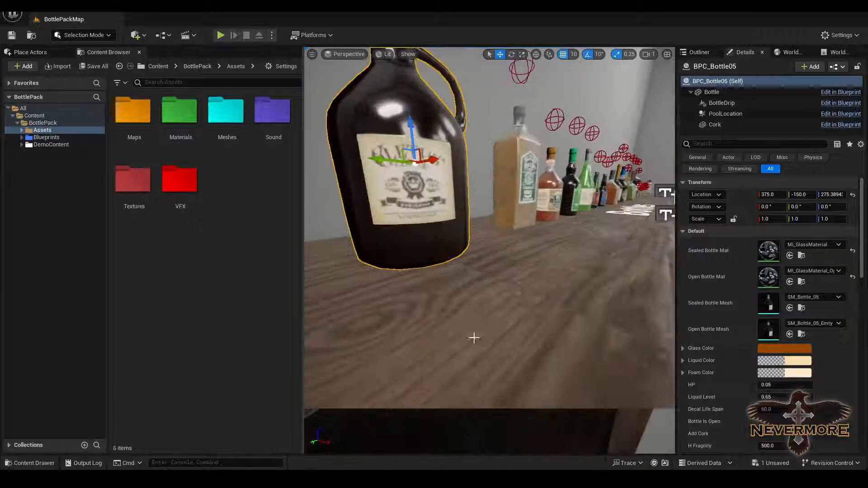
key("f")
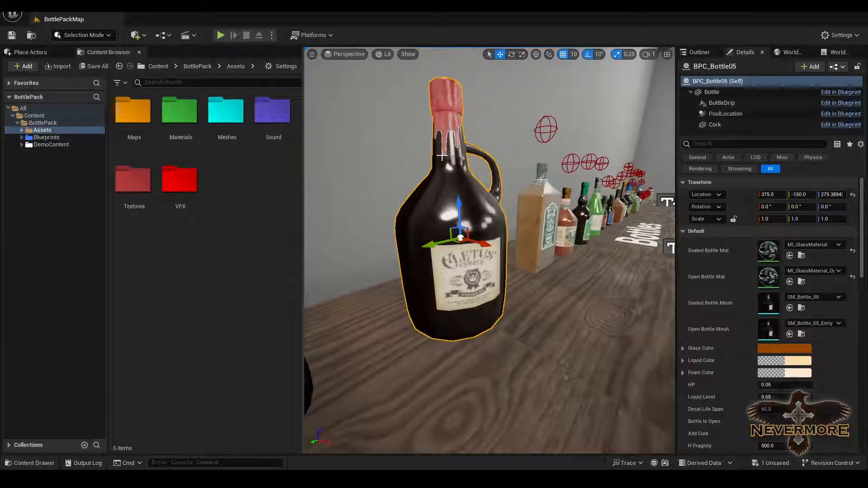
key("Escape")
right_click_drag(427, 224, 444, 244)
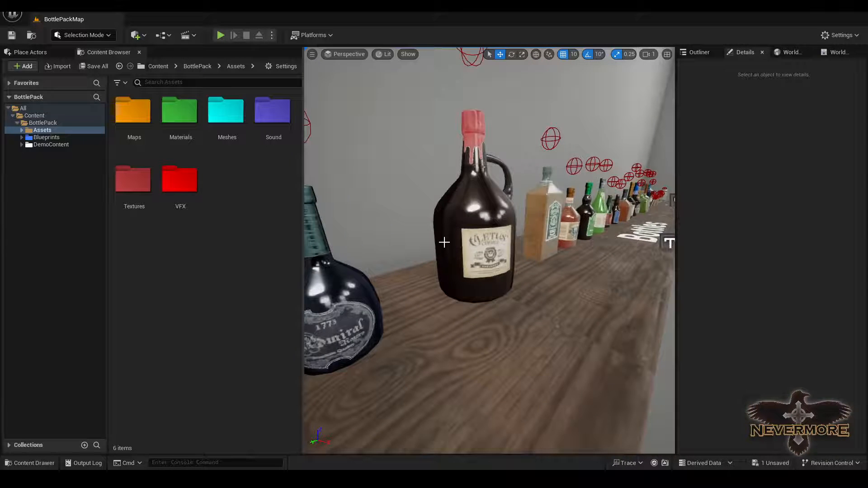
key("alt+8")
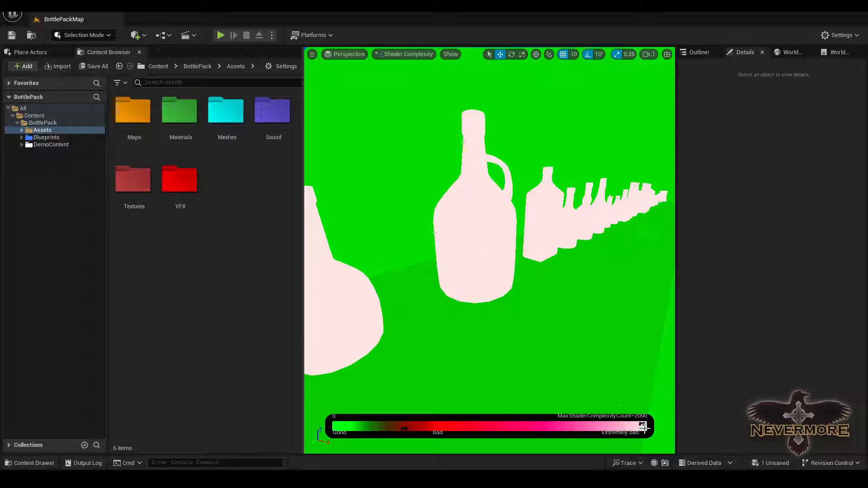
Step: Inspect the row of bottles in Shader Complexity with nothing selected, and return the viewport to Lit
left_click(562, 327)
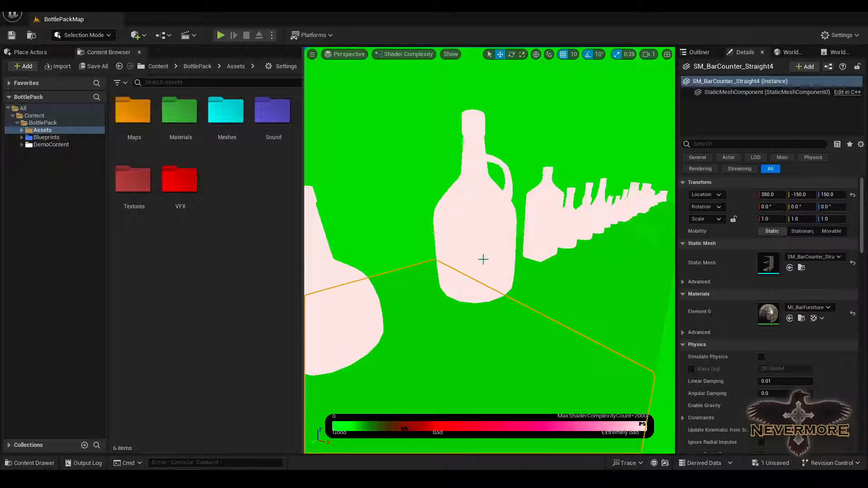
right_click_drag(511, 264, 514, 291)
key("Escape")
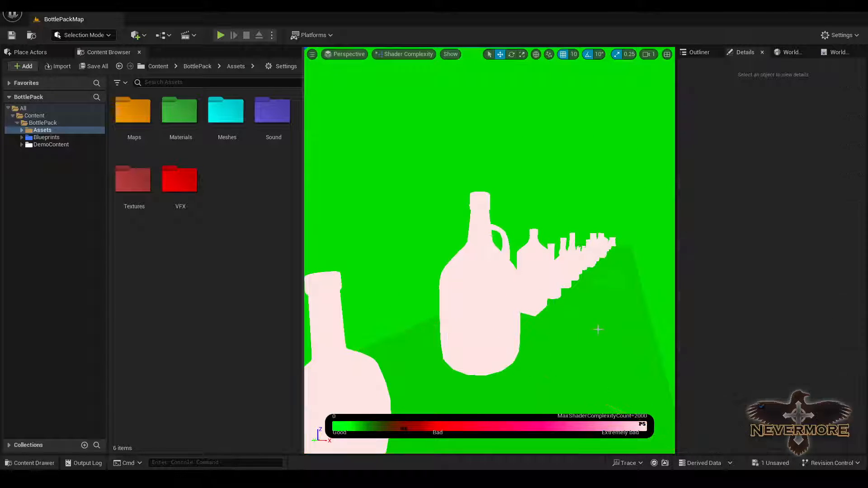
right_click_drag(598, 330, 461, 336)
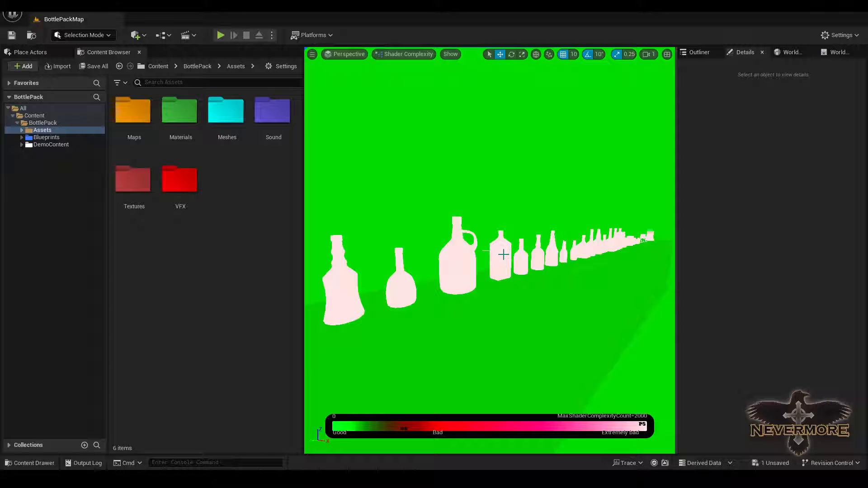
key("alt+4")
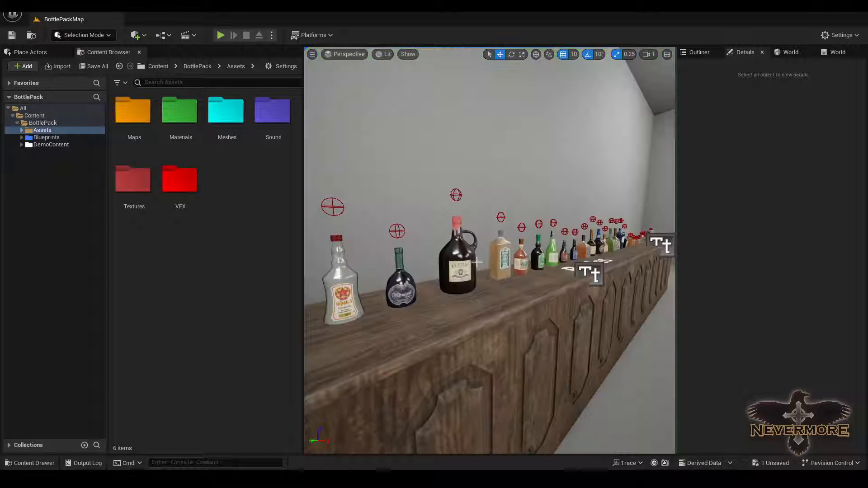
Step: Examine the bottles along the counter and the bar with its stocked back shelves in the lit level
right_click_drag(490, 292, 281, 308)
key("w")
key("s")
right_click_drag(372, 223, 597, 183)
key("w")
key("s")
key("w")
right_click_drag(492, 257, 477, 249)
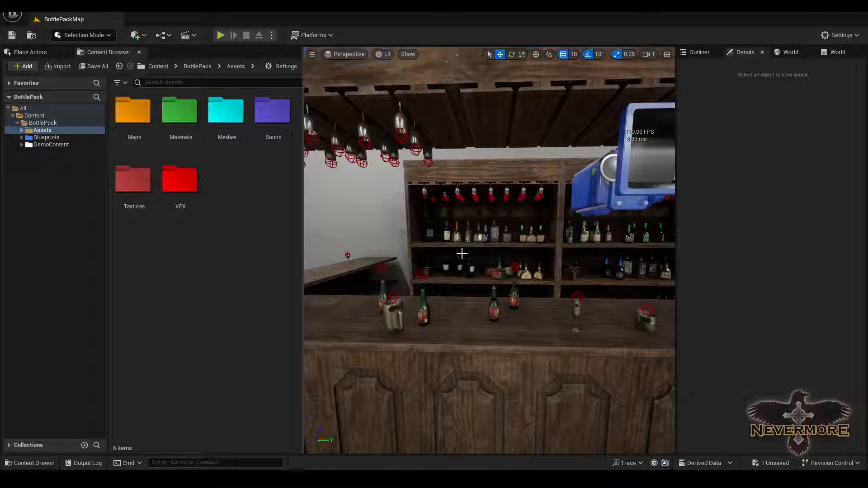
right_click_drag(372, 233, 503, 234)
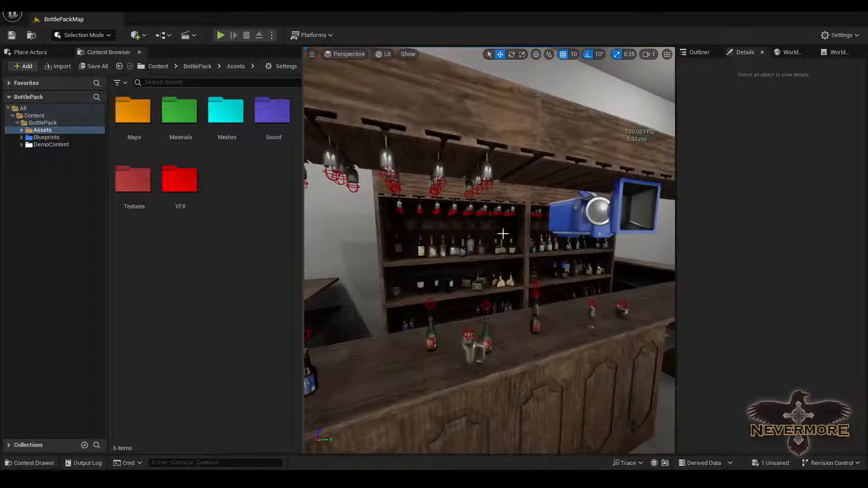
Step: Select the scene capture cube above the bar and nudge it in place to refresh the reflections on the glassware
left_click(584, 212)
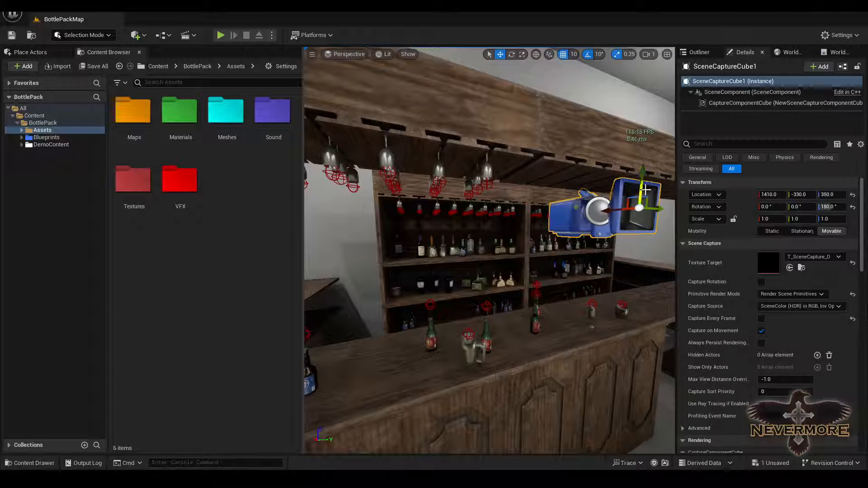
right_click_drag(524, 232, 530, 257)
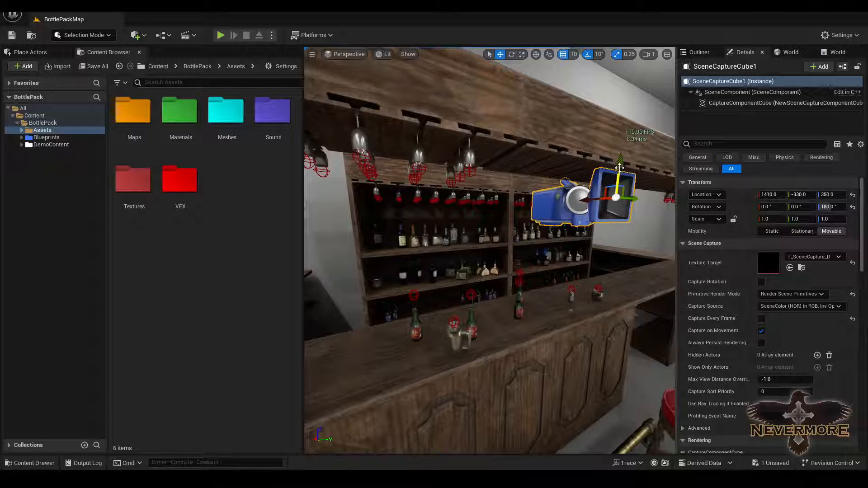
mouse_move(620, 168)
left_mouse_down()
mouse_move(620, 181)
mouse_move(620, 168)
left_mouse_up()
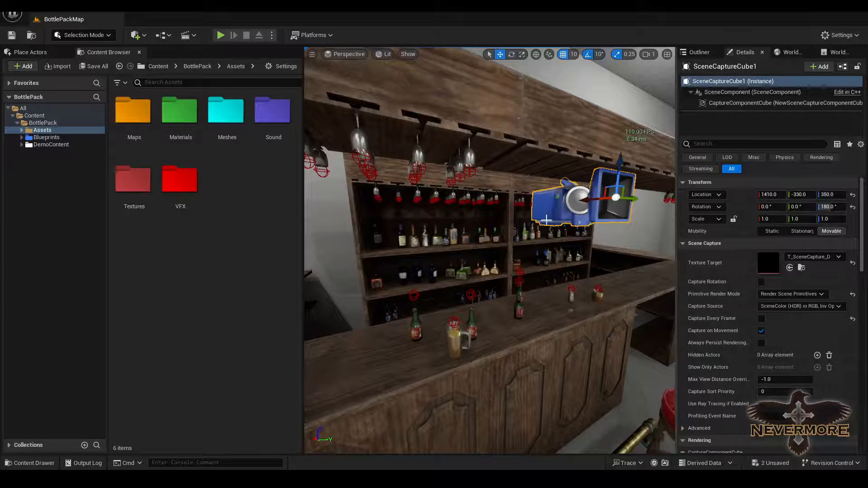
mouse_move(540, 219)
right_mouse_down()
mouse_move(520, 244)
mouse_move(547, 222)
right_mouse_up()
right_click_drag(362, 165, 343, 151)
right_click_drag(404, 221, 437, 218)
right_click_drag(479, 199, 501, 239)
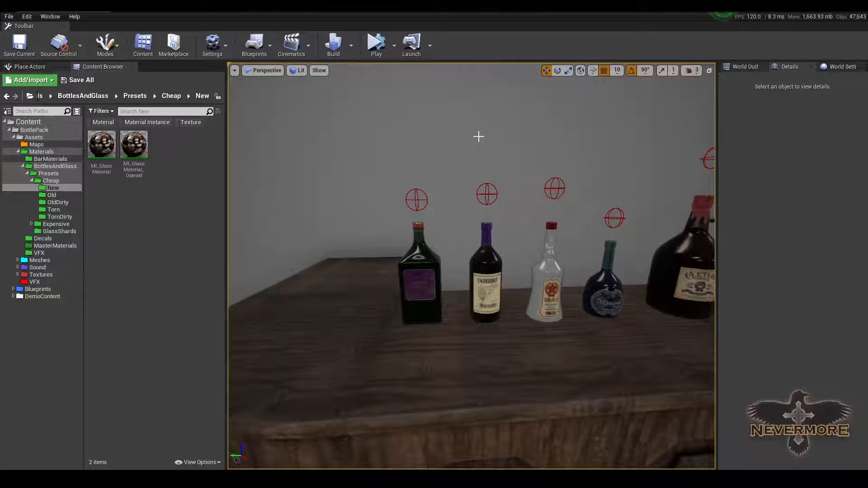
Step: In the Unreal Engine 4 project, collapse the Cheap, Presets, BottlesAndGlass and Materials folders in the content tree
right_click_drag(478, 136, 467, 247)
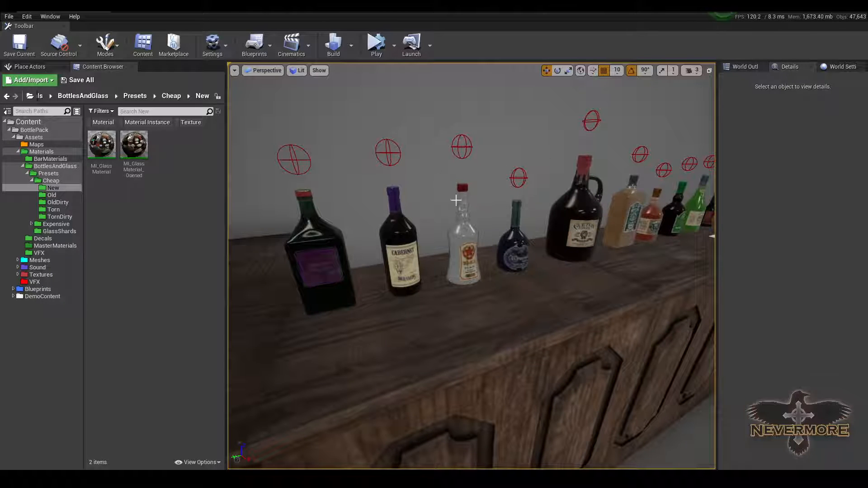
right_click_drag(428, 211, 442, 231)
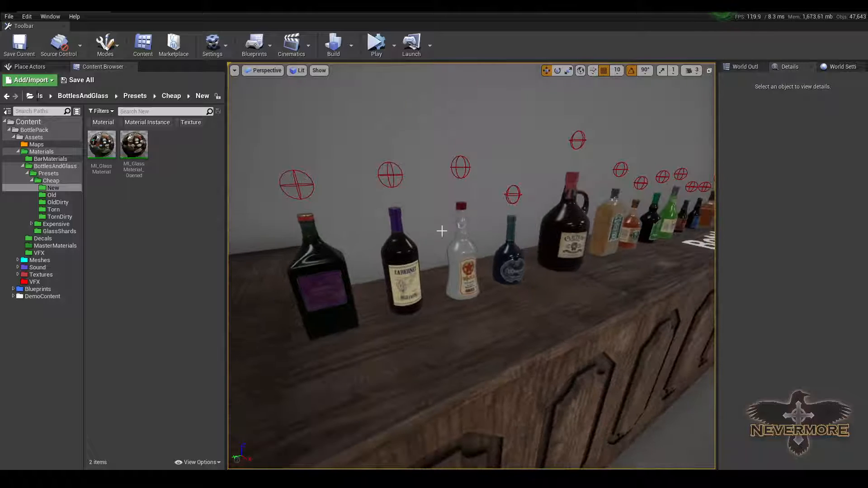
left_click(32, 180)
left_click(28, 173)
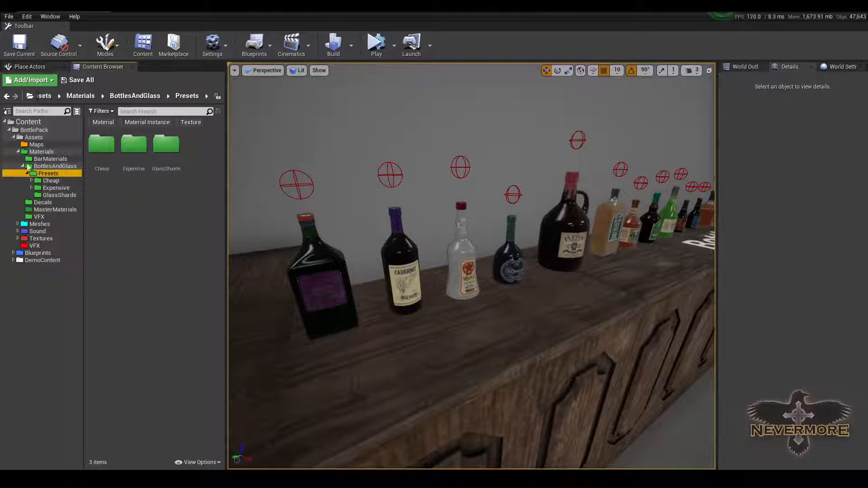
left_click(22, 165)
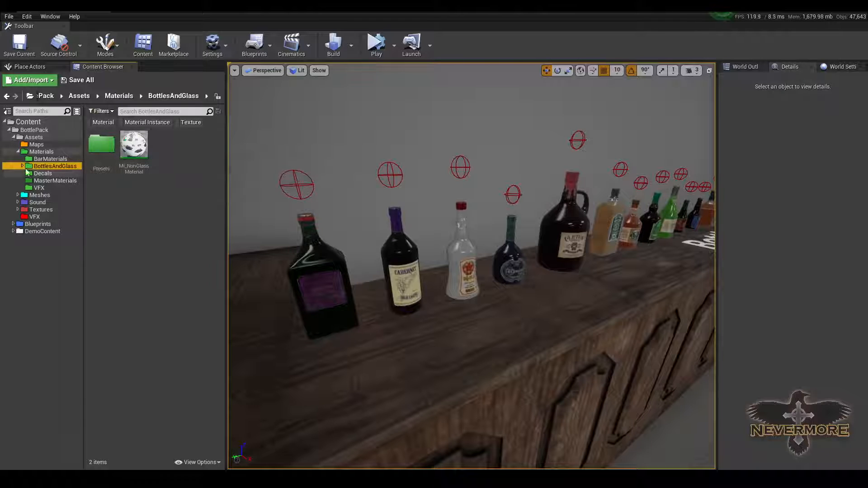
left_click(19, 152)
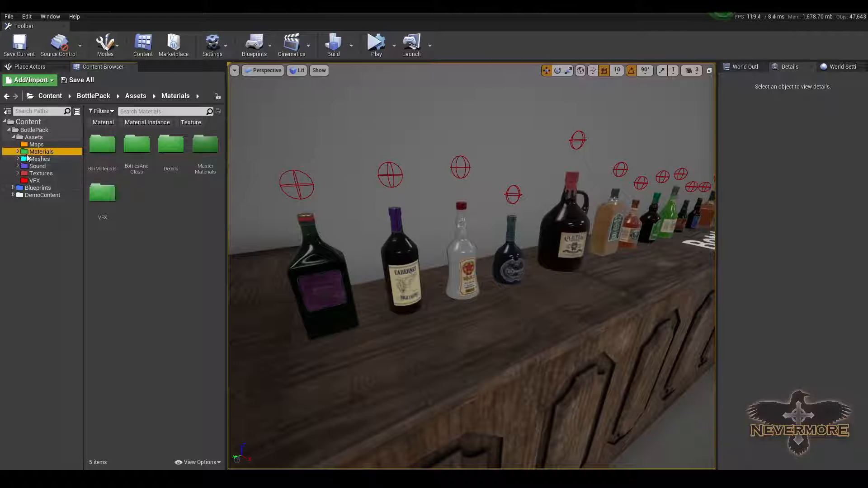
left_click(17, 159)
left_click(18, 159)
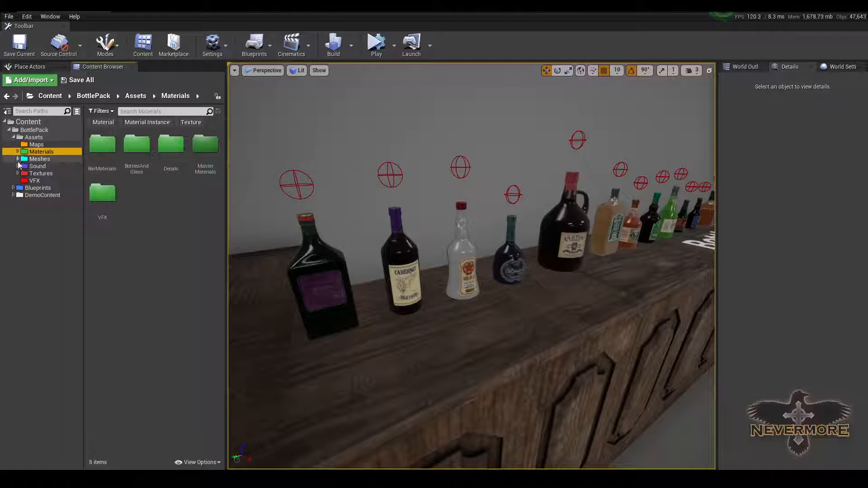
Step: Show the World Outliner and collapse its AuxAssets, Demonstration and LevelGeometry folders
left_click(740, 67)
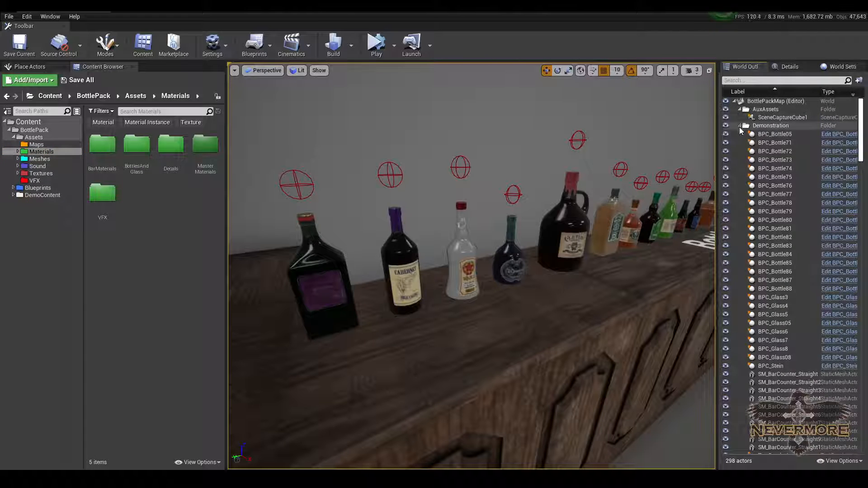
left_click(739, 125)
left_click(739, 109)
left_click(739, 125)
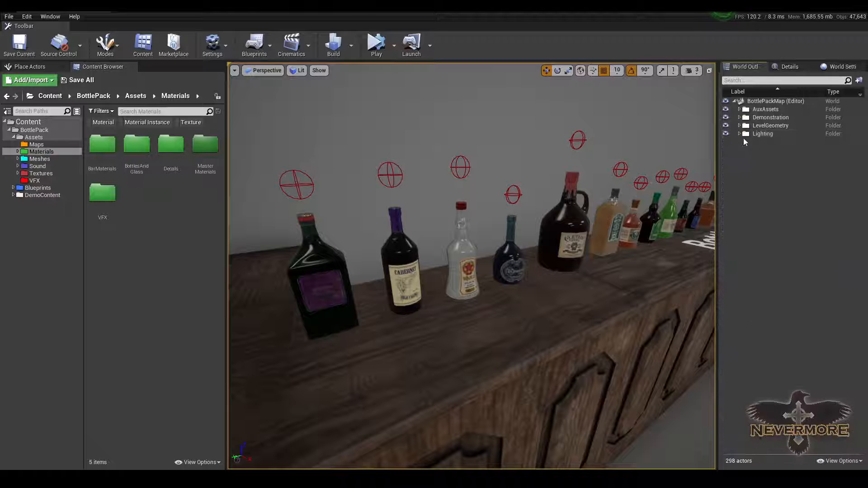
Step: Expand LevelGeometry to collapse its subfolders, including Bottles, Glasses and Walls, and close LevelGeometry again
left_click(742, 127)
left_click(740, 126)
left_click(745, 134)
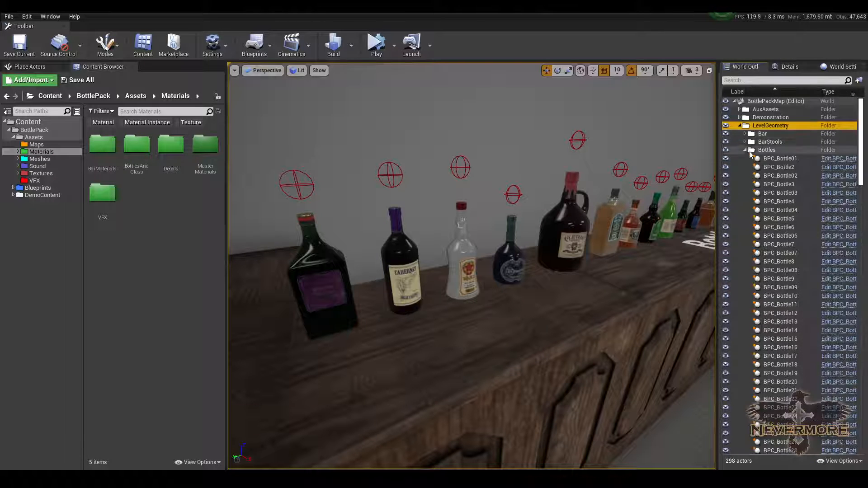
left_click(745, 149)
left_click(744, 158)
left_click(745, 166)
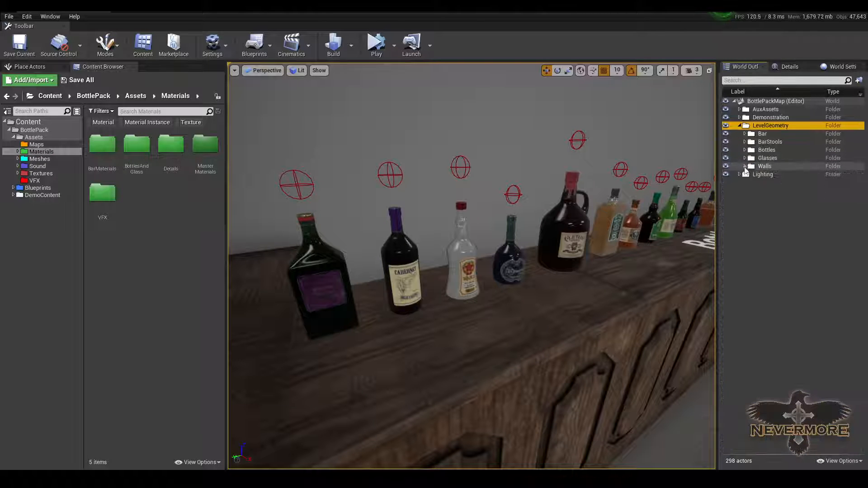
left_click(740, 118)
left_click(740, 118)
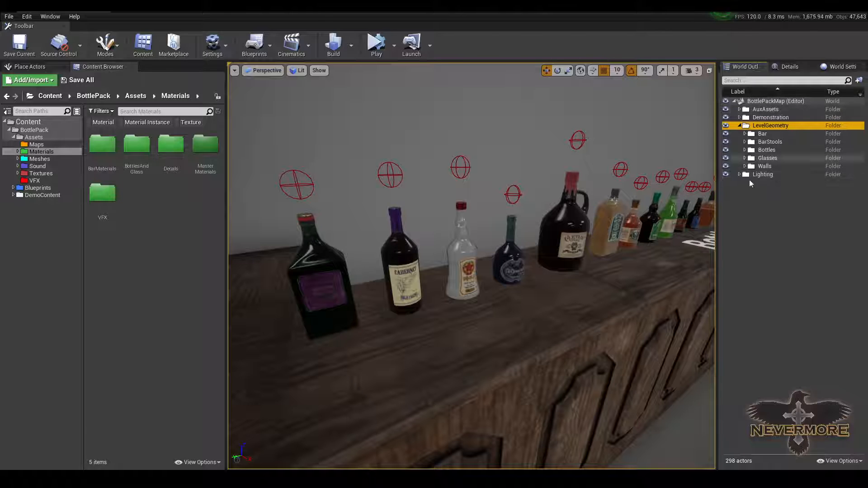
left_click(740, 126)
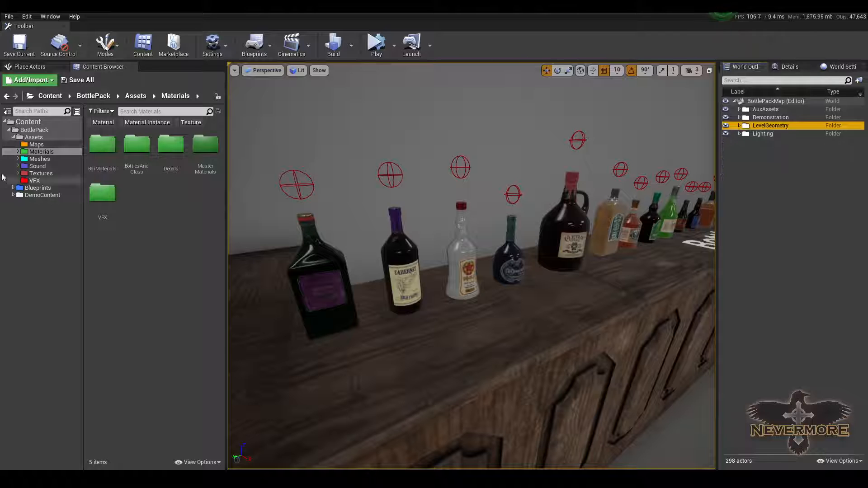
Step: Open the Bottles folder under Meshes and select the Cabernet bottle on the counter, keeping the Demonstration folder collapsed
left_click(18, 159)
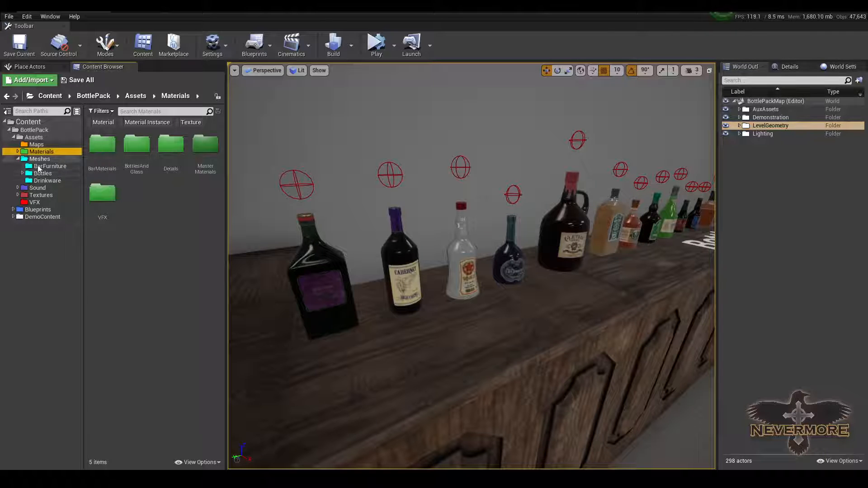
double_click(36, 176)
right_click_drag(516, 244, 488, 234)
left_click(466, 242)
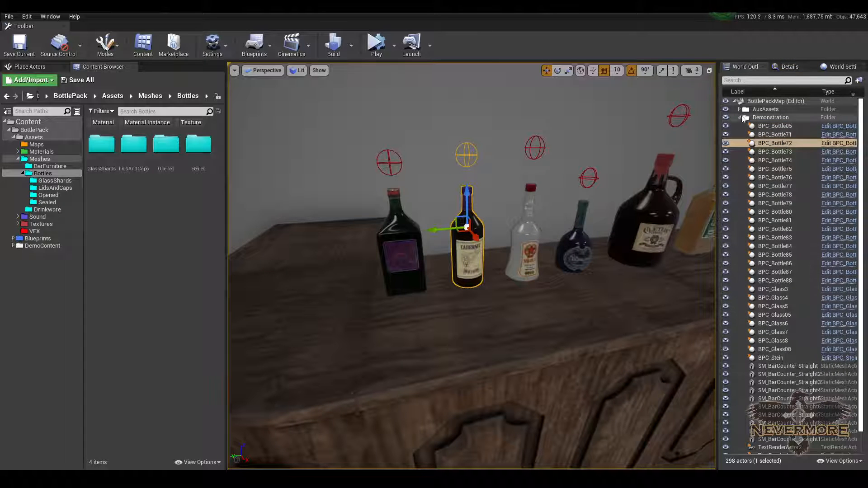
left_click(739, 117)
right_click_drag(511, 253, 547, 243)
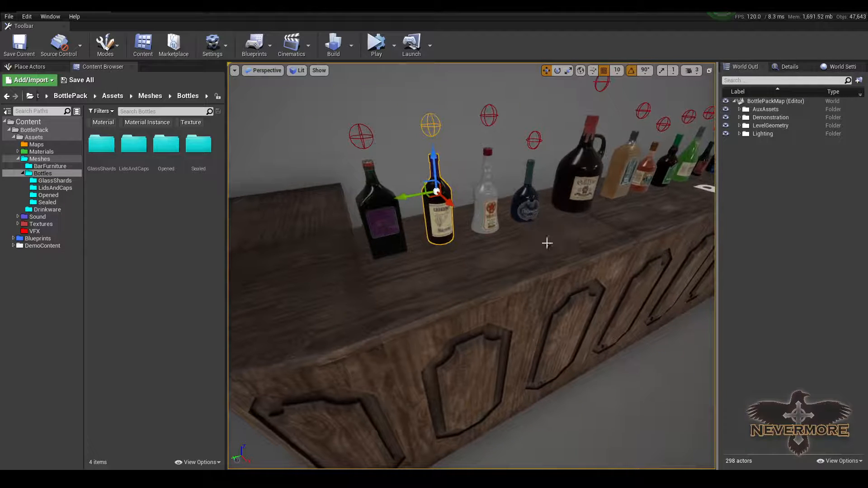
Step: Browse the GlassShards, LidsAndCaps and Opened mesh folders of the bottles
left_click(52, 181)
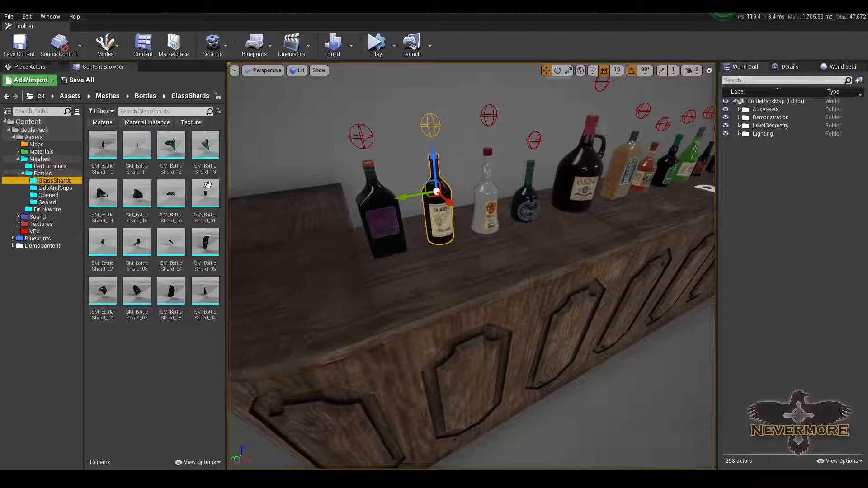
left_click(50, 188)
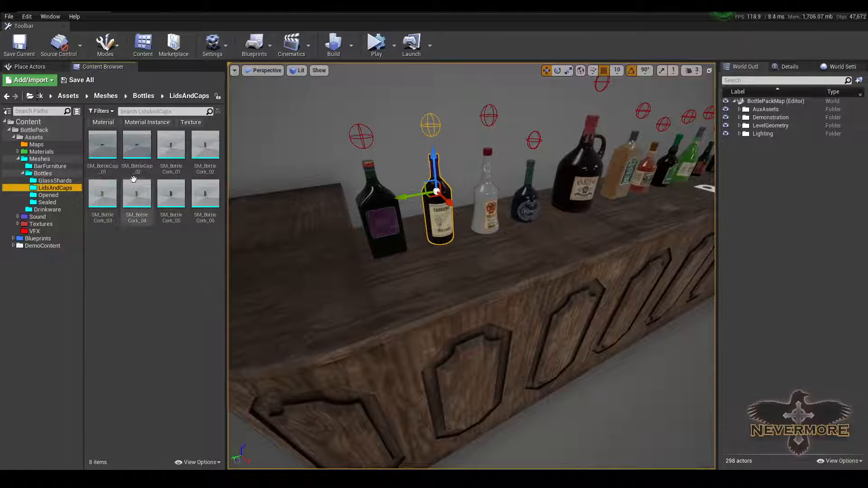
left_click(49, 195)
Step: Select the clear vodka bottle beside the Cabernet bottle and show its details
right_click_drag(331, 192, 322, 195)
mouse_move(386, 240)
right_mouse_down()
mouse_move(336, 197)
mouse_move(349, 254)
mouse_move(389, 252)
mouse_move(362, 222)
mouse_move(425, 252)
mouse_move(379, 254)
mouse_move(403, 258)
mouse_move(386, 249)
mouse_move(393, 246)
right_mouse_up()
left_click(394, 245)
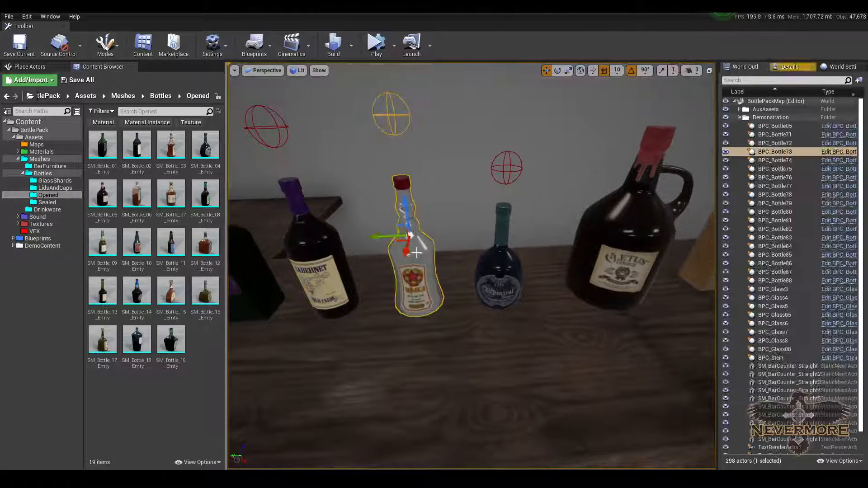
left_click(789, 67)
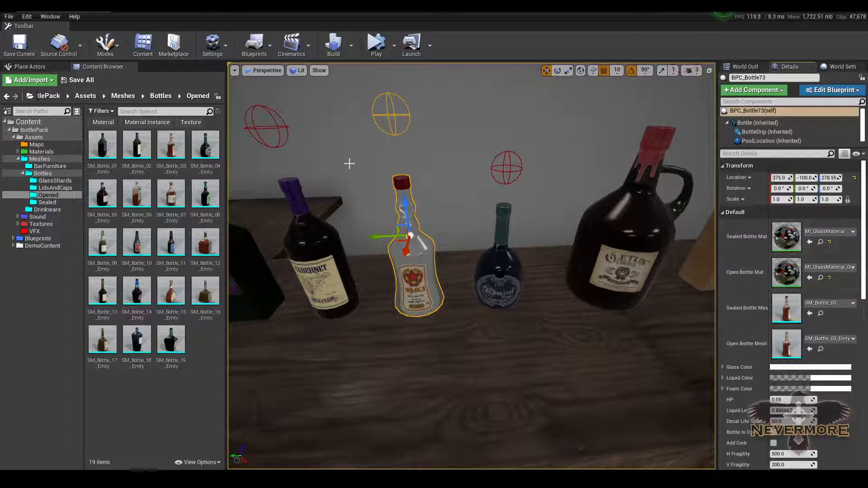
Step: Collapse the Meshes folder and expand Materials, and select the whole row of bottles on the counter
left_click(19, 159)
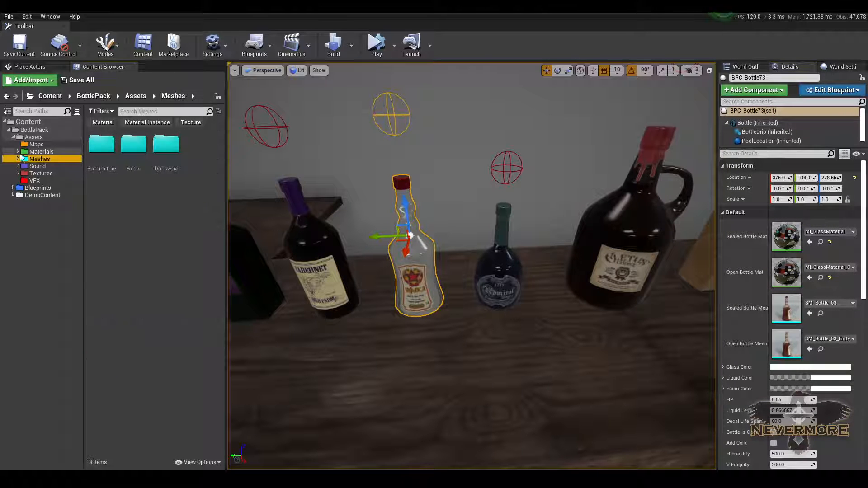
left_click(18, 152)
right_click_drag(365, 248, 442, 231)
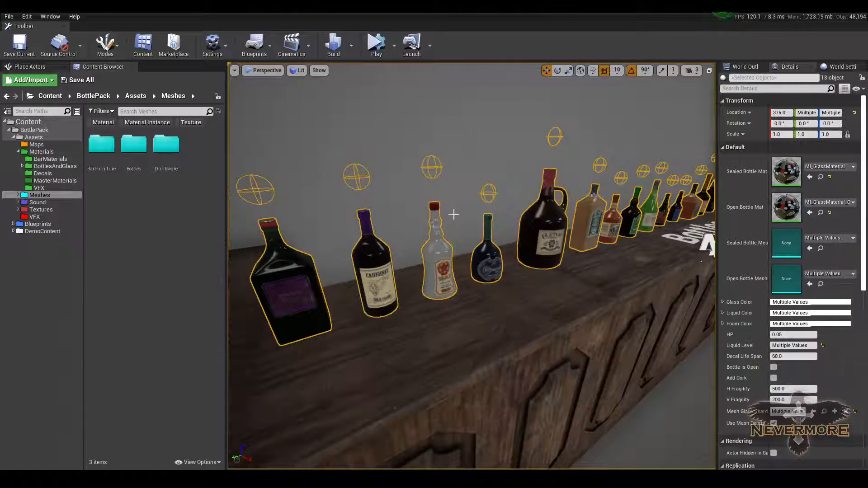
Step: Frame the selected bottles along the counter and turn on game view to hide the editor overlays
right_click_drag(512, 250, 347, 299)
mouse_move(389, 281)
right_mouse_down()
mouse_move(364, 292)
mouse_move(390, 268)
right_mouse_up()
right_click_drag(429, 244, 349, 295)
key("g")
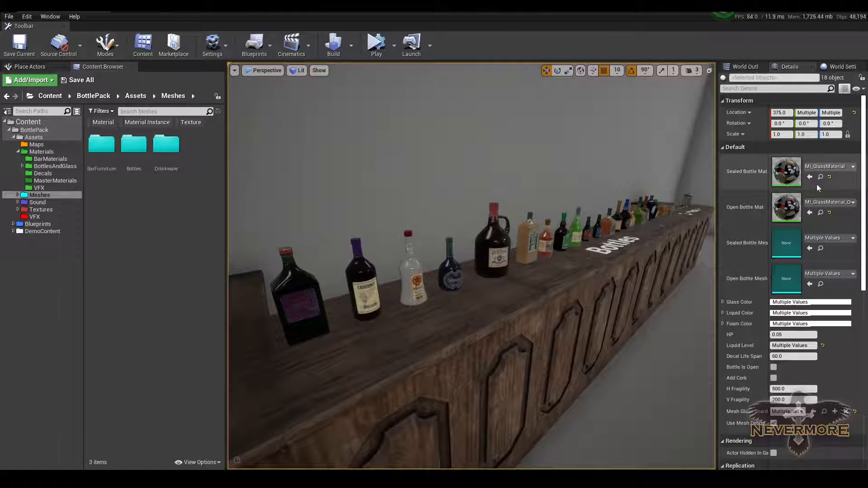
Step: Expand the BottlesAndGlass material presets, check the Cheap subfolders, and open the Expensive preset folder
left_click(22, 166)
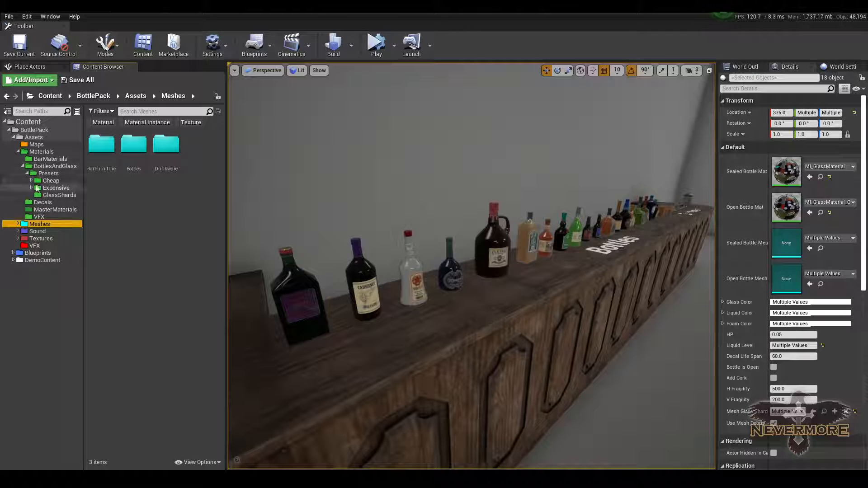
left_click(32, 180)
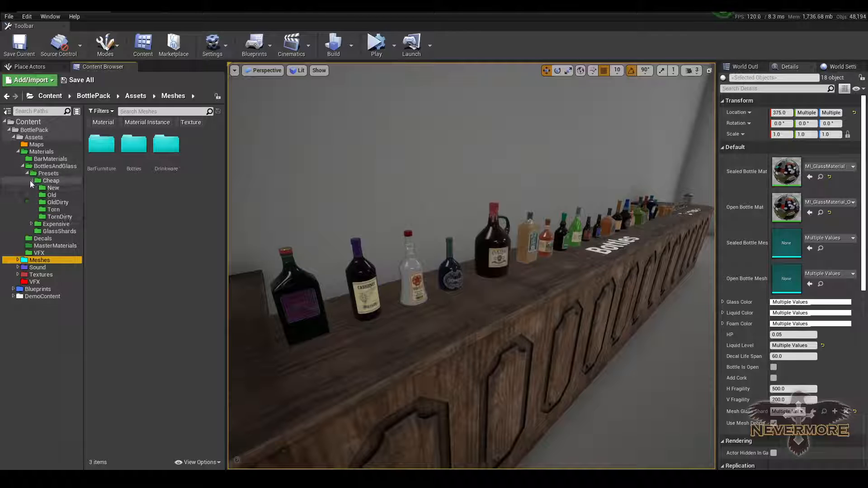
left_click(31, 181)
left_click(38, 188)
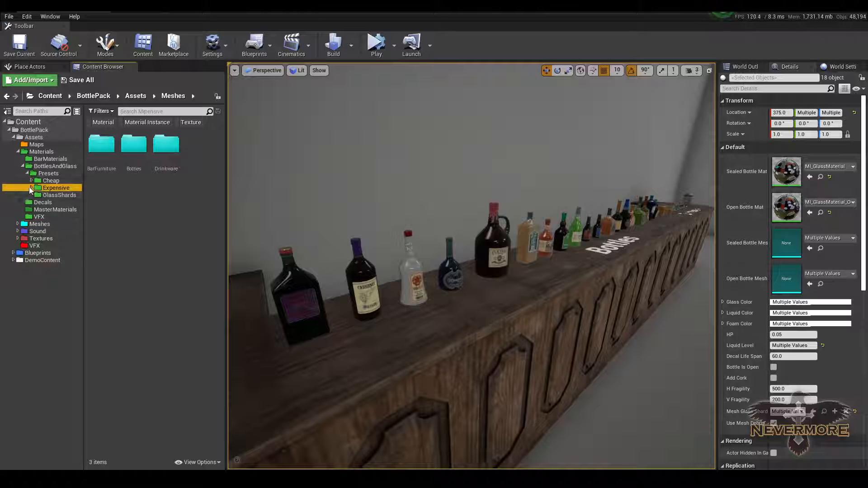
left_click(31, 188)
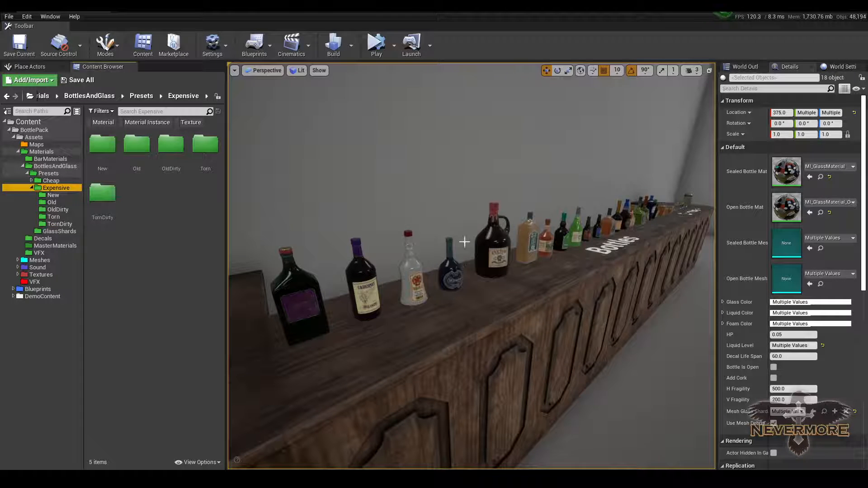
Step: Assign MI_GlassMaterial from the Expensive New presets as the sealed bottle material of the selected bottles
right_click_drag(464, 242, 408, 272)
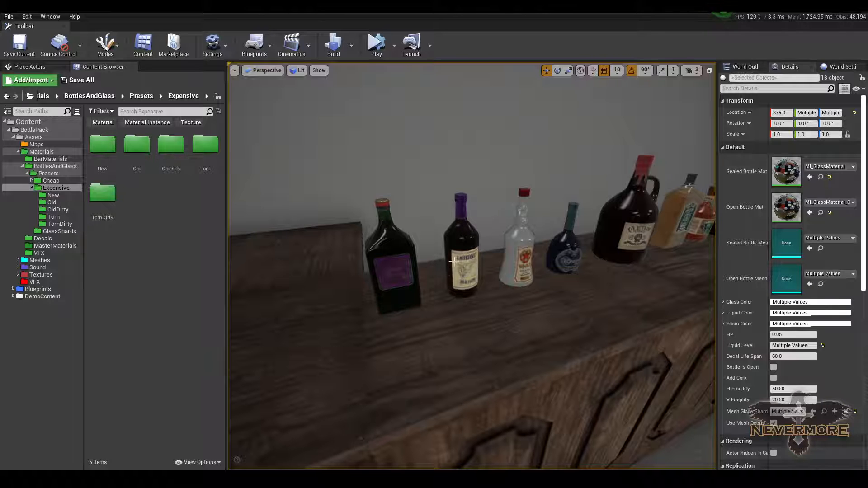
right_click_drag(452, 261, 455, 262)
right_click_drag(446, 292, 382, 275)
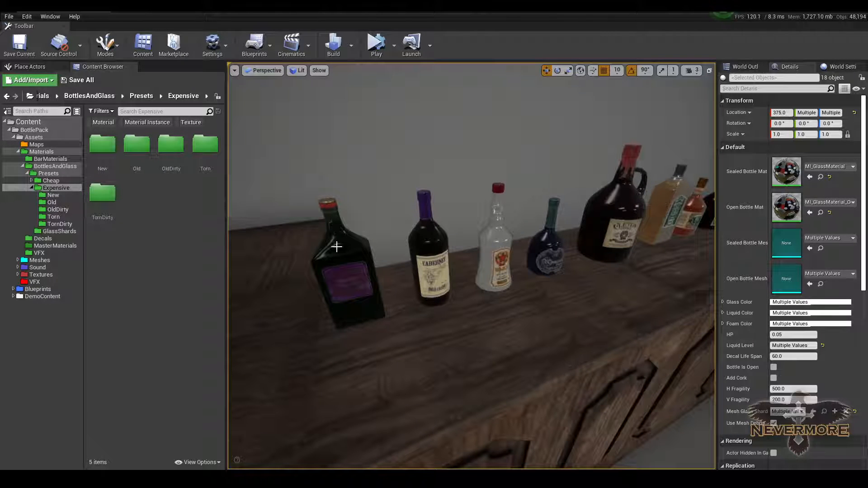
left_click(53, 195)
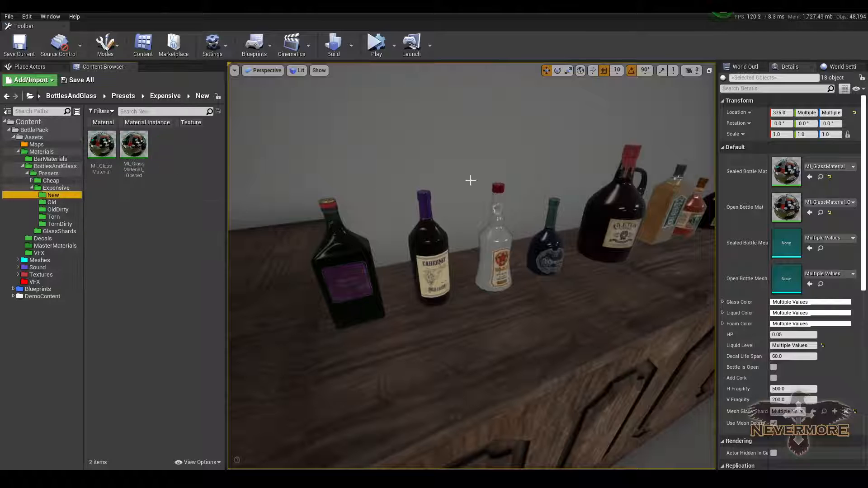
left_click_drag(97, 145, 787, 170)
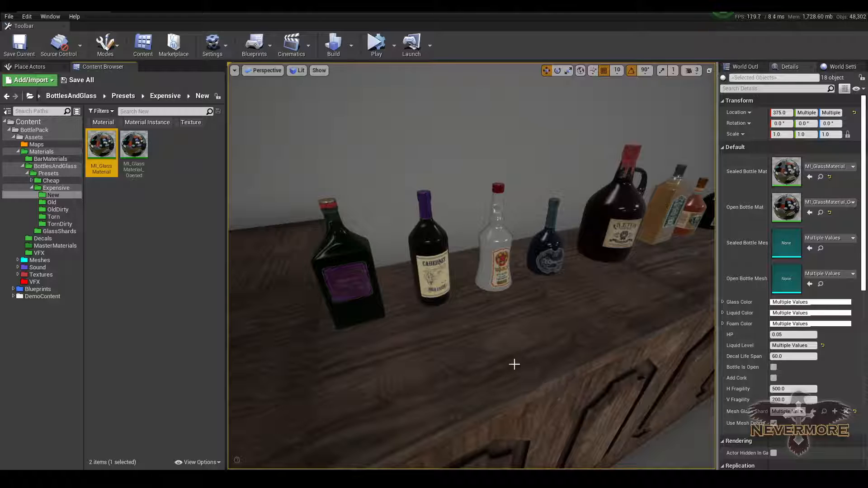
right_click_drag(427, 255, 441, 226)
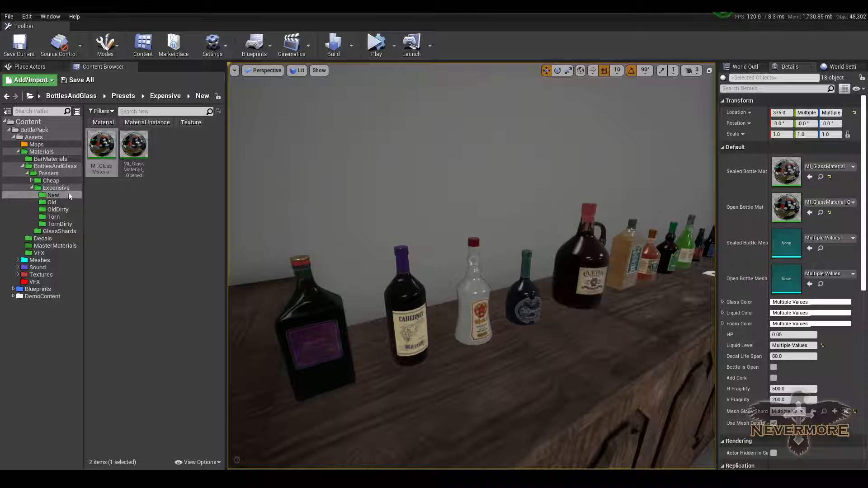
right_click_drag(374, 242, 322, 245)
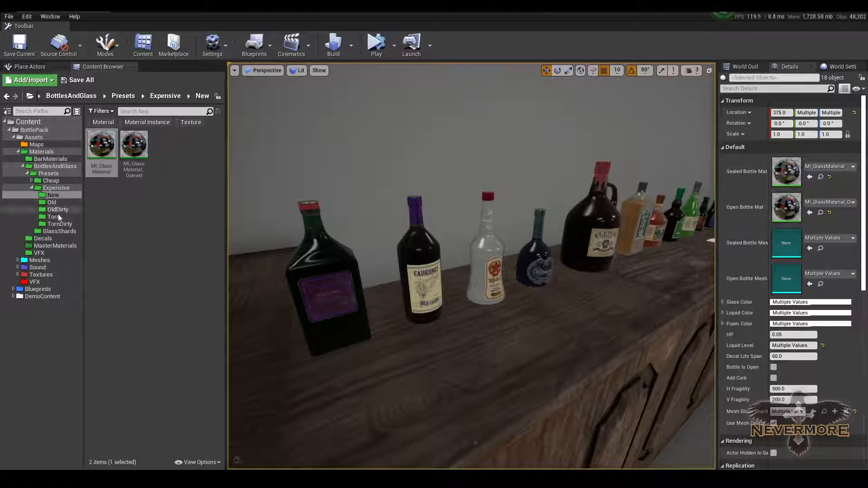
right_click_drag(380, 275, 410, 280)
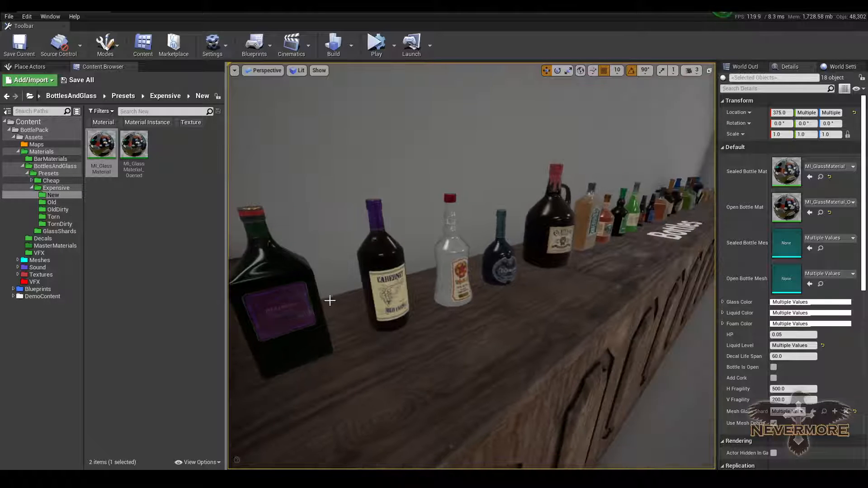
right_click_drag(578, 223, 321, 299)
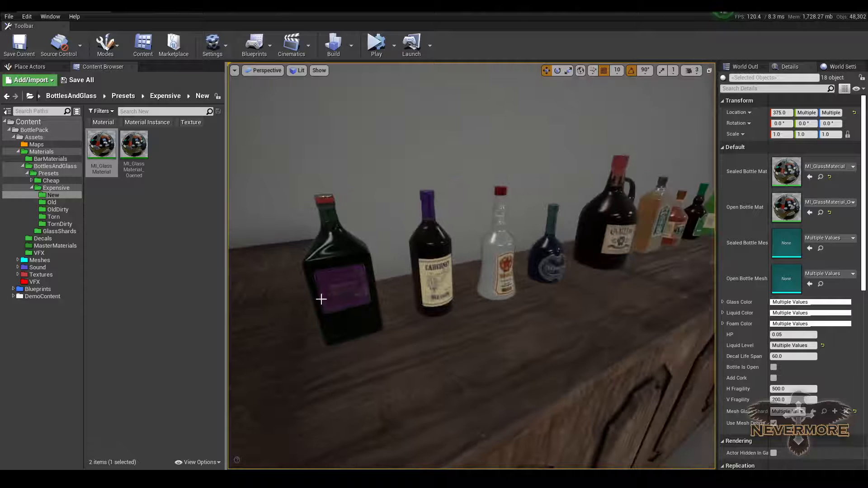
right_click_drag(583, 212, 614, 205)
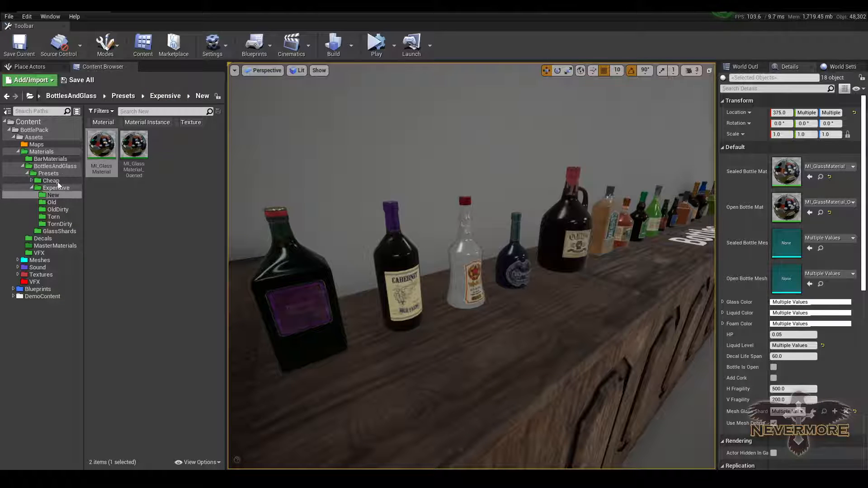
Step: Replace the sealed bottle material of the selected bottles with MI_GlassMaterial from the Expensive Old presets
left_click(57, 210)
left_click(51, 202)
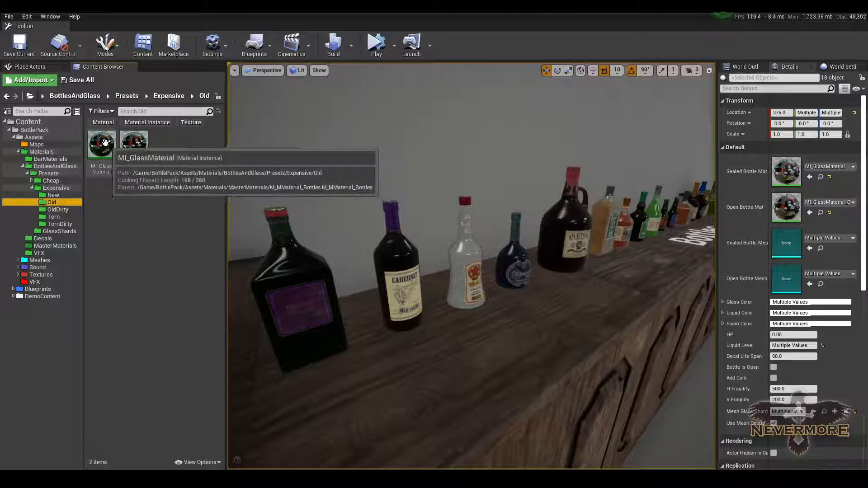
left_click_drag(105, 143, 785, 173)
Step: Examine the glass and label edges of the green bottle and the Cabernet bottle from several angles and distances
right_click_drag(588, 253, 445, 264)
key("w")
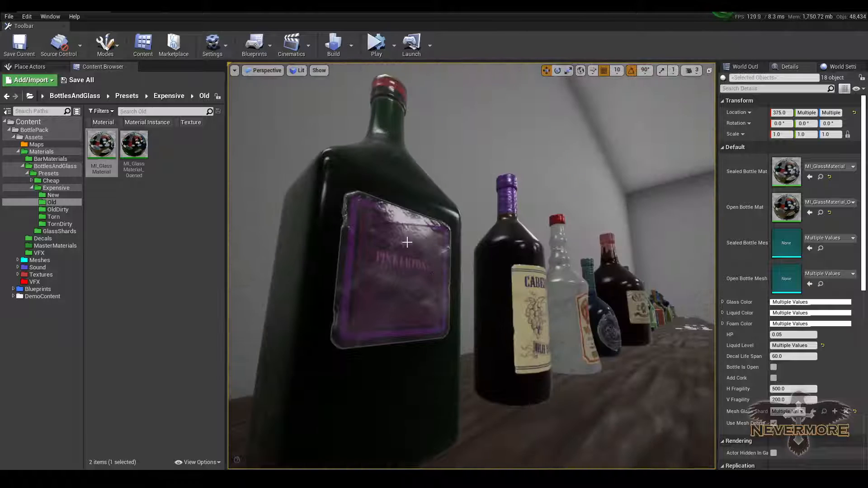
right_click_drag(407, 242, 422, 273)
key("e")
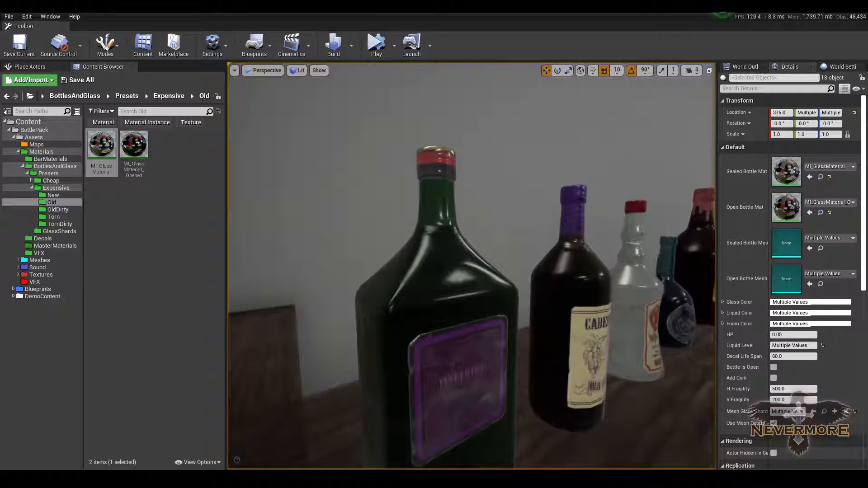
right_click_drag(459, 237, 419, 226)
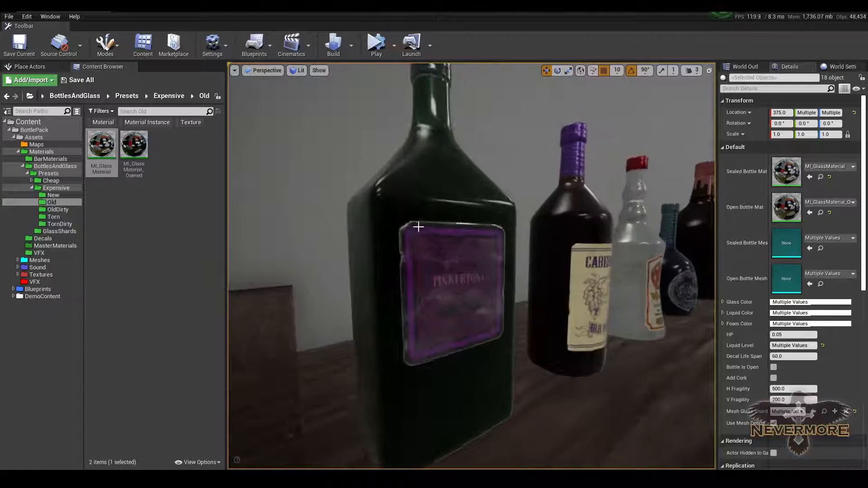
right_click_drag(480, 176, 472, 270)
right_click_drag(479, 121, 316, 129)
right_click_drag(407, 240, 656, 242)
right_click_drag(524, 211, 312, 272)
scroll(312, 271, "up", 6)
right_click_drag(400, 223, 526, 202)
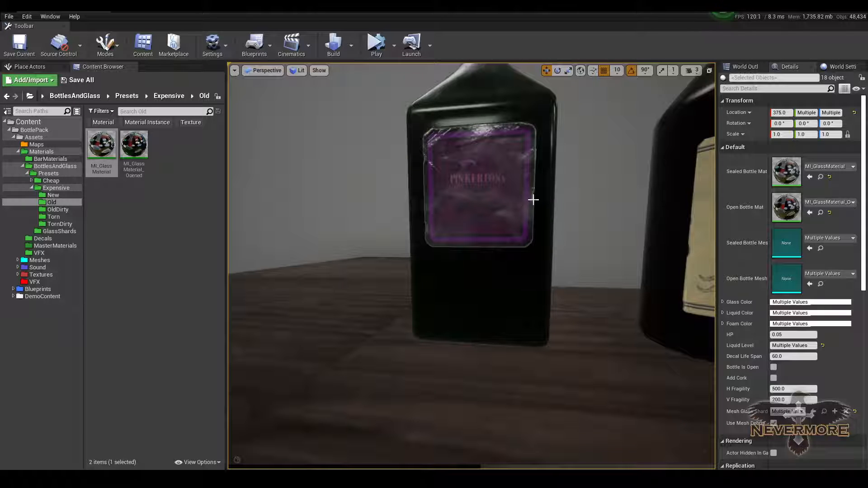
right_click_drag(498, 218, 538, 185)
key("d")
key("d")
key("w")
mouse_move(430, 239)
right_mouse_down()
mouse_move(459, 246)
mouse_move(466, 226)
mouse_move(425, 240)
mouse_move(449, 253)
mouse_move(475, 229)
mouse_move(524, 237)
mouse_move(479, 222)
mouse_move(465, 235)
mouse_move(447, 222)
mouse_move(421, 223)
mouse_move(429, 226)
mouse_move(425, 294)
mouse_move(429, 283)
mouse_move(409, 285)
mouse_move(460, 251)
mouse_move(430, 245)
mouse_move(438, 247)
right_mouse_up()
key("s")
key("w")
key("s")
key("w")
key("a")
key("w")
key("s")
key("w")
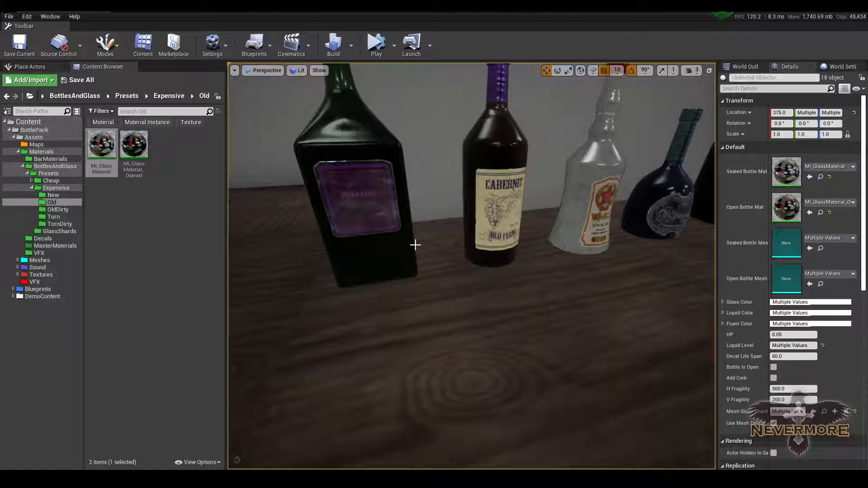
right_click_drag(337, 236, 361, 250)
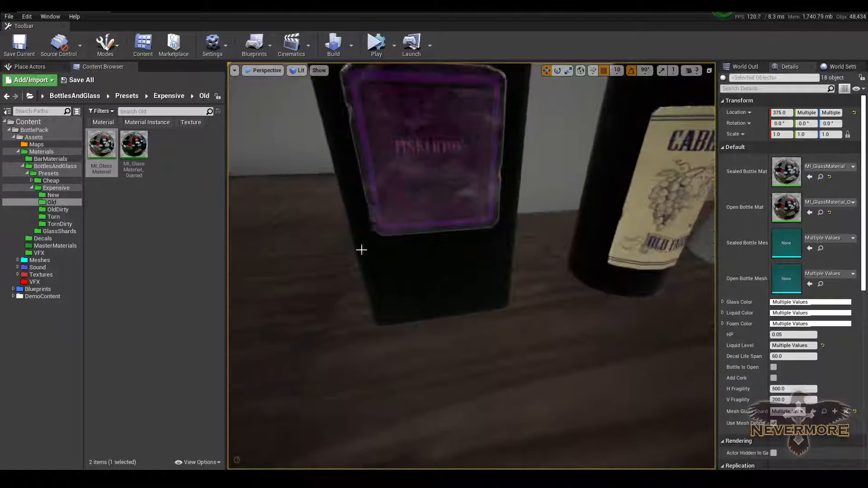
right_click_drag(424, 196, 462, 193)
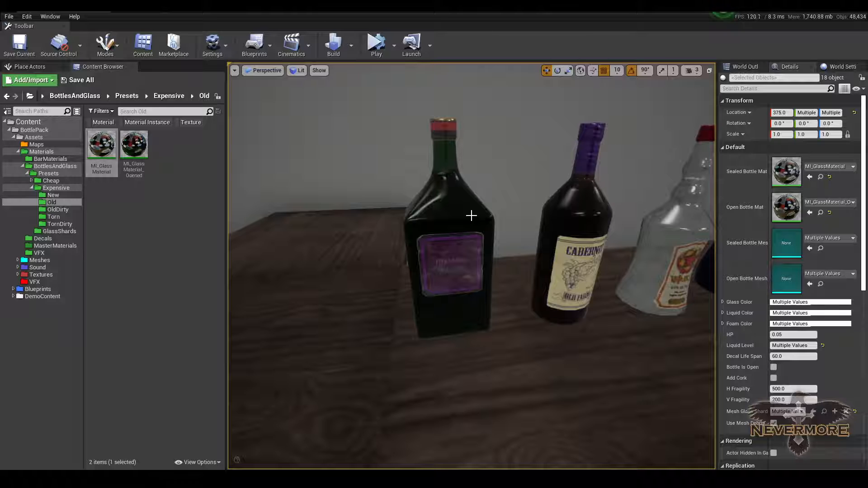
right_click_drag(472, 215, 491, 272)
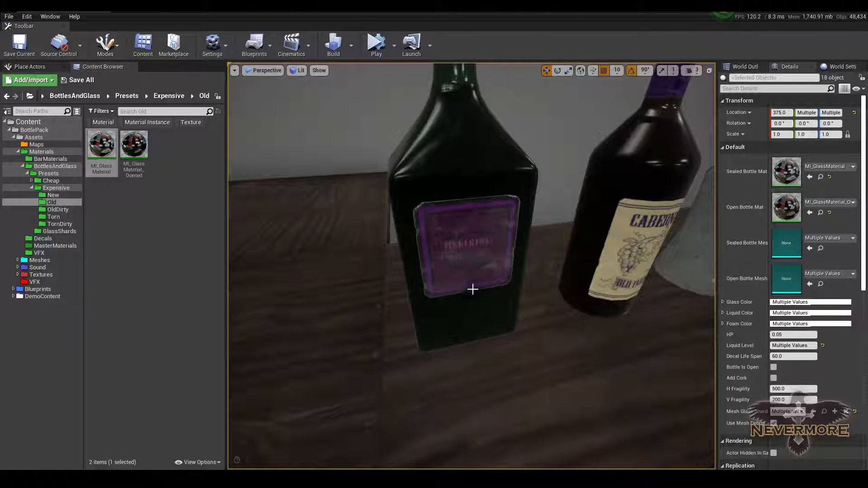
right_click_drag(481, 262, 449, 289)
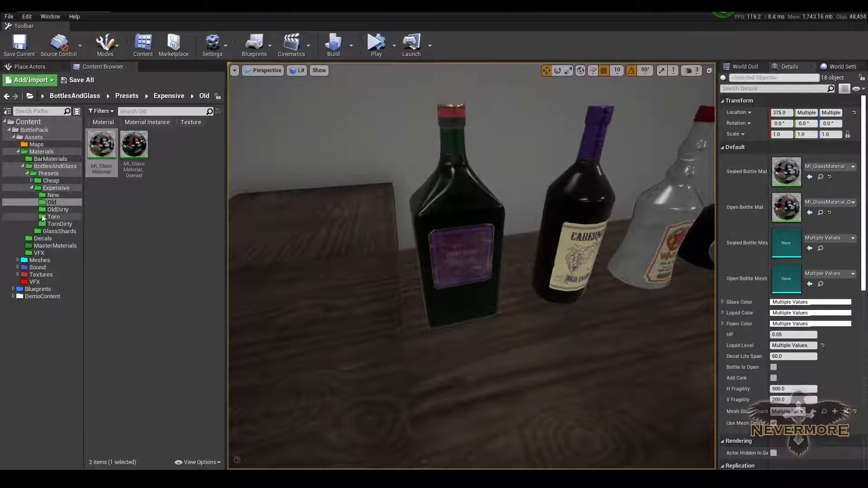
Step: Set the sealed bottle material of the selected bottles to MI_GlassMaterial from the Expensive OldDirty presets
left_click(58, 209)
left_click_drag(101, 145, 786, 172)
right_click_drag(459, 226, 397, 212)
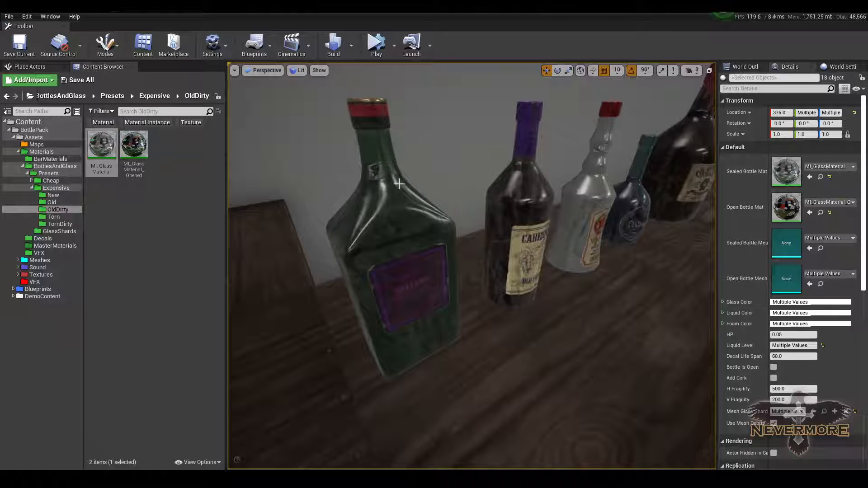
right_click_drag(379, 254, 526, 215)
Step: Inspect the dirt on the bottles' glass in Unlit view mode, and switch back to Lit
key("alt+3")
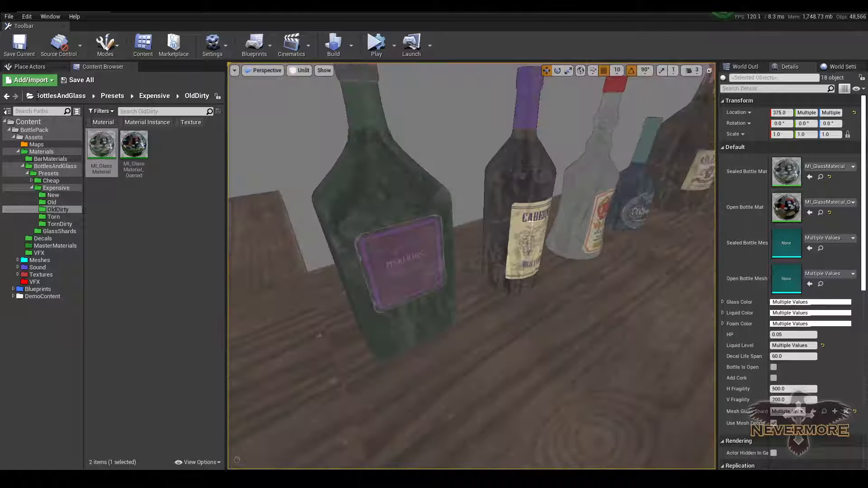
right_click_drag(546, 159, 518, 159)
right_click_drag(499, 199, 454, 228)
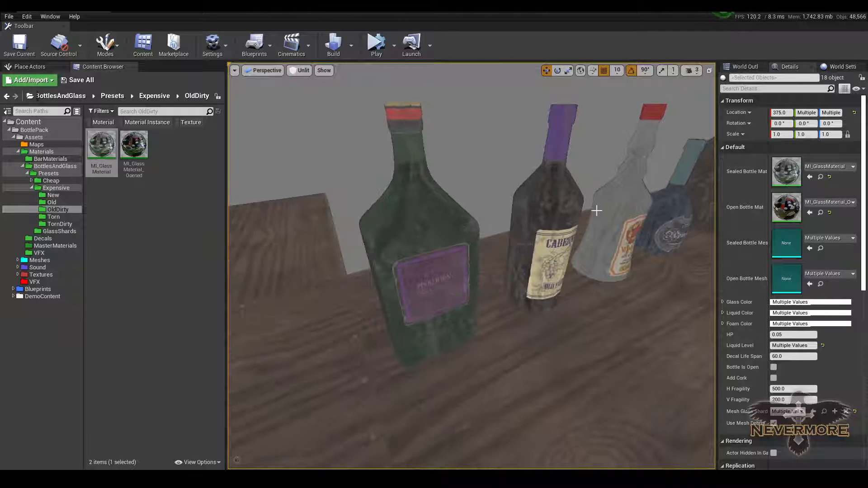
right_click_drag(596, 211, 501, 191)
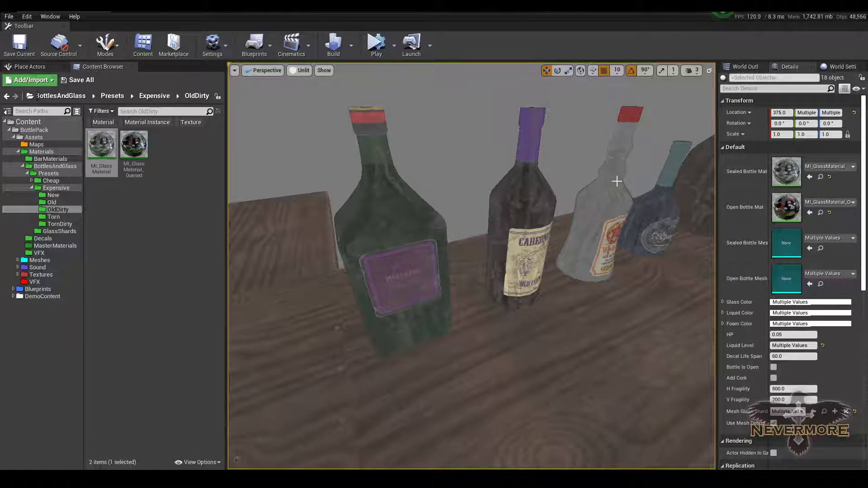
right_click_drag(617, 181, 561, 194)
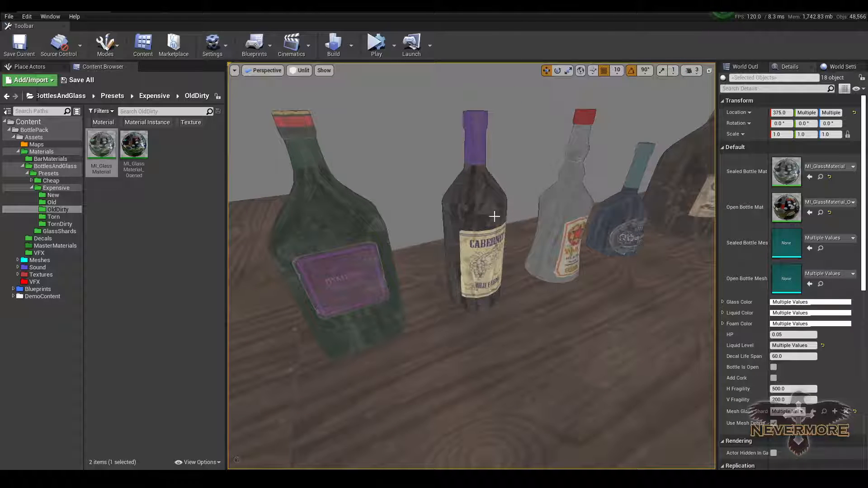
key("alt+4")
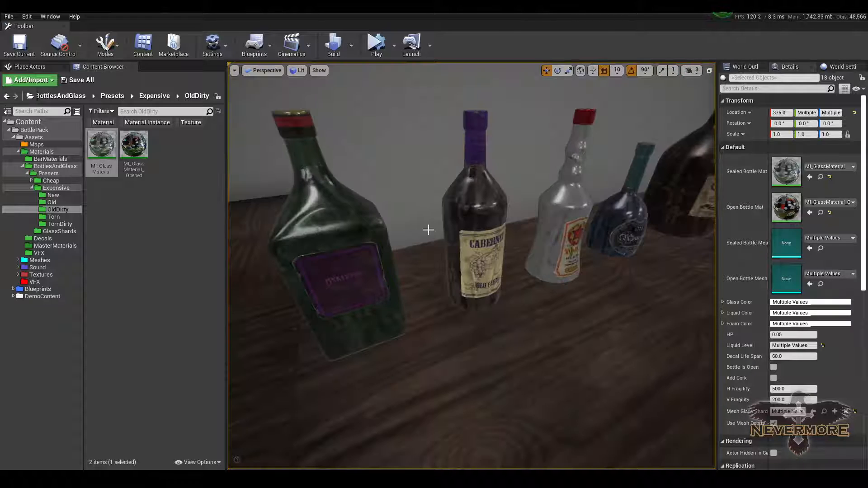
Step: Examine the OldDirty glass on the first bottles of the counter in Lit mode, close up and from farther away
right_click_drag(428, 229, 406, 230)
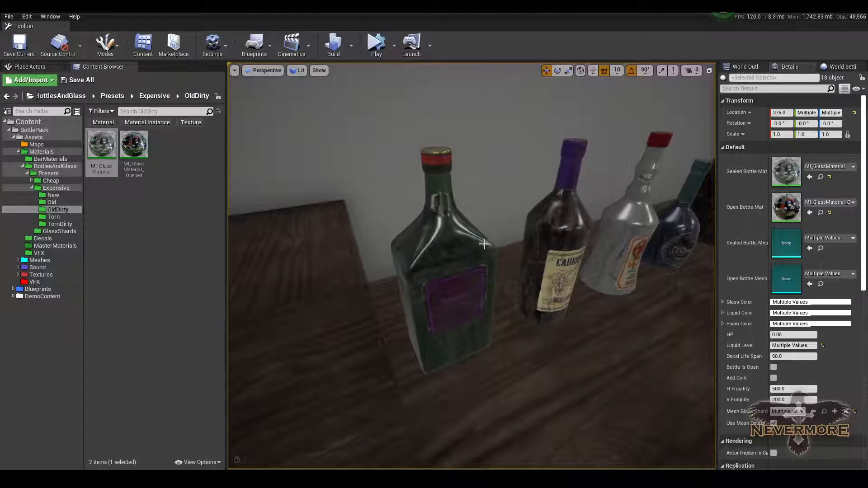
mouse_move(446, 248)
right_mouse_down()
mouse_move(430, 271)
mouse_move(456, 240)
right_mouse_up()
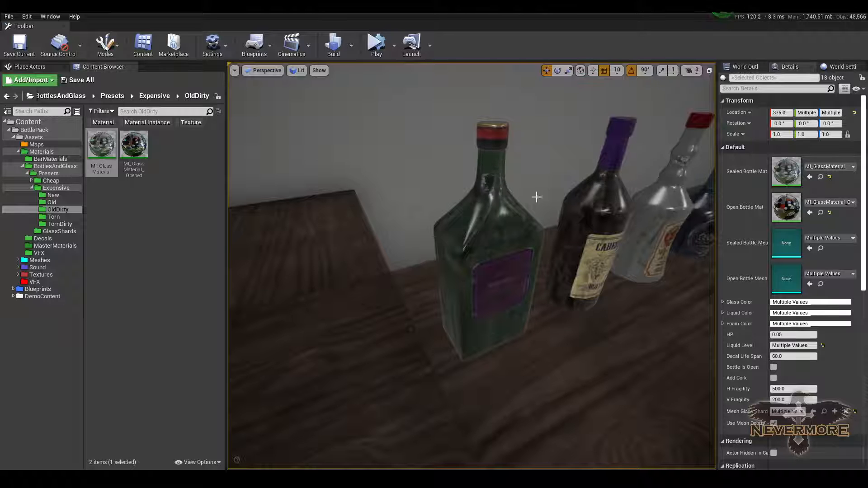
right_click_drag(536, 198, 310, 175)
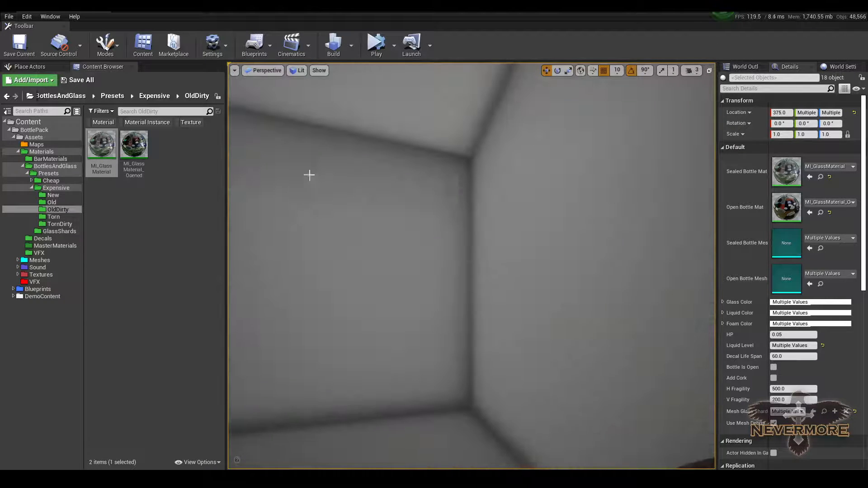
right_click_drag(363, 157, 339, 199)
right_click_drag(443, 289, 422, 276)
right_click_drag(473, 266, 205, 339)
right_click_drag(375, 271, 372, 310)
scroll(413, 276, "up", 5)
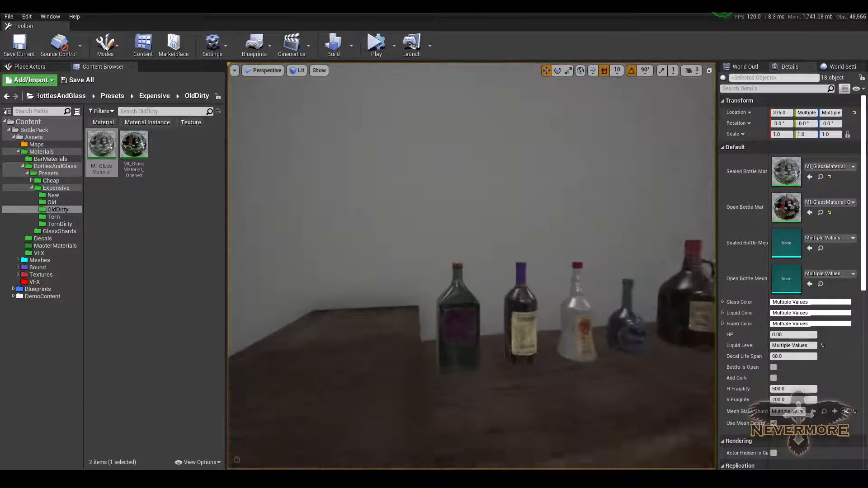
right_click_drag(430, 271, 412, 337)
left_click_drag(430, 272, 425, 312)
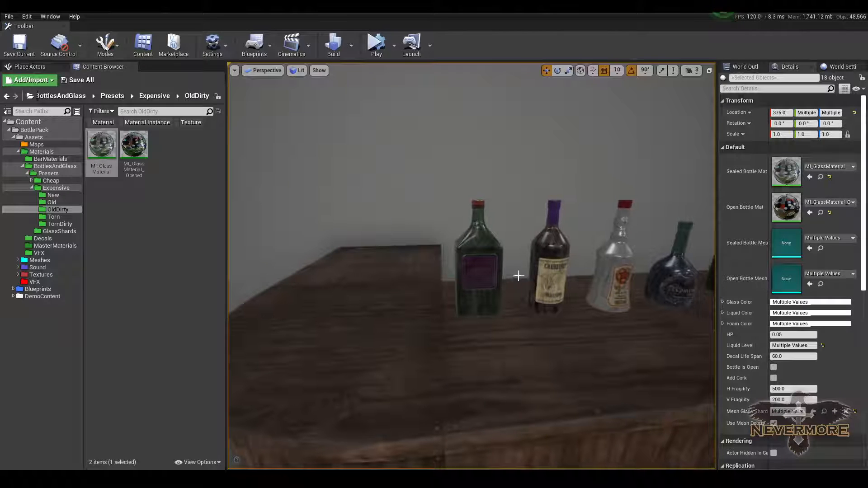
right_click_drag(513, 276, 550, 276)
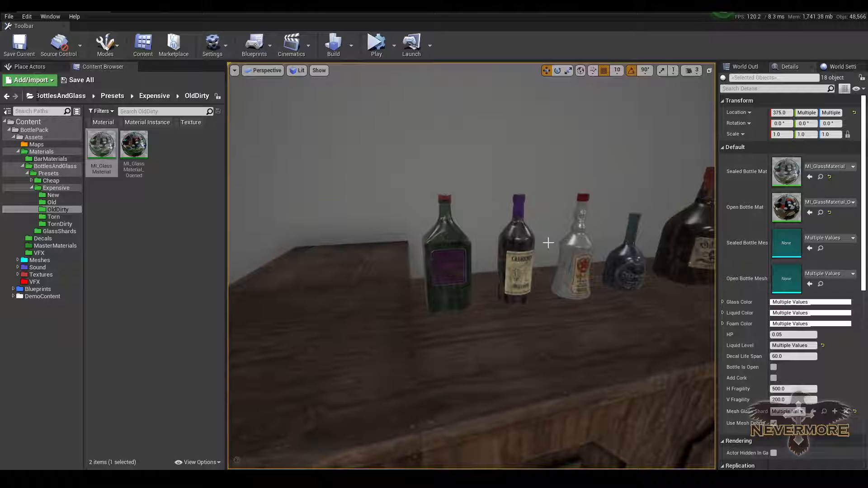
Step: Examine the OldDirty glass and labels of the green bottle and the Cabernet bottle from several angles and distances
right_click_drag(501, 255, 459, 251)
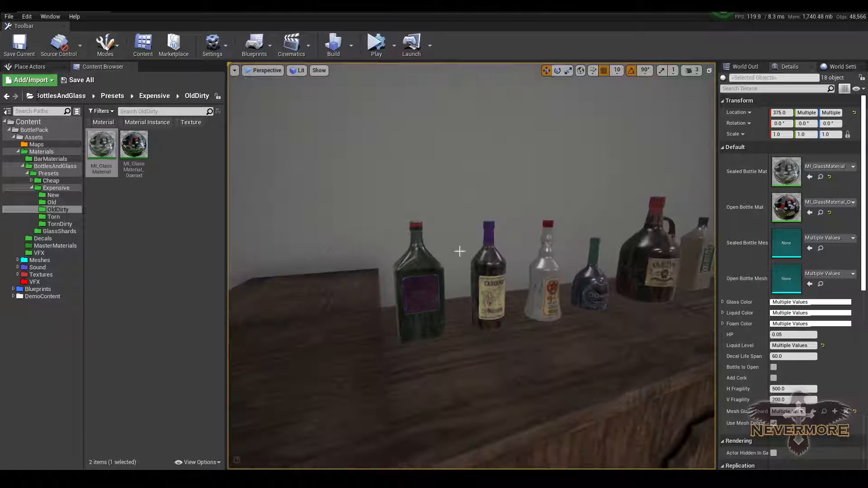
right_click_drag(407, 269, 482, 262)
right_click_drag(426, 296, 468, 244)
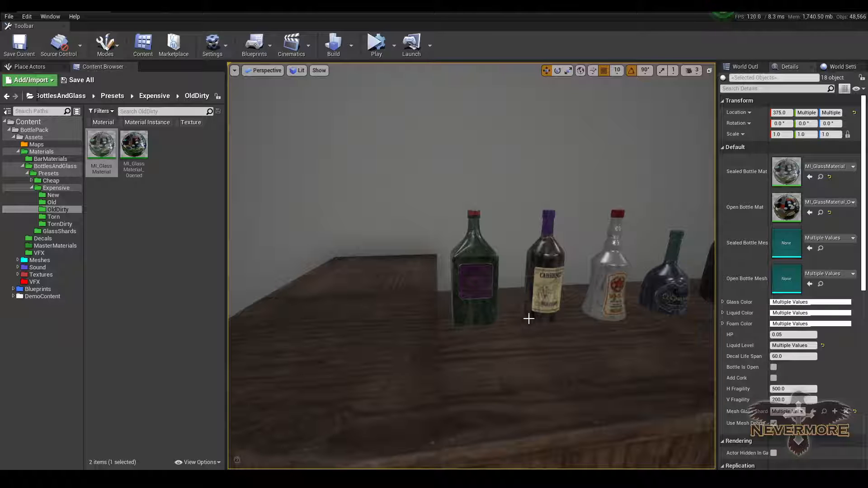
right_click_drag(535, 306, 519, 333)
left_click_drag(519, 333, 521, 288)
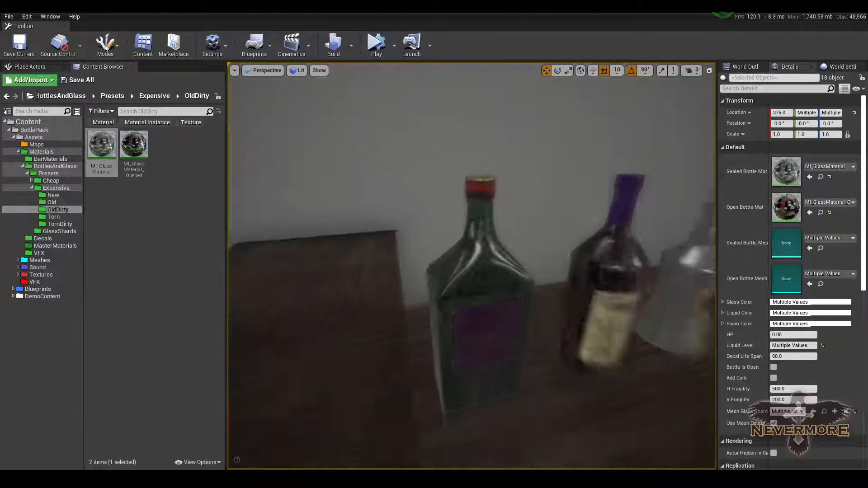
right_click_drag(468, 302, 494, 294)
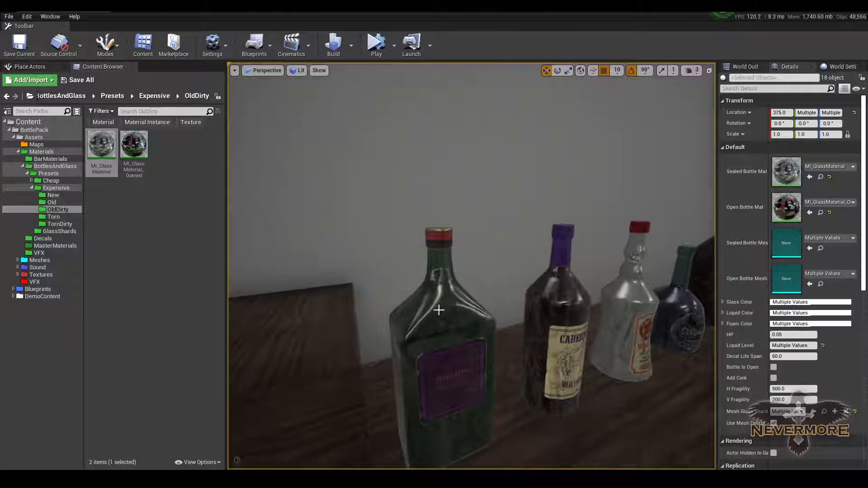
right_click_drag(439, 310, 471, 300)
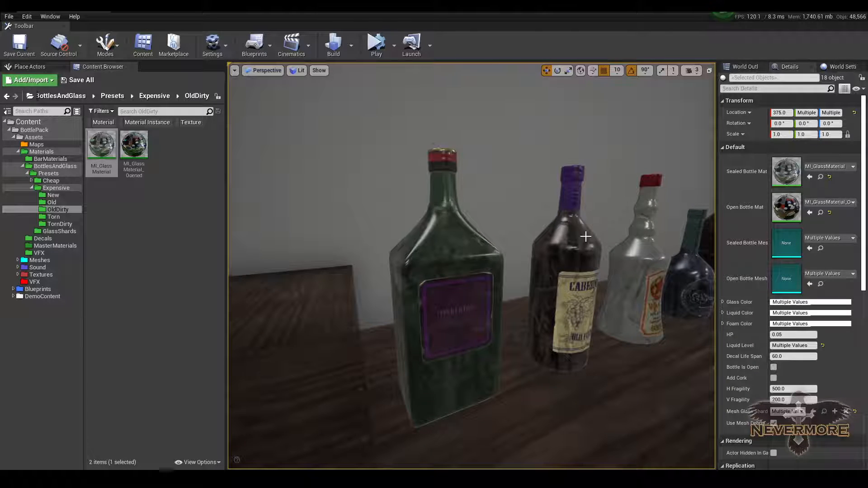
right_click_drag(586, 237, 562, 259)
left_click_drag(562, 260, 523, 289)
right_click_drag(523, 289, 533, 300)
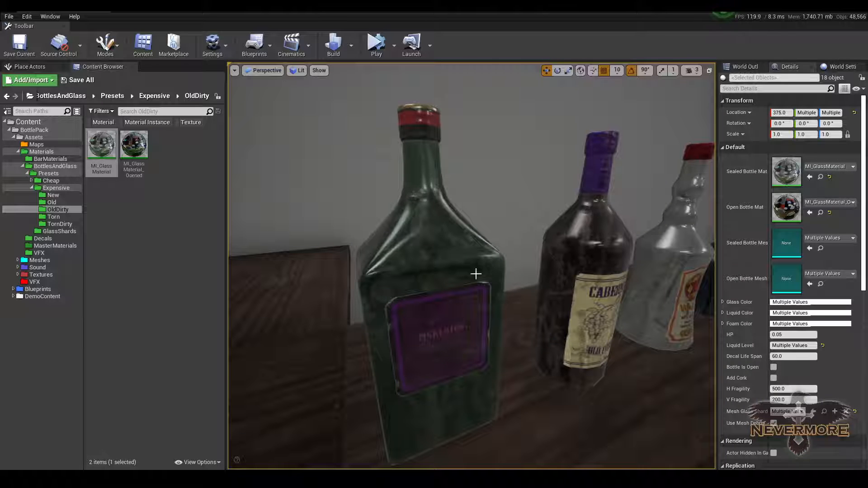
right_click_drag(608, 265, 379, 228)
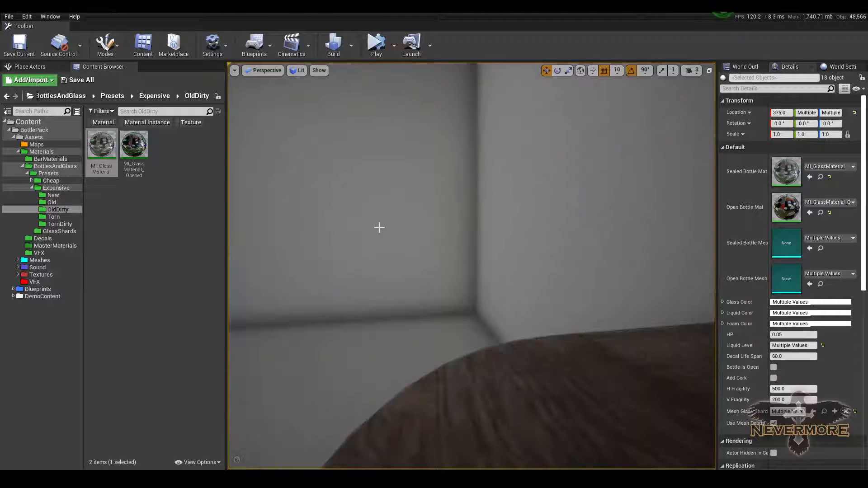
right_click_drag(433, 267, 493, 309)
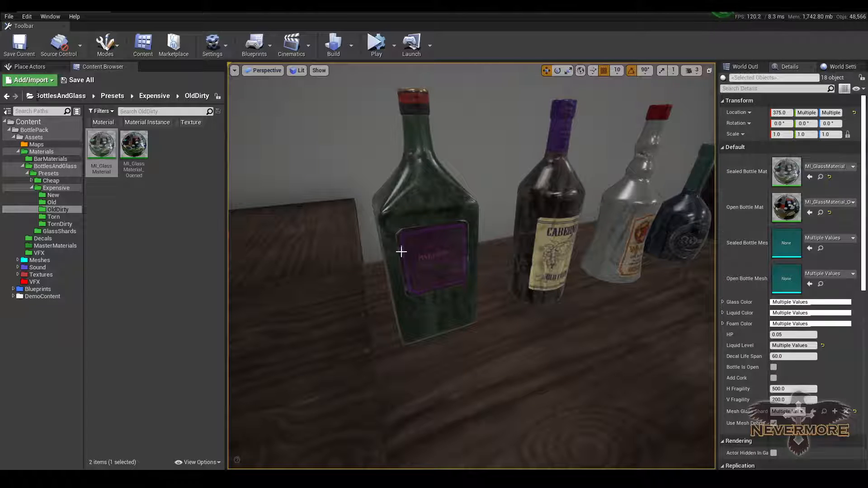
Step: Open the OldDirty MI_GlassMaterial instance beside the green bottle and find its Roughness parameter
double_click(104, 143)
left_click_drag(714, 23, 753, 11)
right_click_drag(430, 333, 450, 320)
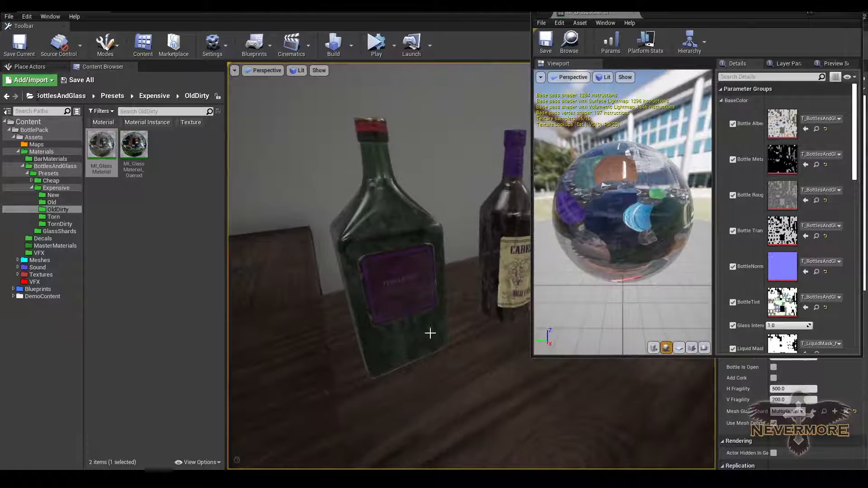
right_click_drag(442, 360, 434, 310)
scroll(798, 265, "down", 5)
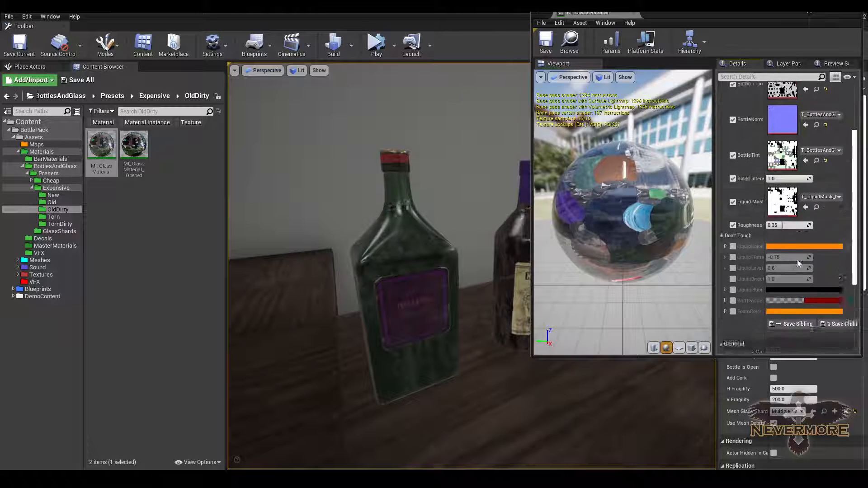
scroll(783, 172, "up", 2)
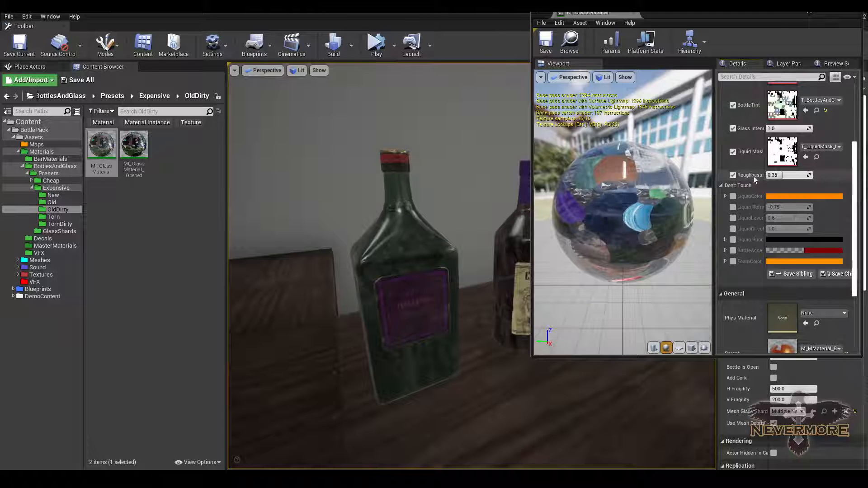
Step: Try a Roughness of 0 on the OldDirty glass material, then reset it to its default and close the instance
left_click(778, 175)
type("0")
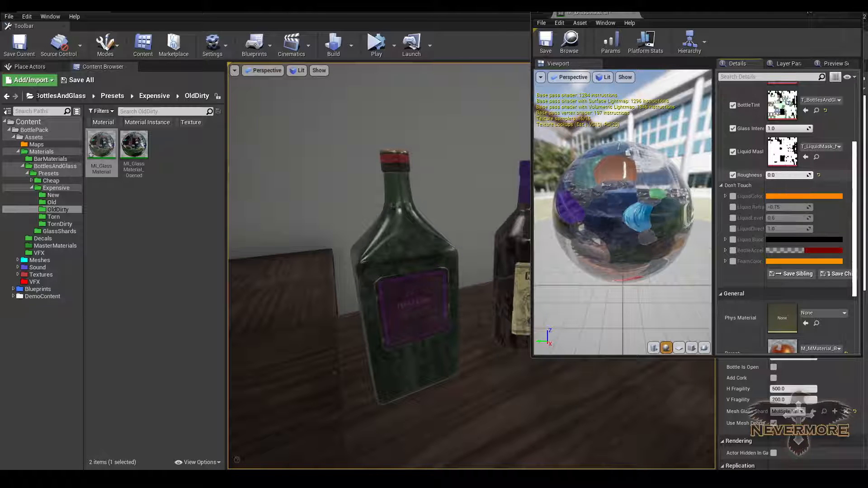
key("Return")
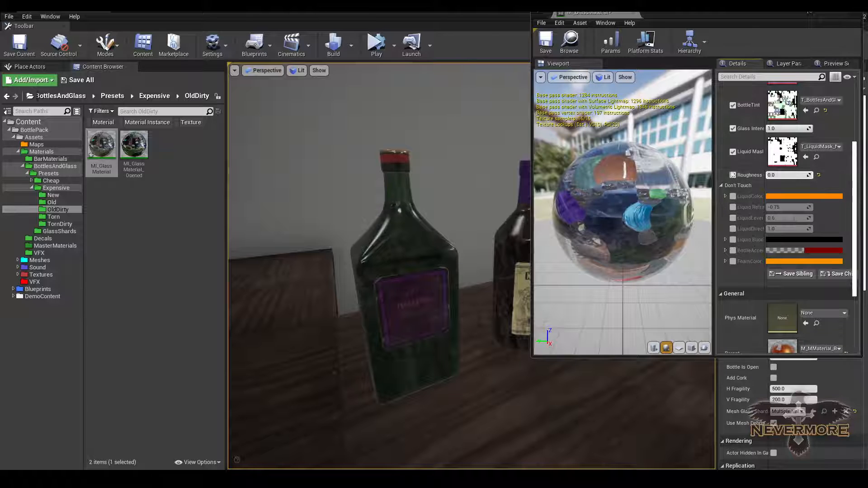
left_click(818, 176)
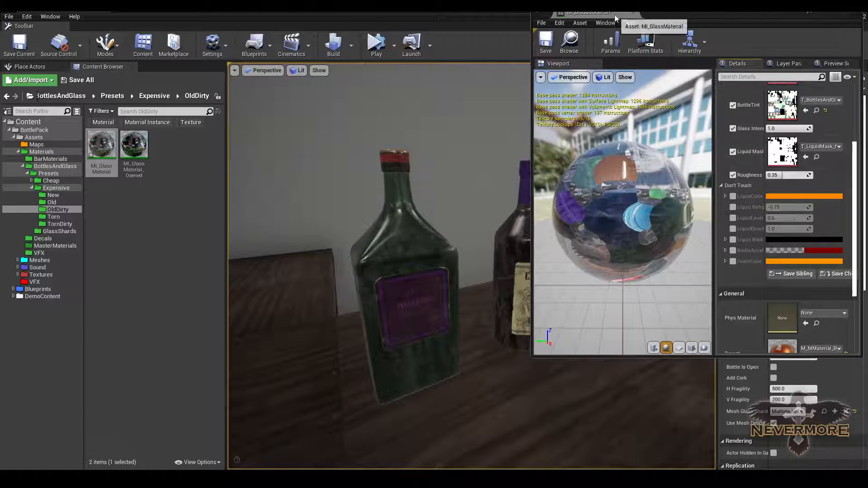
left_click(633, 13)
Step: Set the sealed bottle material of the selected bottles to MI_GlassMaterial from the Expensive Torn presets
left_click(53, 217)
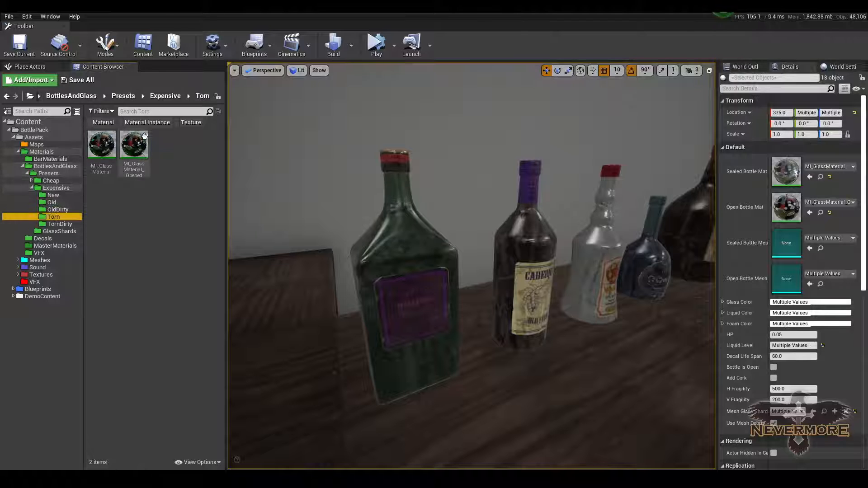
left_click_drag(102, 145, 789, 170)
right_click_drag(582, 258, 412, 330)
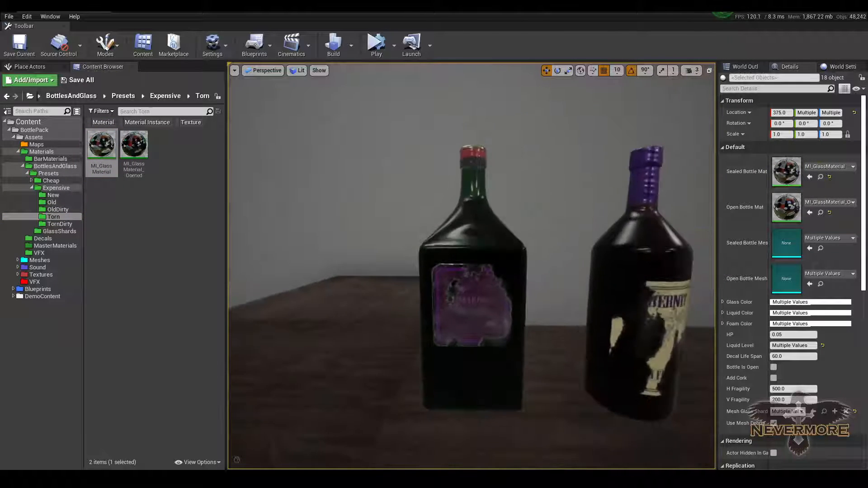
Step: Examine the torn labels along the row of bottles, ending at the green bottle and the Cabernet bottle
middle_click_drag(507, 306, 678, 384)
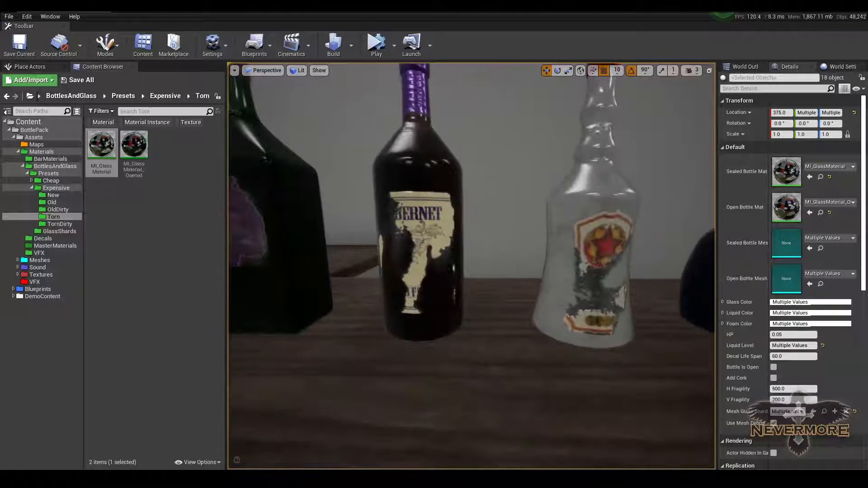
scroll(411, 240, "up", 3)
scroll(411, 239, "down", 3)
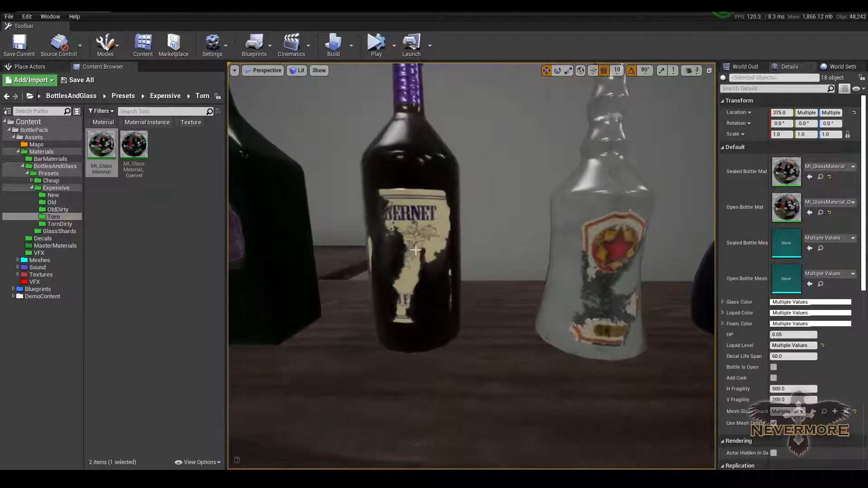
middle_click_drag(411, 240, 620, 256)
scroll(502, 246, "down", 2)
middle_click_drag(502, 246, 696, 273)
scroll(548, 273, "up", 2)
middle_click_drag(566, 259, 646, 259)
middle_click_drag(552, 275, 678, 308)
scroll(552, 276, "up", 2)
scroll(548, 277, "up", 1)
right_click_drag(244, 244, 308, 235)
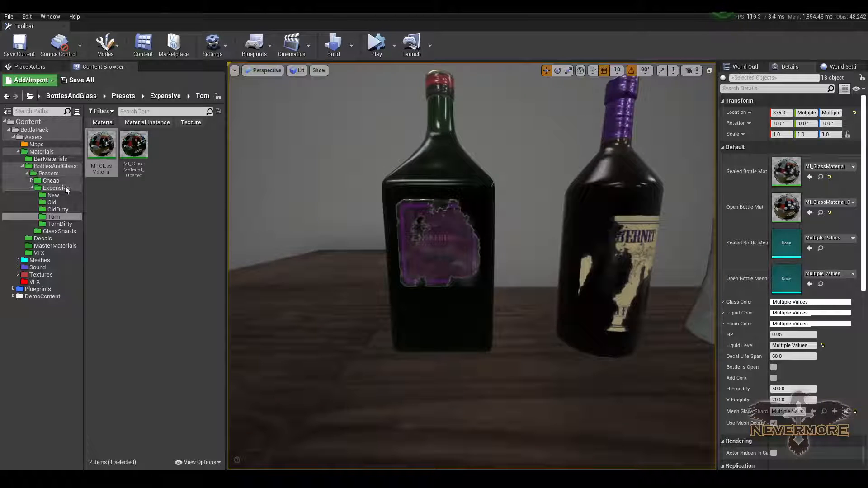
Step: Set the sealed bottle material of the selected bottles to MI_GlassMaterial from the Expensive TornDirty presets
left_click(59, 224)
left_click_drag(101, 144, 786, 171)
mouse_move(488, 256)
right_mouse_down()
mouse_move(466, 283)
mouse_move(587, 256)
mouse_move(665, 271)
mouse_move(472, 268)
mouse_move(479, 257)
right_mouse_up()
Step: Examine the dirty glass and torn labels of the TornDirty preset along the row, returning to the first bottles
key("d")
key("s")
key("d")
key("d")
mouse_move(580, 258)
right_mouse_down()
mouse_move(580, 266)
mouse_move(588, 259)
mouse_move(573, 266)
mouse_move(610, 266)
mouse_move(583, 264)
right_mouse_up()
key("d")
key("d")
key("d")
key("s")
key("a")
right_click_drag(231, 263, 347, 242)
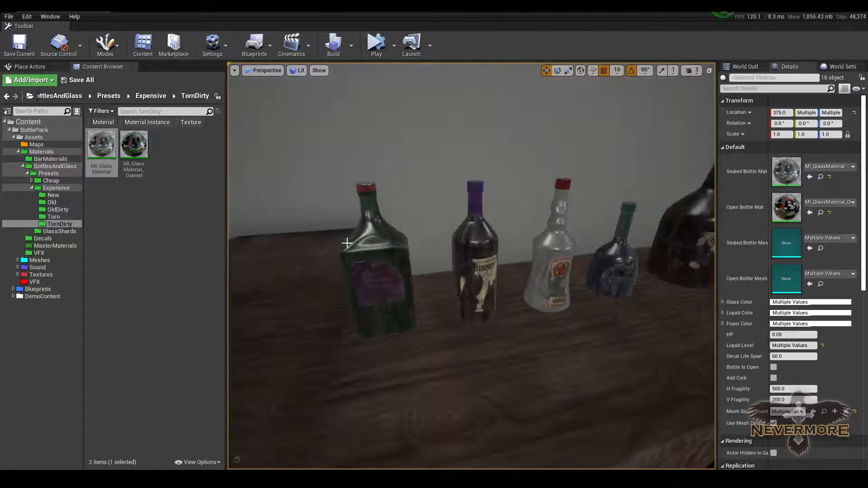
Step: Open the TornDirty MI_GlassMaterial instance, try a Roughness of 0 on the green bottle, and reset it to its default
double_click(102, 144)
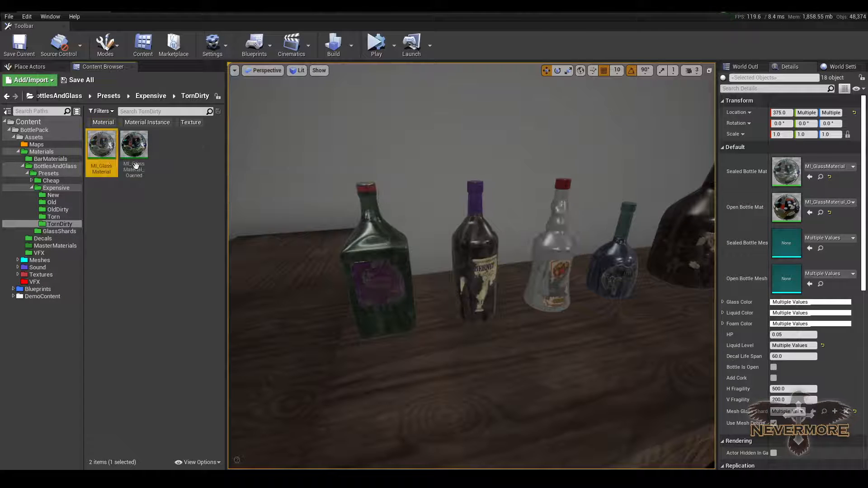
scroll(750, 346, "down", 5)
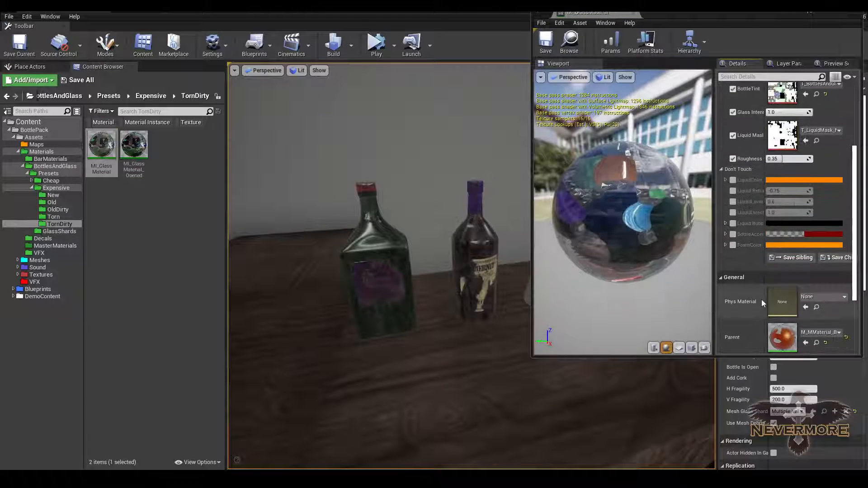
right_click_drag(402, 252, 401, 252)
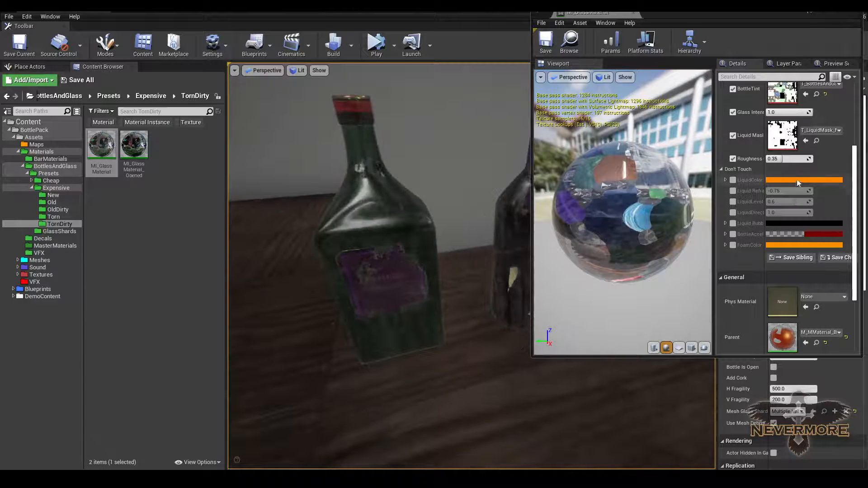
left_click_drag(780, 159, 766, 158)
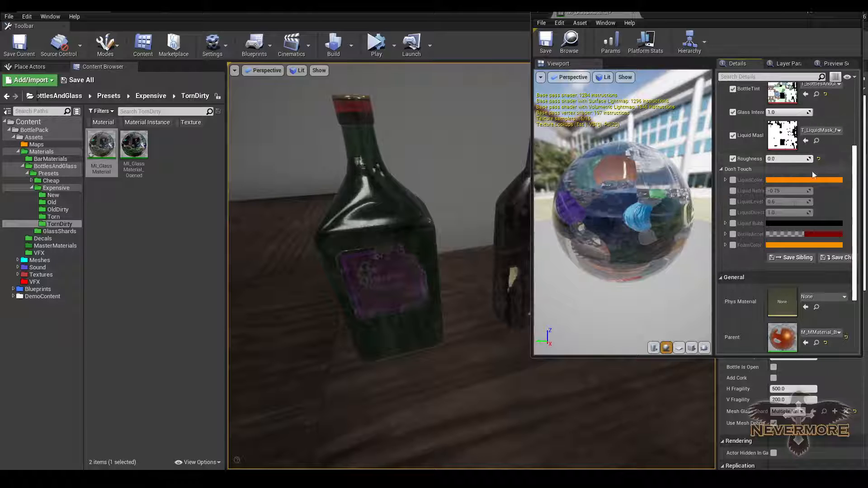
left_click(819, 159)
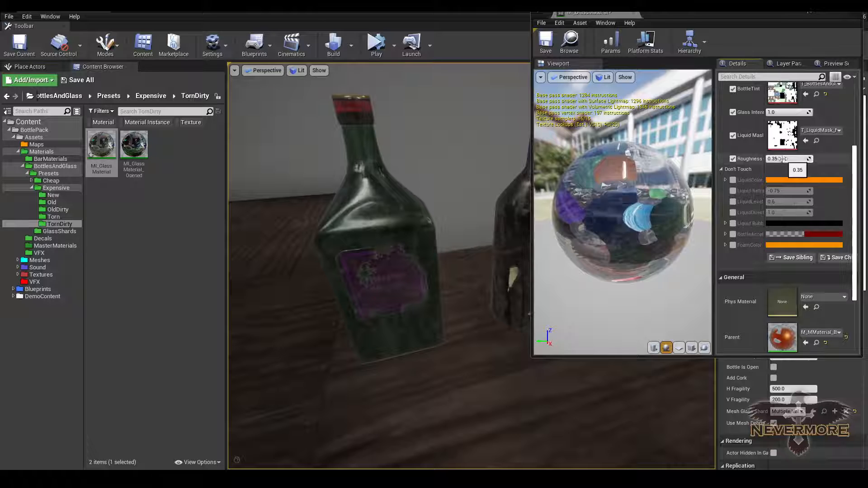
Step: Try a higher Roughness on the TornDirty glass, reset it to its default, and close the material instance
left_click_drag(782, 158, 813, 159)
right_click_drag(497, 213, 399, 182)
left_click(818, 158)
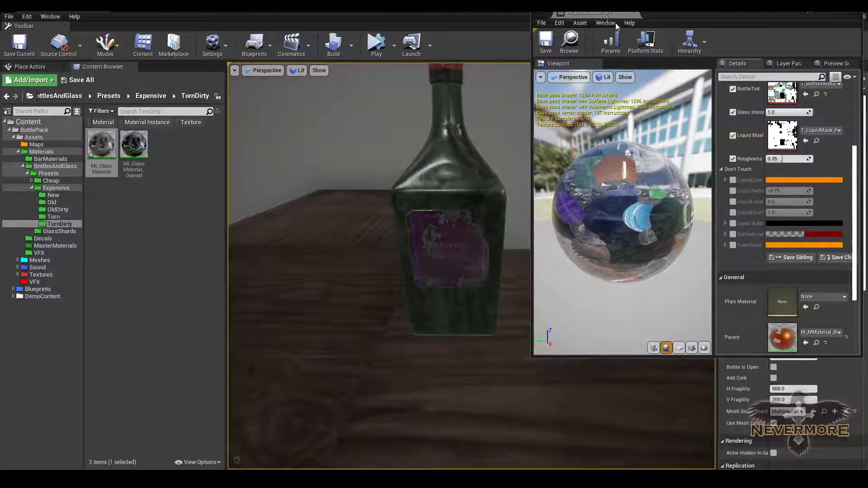
middle_click(603, 12)
Step: Set the sealed bottle material of the selected bottles back to MI_GlassMaterial from the Expensive New presets
right_click_drag(514, 223, 555, 253)
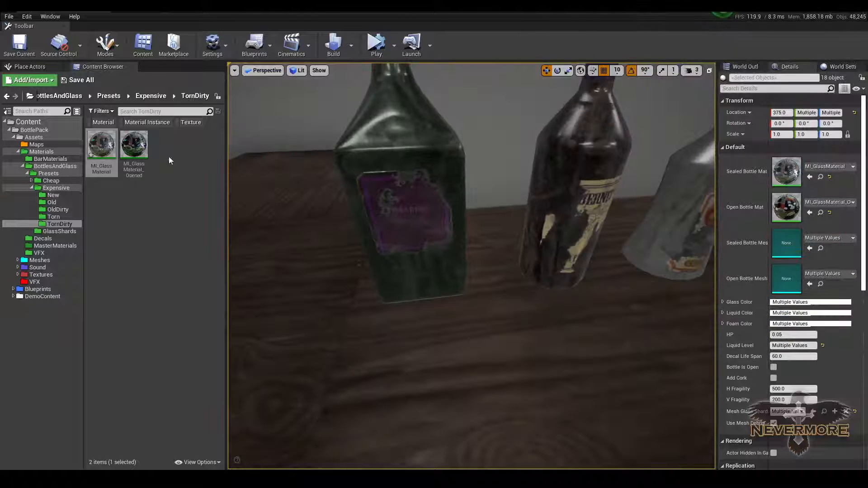
left_click(53, 195)
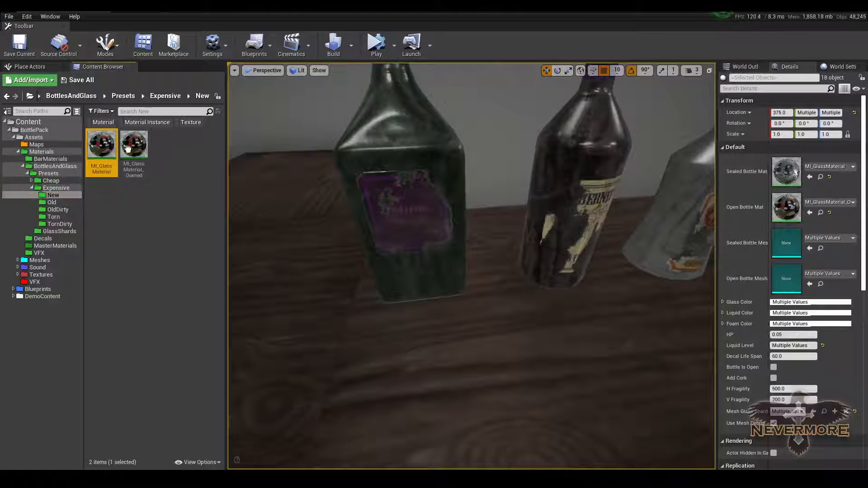
left_click_drag(128, 149, 788, 174)
right_click_drag(492, 244, 502, 199)
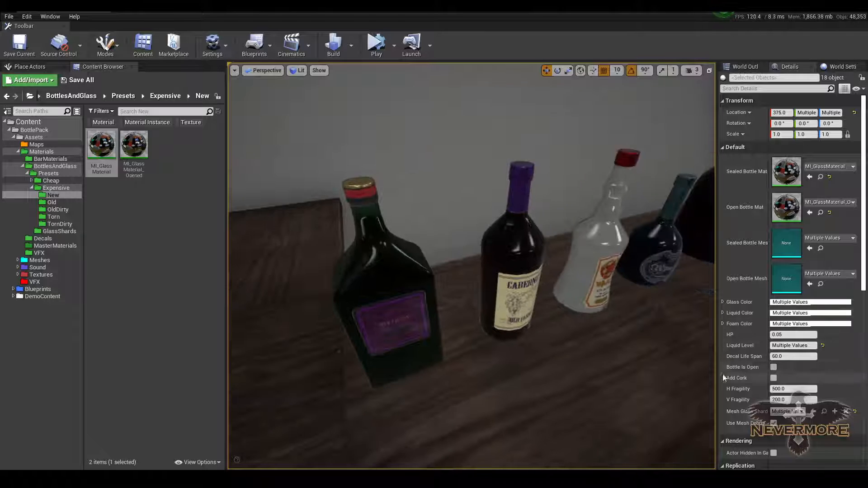
Step: Enable Bottle Is Open for the selected bottles and start simulating the level
left_click(773, 368)
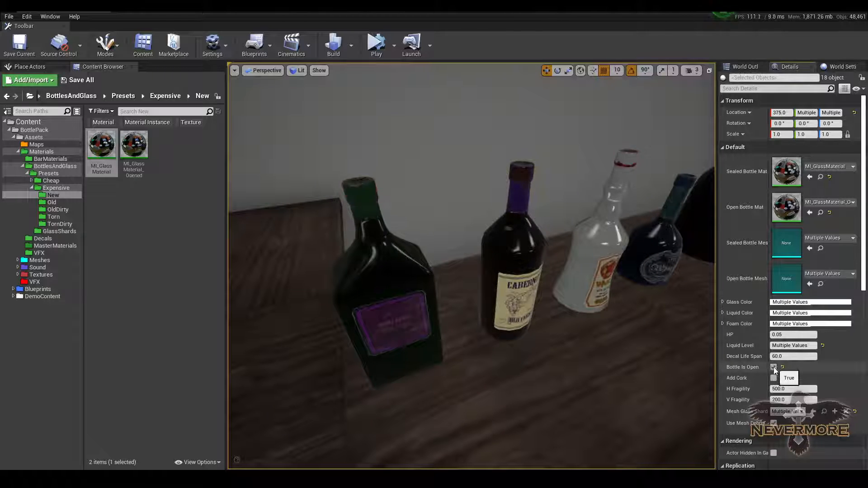
right_click_drag(561, 326, 431, 272)
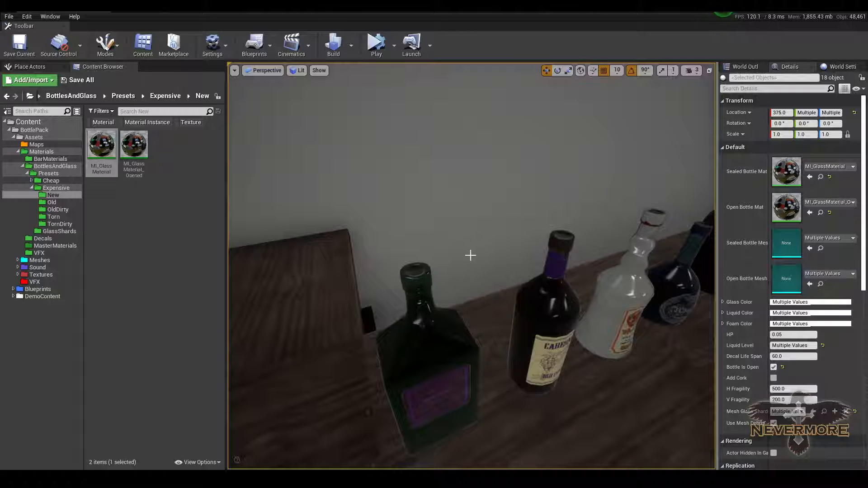
key("alt+s")
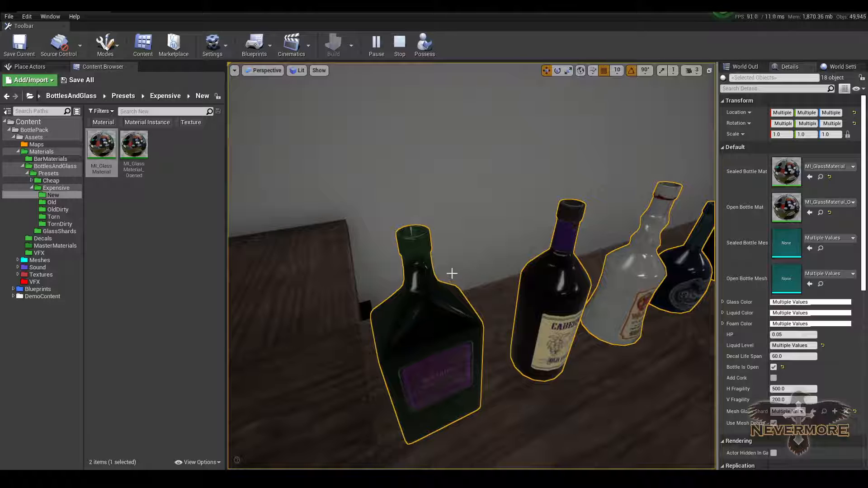
Step: Inspect the open bottle necks along the counter during the simulation, selecting the large handled bottle on the way
middle_click_drag(448, 288, 430, 275)
right_click_drag(430, 276, 576, 261)
right_click_drag(507, 206, 510, 290)
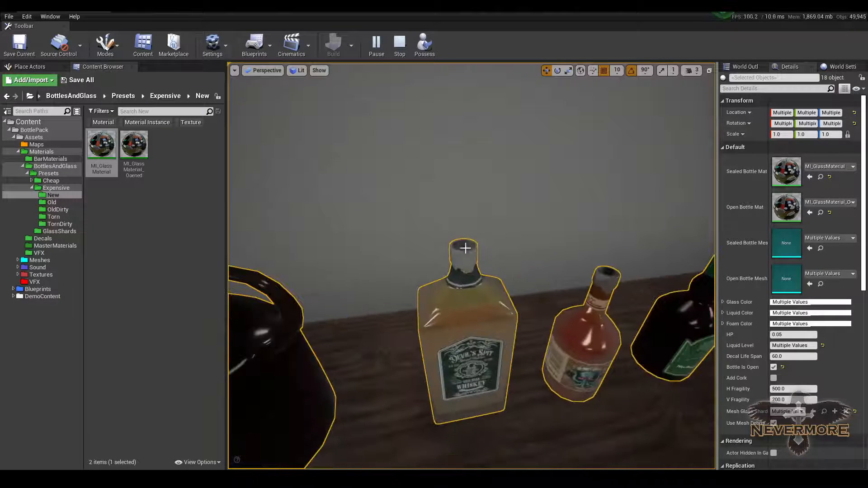
right_click_drag(465, 248, 628, 256)
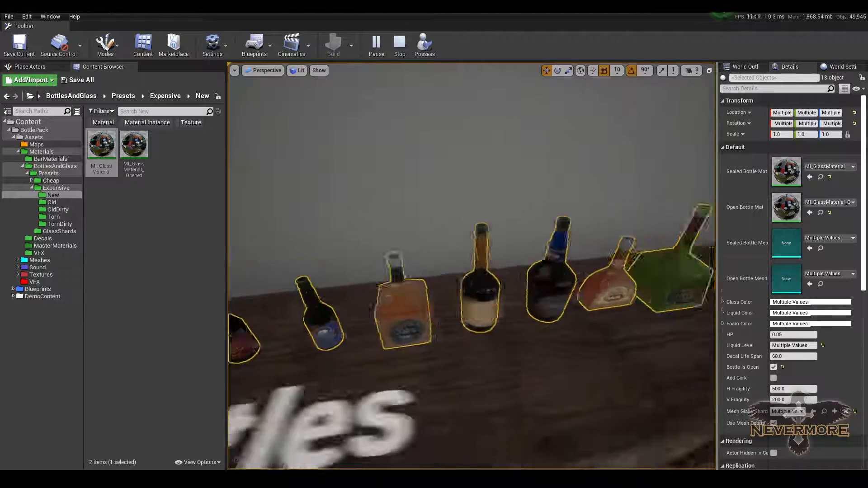
right_click_drag(472, 266, 380, 266)
left_click(336, 290)
right_click_drag(336, 291, 267, 293)
right_click_drag(605, 302, 656, 303)
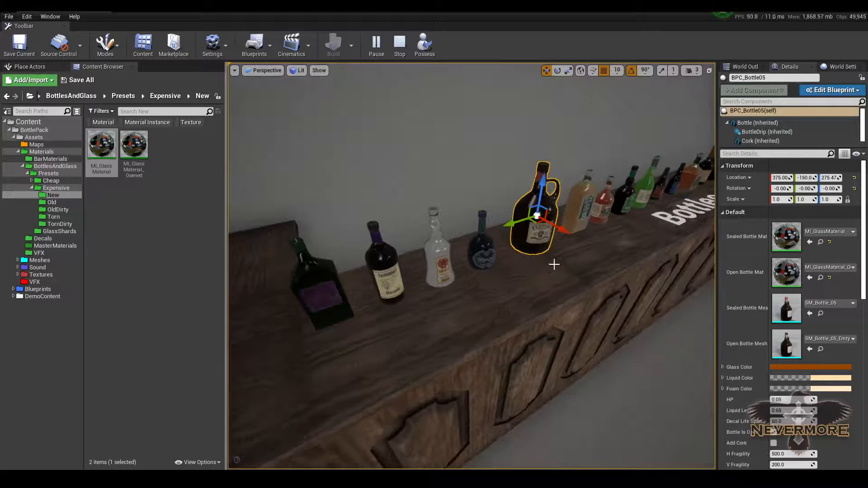
Step: Stop the simulation and disable Bottle Is Open for the selected bottles
key("Escape")
right_click_drag(523, 293, 438, 298)
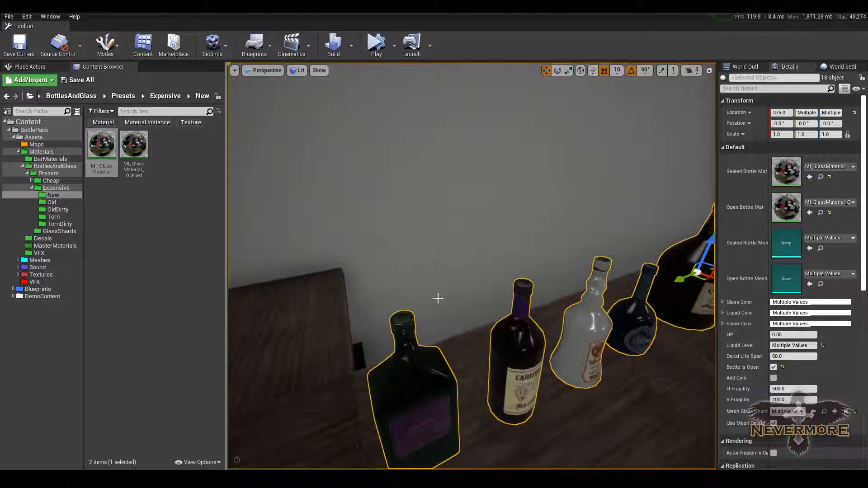
left_click(773, 367)
right_click_drag(606, 385, 611, 376)
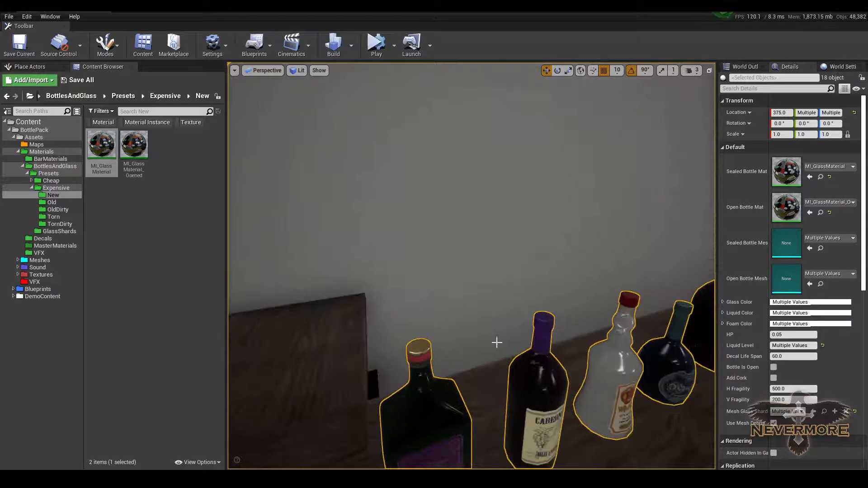
Step: Show the frame rate in the viewport while viewing the selected row of sealed bottles from its end
right_click_drag(496, 342, 531, 323)
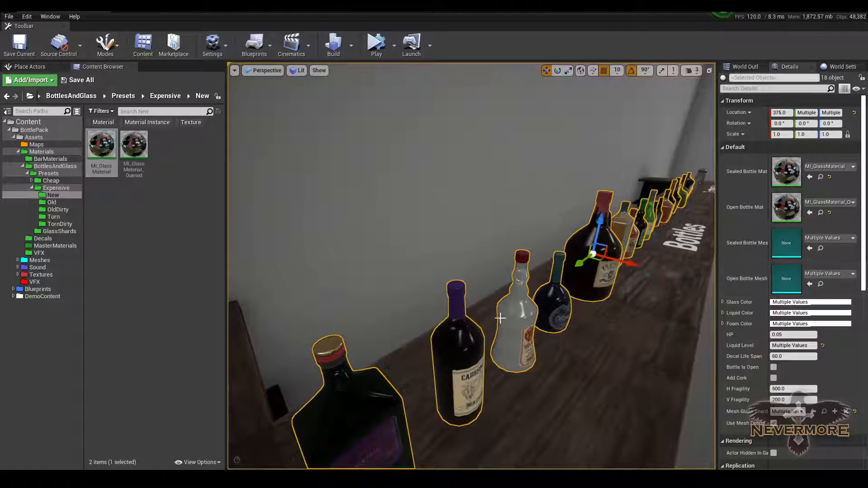
right_click_drag(500, 310, 538, 319)
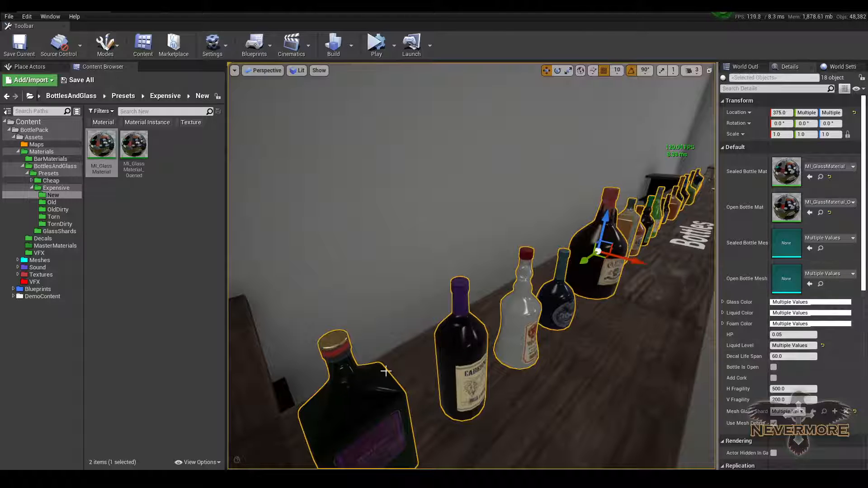
right_click_drag(386, 371, 402, 347)
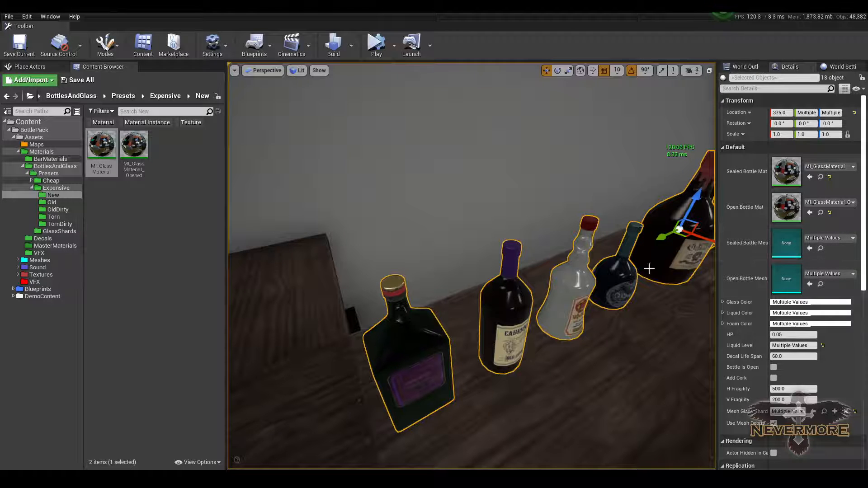
Step: Select the green square-shouldered bottle at the near end of the row and start simulating the level
right_click_drag(443, 243, 488, 244)
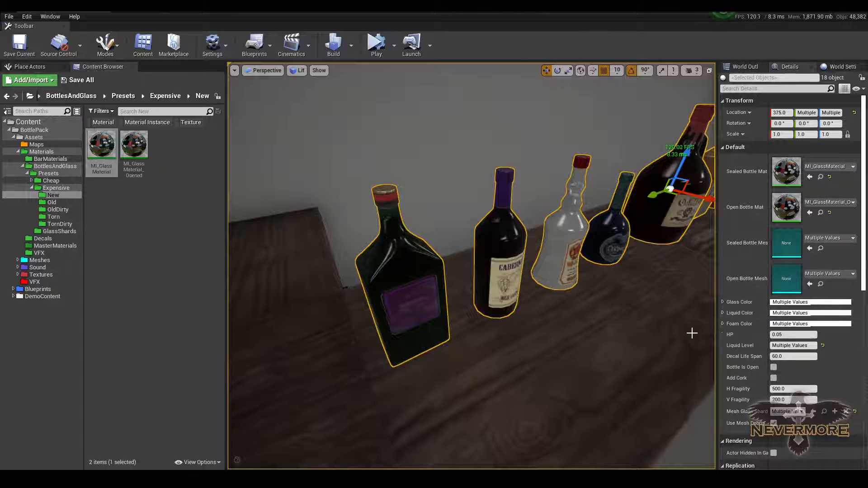
right_click_drag(434, 258, 434, 262)
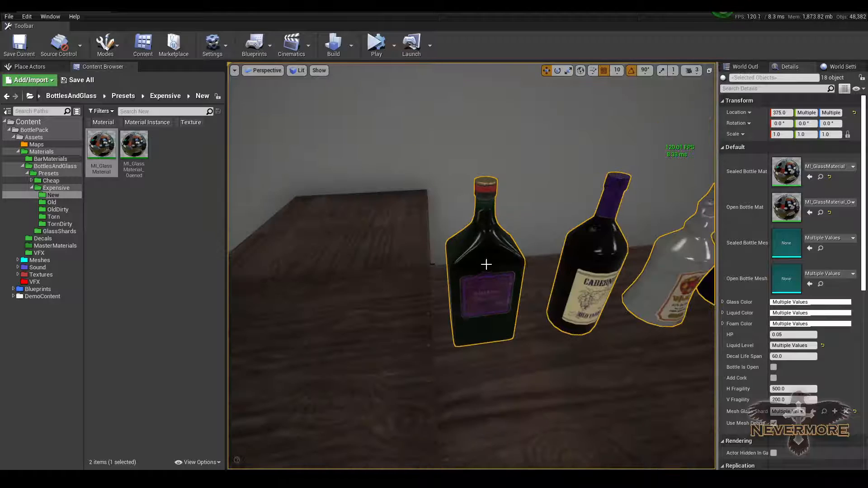
right_click_drag(487, 264, 470, 281)
left_click(466, 294)
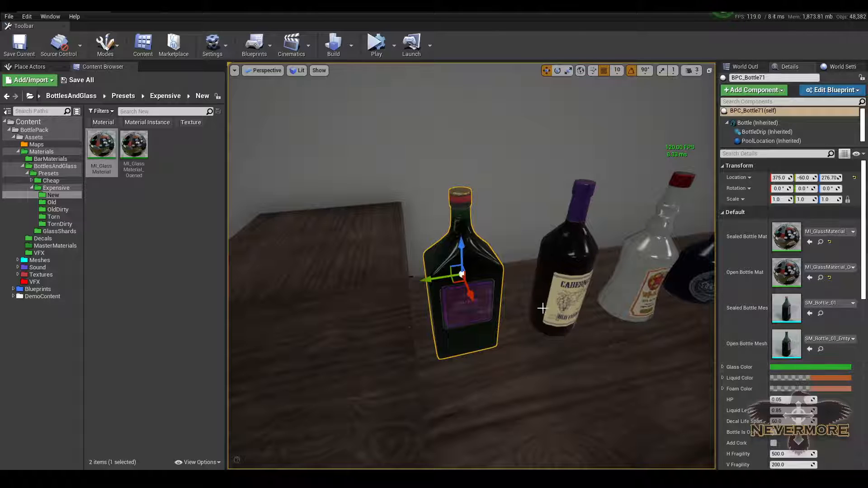
right_click_drag(542, 308, 560, 302)
key("alt+s")
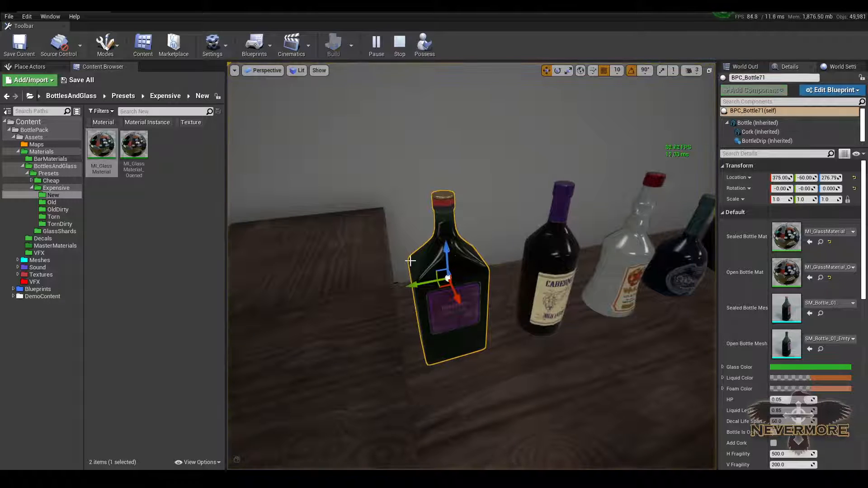
right_click_drag(411, 261, 466, 289)
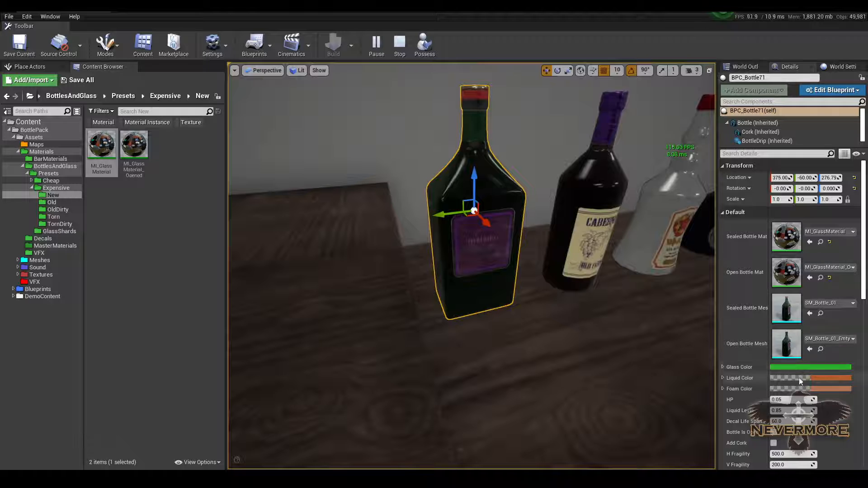
Step: Set the green bottle's glass color to a bright, fully saturated magenta during the simulation
left_click(808, 368)
left_click_drag(697, 334, 697, 261)
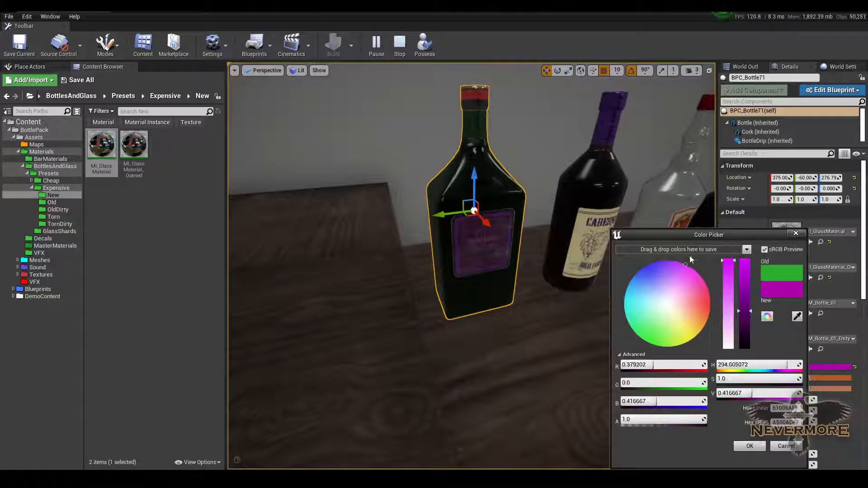
right_click_drag(587, 309, 535, 307)
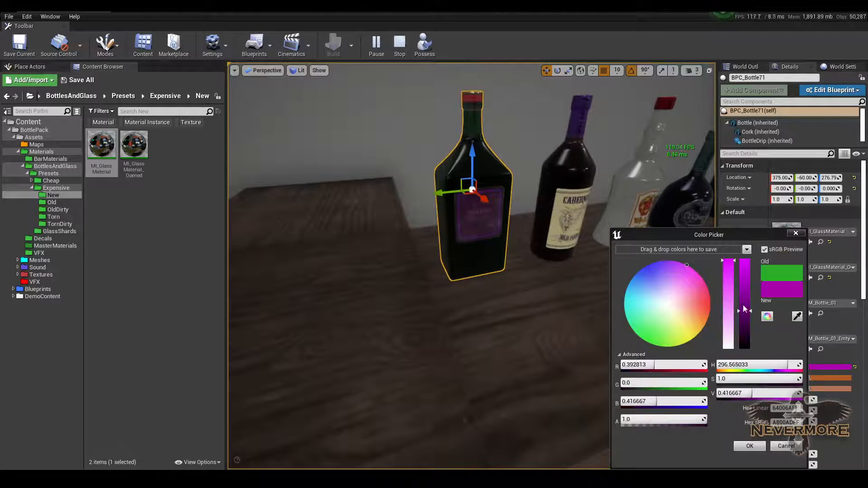
left_click_drag(742, 304, 745, 262)
left_click(749, 446)
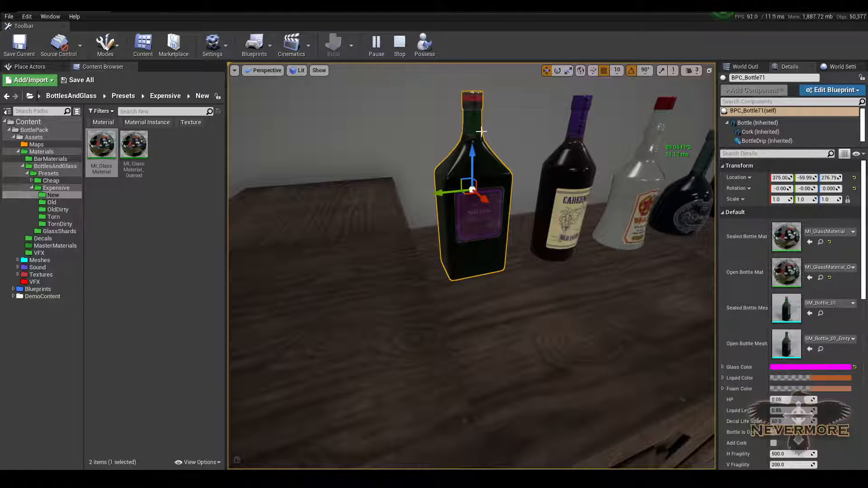
Step: Force the simulated green bottle down towards the counter's front edge to shatter it, and stop the simulation
right_click_drag(547, 265, 518, 201)
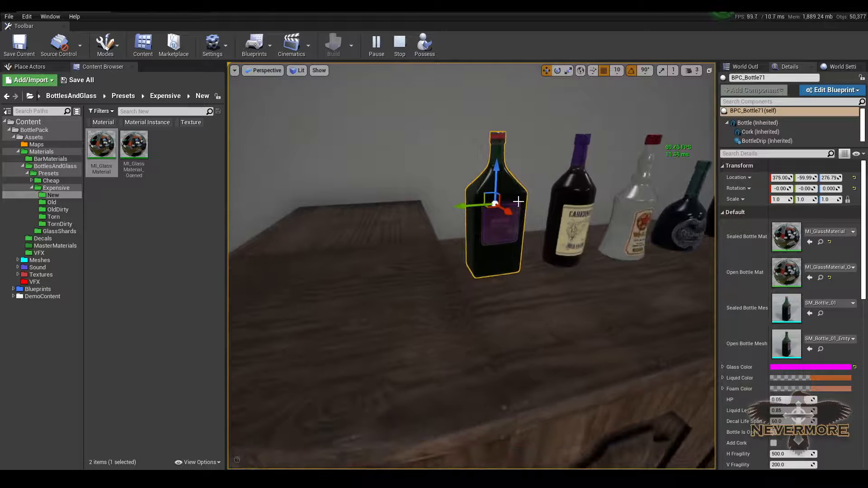
right_click_drag(543, 236, 513, 216)
left_click_drag(452, 252, 414, 372)
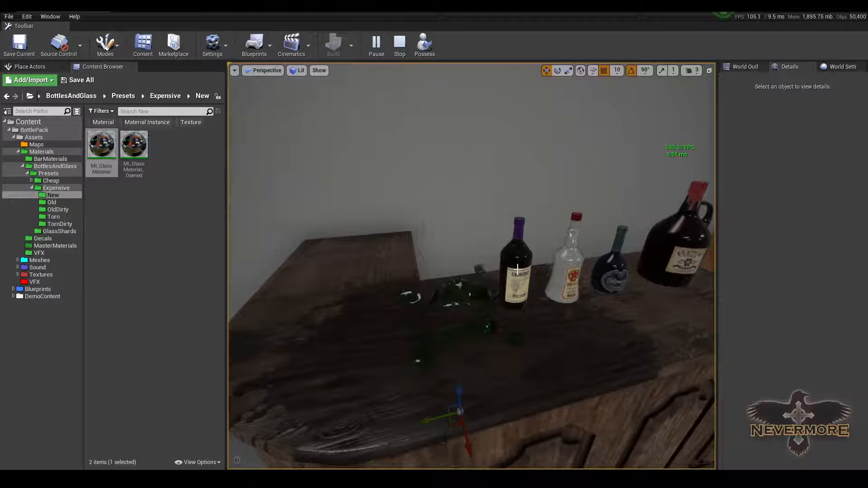
key("Escape")
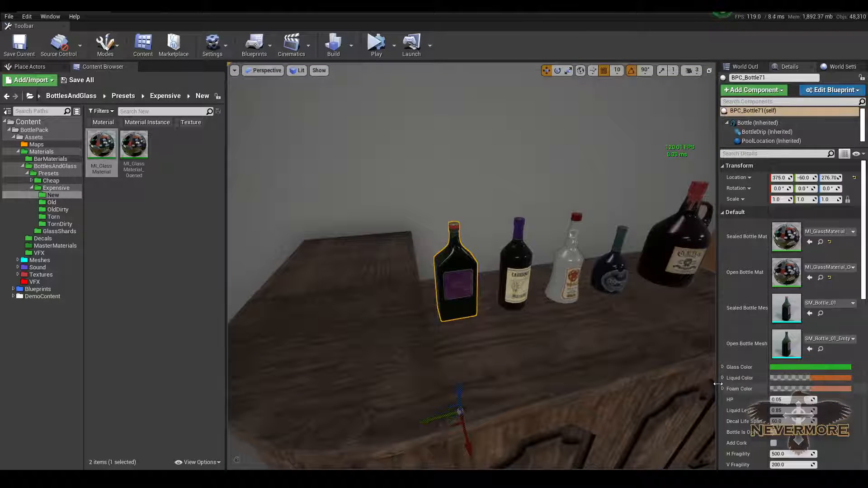
Step: Examine the green bottle and the large brown handled jug, comparing their glass and liquid color settings
right_click_drag(550, 311, 490, 343)
key("Escape")
left_click(441, 299)
key("f")
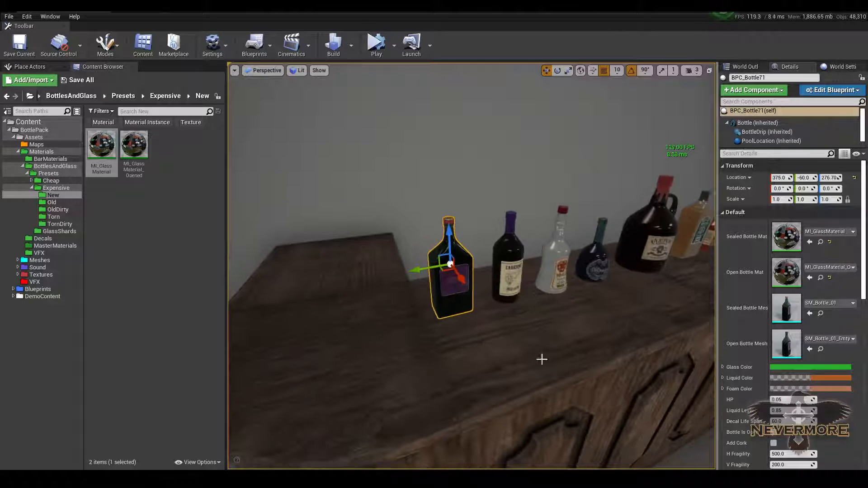
right_click_drag(507, 343, 504, 290)
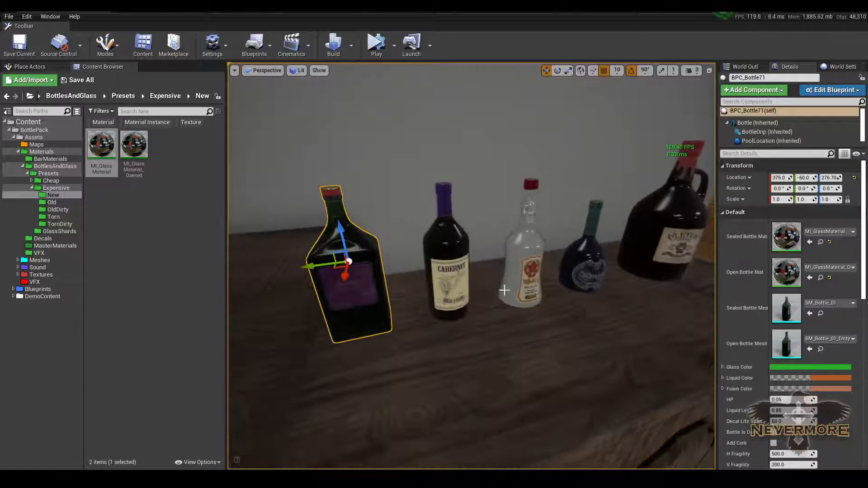
right_click_drag(568, 282, 600, 278)
left_click(588, 206)
key("f")
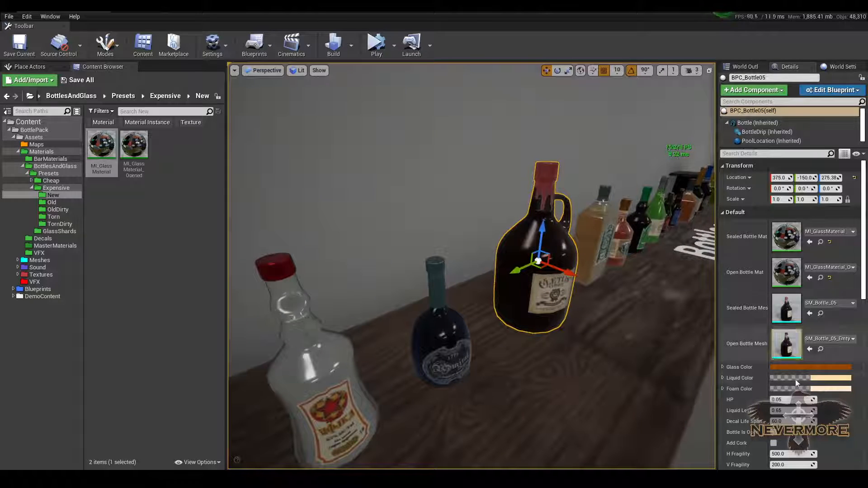
left_click_drag(633, 307, 521, 329)
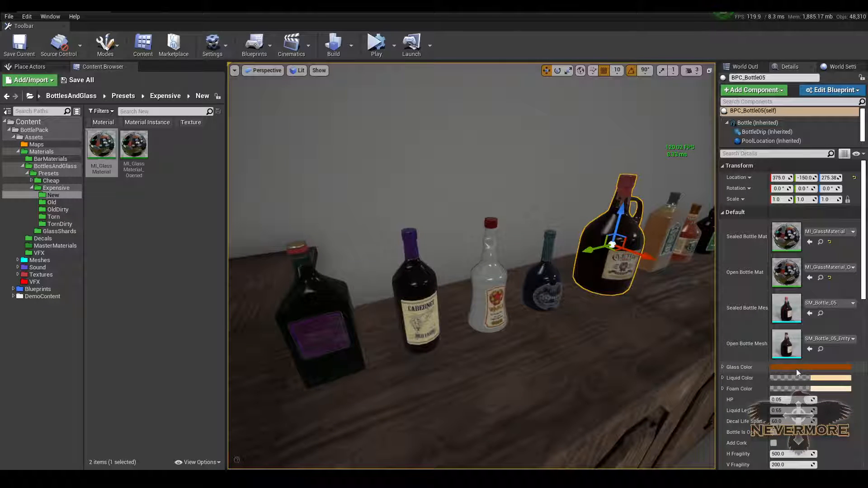
left_click_drag(462, 346, 447, 334)
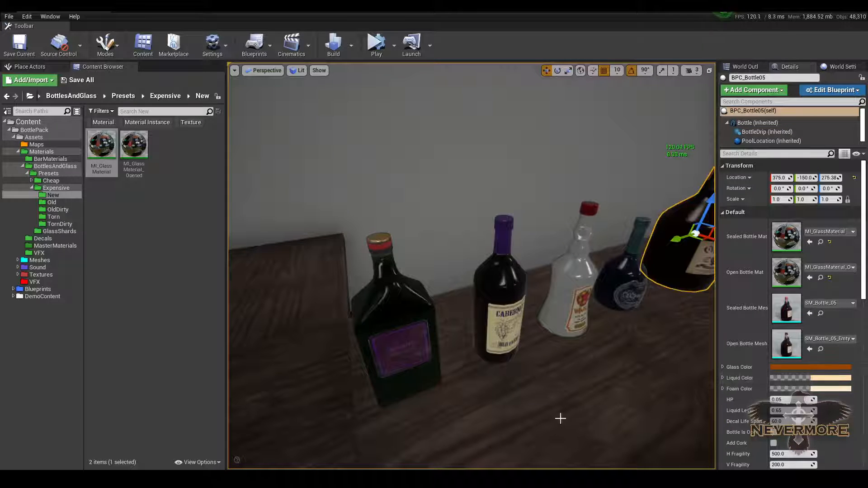
Step: Preview pure red as the liquid color of the clear vodka bottle, and discard the color change
left_click(570, 289)
key("f")
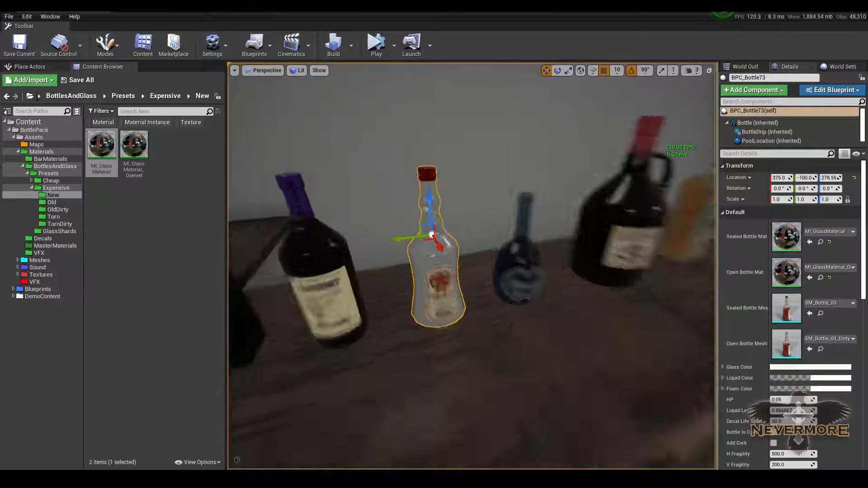
middle_click_drag(524, 318, 527, 344)
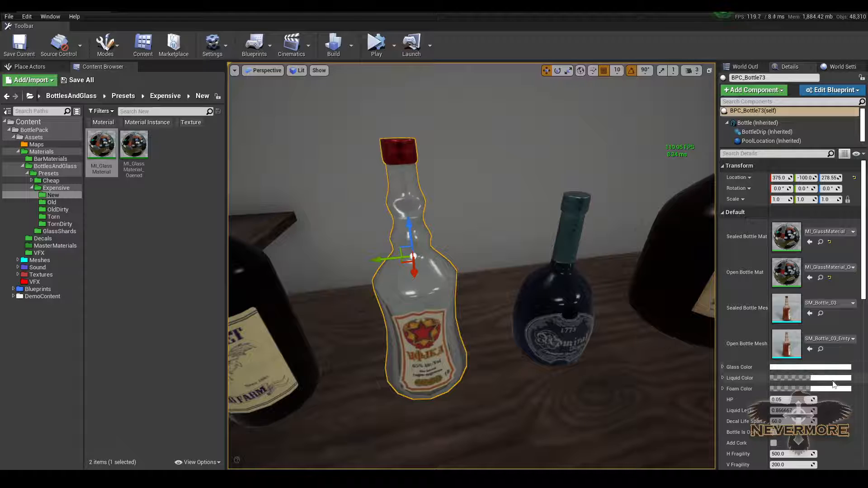
left_click(811, 377)
left_click(734, 304)
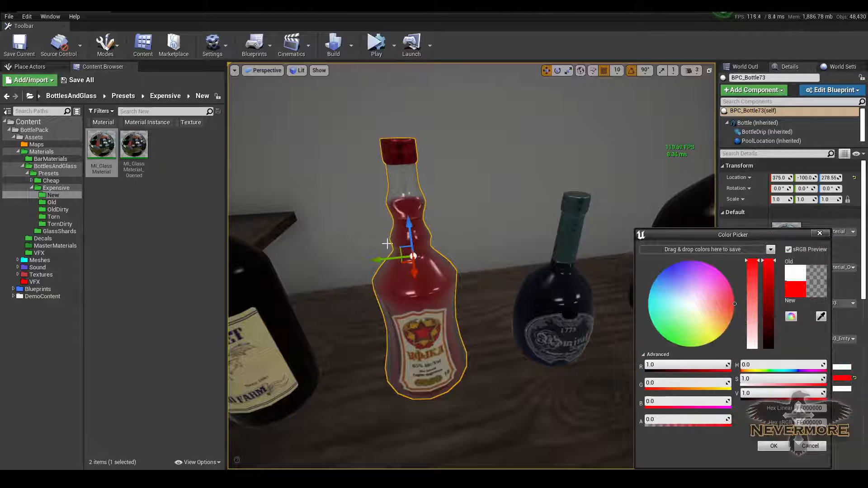
left_click(810, 445)
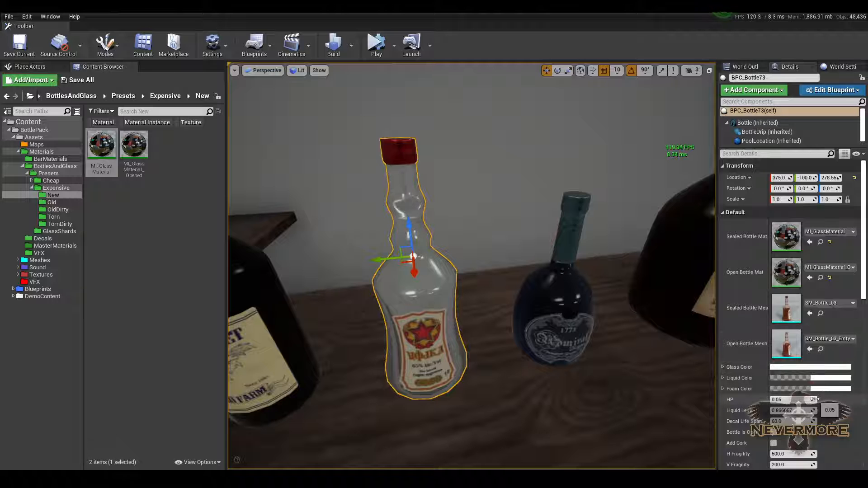
Step: Simulate the level and set the clear vodka bottle's liquid level to about 0.695
right_click_drag(452, 330, 475, 297)
scroll(520, 245, "up", 4)
scroll(548, 198, "down", 4)
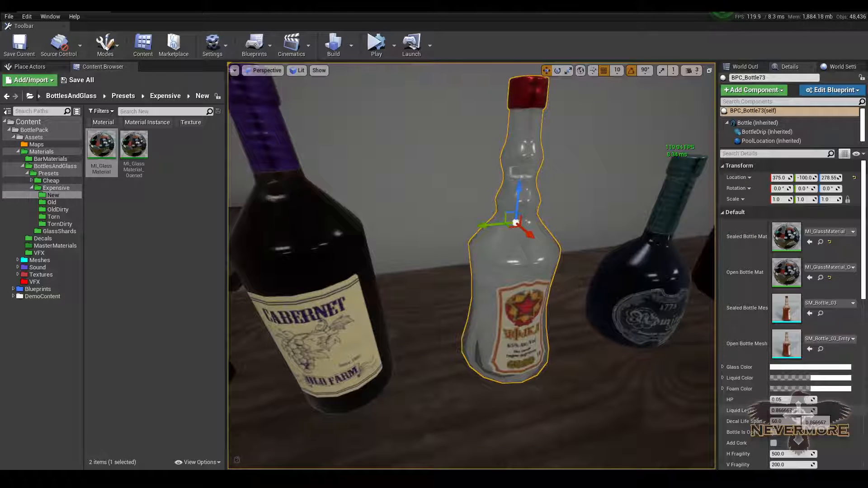
key("alt+s")
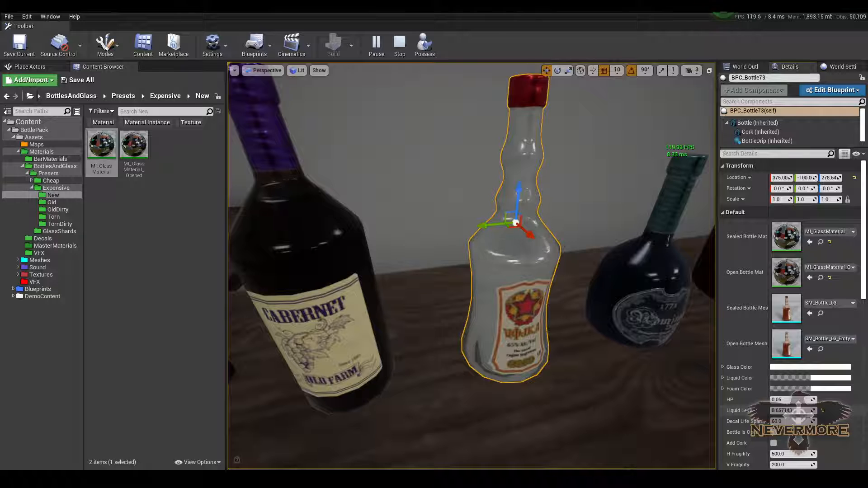
left_click_drag(801, 410, 803, 411)
Step: Set the clear vodka bottle's foam color to pure red in the running simulation
left_click(817, 390)
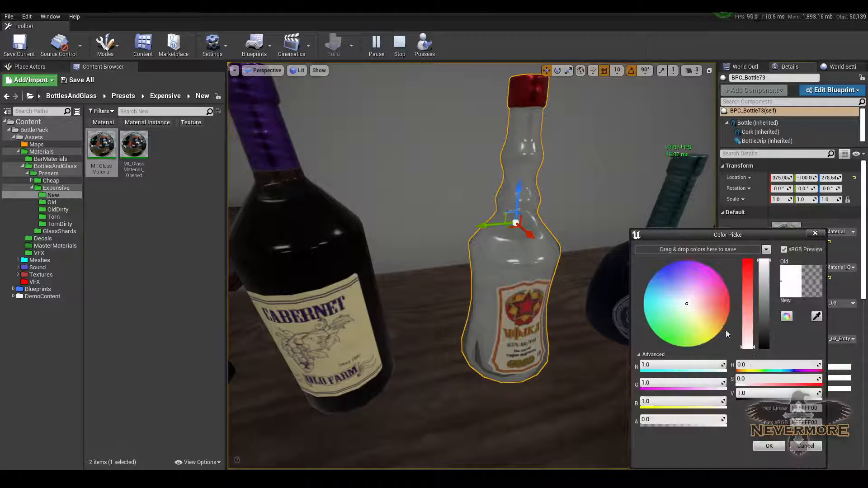
left_click_drag(726, 330, 730, 304)
left_click(774, 449)
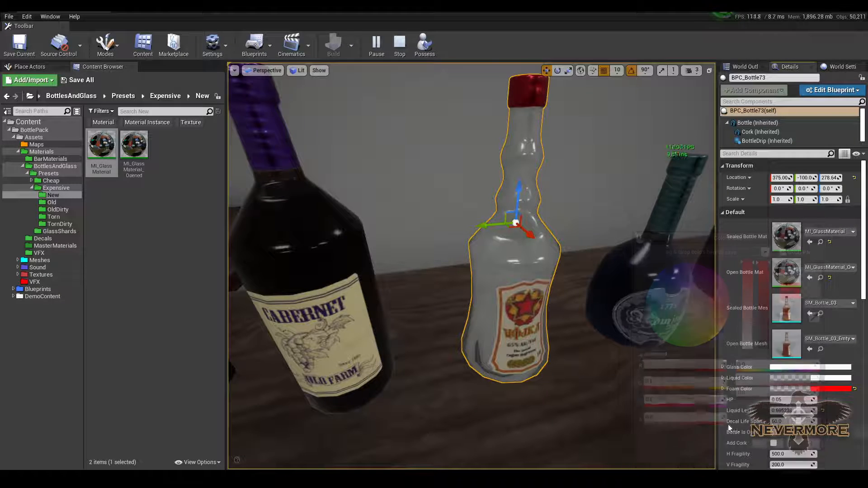
Step: Shake the simulated vodka bottle back and forth to agitate its liquid and foam, and stop the simulation
mouse_move(474, 221)
right_mouse_down()
mouse_move(483, 180)
mouse_move(497, 221)
mouse_move(473, 220)
right_mouse_up()
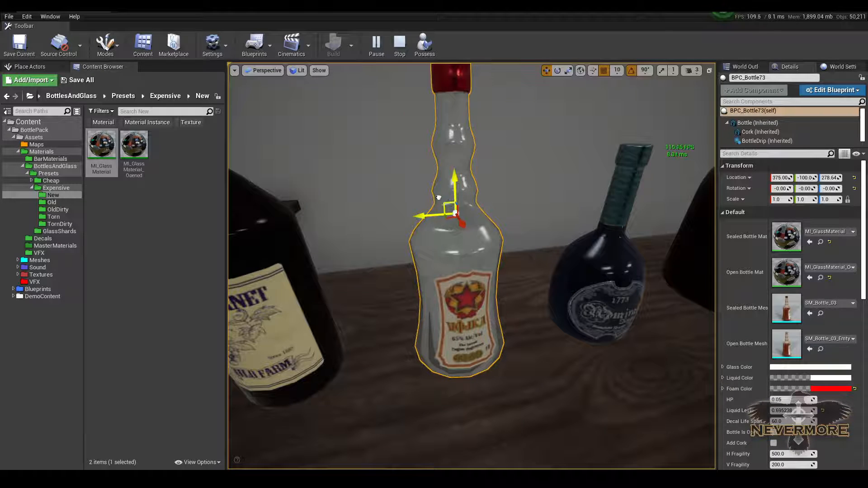
left_click_drag(438, 197, 443, 232)
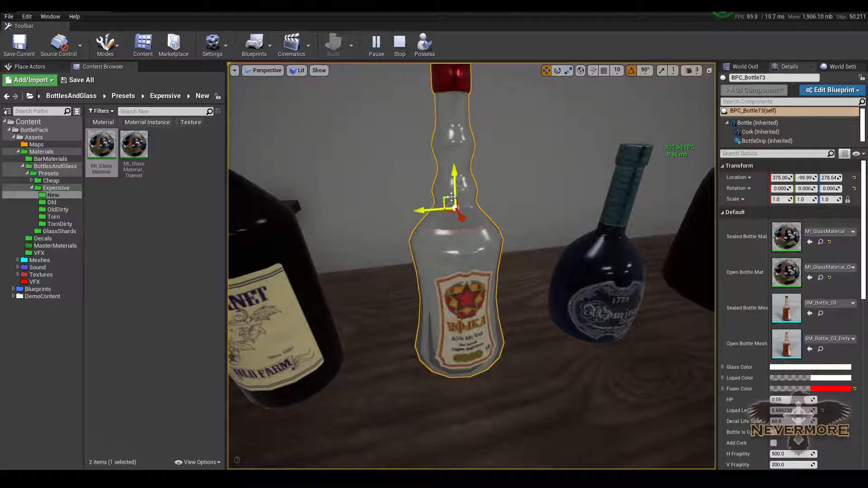
mouse_move(451, 197)
left_mouse_down()
mouse_move(404, 152)
mouse_move(445, 136)
mouse_move(385, 150)
mouse_move(387, 132)
mouse_move(401, 161)
mouse_move(496, 160)
mouse_move(445, 177)
mouse_move(443, 207)
left_mouse_up()
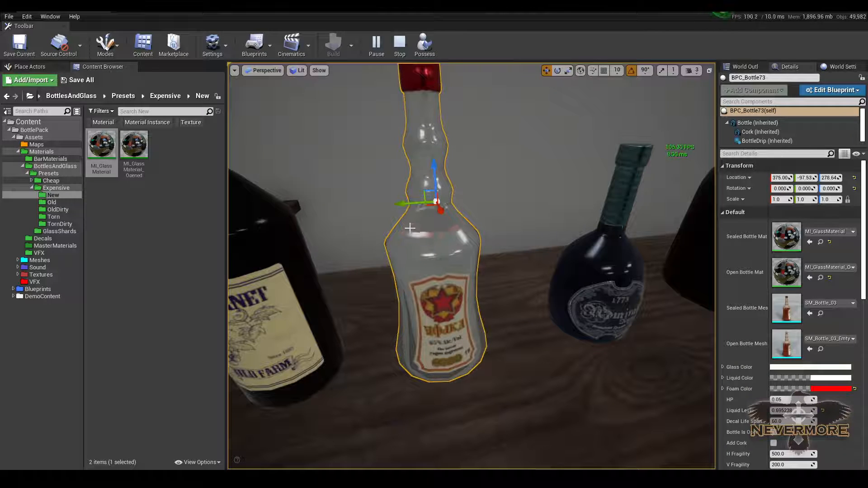
key("Escape")
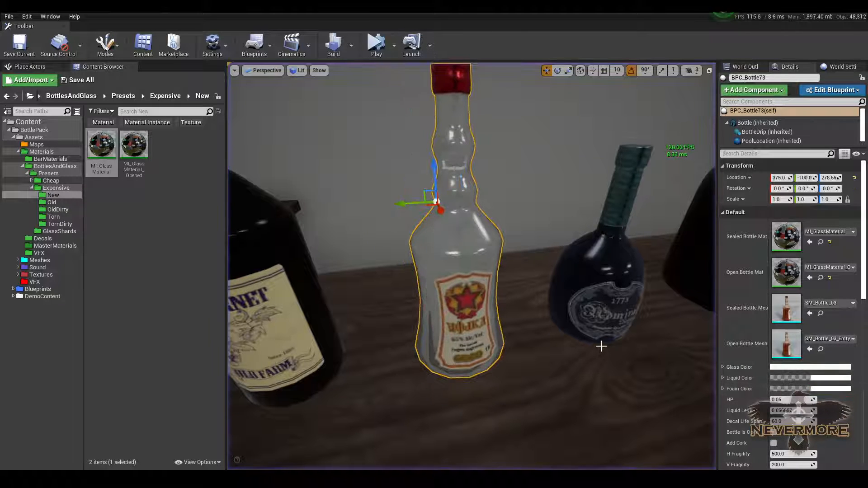
Step: Examine the clear vodka bottle from several angles and compare it with the other bottles along the counter
left_click_drag(438, 276, 431, 343)
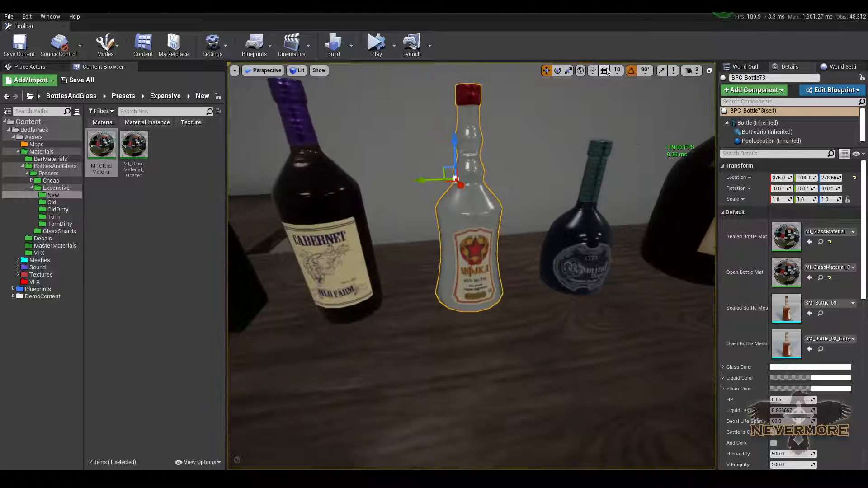
right_click_drag(488, 238, 438, 225)
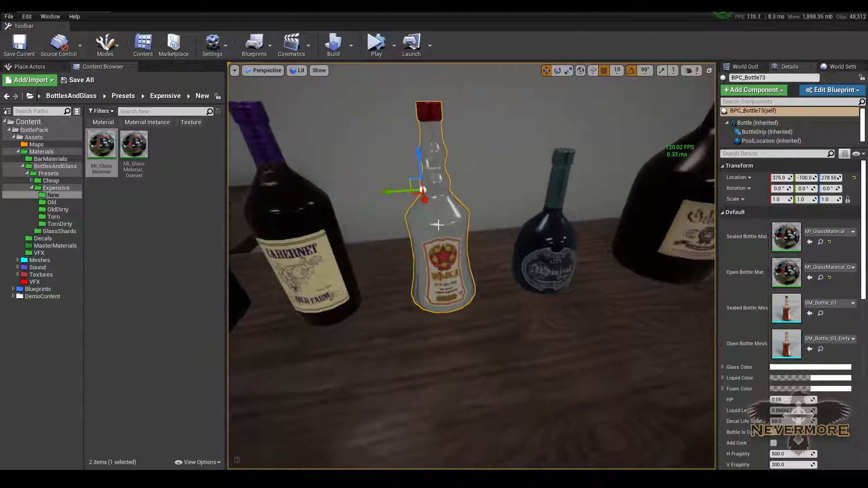
right_click_drag(445, 174, 407, 209)
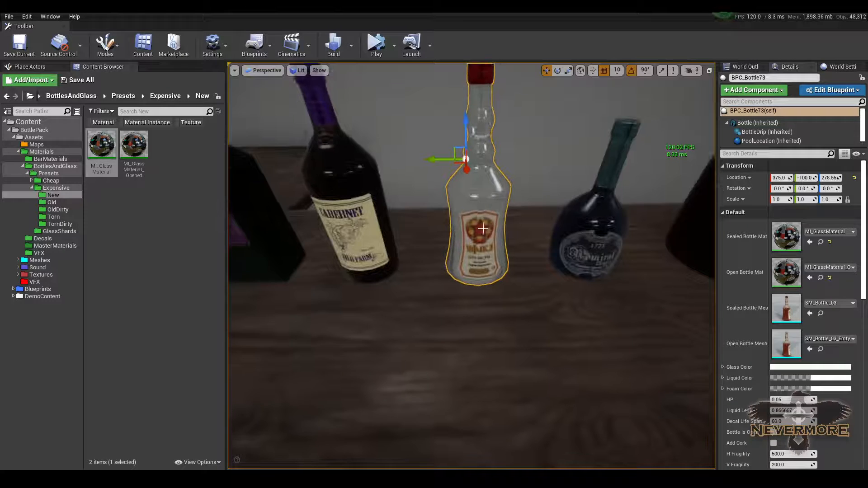
left_click_drag(488, 199, 495, 168)
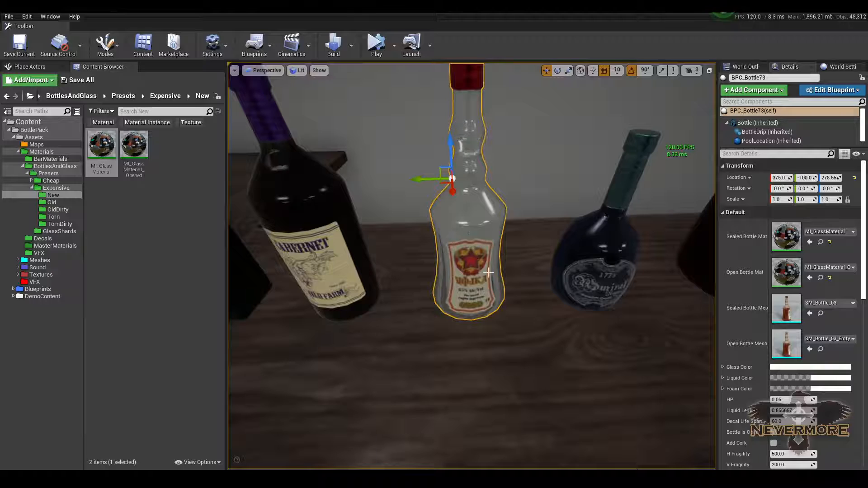
right_click_drag(488, 272, 587, 265)
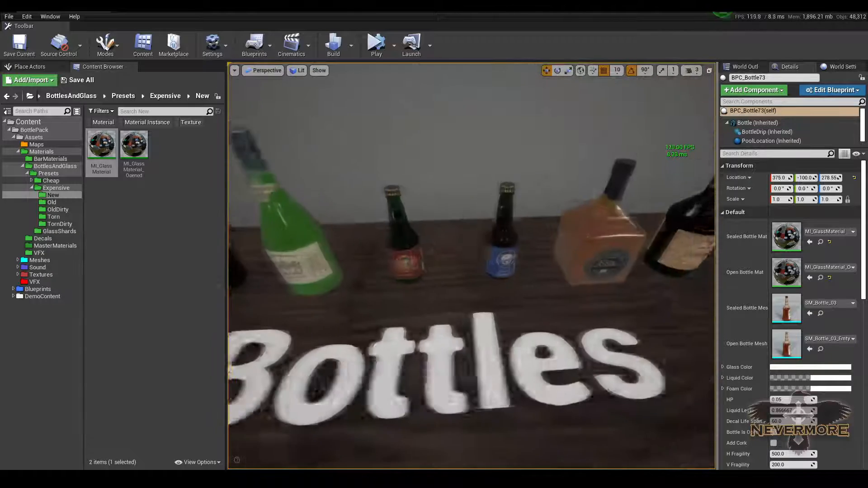
right_click_drag(445, 262, 422, 266)
right_click_drag(688, 218, 318, 208)
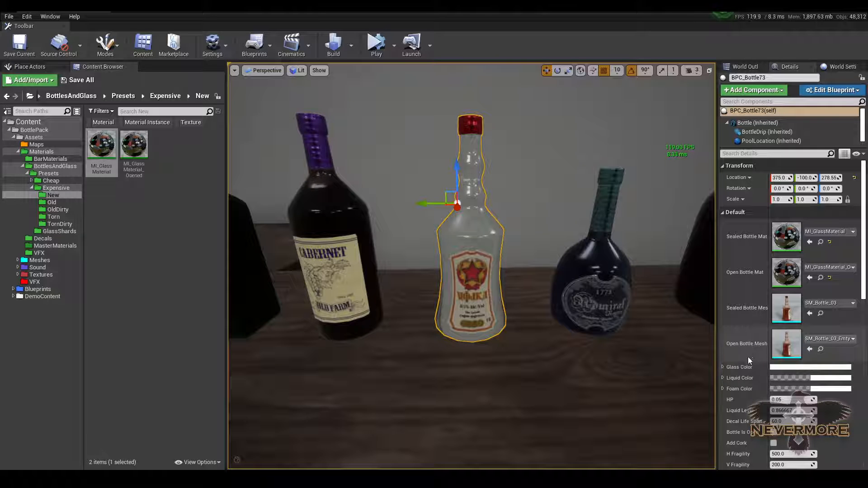
right_click_drag(656, 317, 665, 344)
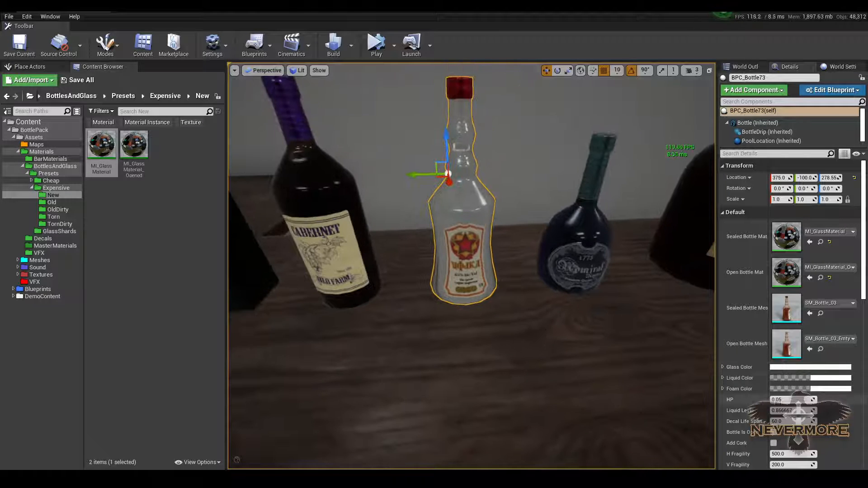
Step: Examine the neighbouring counter bottles, select both glass material instances in the Expensive New presets, and select the green square bottle
right_click_drag(528, 275, 547, 251)
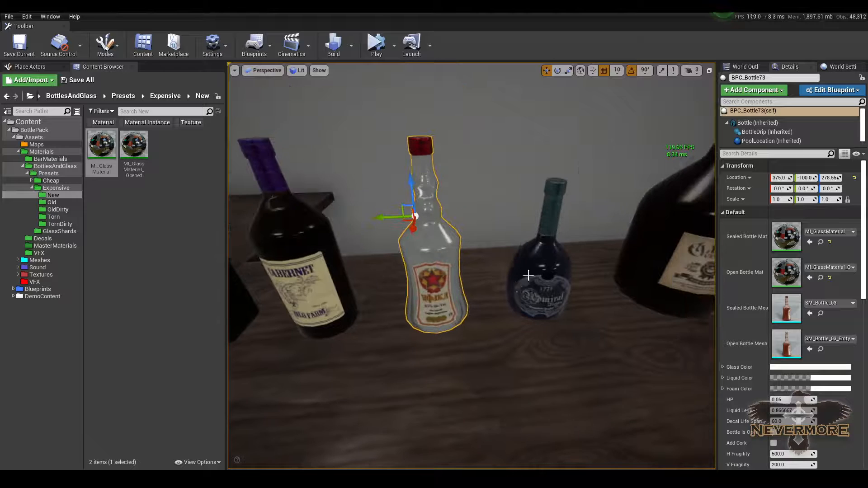
right_click_drag(506, 290, 470, 310)
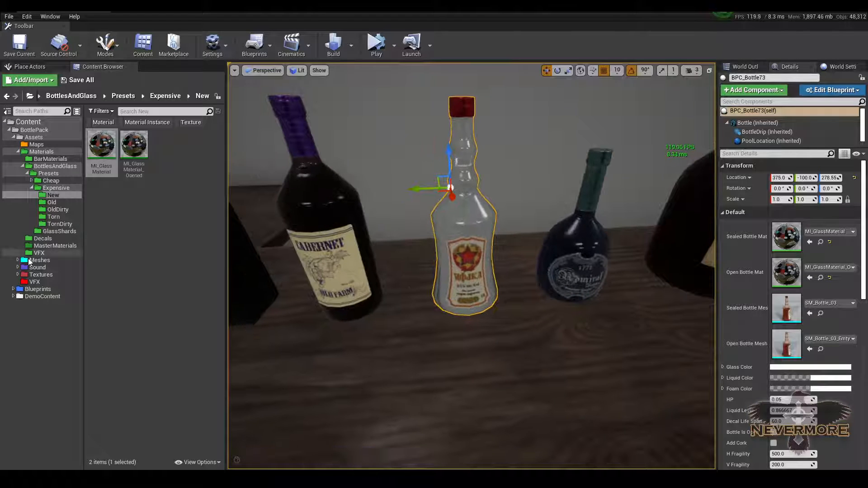
right_click_drag(377, 238, 459, 198)
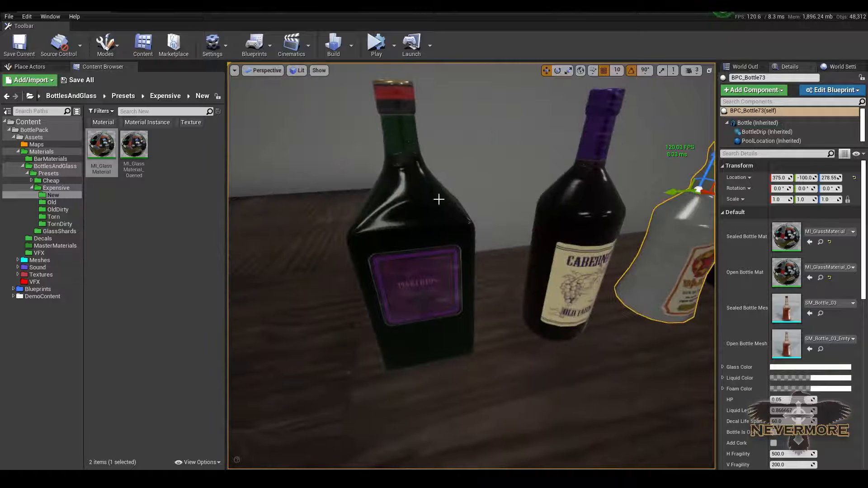
left_click_drag(578, 196, 578, 235)
right_click_drag(577, 196, 608, 183)
left_click(18, 274)
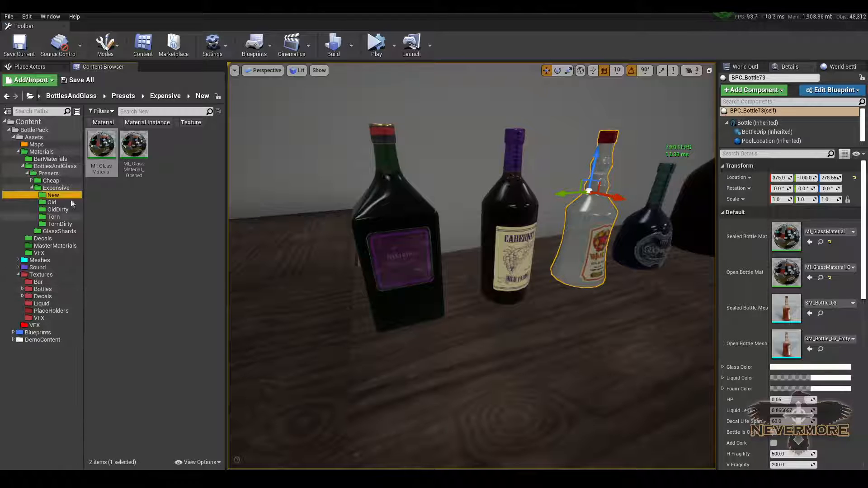
left_click(134, 145, "ctrl")
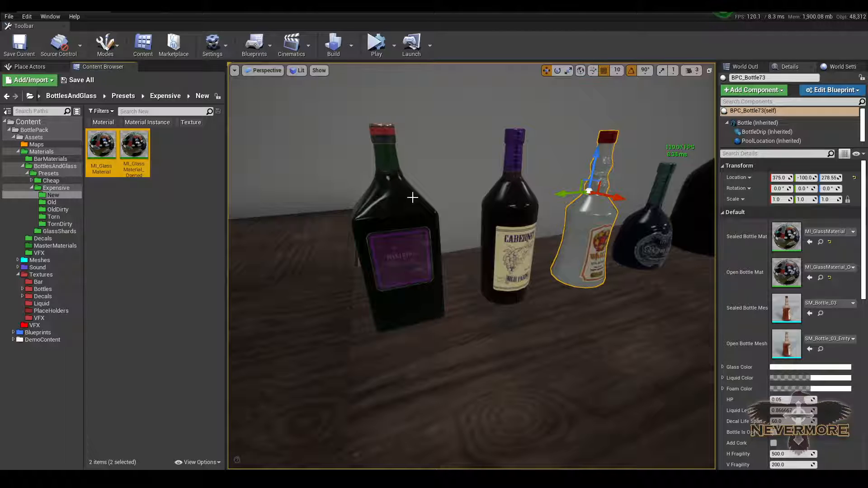
left_click(384, 226)
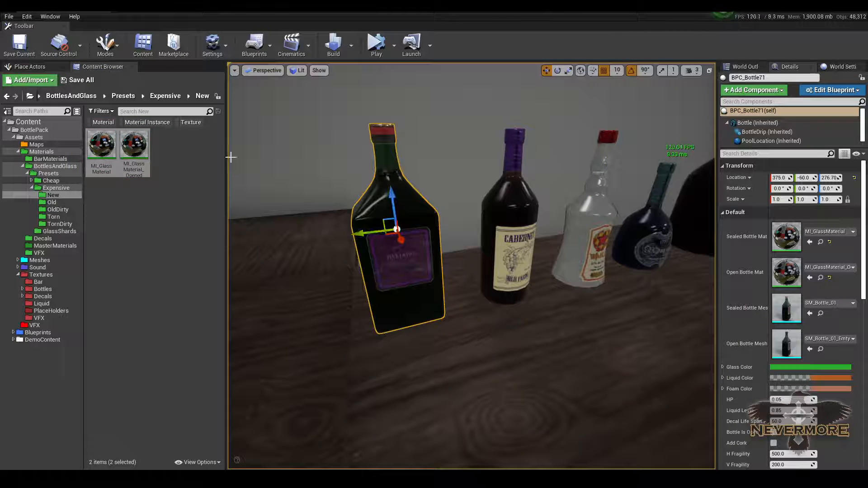
Step: Open the T_BottlesAndGlass_New_Tint_D texture from the New folder of the sealed bottle textures
left_click(52, 202)
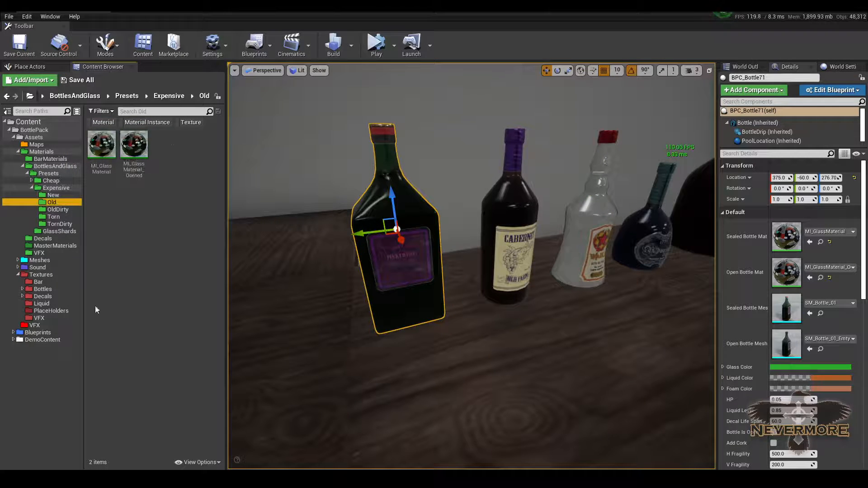
left_click(24, 290)
left_click(22, 289)
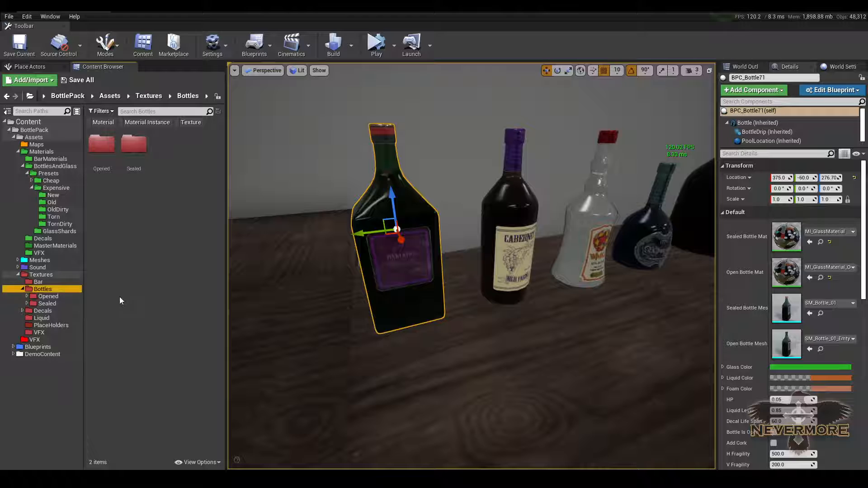
left_click(27, 304)
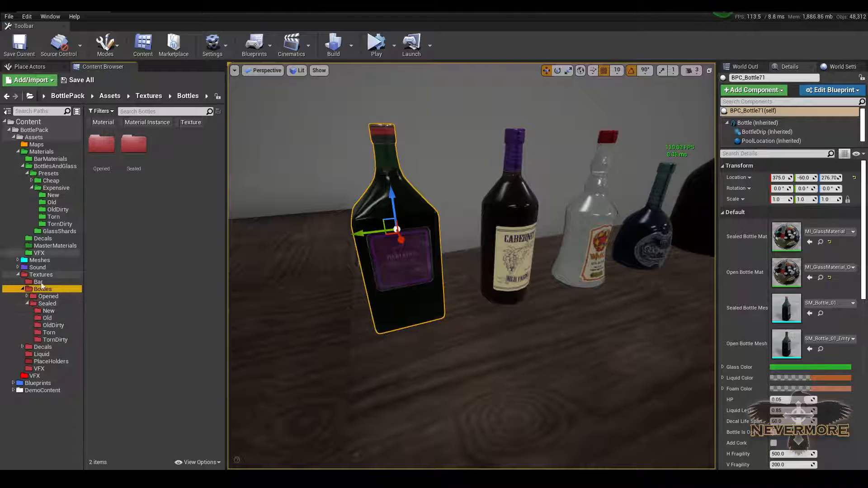
left_click(48, 311)
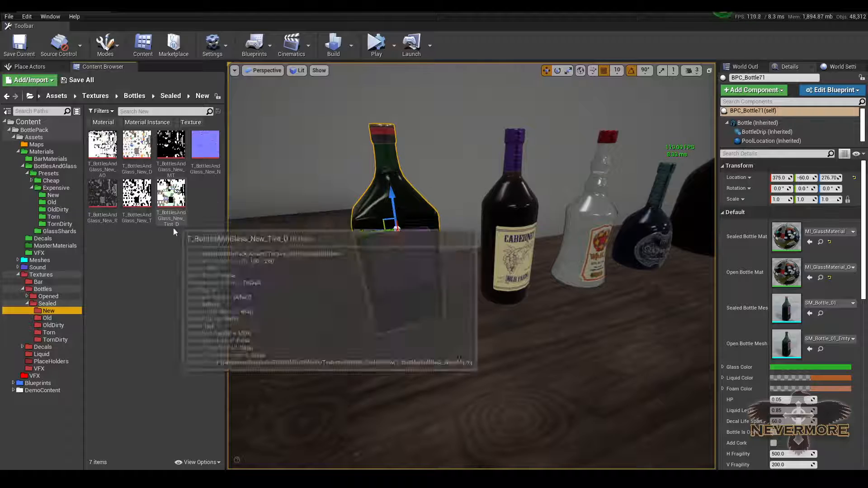
double_click(172, 195)
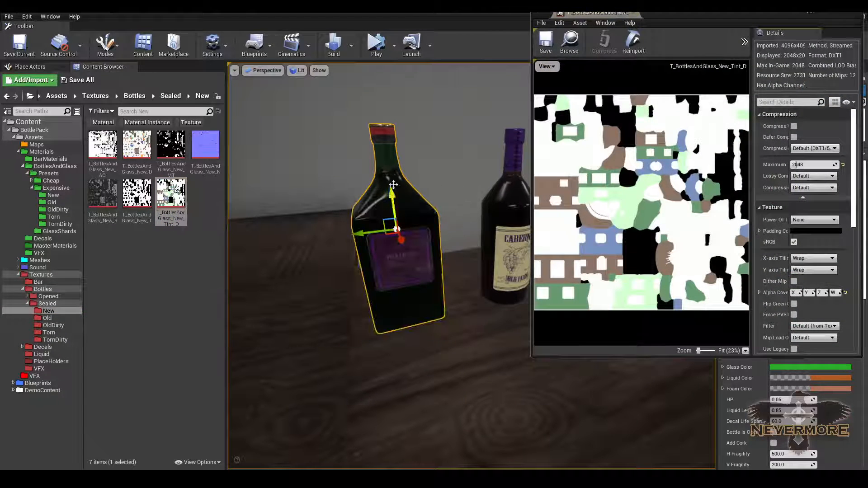
Step: Set the tint texture's Hue to about 106.29 and Brightness Curve to about 0.124, and view the recolored bottles in the level
scroll(763, 256, "down", 6)
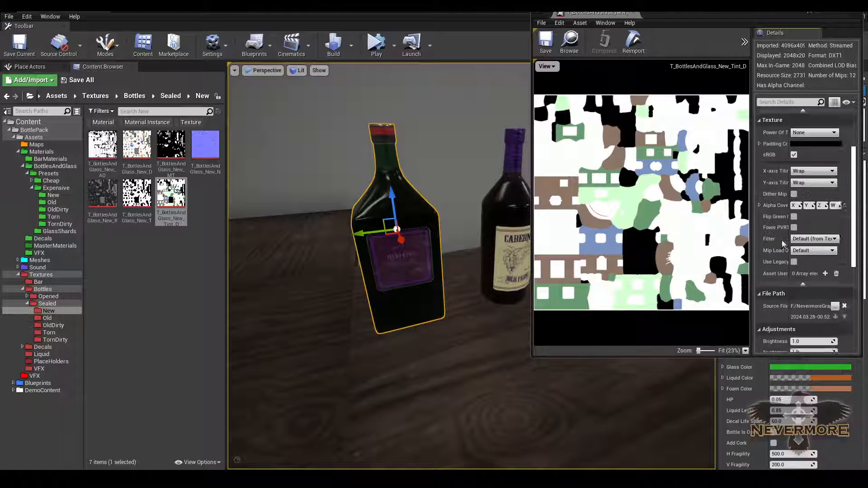
scroll(764, 256, "down", 3)
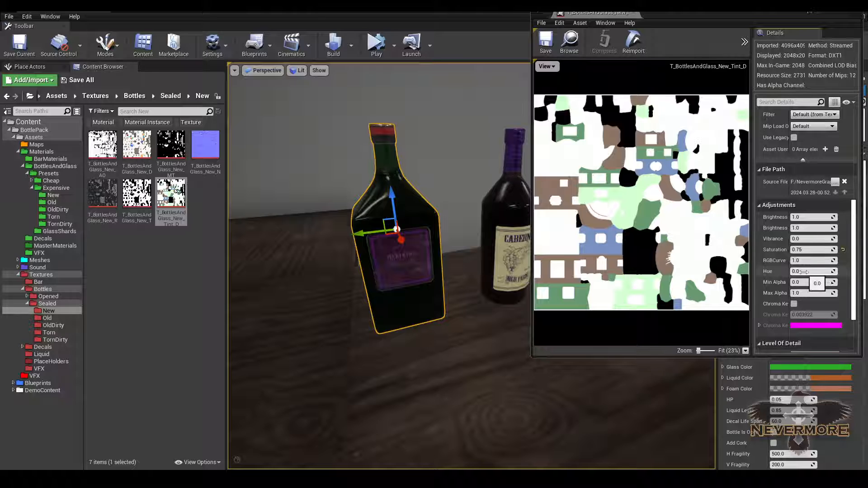
left_click_drag(802, 271, 809, 272)
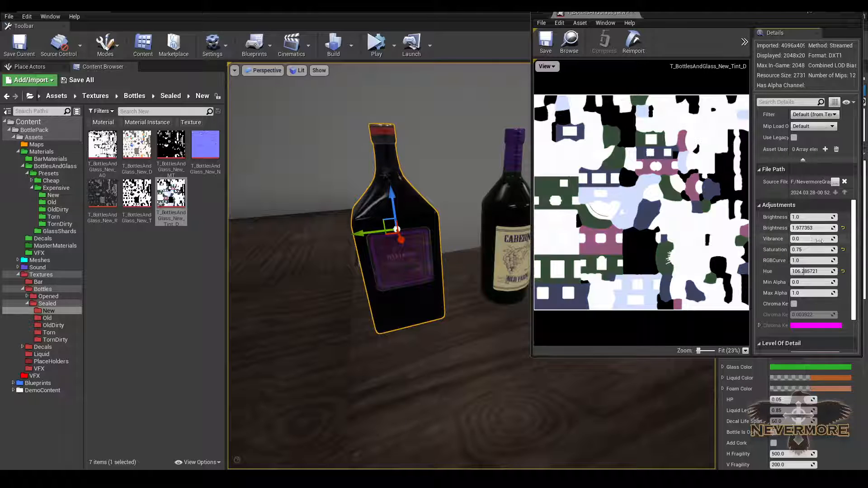
left_click(843, 227)
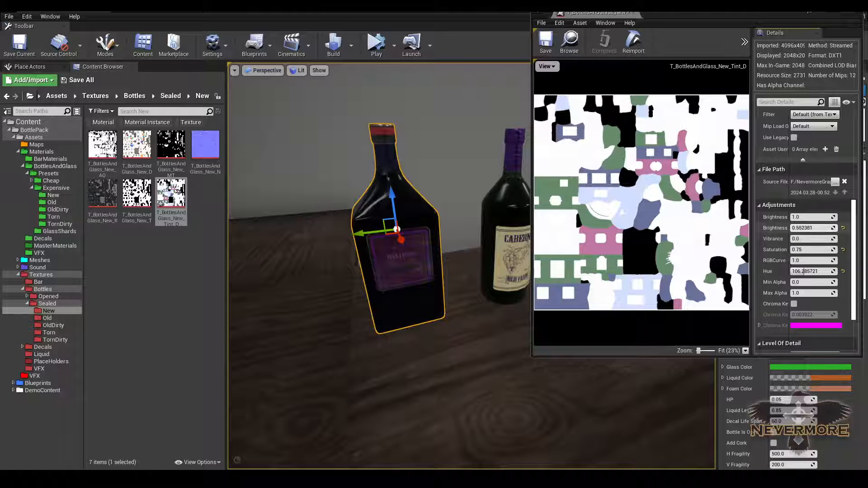
left_click_drag(816, 228, 806, 230)
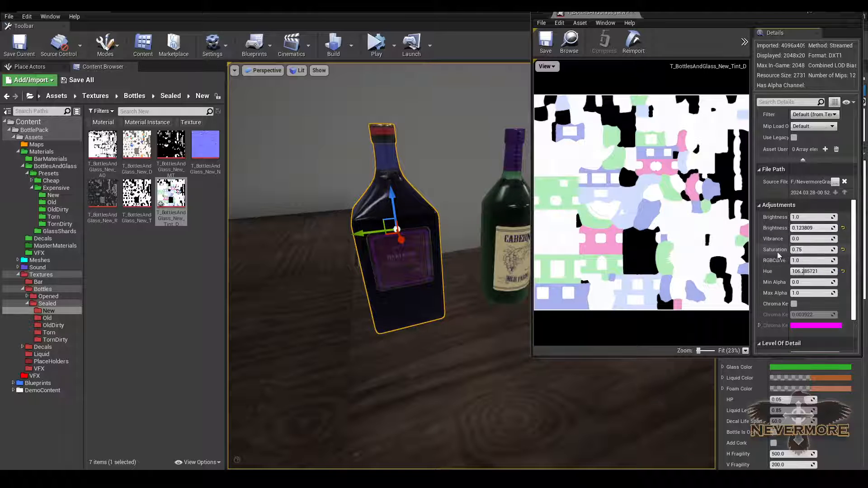
left_click(822, 12)
right_click_drag(595, 165, 497, 171)
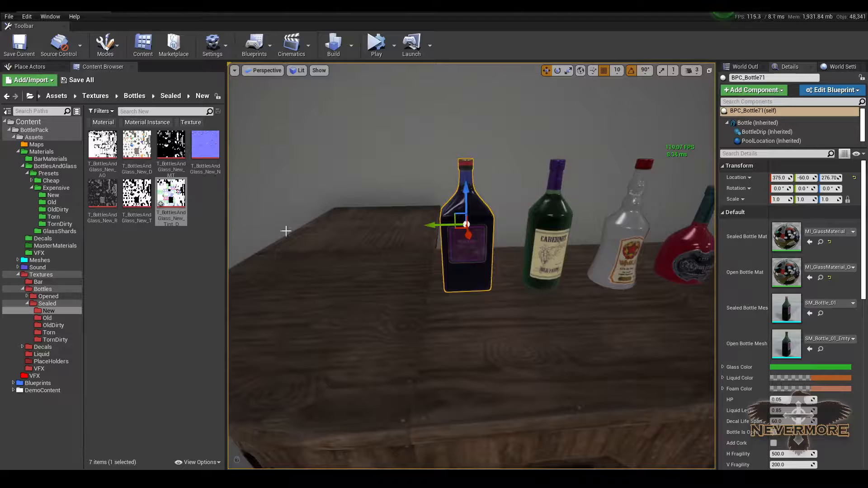
Step: Reset the tint texture's Hue and Brightness Curve to their defaults, keep Saturation at 0.75, and close the texture
key("alt+Tab")
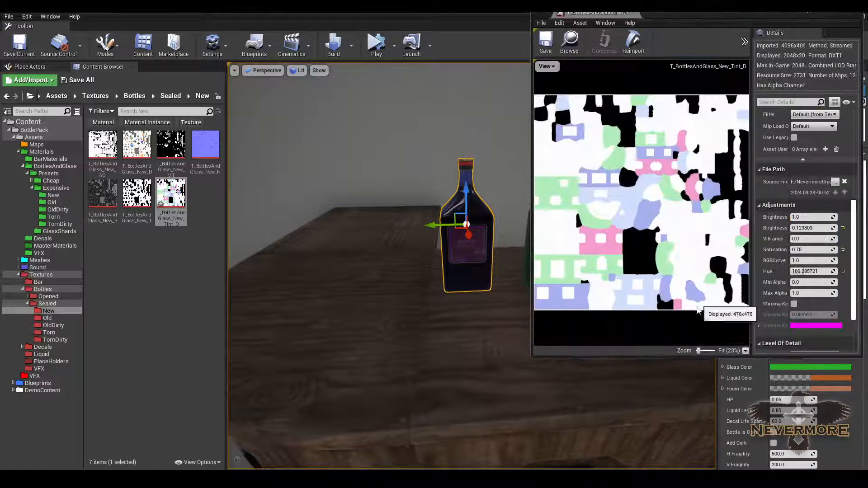
left_click(843, 272)
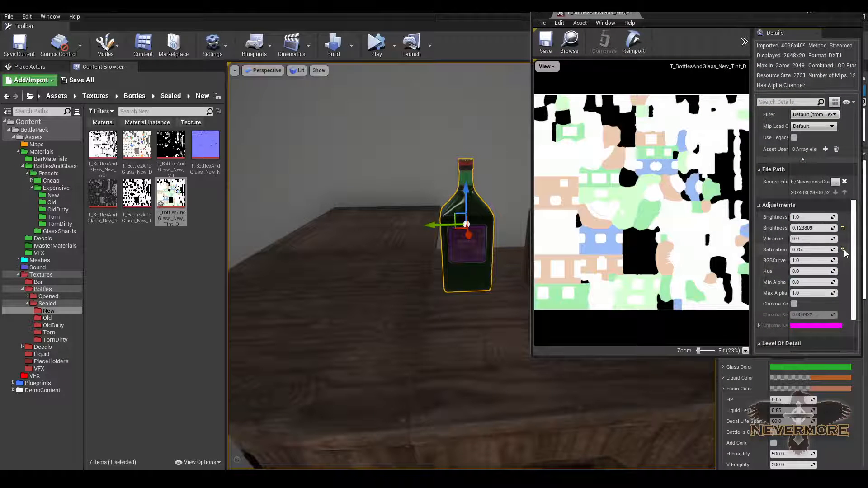
left_click(843, 250)
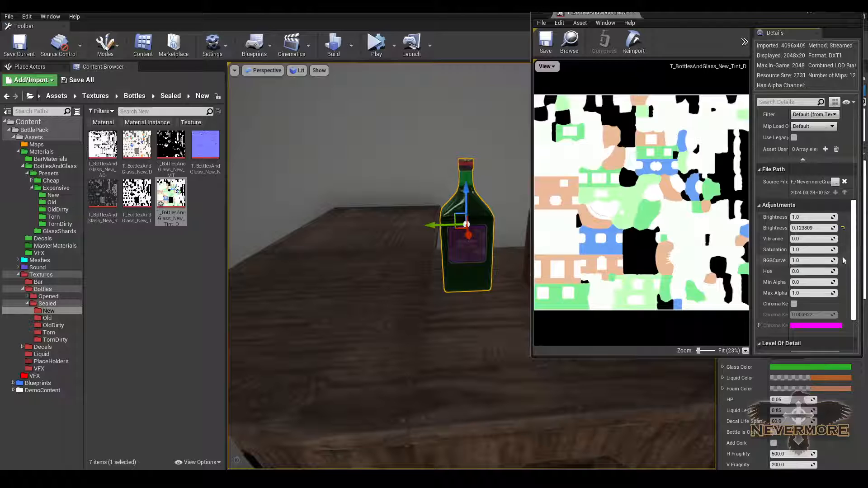
key("ctrl+z")
left_click(843, 229)
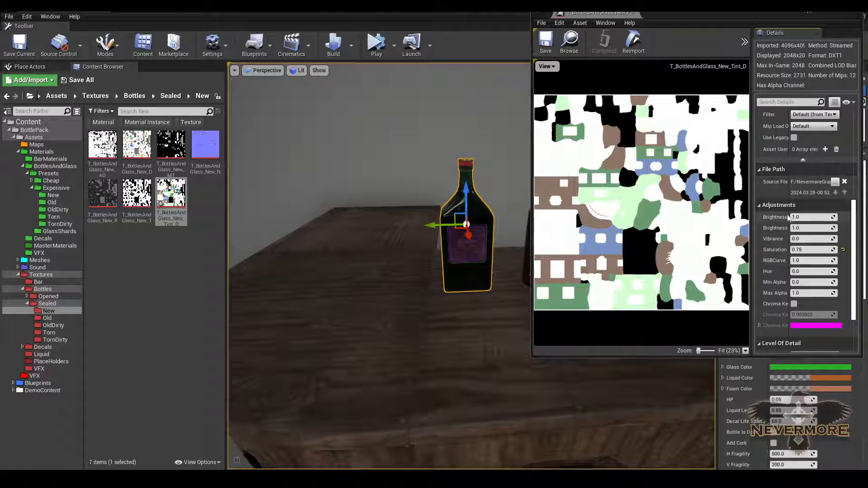
left_click_drag(788, 218, 798, 222)
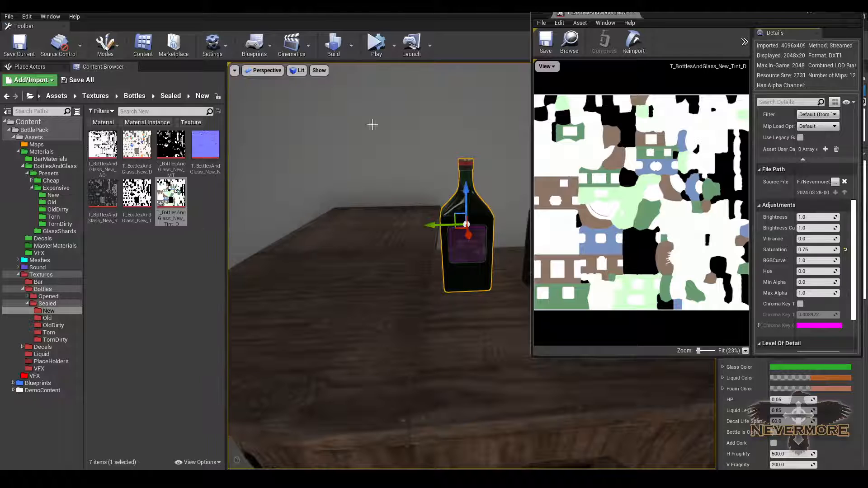
middle_click(613, 15)
Step: Inspect the BottleTint texture and other parameters of MI_GlassMaterial in the Expensive New presets, and close the material instance
mouse_move(516, 225)
right_mouse_down()
mouse_move(528, 241)
mouse_move(583, 172)
mouse_move(516, 225)
right_mouse_up()
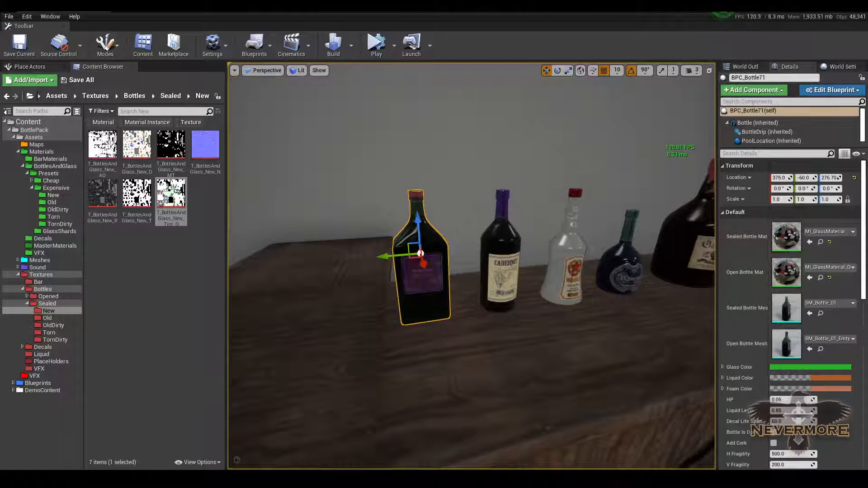
right_click_drag(438, 232, 492, 245)
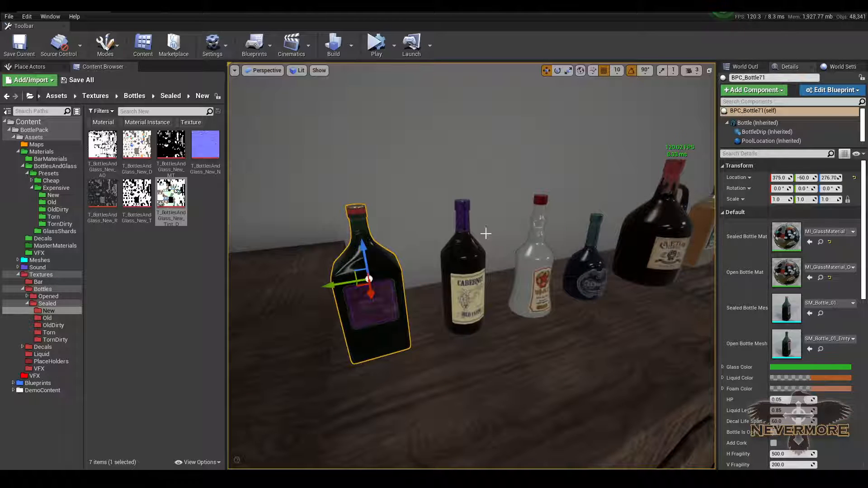
left_click(53, 195)
double_click(102, 145)
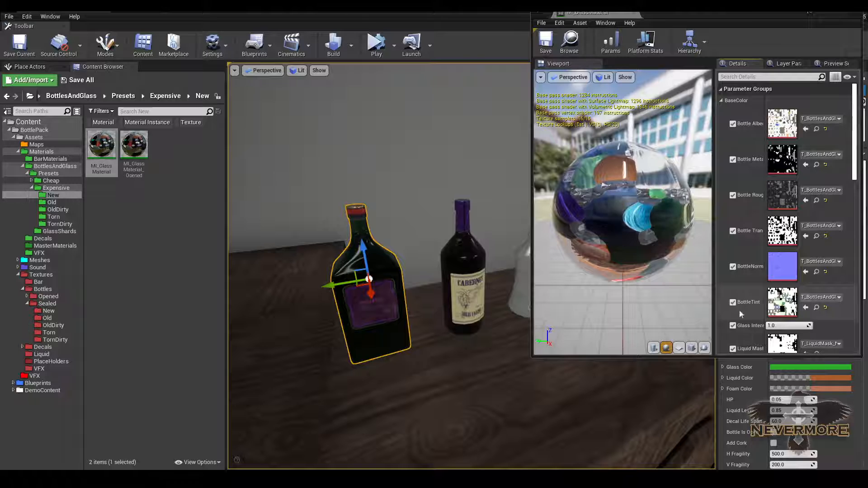
middle_click(598, 13)
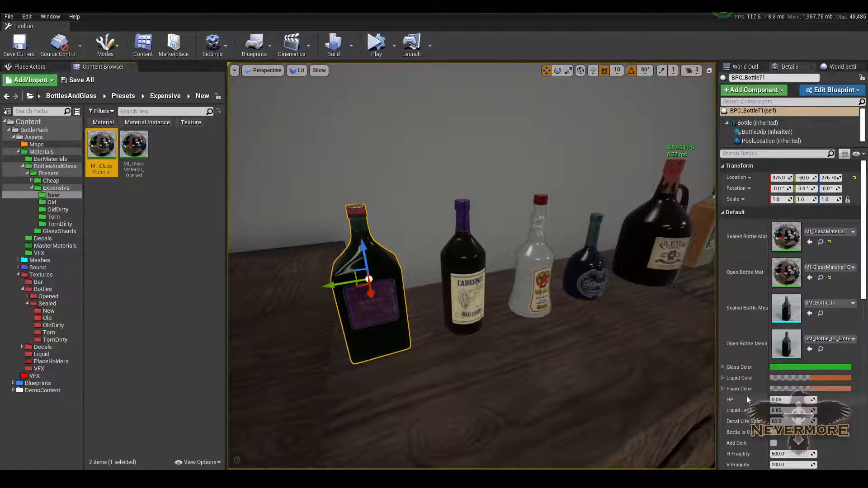
Step: Look across the room toward the bar and return to a close view of the bottles on the counter
right_click_drag(501, 393, 485, 331)
right_click_drag(668, 374, 475, 369)
left_click_drag(475, 369, 484, 347)
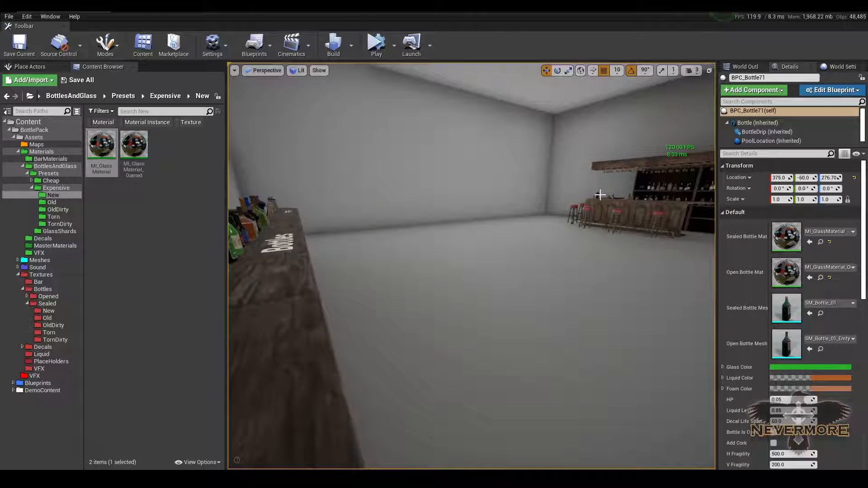
right_click_drag(600, 194, 319, 286)
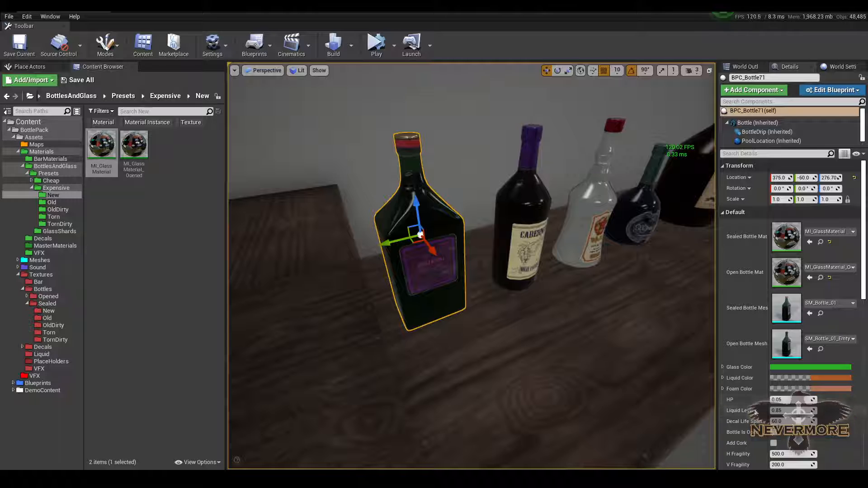
right_click_drag(514, 320, 403, 265)
right_click_drag(448, 336, 507, 242)
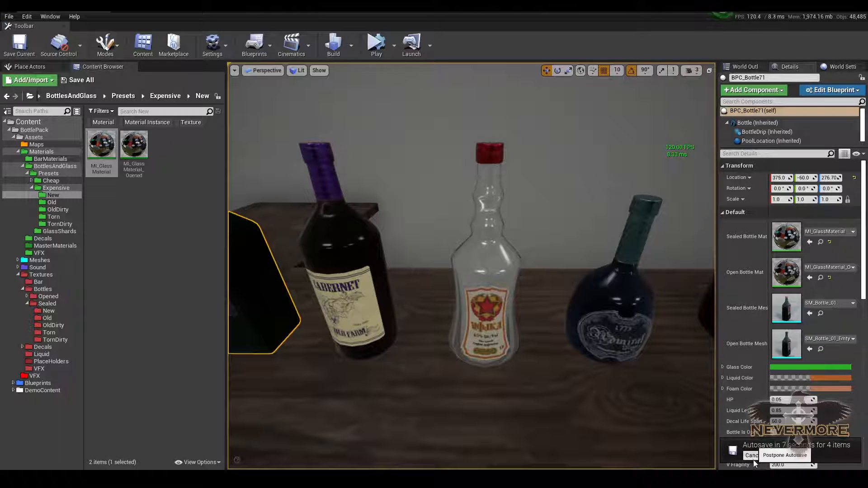
Step: Cancel the pending autosave and set the clear vodka bottle's liquid level to about 0.846
left_click(753, 461)
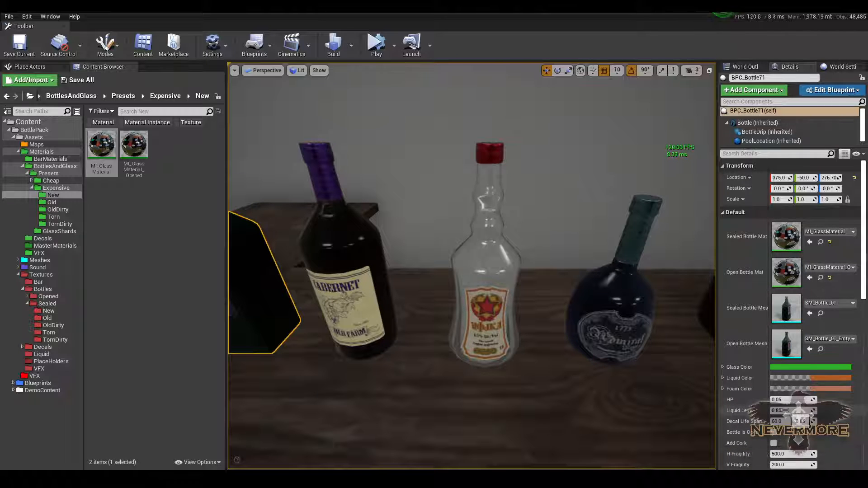
left_click_drag(782, 410, 784, 409)
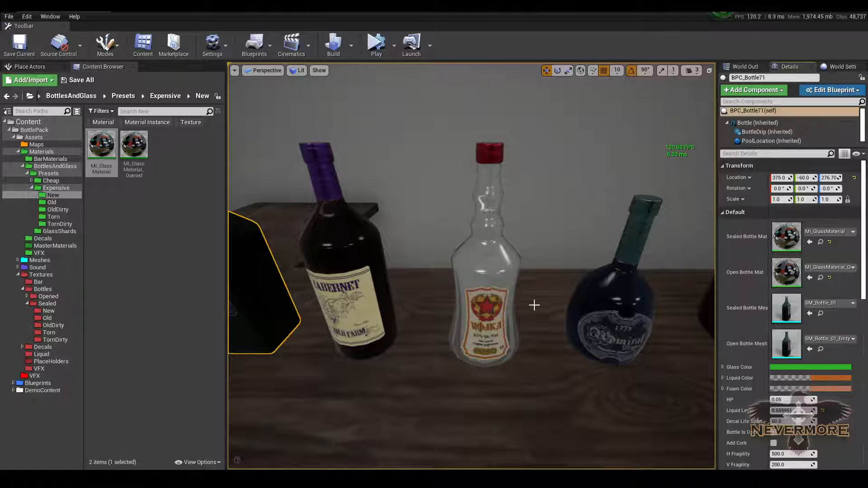
key("ctrl+z")
left_click(492, 300)
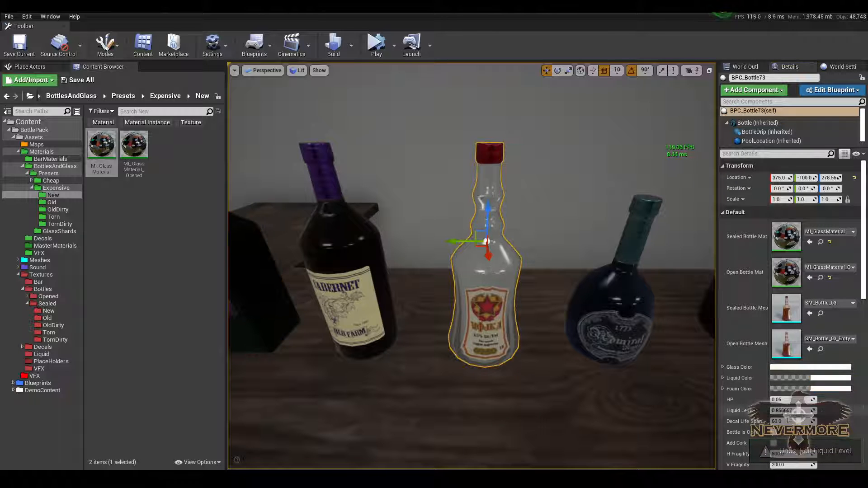
mouse_move(787, 411)
left_mouse_down()
mouse_move(773, 410)
mouse_move(793, 410)
left_mouse_up()
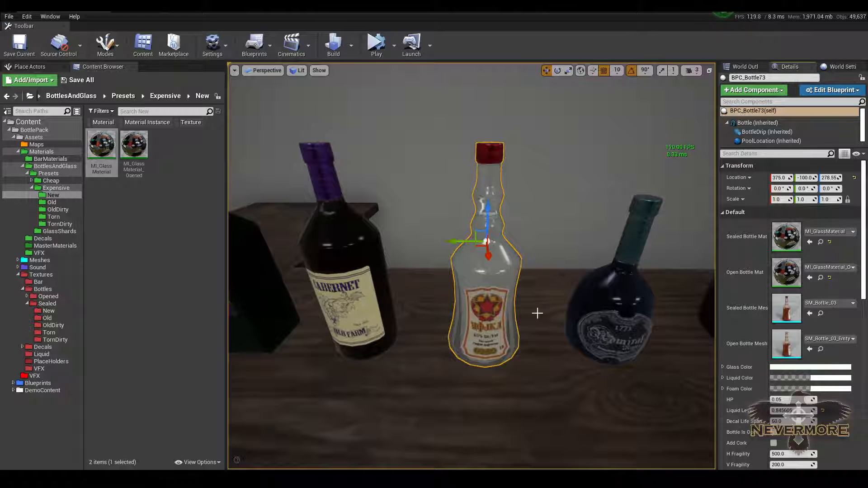
right_click_drag(445, 332, 474, 352)
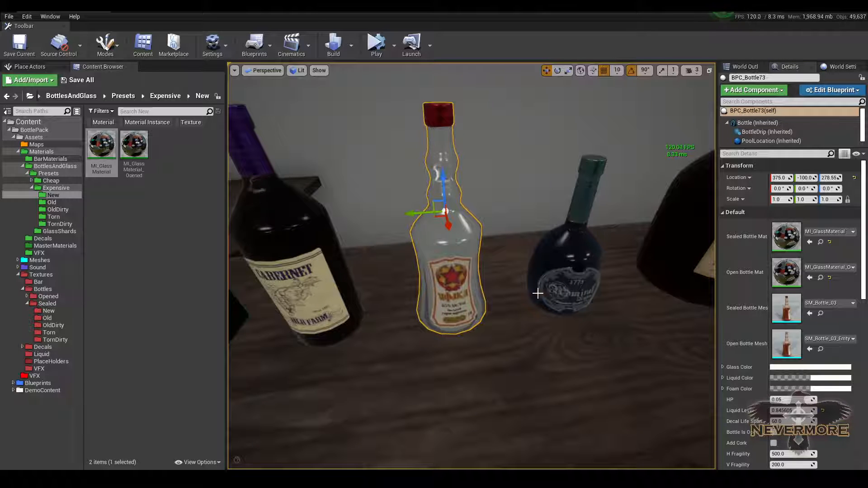
right_click_drag(535, 252, 529, 260)
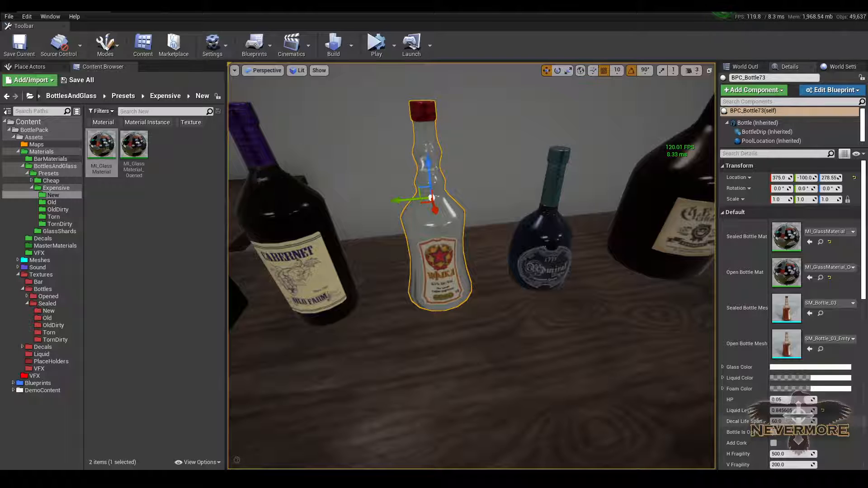
Step: Mark the clear vodka bottle as open and check its uncapped neck up close
scroll(769, 357, "down", 5)
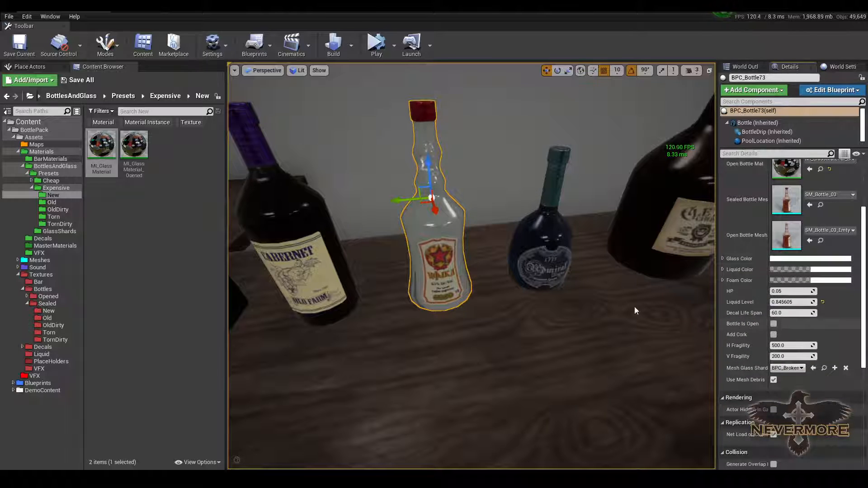
right_click_drag(481, 312, 467, 252)
middle_click_drag(467, 251, 524, 275)
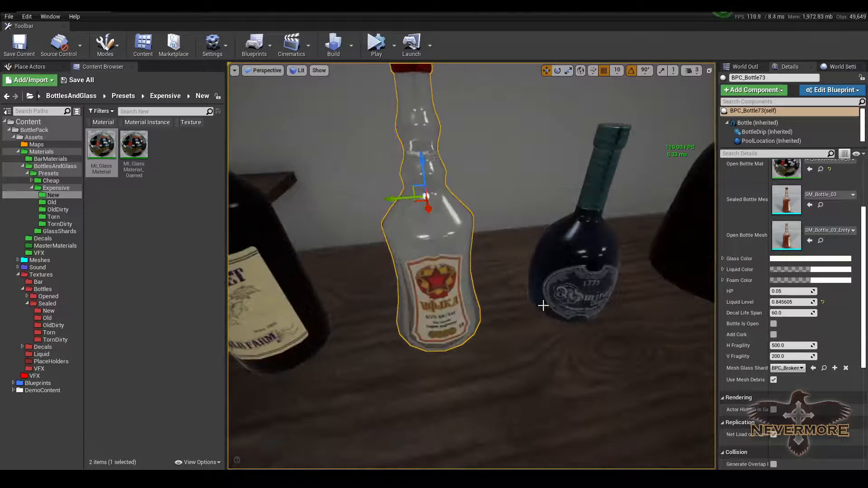
middle_click_drag(542, 306, 549, 292)
left_click(773, 323)
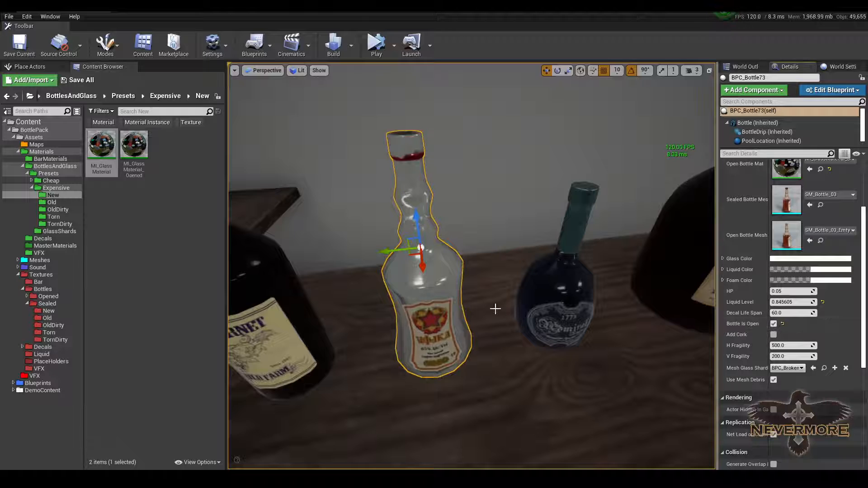
mouse_move(494, 306)
middle_mouse_down()
mouse_move(485, 284)
mouse_move(488, 294)
middle_mouse_up()
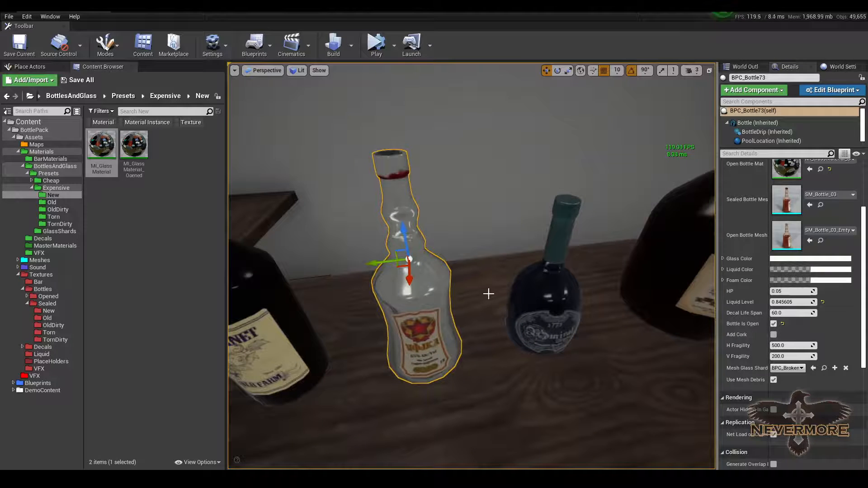
Step: Enable Add Cork on the opened vodka bottle and briefly simulate the level to check the cork
left_click(773, 335)
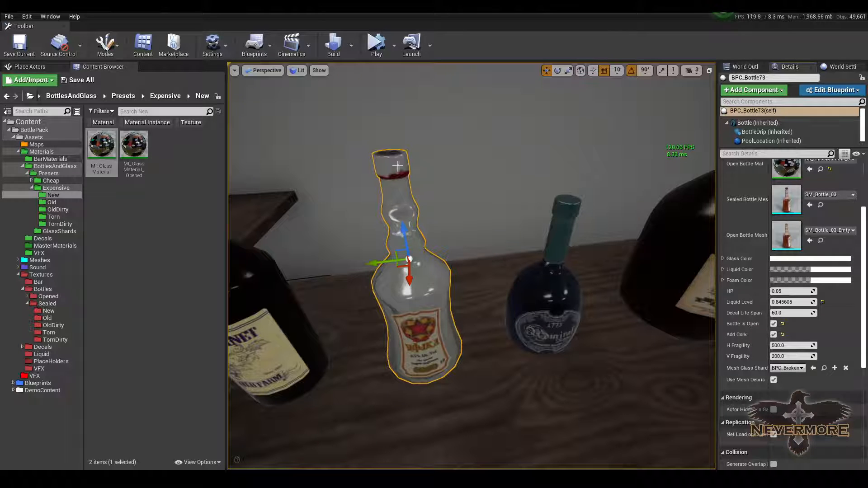
mouse_move(454, 230)
middle_mouse_down()
mouse_move(445, 199)
mouse_move(455, 217)
mouse_move(449, 232)
middle_mouse_up()
key("alt+s")
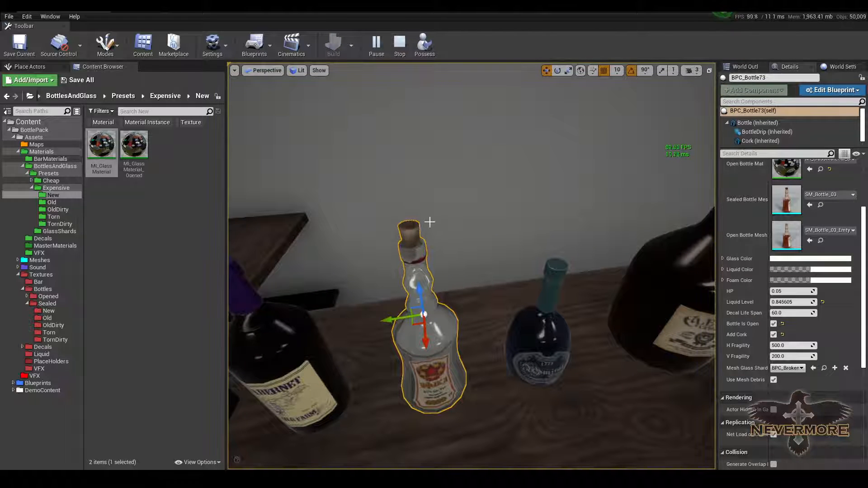
key("Escape")
Step: Disable Add Cork and Bottle Is Open on the vodka bottle
left_click(774, 335)
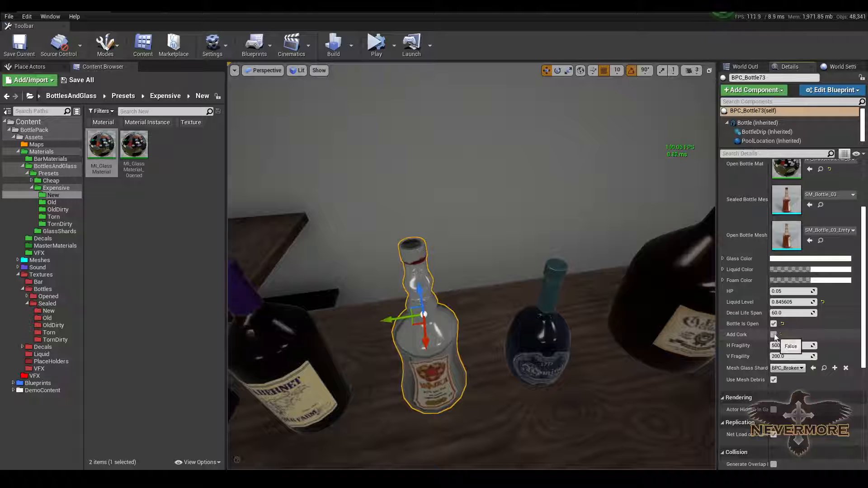
left_click(773, 323)
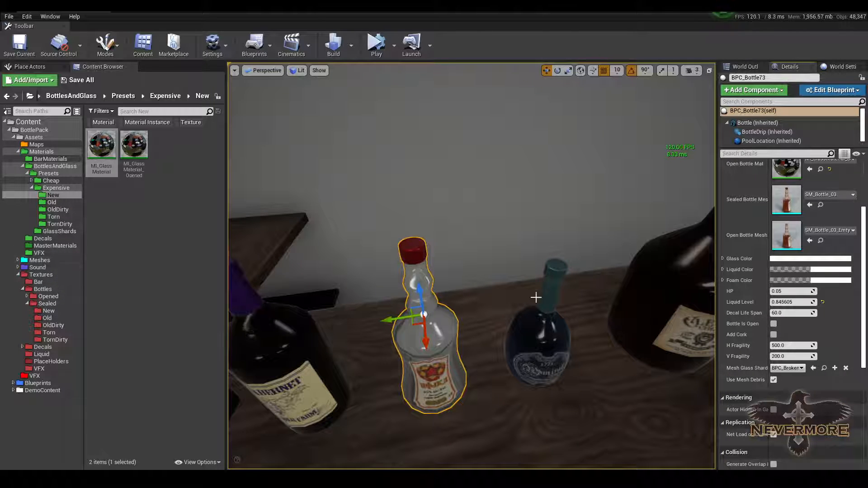
right_click_drag(483, 296, 494, 289)
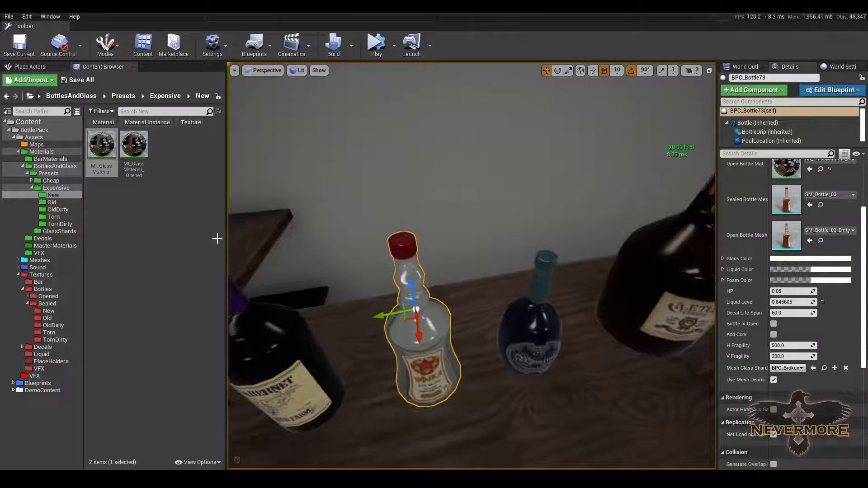
Step: Look through the LidsAndCaps folder of the bottle meshes and collapse the Meshes folder again
left_click(18, 260)
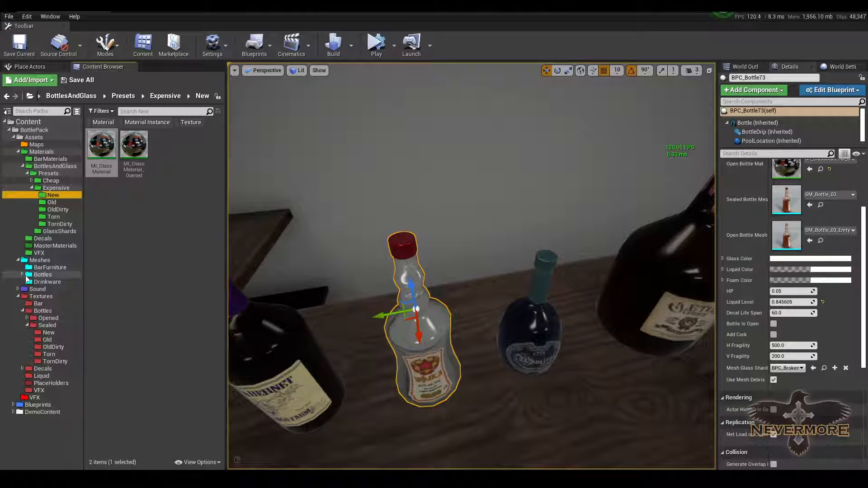
left_click(23, 274)
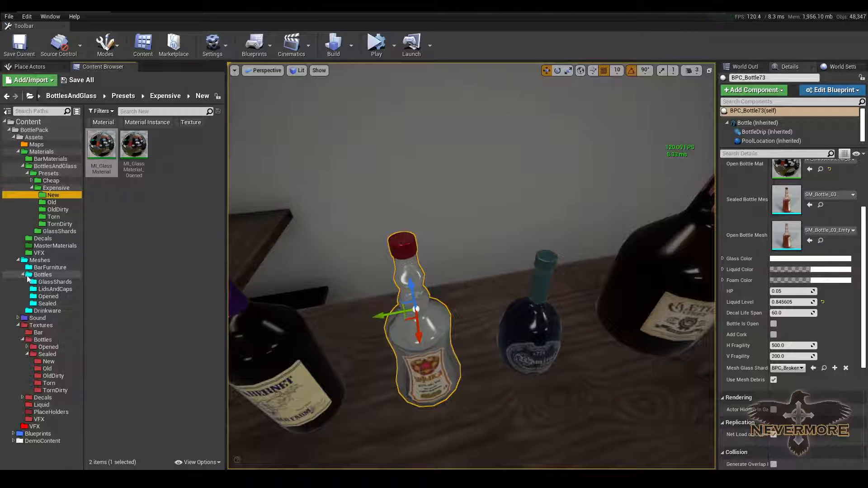
left_click(55, 289)
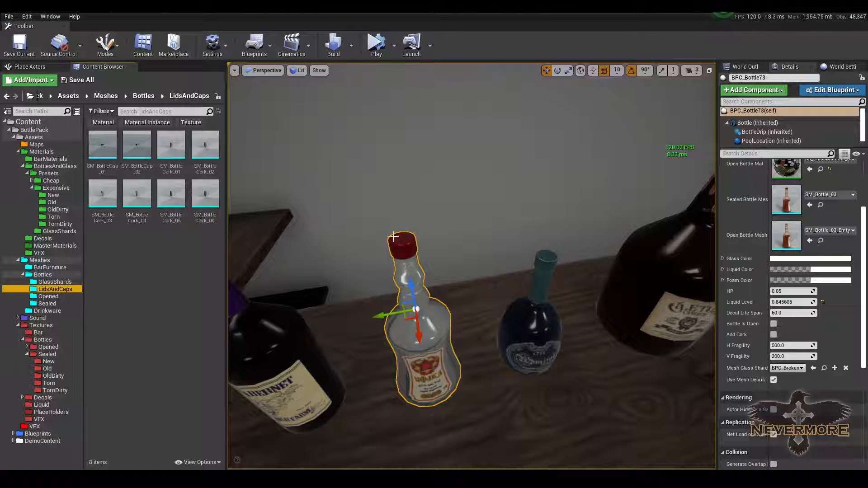
left_click(22, 275)
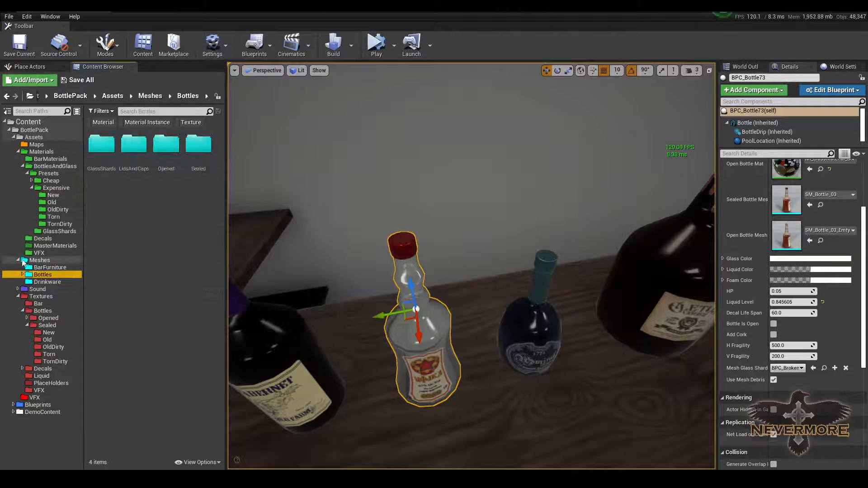
double_click(23, 263)
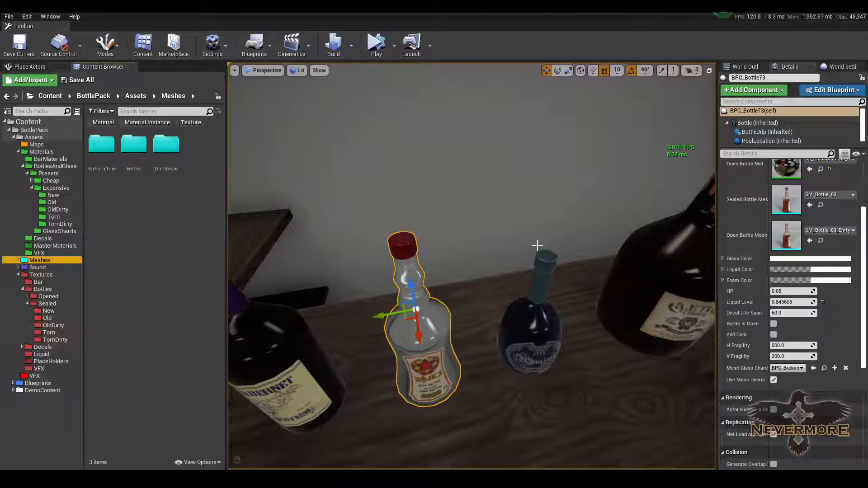
Step: Simulate the level and move the clear vodka bottle off the counter's front edge so it drops to the floor
right_click_drag(443, 225, 454, 235)
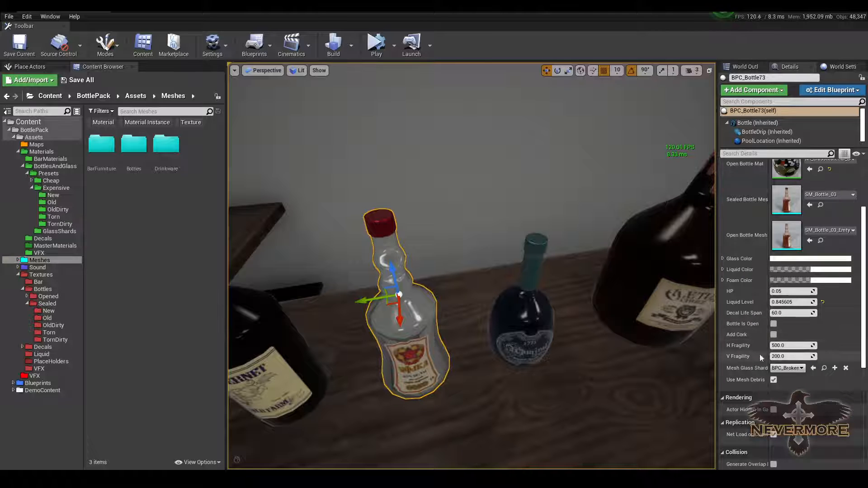
mouse_move(630, 333)
right_mouse_down()
mouse_move(669, 333)
mouse_move(629, 333)
right_mouse_up()
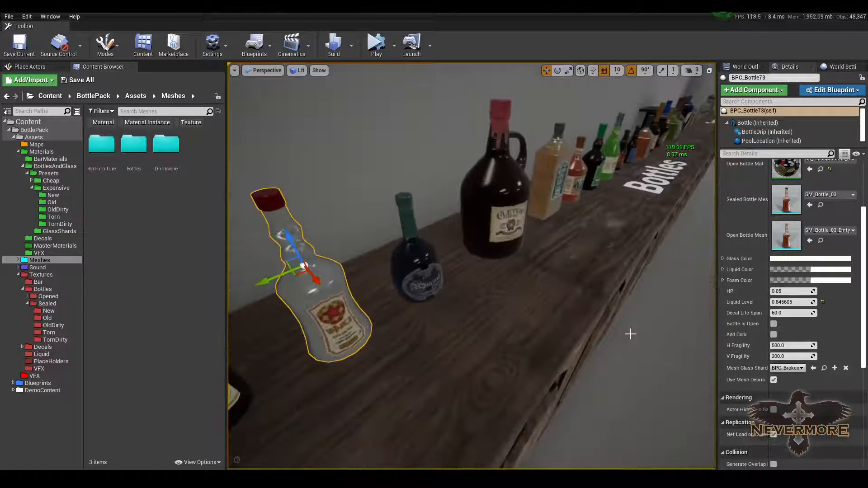
mouse_move(587, 333)
left_mouse_down()
mouse_move(581, 343)
mouse_move(549, 339)
mouse_move(570, 341)
mouse_move(567, 310)
mouse_move(598, 322)
left_mouse_up()
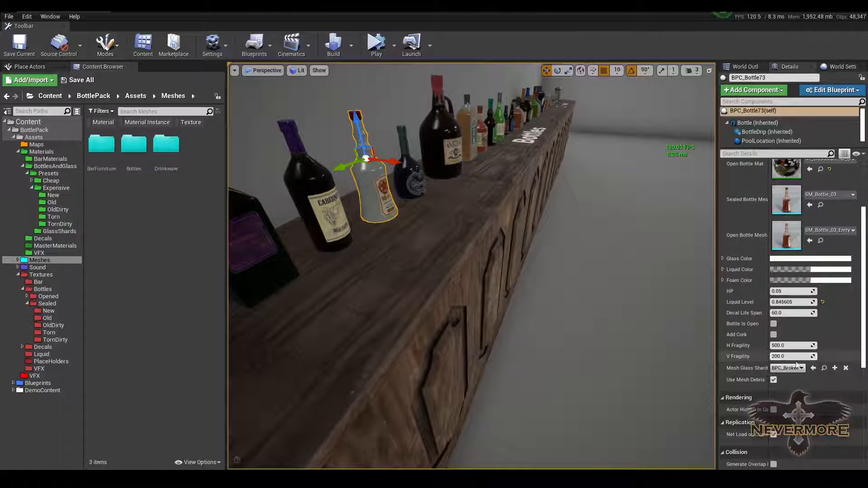
key("alt+p")
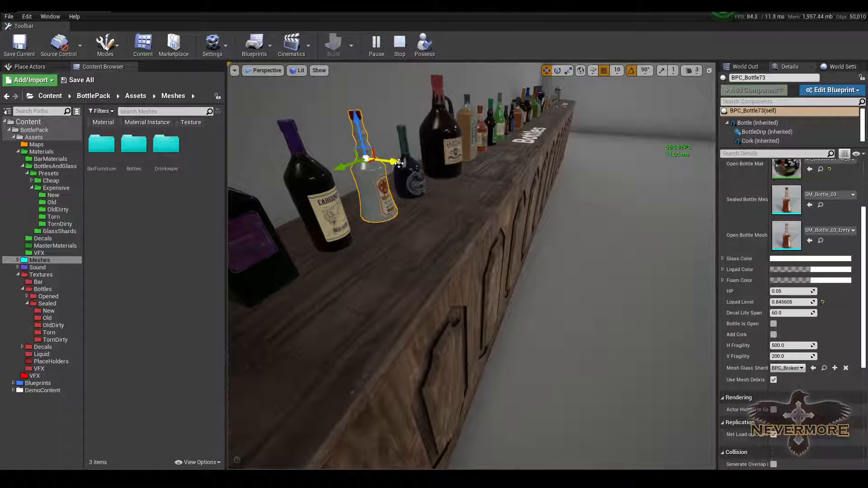
left_click_drag(497, 223, 501, 244)
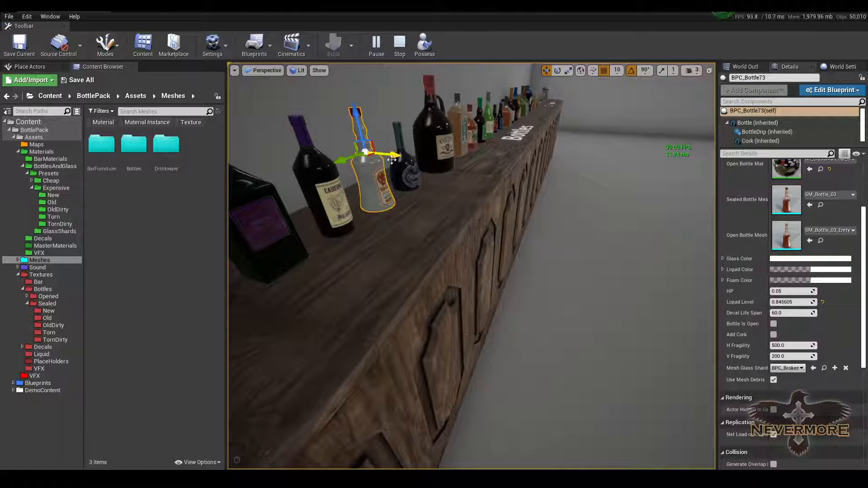
left_click_drag(395, 155, 583, 188)
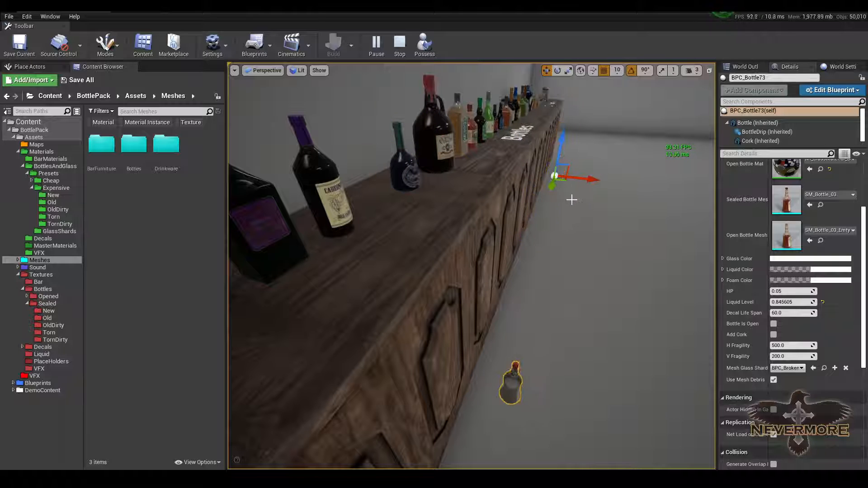
Step: Set the Cabernet bottle's V Fragility to 100, drop it off the counter's front edge, and end the simulation
left_click(319, 207)
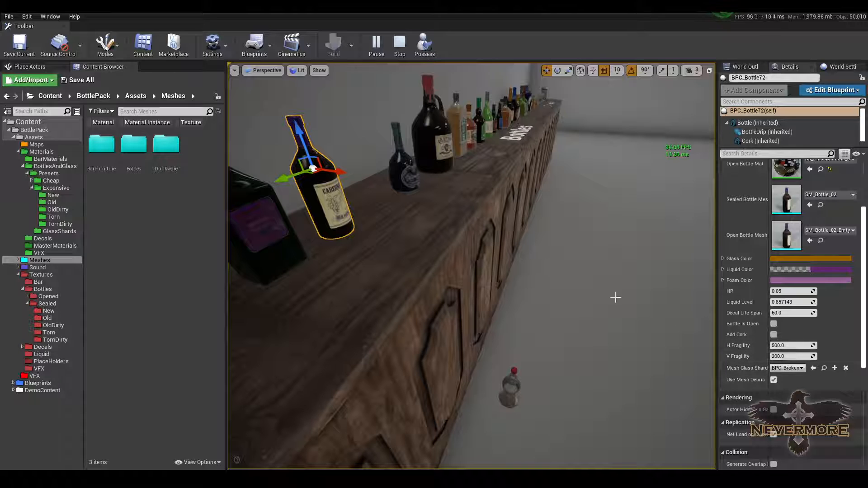
left_click(793, 356)
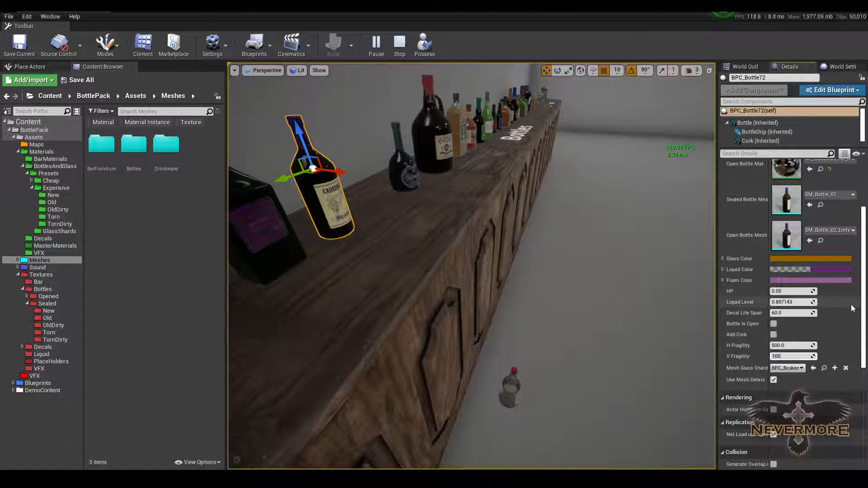
left_click_drag(339, 171, 595, 188)
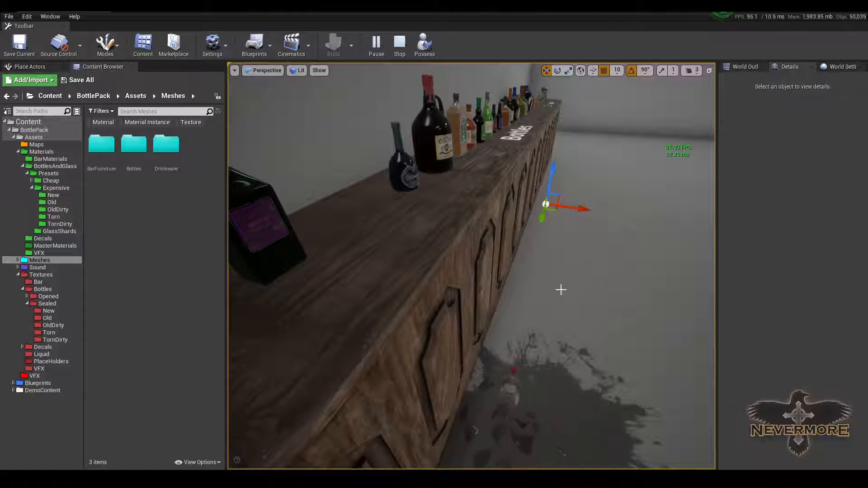
right_click_drag(561, 307, 456, 190)
key("Escape")
Step: In a new simulation, set the H Fragility of the green bottle at the counter's end to 50 and slide it along the counter
left_click(456, 190)
right_click_drag(576, 247, 506, 308)
left_click(422, 264)
right_click_drag(422, 265, 451, 296)
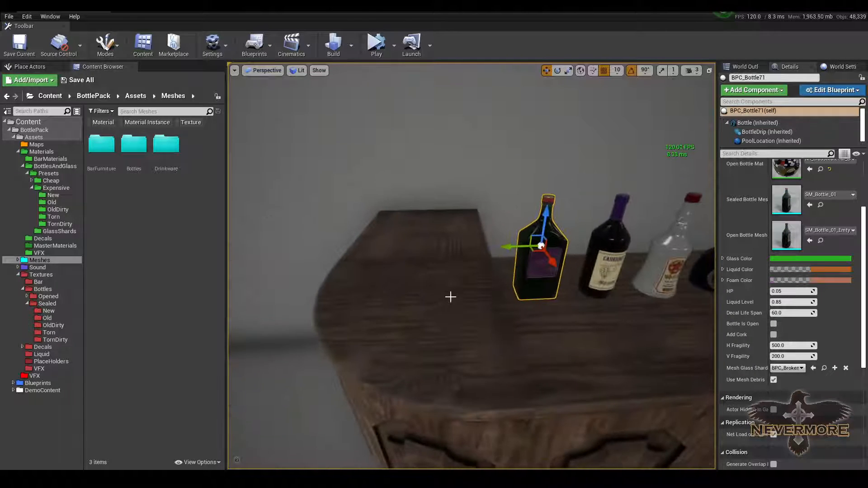
key("alt+s")
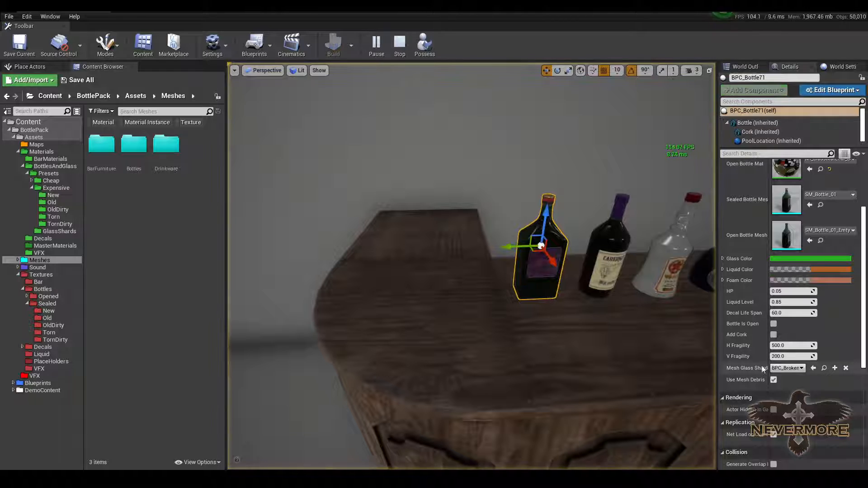
left_click(789, 345)
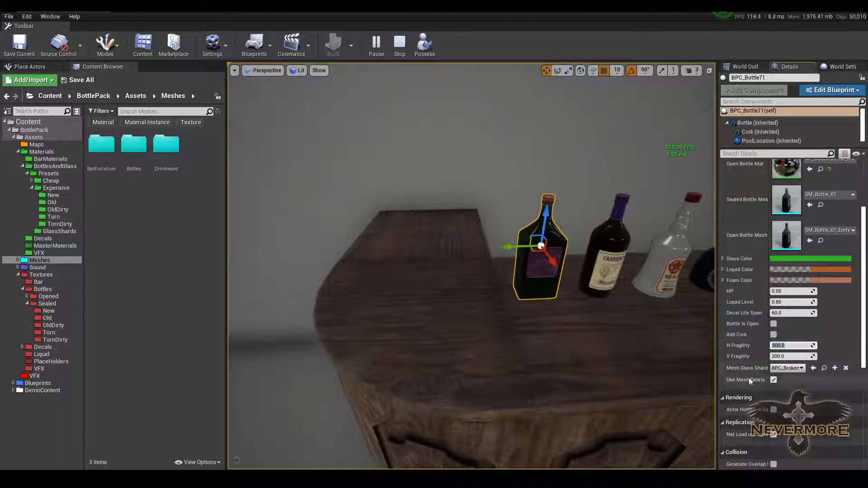
type("20")
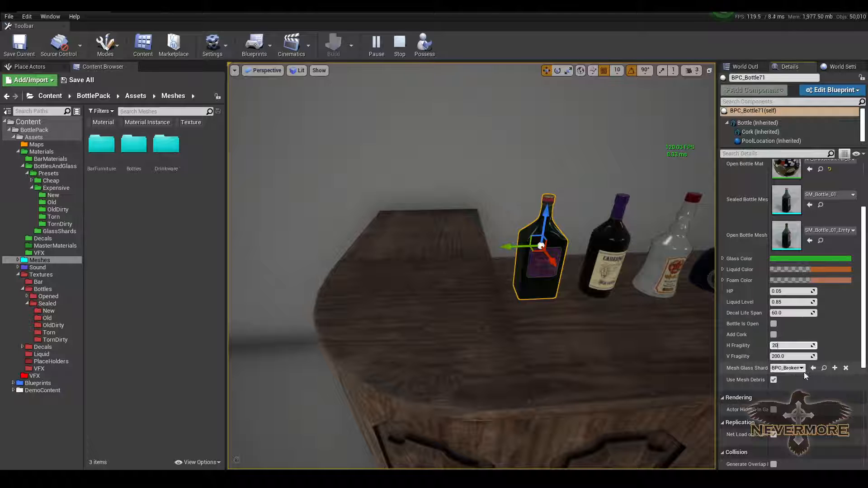
key("Return")
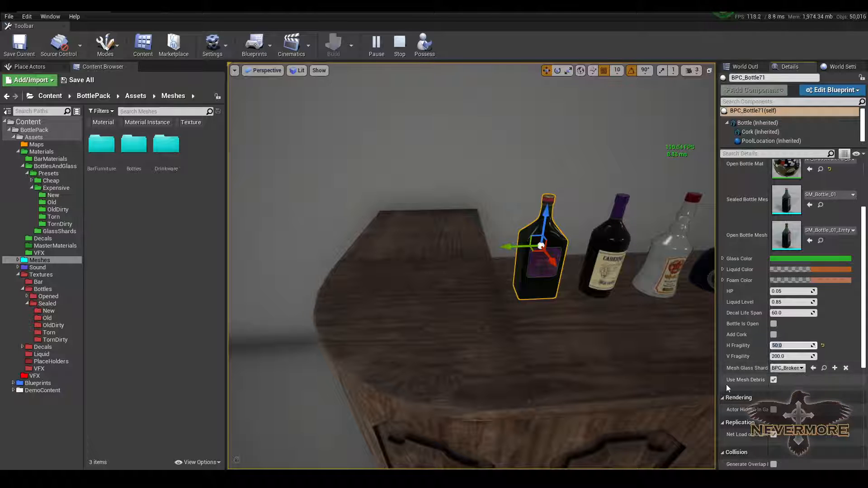
right_click_drag(547, 306, 562, 273)
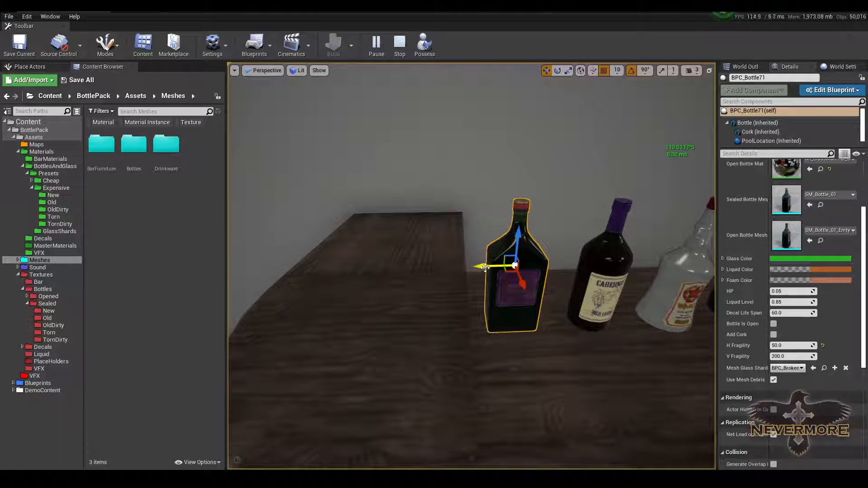
left_click_drag(485, 267, 394, 268)
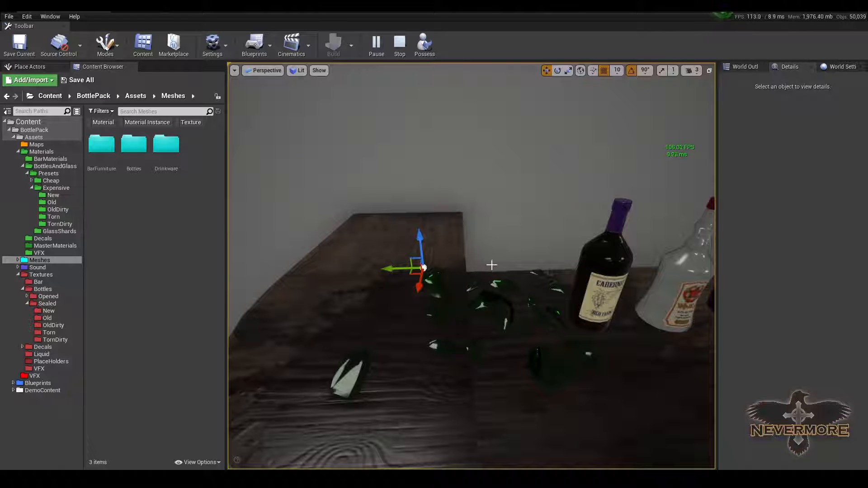
Step: Move the Cabernet bottle through the green shards and over the neighbouring bottles, and end the simulation
left_click(585, 278)
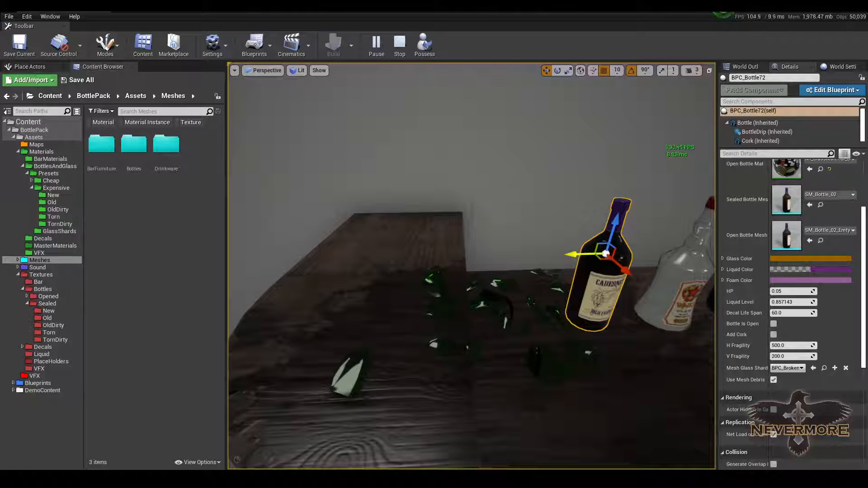
left_click_drag(606, 254, 570, 228)
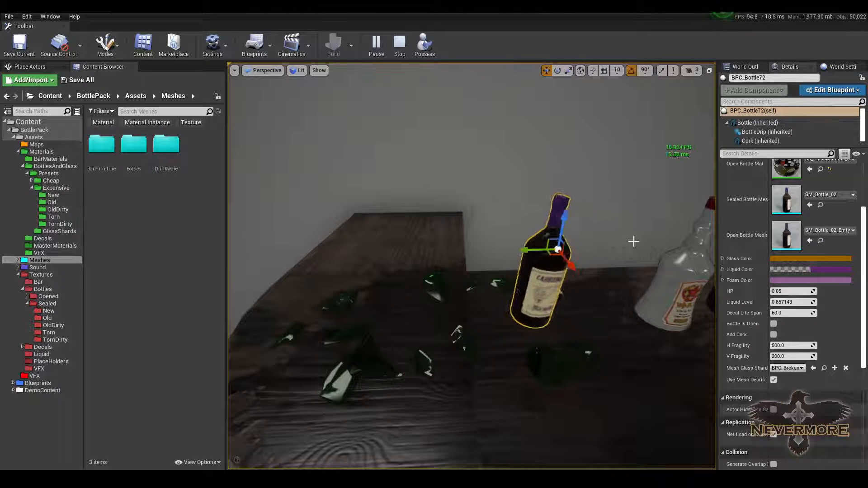
right_click_drag(590, 286, 672, 274)
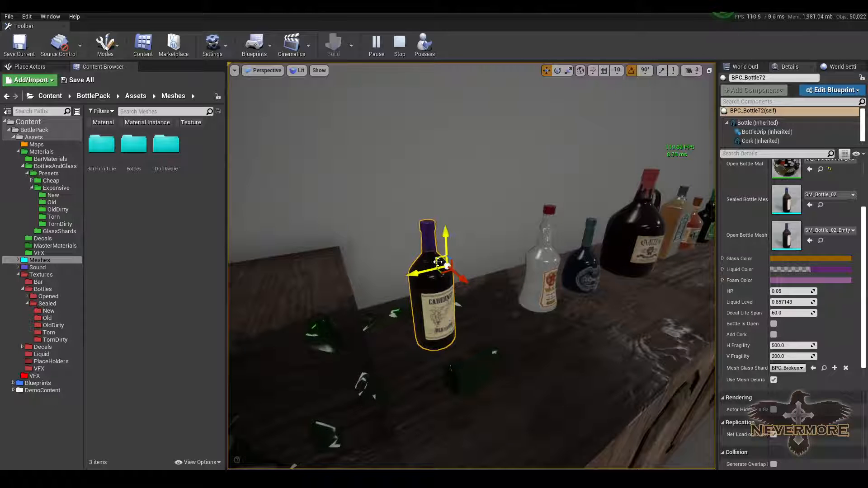
left_click_drag(437, 262, 678, 153)
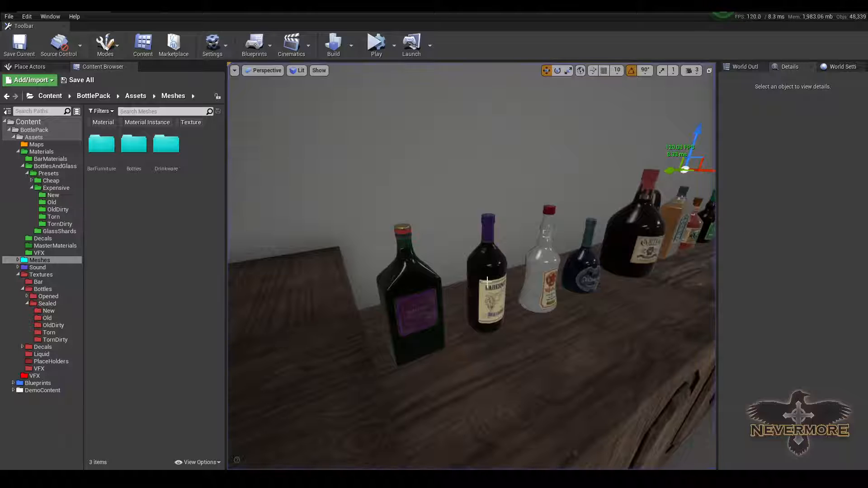
Step: Simulate the level and smash the green bottle at the counter's end and the neighbouring Cabernet bottle against the countertop
left_click(487, 282)
left_click(542, 284)
left_click_drag(493, 327, 567, 318)
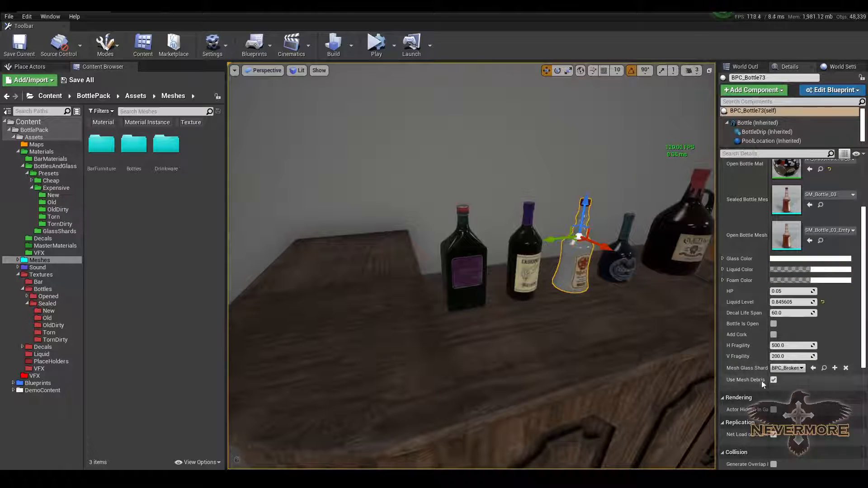
right_click_drag(578, 374, 563, 302)
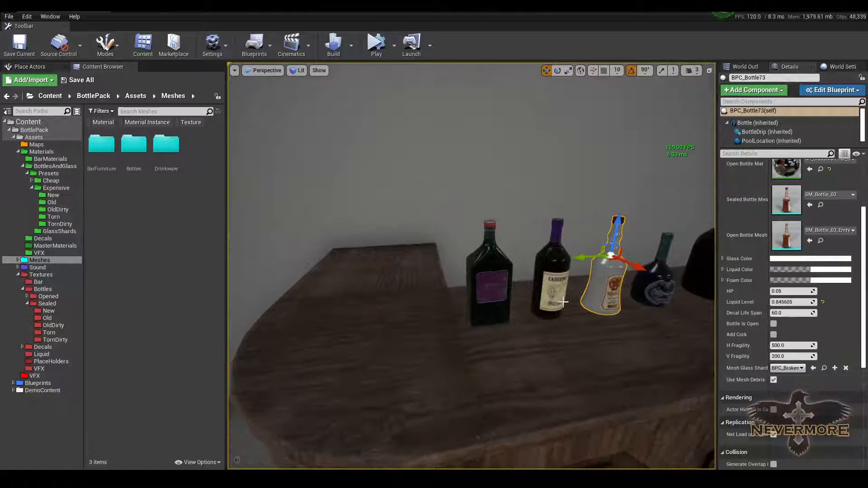
key("alt+s")
right_click_drag(548, 268, 610, 267)
left_click(425, 292)
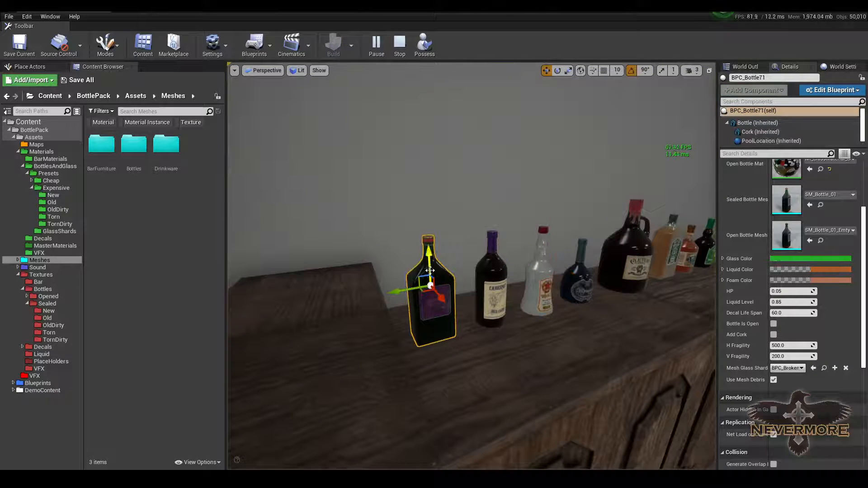
left_click_drag(430, 258, 404, 421)
left_click(490, 272)
left_click_drag(490, 237, 484, 385)
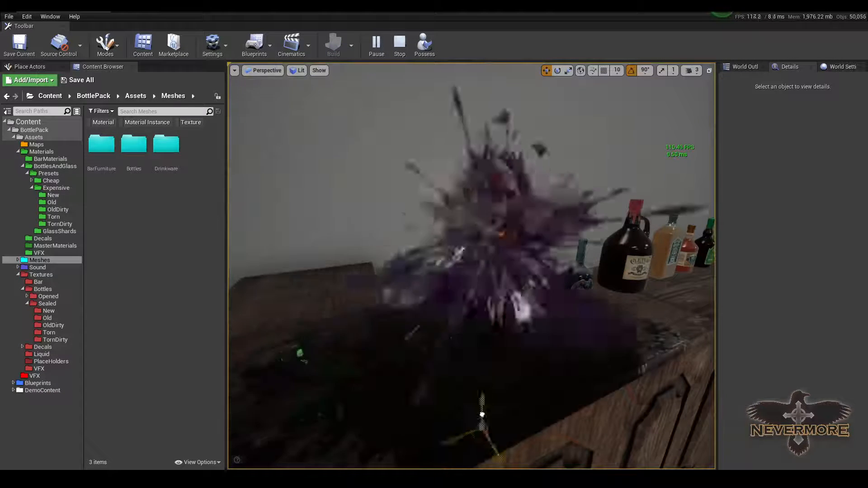
Step: Smash the clear vodka bottle, the small blue bottle and the large brown jug against the countertop
left_click(534, 276)
left_click_drag(542, 226, 540, 375)
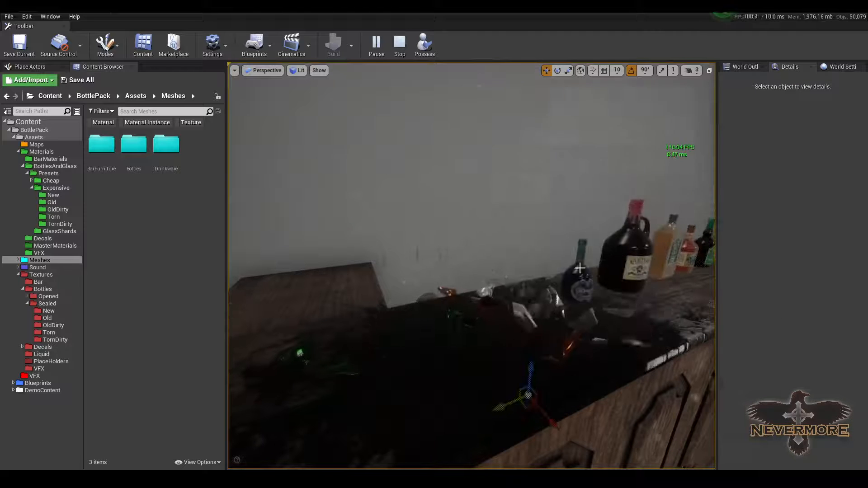
left_click(583, 248)
left_click_drag(584, 250, 570, 341)
left_click(626, 245)
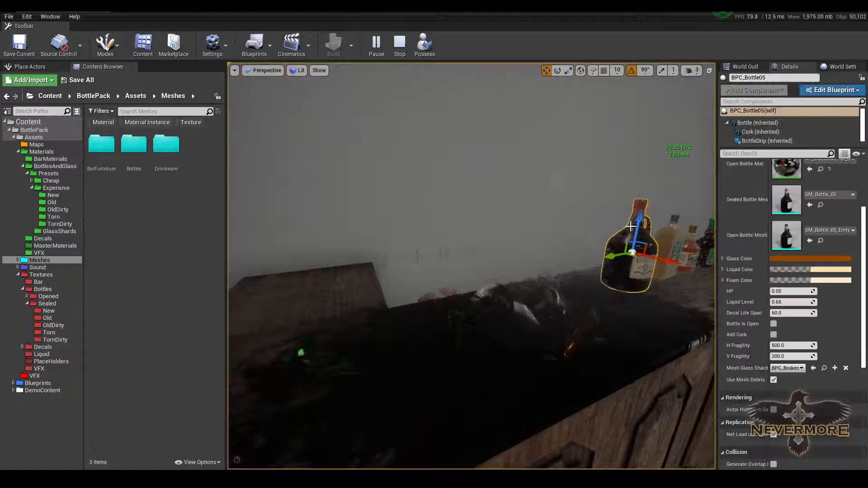
left_click_drag(637, 217, 637, 304)
Step: Smash the square amber bottle against the counter, look over the remaining glass shards, and end the simulation
right_click_drag(637, 304, 654, 254)
left_click(558, 259)
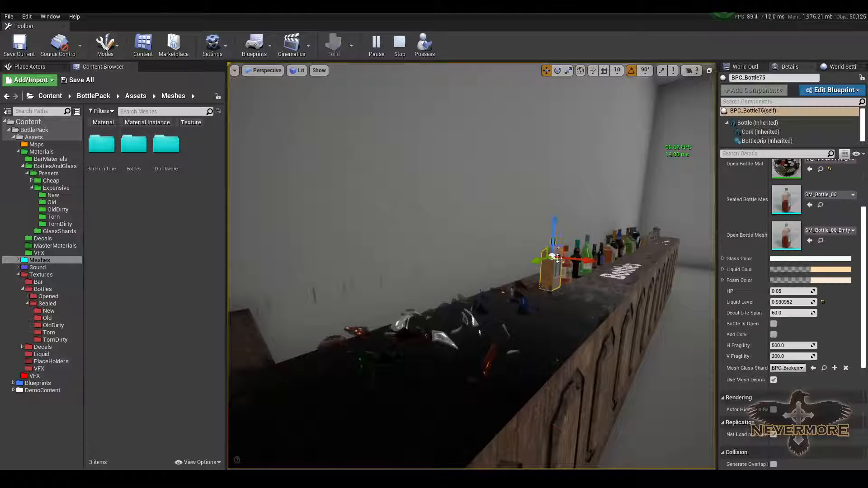
left_click_drag(567, 198, 532, 368)
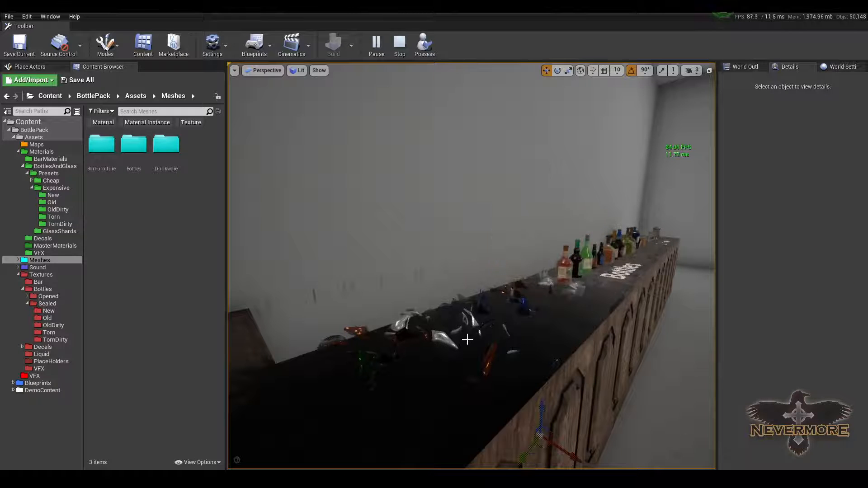
right_click_drag(606, 290, 699, 295)
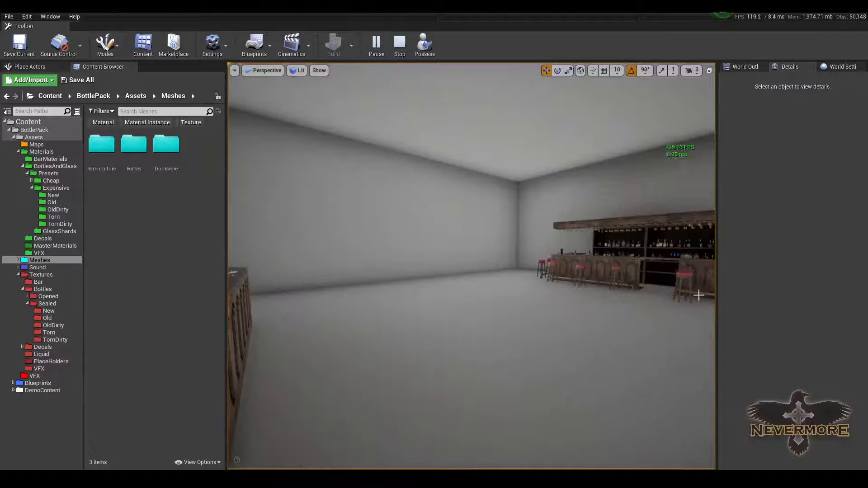
right_click_drag(599, 237, 379, 326)
right_click_drag(481, 280, 543, 309)
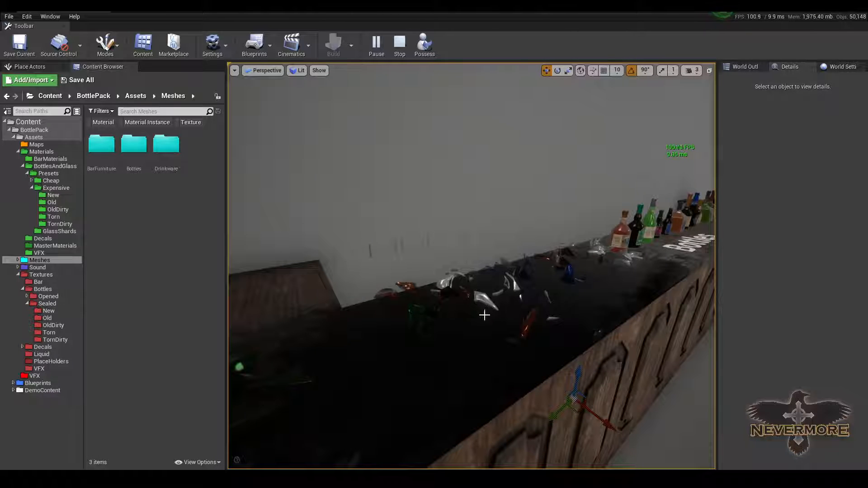
key("Escape")
Step: Disable Use Mesh Debris on the green bottle at the counter's end, simulate the level, and smash the bottle against the countertop
right_click_drag(451, 341, 468, 336)
left_click(413, 292)
left_click(442, 322)
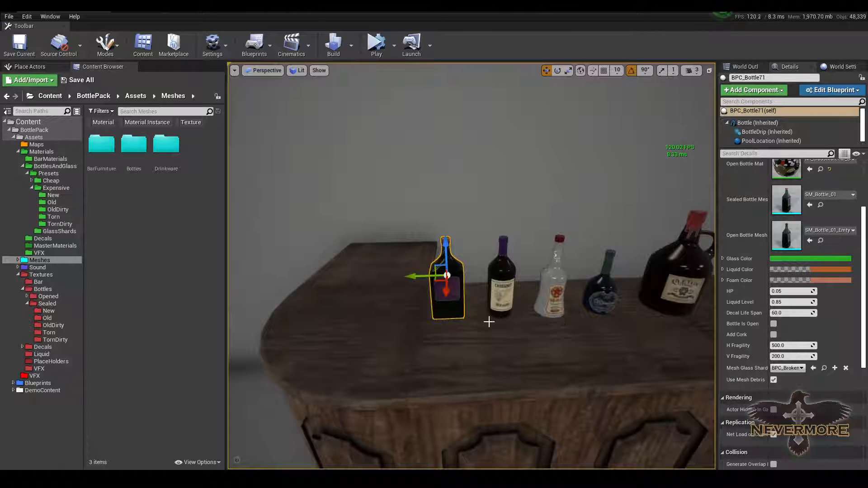
key("alt+s")
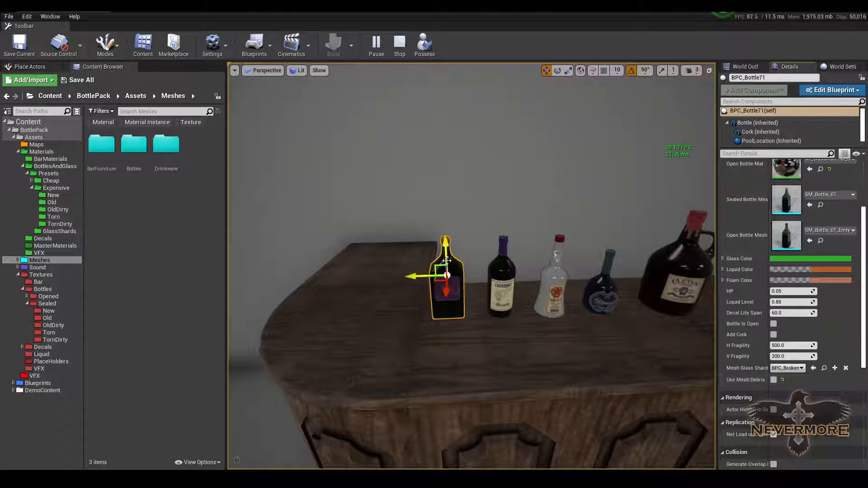
left_click_drag(446, 254, 445, 209)
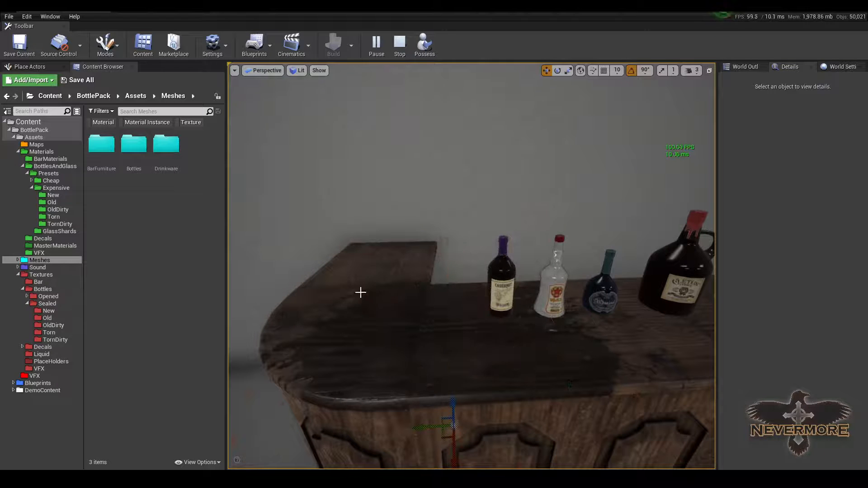
Step: Smash the Cabernet bottle with mesh debris still enabled for comparison, and end the simulation
left_click(509, 267)
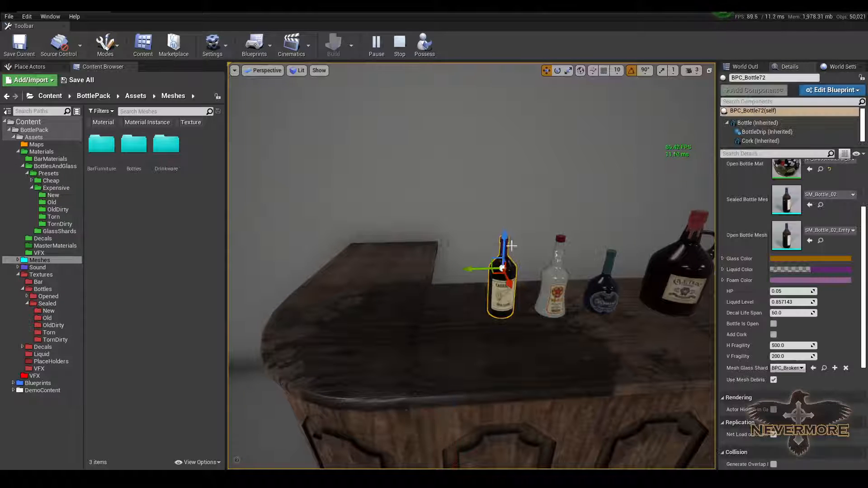
left_click_drag(504, 248, 503, 205)
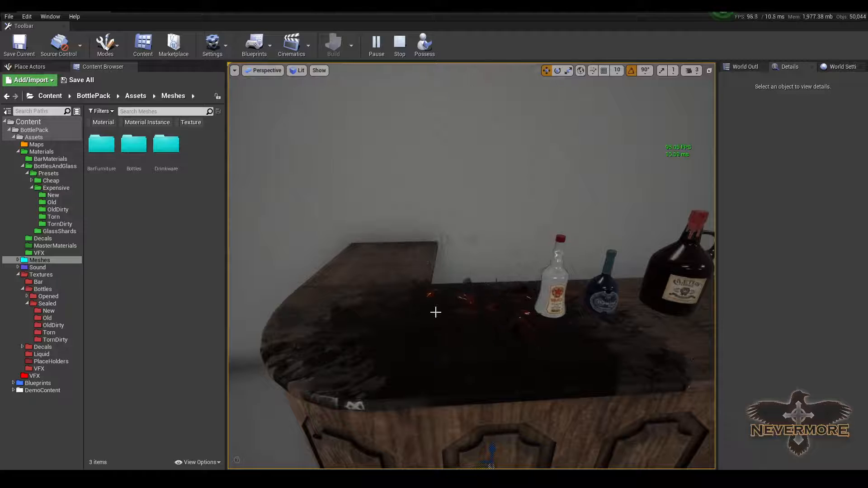
key("Escape")
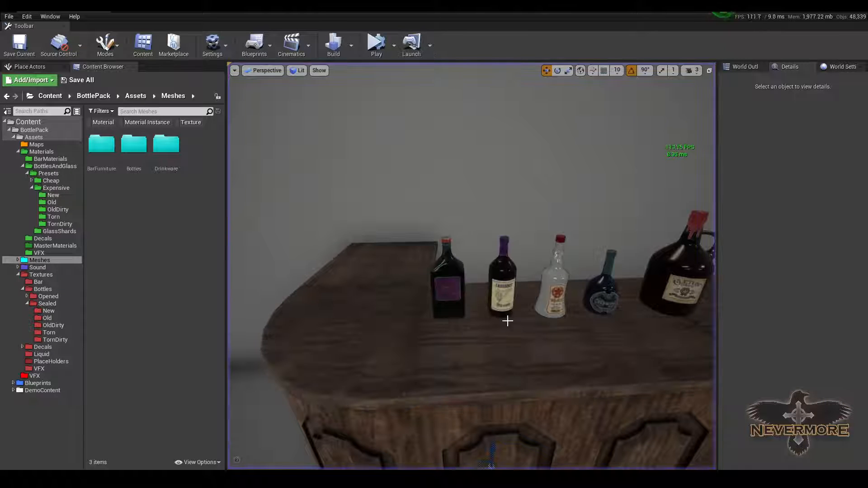
Step: Select the large brown jug, bring up its sealed and open bottle material properties, and collapse the Expensive presets folder
right_click_drag(535, 299, 492, 298)
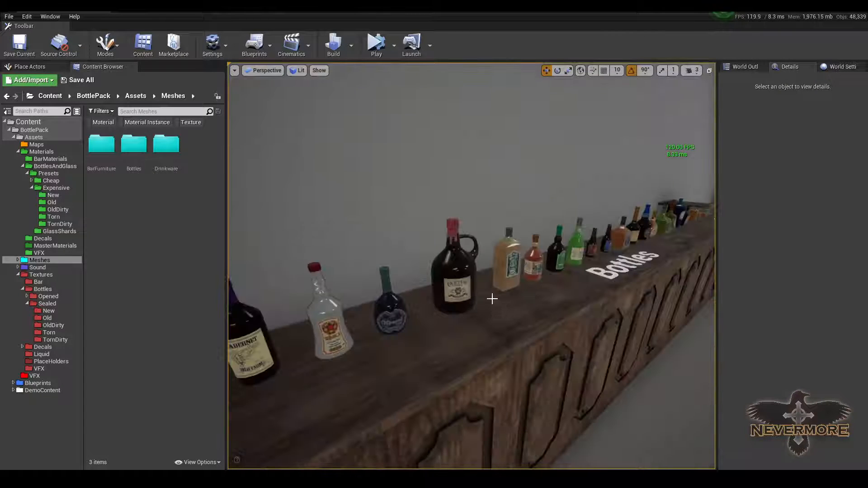
left_click(457, 267)
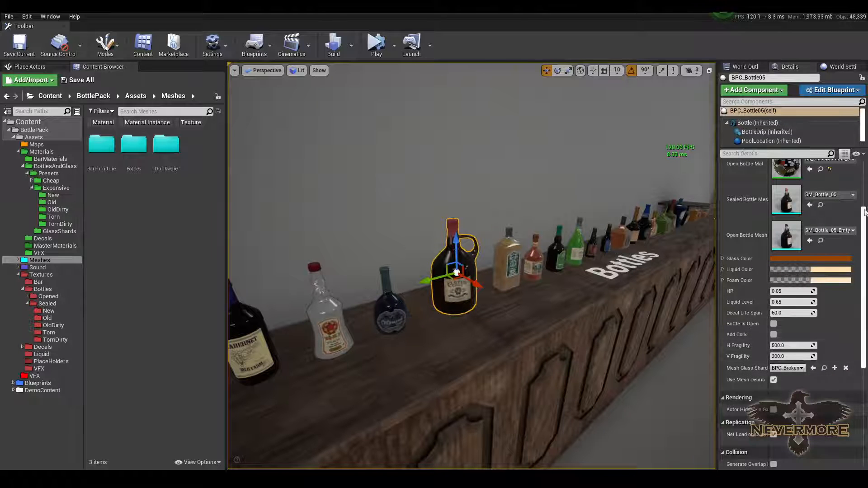
left_click_drag(865, 213, 864, 164)
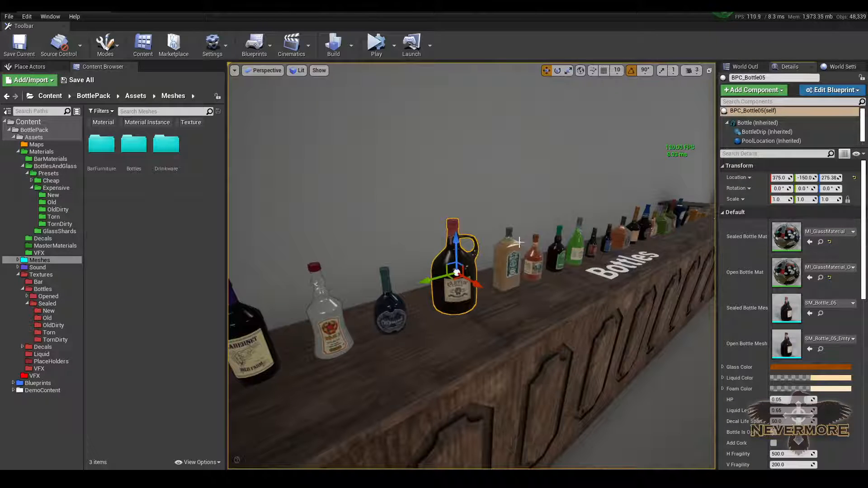
left_click(32, 188)
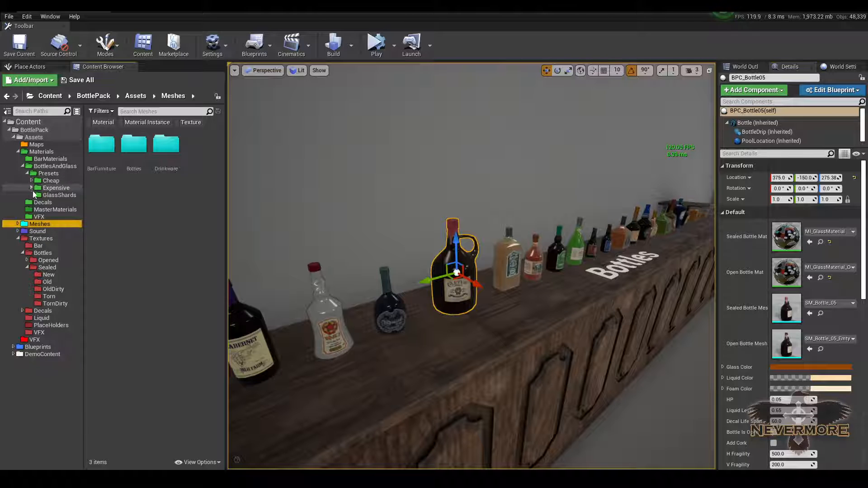
Step: Examine the bar's bottles and glasses in the Shader Complexity view mode, and return to Lit
right_click_drag(436, 246, 353, 246)
key("s")
key("w")
right_click_drag(538, 325, 542, 306)
key("alt+8")
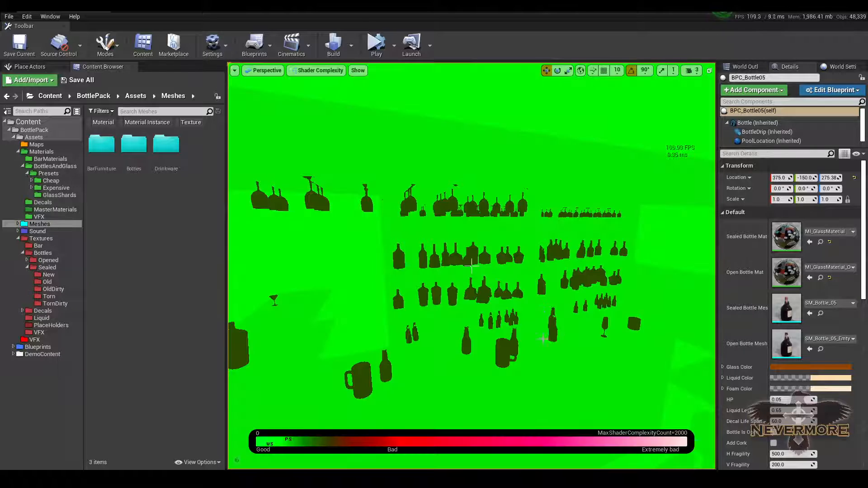
right_click_drag(471, 267, 590, 314)
key("alt+4")
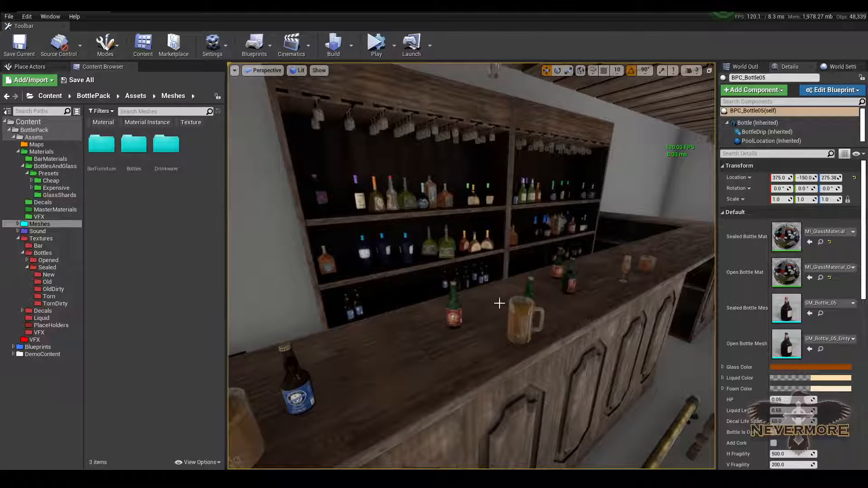
Step: Expand the Cheap and Expensive material presets and show the contents of both New folders together
left_click(56, 189)
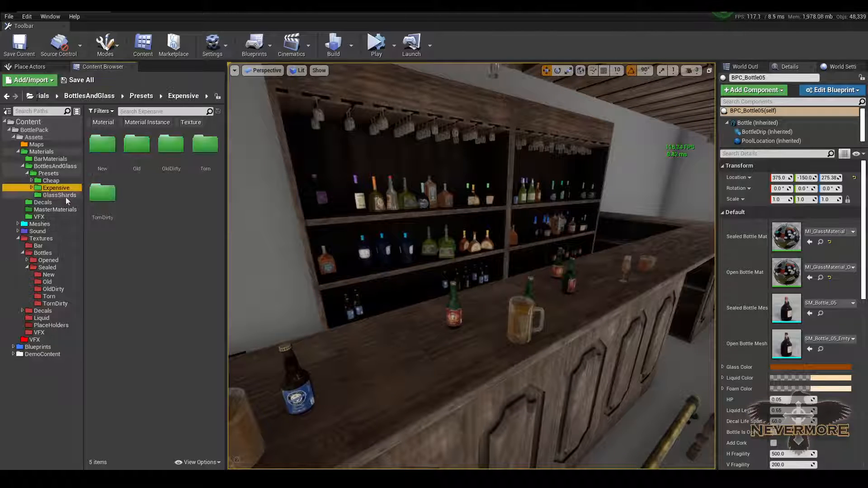
left_click(32, 188)
left_click(31, 180)
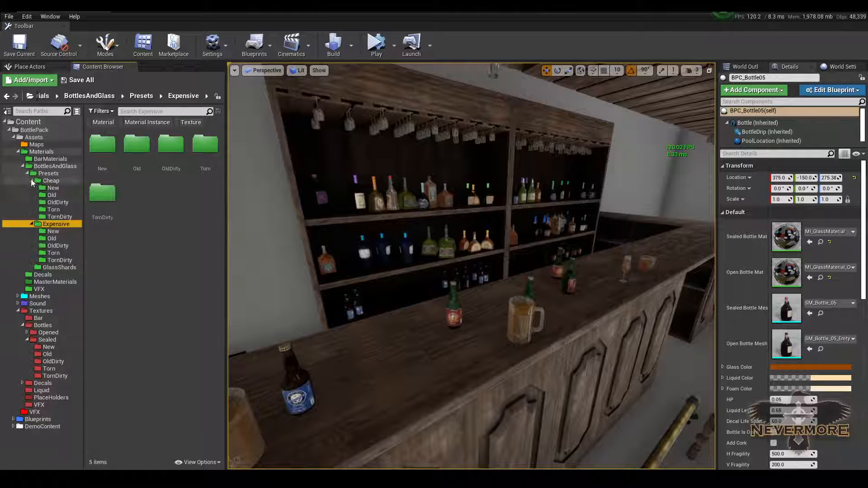
left_click(53, 187)
left_click(52, 238, "ctrl")
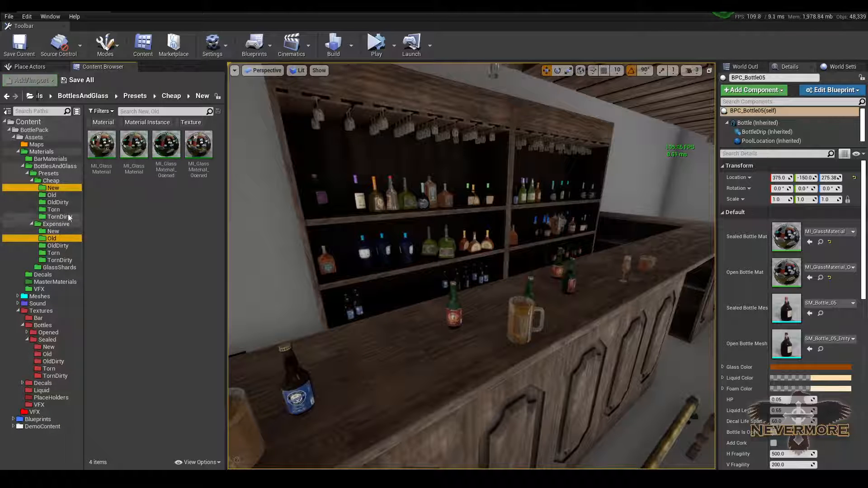
left_click(53, 231)
left_click(54, 188, "ctrl")
Step: Open the cheap and expensive MI_GlassMaterial instances from the New presets in a maximized material editor window
left_click(110, 156)
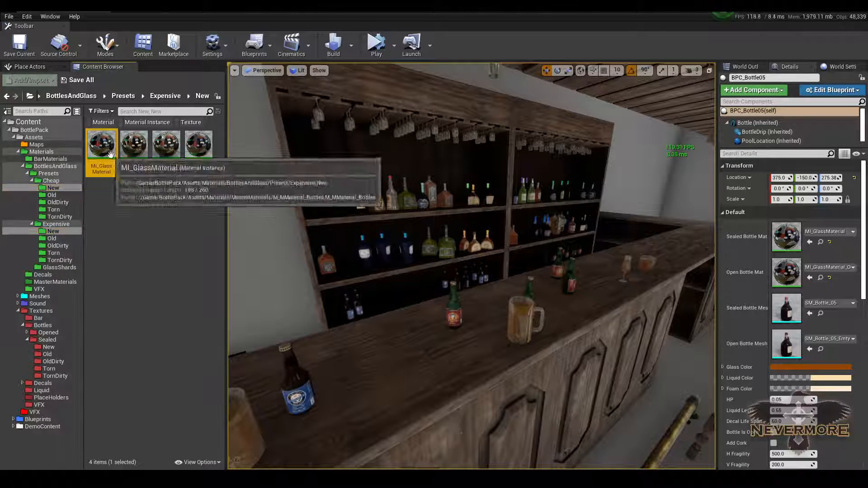
left_click_drag(134, 150, 138, 145, "ctrl")
key("Escape")
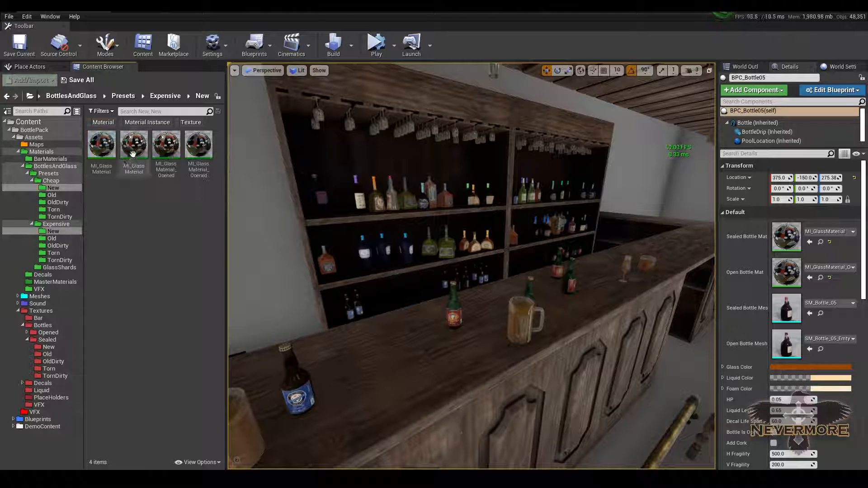
key("Return")
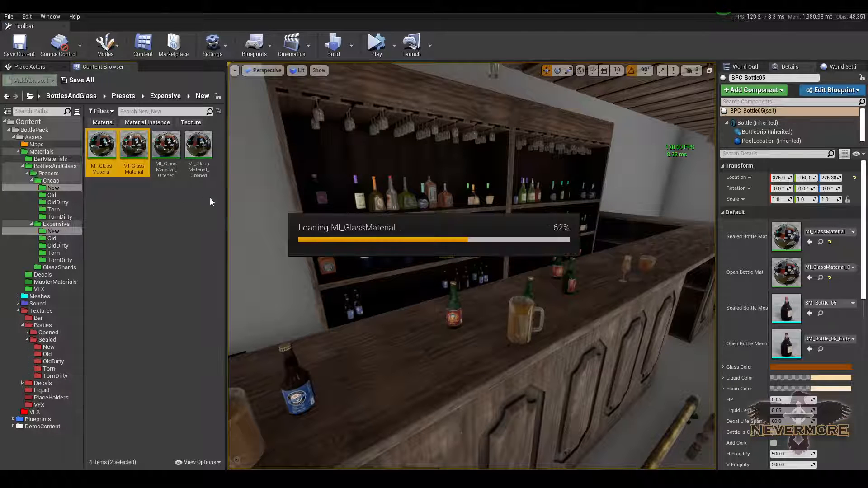
double_click(749, 13)
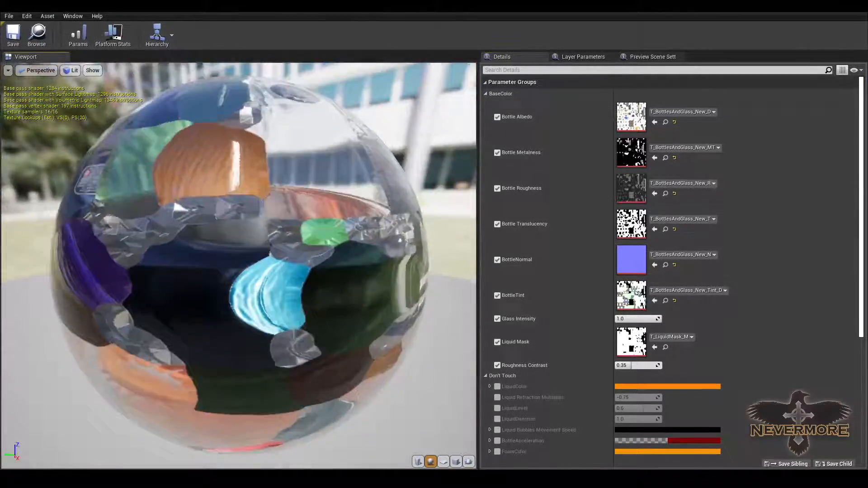
Step: Inspect the expensive glass material's preview sphere from several angles and from farther away
left_click_drag(238, 266, 172, 221)
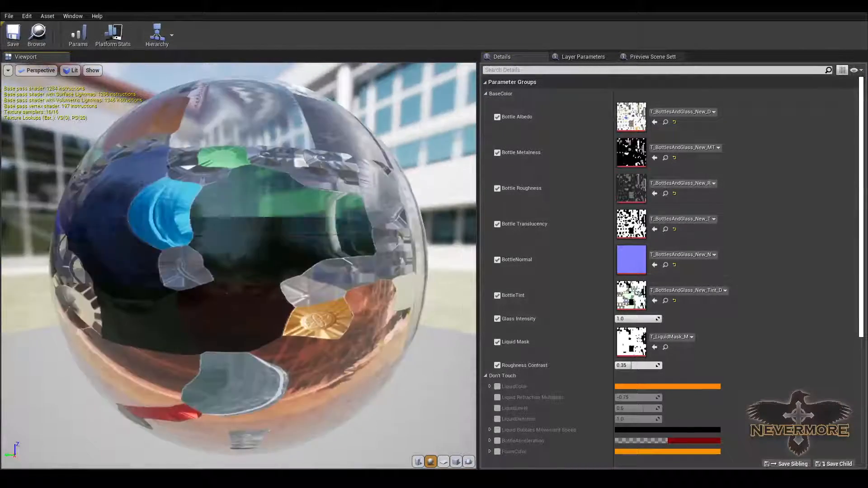
scroll(239, 266, "down", 3)
left_click_drag(238, 266, 190, 308)
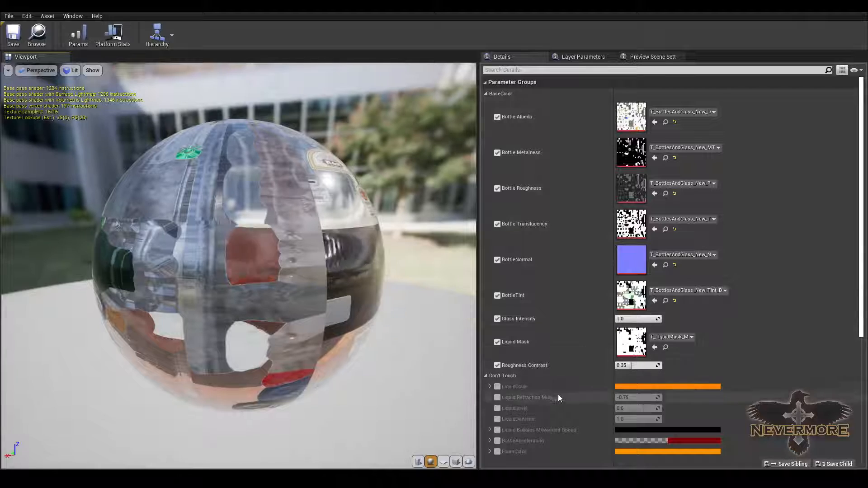
Step: Compare the shader instruction counts and parameters of the cheap and expensive MI_GlassMaterial instances
left_click(72, 6)
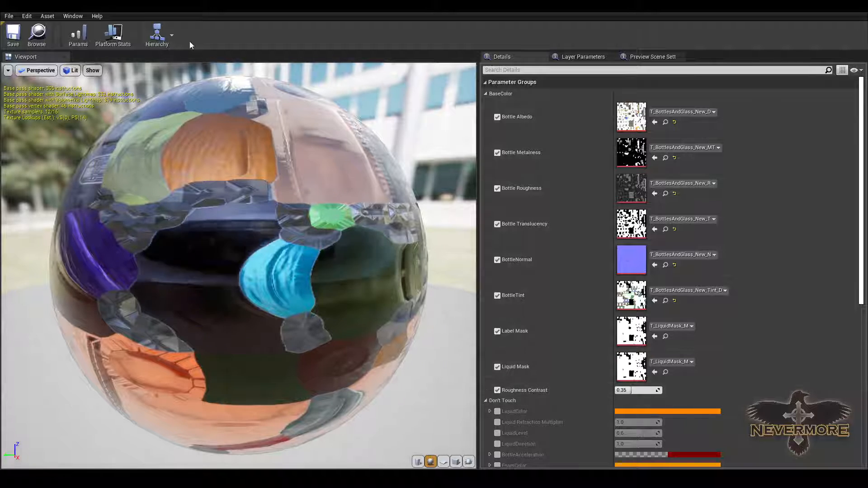
left_click(150, 7)
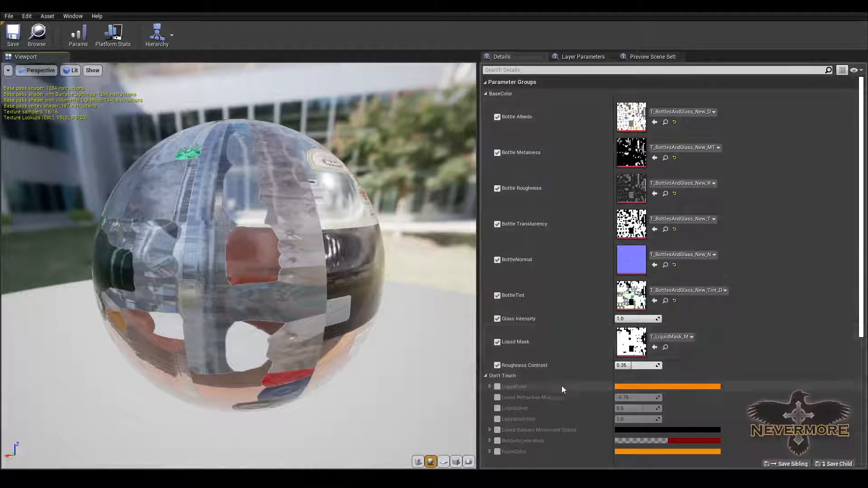
left_click(68, 6)
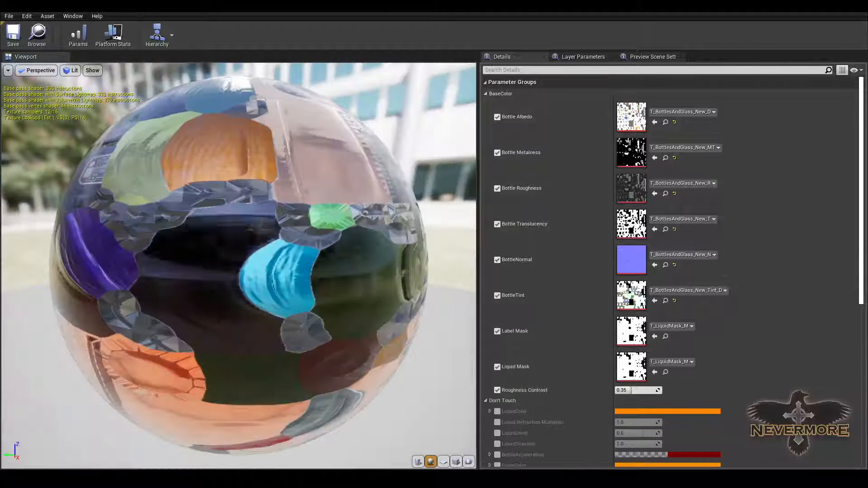
left_click(150, 7)
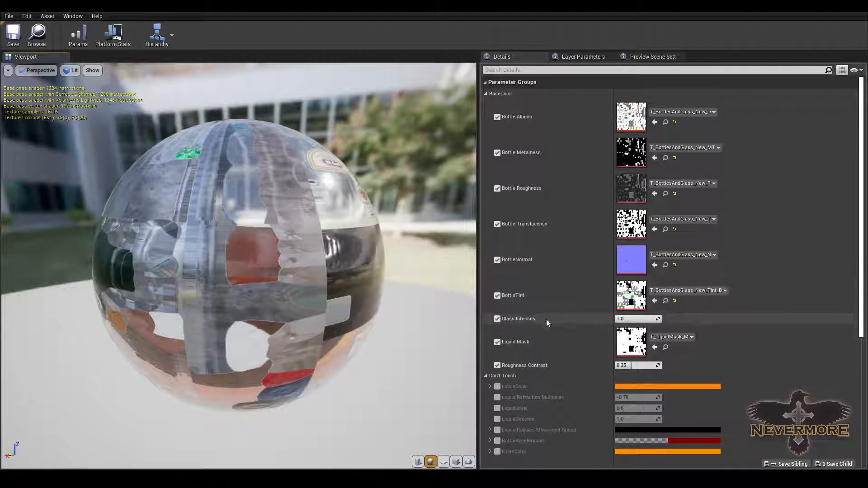
Step: Compare the Don't Touch parameters and parent materials of both MI_GlassMaterial instances, and inspect the cheap material's preview sphere
scroll(583, 283, "down", 3)
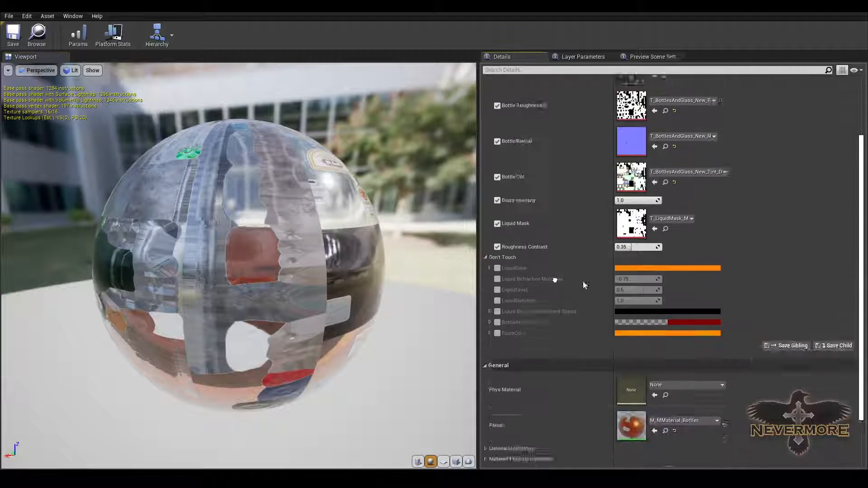
left_click(67, 6)
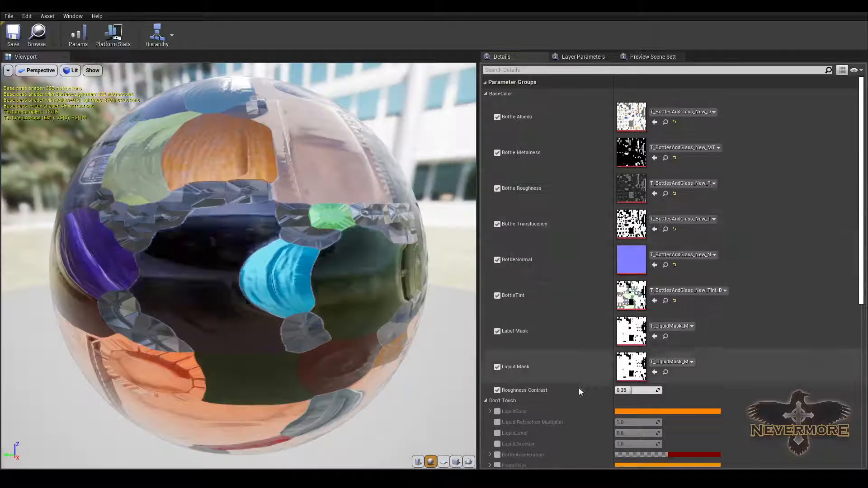
scroll(579, 389, "down", 5)
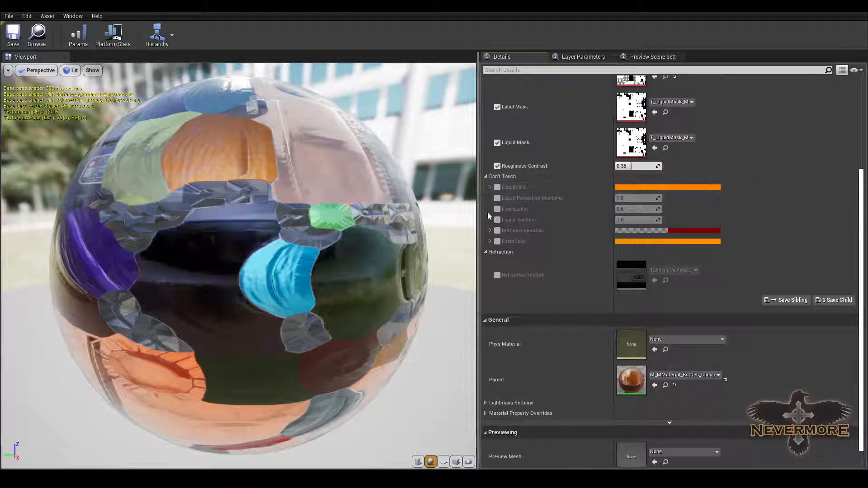
left_click_drag(409, 176, 454, 183)
scroll(330, 242, "down", 3)
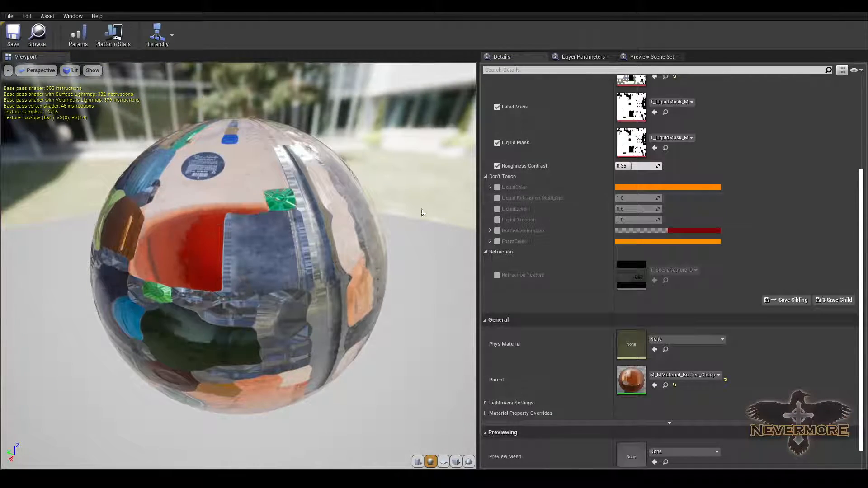
left_click_drag(422, 212, 273, 228)
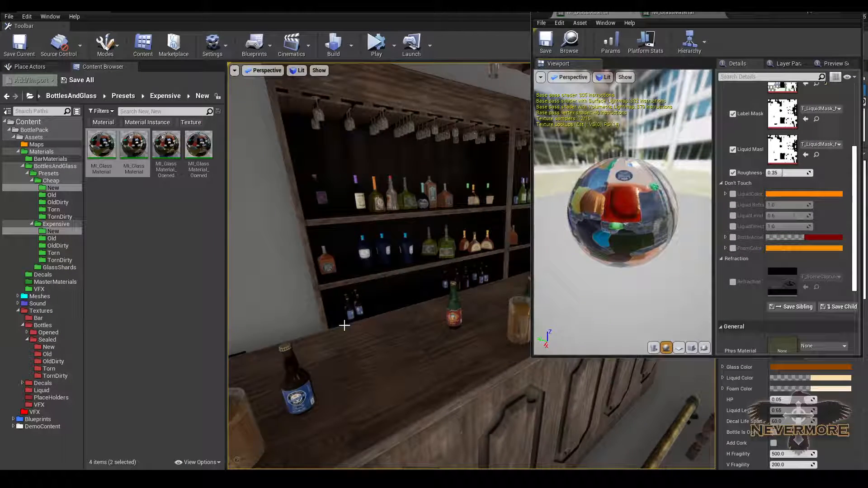
Step: Try the LiquidLevel and LiquidDirection overrides one after the other in the cheap glass material while viewing the bottles on the bar
left_click_drag(344, 325, 302, 353)
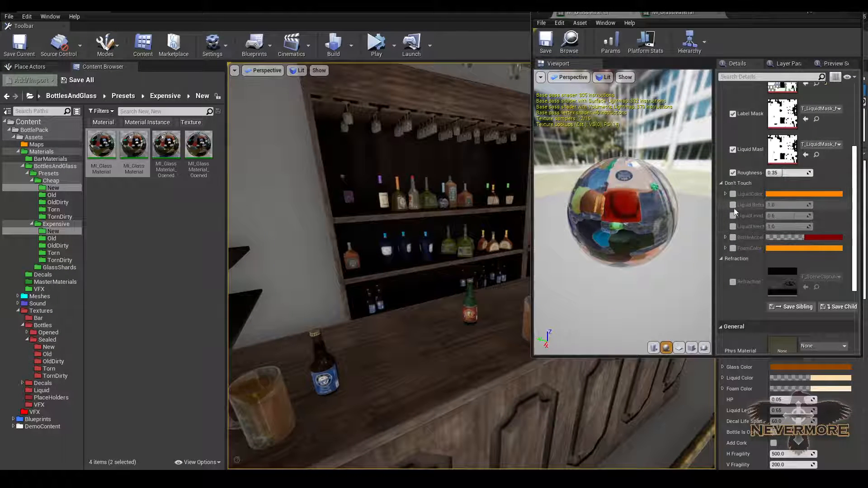
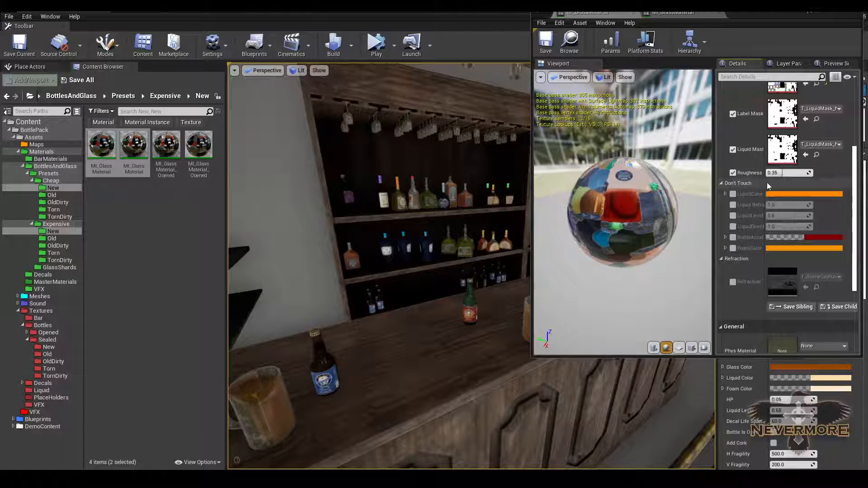
mouse_move(767, 182)
left_mouse_down()
mouse_move(791, 183)
mouse_move(777, 184)
left_mouse_up()
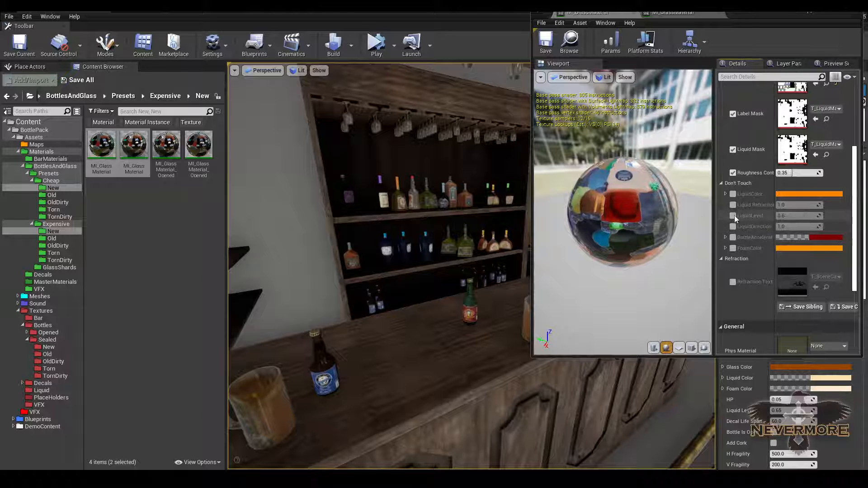
left_click(733, 216)
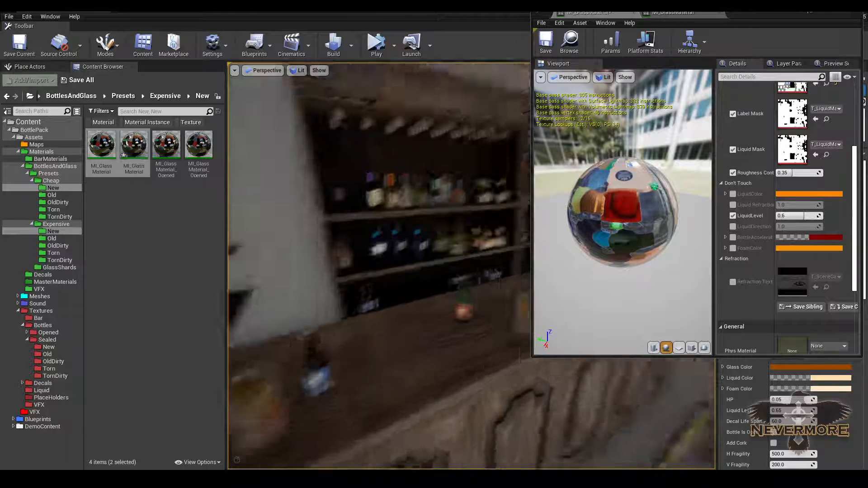
left_click(733, 227)
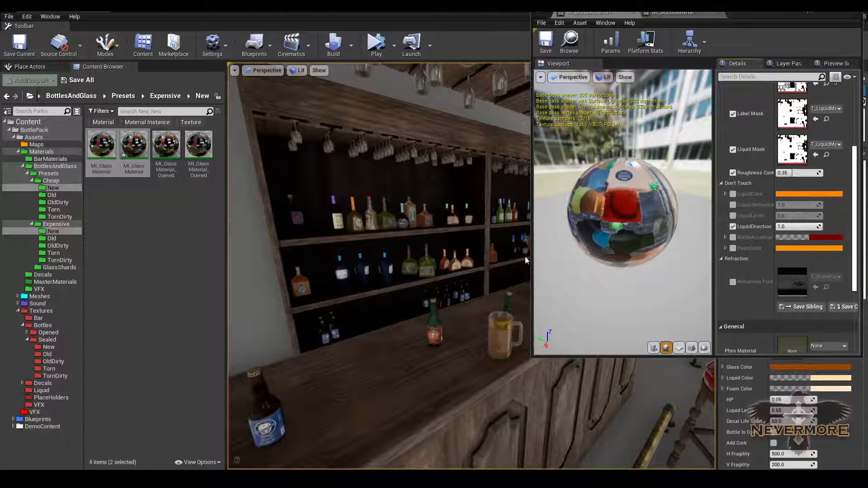
right_click_drag(336, 302, 391, 306)
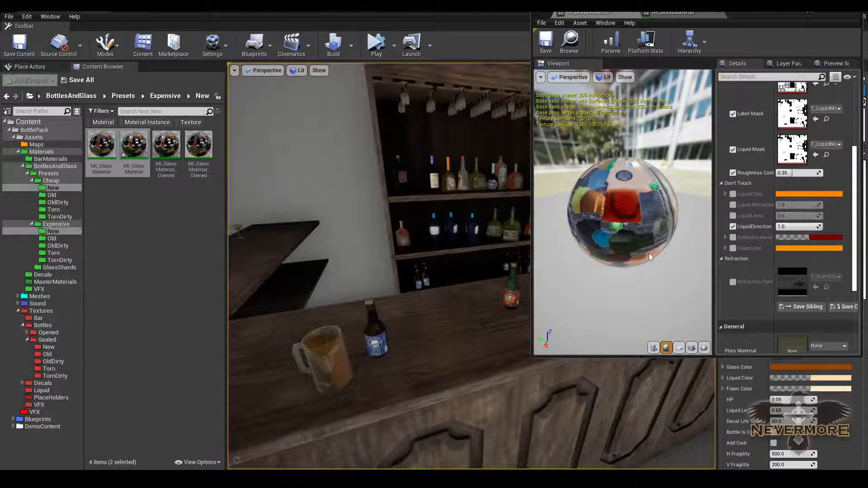
right_click_drag(376, 269, 324, 321)
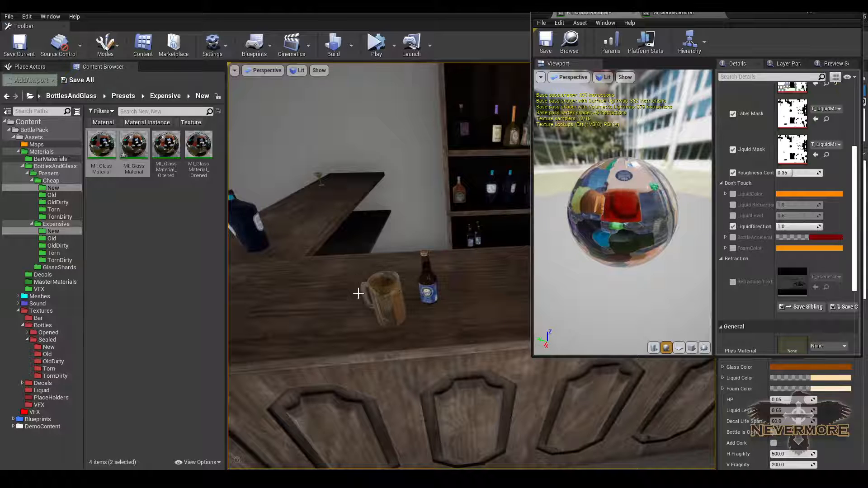
right_click_drag(358, 293, 503, 263)
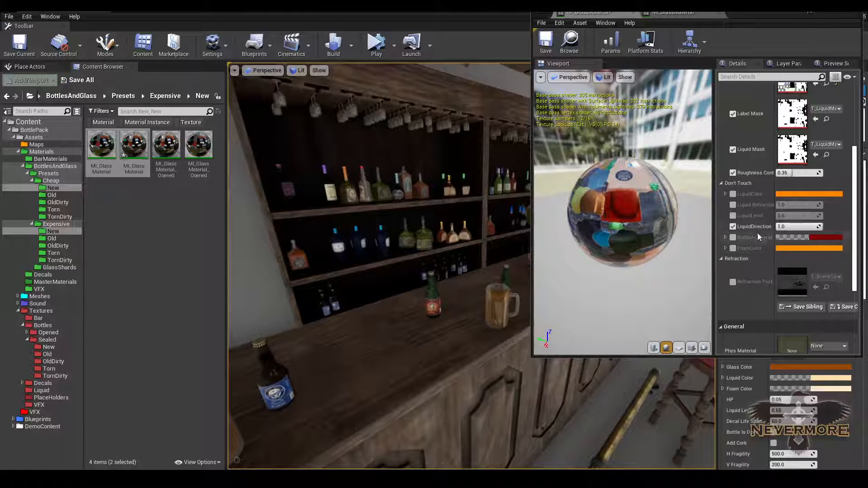
Step: Turn off the LiquidDirection override, and briefly enable and disable the BottleAcceleration and FoamColor overrides
left_click(733, 227)
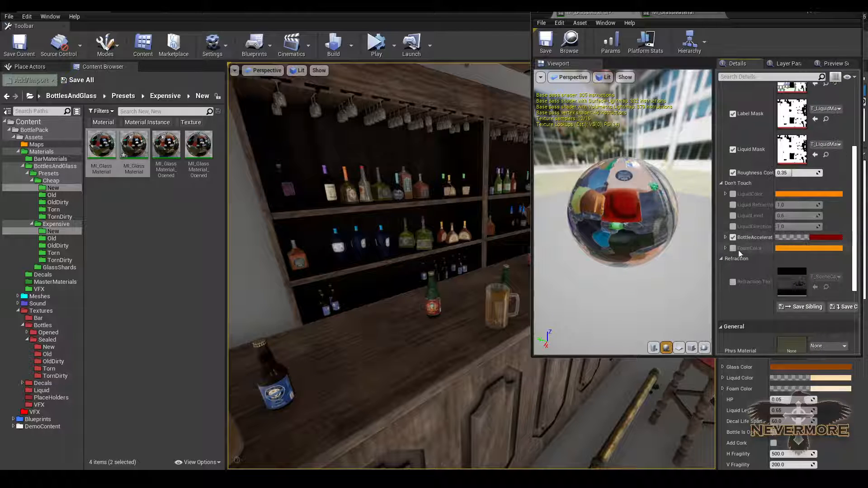
left_click(733, 237)
left_click(732, 248)
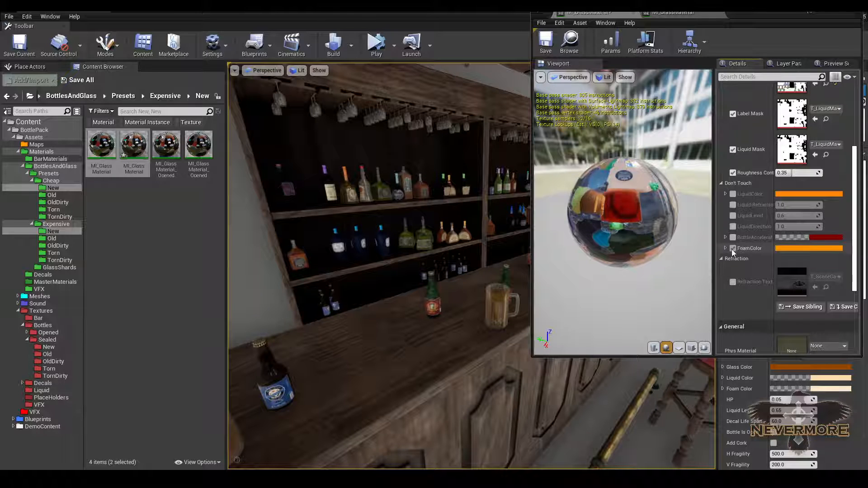
left_click(732, 248)
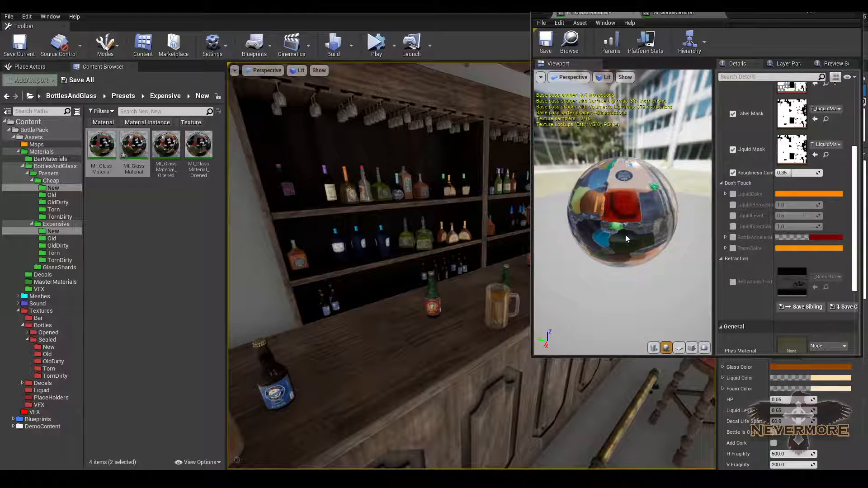
Step: Collapse the Don't Touch parameter group in both the cheap and the expensive MI_GlassMaterial instances
left_click(720, 183)
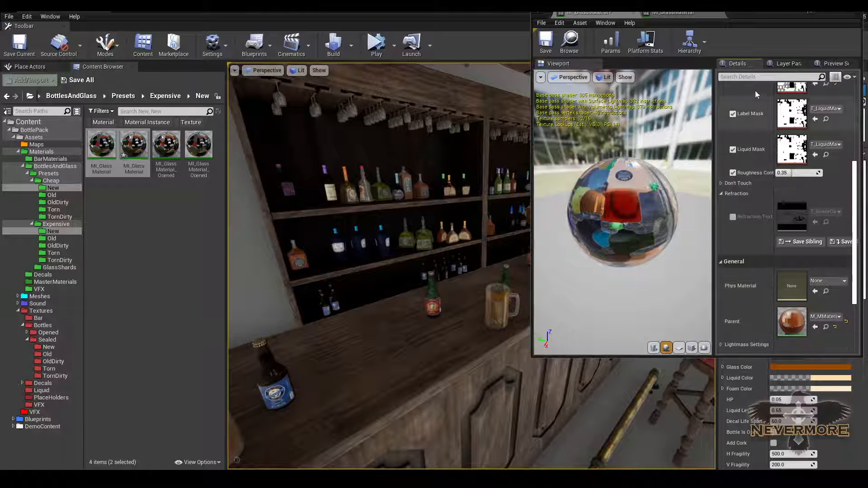
left_click(676, 13)
left_click(721, 226)
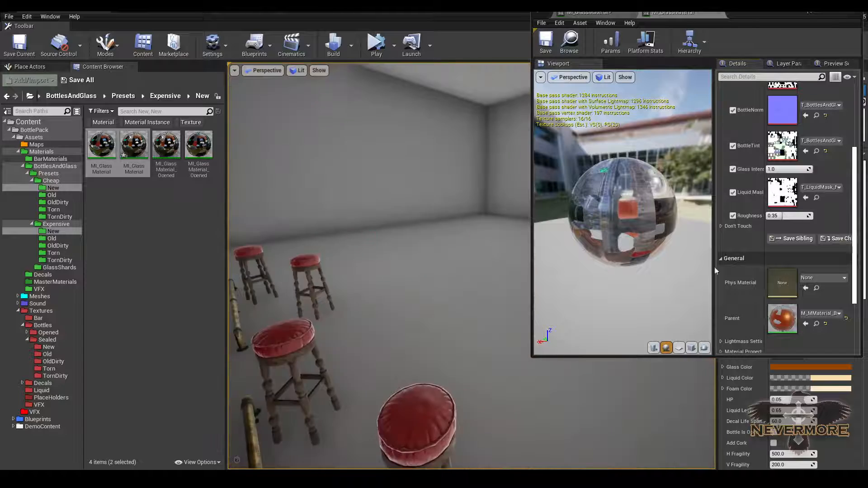
Step: Try a Glass Intensity of 0.0 in the expensive glass material against the bottles at the bar's end, and restore it to 1.0
mouse_move(325, 271)
right_mouse_down()
mouse_move(314, 281)
mouse_move(323, 256)
right_mouse_up()
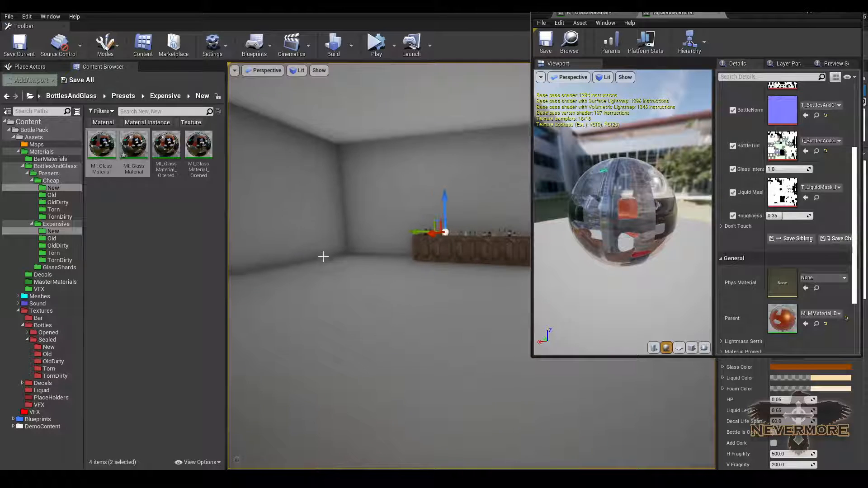
key("f")
left_click_drag(394, 248, 393, 273)
key("s")
key("a")
right_click_drag(393, 274, 335, 272)
key("w")
key("a")
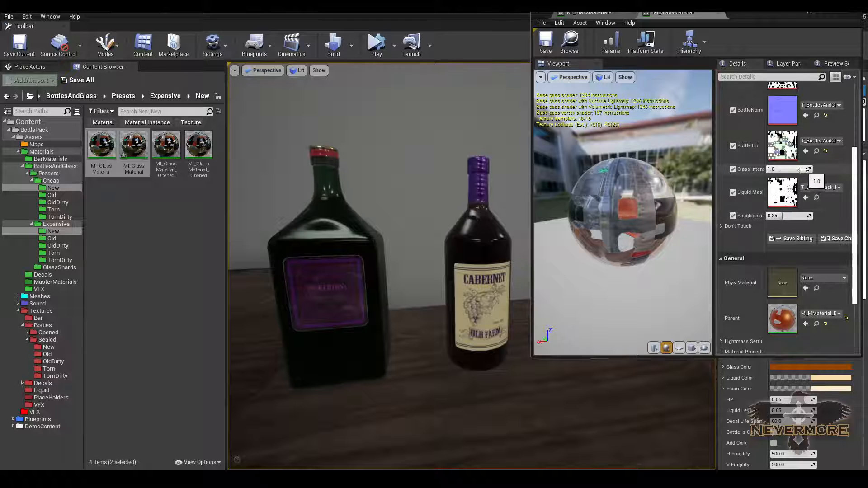
left_click_drag(789, 170, 774, 169)
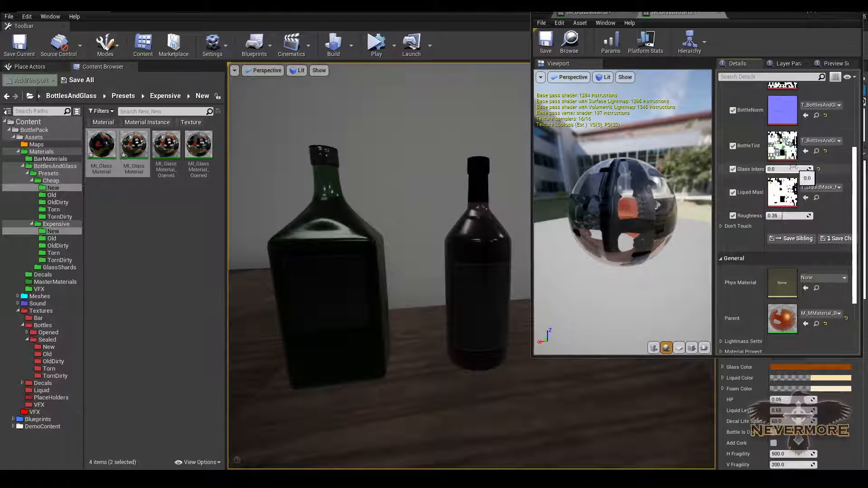
left_click_drag(773, 169, 832, 175)
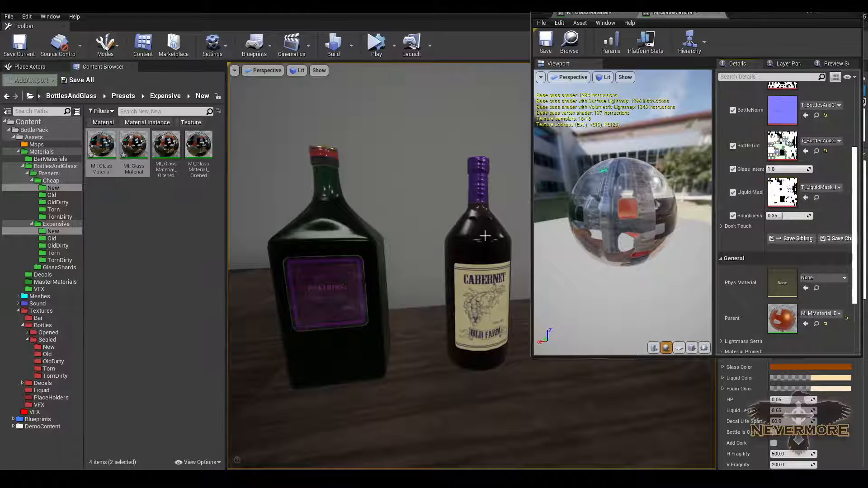
right_click_drag(501, 231, 501, 249)
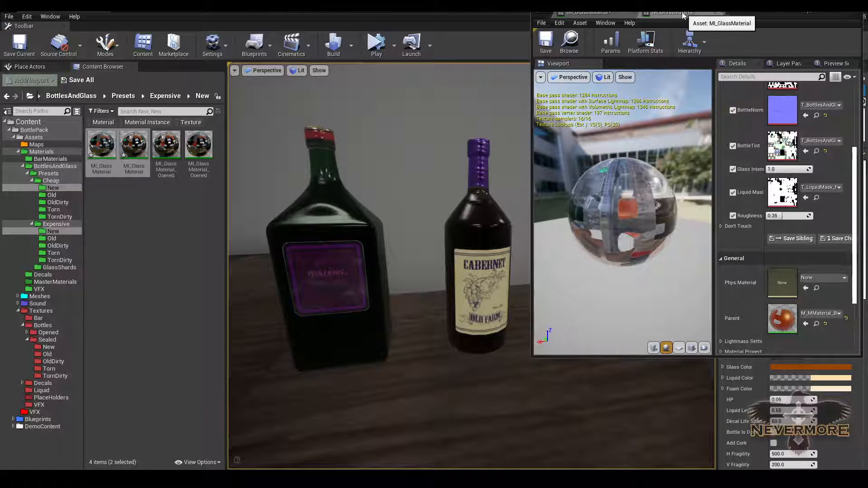
Step: Close both MI_GlassMaterial instance editors and view the row of bottles along the bar counter
left_click(625, 12)
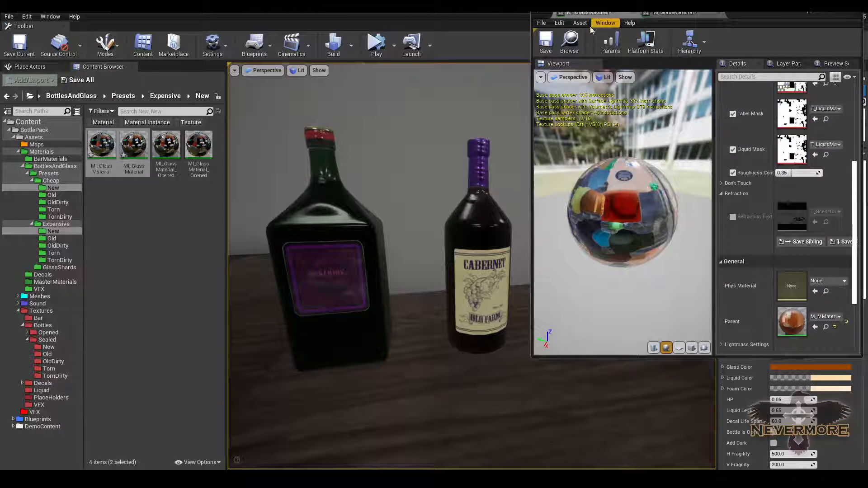
middle_click(656, 15)
middle_click(593, 12)
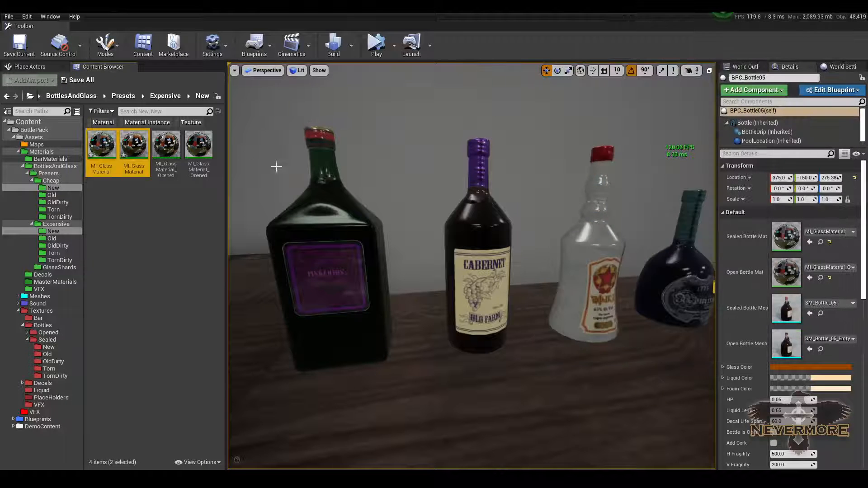
key("s")
right_click_drag(275, 167, 254, 169)
key("d")
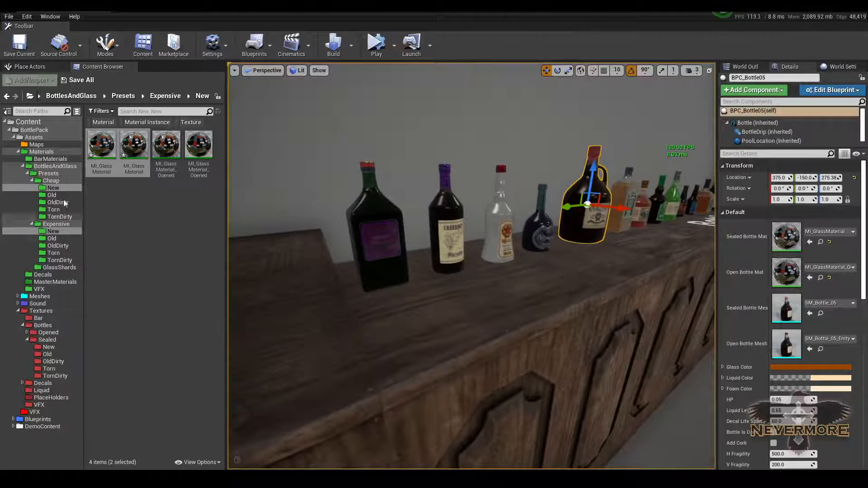
Step: Collapse the Cheap and Expensive preset folders and show the contents of the MasterMaterials folder
left_click(32, 181)
left_click(32, 188)
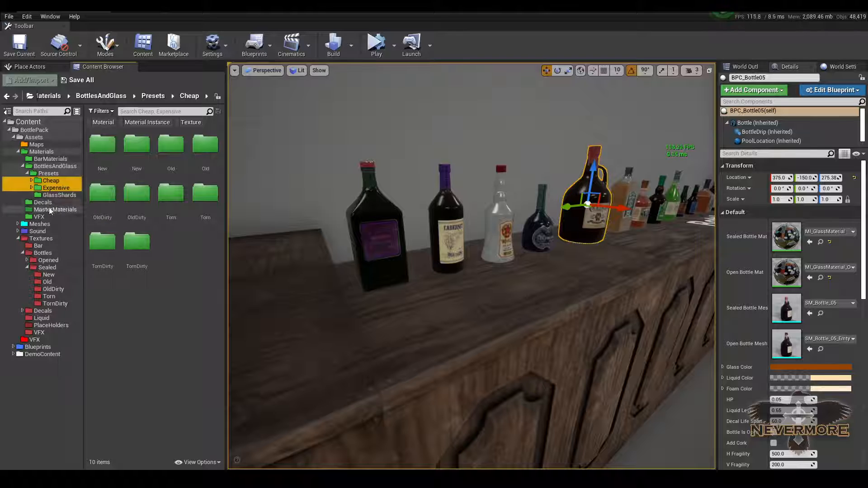
left_click(56, 210)
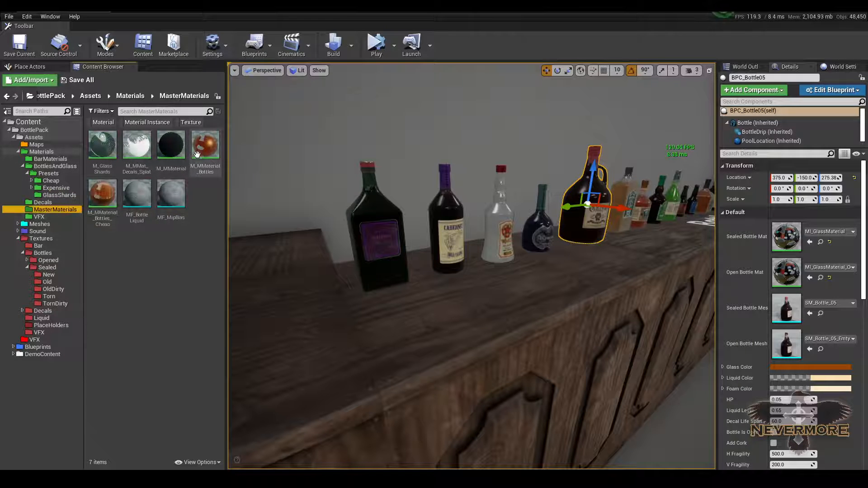
Step: Open the M_MMaterial_Bottles and M_MMaterial_Bottles_Cheap master materials together in a maximized material editor window
left_click(197, 154)
left_click(104, 205, "ctrl")
double_click(105, 207)
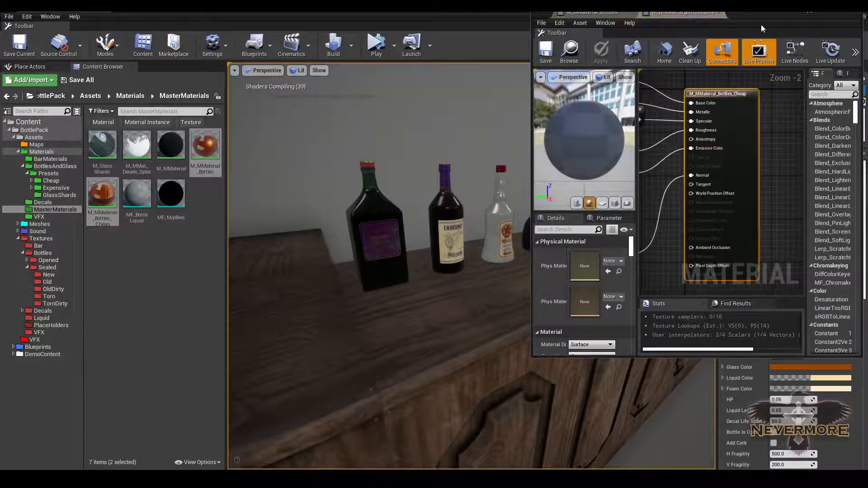
double_click(745, 11)
Step: Examine the M_MMaterial_Bottles output node and the Translucent Back Culling section of its graph
right_click_drag(389, 197, 489, 254)
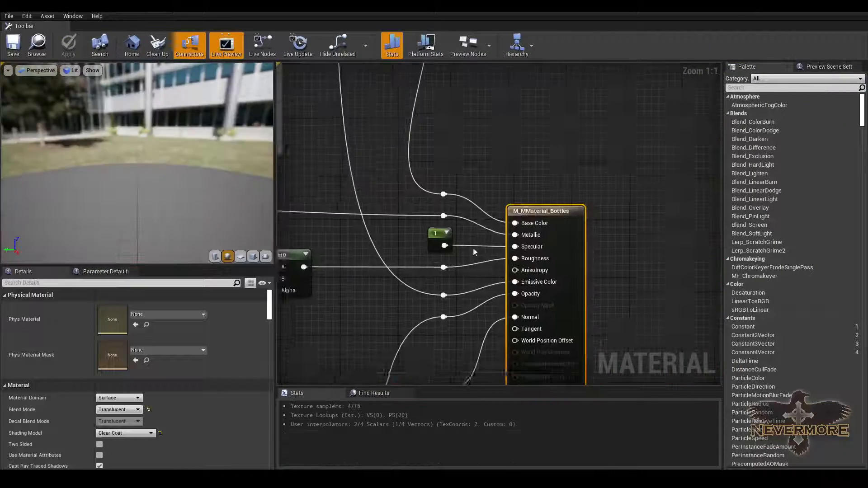
right_click_drag(545, 247, 606, 219)
scroll(534, 267, "down", 7)
scroll(554, 277, "up", 6)
scroll(577, 226, "down", 1)
right_click_drag(582, 281, 568, 224)
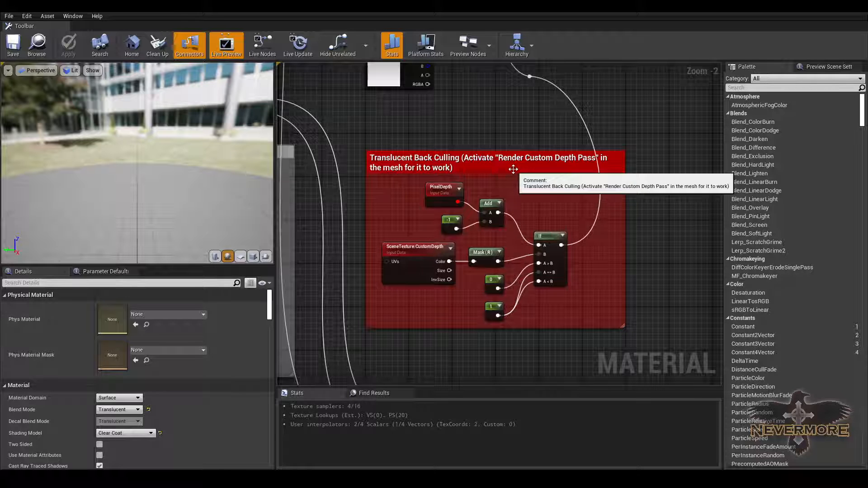
Step: Survey the rest of the M_MMaterial_Bottles graph, including the liquid function, Normals, Foam\Bubbles and Bottle bubbles normals sections
scroll(429, 124, "down", 7)
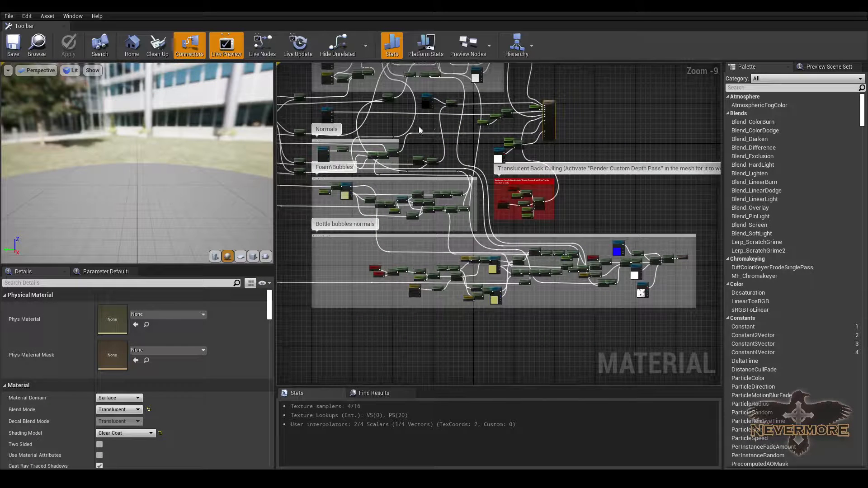
right_click_drag(425, 141, 444, 150)
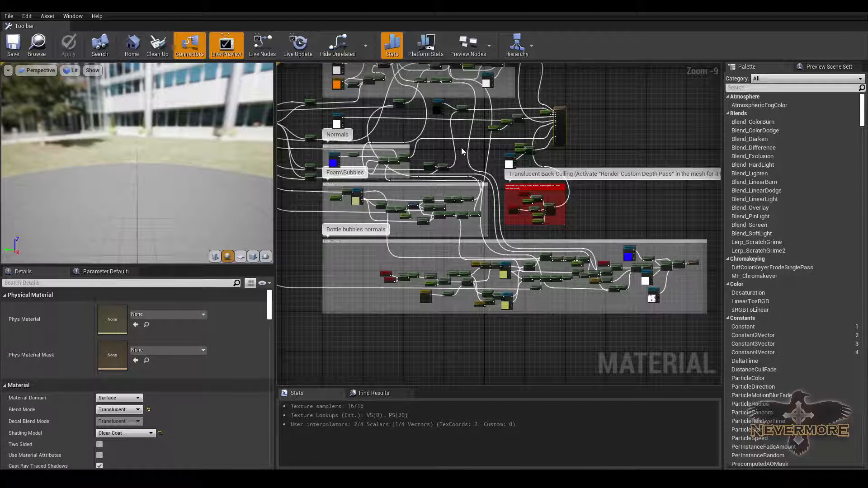
right_click_drag(462, 150, 518, 161)
scroll(345, 186, "up", 4)
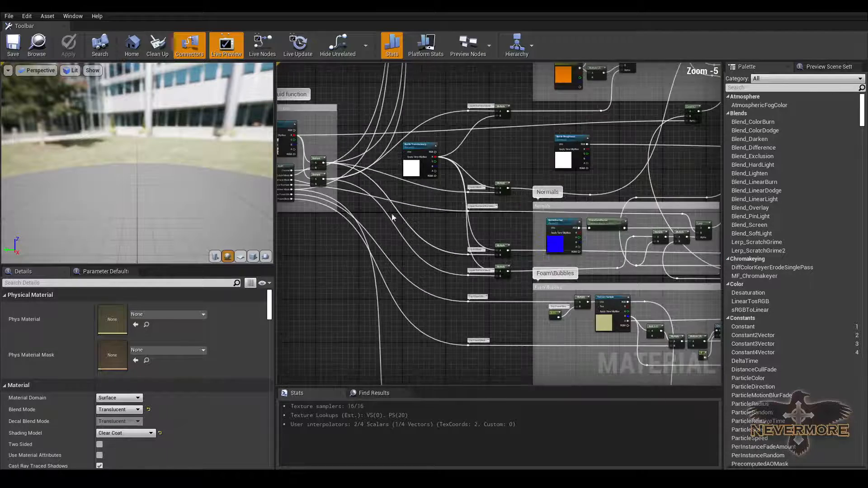
scroll(402, 228, "down", 1)
right_click_drag(674, 187, 618, 203)
right_click_drag(646, 240, 542, 226)
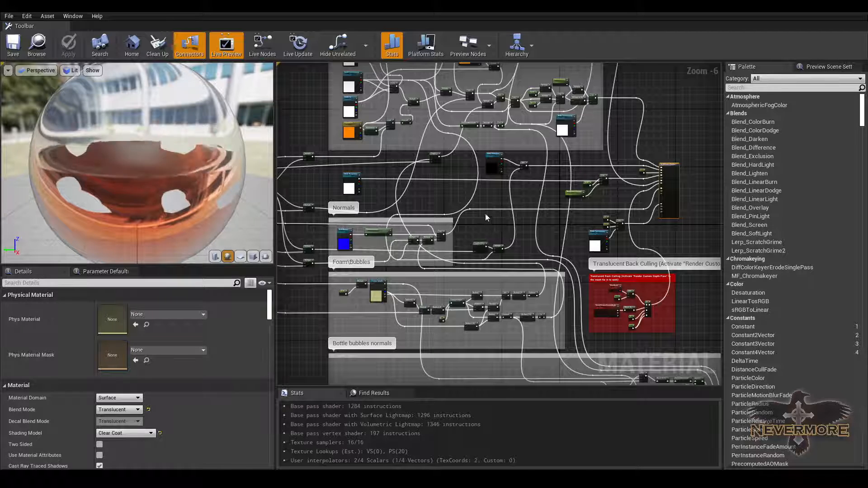
Step: Examine the M_MMaterial_Bottles graph around the output node, the Translucent Back Culling section and the Bottle bubbles normals section
right_click_drag(485, 213, 522, 271)
right_click_drag(699, 213, 537, 156)
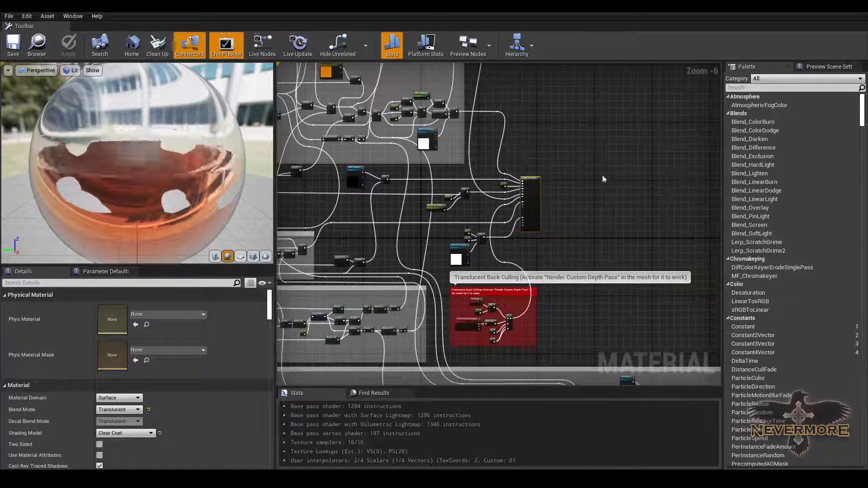
right_click_drag(553, 259, 534, 109)
scroll(534, 110, "down", 2)
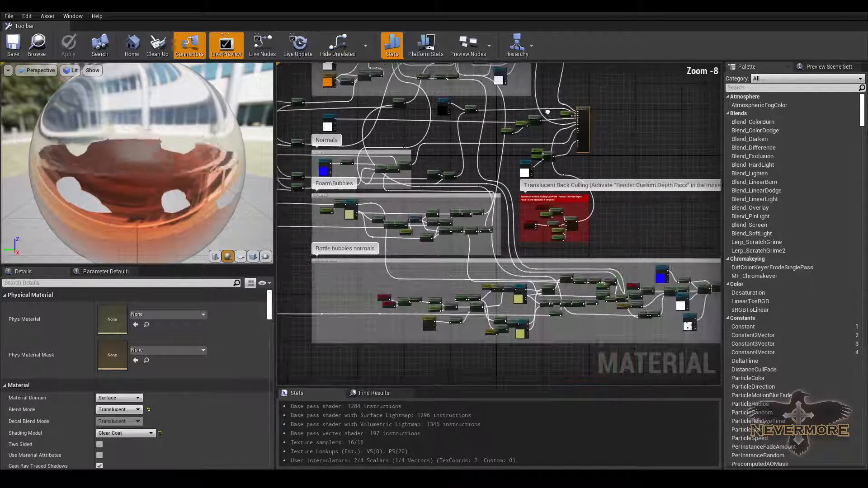
right_click_drag(629, 219, 678, 150)
right_click_drag(591, 162, 526, 168)
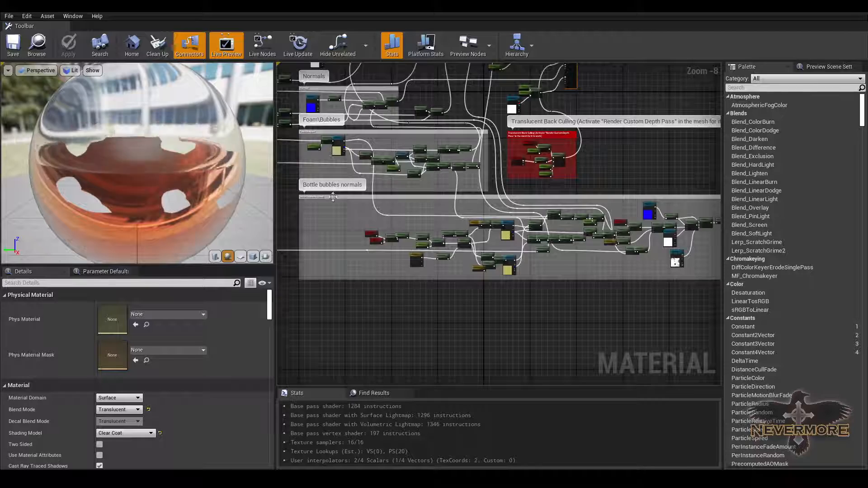
scroll(308, 193, "up", 3)
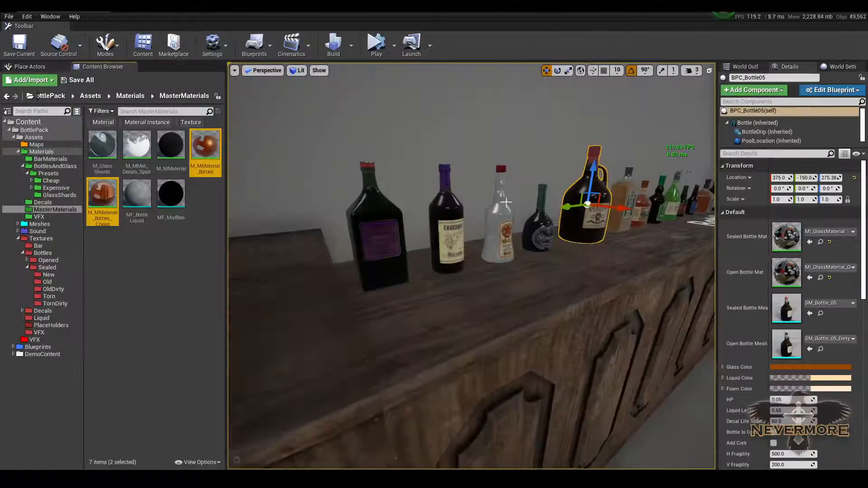
Step: Look over the bottles on the counter in the level and select the clear bottle with the red cap
right_click_drag(525, 199, 515, 198)
right_click_drag(445, 198, 357, 166)
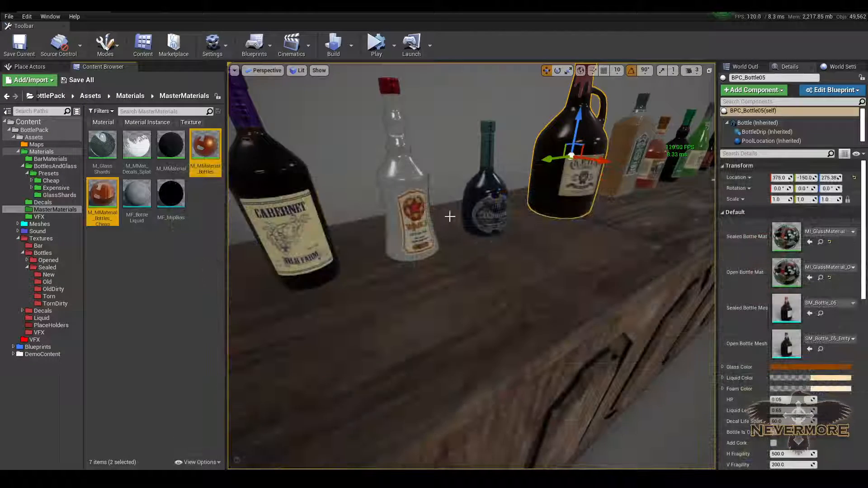
right_click_drag(450, 215, 464, 142)
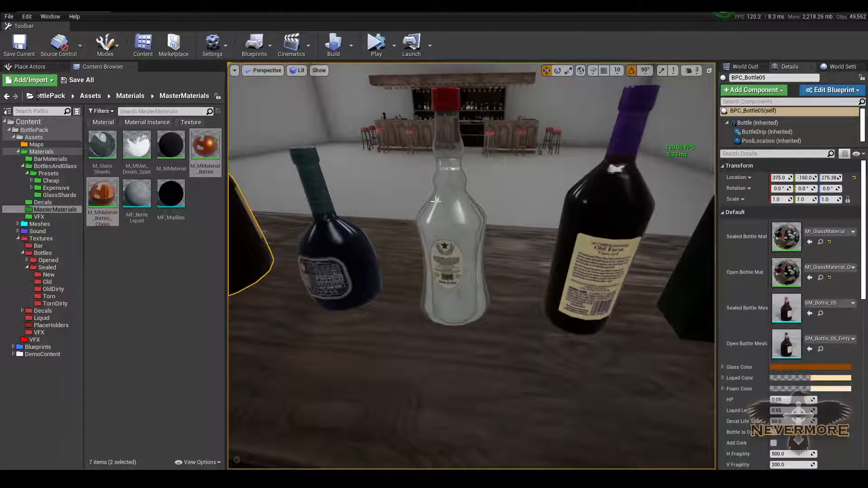
right_click_drag(435, 200, 454, 152)
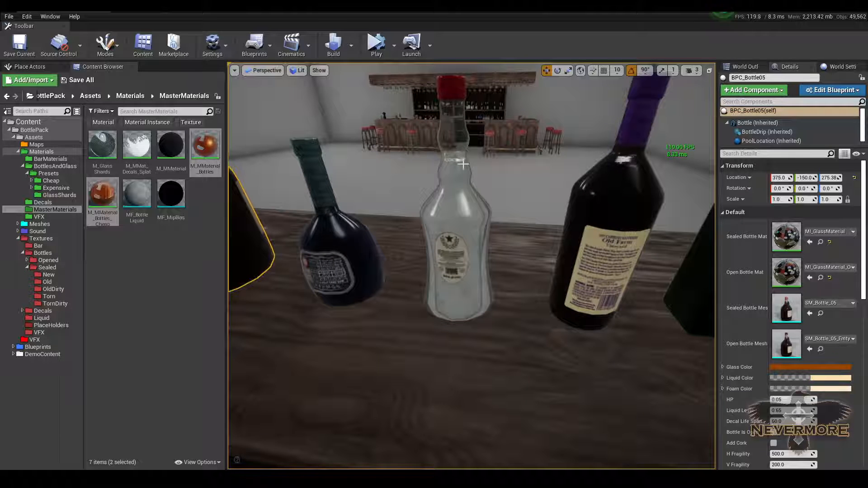
right_click_drag(499, 206, 443, 179)
left_click(430, 184)
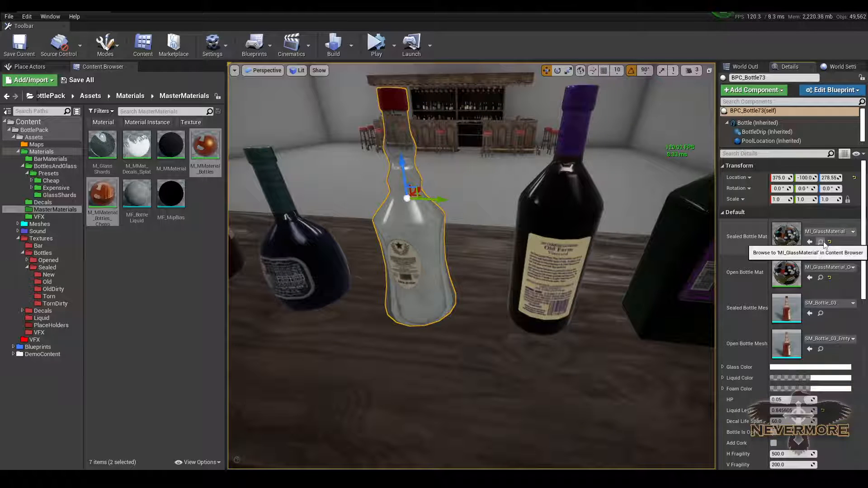
Step: Locate the clear bottle's sealed glass material among the presets, and show the contents of the Cheap presets' New folder
left_click(820, 243)
left_click(32, 181)
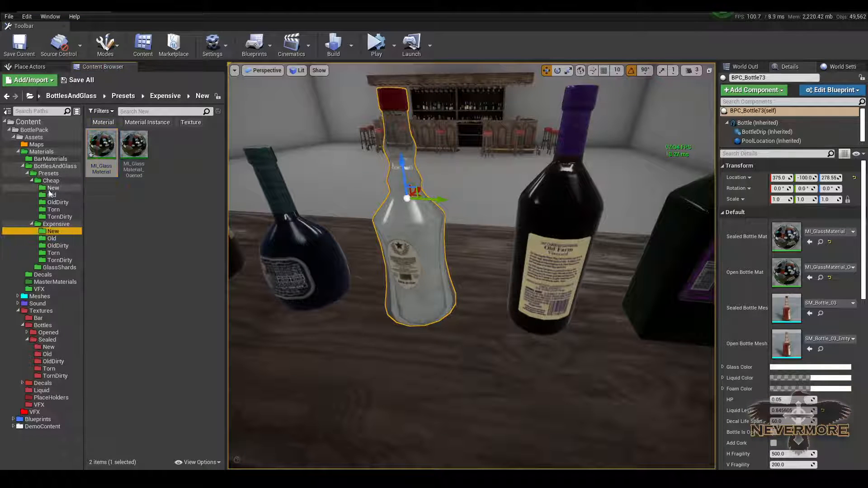
left_click(52, 188)
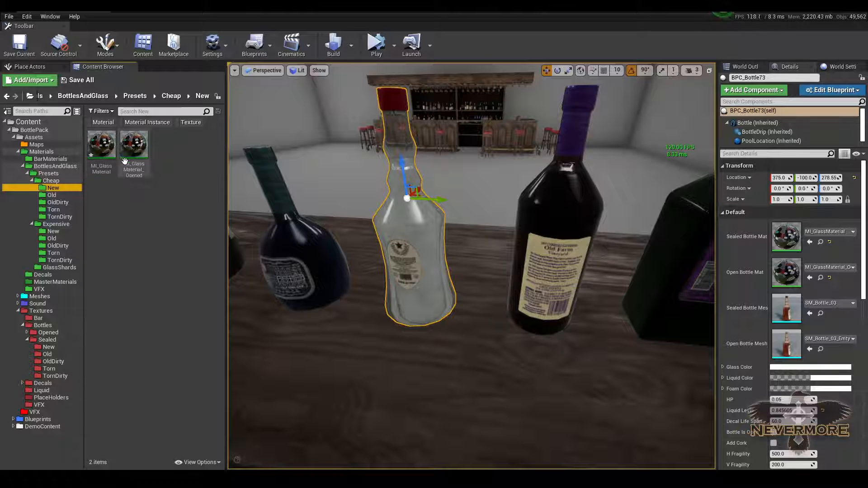
Step: Assign MI_GlassMaterial from the Cheap New presets as the clear bottle's sealed bottle material
mouse_move(468, 265)
right_mouse_down()
mouse_move(443, 272)
mouse_move(455, 267)
right_mouse_up()
key("w")
right_click_drag(499, 205, 450, 120)
key("s")
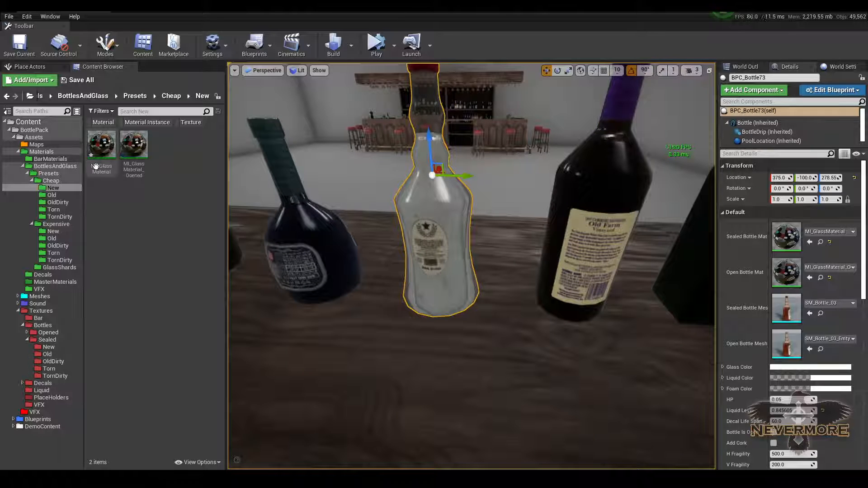
left_click_drag(95, 167, 792, 238)
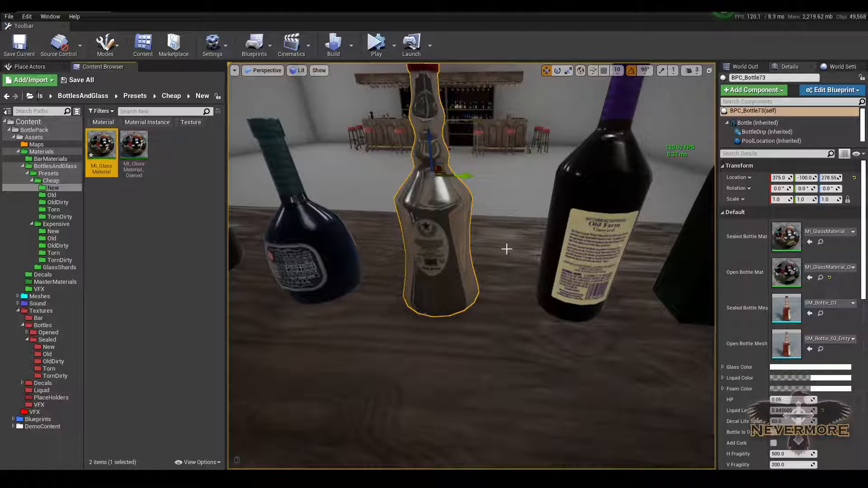
Step: Inspect the clear bottle with the cheap glass and undo its last sealed material change
right_click_drag(507, 249, 473, 206)
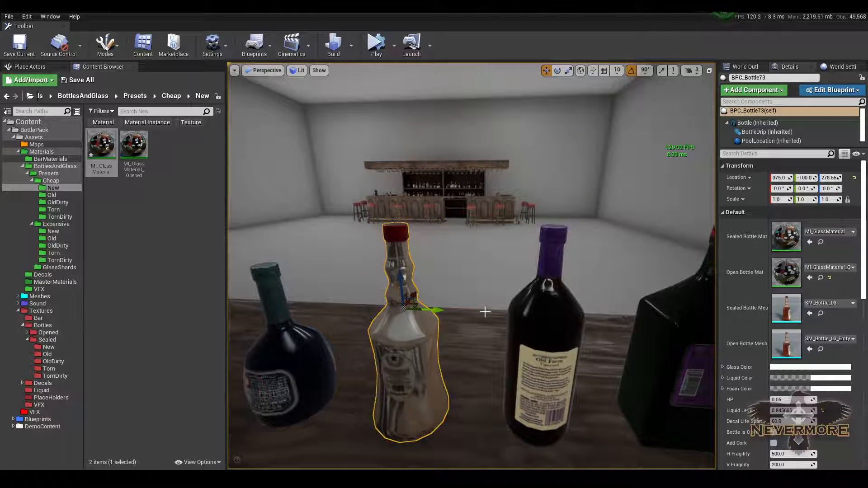
right_click_drag(422, 355, 437, 241)
key("ctrl+z")
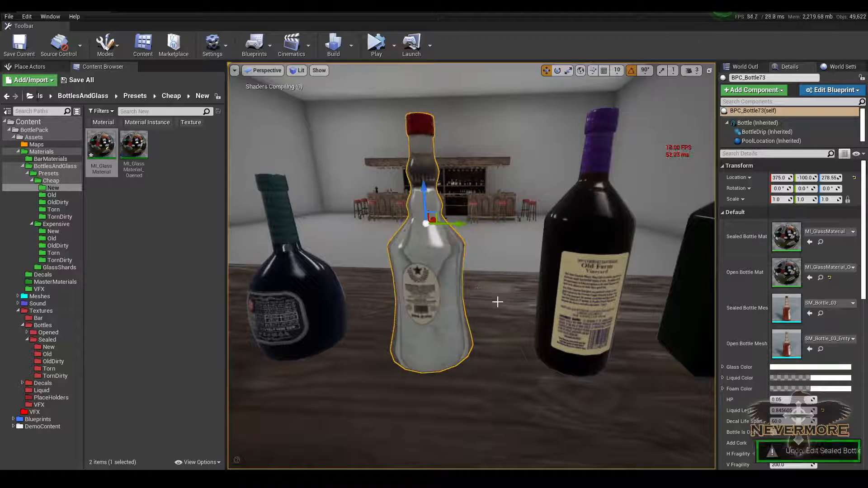
Step: Select the square tequila bottle on the bar near the shelves and locate its sealed bottle material in the content folders
right_click_drag(497, 301, 438, 275)
key("w")
key("w")
key("s")
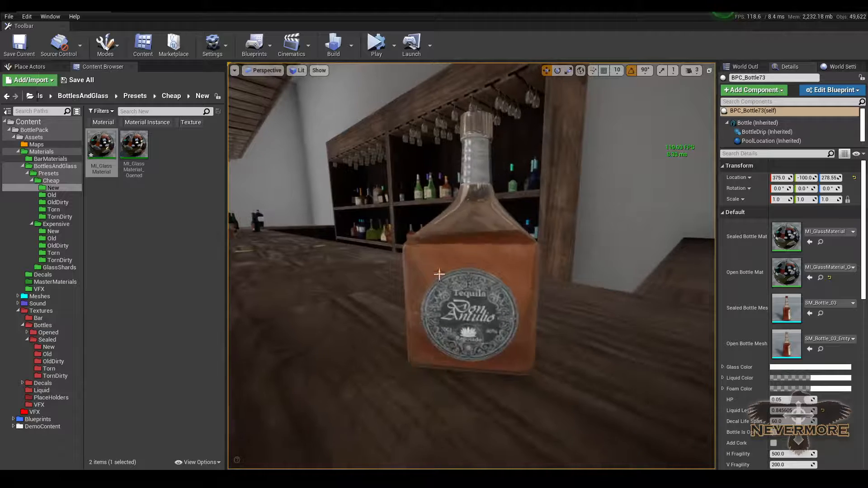
middle_click_drag(438, 275, 466, 228)
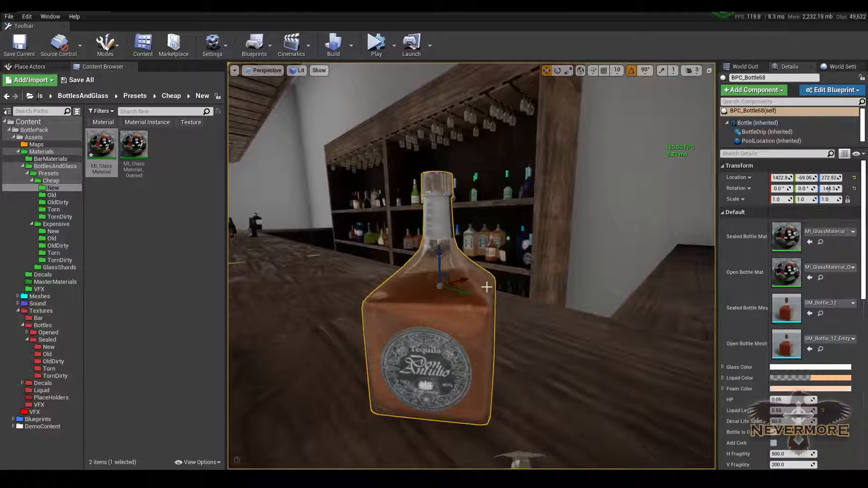
left_click(820, 243)
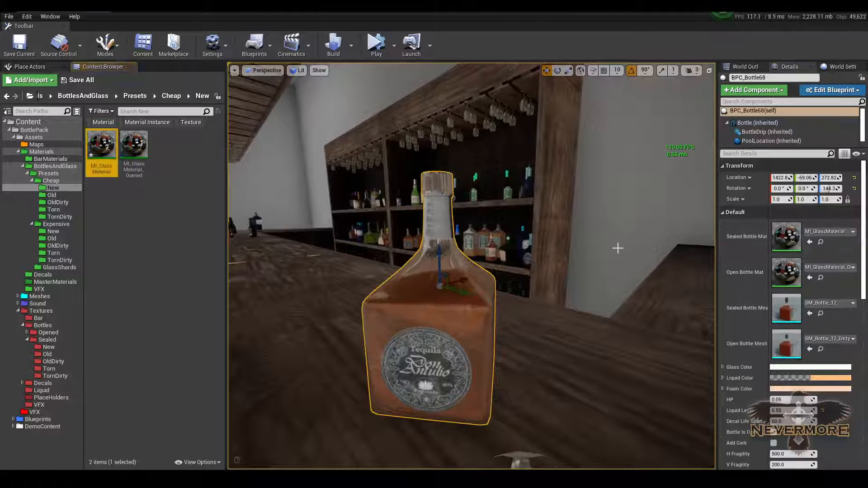
Step: Lower the tequila bottle's liquid level to about 0.36 and inspect its glass and liquid from several angles
left_click_drag(507, 273, 533, 273, "alt")
key("f")
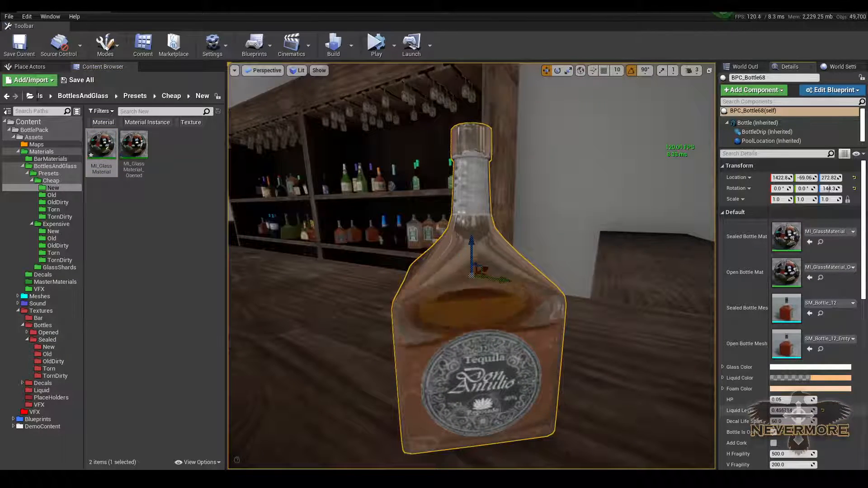
left_click_drag(593, 372, 592, 312, "alt")
scroll(495, 227, "down", 5)
scroll(507, 323, "up", 3)
mouse_move(536, 310)
left_mouse_down("alt")
mouse_move(455, 324)
mouse_move(442, 307)
mouse_move(536, 310)
left_mouse_up("alt")
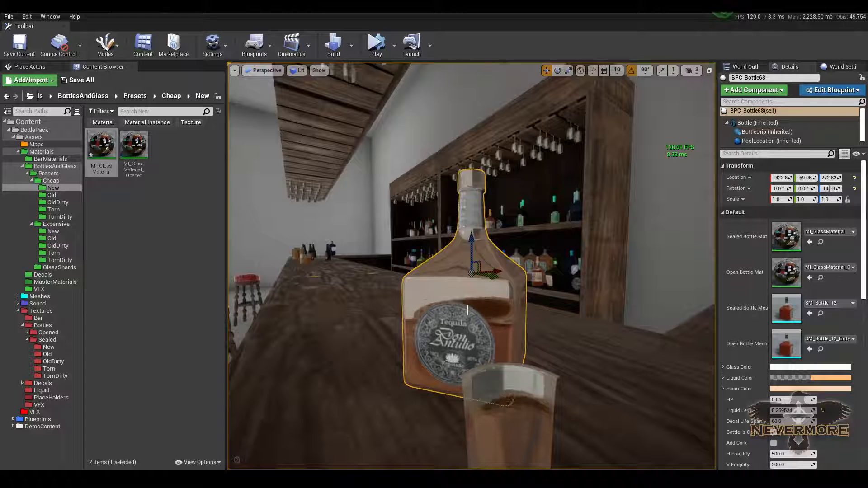
key("alt+8")
key("alt+4")
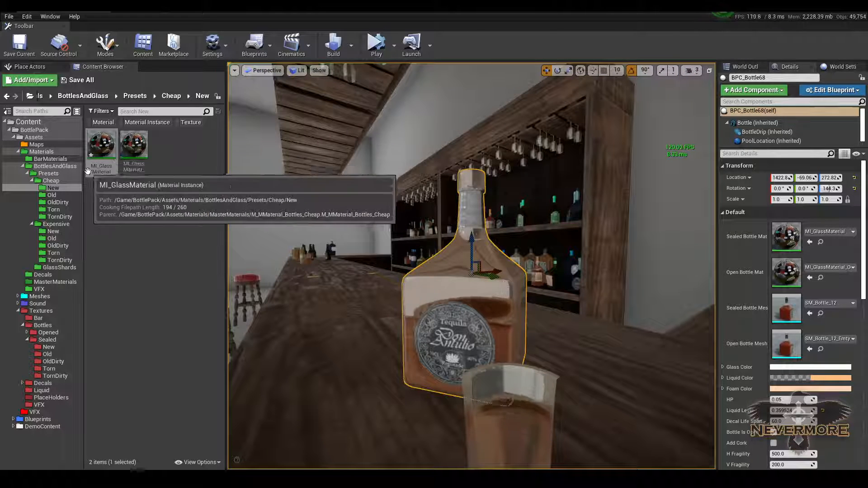
Step: Assign MI_GlassMaterial from the Expensive New presets as the tequila bottle's sealed material and inspect it behind the drinking glass
left_click(53, 232)
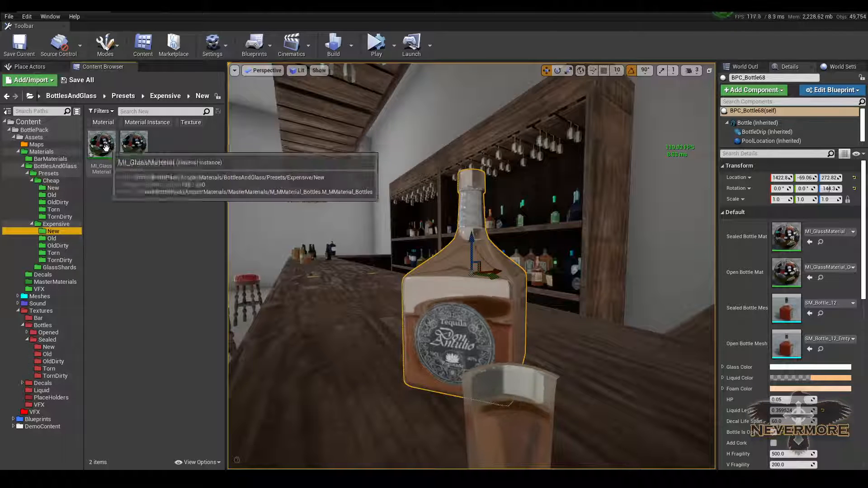
left_click_drag(101, 145, 791, 233)
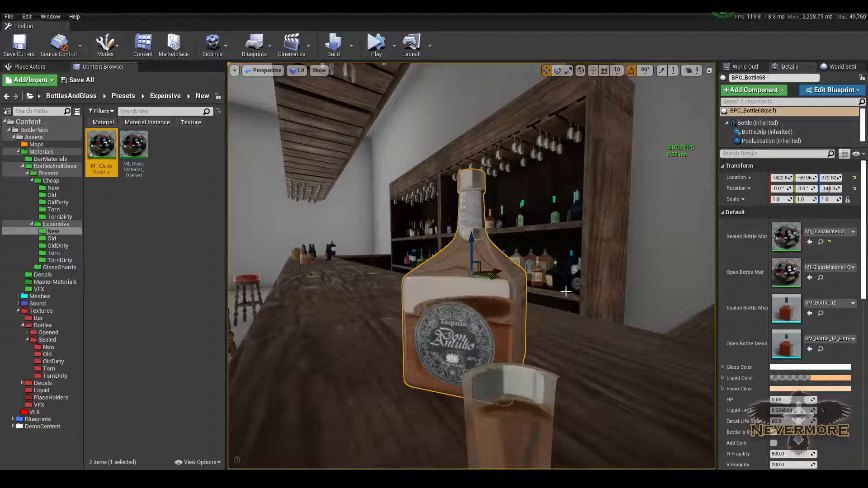
right_click_drag(560, 278, 657, 242)
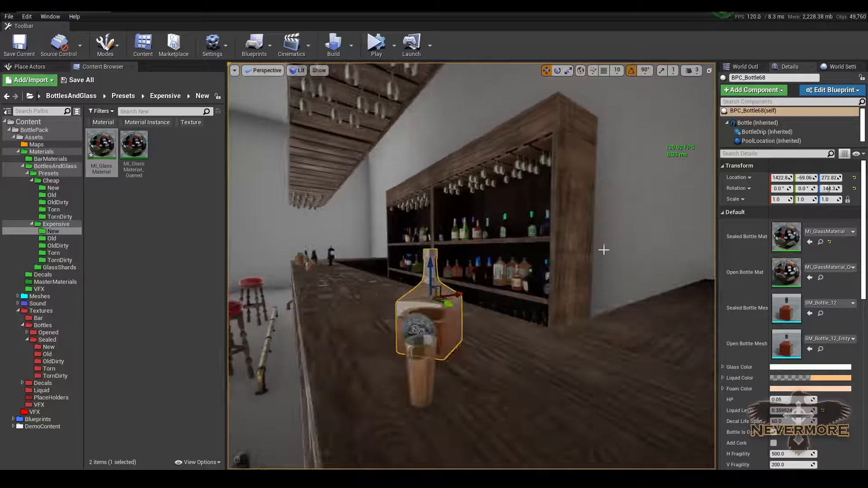
Step: Put MI_GlassMaterial from the Cheap New presets back as the tequila bottle's sealed bottle material
left_click(820, 242)
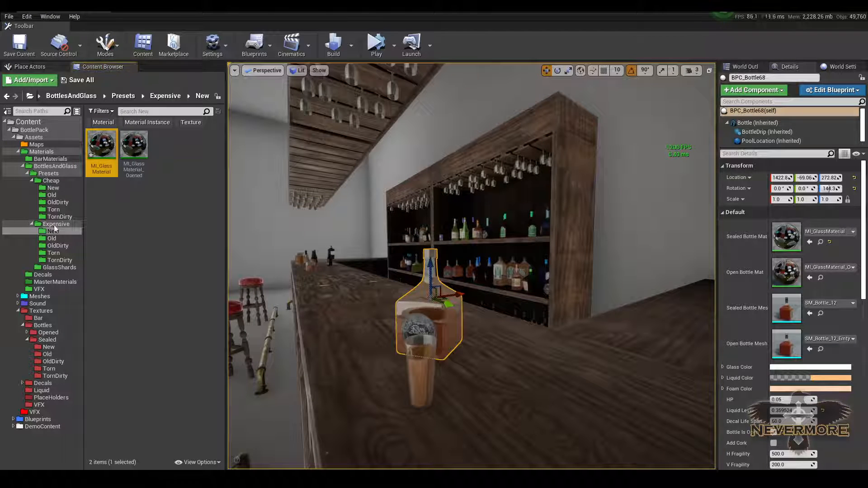
left_click(53, 187)
left_click_drag(101, 145, 791, 236)
Step: Turn off game view to show the editor icons and view the tequila bottle through the drinking glass on the bar
right_click_drag(447, 302, 375, 259)
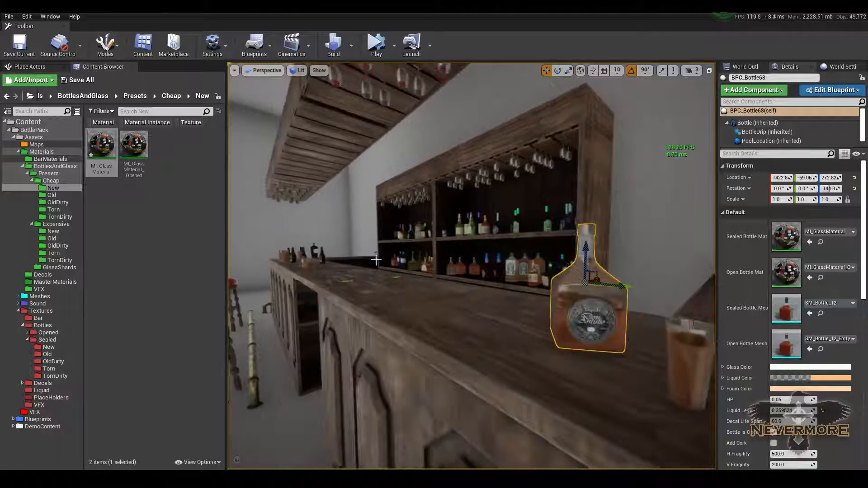
key("g")
right_click_drag(516, 293, 529, 276)
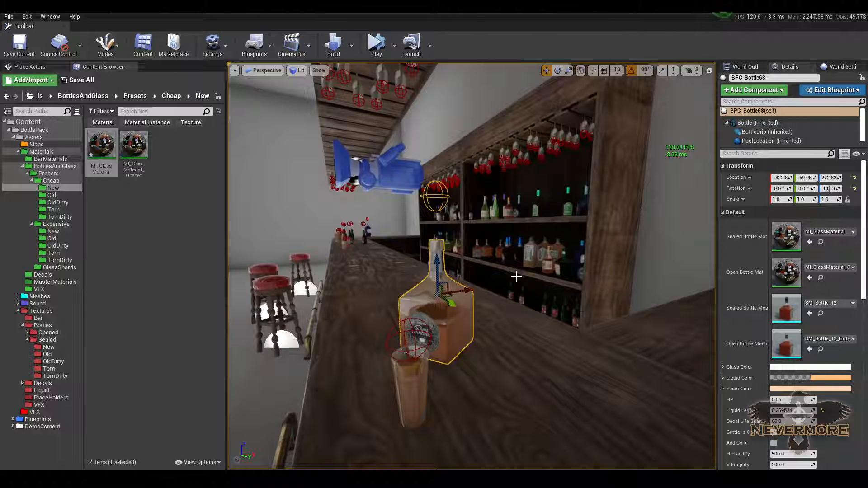
middle_click_drag(510, 251, 545, 261)
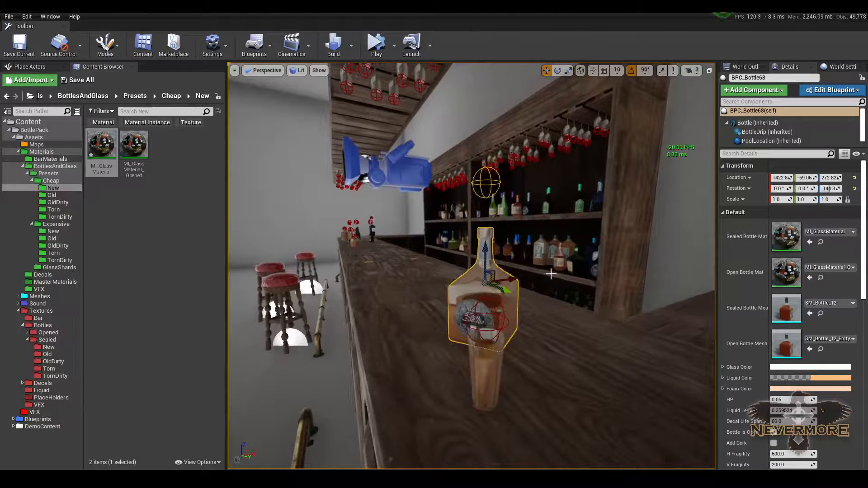
right_click_drag(550, 274, 470, 288)
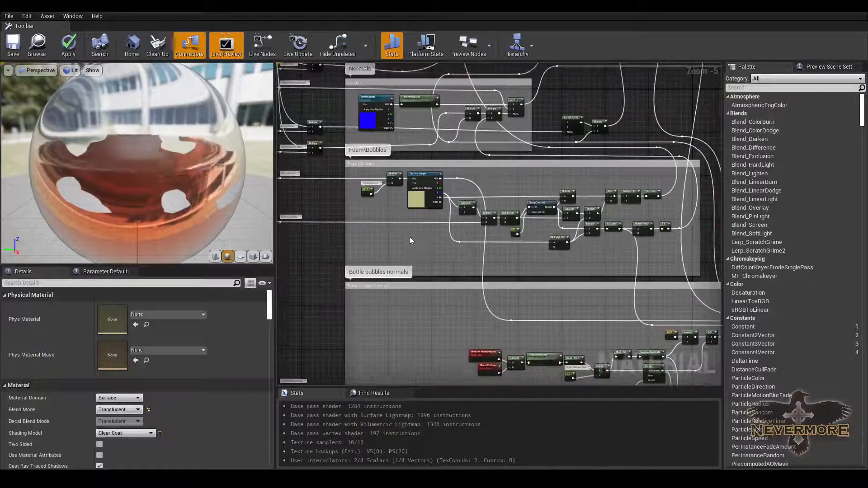
Step: Examine the Foam\Bubbles, Base color and Refraction sections of the M_MMaterial_Bottles graph
right_click_drag(420, 243, 412, 270)
scroll(412, 270, "up", 4)
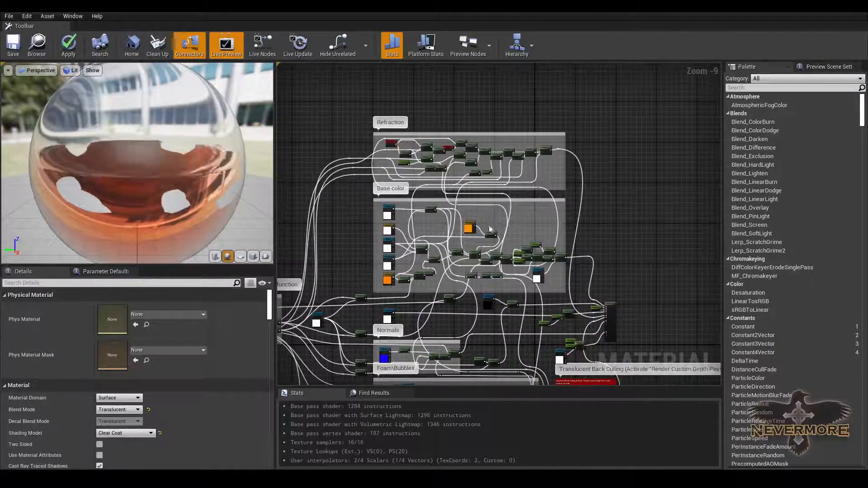
right_click_drag(453, 226, 463, 221)
scroll(442, 244, "down", 3)
scroll(426, 197, "up", 4)
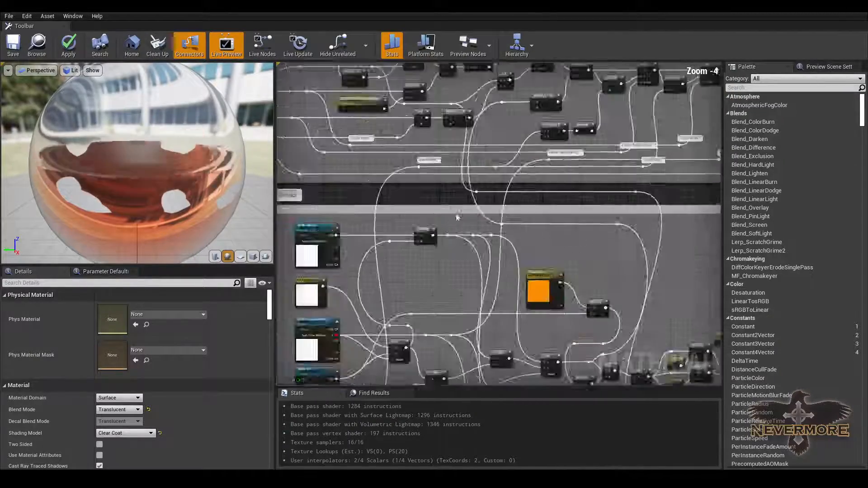
scroll(457, 219, "down", 2)
right_click_drag(445, 177, 468, 236)
scroll(470, 212, "up", 2)
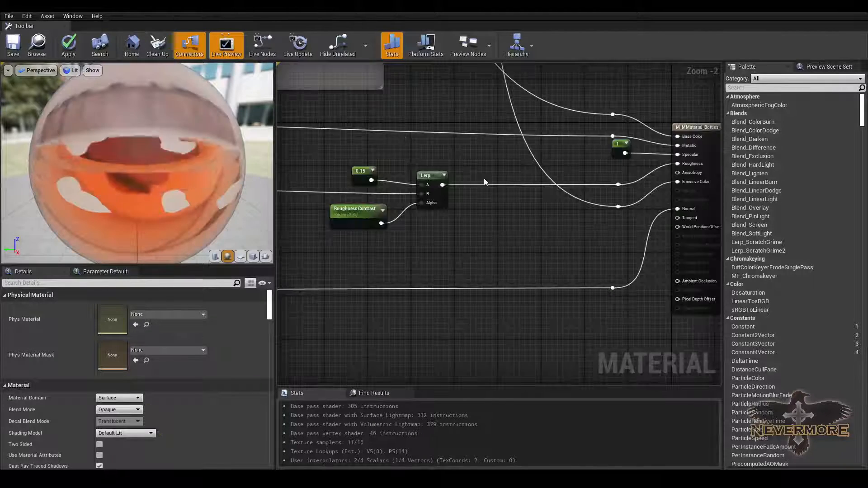
Step: Examine the refraction nodes of the M_MMaterial_Bottles_Cheap graph and select the Refraction Texture parameter
scroll(496, 195, "down", 4)
scroll(496, 195, "up", 3)
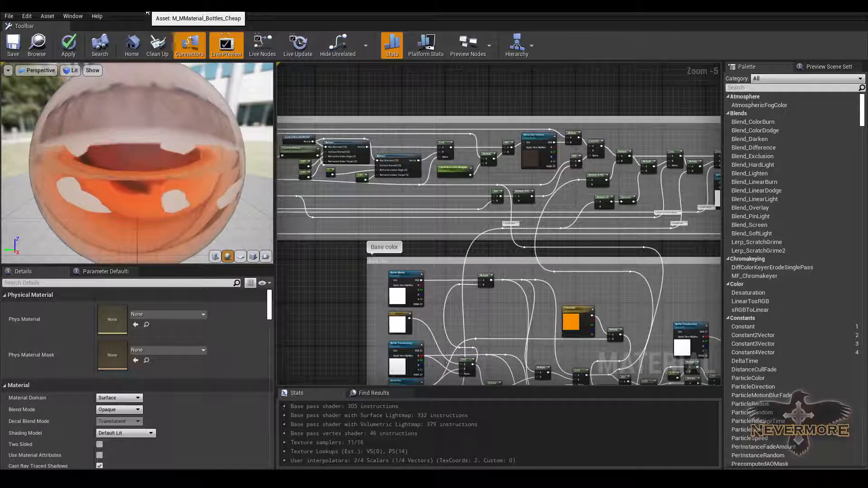
right_click_drag(500, 155, 411, 168)
scroll(464, 164, "up", 5)
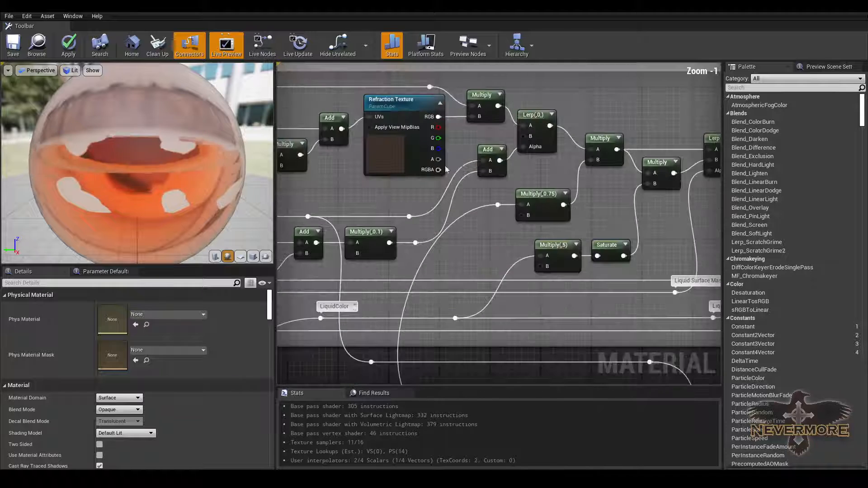
scroll(441, 199, "down", 2)
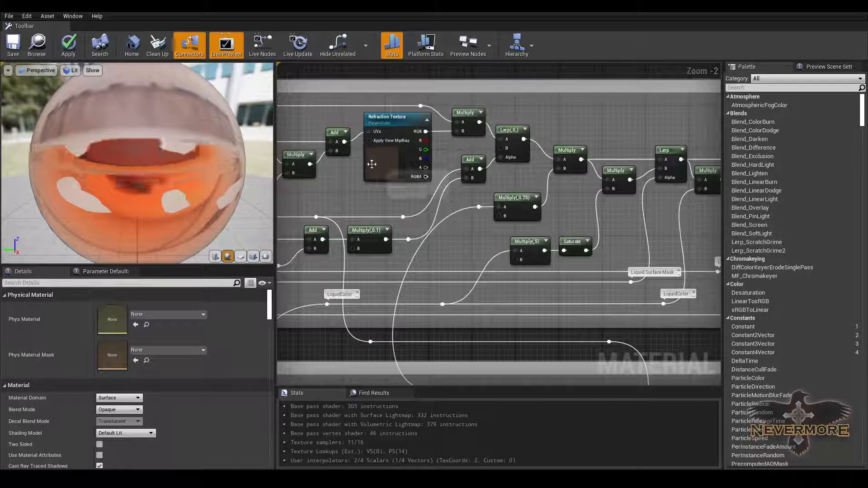
left_click(389, 170)
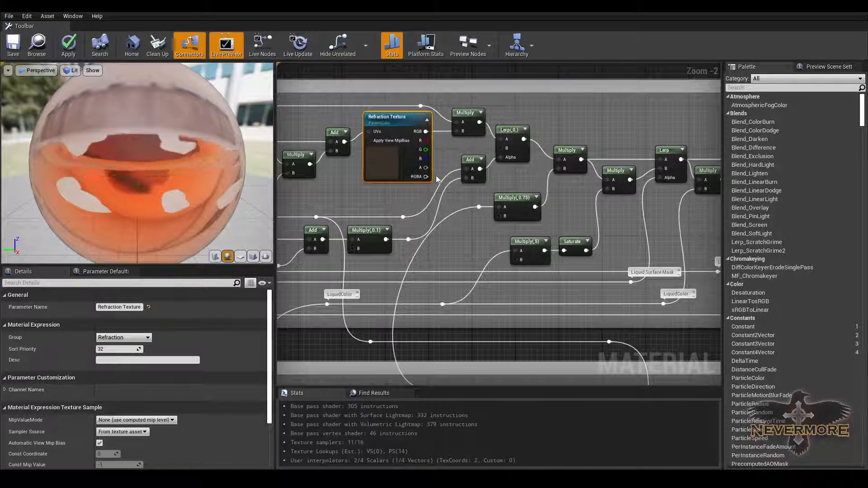
Step: Show the PlaceHolders texture folder in the Content Browser, then return to the full-size M_MMaterial_Bottles_Cheap graph
left_click_drag(432, 12, 696, 18)
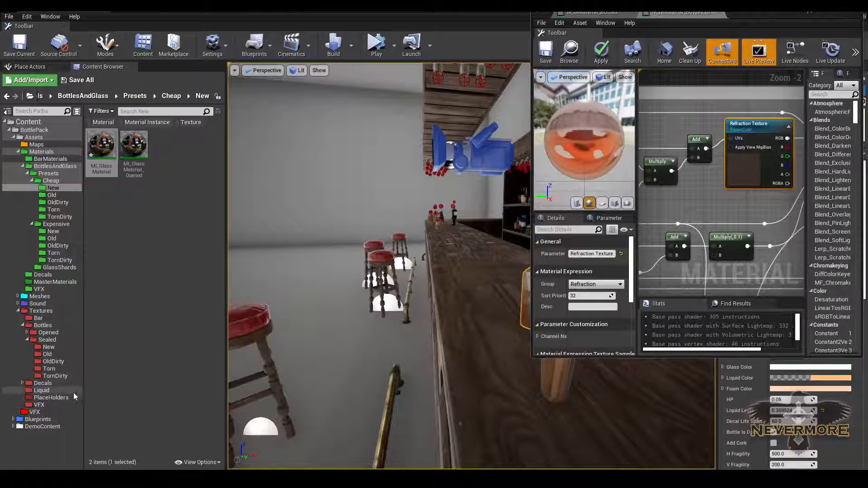
left_click(47, 397)
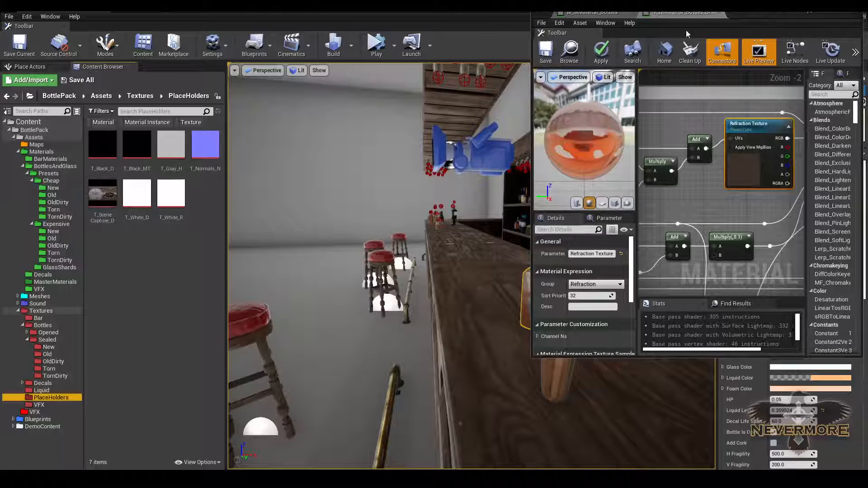
double_click(745, 12)
Step: Trace the cheap material's refraction chain from BottleNormal through CameraDirectionVector and TransformVector to the two Refract nodes
right_click_drag(372, 197, 624, 230)
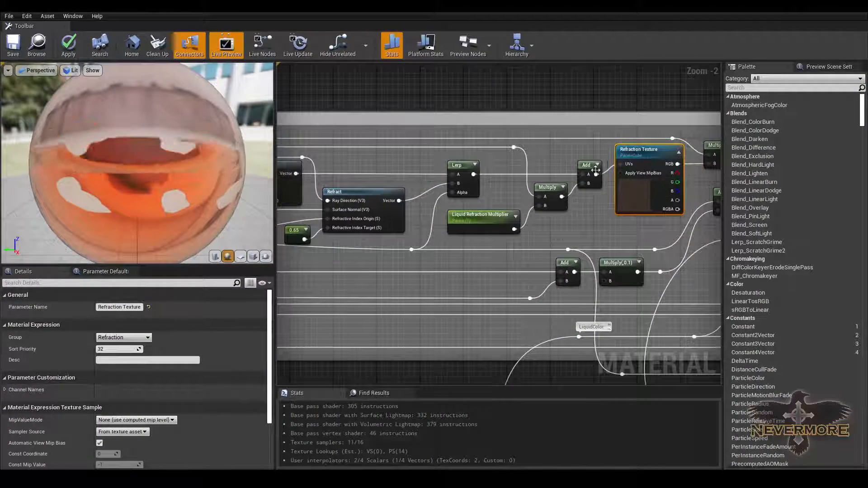
right_click_drag(620, 153, 709, 160)
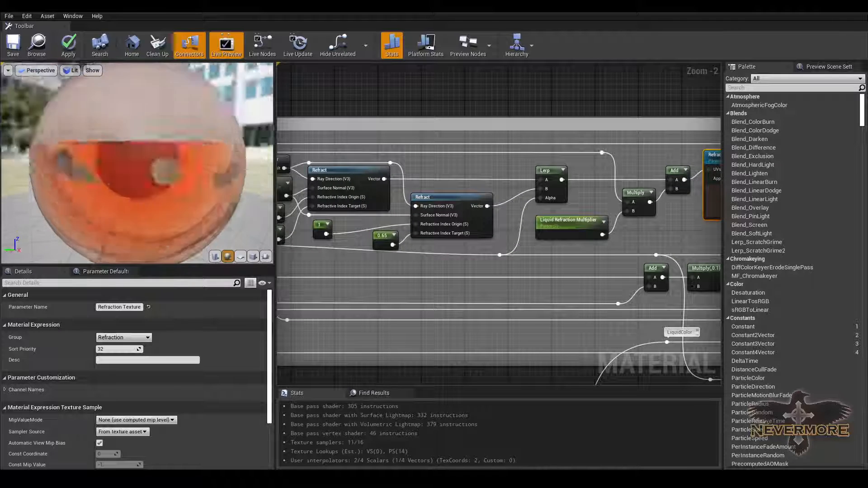
left_click_drag(135, 181, 122, 100)
scroll(112, 180, "down", 3)
mouse_move(398, 222)
right_mouse_down()
mouse_move(590, 207)
mouse_move(614, 217)
mouse_move(292, 202)
mouse_move(395, 211)
right_mouse_up()
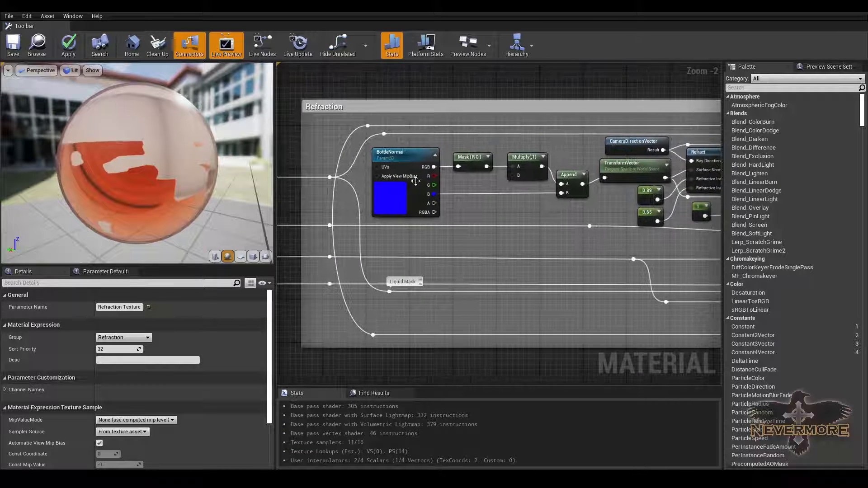
right_click_drag(486, 166, 375, 160)
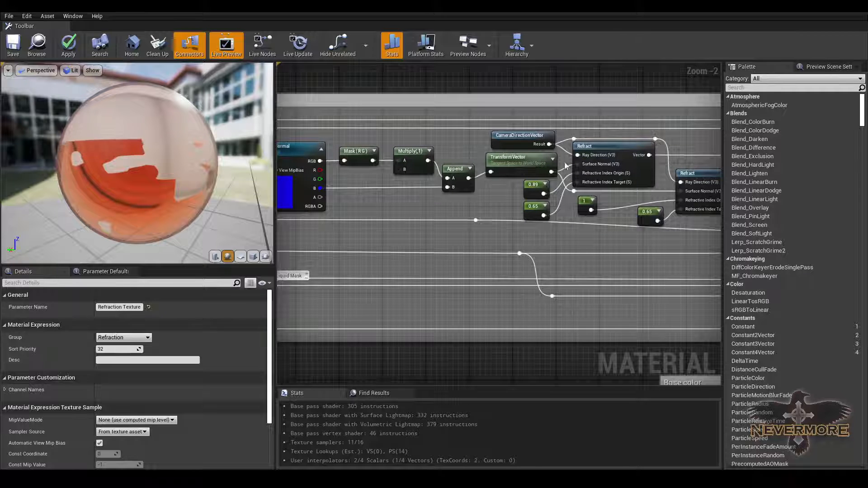
right_click_drag(565, 166, 420, 147)
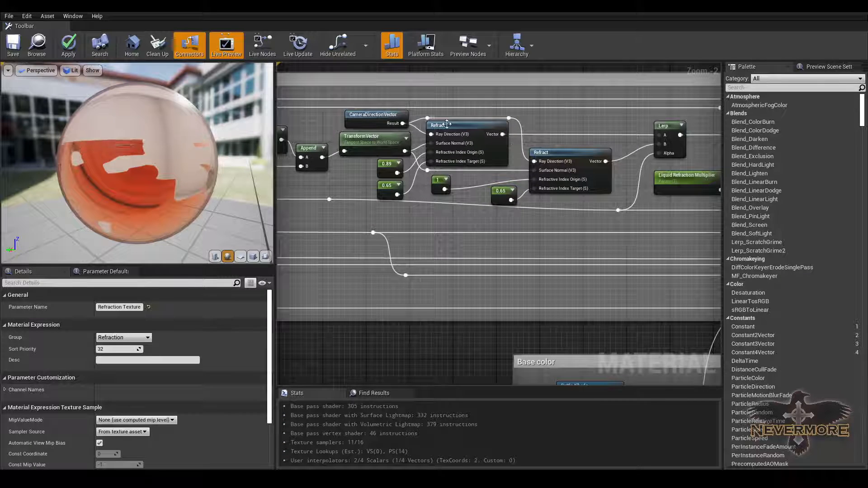
right_click_drag(656, 136, 538, 131)
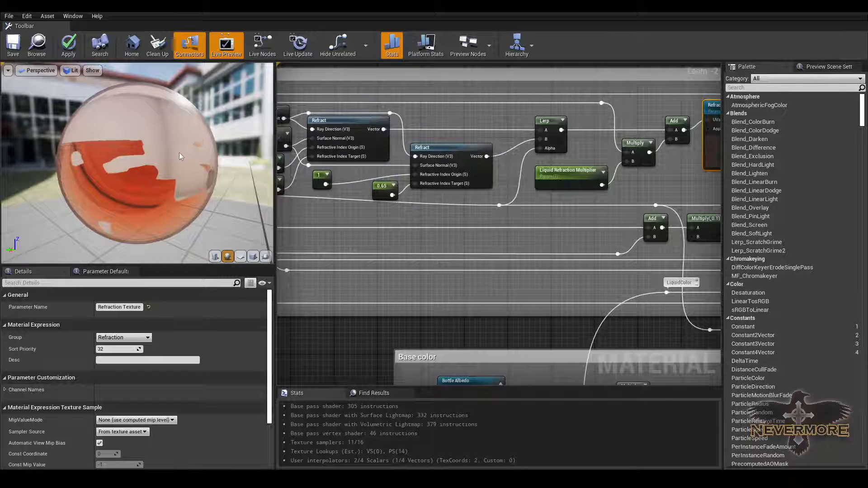
Step: Examine how the Refract nodes and Liquid Refraction Multiplier feed the Refraction Texture UVs, and deselect the Refraction Texture node
right_click_drag(420, 170, 606, 178)
right_click_drag(430, 215, 594, 209)
right_click_drag(429, 210, 149, 207)
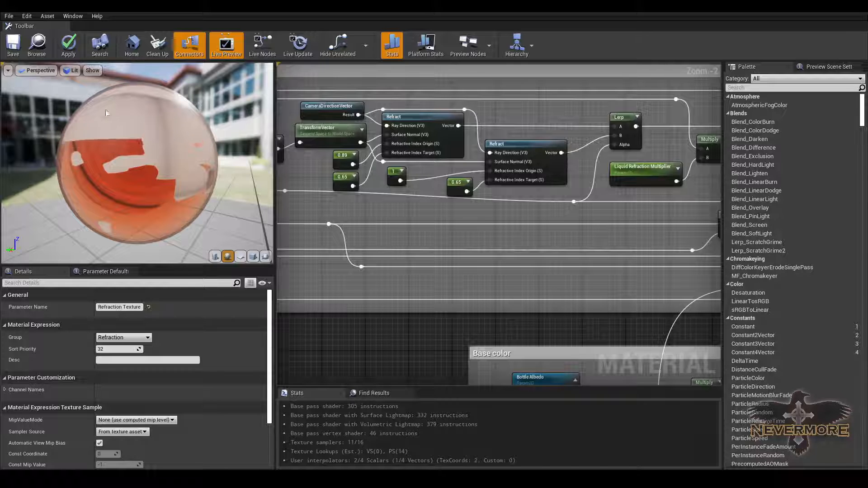
right_click_drag(632, 199, 464, 159)
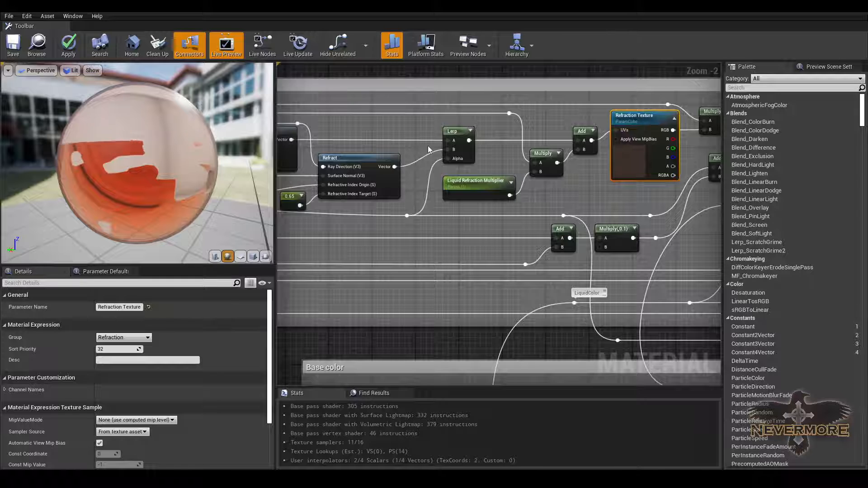
right_click_drag(554, 194, 477, 198)
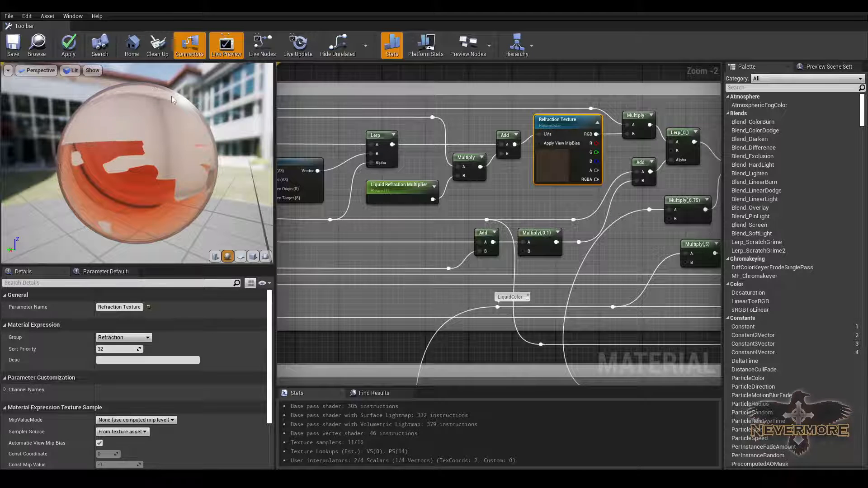
right_click_drag(520, 198, 439, 198)
left_click_drag(194, 140, 258, 149)
right_click(589, 225)
left_click(558, 240)
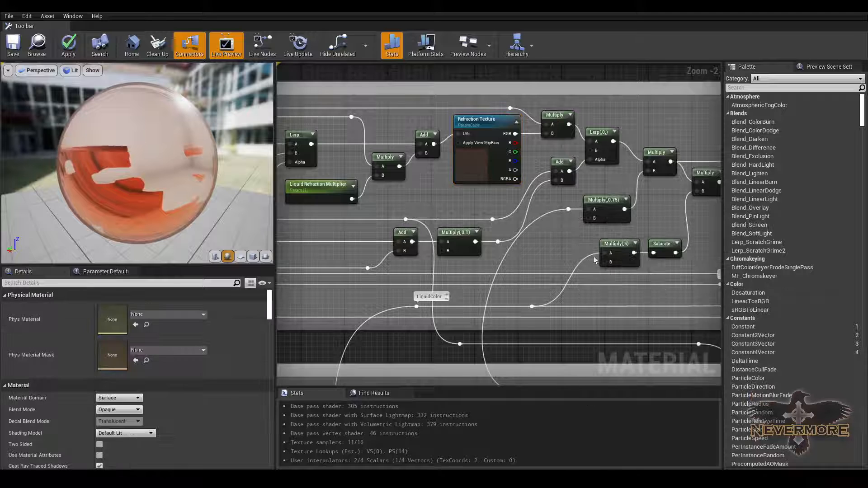
Step: Examine the liquid mask and Bottle Translucency blending after the Refraction Texture, viewing the preview sphere from several angles
right_click_drag(606, 154, 471, 135)
right_click_drag(513, 202, 465, 201)
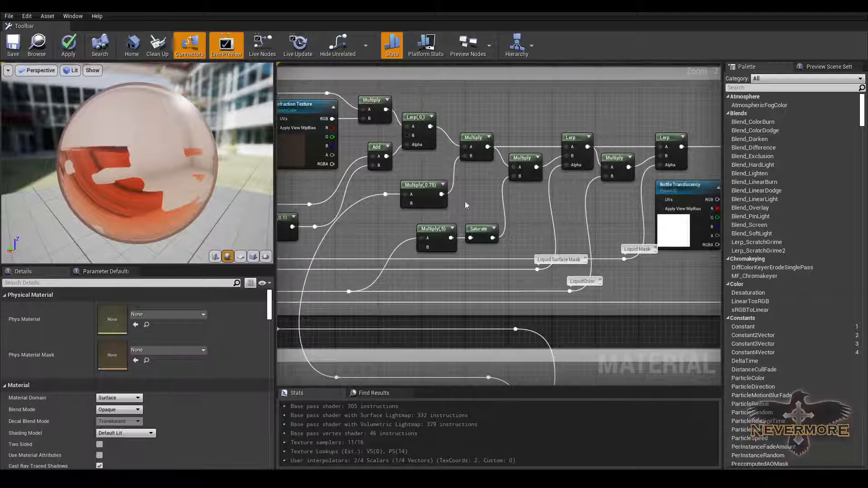
right_click_drag(556, 205, 544, 207)
left_click_drag(163, 172, 190, 172)
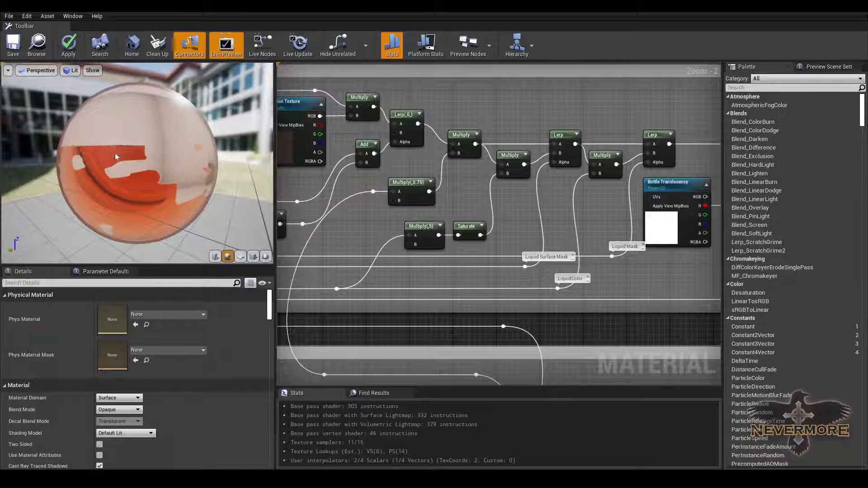
scroll(113, 157, "up", 1)
scroll(113, 157, "down", 2)
left_click_drag(114, 157, 135, 171)
scroll(141, 154, "up", 2)
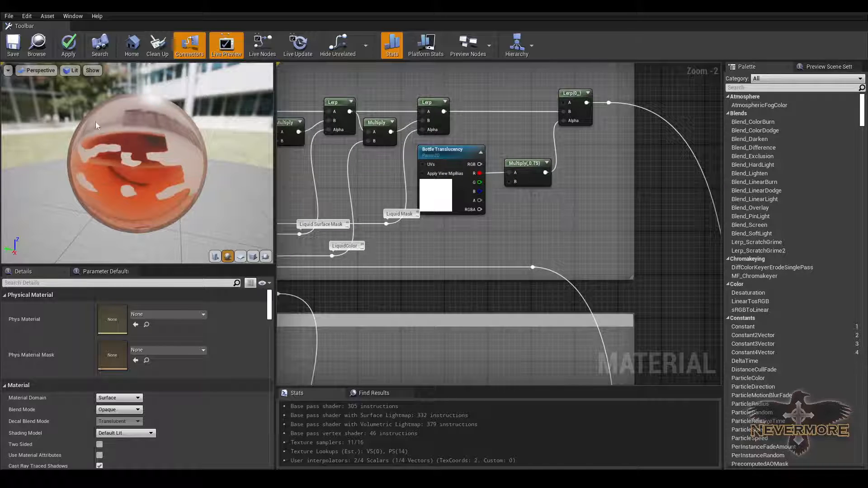
left_click_drag(96, 125, 158, 162)
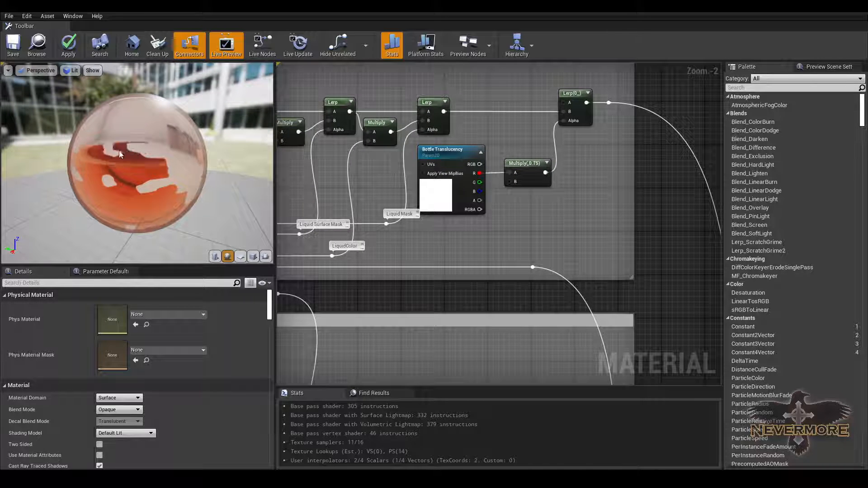
Step: Follow the cheap graph from the end of the Refraction section down to the Roughness Contrast nodes
right_click_drag(559, 207, 436, 178)
right_click_drag(465, 124, 441, 81)
right_click_drag(502, 339, 438, 128)
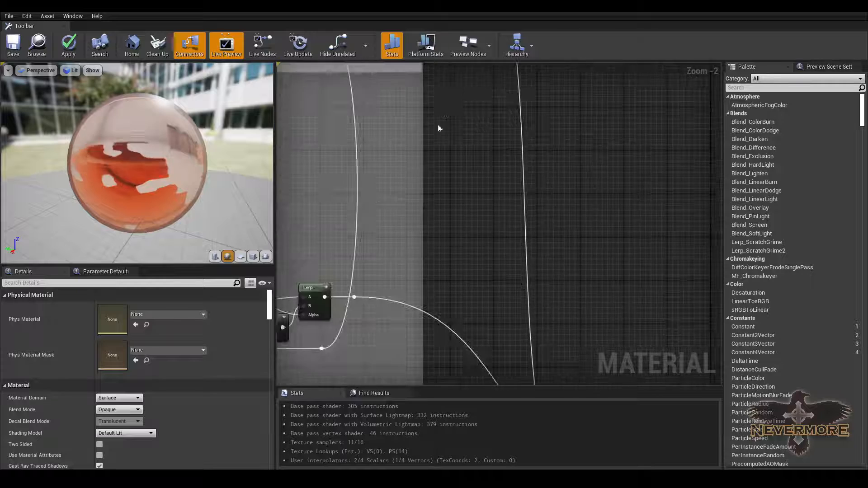
right_click_drag(570, 379, 403, 71)
right_click_drag(473, 240, 580, 356)
right_click_drag(442, 248, 672, 179)
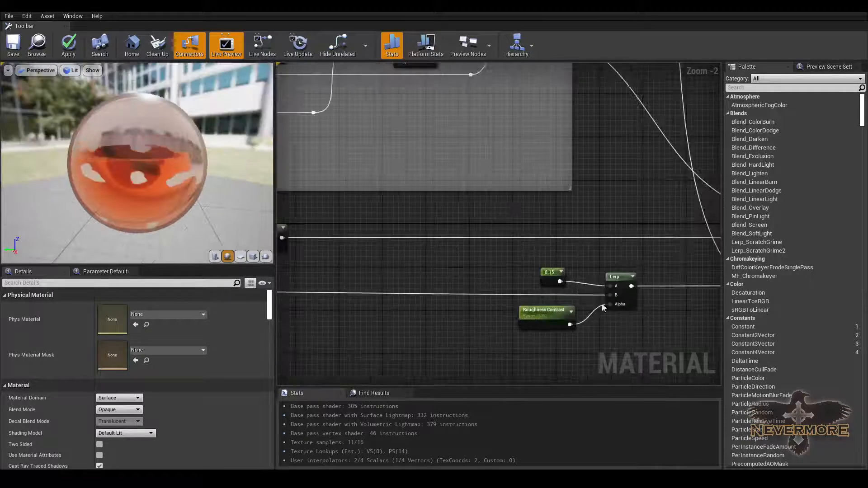
Step: Look over the whole Base color section and the roughness and metallic nodes below it in the cheap graph
right_click_drag(454, 169, 519, 242)
scroll(519, 243, "down", 1)
right_click(509, 263)
scroll(457, 219, "down", 4)
right_click_drag(438, 217, 552, 258)
scroll(423, 255, "down", 4)
scroll(422, 256, "up", 4)
scroll(470, 193, "up", 2)
right_click_drag(458, 190, 403, 212)
right_click_drag(440, 256, 405, 219)
right_click_drag(342, 236, 407, 229)
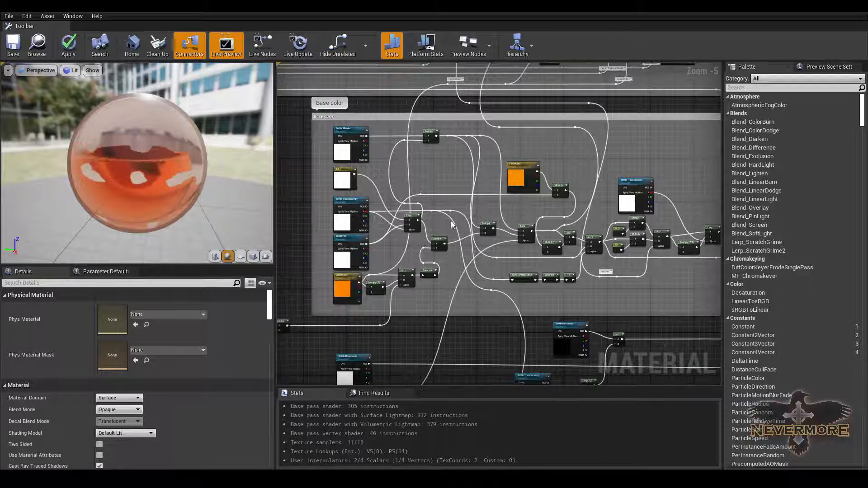
right_click_drag(377, 383, 425, 209)
right_click_drag(483, 154, 386, 264)
right_click_drag(380, 189, 415, 228)
scroll(402, 202, "up", 2)
scroll(389, 201, "down", 2)
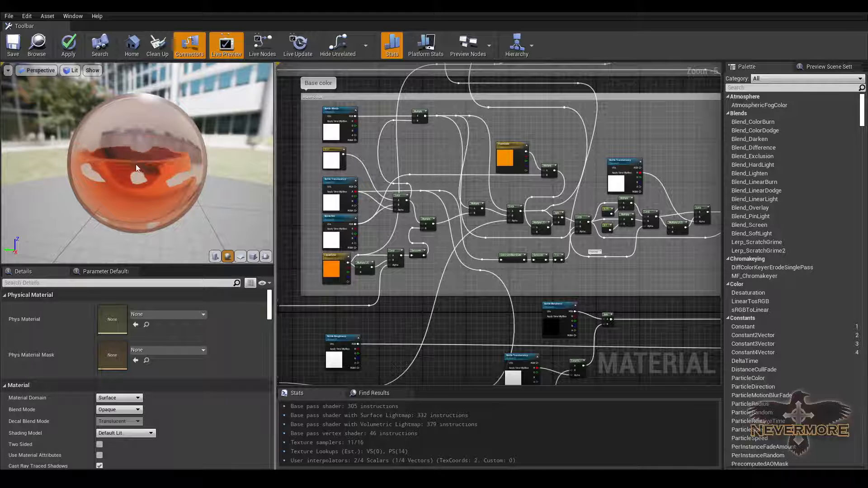
Step: Trace the Base color section from the Bottle Translucency, BottleTint and LiquidColor nodes to the M_MMaterial_Bottles_Cheap output
right_click_drag(548, 210, 523, 205)
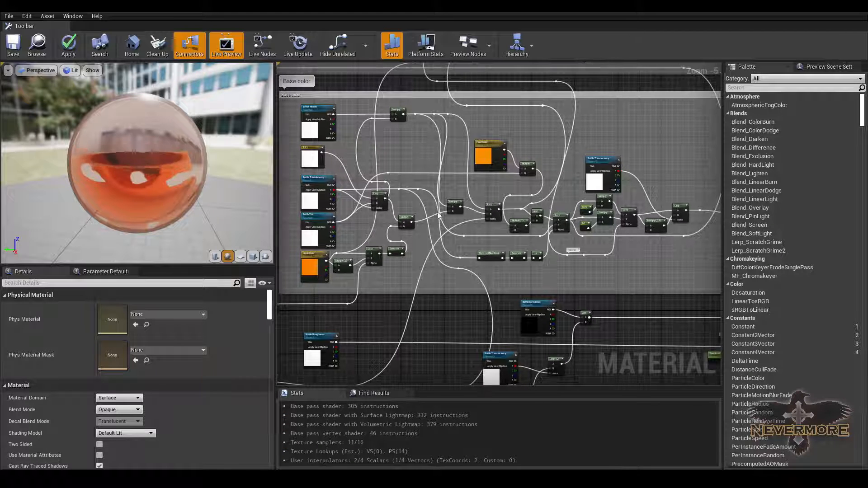
scroll(459, 204, "up", 2)
right_click_drag(340, 176, 542, 198)
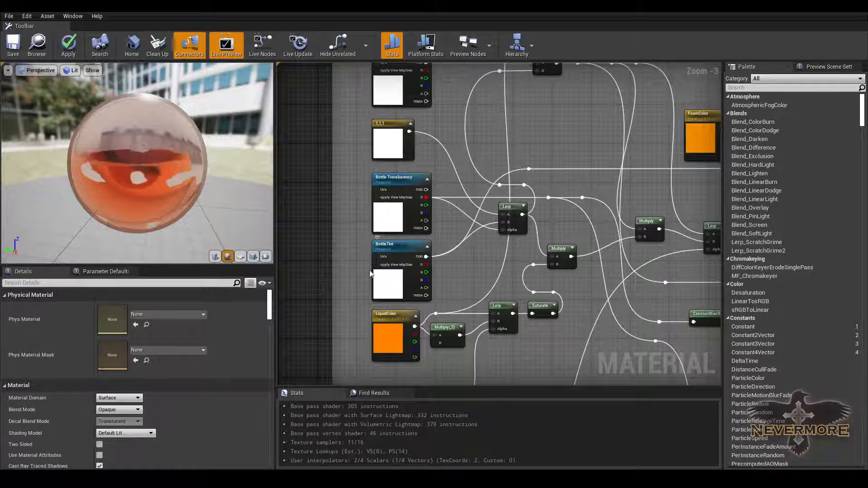
right_click_drag(633, 264, 430, 246)
right_click_drag(602, 243, 352, 207)
right_click_drag(569, 218, 374, 209)
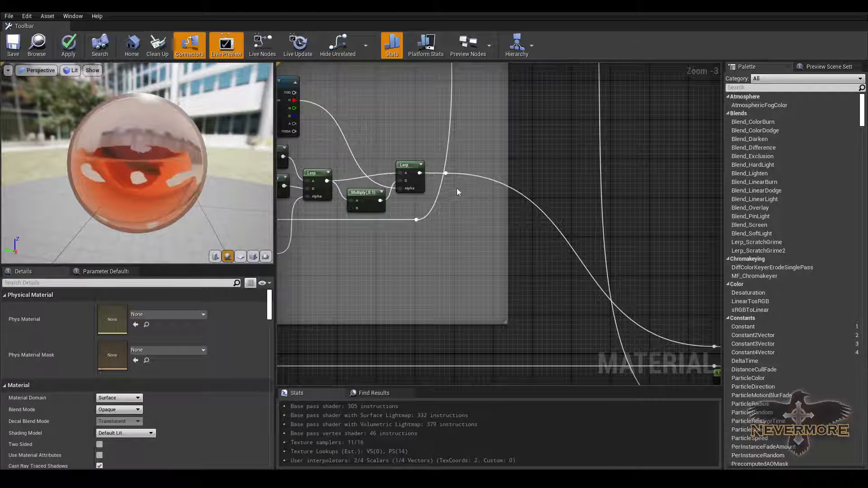
right_click_drag(570, 270, 417, 179)
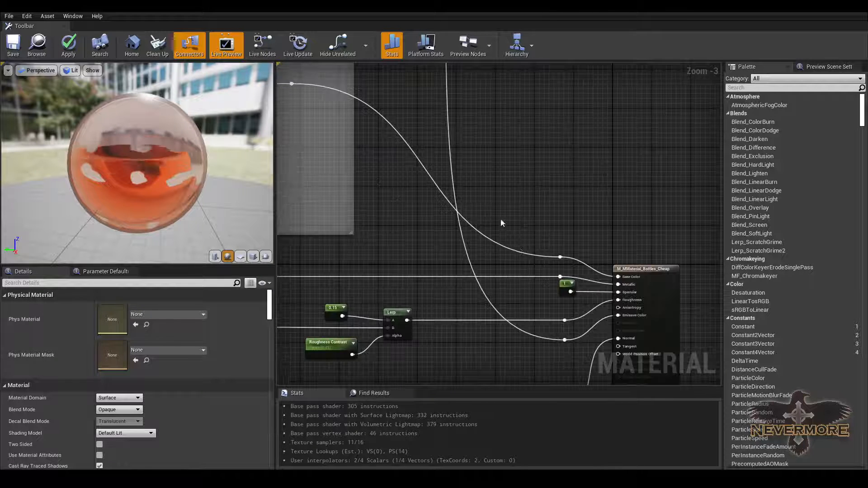
right_click_drag(338, 192, 537, 236)
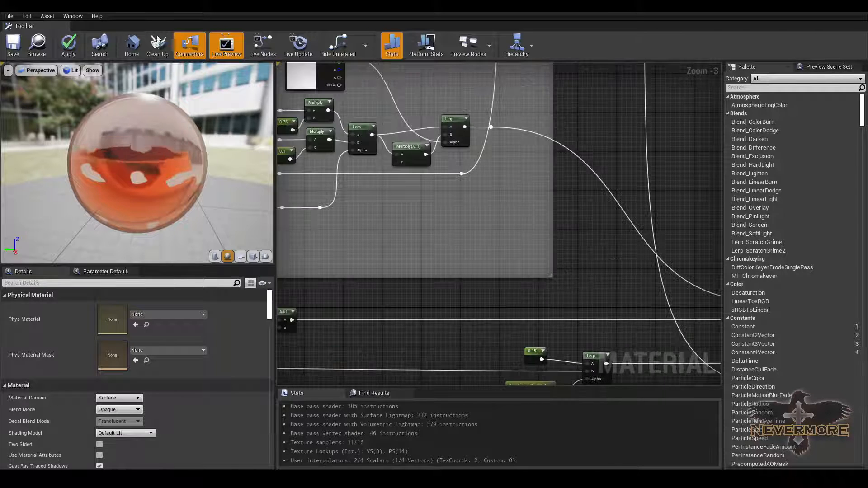
Step: Close the M_MMaterial_Bottles_Cheap material without applying its changes
left_click(137, 7)
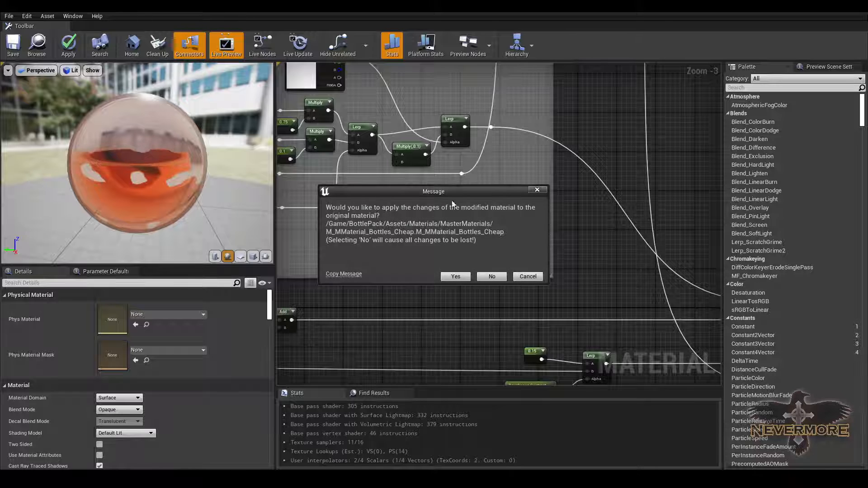
left_click(492, 278)
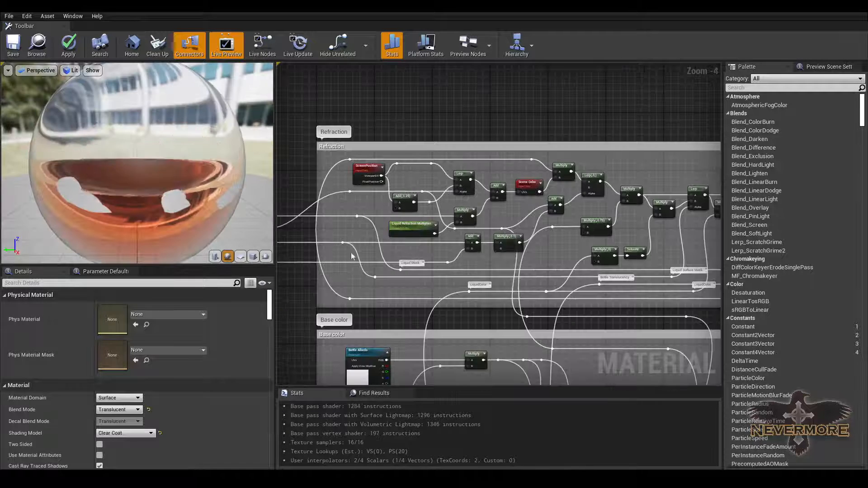
Step: Look over the Refraction and Base color sections of the M_MMaterial_Bottles graph
right_click_drag(352, 256, 447, 241)
scroll(520, 226, "down", 8)
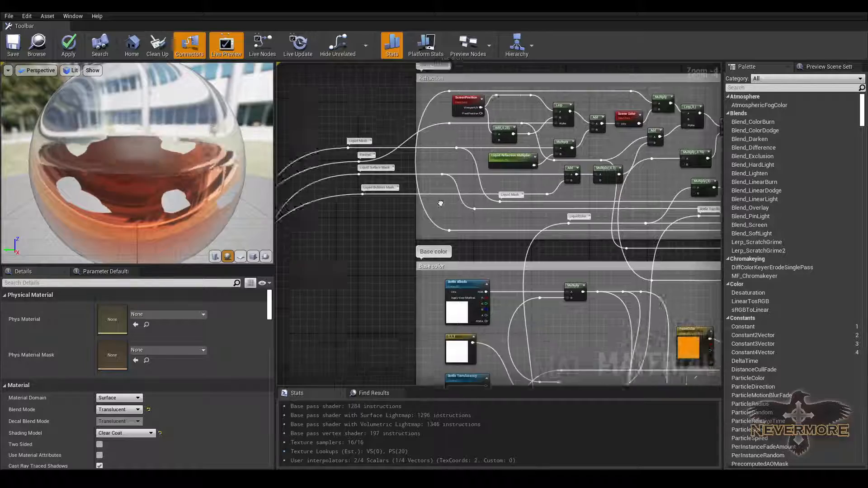
scroll(530, 265, "up", 9)
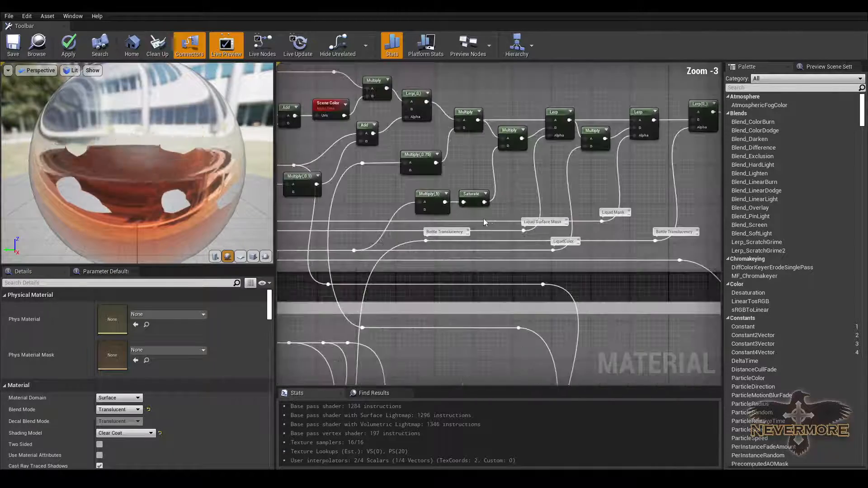
scroll(498, 248, "down", 4)
scroll(498, 248, "up", 3)
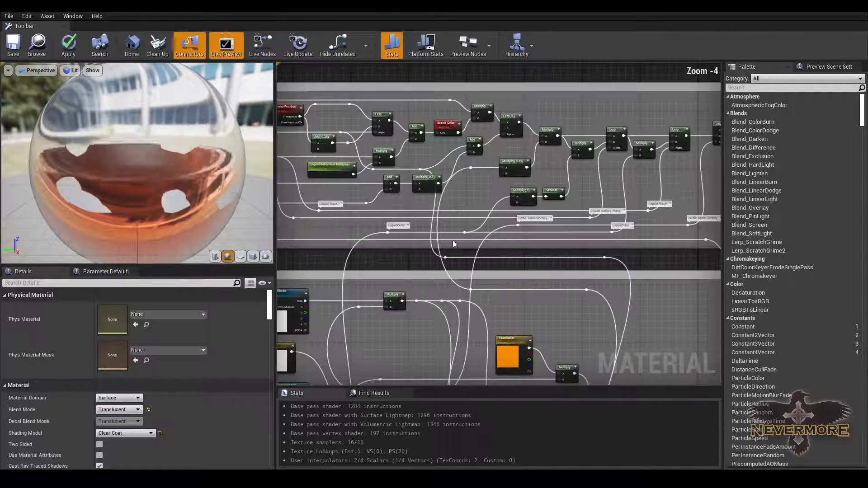
right_click_drag(453, 244, 484, 250)
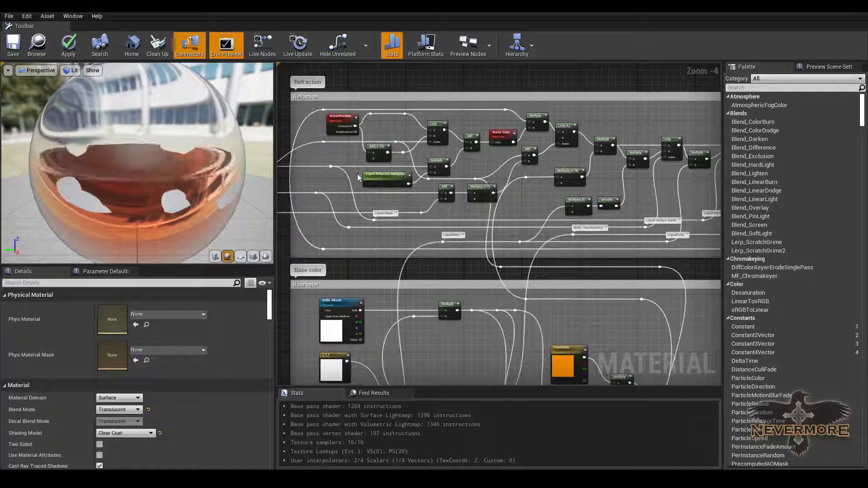
right_click_drag(326, 134, 406, 182)
Step: Examine how ScreenPosition and Liquid Refraction Multiplier drive the Scene Color node in the Refraction section of M_MMaterial_Bottles
scroll(406, 182, "up", 4)
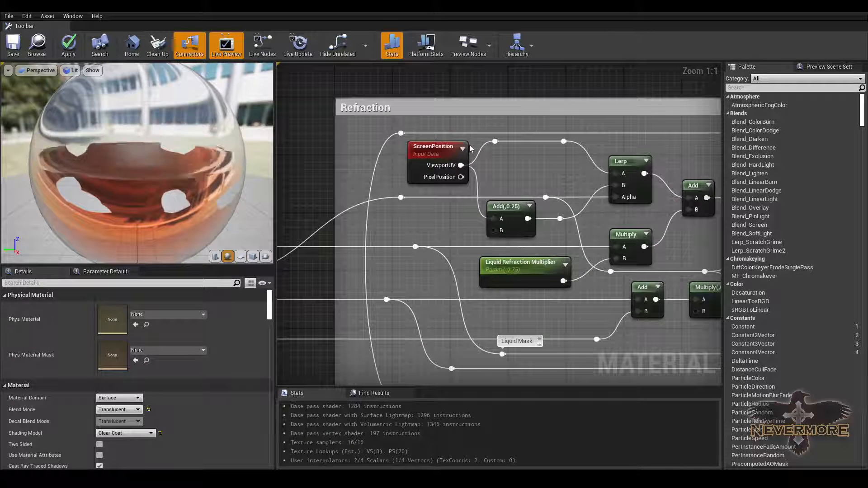
right_click_drag(498, 190, 437, 165)
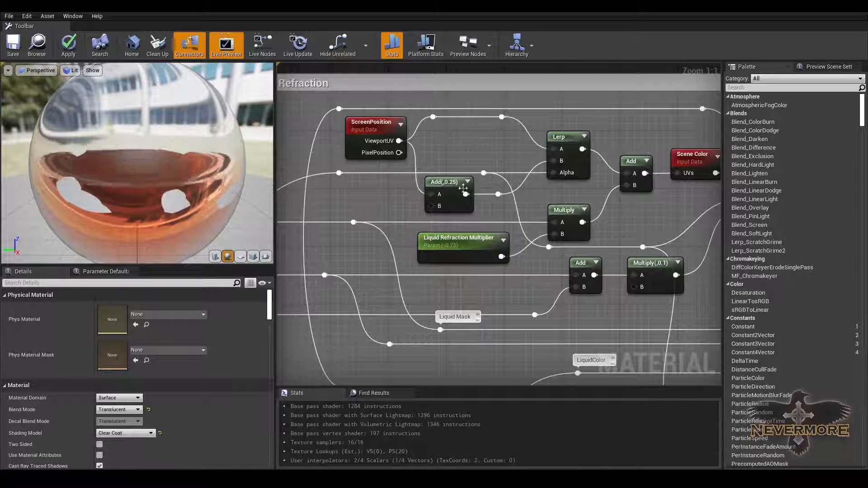
right_click_drag(547, 228, 388, 220)
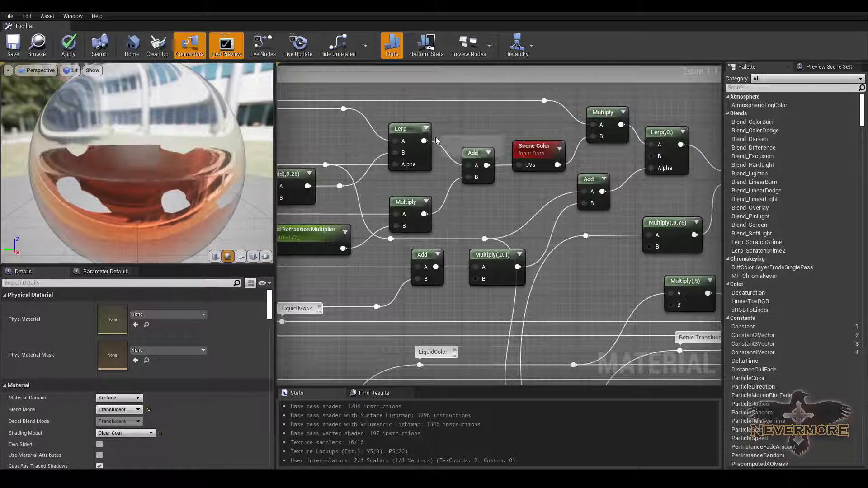
right_click_drag(441, 164, 561, 159)
right_click_drag(307, 215, 449, 200)
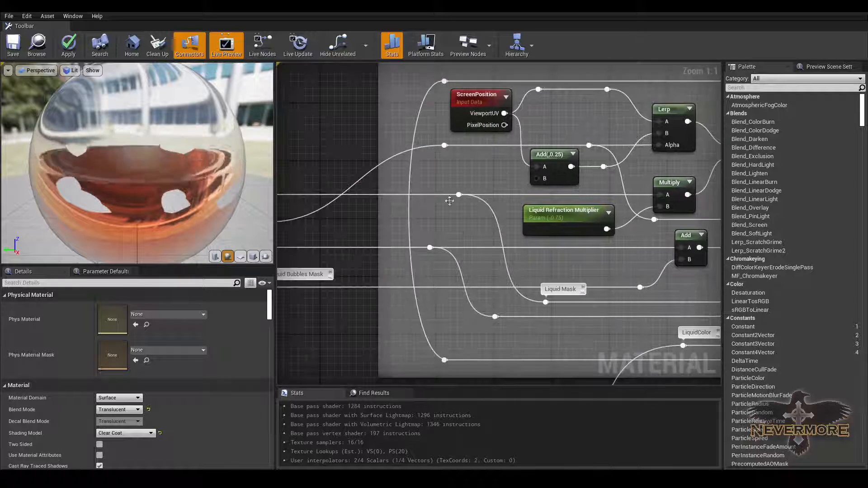
Step: Trace the Refraction chain through the Scene Color node and inspect refraction on the preview sphere and at the blue camera in the bar level
right_click_drag(353, 216, 503, 193)
right_click_drag(415, 193, 178, 233)
right_click_drag(708, 184, 535, 176)
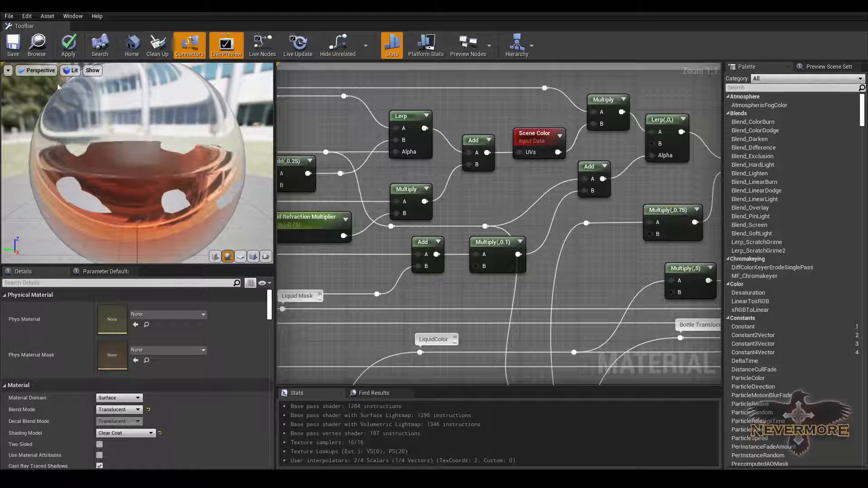
left_click_drag(79, 102, 105, 117)
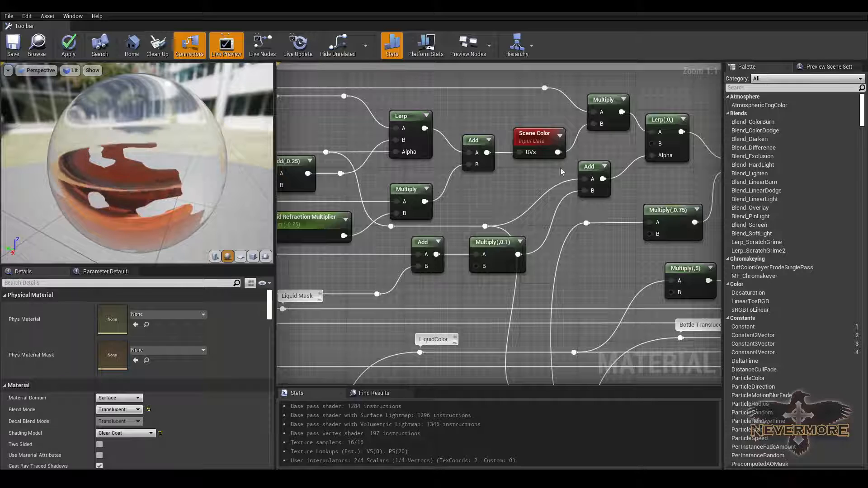
right_click_drag(573, 163, 608, 175)
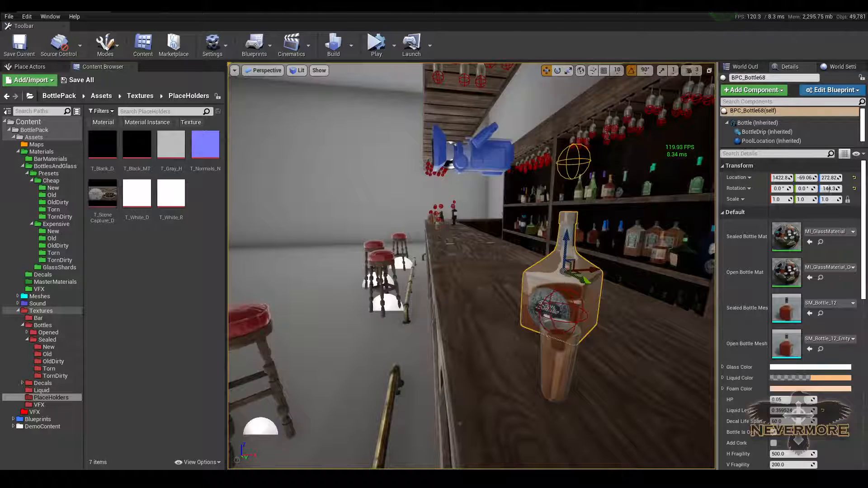
left_click(479, 153)
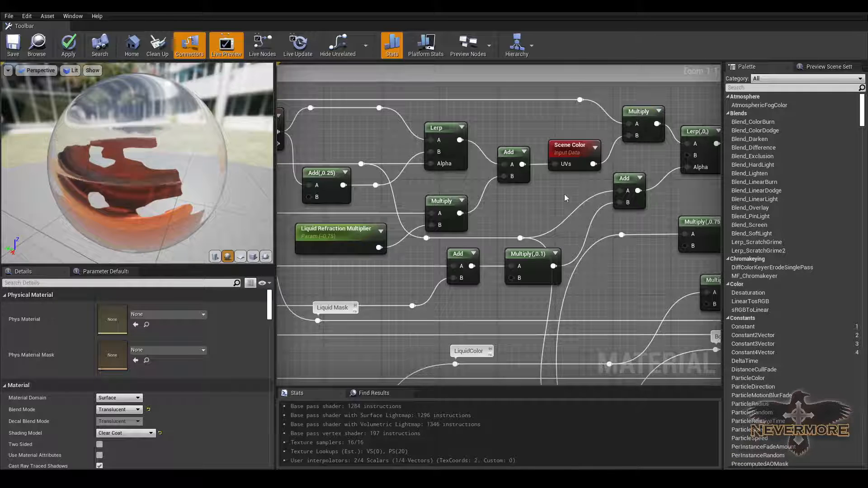
Step: Examine how the 0.25 ScreenPosition offset, its Lerp and the Liquid Refraction Multiplier combine into the Scene Color UVs
right_click_drag(661, 245, 584, 239)
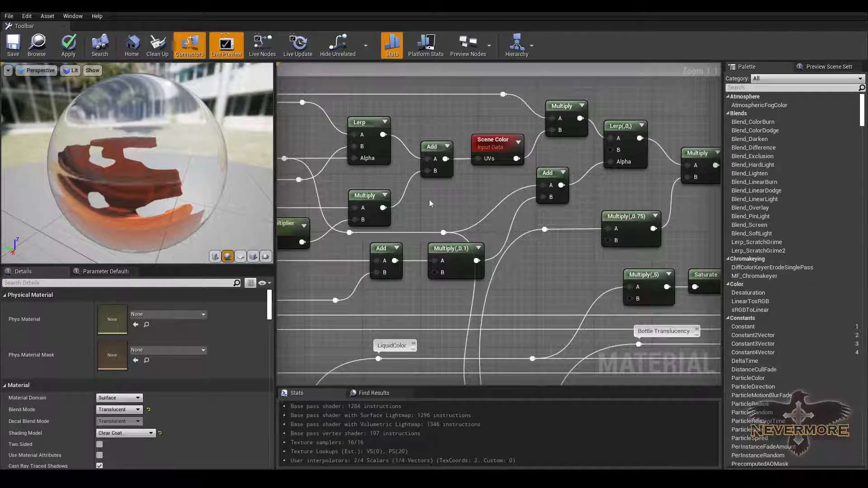
right_click_drag(524, 111, 639, 129)
right_click_drag(380, 177, 413, 189)
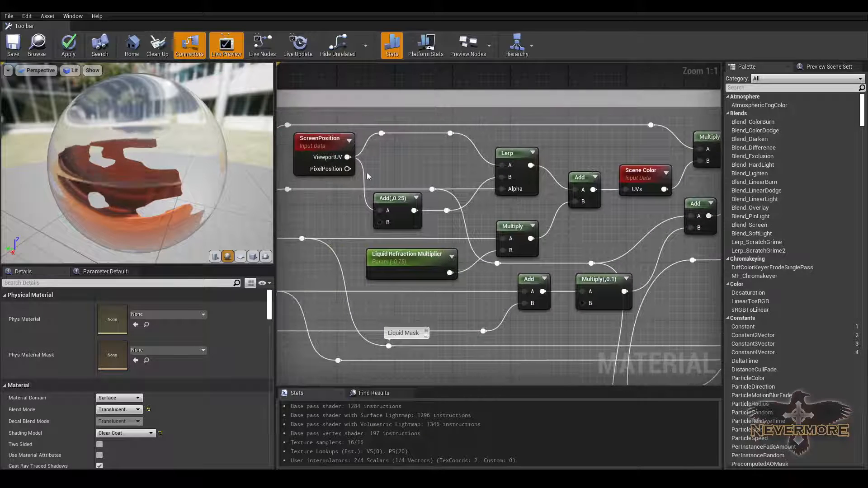
right_click_drag(558, 192, 423, 199)
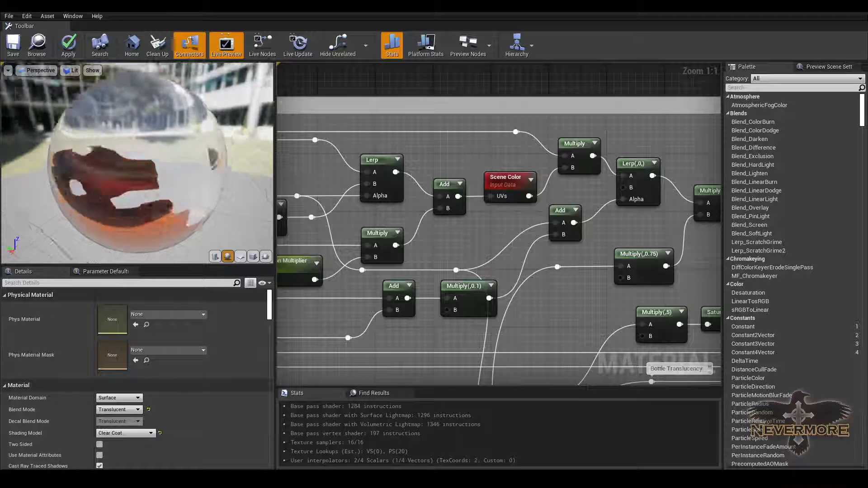
right_click_drag(360, 192, 466, 210)
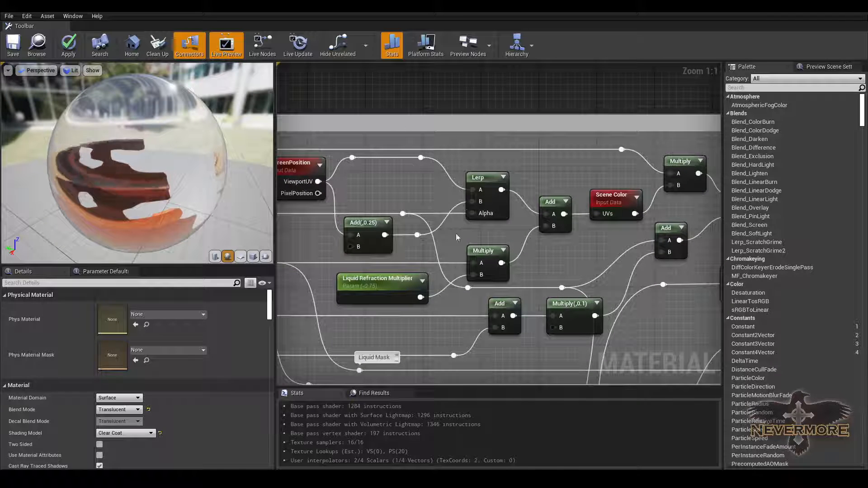
right_click_drag(706, 253, 535, 196)
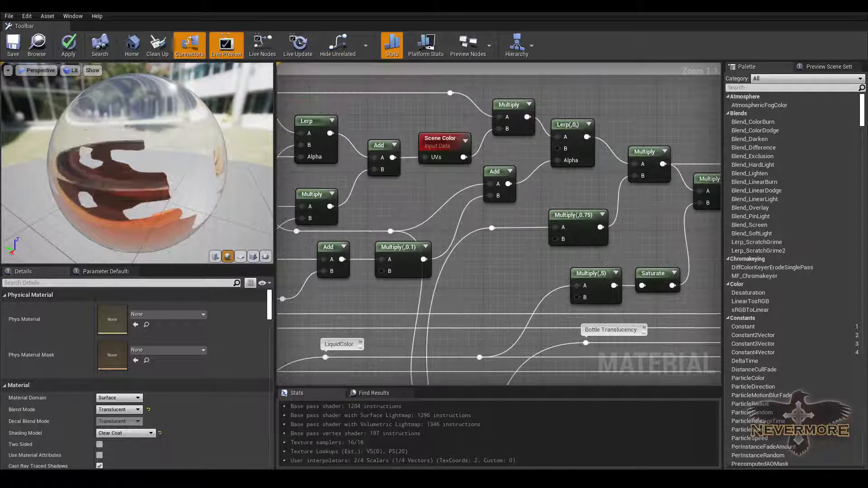
Step: Trace the Scene Color result through the Multiply and Lerp nodes driven by Liquid Surface Mask, LiquidColor, Liquid Mask and Bottle Translucency
left_click_drag(104, 135, 172, 128)
right_click_drag(578, 250, 478, 252)
left_click_drag(172, 218, 74, 140)
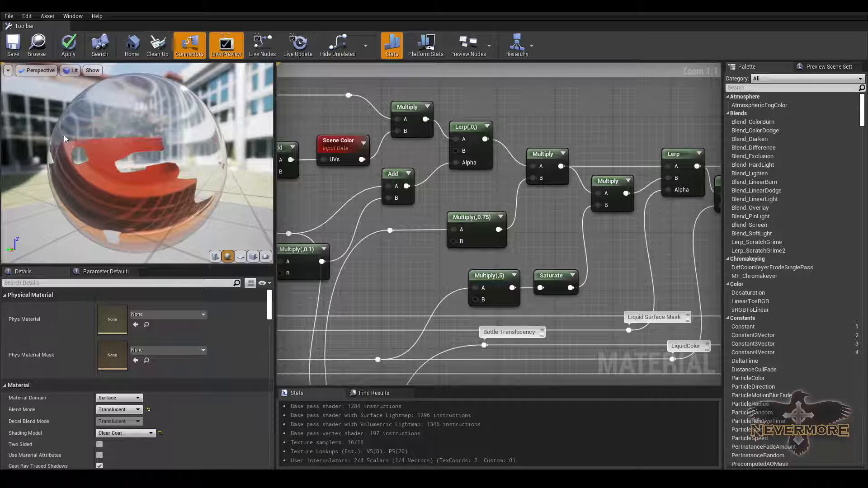
right_click_drag(437, 193, 413, 196)
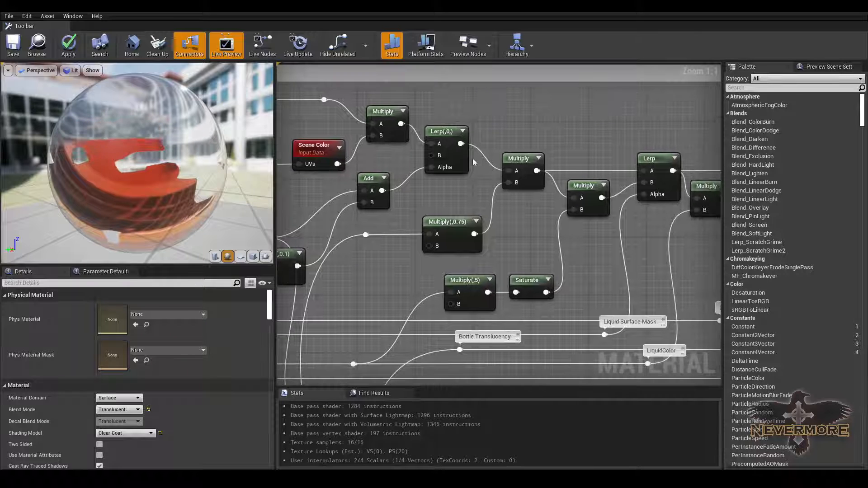
right_click_drag(557, 241, 508, 224)
scroll(529, 222, "down", 4)
scroll(535, 235, "up", 3)
scroll(520, 235, "down", 1)
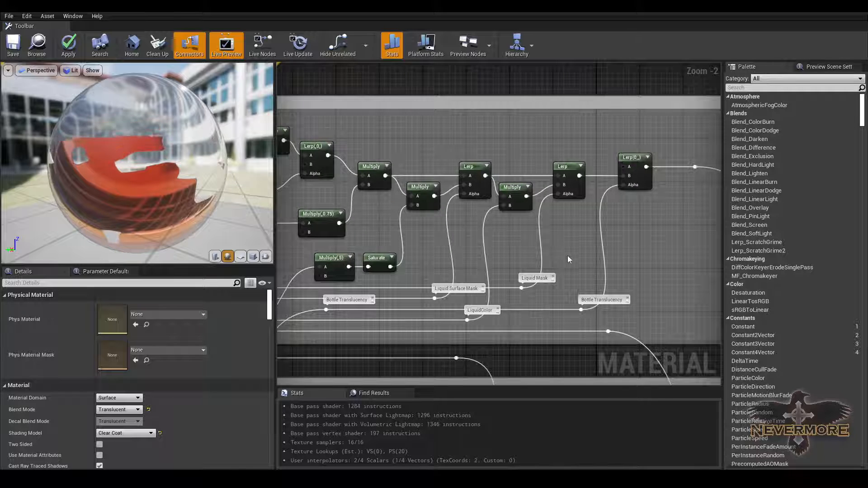
right_click_drag(568, 254, 586, 208)
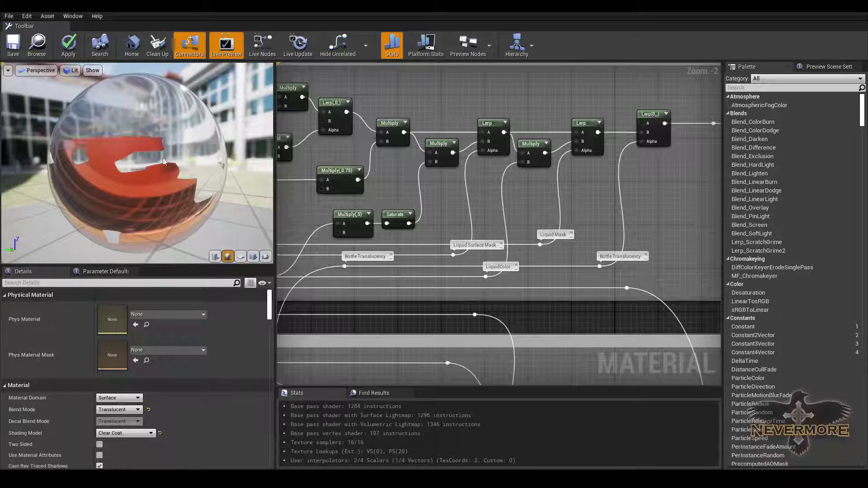
left_click_drag(161, 197, 150, 151)
Step: Look over the Base color section of M_MMaterial_Bottles from the bottle texture parameters to its final blend nodes
right_click_drag(497, 370, 539, 200)
right_click_drag(411, 288, 535, 241)
scroll(535, 242, "down", 5)
scroll(434, 218, "up", 3)
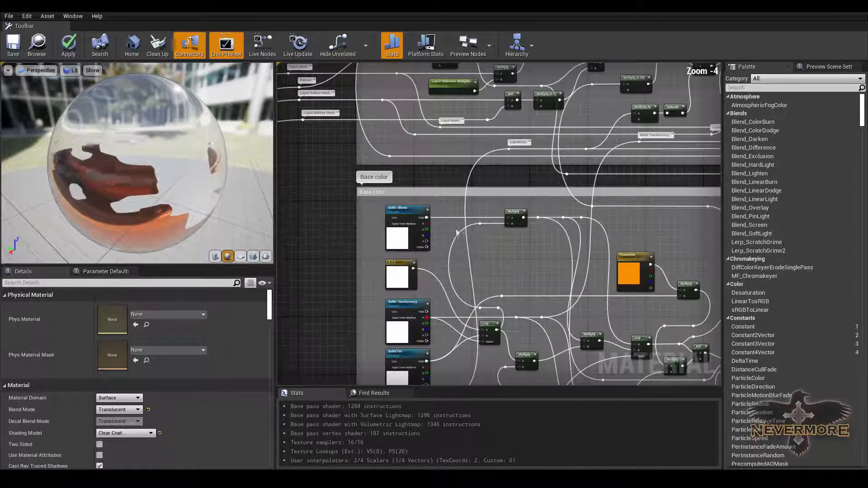
right_click_drag(435, 242, 380, 149)
scroll(380, 150, "down", 2)
scroll(393, 130, "down", 2)
scroll(401, 163, "up", 3)
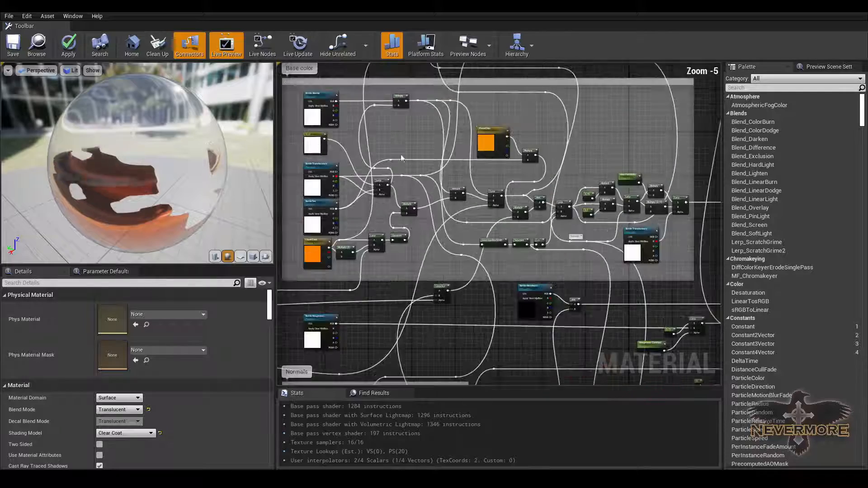
scroll(513, 241, "up", 1)
right_click_drag(513, 241, 445, 242)
scroll(441, 193, "up", 2)
right_click_drag(445, 192, 428, 185)
scroll(638, 226, "down", 5)
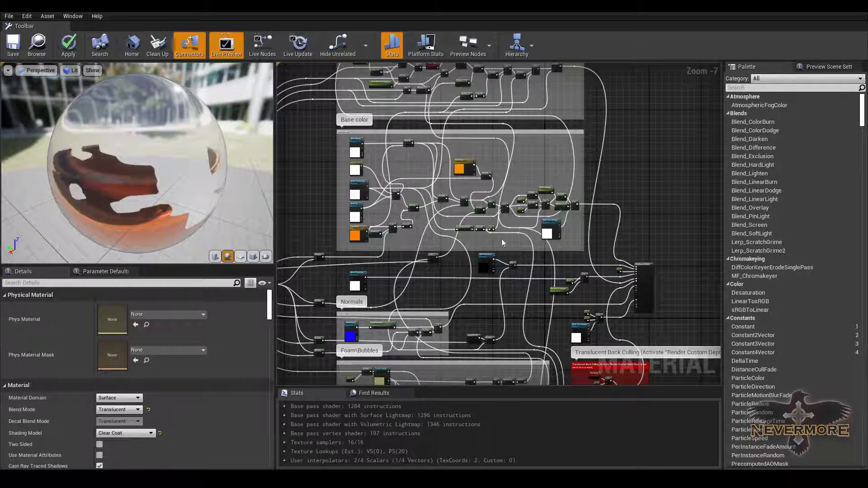
Step: Follow the Bottle bubbles normals section from Absolute World Position and Liquid Bubbles Movement Speed to its two Texture Sample nodes
right_click_drag(461, 309, 464, 216)
right_click_drag(583, 264, 573, 252)
right_click_drag(392, 244, 489, 211)
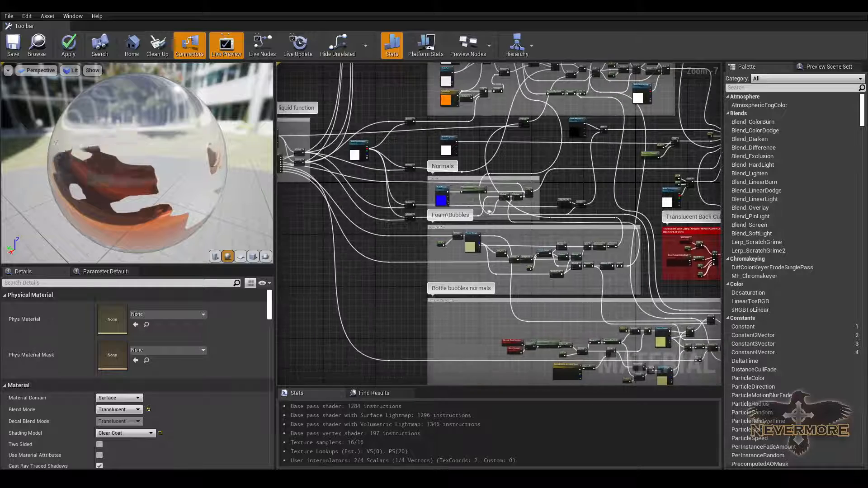
right_click_drag(538, 284, 453, 188)
scroll(443, 225, "up", 5)
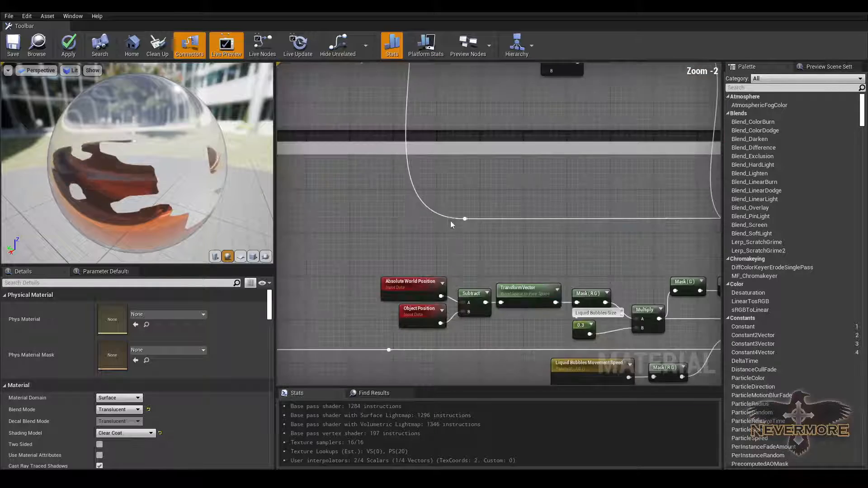
scroll(452, 225, "down", 3)
right_click_drag(451, 225, 526, 220)
scroll(540, 234, "up", 1)
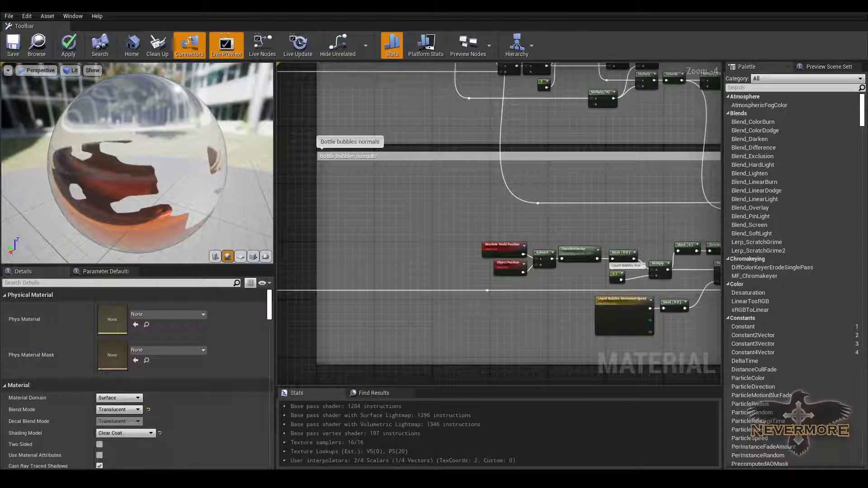
right_click_drag(668, 244, 598, 233)
right_click_drag(639, 272, 509, 232)
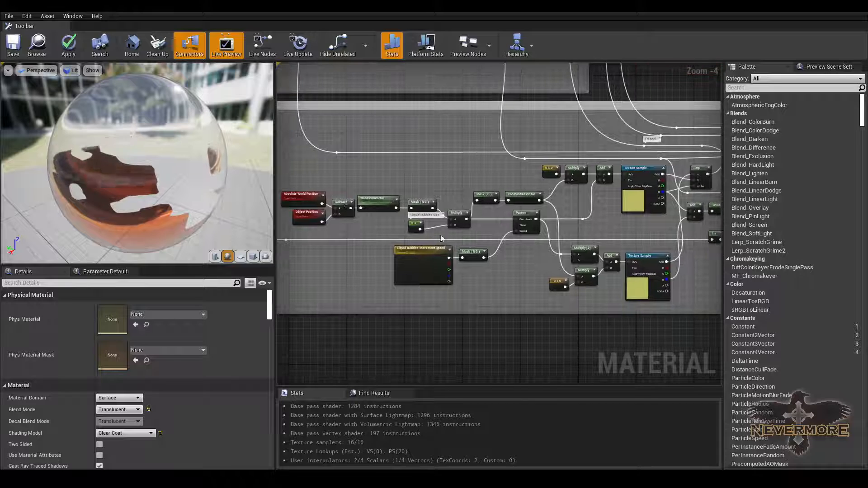
scroll(413, 233, "up", 3)
right_click_drag(419, 237, 463, 238)
right_click_drag(661, 251, 498, 248)
Step: Inspect the texture assigned to both Texture Sample nodes in the Bottle bubbles normals section and follow their outputs
left_click(475, 196)
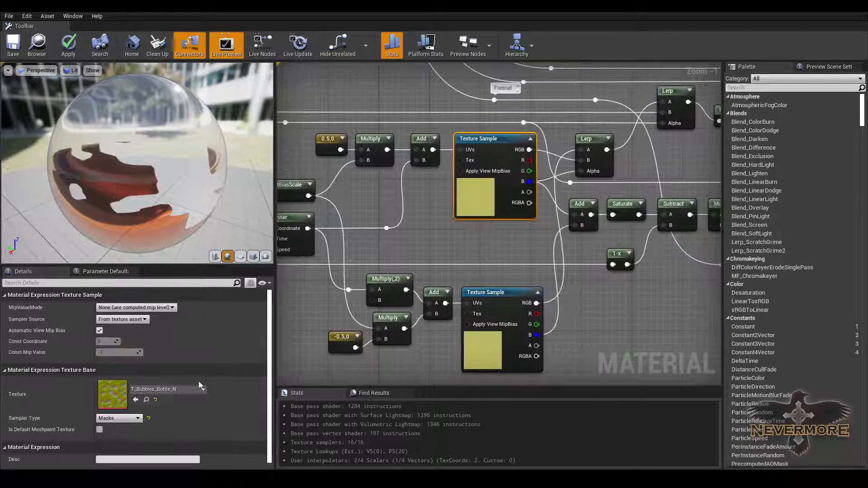
left_click(481, 348)
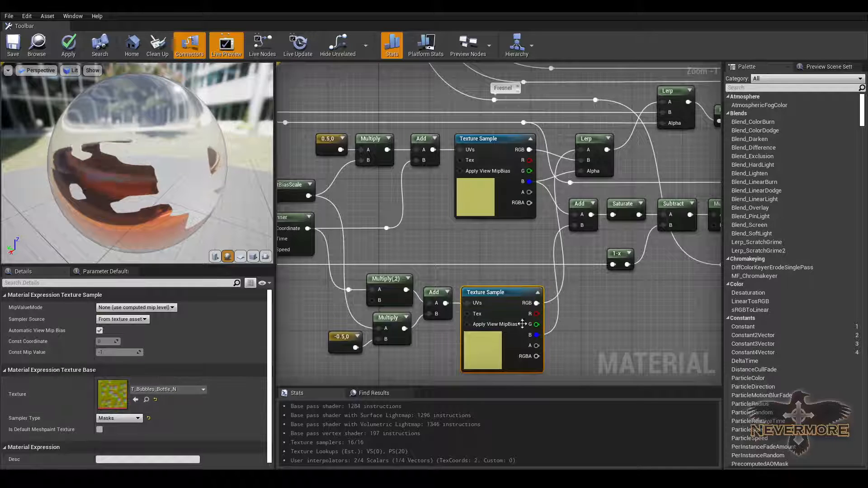
right_click_drag(513, 330, 414, 345)
right_click_drag(636, 340, 526, 313)
right_click_drag(714, 227, 264, 345)
Step: Inspect the BottleNormal parameter and trace its blend with the bubble normals to the ClearCoatBottomNormal output
left_click(447, 164)
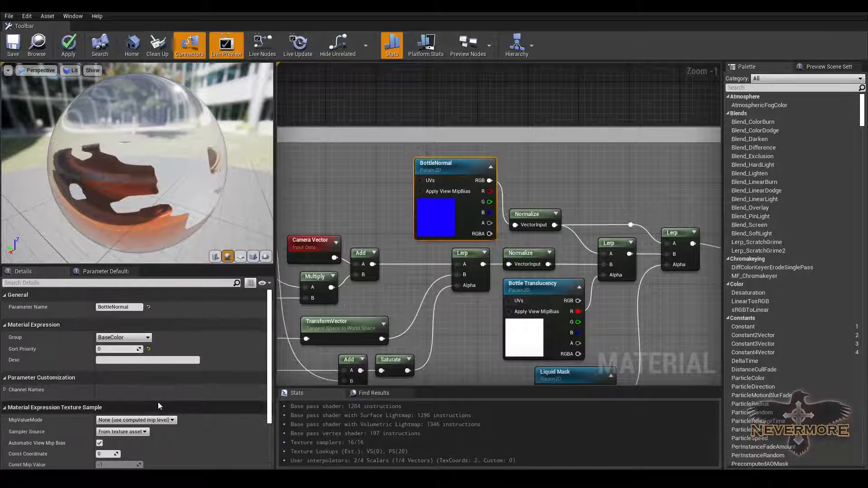
right_click_drag(666, 210, 324, 248)
right_click_drag(413, 299, 460, 321)
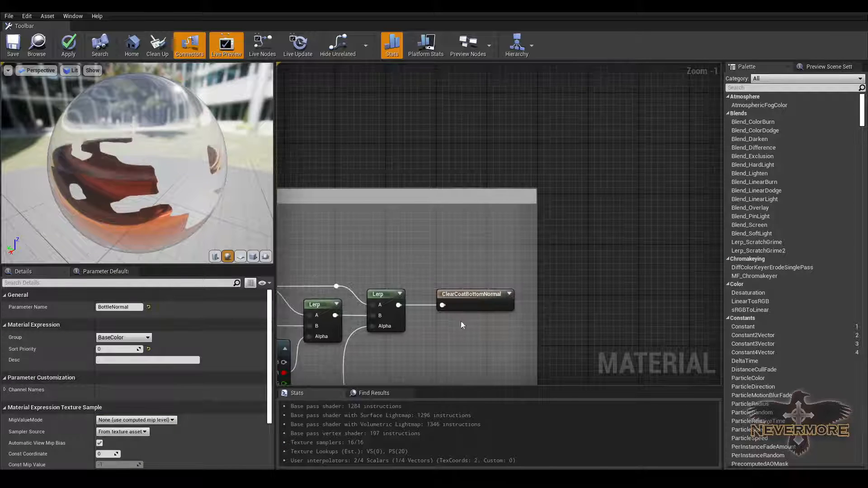
scroll(461, 254, "down", 1)
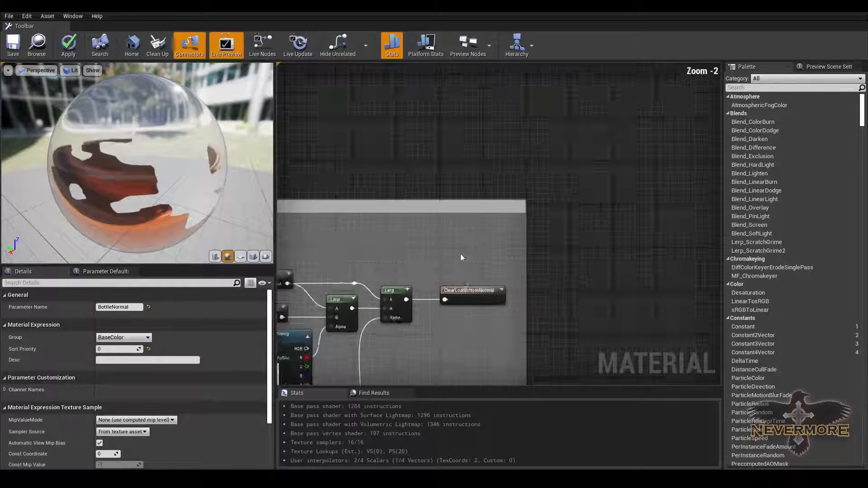
Step: Examine how the Roughness Contrast and Bottle Translucency Lerp nodes feed the Roughness and Clear Coat inputs of M_MMaterial_Bottles
scroll(460, 254, "down", 4)
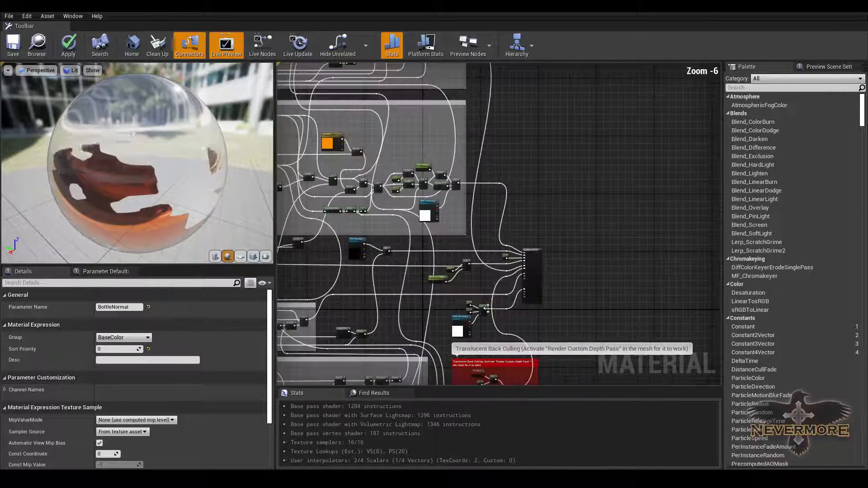
scroll(486, 308, "up", 3)
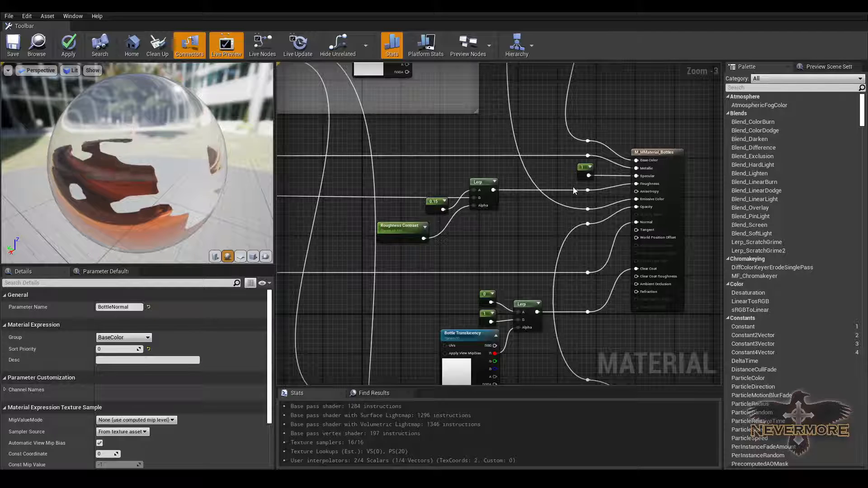
scroll(501, 246, "down", 2)
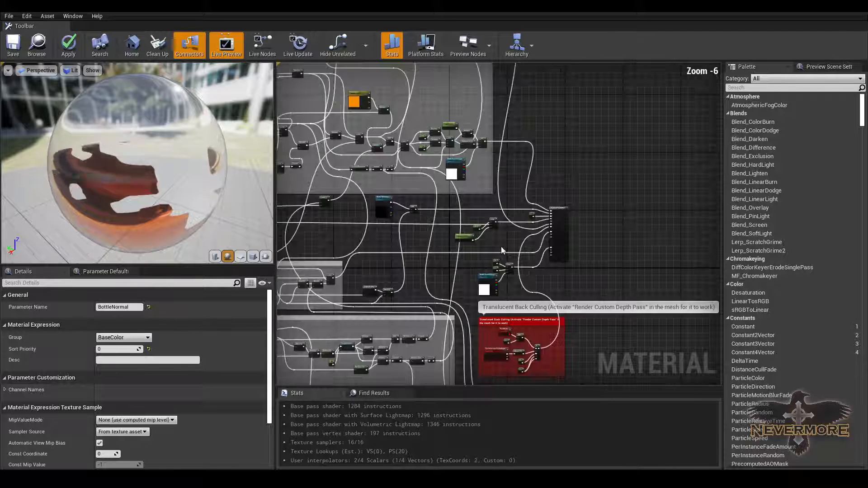
scroll(470, 272, "up", 3)
right_click_drag(470, 272, 547, 280)
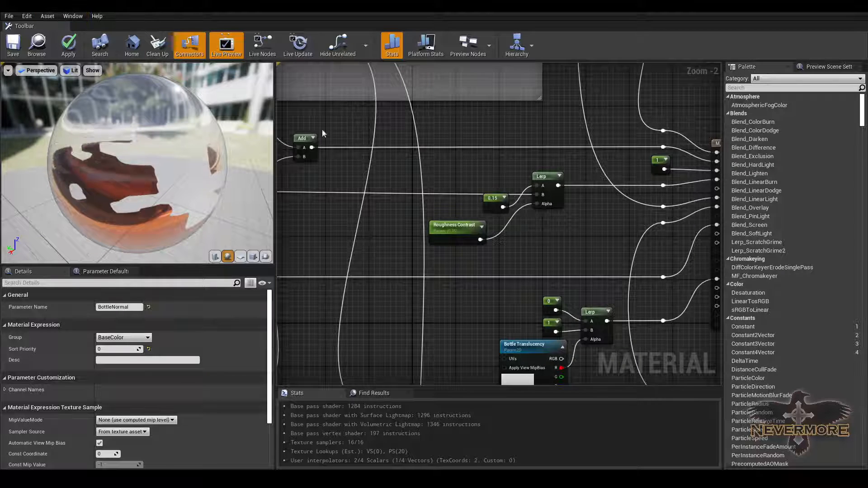
Step: Open the MF_BottleLiquid material function and return to the M_MMaterial_Bottles graph
scroll(347, 151, "down", 5)
scroll(347, 152, "up", 7)
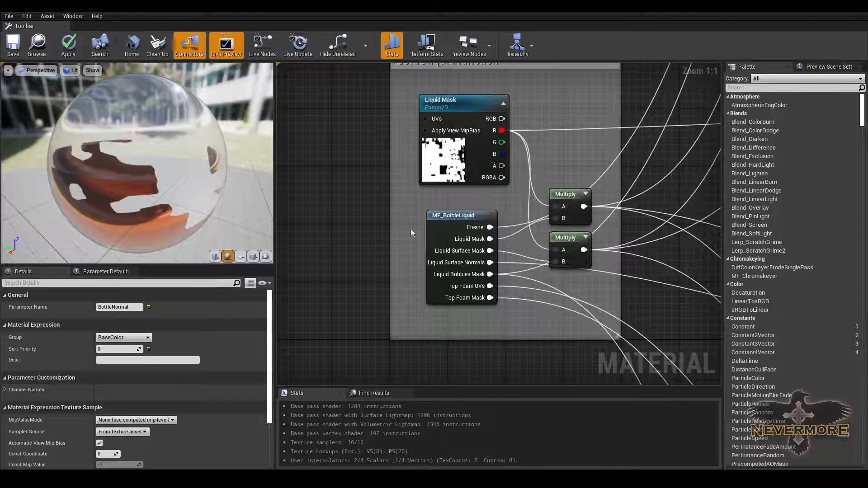
double_click(448, 234)
left_click(47, 6)
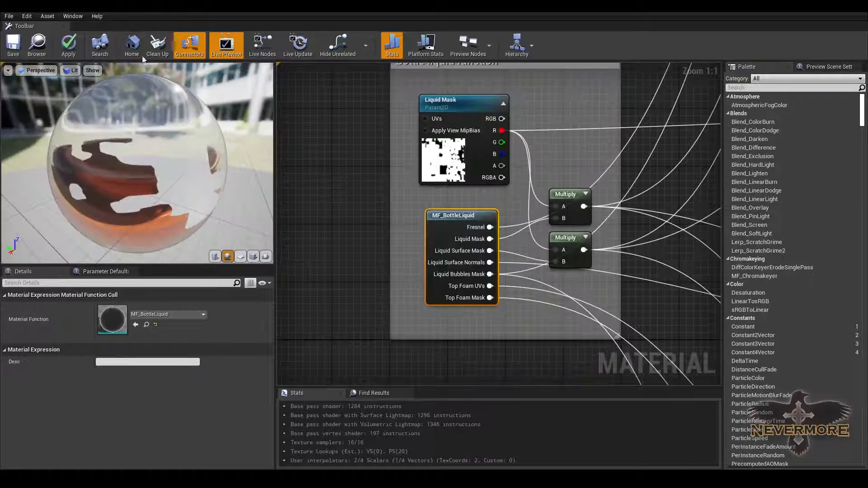
Step: Follow the MF_BottleLiquid outputs into the Normals section and examine its TransformVector, Multiply and Lerp nodes
right_click_drag(716, 158, 523, 211)
scroll(580, 231, "down", 6)
right_click_drag(596, 230, 376, 218)
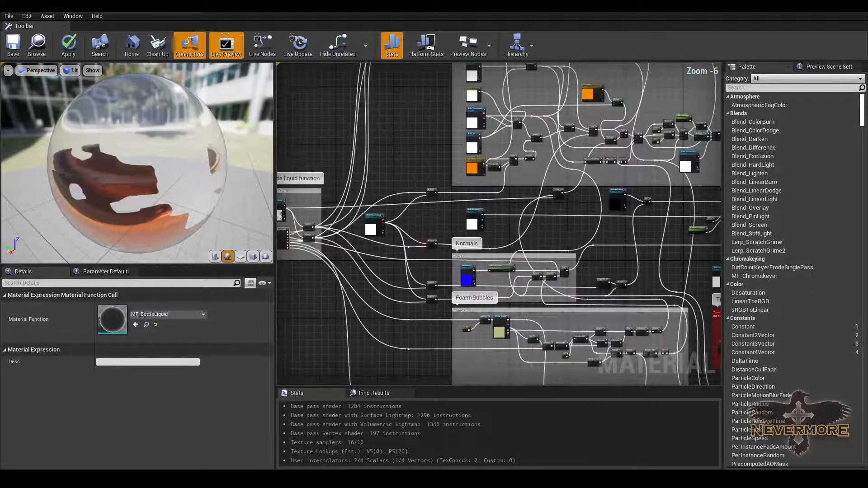
right_click_drag(611, 245, 452, 225)
right_click_drag(386, 241, 492, 226)
scroll(508, 242, "down", 1)
scroll(501, 249, "up", 5)
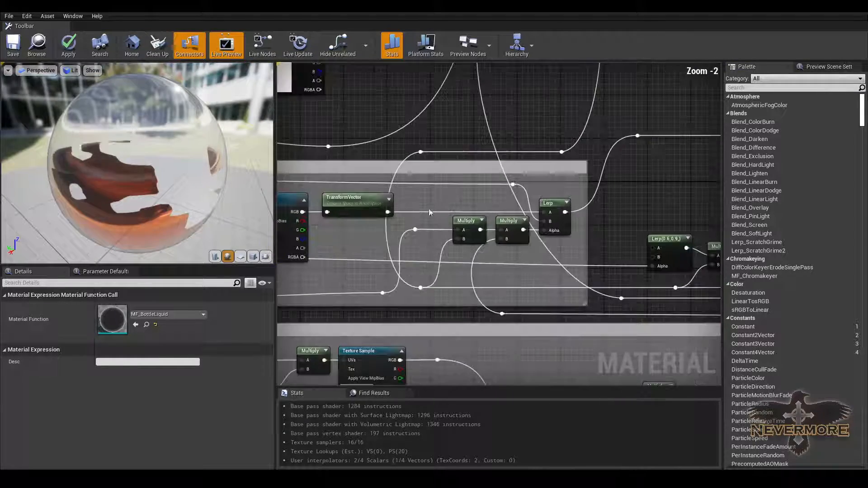
scroll(473, 199, "down", 2)
right_click_drag(454, 202, 517, 206)
right_click_drag(602, 240, 458, 180)
Step: Look over the Foam\Bubbles and Bottle bubbles normals sections of the M_MMaterial_Bottles graph
scroll(456, 181, "down", 1)
scroll(456, 181, "down", 3)
right_click_drag(527, 251, 494, 232)
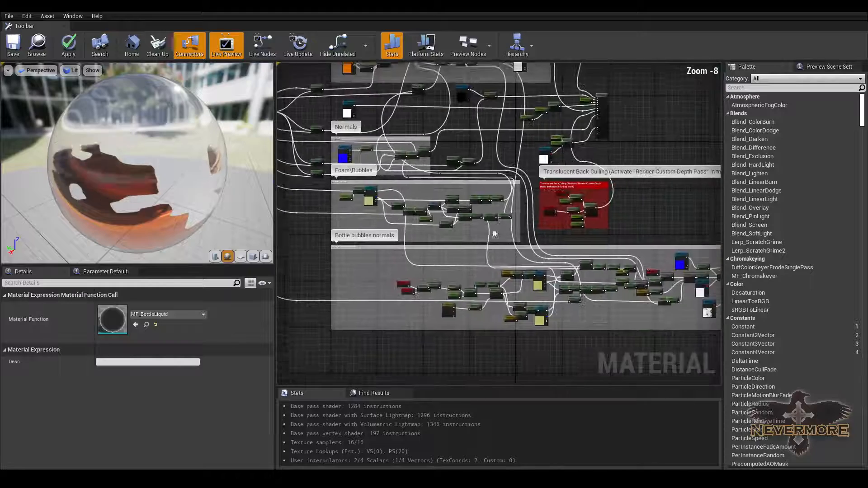
scroll(351, 200, "up", 3)
right_click_drag(349, 202, 419, 216)
right_click_drag(645, 324, 508, 205)
scroll(508, 205, "down", 3)
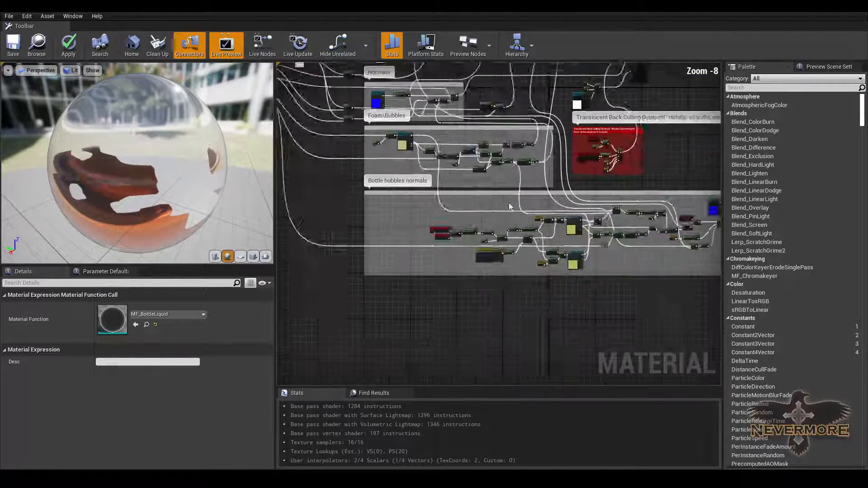
Step: Look over the Refraction and Base color sections of the M_MMaterial_Bottles graph
right_click_drag(468, 98, 423, 138)
right_click_drag(572, 104, 427, 252)
right_click_drag(280, 278, 445, 277)
right_click_drag(459, 138, 409, 221)
right_click_drag(456, 186, 531, 233)
scroll(429, 192, "up", 3)
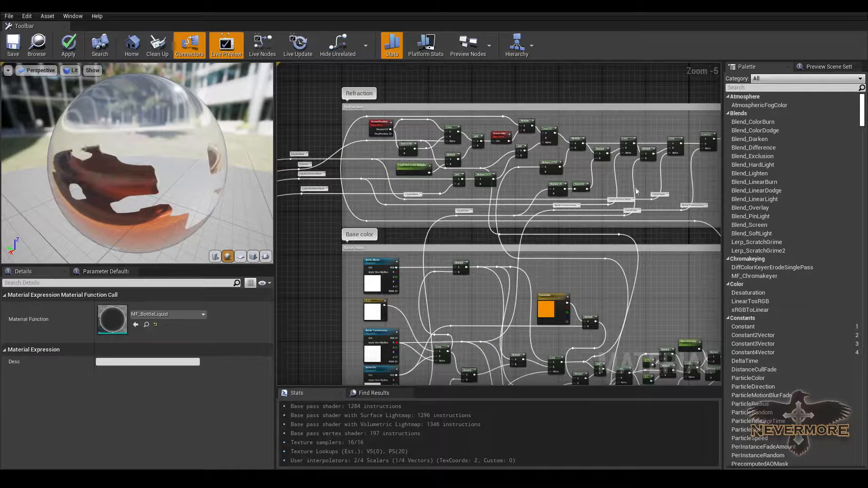
right_click_drag(529, 133, 429, 133)
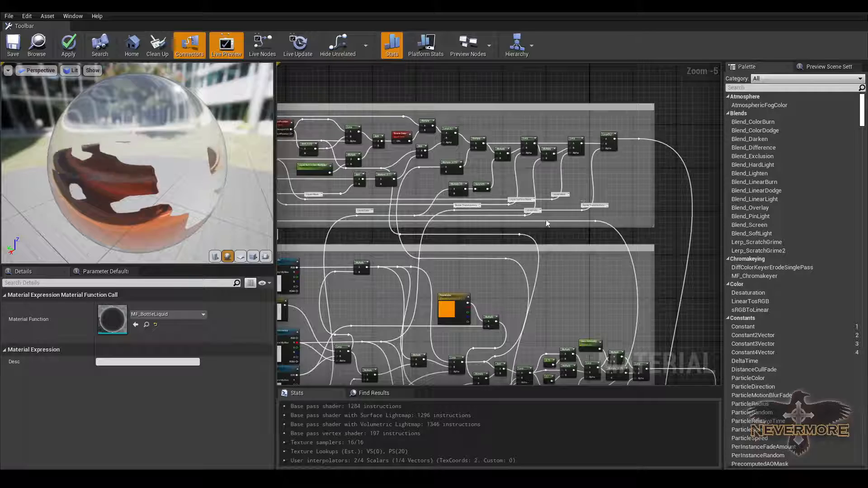
Step: Follow the connections to the material output node and examine the Translucent Back Culling section with its PixelDepth, CustomDepth and If nodes
right_click_drag(564, 242, 511, 182)
right_click_drag(562, 277, 506, 175)
mouse_move(576, 330)
right_mouse_down()
mouse_move(550, 265)
mouse_move(532, 264)
right_mouse_up()
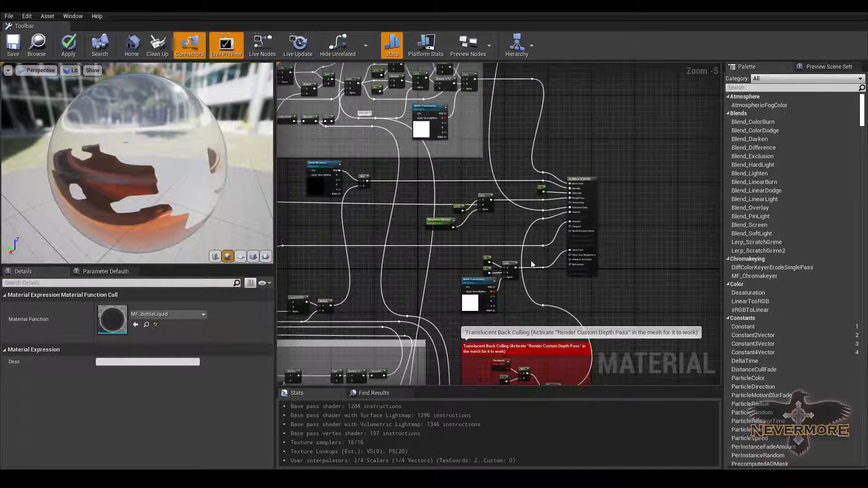
mouse_move(460, 274)
right_mouse_down()
mouse_move(496, 238)
mouse_move(508, 172)
right_mouse_up()
right_click_drag(523, 268, 471, 207)
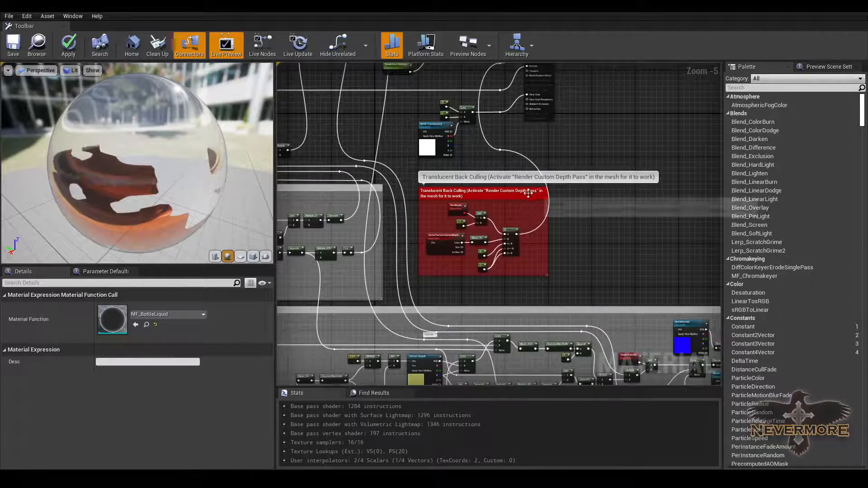
scroll(528, 193, "up", 5)
scroll(499, 156, "down", 1)
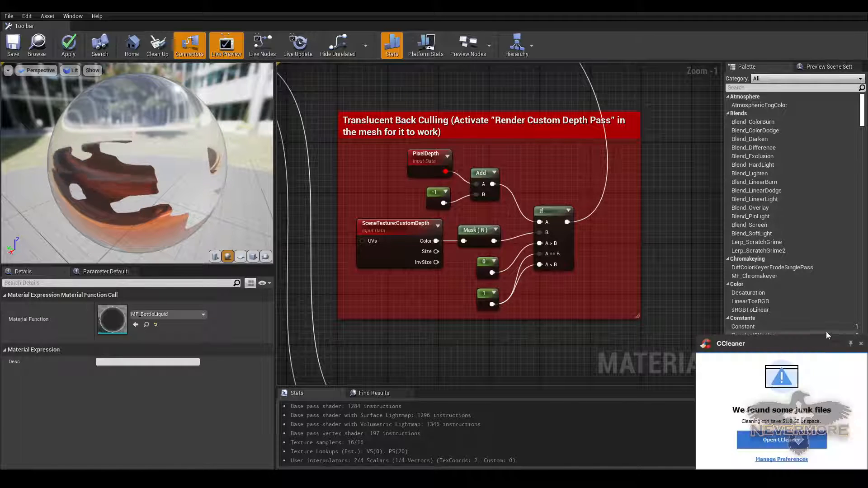
Step: Dismiss the CCleaner notification and close M_MMaterial_Bottles without applying its changes
left_click(860, 345)
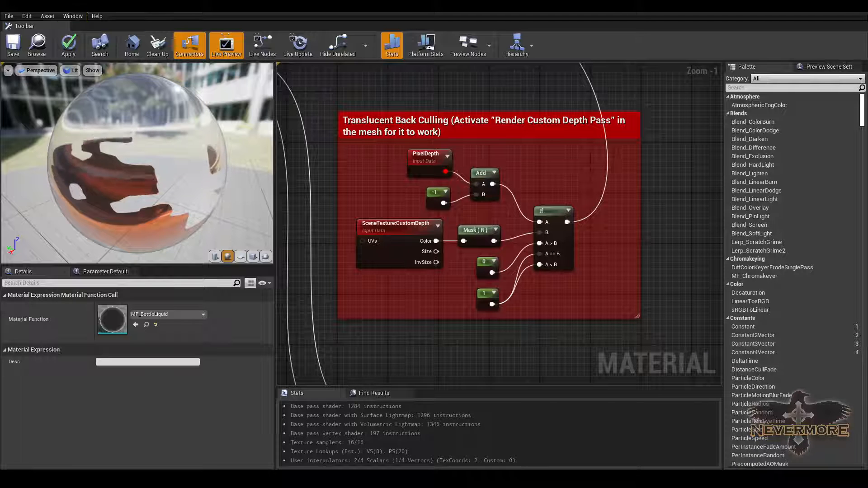
middle_click(60, 9)
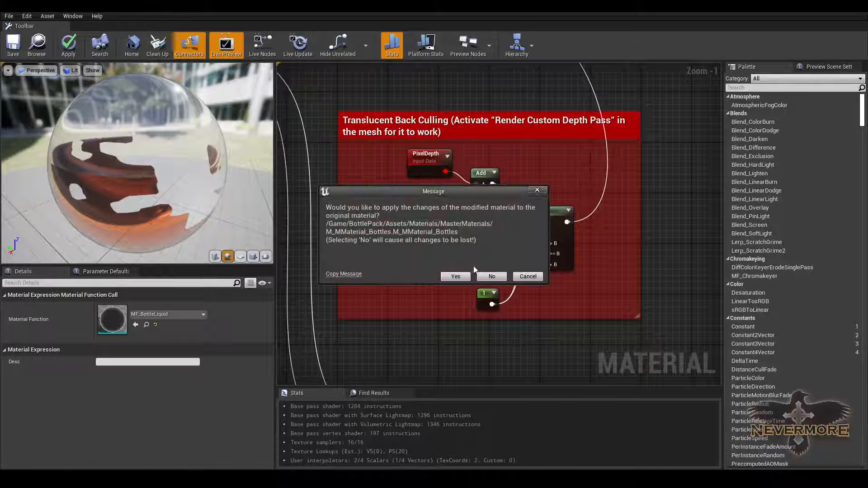
left_click(493, 277)
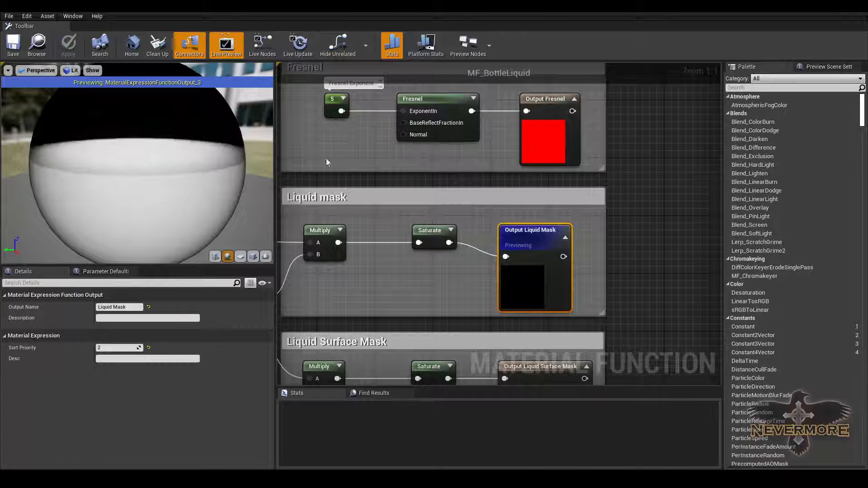
Step: Look over the whole MF_BottleLiquid graph and examine its Agitation waves and liquid fake dynamics sections
right_click_drag(327, 164, 540, 191)
scroll(514, 193, "down", 10)
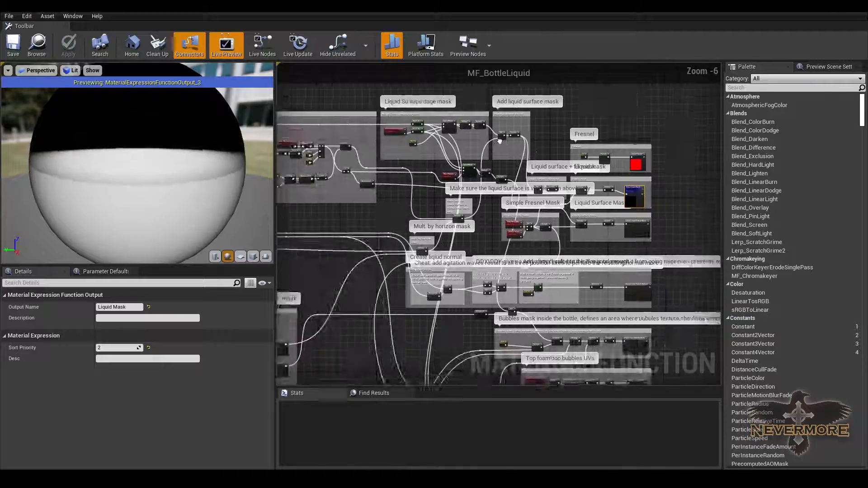
scroll(566, 187, "down", 2)
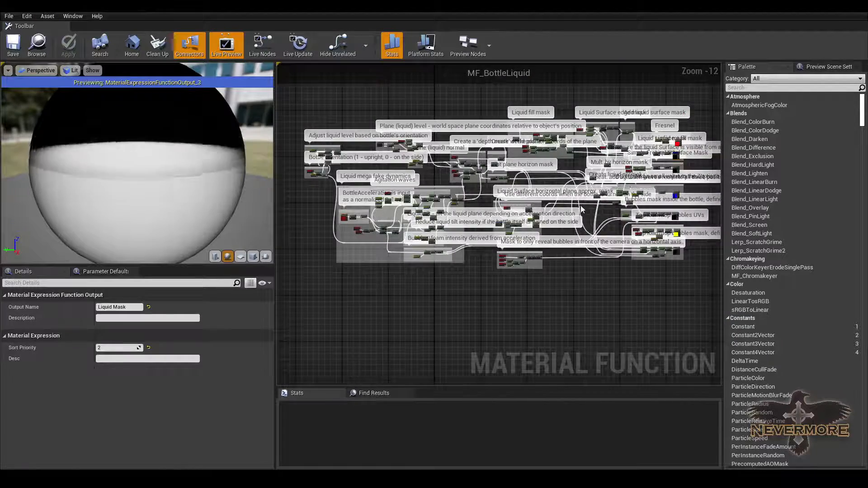
scroll(470, 199, "up", 6)
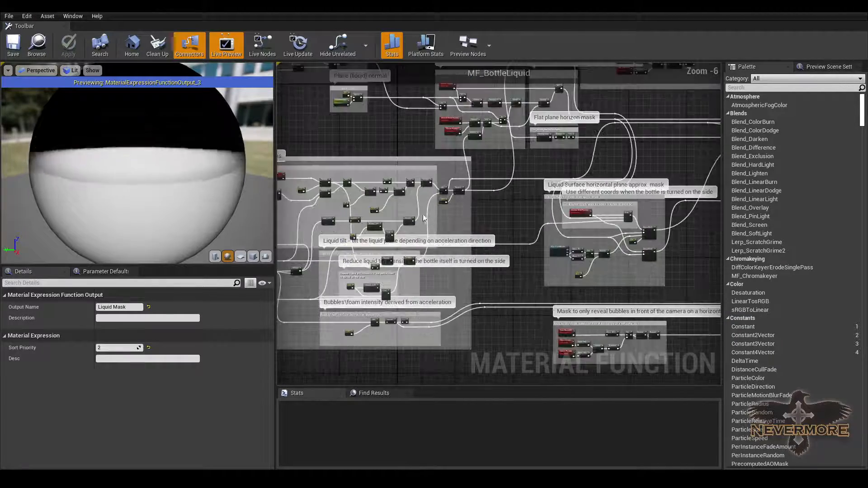
scroll(343, 209, "up", 4)
right_click_drag(343, 209, 486, 231)
scroll(380, 216, "down", 2)
right_click_drag(303, 220, 472, 233)
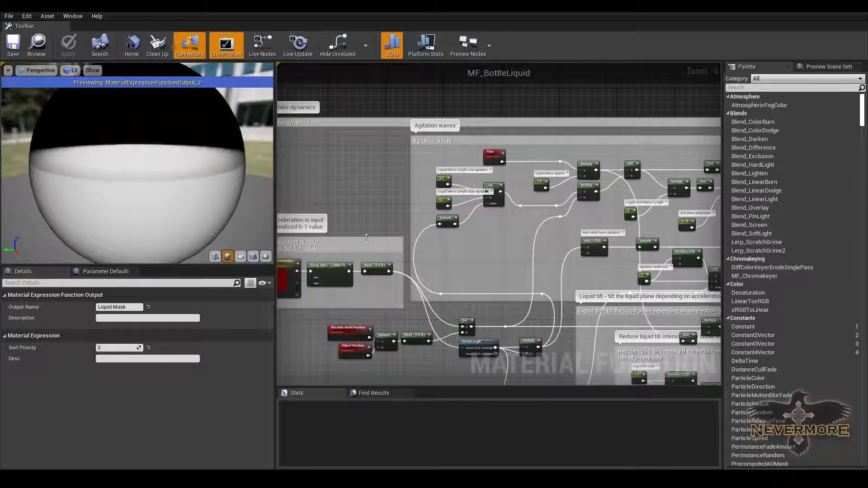
Step: Examine the Plane (liquid) level and Plane (liquid) normal sections of MF_BottleLiquid and where their Append outputs lead
right_click_drag(367, 238, 506, 219)
scroll(506, 219, "down", 4)
right_click_drag(510, 149, 386, 280)
scroll(429, 237, "up", 4)
scroll(480, 285, "up", 1)
right_click_drag(589, 254, 362, 273)
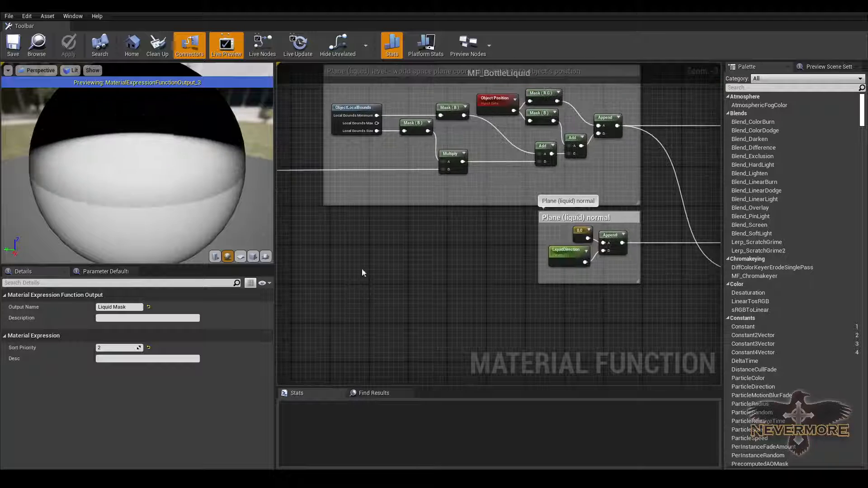
scroll(126, 159, "down", 4)
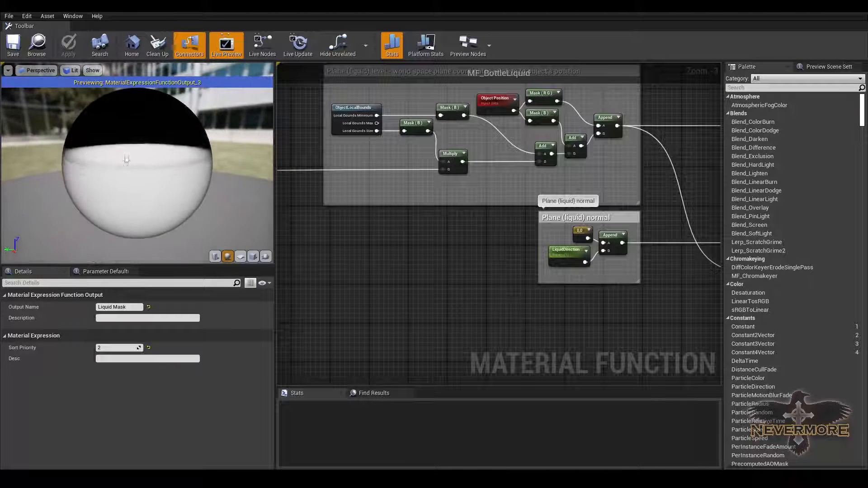
right_click_drag(414, 210, 420, 257)
scroll(418, 246, "down", 3)
scroll(418, 245, "up", 2)
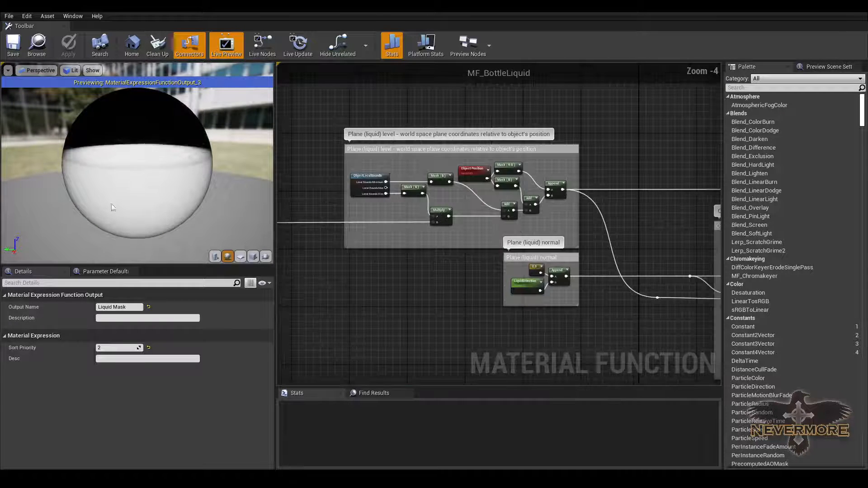
right_click_drag(429, 233, 410, 225)
scroll(473, 248, "up", 1)
right_click_drag(549, 249, 482, 225)
right_click_drag(369, 188, 376, 196)
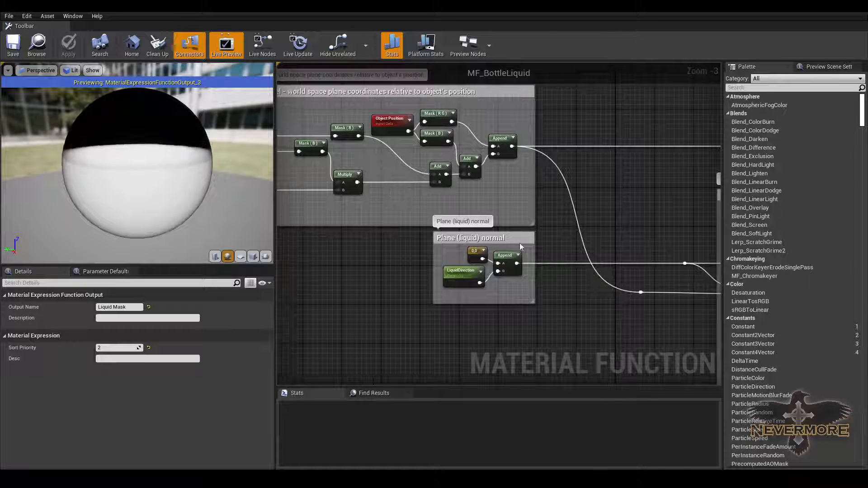
right_click_drag(518, 243, 487, 235)
right_click_drag(540, 235, 482, 228)
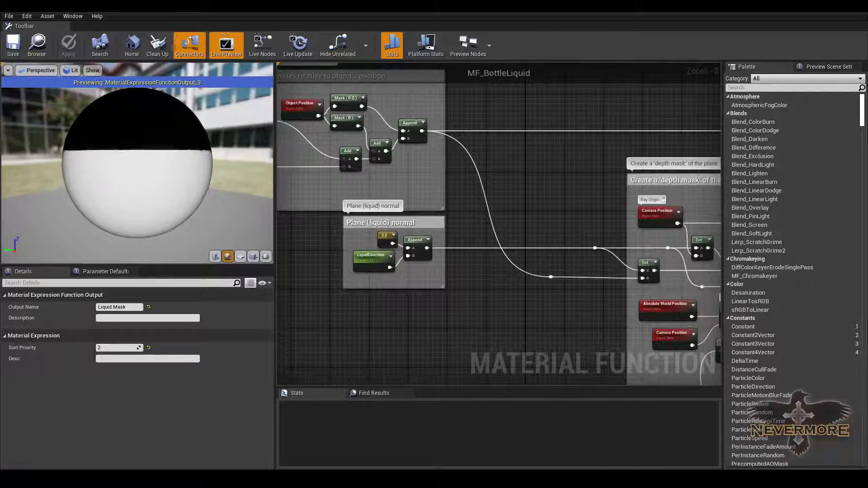
Step: Inspect the Liquid Mask preview sphere from several viewing angles alongside the Plane (liquid) normal section
left_click_drag(147, 173, 135, 189)
left_click_drag(50, 157, 104, 132)
mouse_move(168, 127)
left_mouse_down()
mouse_move(169, 149)
mouse_move(160, 149)
mouse_move(168, 150)
mouse_move(169, 131)
left_mouse_up()
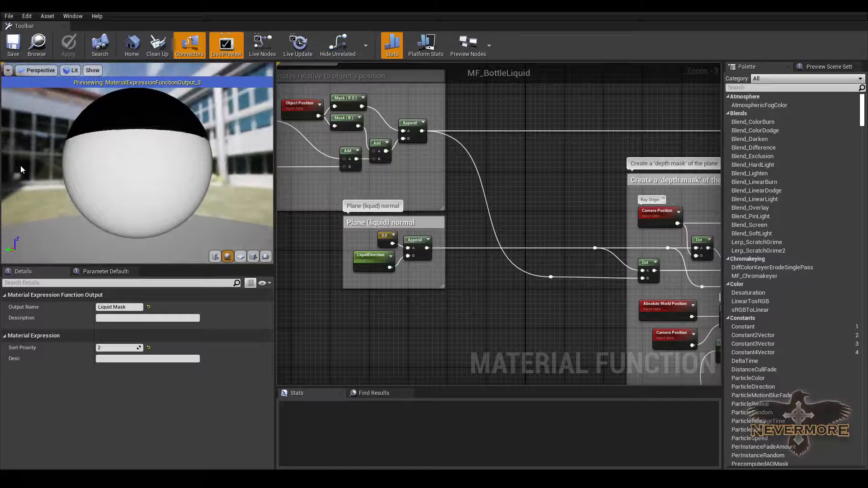
left_click_drag(143, 164, 121, 136)
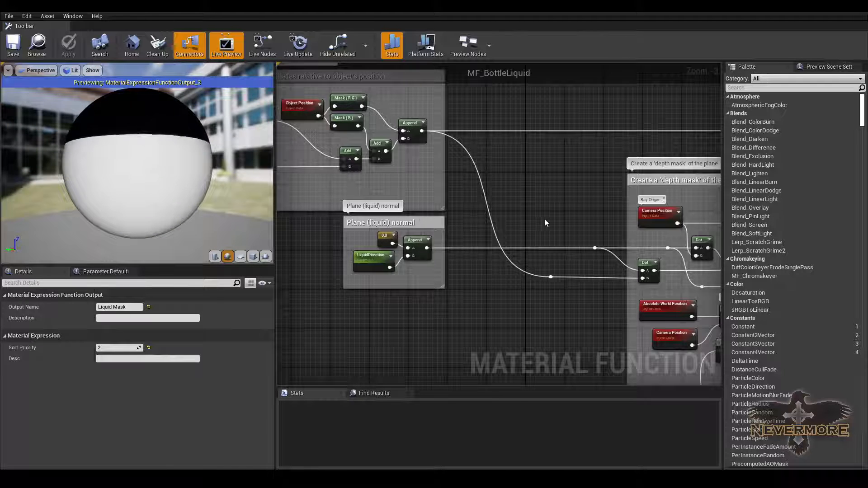
right_click_drag(373, 241, 391, 219)
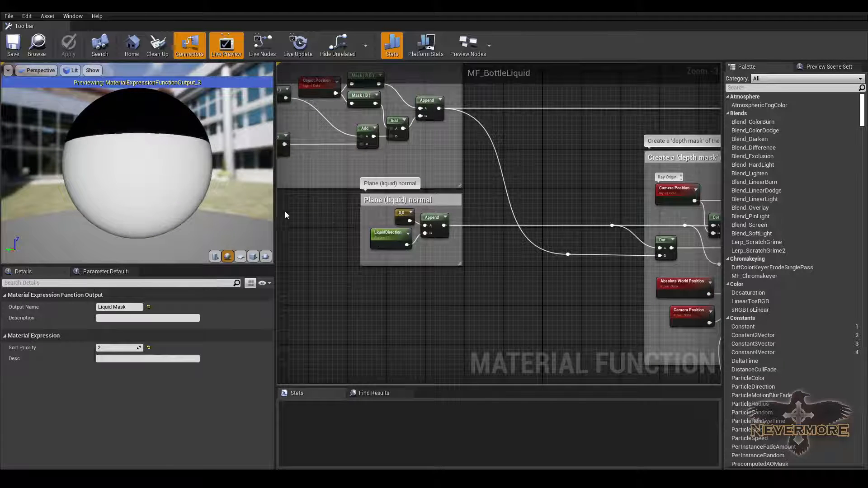
mouse_move(145, 170)
left_mouse_down()
mouse_move(144, 134)
mouse_move(132, 162)
left_mouse_up()
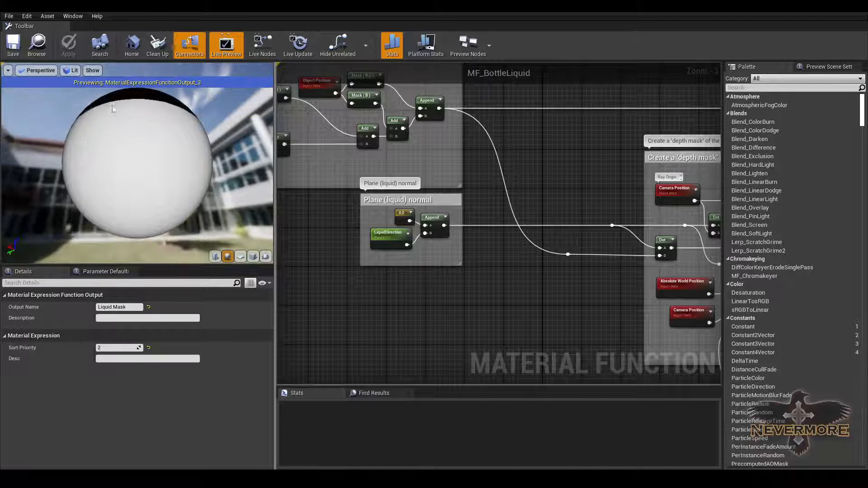
left_click_drag(145, 136, 39, 159)
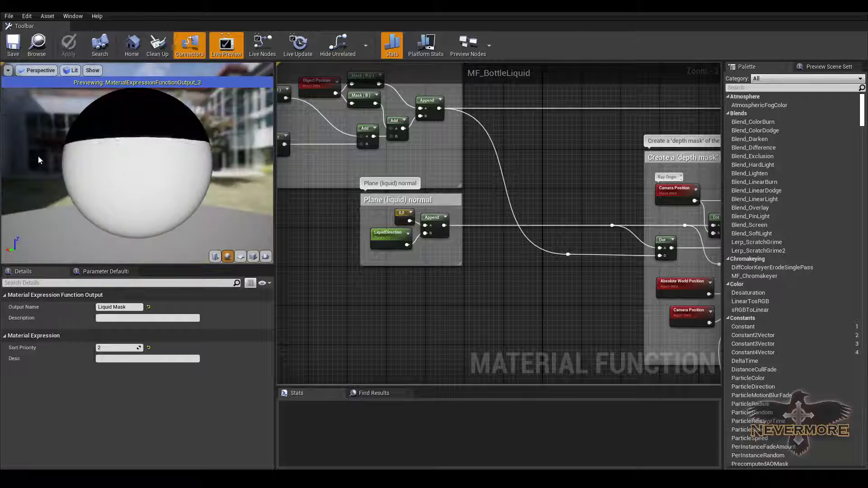
left_click_drag(184, 199, 176, 174)
Step: Follow the plane data through the depth mask and world position coords sections into the Liquid fill mask section
right_click_drag(490, 274, 139, 264)
right_click_drag(468, 184, 418, 186)
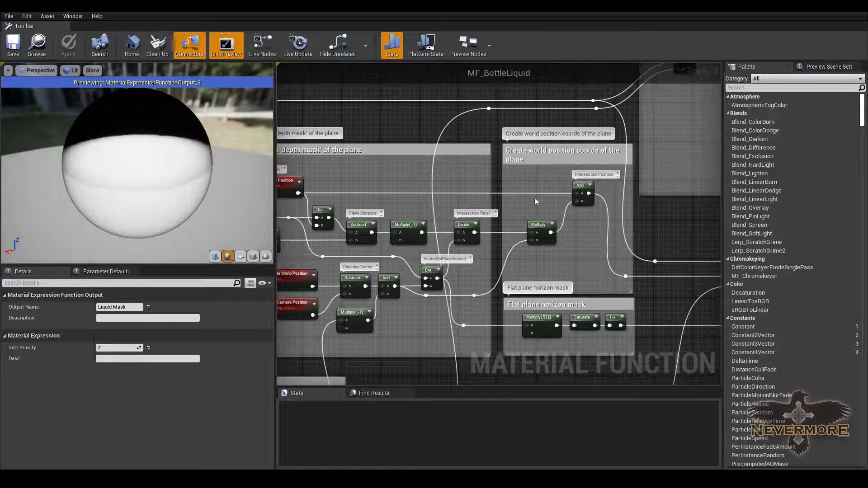
scroll(617, 203, "down", 4)
right_click_drag(707, 227, 445, 217)
scroll(559, 201, "up", 2)
scroll(454, 218, "down", 2)
scroll(455, 217, "up", 2)
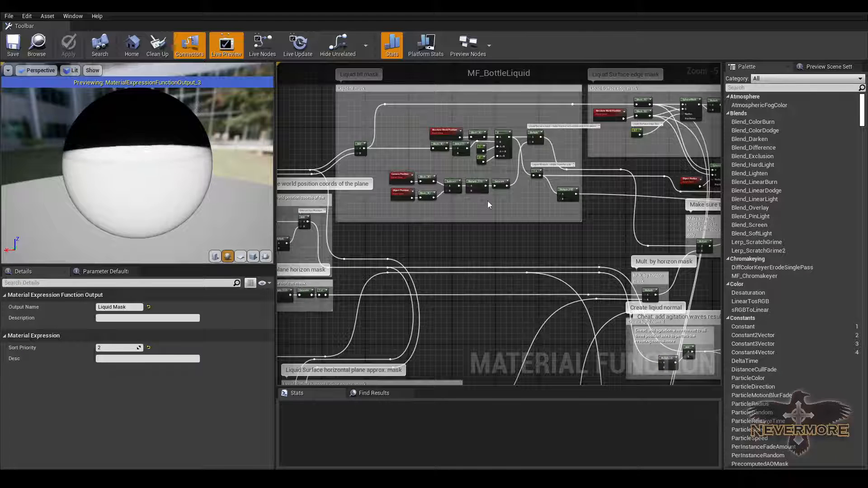
right_click_drag(435, 215, 450, 235)
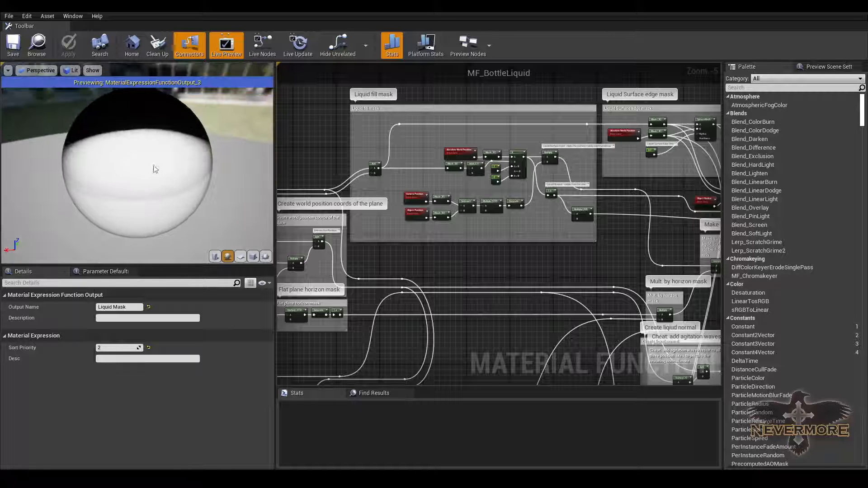
Step: Examine the Liquid fill mask's If, Multiply and 1-x nodes and compare them with the preview sphere from different angles
left_click_drag(116, 170, 100, 163)
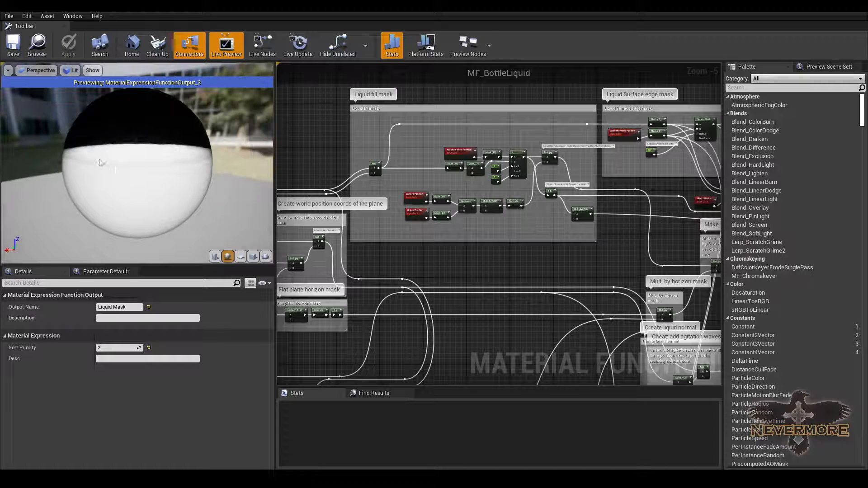
left_click_drag(186, 161, 163, 174)
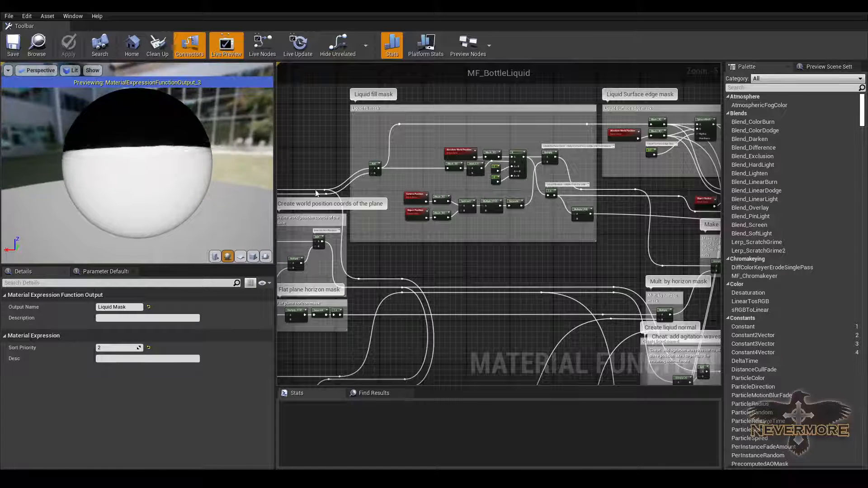
scroll(544, 220, "up", 3)
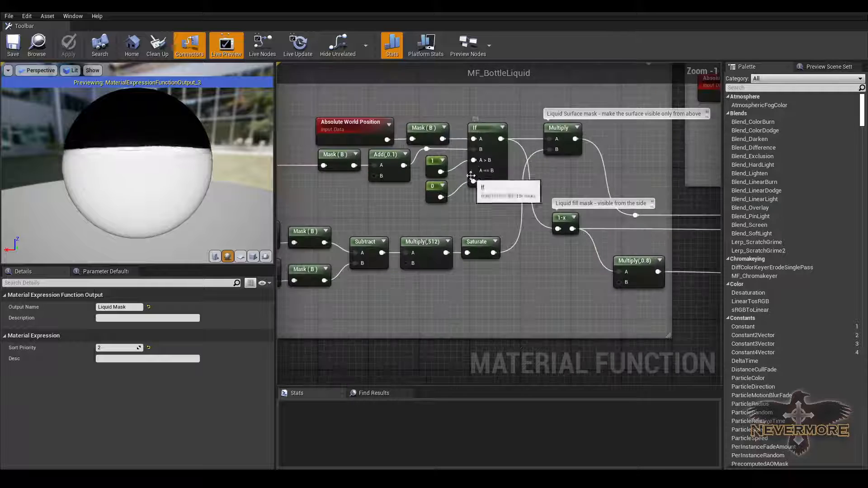
scroll(416, 208, "down", 3)
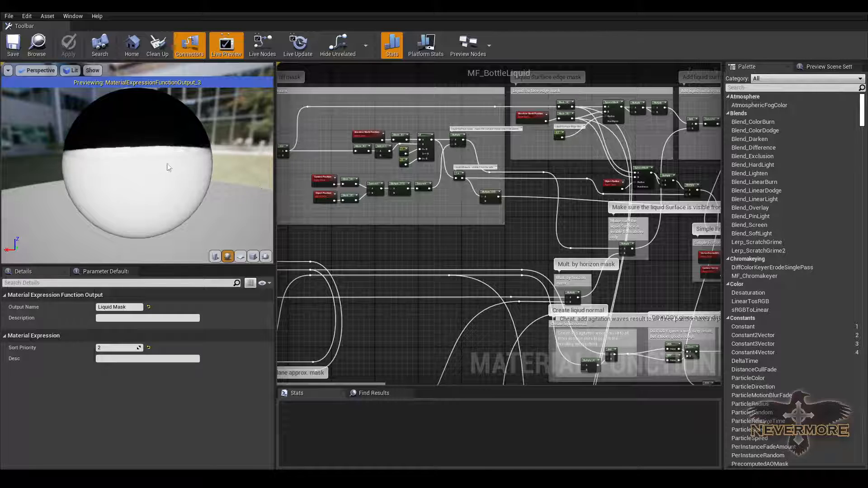
mouse_move(167, 167)
left_mouse_down()
mouse_move(153, 168)
mouse_move(166, 176)
left_mouse_up()
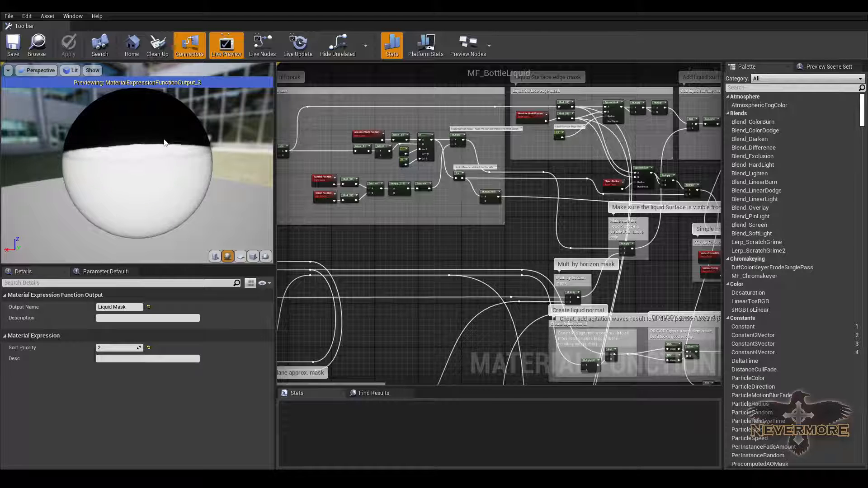
left_click_drag(159, 157, 140, 167)
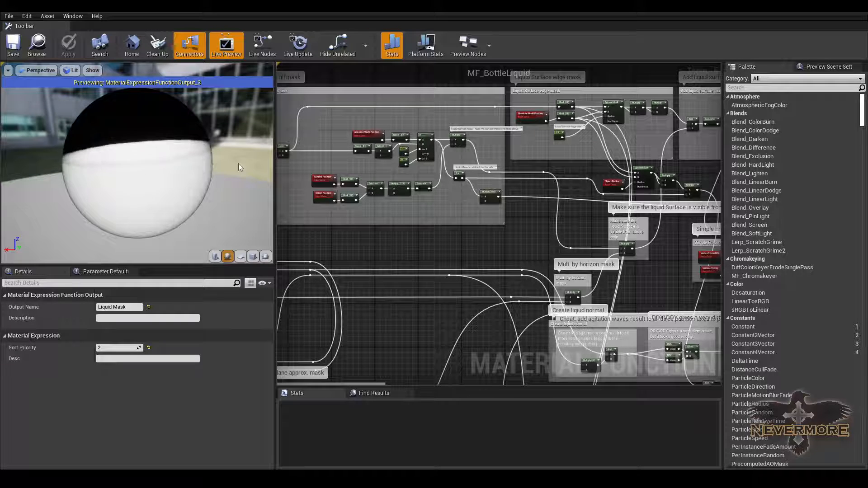
Step: Look over the horizon mask, liquid normal and bubbles sections, ending at the mask that reveals bubbles in front of the camera
scroll(248, 182, "down", 3)
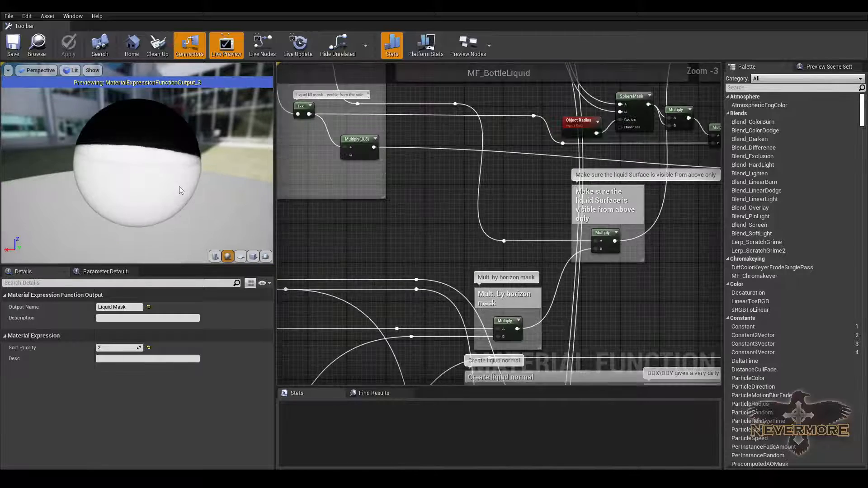
right_click_drag(588, 226, 434, 217)
scroll(175, 196, "down", 3)
right_click_drag(479, 292, 476, 108)
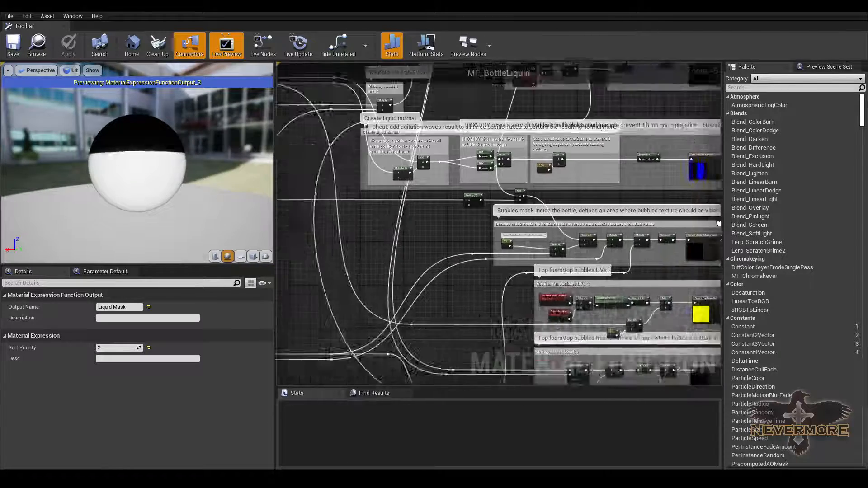
scroll(595, 282, "down", 5)
scroll(447, 267, "up", 4)
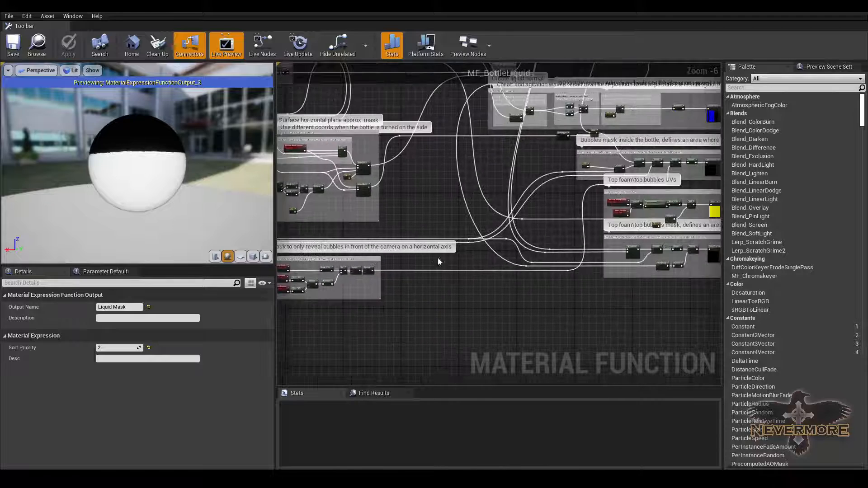
scroll(476, 256, "up", 5)
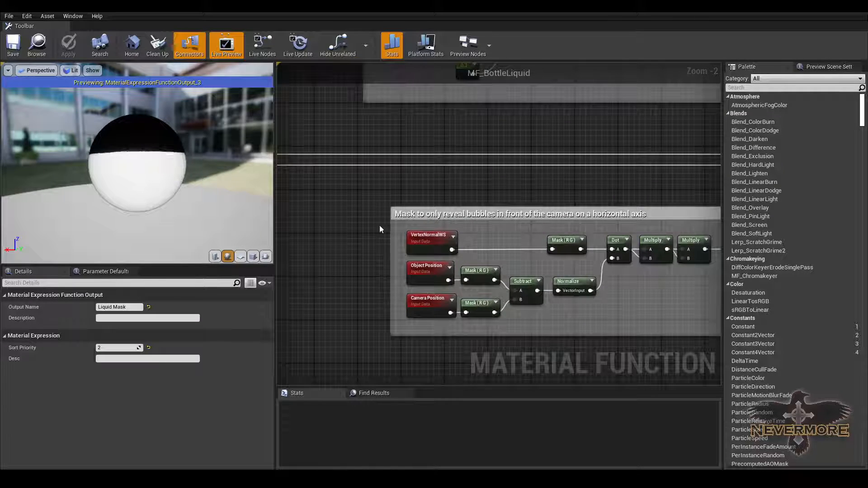
Step: Examine the section masking bubbles in front of the camera, then orbit the Liquid Mask preview sphere to compare
right_click_drag(371, 193, 315, 195)
right_click_drag(407, 187, 380, 191)
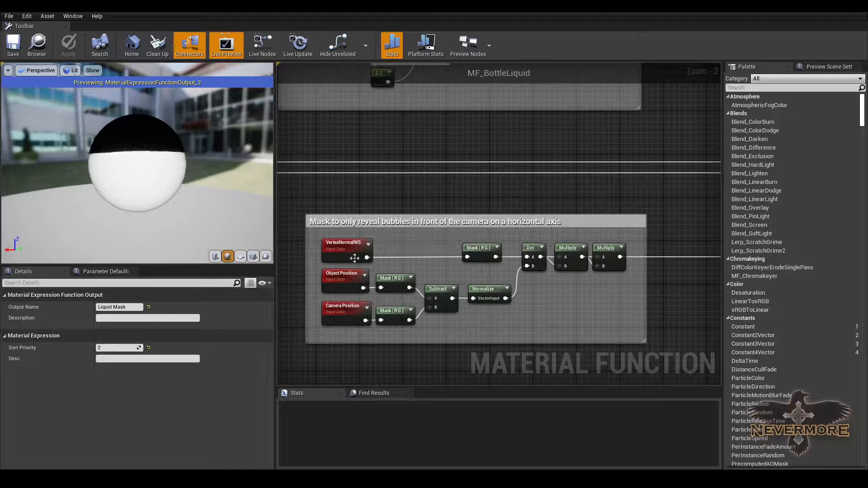
right_click_drag(602, 238, 524, 227)
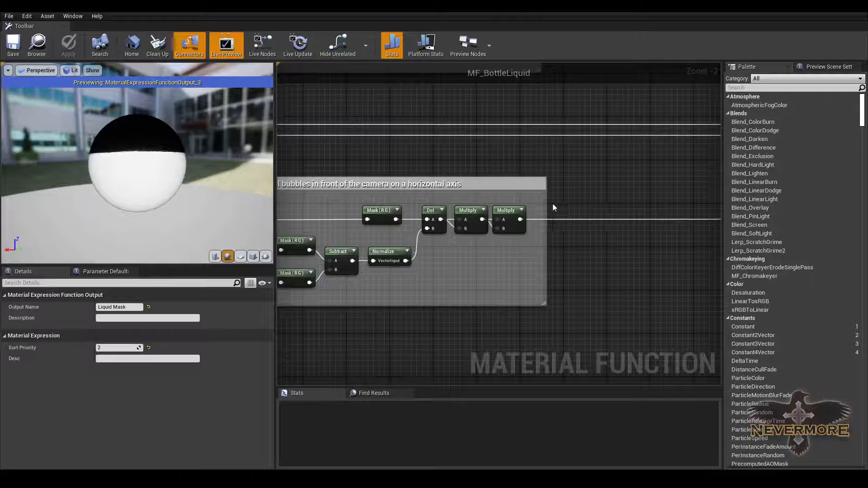
scroll(553, 206, "down", 4)
scroll(538, 201, "up", 2)
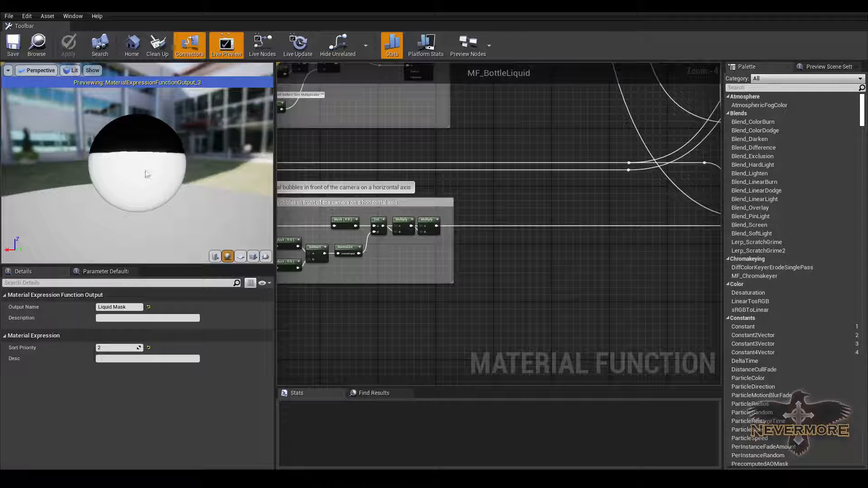
left_click_drag(145, 174, 153, 182)
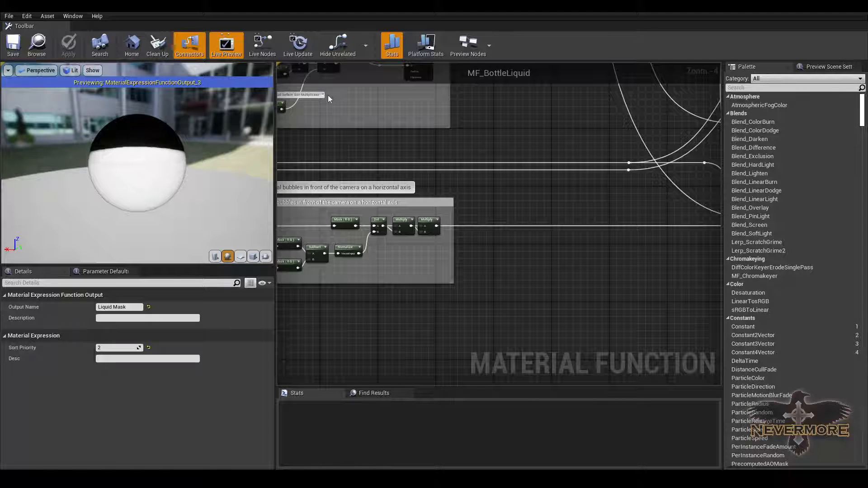
mouse_move(186, 182)
left_mouse_down()
mouse_move(171, 180)
mouse_move(210, 154)
mouse_move(183, 167)
mouse_move(183, 176)
left_mouse_up()
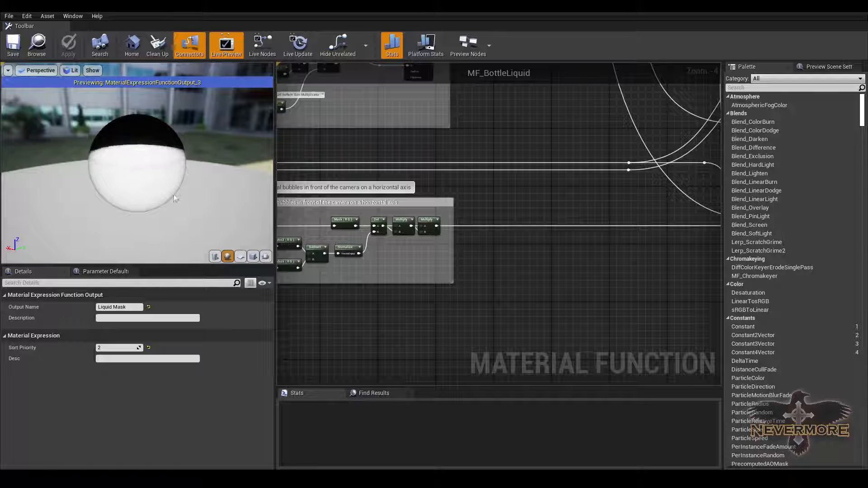
Step: Trace the graph back to the liquid fake dynamics section with its bottle acceleration input, world position and VectorLength nodes
right_click_drag(394, 226, 516, 221)
right_click_drag(334, 213, 546, 231)
scroll(457, 217, "down", 5)
right_click_drag(333, 200, 445, 226)
scroll(445, 226, "up", 5)
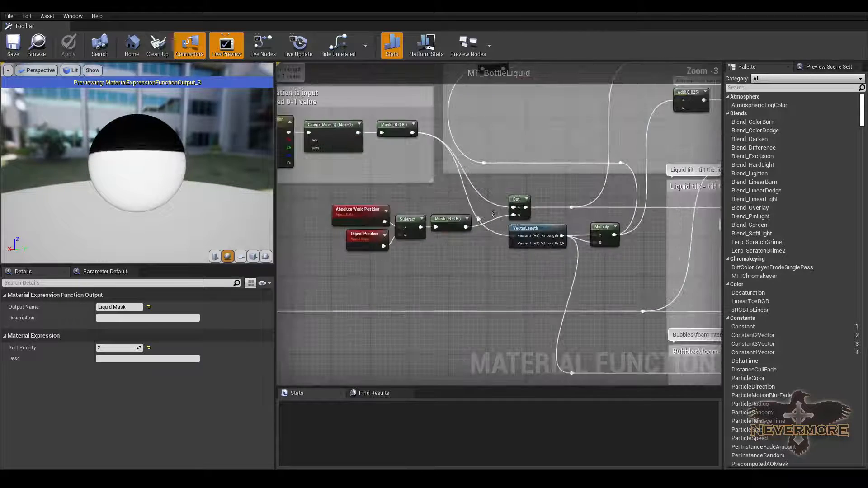
scroll(452, 223, "down", 4)
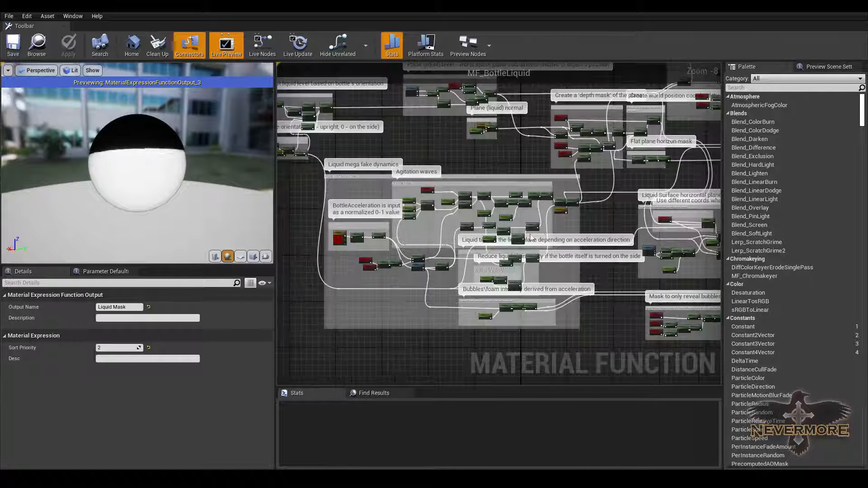
Step: Survey the function from the agitation waves section to the outputs for liquid surface, normal and bubbles, and orbit the preview sphere
left_click(581, 251)
right_click_drag(677, 265, 588, 260)
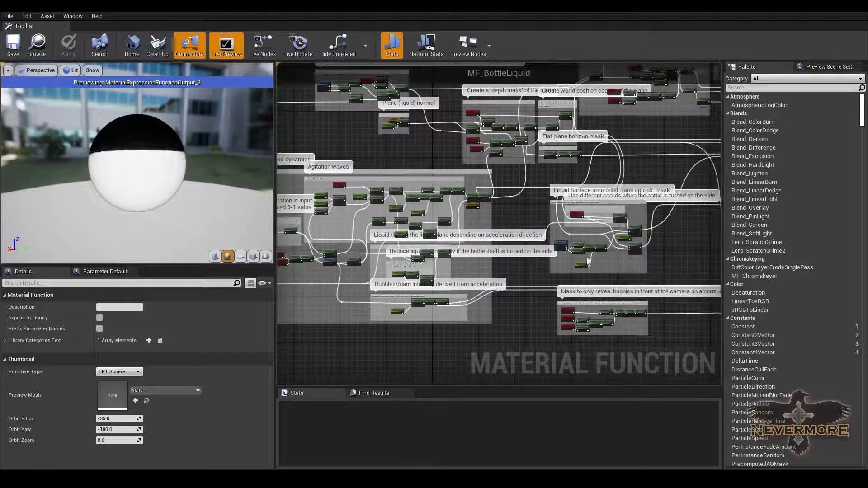
right_click_drag(678, 249, 404, 248)
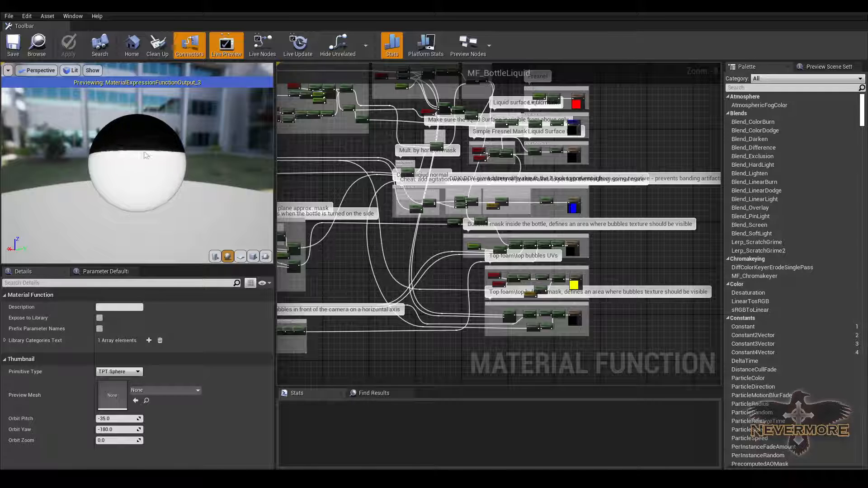
left_click_drag(144, 152, 146, 146)
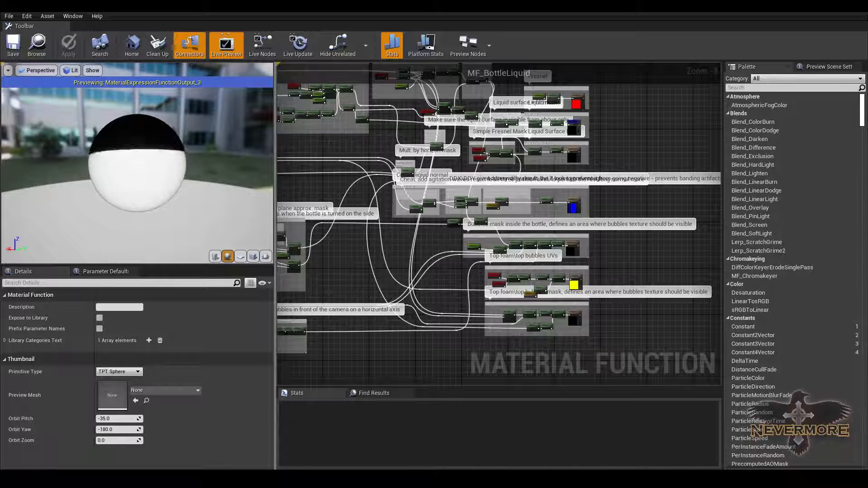
left_click_drag(188, 138, 144, 144)
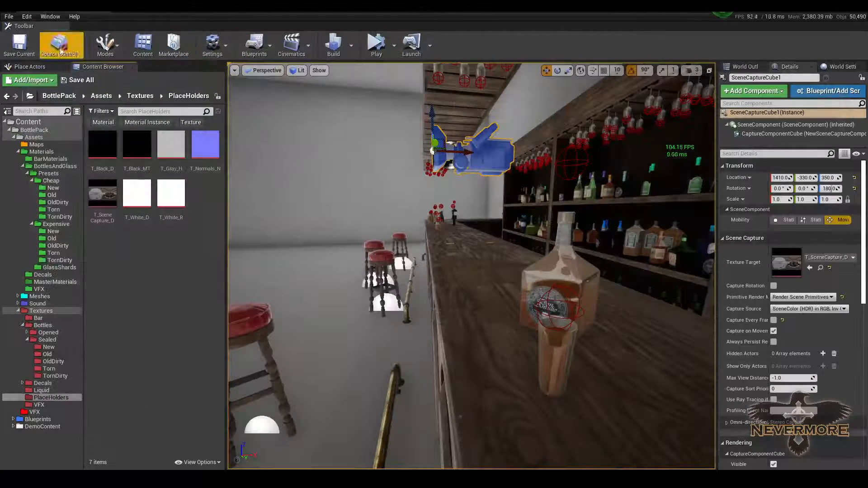
Step: Switch to the level editor, open the MasterMaterials folder and select the MF_BottleLiquid function
left_click(55, 282)
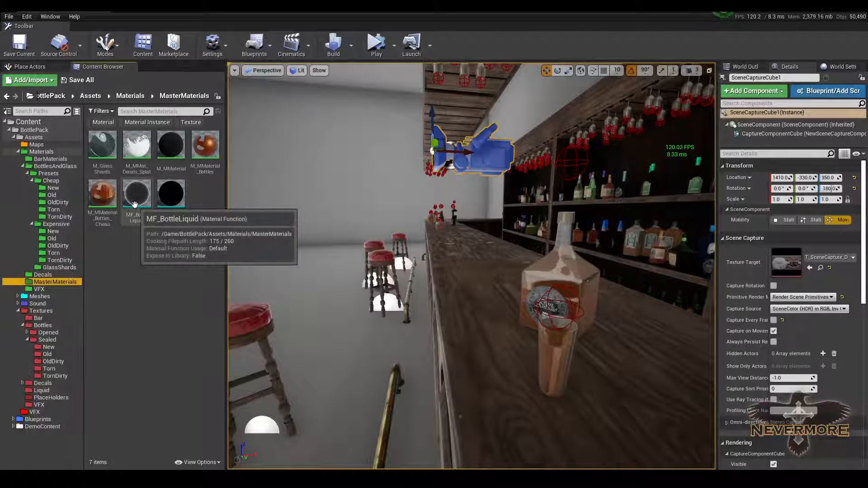
left_click(133, 260)
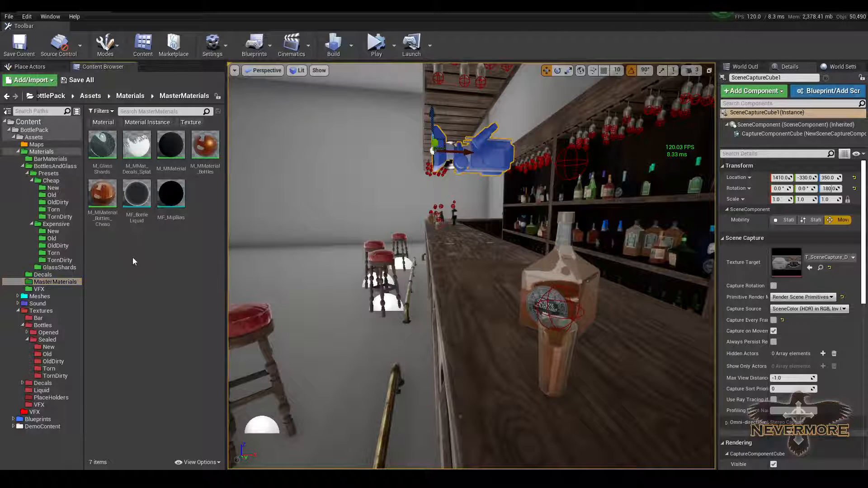
left_click(137, 194)
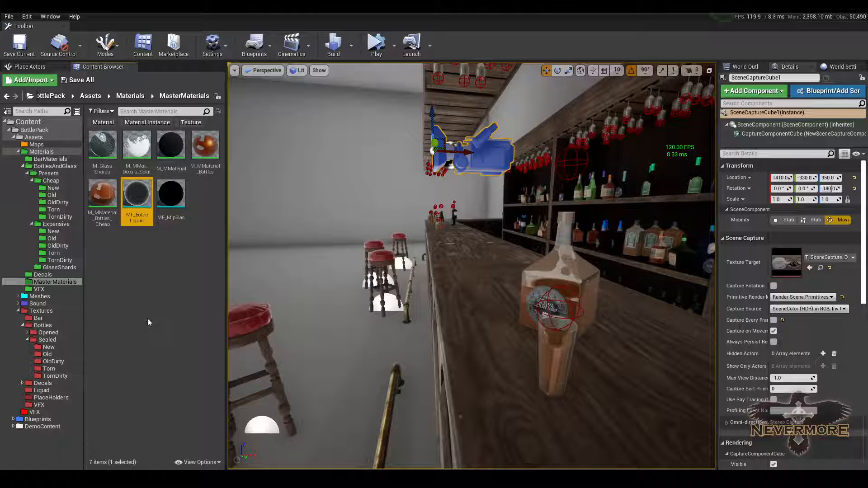
Step: Select the amber bottle on the bar counter, open its child blueprint in the full Blueprint Editor and close it
middle_click_drag(387, 287, 409, 264)
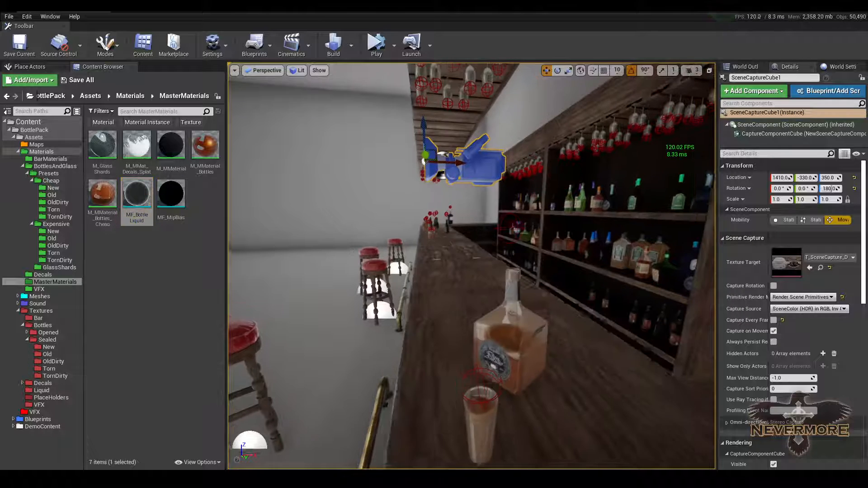
right_click_drag(409, 264, 374, 281)
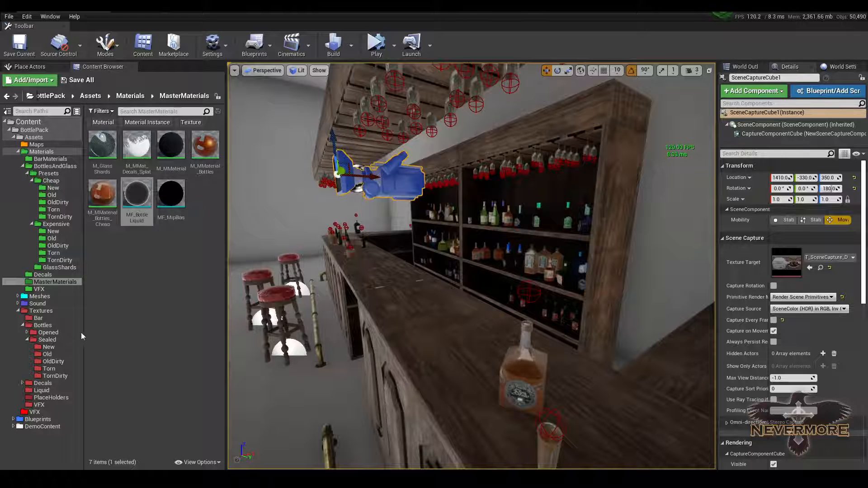
left_click(527, 364)
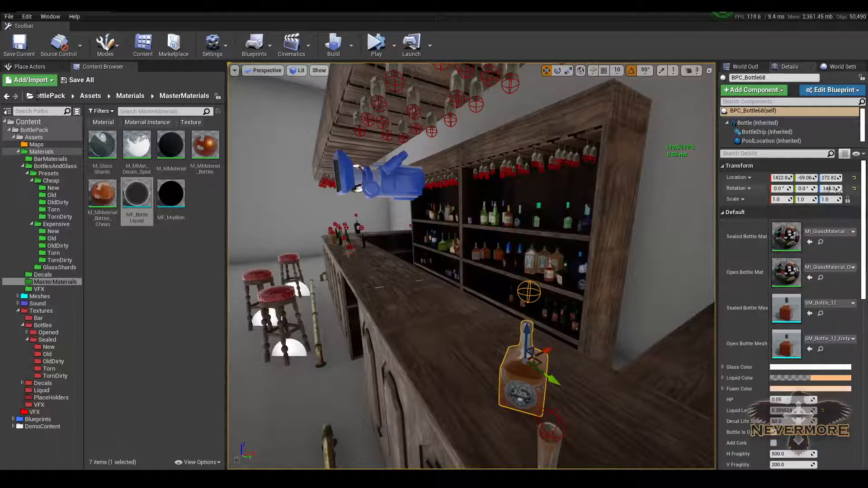
left_click(856, 90)
left_click(769, 171)
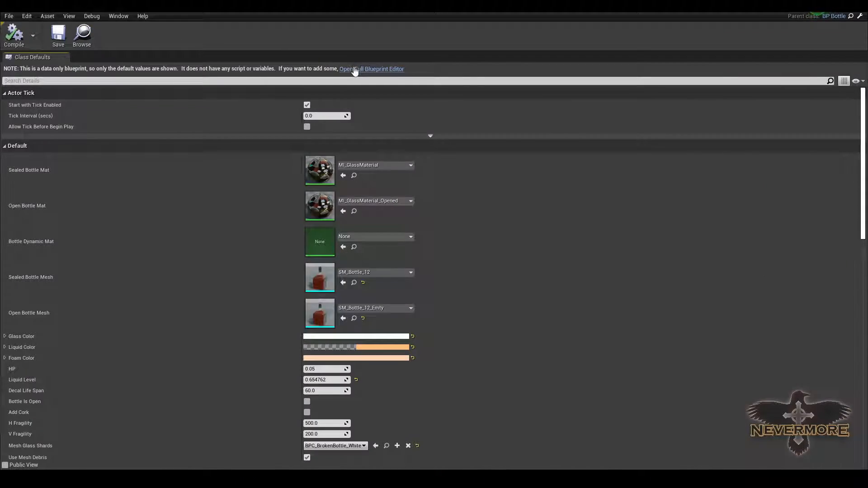
left_click(354, 69)
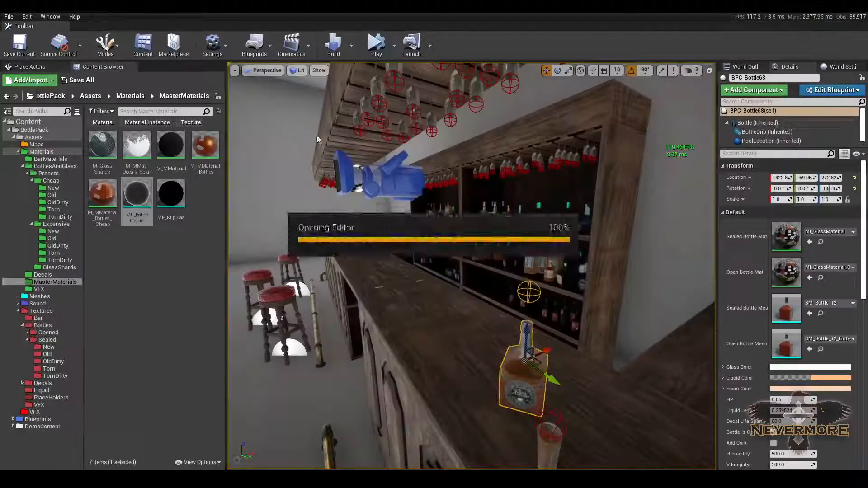
left_click(233, 58)
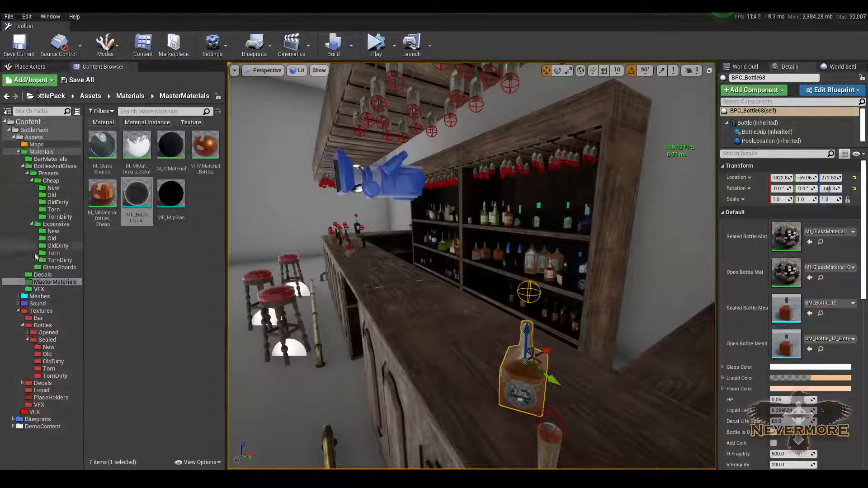
Step: Collapse the BottlesAndGlass and Textures folders and open BP_Bottle from the Blueprints folder
left_click(28, 166)
left_click(22, 166)
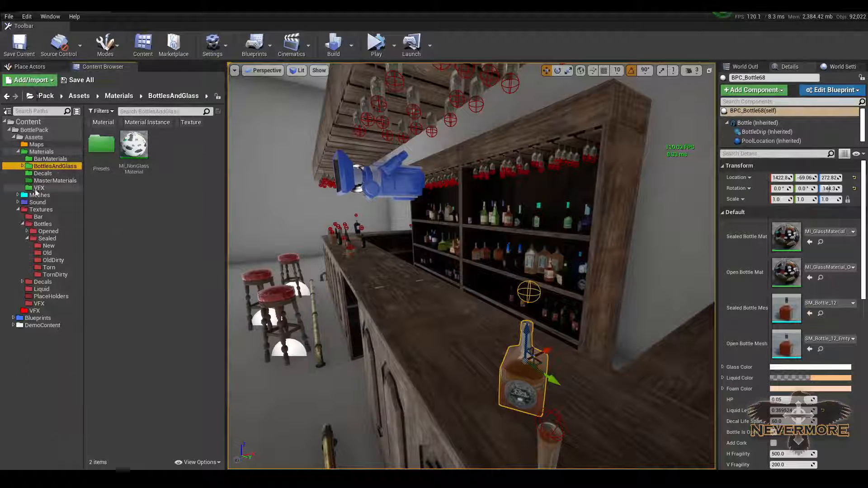
left_click(18, 210)
double_click(20, 224)
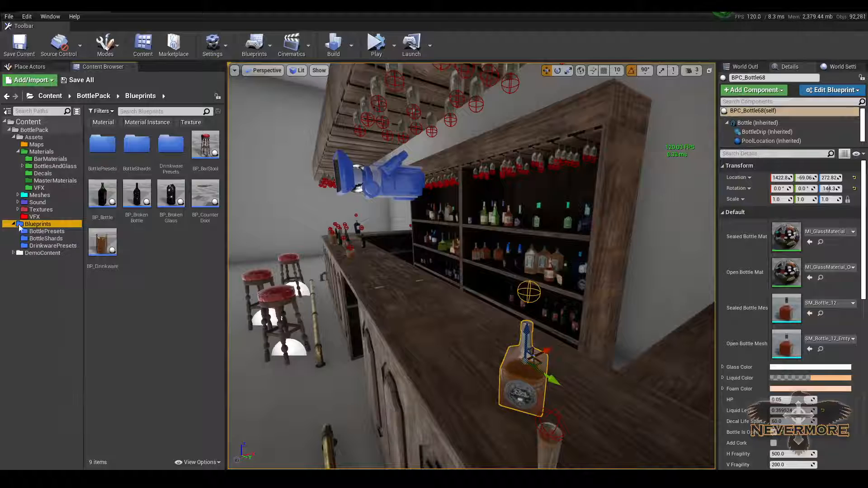
left_click(103, 194)
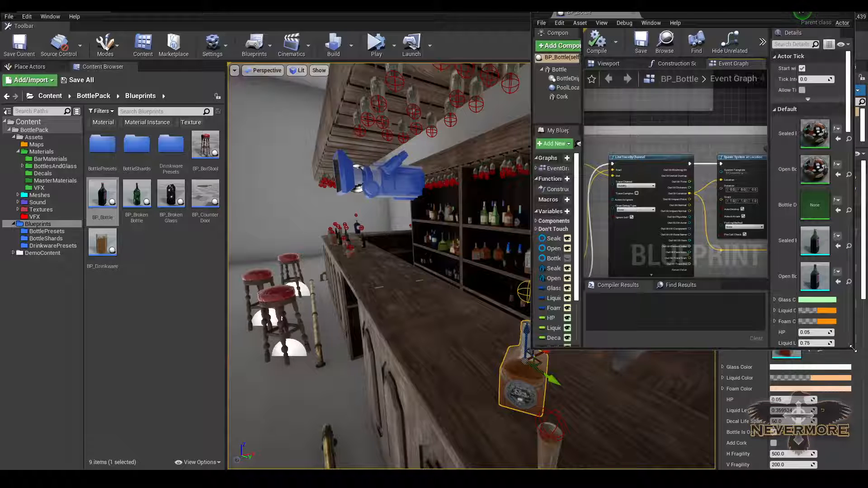
Step: Resize the BP_Bottle editor, look at the selected bottle in the level, and maximize the editor
left_click_drag(852, 348, 859, 470)
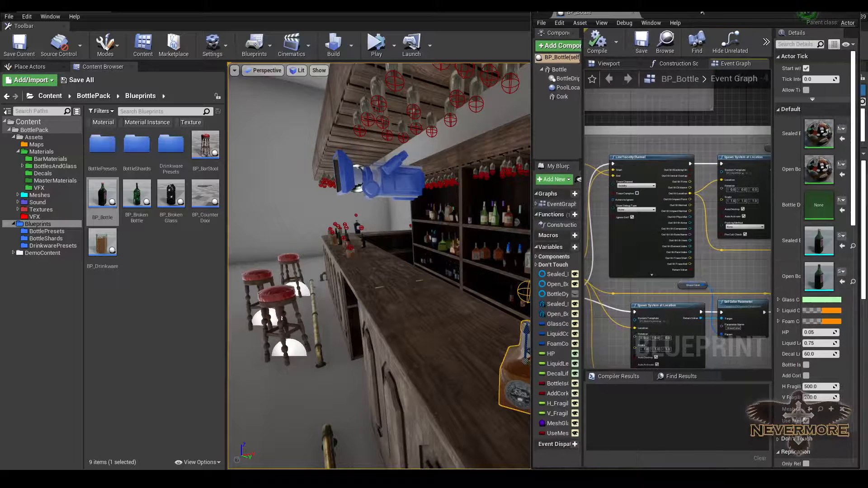
left_click_drag(532, 470, 523, 451)
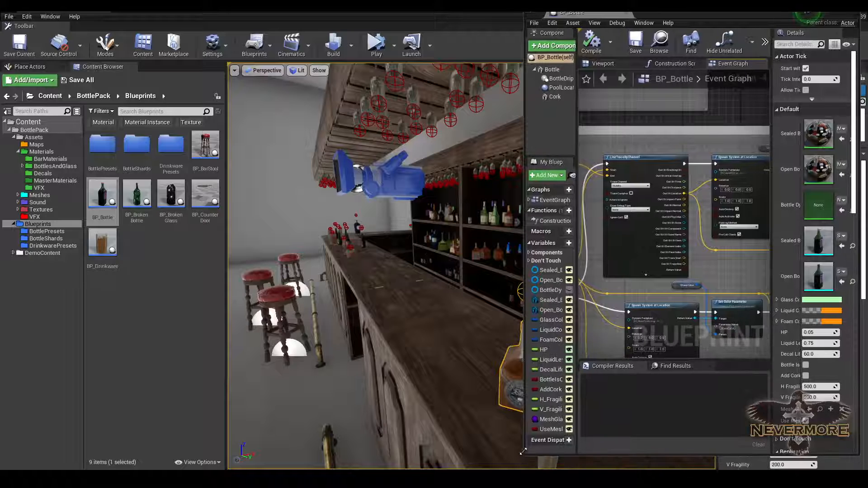
key("f")
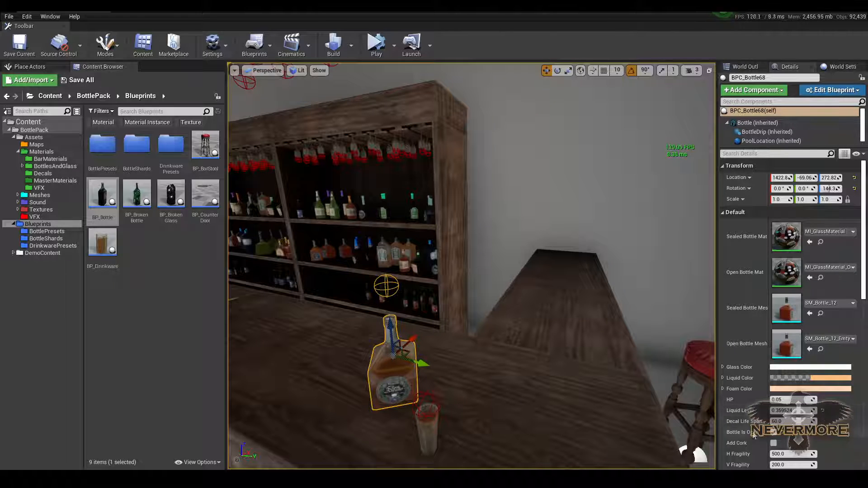
key("alt+Tab")
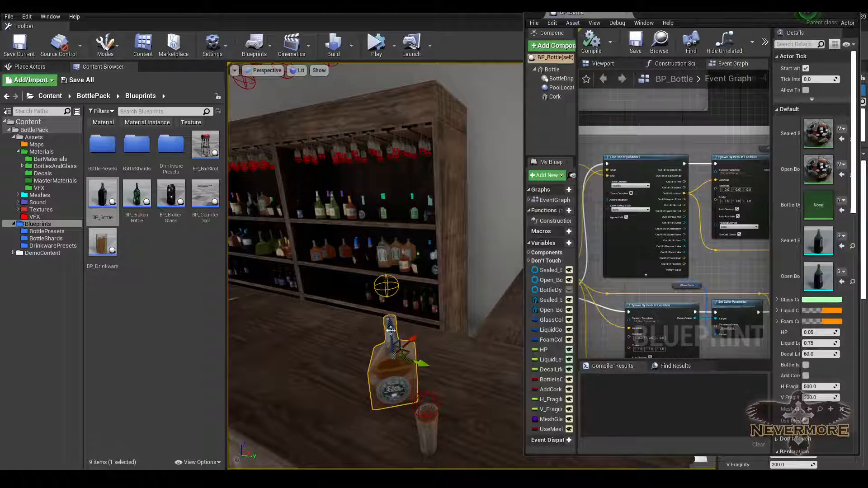
right_click_drag(465, 200, 357, 237)
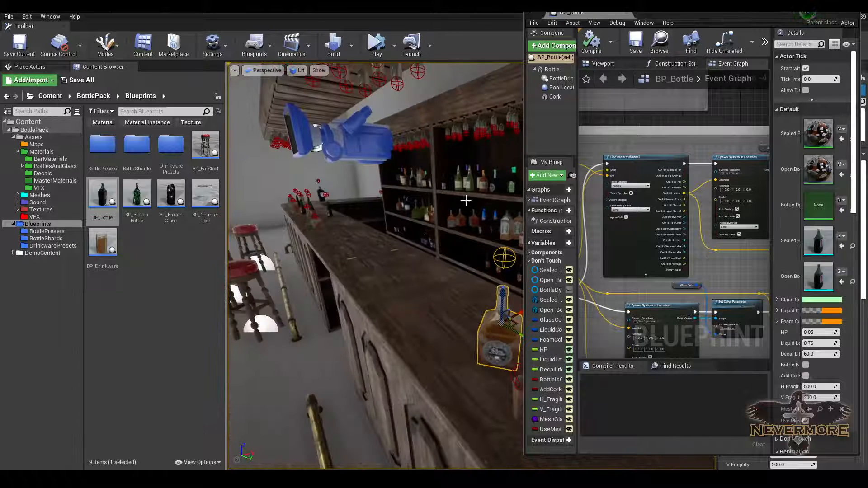
double_click(674, 12)
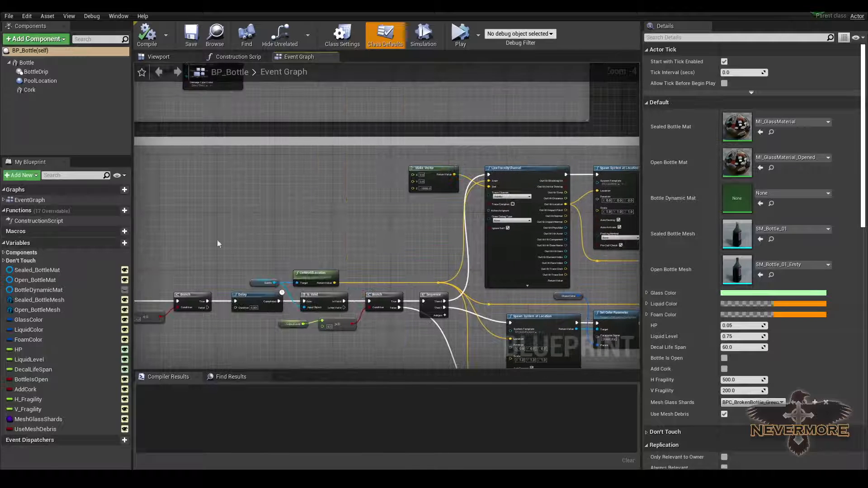
Step: Select the Bottle component and survey the whole Event Graph with its acceleration and collision sections
left_click(45, 62)
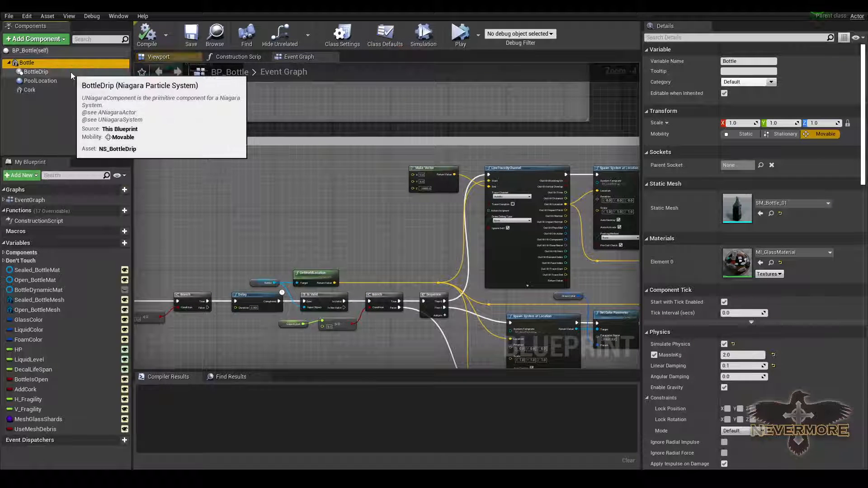
scroll(434, 226, "down", 12)
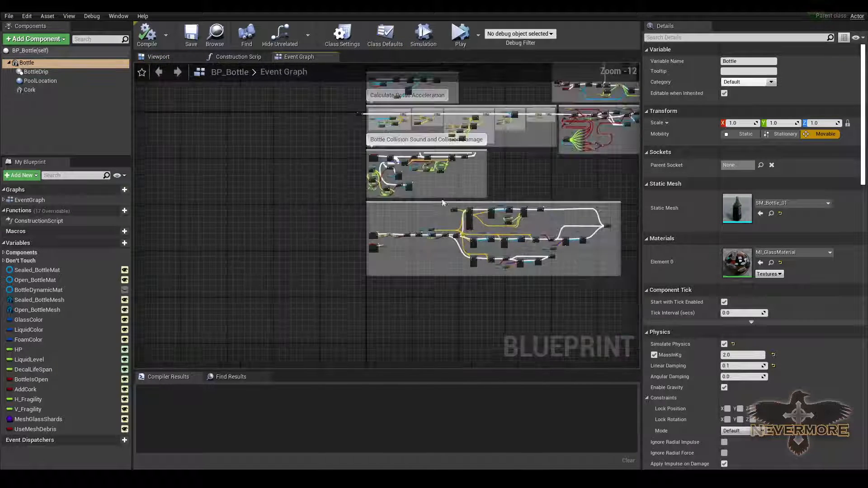
right_click_drag(442, 203, 394, 248)
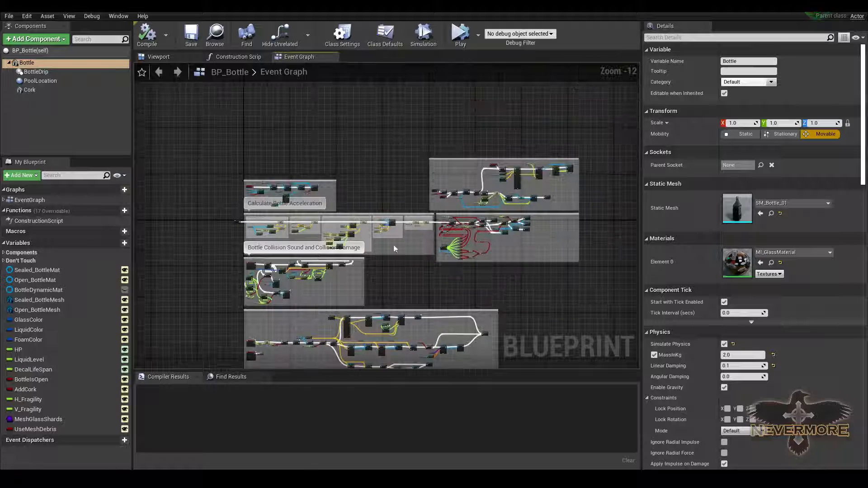
Step: Open the Construction Script and examine the section that caches the bottle's position with a rotated offset
left_click(238, 57)
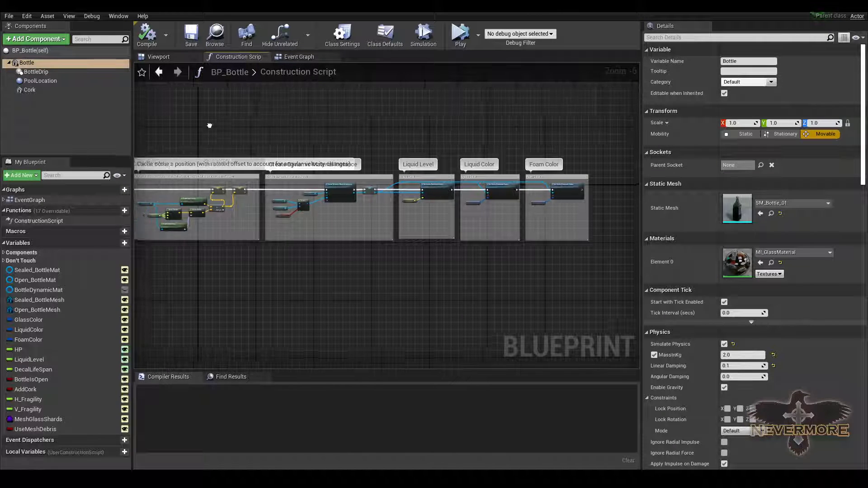
scroll(359, 199, "up", 5)
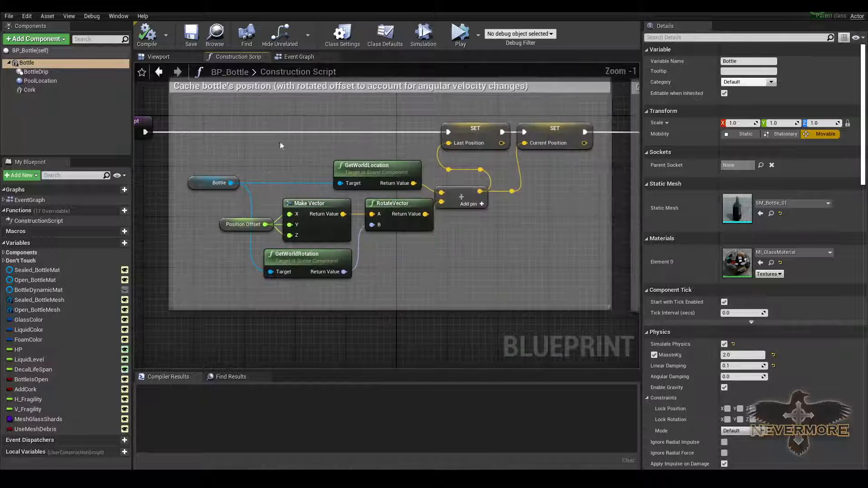
right_click_drag(338, 137, 320, 133)
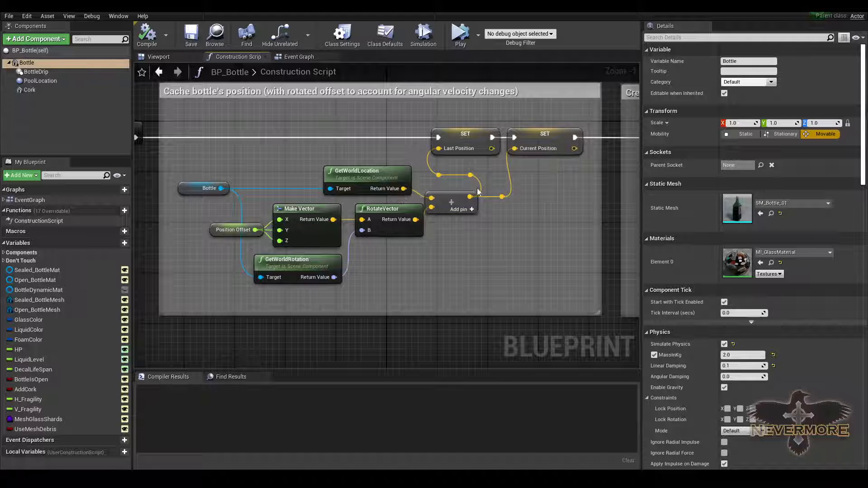
right_click_drag(490, 191, 455, 198)
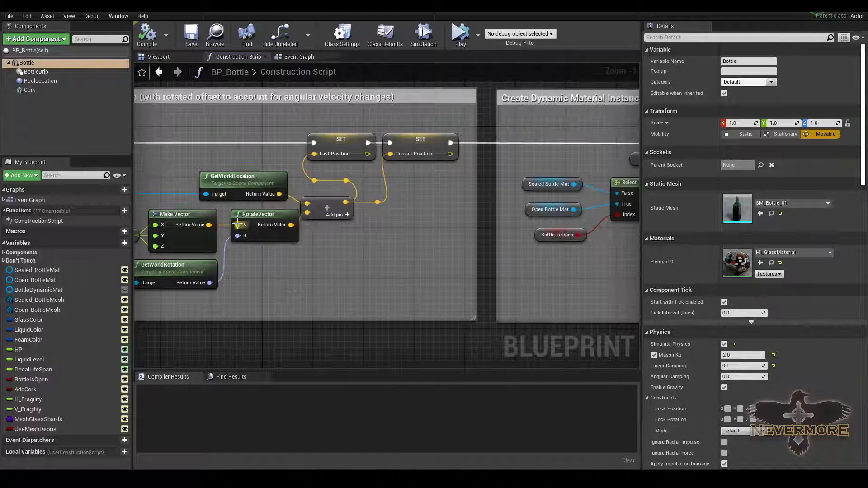
Step: Examine the construction script's sections for the dynamic material instance, liquid level, liquid color and cached bottle position
right_click_drag(578, 242, 360, 256)
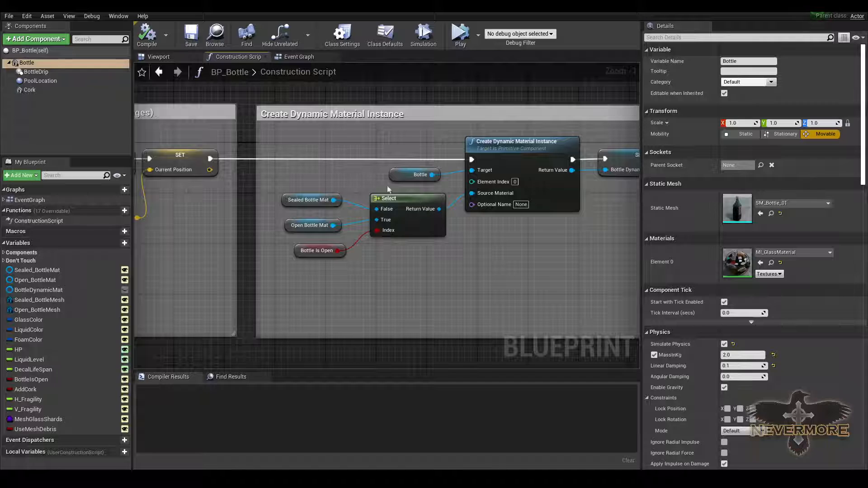
right_click_drag(388, 189, 350, 190)
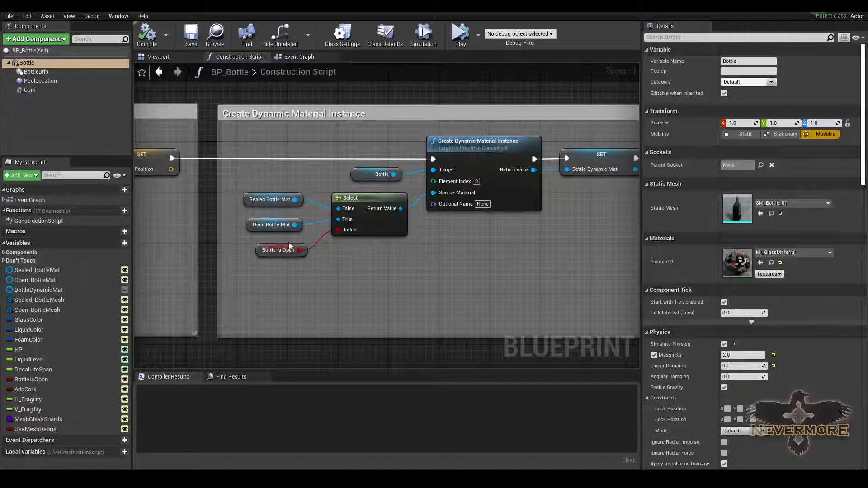
right_click_drag(588, 260, 240, 268)
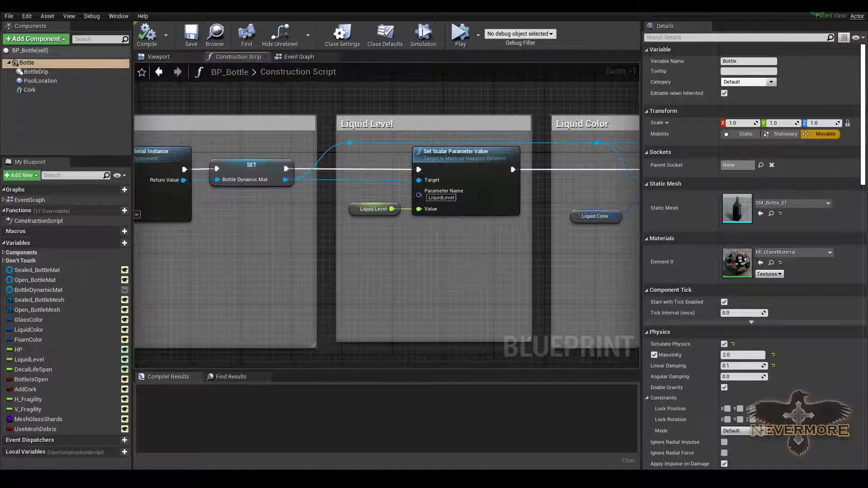
right_click_drag(546, 267, 277, 266)
right_click_drag(472, 287, 627, 281)
scroll(339, 273, "down", 6)
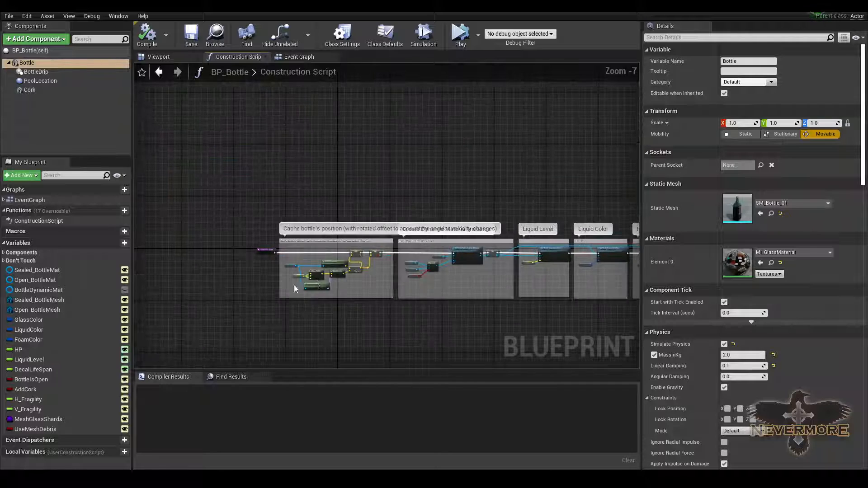
scroll(296, 287, "up", 4)
scroll(473, 287, "down", 1)
right_click_drag(473, 287, 379, 291)
scroll(379, 295, "up", 1)
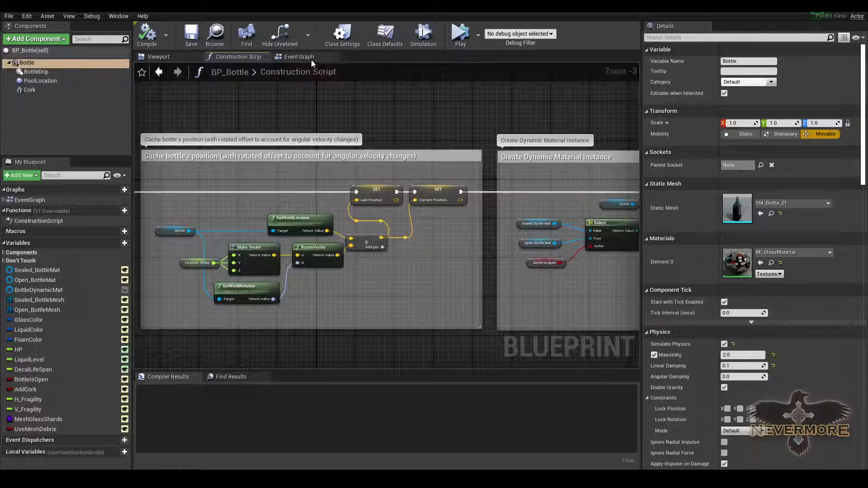
Step: Open the Event Graph and examine how the bottle's current position with offset and its velocity are calculated
left_click(305, 58)
scroll(291, 204, "up", 4)
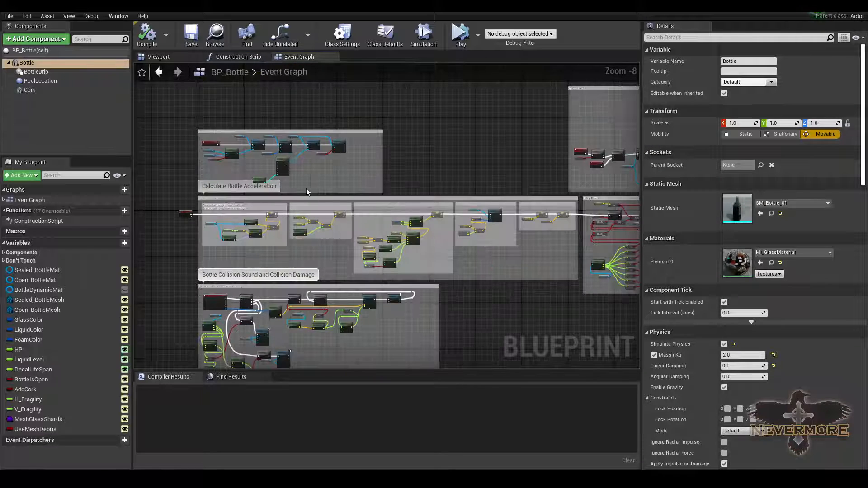
right_click_drag(310, 239, 432, 247)
scroll(299, 229, "up", 6)
scroll(330, 221, "down", 2)
scroll(353, 240, "up", 3)
scroll(432, 246, "up", 1)
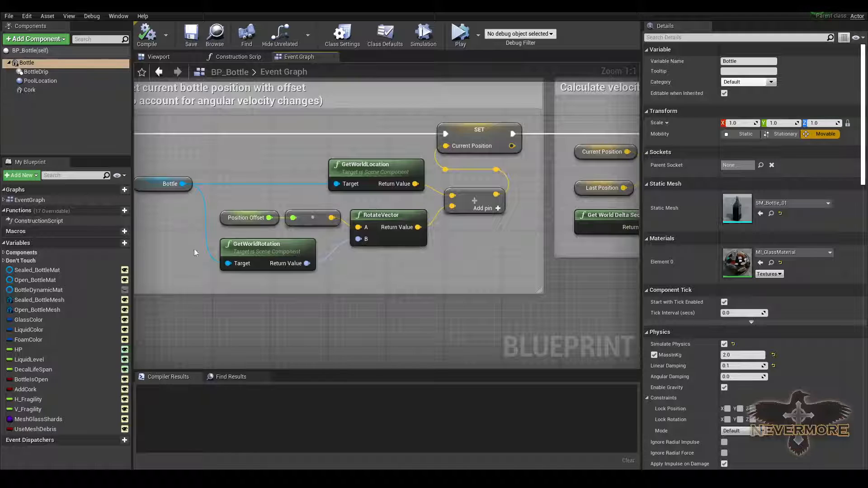
right_click_drag(353, 285, 433, 291)
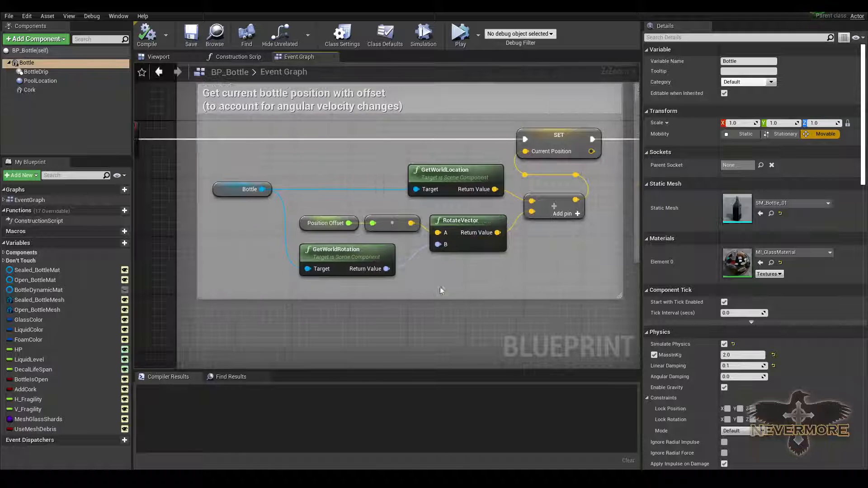
right_click_drag(561, 273, 336, 234)
right_click_drag(499, 220, 346, 220)
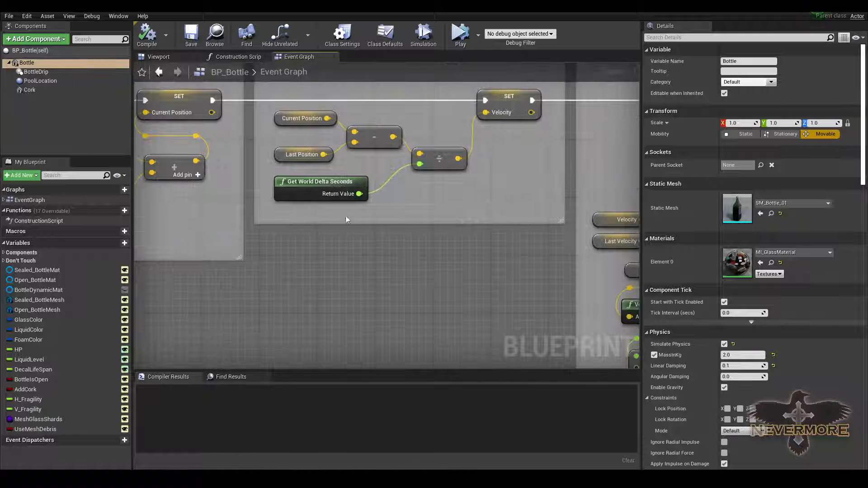
right_click_drag(503, 219, 309, 195)
Step: Examine the acceleration calculation from last and current velocity, including the VInterp To, Select Float and Clamp Vector Size nodes
right_click_drag(483, 244, 356, 225)
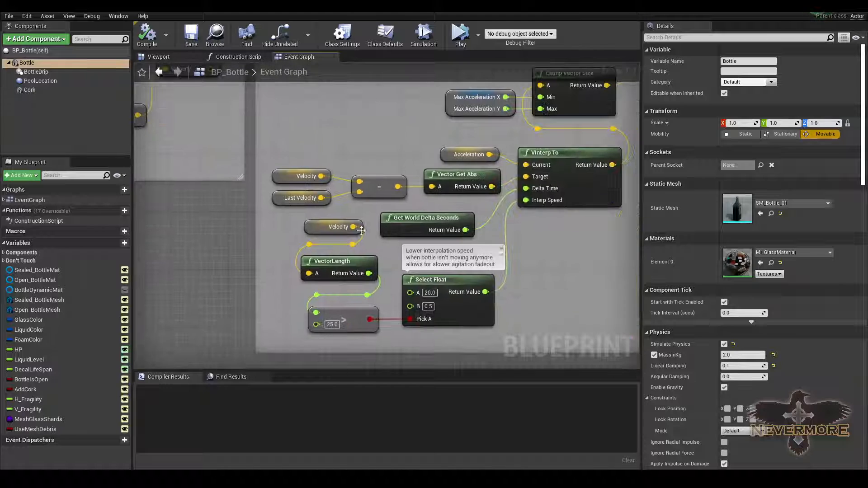
right_click_drag(573, 270, 441, 307)
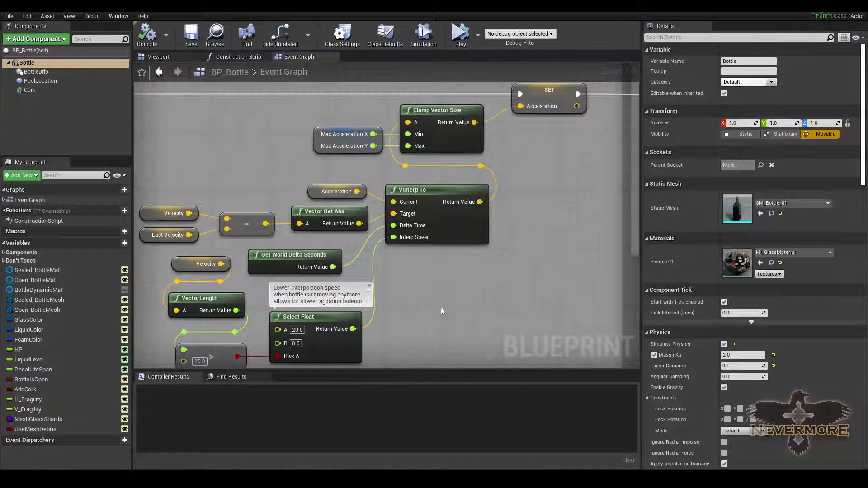
right_click_drag(502, 184, 472, 228)
right_click_drag(520, 212, 473, 192)
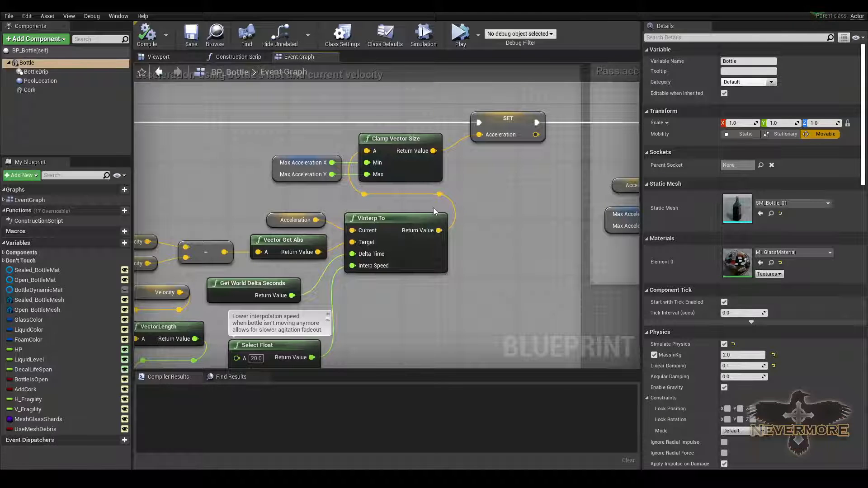
scroll(492, 223, "down", 2)
right_click_drag(484, 229, 493, 244)
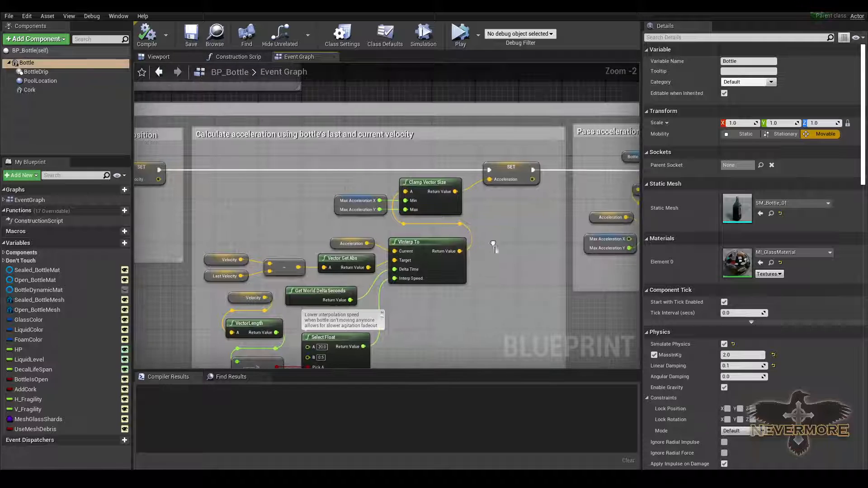
right_click_drag(559, 173, 472, 193)
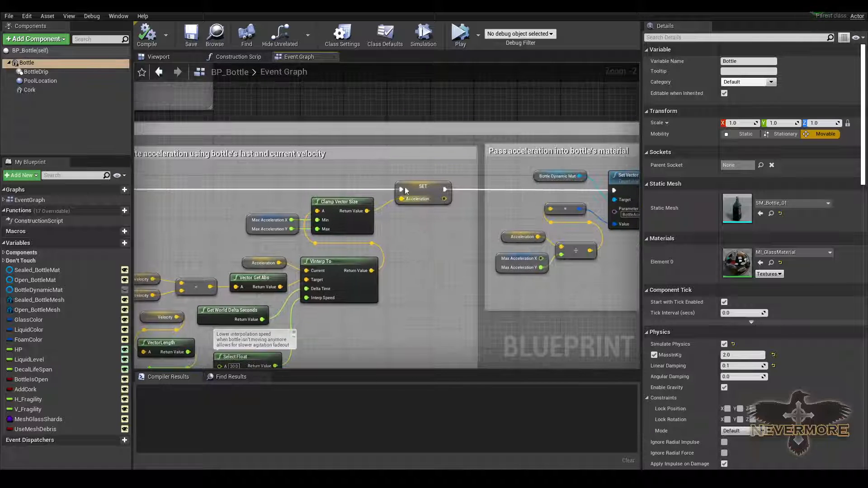
scroll(460, 231, "down", 1)
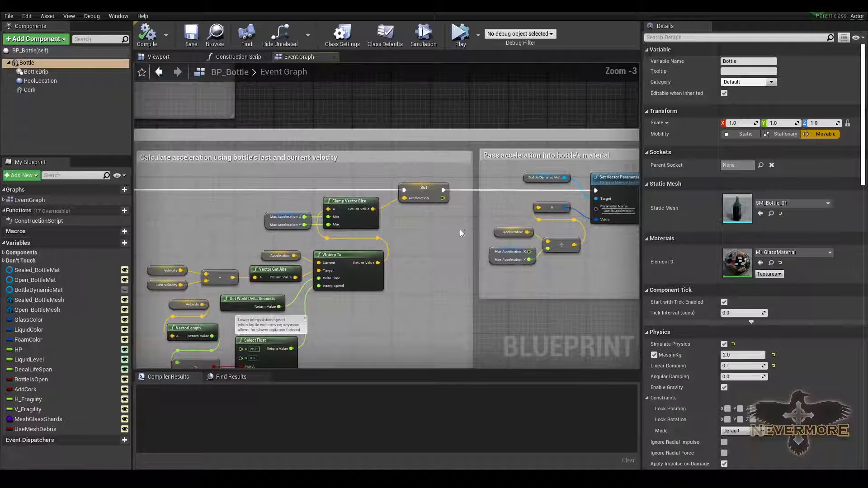
scroll(412, 226, "up", 3)
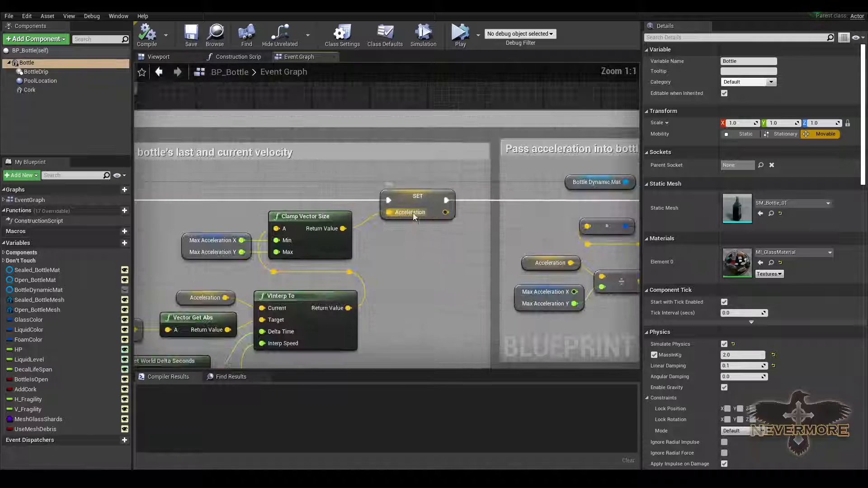
Step: Examine how acceleration is passed into the bottle's material and how the last velocity and position are cached
right_click_drag(444, 288, 343, 278)
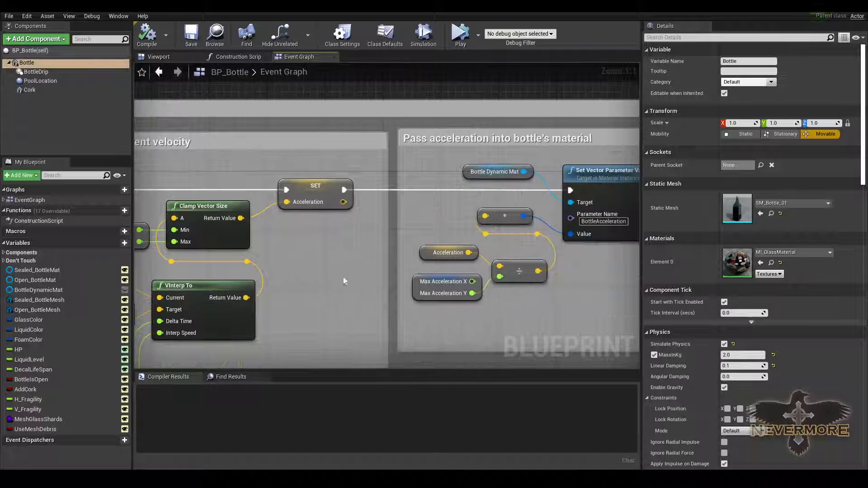
right_click_drag(545, 291, 433, 281)
right_click_drag(459, 250, 418, 245)
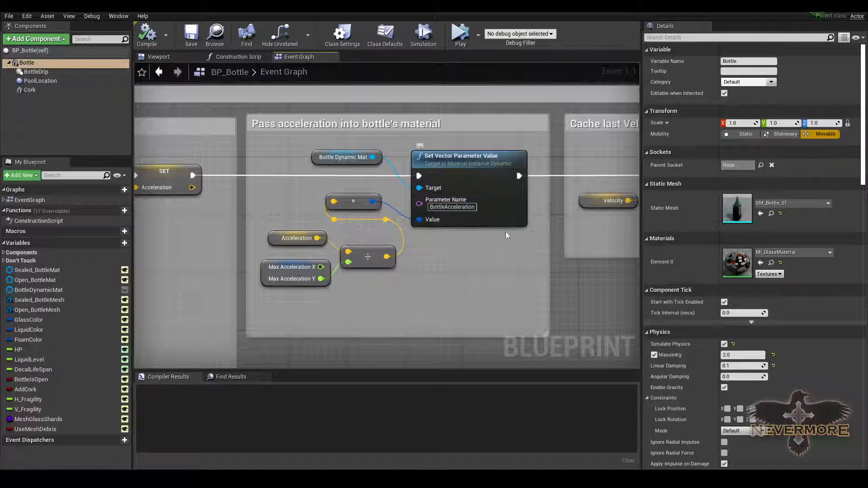
right_click_drag(514, 240, 470, 240)
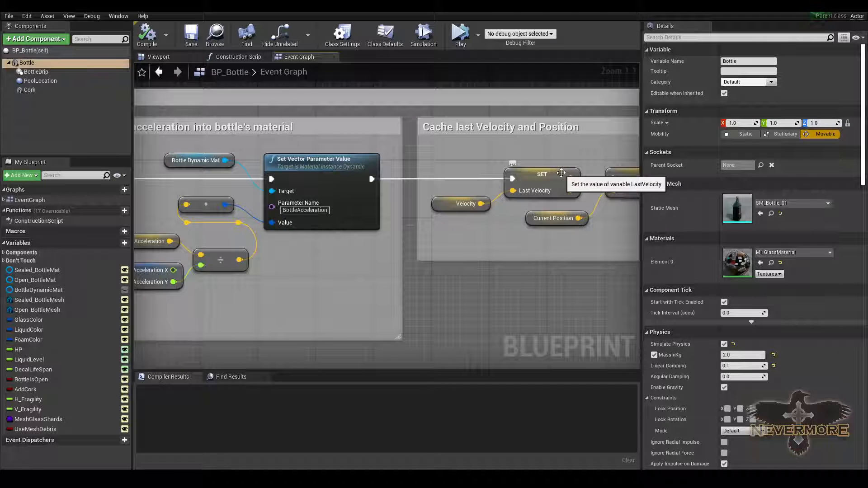
scroll(330, 238, "down", 6)
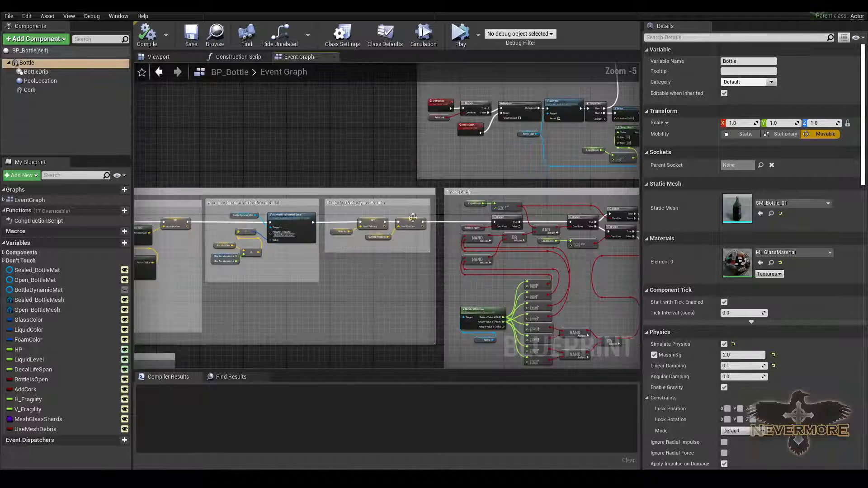
Step: Examine the Tipping Bottle section's world rotation comparisons and the NAND and OR nodes they feed
scroll(424, 269, "down", 6)
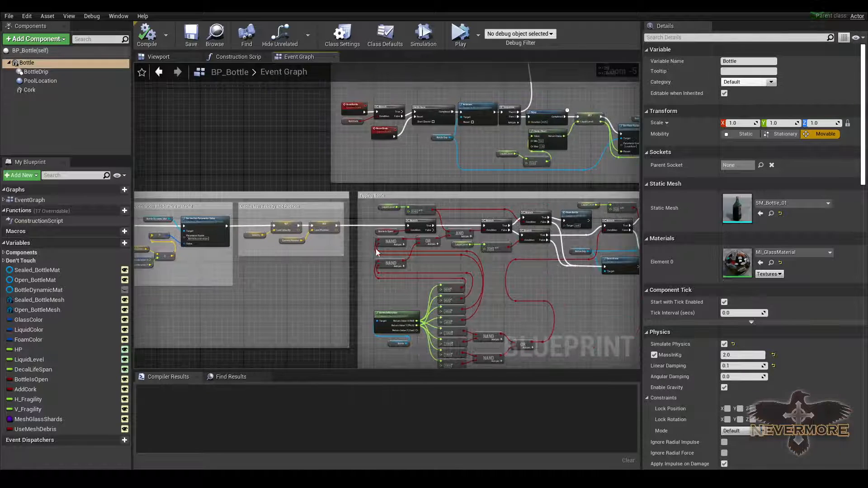
scroll(465, 263, "up", 6)
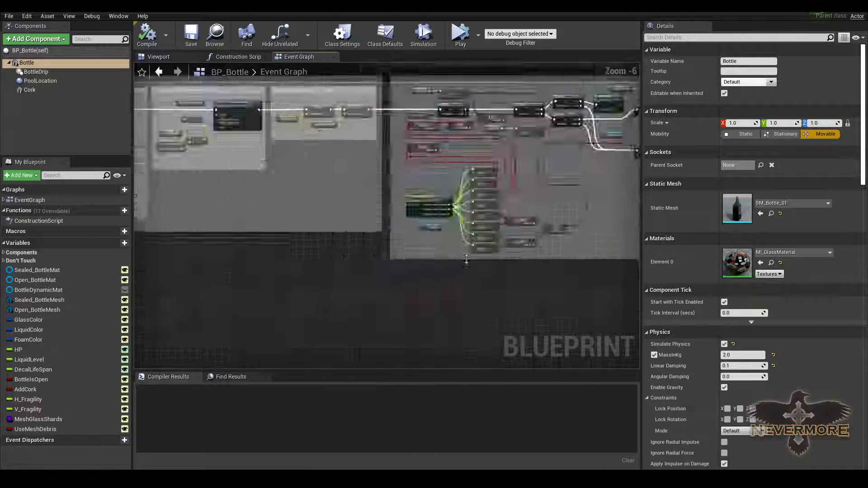
right_click_drag(526, 247, 339, 316)
scroll(339, 316, "up", 2)
right_click_drag(368, 224, 462, 248)
scroll(422, 183, "down", 2)
right_click_drag(422, 183, 385, 246)
scroll(397, 207, "up", 2)
mouse_move(351, 212)
right_mouse_down()
mouse_move(394, 258)
mouse_move(391, 202)
right_mouse_up()
right_click_drag(391, 268, 375, 216)
right_click_drag(332, 276, 365, 200)
scroll(401, 185, "up", 3)
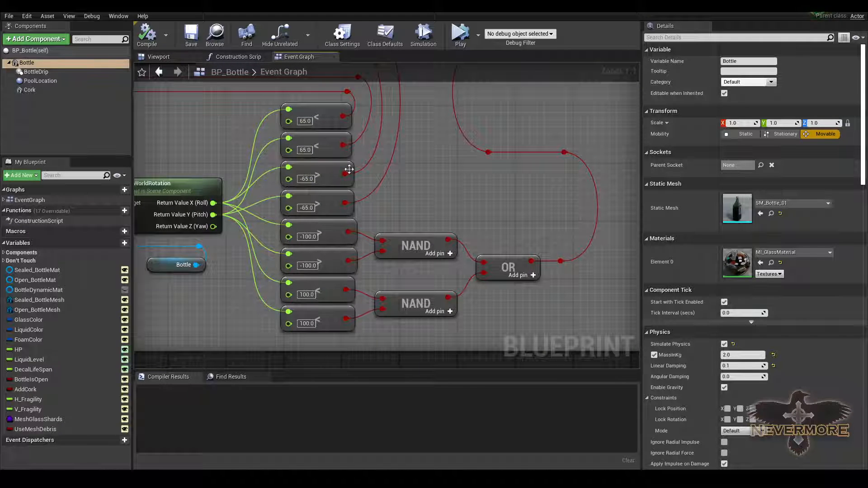
Step: Examine the Tipping Bottle branch conditions that combine Bottle Is Open, the liquid level comparisons and the tilt checks
scroll(367, 296, "down", 3)
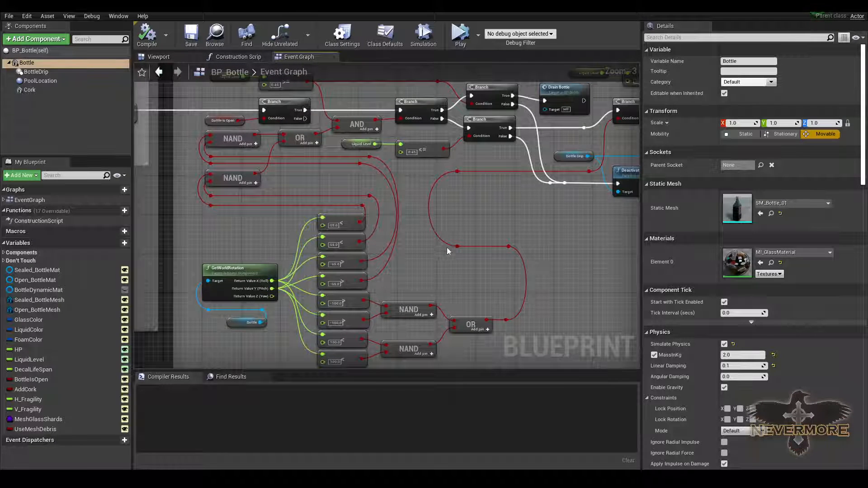
right_click_drag(419, 269, 376, 332)
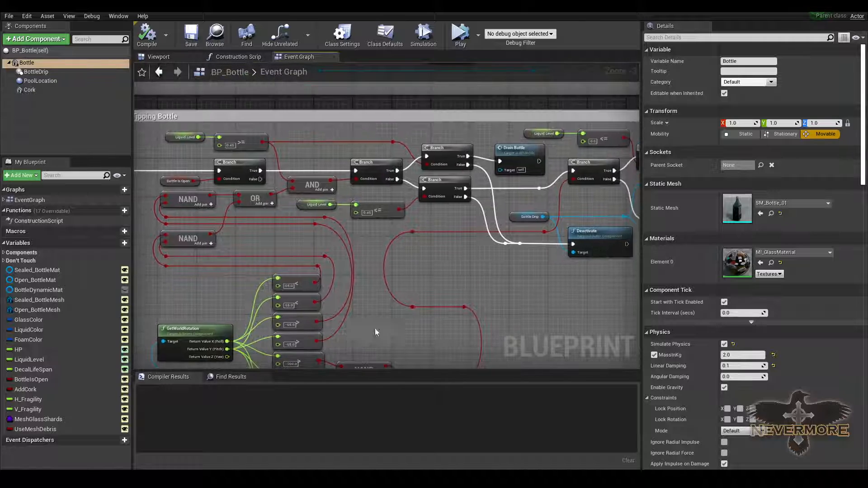
right_click_drag(370, 248, 434, 287)
scroll(298, 217, "up", 3)
right_click_drag(350, 226, 314, 211)
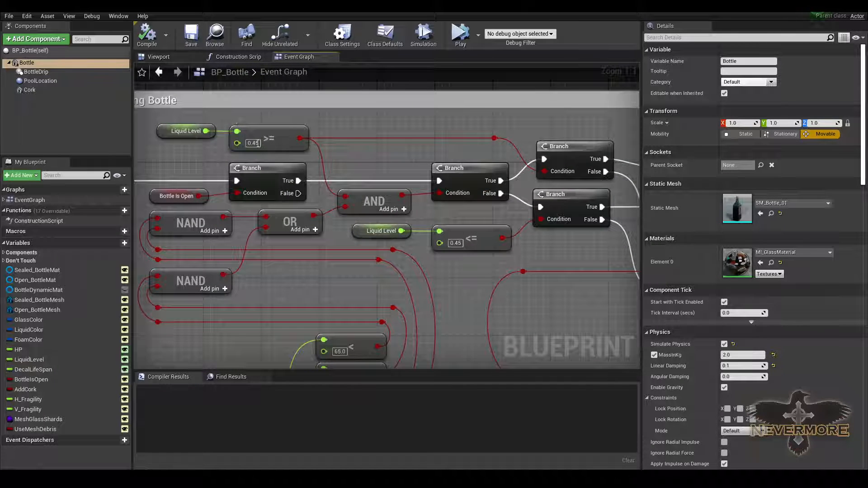
right_click_drag(434, 305, 388, 254)
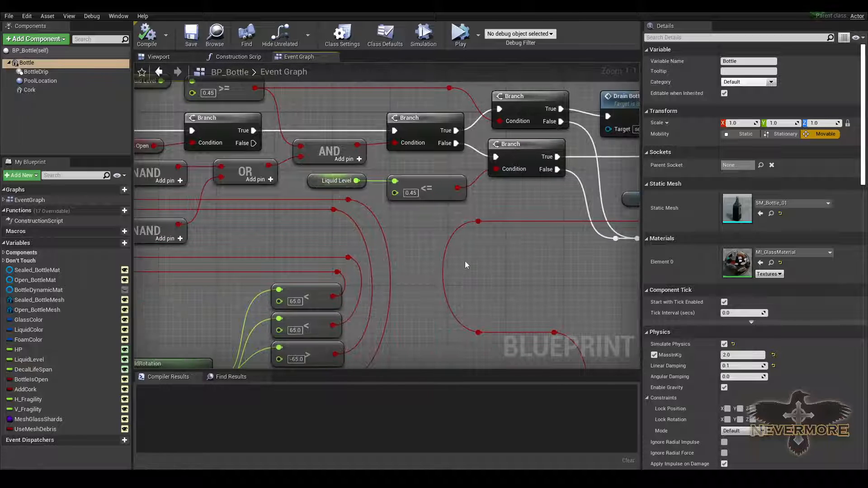
right_click_drag(445, 308, 463, 273)
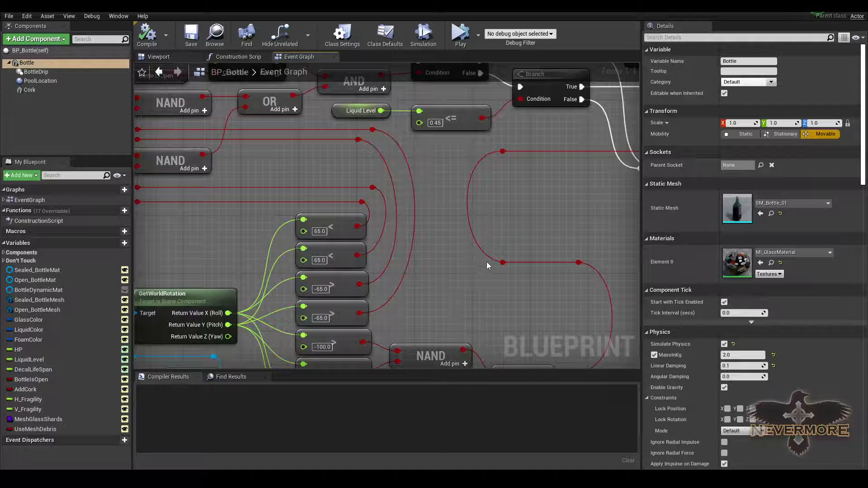
right_click_drag(457, 229, 445, 268)
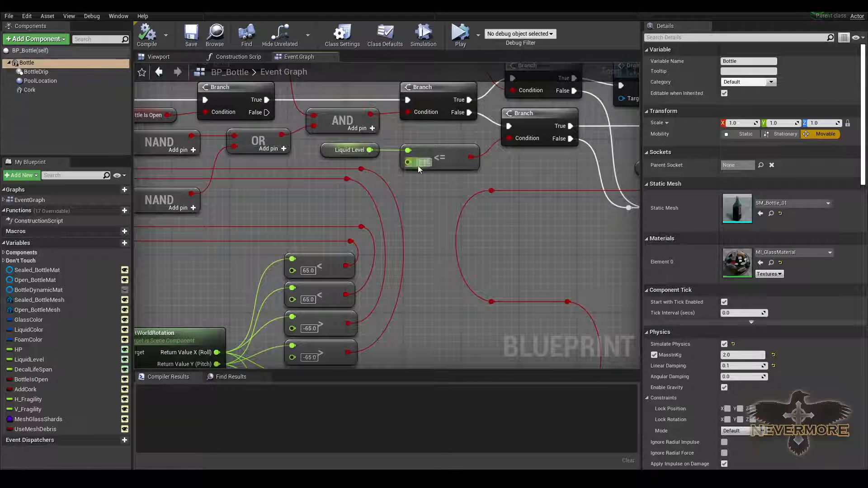
Step: Examine the roll and pitch comparisons against 100 and -100 that feed the lower NAND and OR nodes
scroll(486, 222, "down", 4)
right_click_drag(538, 281, 446, 267)
right_click_drag(396, 329, 354, 260)
scroll(354, 260, "up", 3)
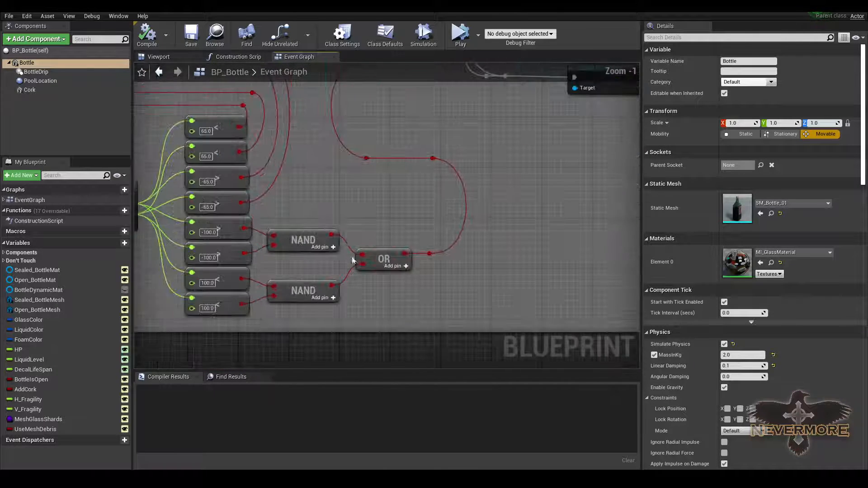
right_click_drag(381, 218, 509, 181)
right_click_drag(395, 201, 421, 198)
scroll(385, 200, "up", 1)
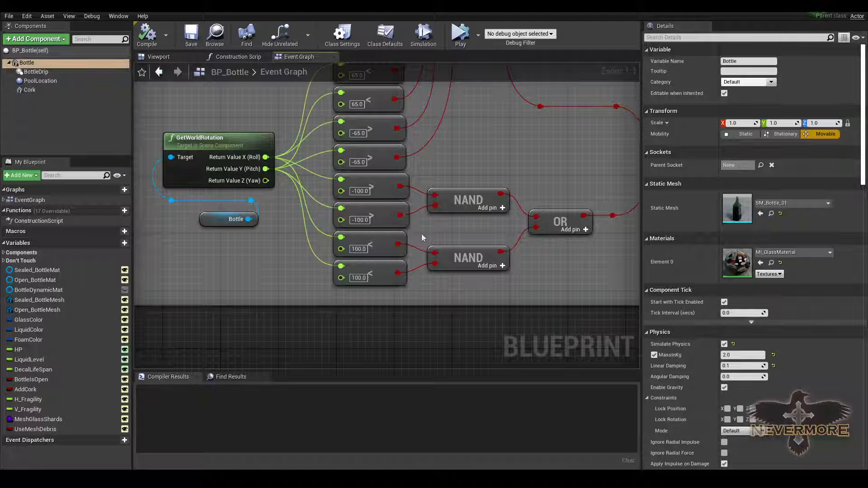
Step: Examine the Tipping Bottle outputs: the Drain Bottle calls, Bottle Drip deactivation and liquid pool reset
right_click_drag(422, 208, 187, 359)
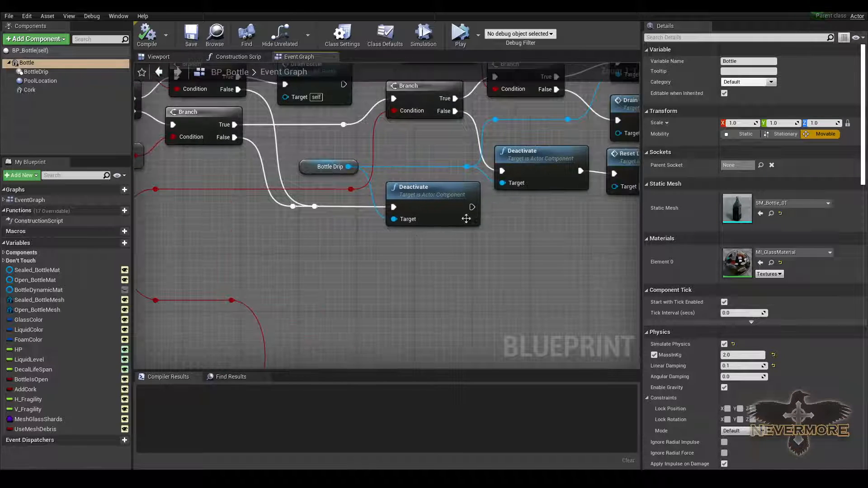
right_click_drag(382, 166, 320, 235)
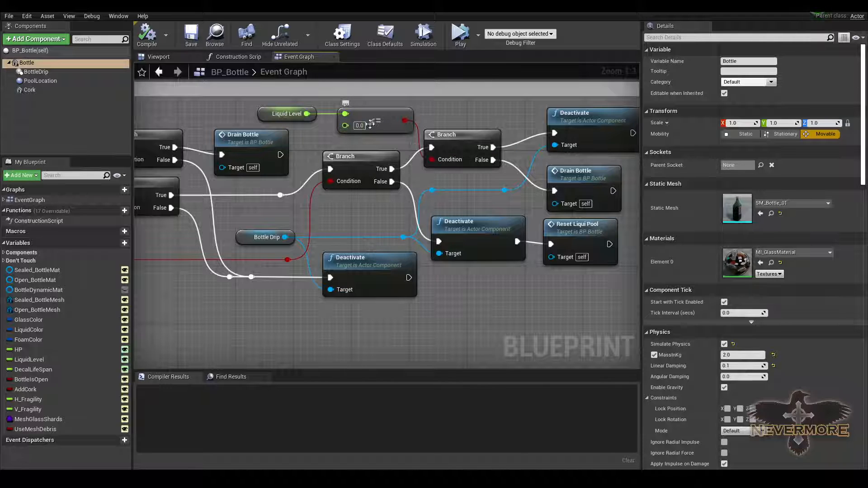
right_click_drag(518, 216, 366, 231)
right_click_drag(534, 189, 544, 180)
right_click_drag(272, 242, 512, 222)
right_click_drag(349, 286, 552, 262)
Step: Examine the On Component Hit event and Sequence outputs in the Bottle Collision Sound and Collision Damage section
scroll(438, 226, "down", 6)
scroll(401, 198, "up", 1)
scroll(331, 280, "down", 2)
right_click_drag(236, 326, 377, 232)
scroll(376, 216, "up", 2)
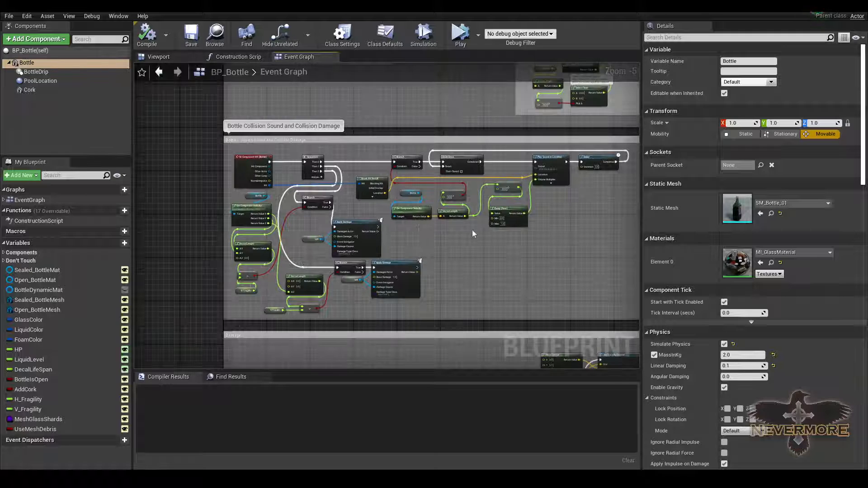
right_click_drag(416, 219, 388, 264)
scroll(289, 153, "up", 2)
scroll(284, 171, "down", 1)
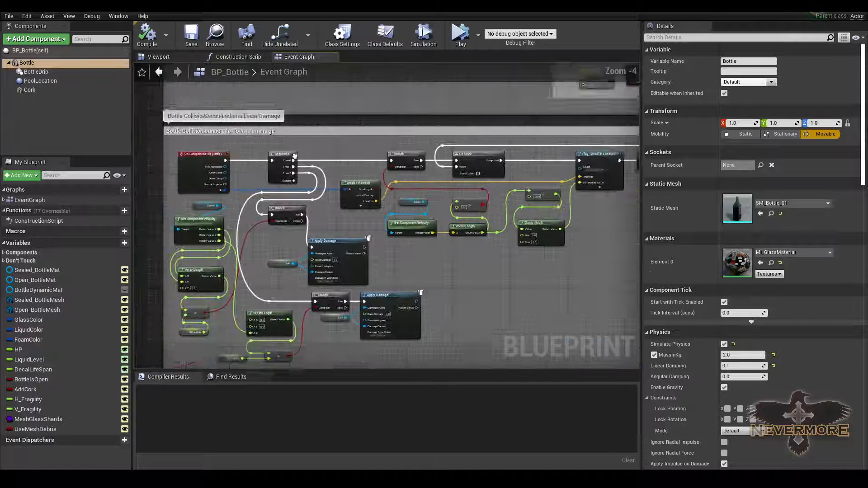
right_click_drag(284, 170, 308, 144)
scroll(281, 161, "up", 3)
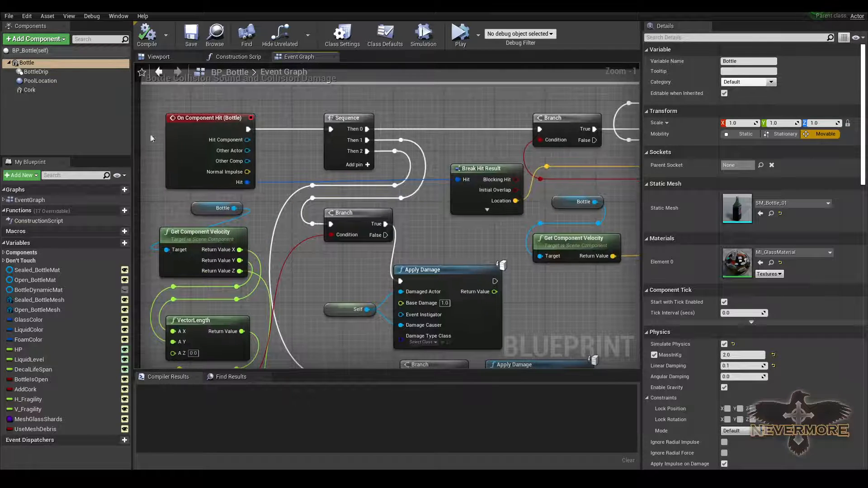
scroll(417, 214, "down", 2)
right_click_drag(409, 195, 307, 116)
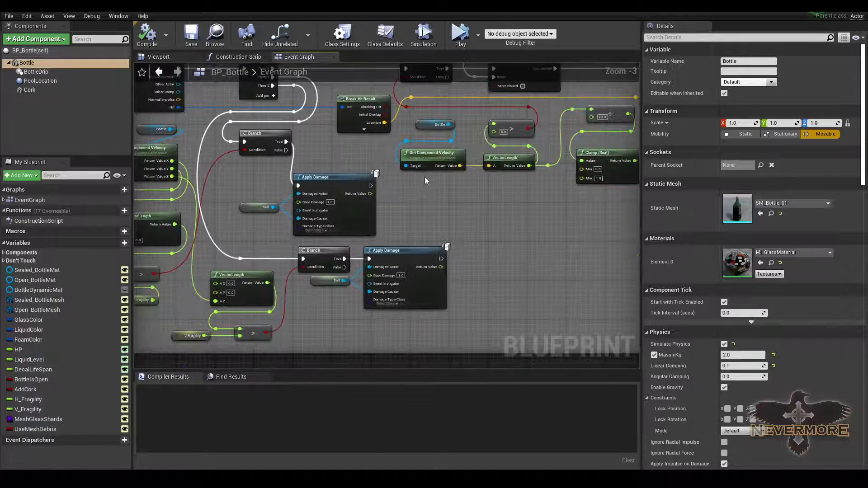
right_click_drag(296, 162, 359, 179)
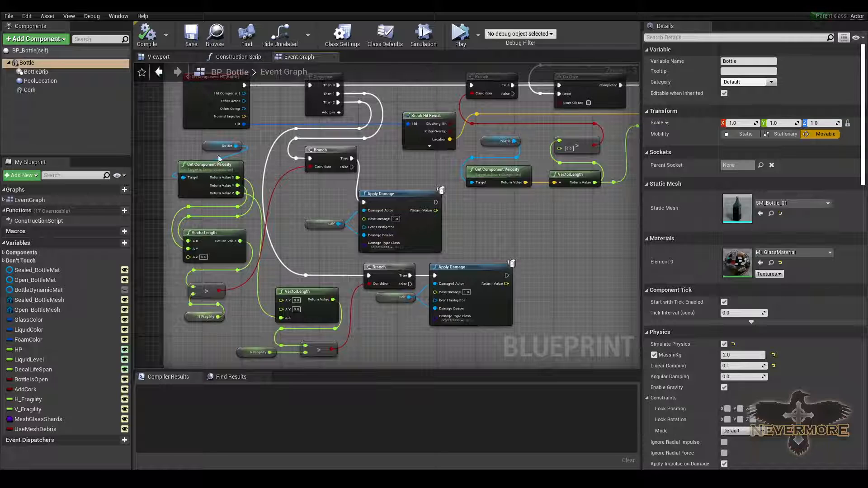
Step: Examine the collision sound chain from the velocity check and Do Once through to Play Sound at Location
right_click_drag(491, 240, 274, 271)
right_click_drag(339, 253, 275, 248)
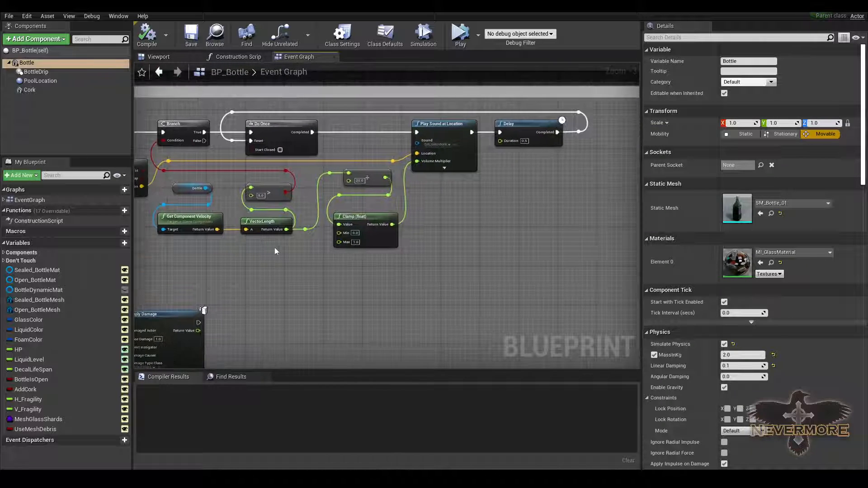
right_click_drag(461, 161, 370, 197)
scroll(354, 181, "up", 3)
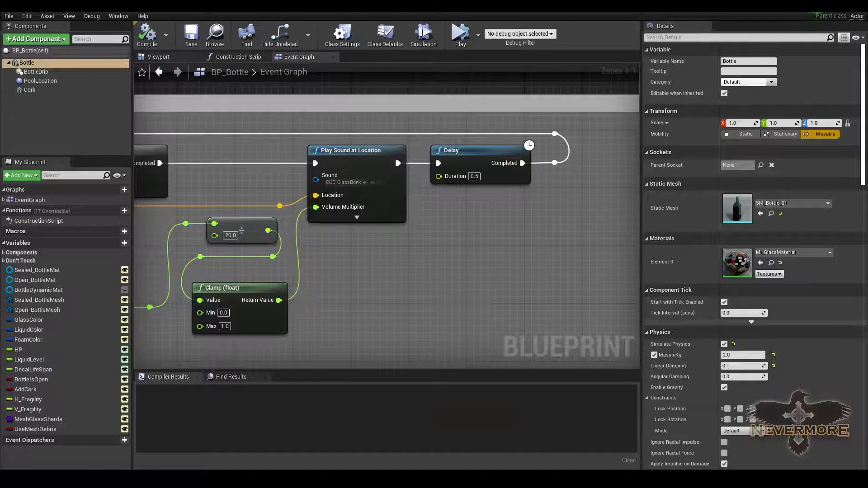
Step: Locate the Play Sound node's CUE_GlassBonk asset in the content browser and preview the Glass Bonk and Glass Break cues
left_click(379, 183)
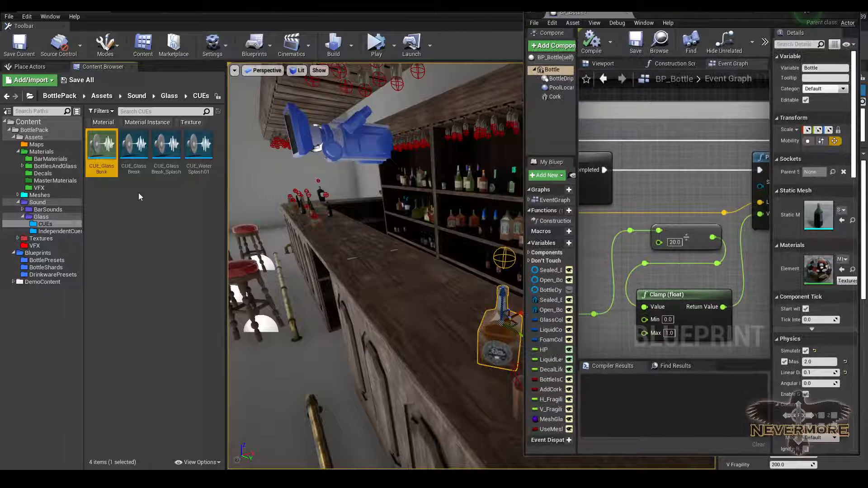
left_click(101, 151)
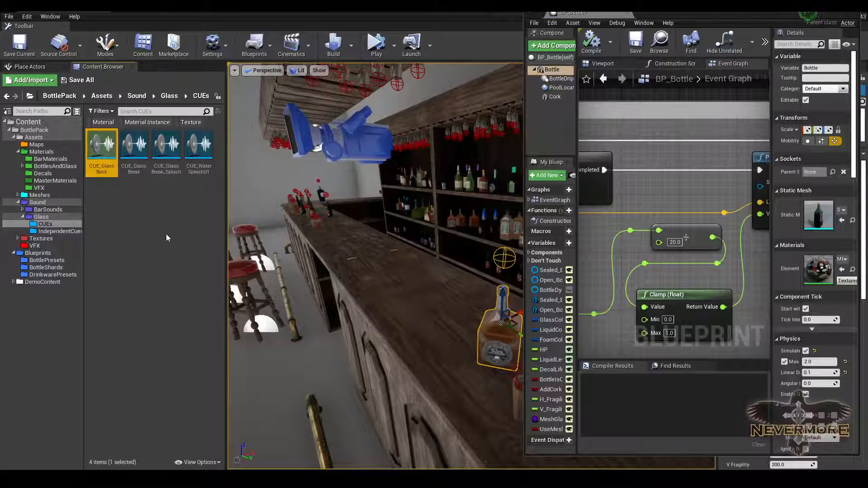
left_click(135, 173)
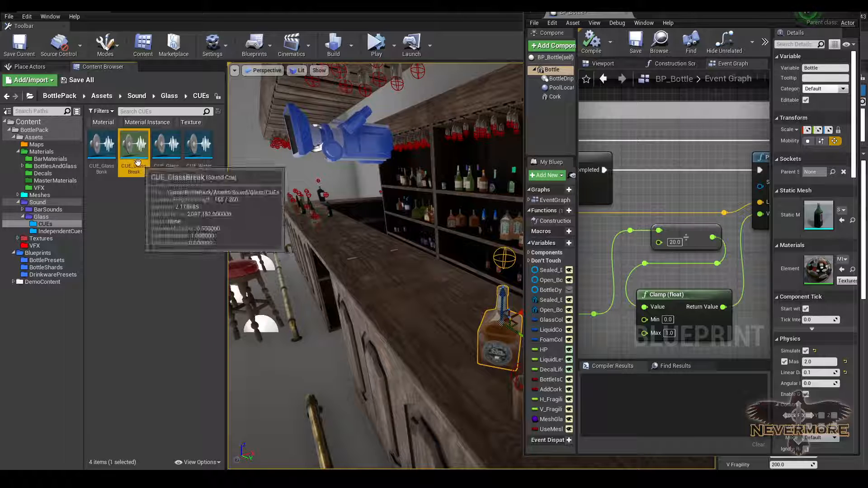
right_click_drag(266, 193, 361, 194)
right_click_drag(284, 144, 307, 203)
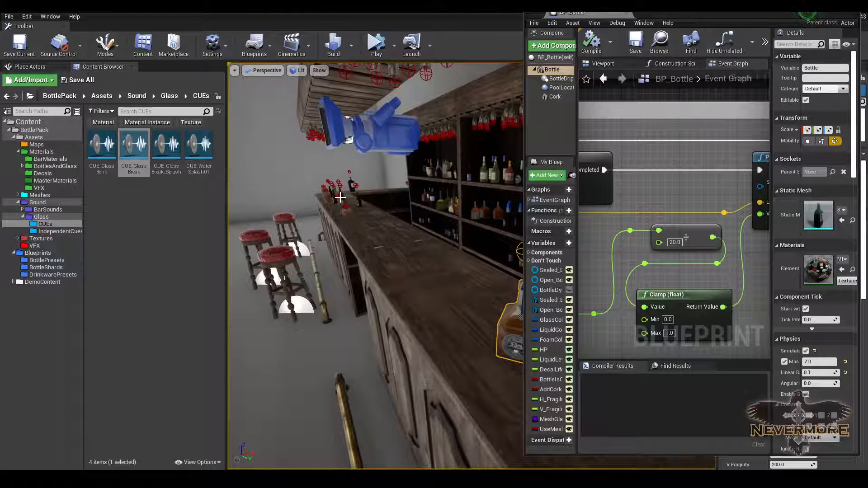
Step: Preview the CUE_GlassBreak_Splash and CUE_WaterSplash01 sound cues
left_click(174, 145)
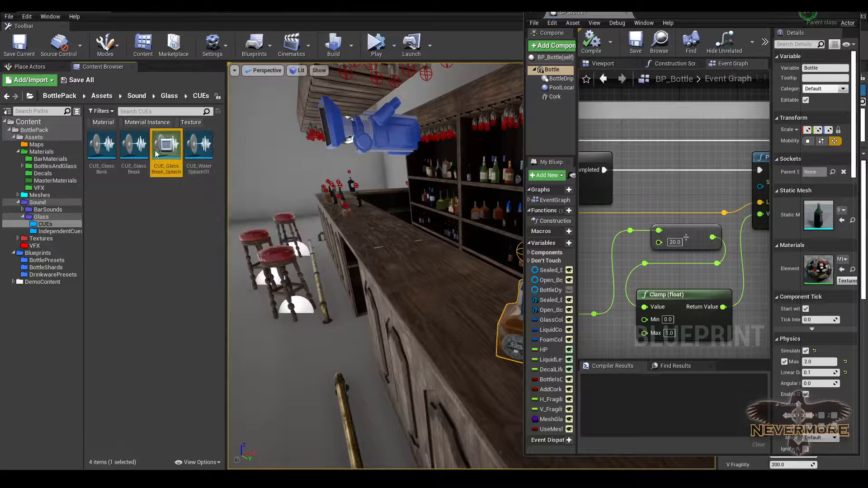
left_click(169, 149)
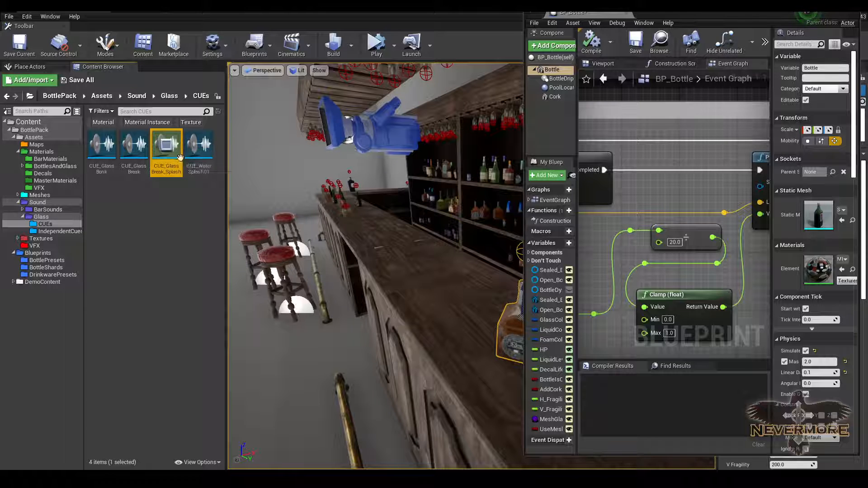
left_click(202, 164)
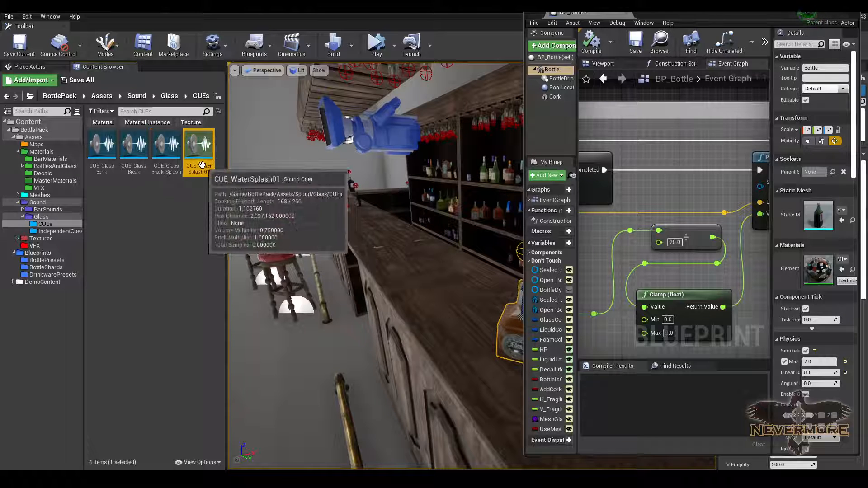
left_click(199, 149)
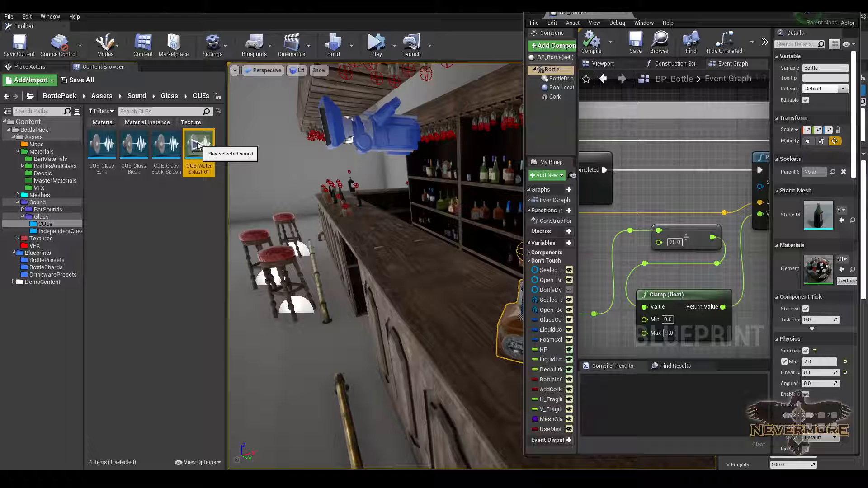
Step: Look through the individual cues in the IndependentCues folder and the WAV files in the Glass folder
left_click(67, 233)
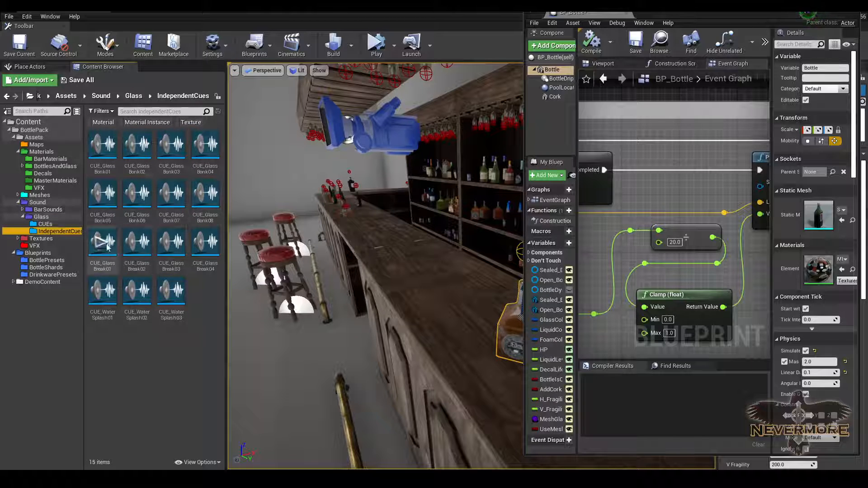
left_click(103, 167)
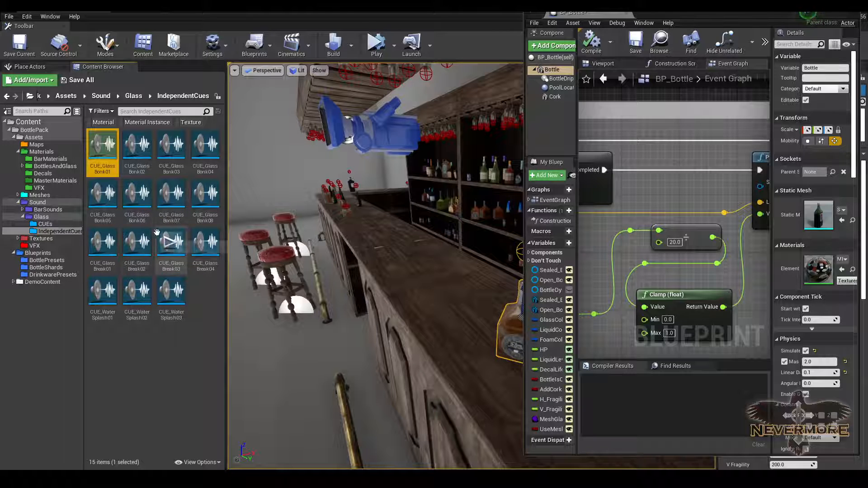
left_click(55, 231)
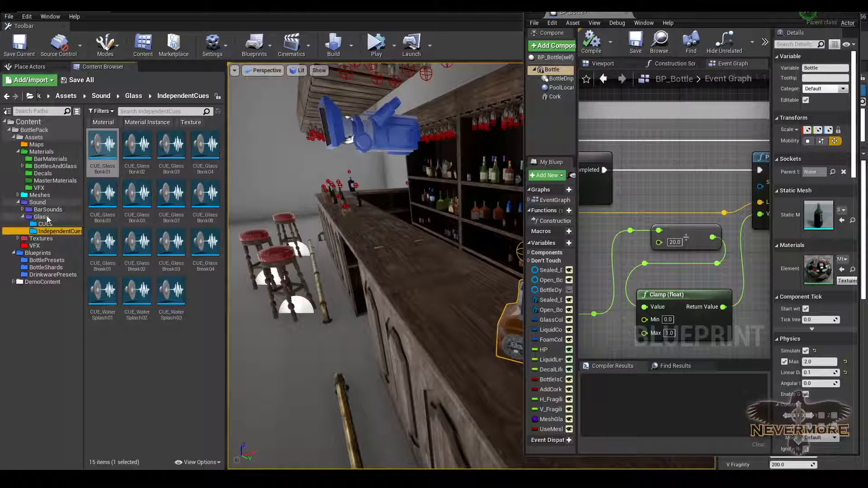
left_click(43, 217)
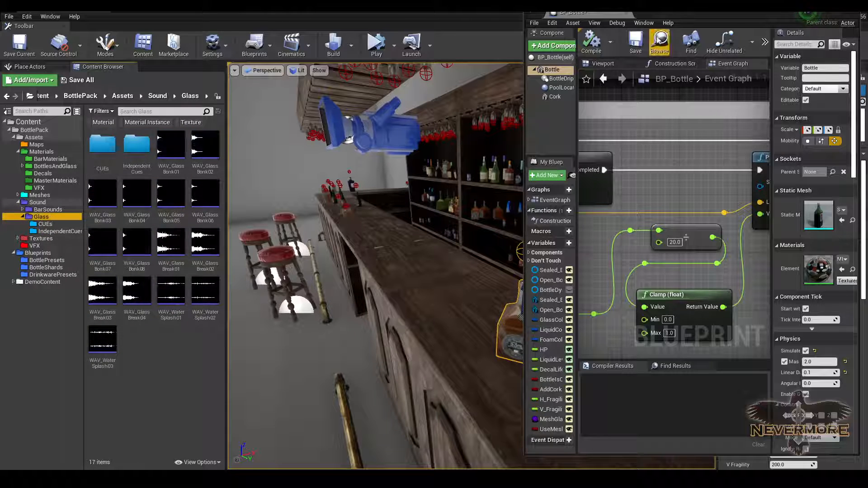
Step: Return to the BP_Bottle event graph and examine Play Sound at Location, its clamped volume multiplier and the Delay looping to Do Once
double_click(666, 10)
scroll(456, 273, "down", 4)
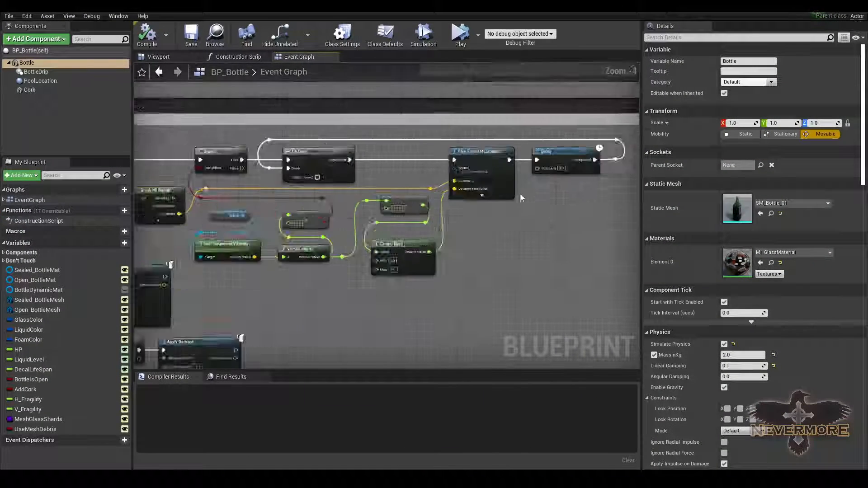
scroll(521, 198, "down", 3)
scroll(471, 174, "up", 6)
scroll(370, 215, "down", 4)
scroll(403, 221, "up", 2)
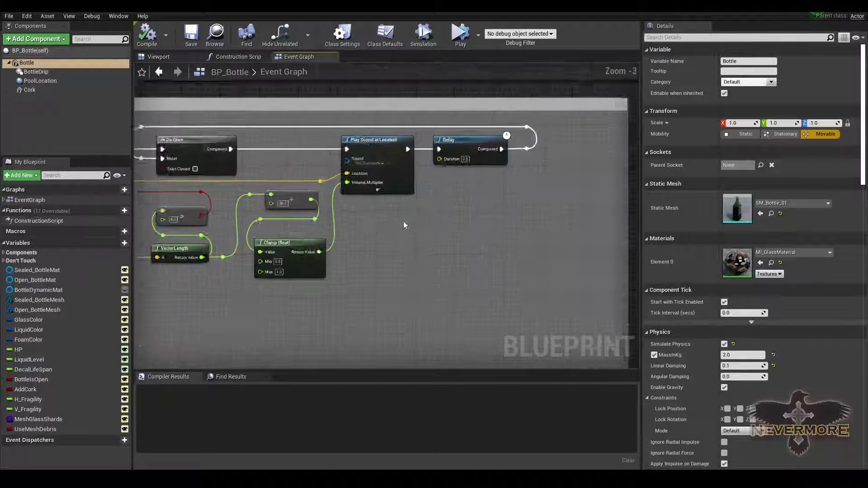
scroll(504, 236, "down", 2)
scroll(428, 225, "up", 5)
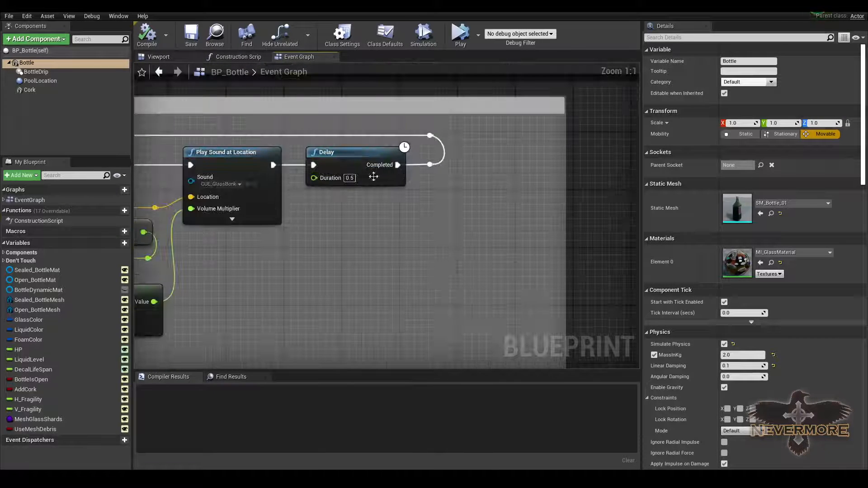
right_click_drag(303, 207, 432, 207)
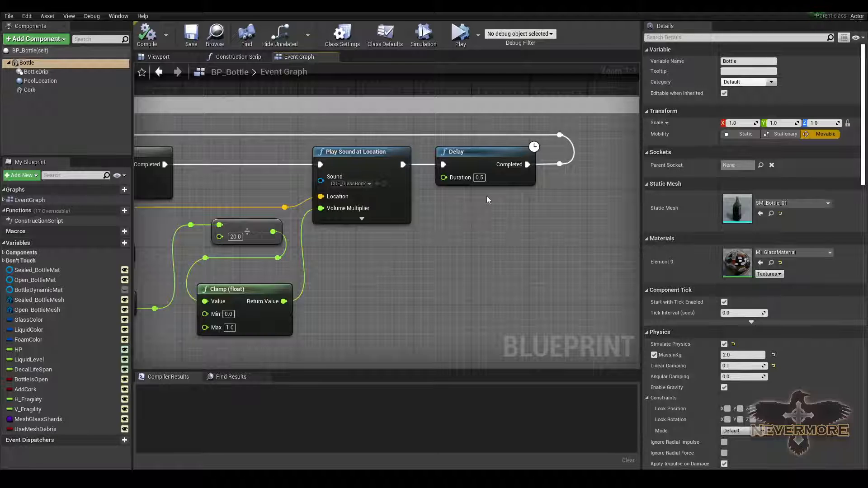
scroll(398, 244, "down", 3)
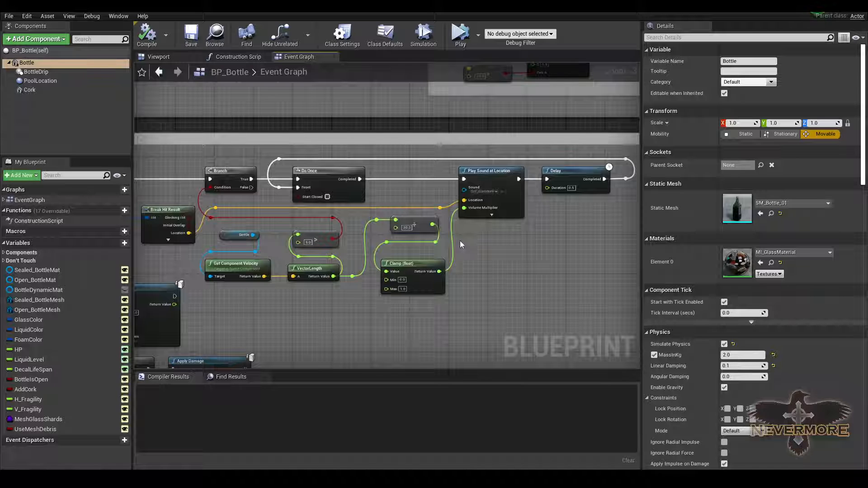
scroll(459, 241, "up", 3)
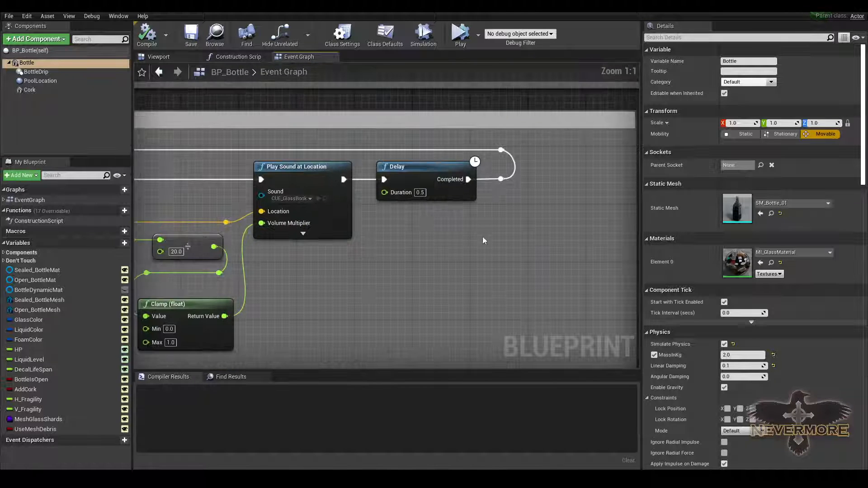
Step: Examine the two Apply Damage branches that compare the bottle's velocity with H Fragility and V Fragility
scroll(381, 242, "down", 5)
scroll(604, 279, "up", 5)
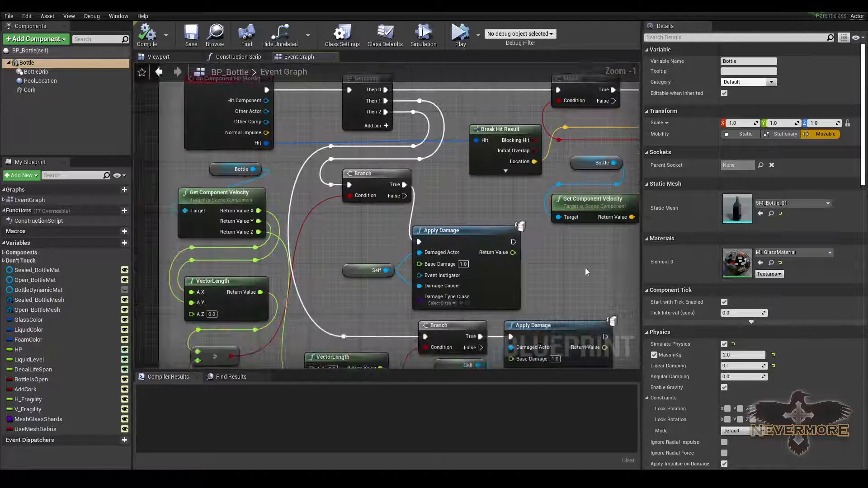
scroll(506, 257, "down", 1)
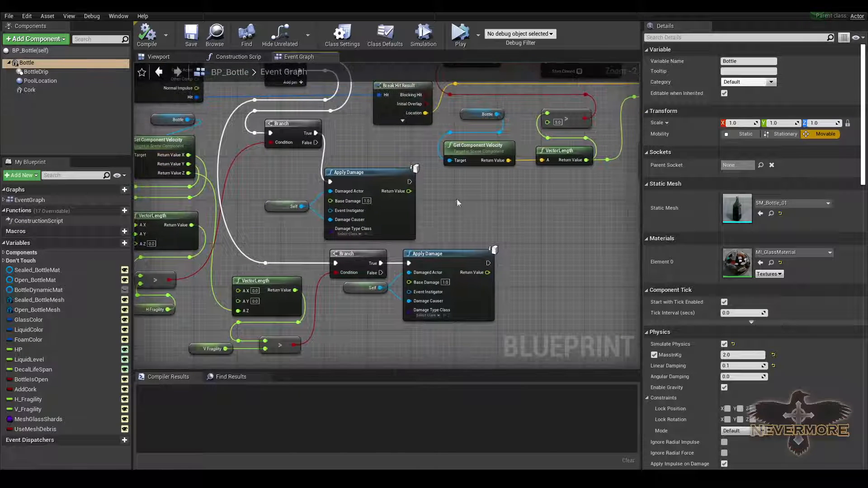
right_click_drag(456, 216, 495, 203)
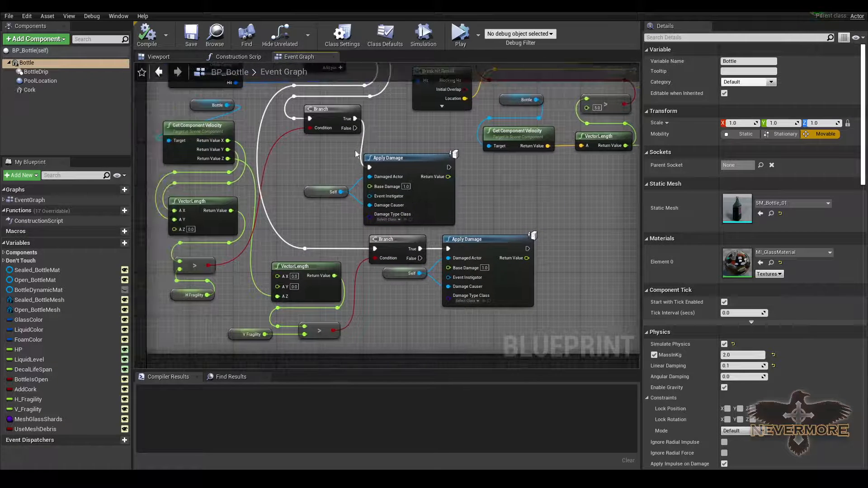
right_click_drag(391, 139, 397, 195)
right_click_drag(495, 241, 451, 188)
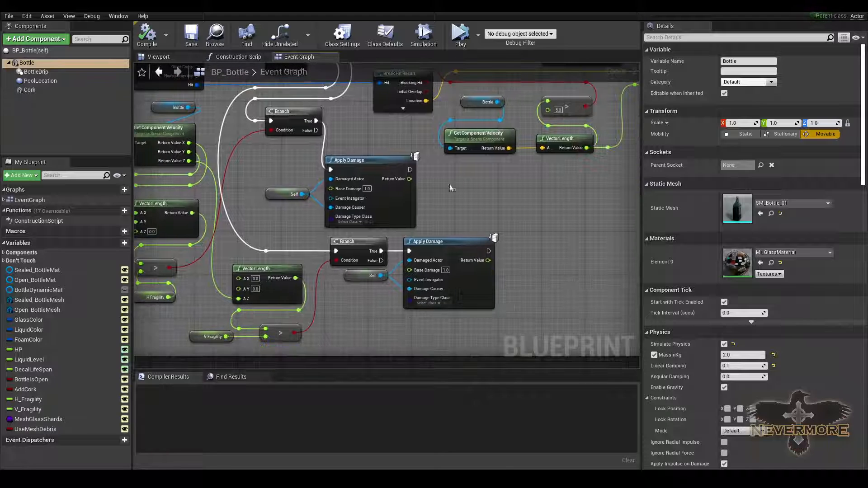
right_click_drag(490, 238, 507, 195)
right_click_drag(559, 275, 468, 220)
Step: Survey the full node network in the section below the collision damage logic
right_click_drag(425, 357, 442, 233)
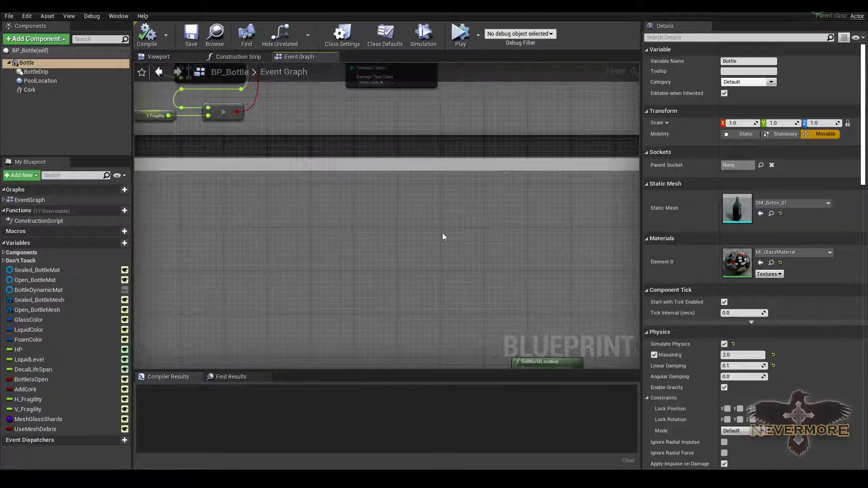
right_click_drag(265, 280, 428, 241)
scroll(471, 242, "down", 4)
right_click_drag(497, 271, 309, 190)
right_click_drag(466, 233, 389, 226)
right_click_drag(281, 203, 420, 234)
right_click_drag(402, 266, 162, 242)
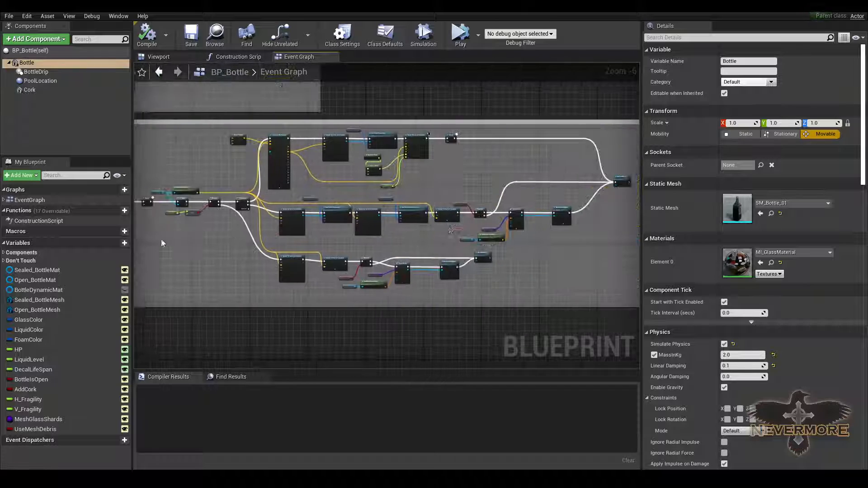
right_click_drag(472, 227, 378, 231)
right_click_drag(234, 247, 477, 251)
Step: Examine the Sequence branches that spawn the glass effects, sound and mesh glass shards, and the Destroy Actor call
scroll(382, 236, "up", 5)
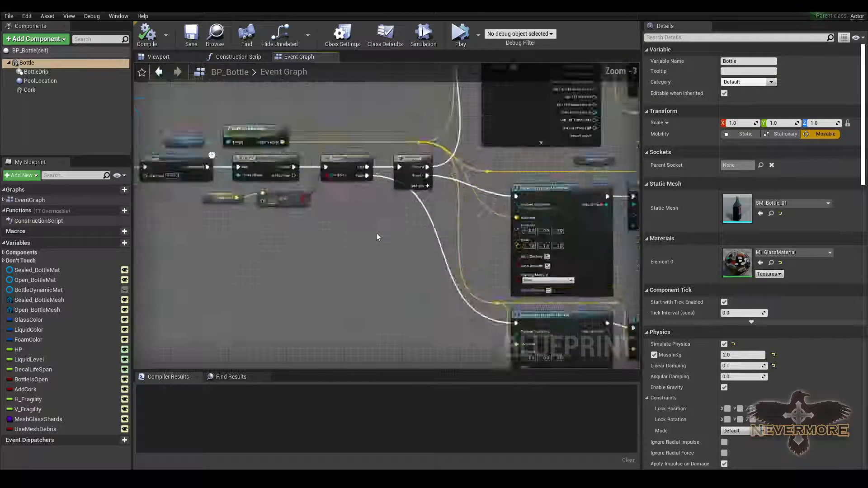
right_click_drag(427, 226, 290, 330)
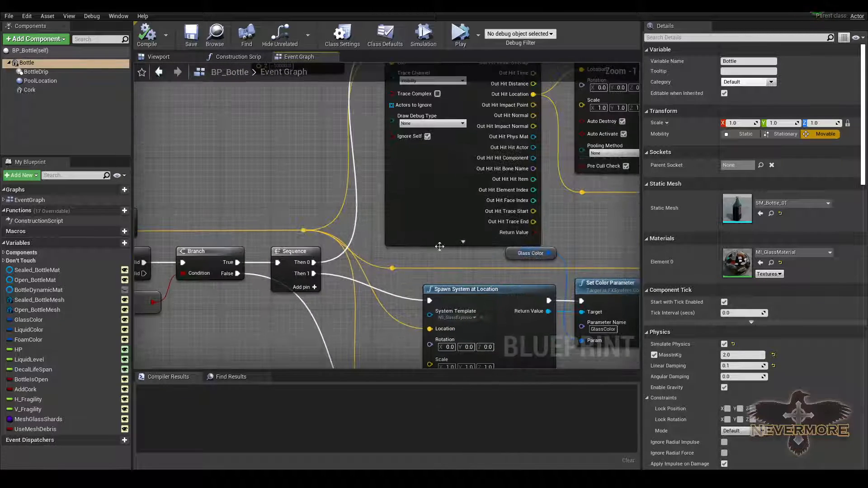
scroll(501, 253, "down", 2)
right_click_drag(501, 253, 342, 304)
right_click_drag(424, 276, 409, 179)
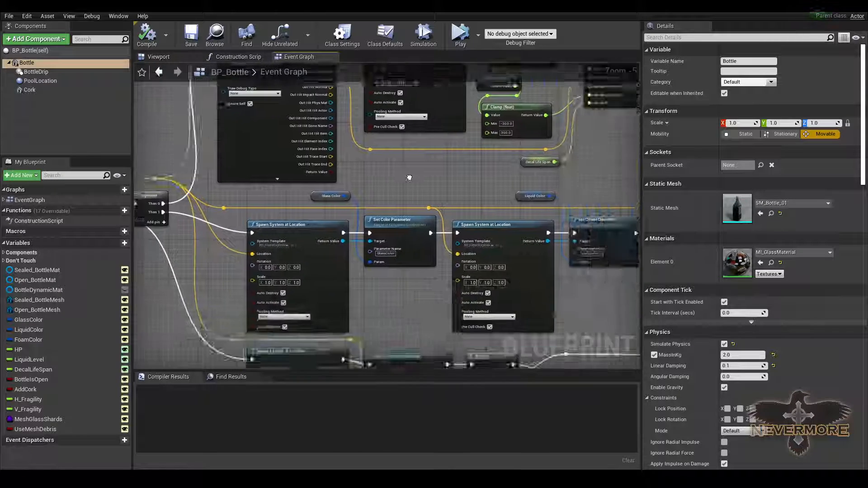
scroll(410, 187, "down", 2)
right_click_drag(537, 199, 357, 213)
scroll(475, 214, "up", 5)
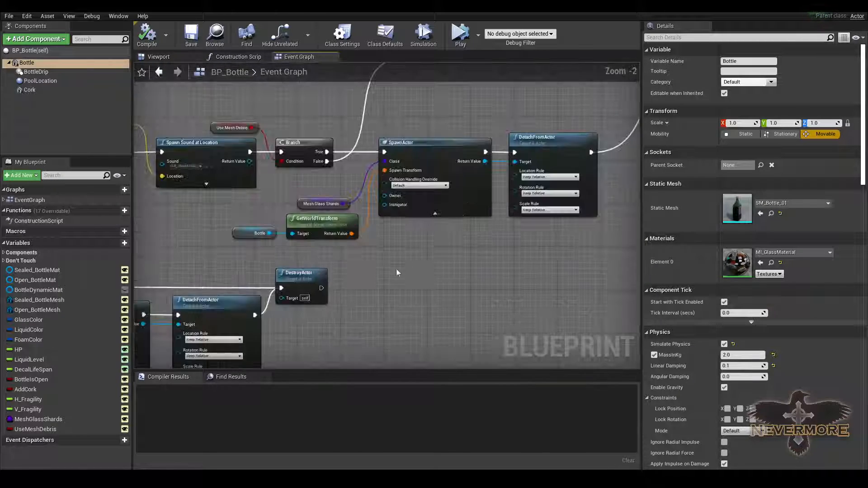
Step: Examine the Use Mesh Debris branches, their SpawnActor and DetachFromActor nodes, and the neighbouring Spawn System and Spawn Sound calls in both breaking paths
scroll(308, 173, "down", 3)
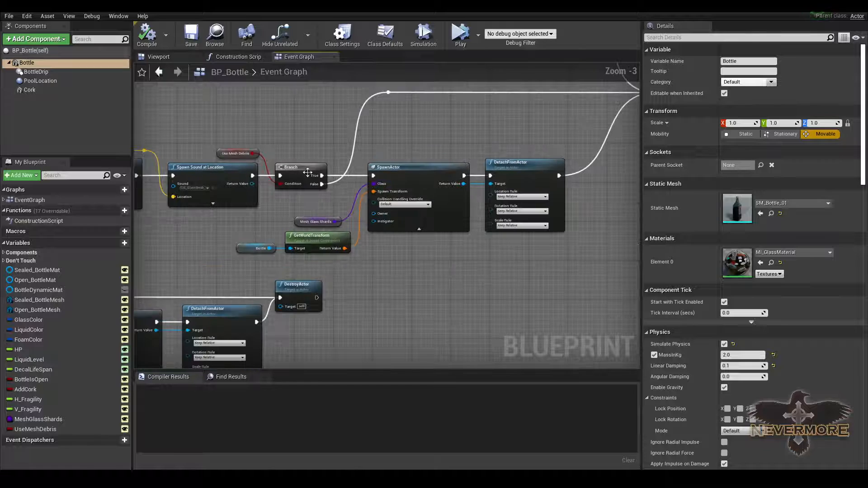
right_click_drag(380, 246, 473, 361)
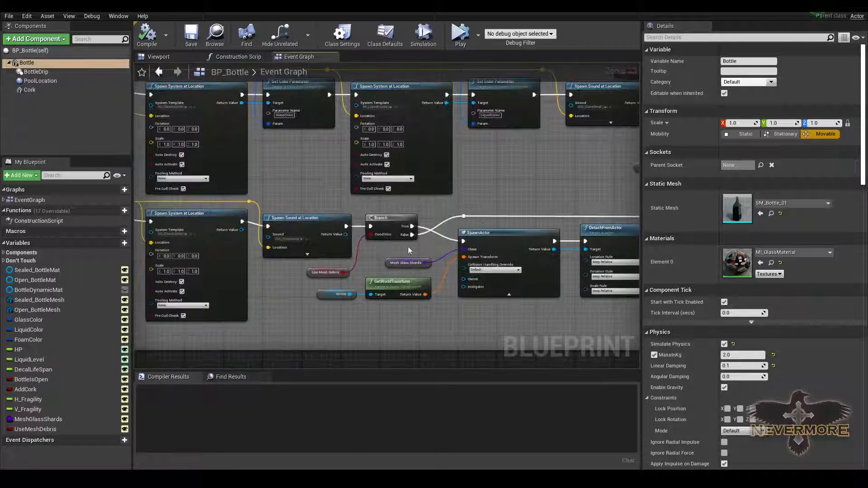
right_click_drag(408, 250, 499, 239)
scroll(470, 270, "up", 3)
scroll(480, 260, "down", 1)
right_click_drag(339, 251, 443, 304)
scroll(425, 289, "down", 2)
scroll(420, 285, "down", 2)
right_click_drag(458, 215, 363, 263)
right_click_drag(449, 285, 403, 249)
scroll(402, 249, "up", 3)
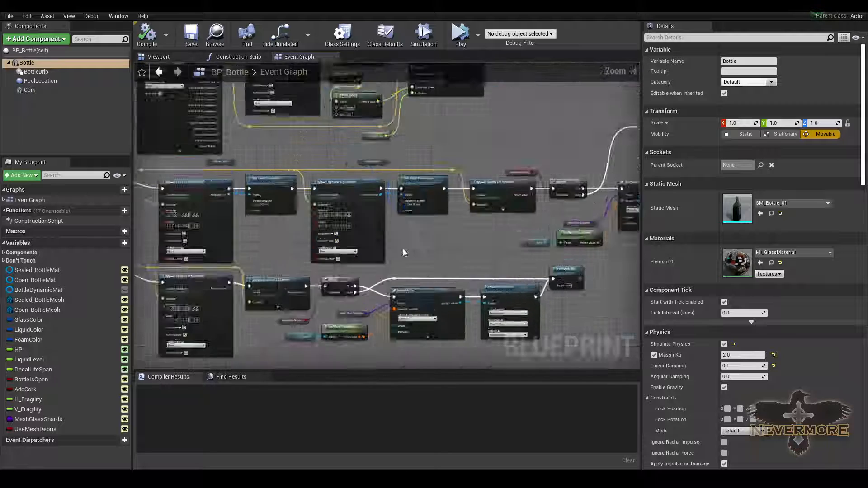
scroll(427, 235, "down", 1)
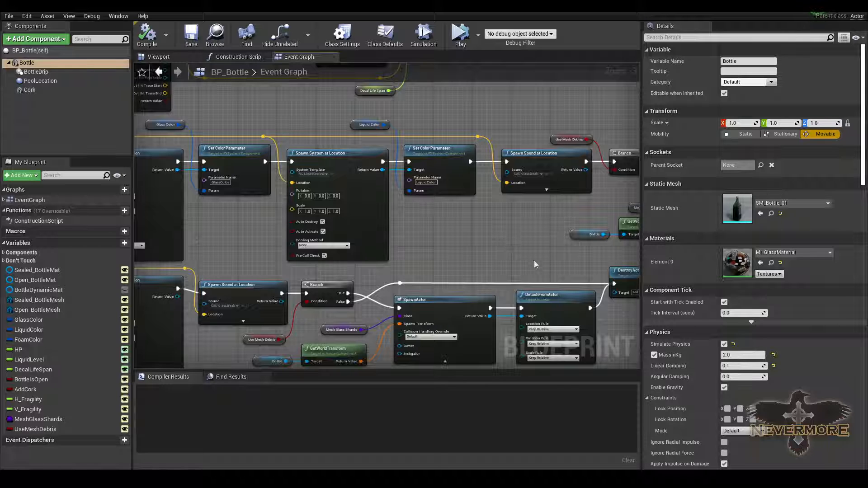
Step: Examine the start of the breaking logic, where Event AnyDamage subtracts damage from HP and Event RadialDamage sets HP to 0.0
scroll(519, 248, "down", 6)
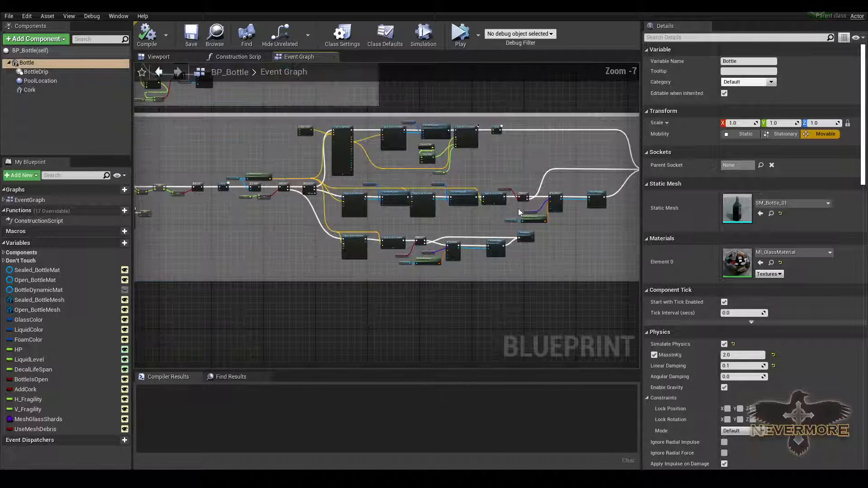
scroll(306, 245, "up", 3)
right_click_drag(311, 205, 388, 253)
right_click_drag(149, 233, 456, 261)
scroll(321, 251, "down", 1)
scroll(457, 261, "up", 3)
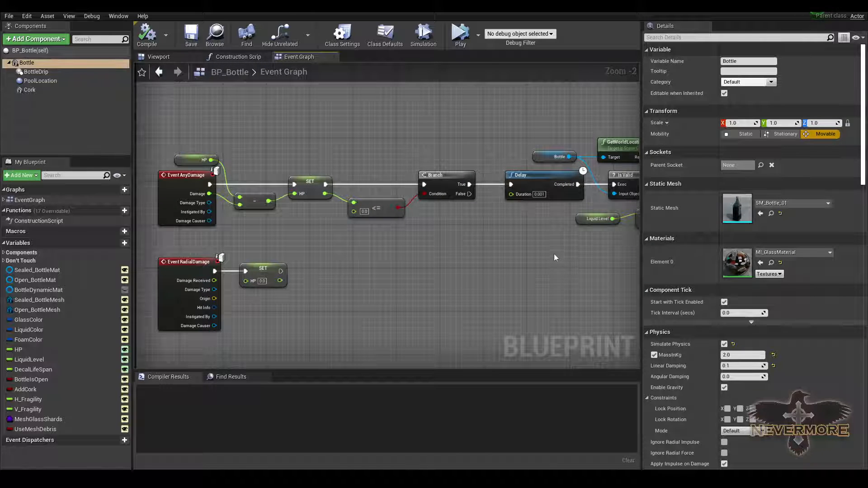
right_click_drag(396, 259, 436, 216)
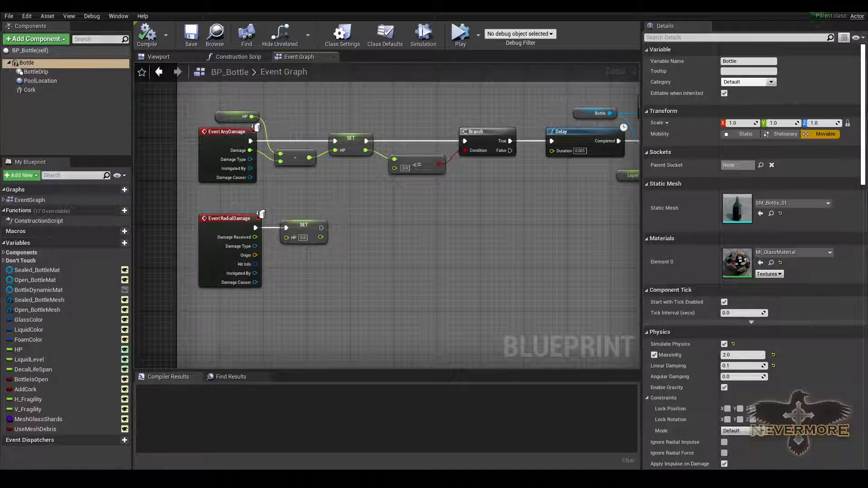
Step: Survey all sections of the BP_Bottle event graph, from the acceleration and collision groups to the tipping and breaking groups
scroll(344, 146, "down", 4)
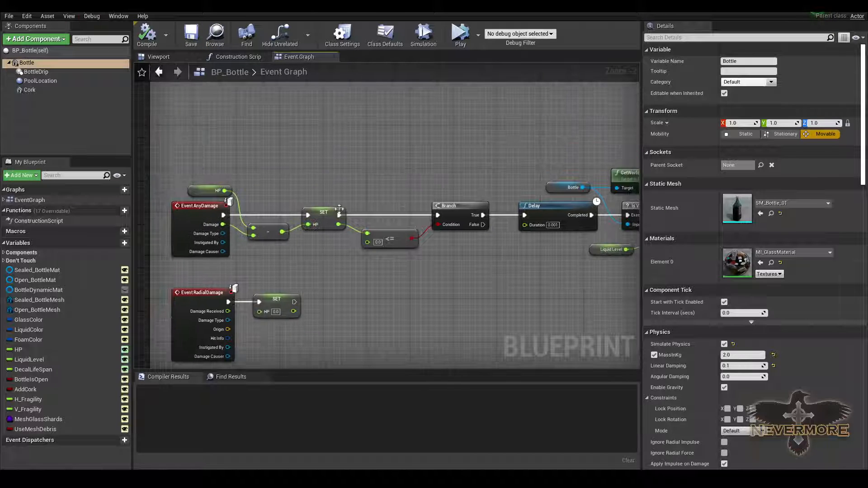
scroll(401, 162, "down", 6)
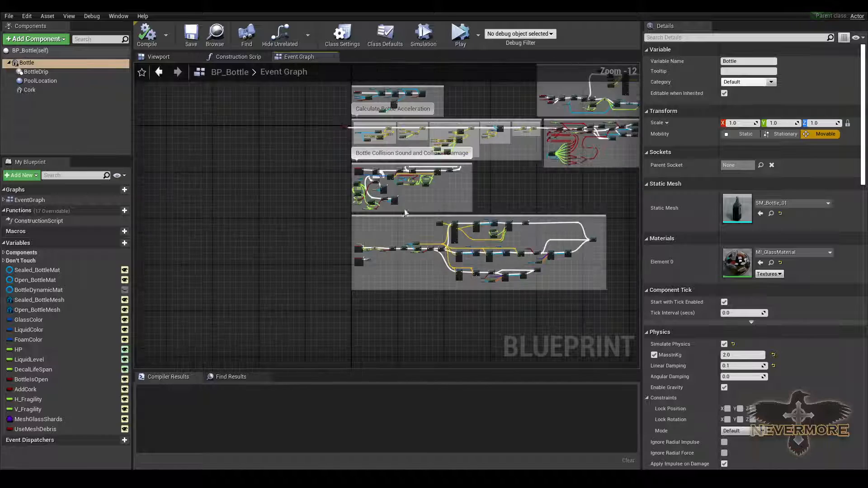
scroll(407, 272, "up", 5)
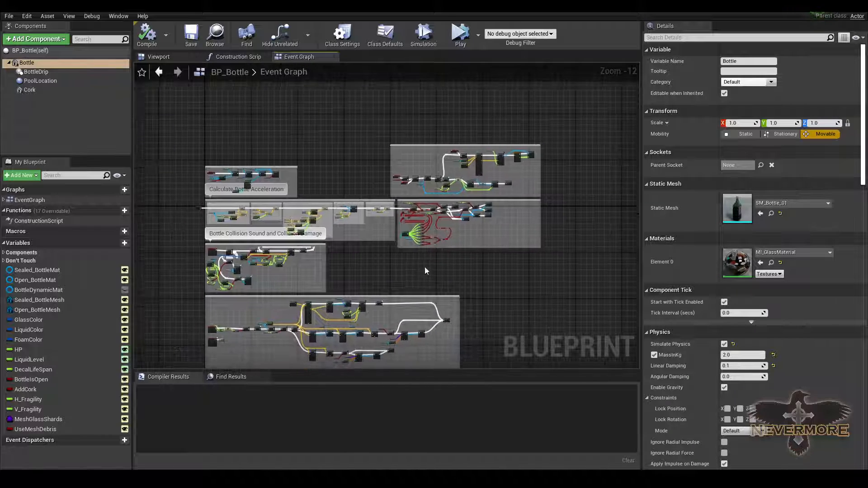
right_click_drag(430, 236, 476, 307)
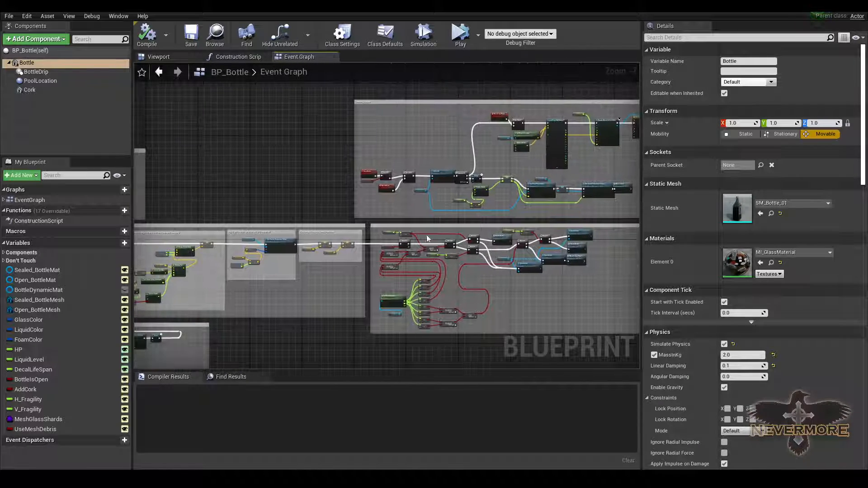
right_click_drag(202, 136, 285, 159)
scroll(280, 144, "down", 3)
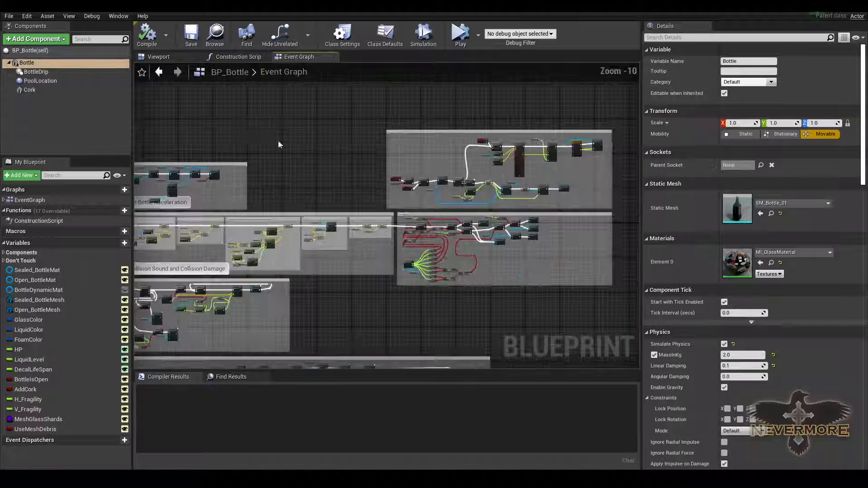
scroll(239, 123, "up", 5)
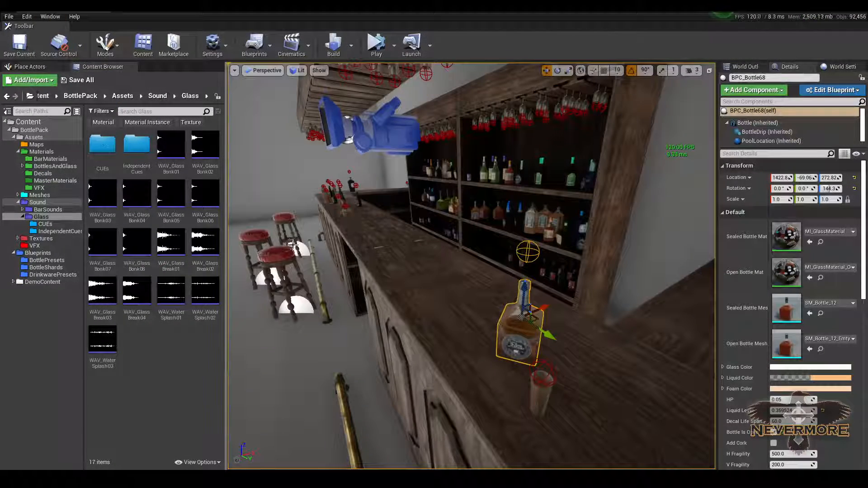
Step: Open the BP_Drinkware blueprint from the BottlePack Blueprints folder, then go back to the level
right_click_drag(424, 253, 470, 242)
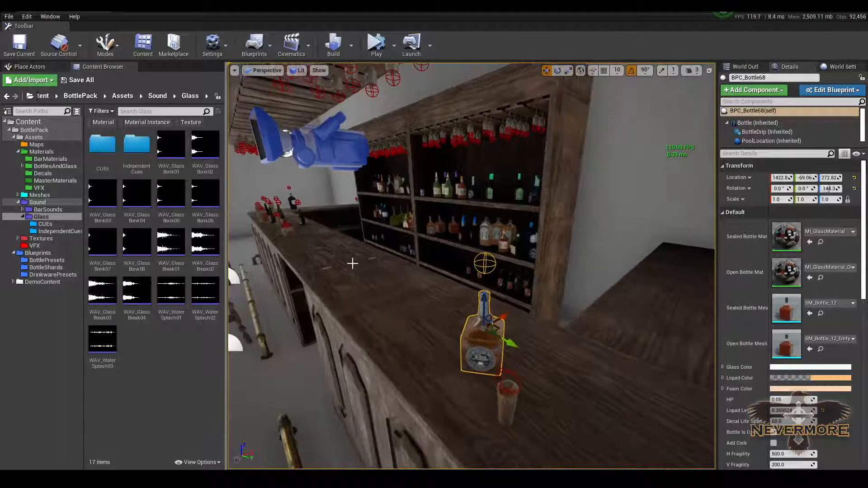
left_click(38, 252)
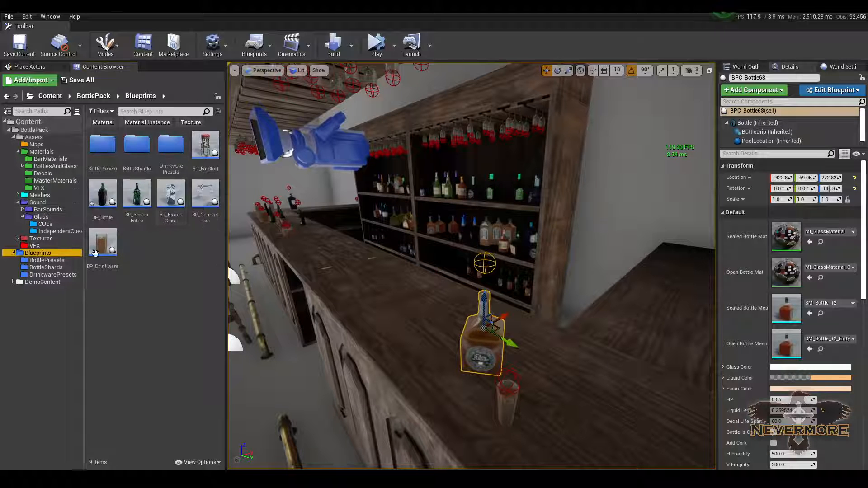
double_click(102, 241)
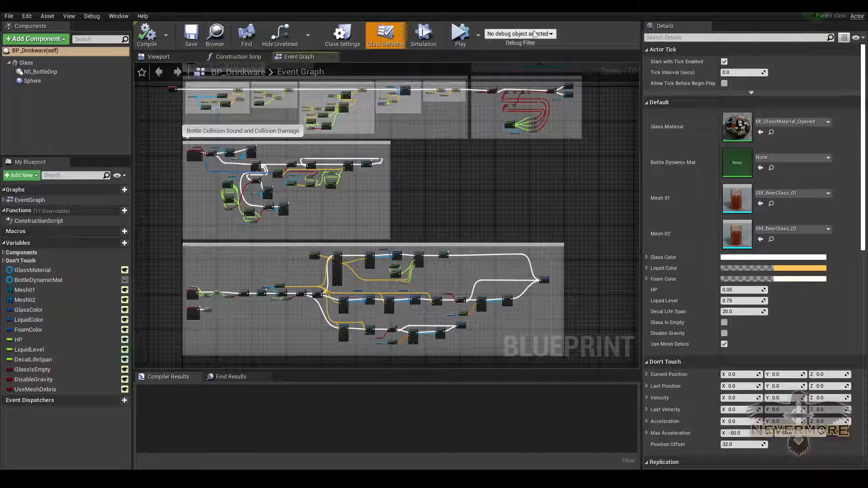
left_click(858, 5)
Step: Simulate the level and tip over the beer mug standing beside the blue-labelled bottle on the bar counter
right_click_drag(471, 266, 488, 242)
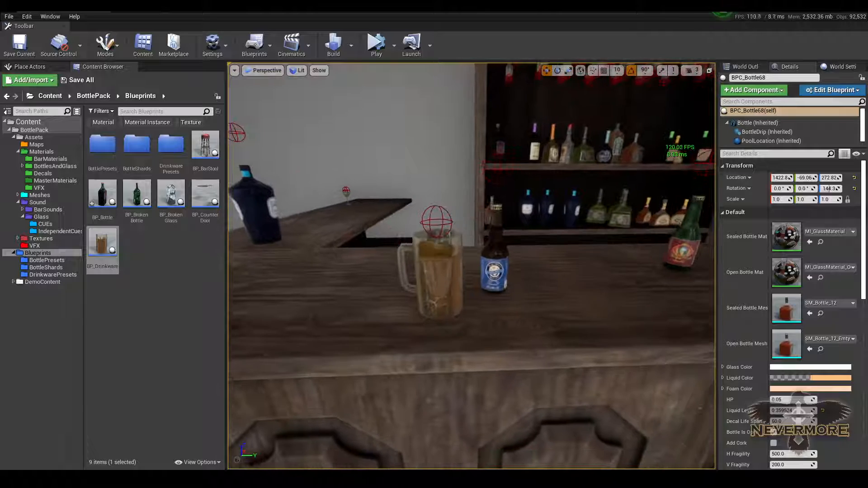
key("alt+s")
left_click(438, 284)
right_click_drag(438, 284, 445, 258)
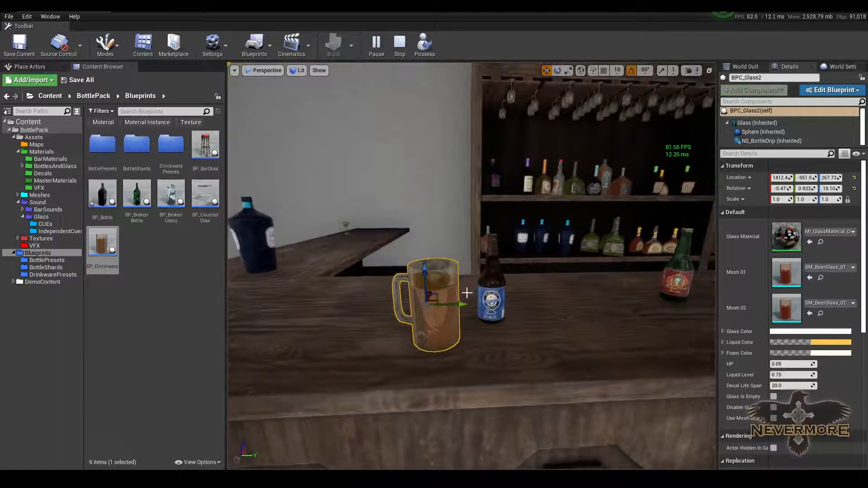
left_click_drag(454, 302, 397, 310)
right_click_drag(345, 282, 432, 273)
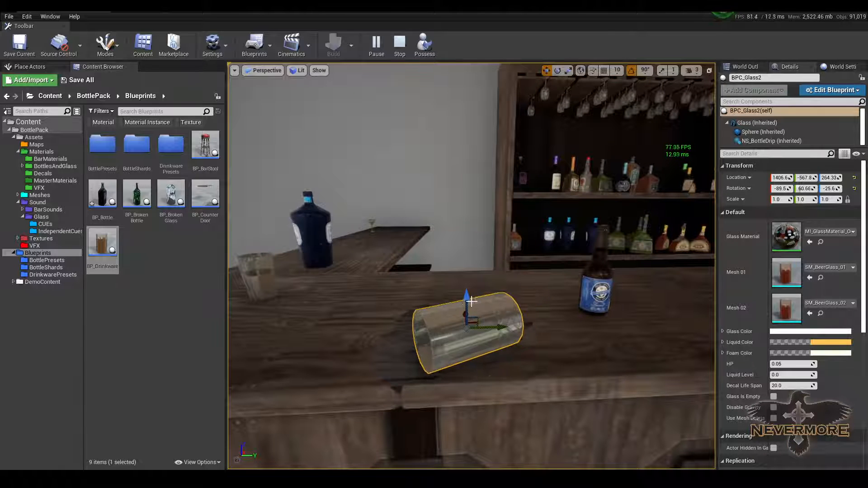
Step: Lift the fallen beer mug high above the bar counter to test dropping it
left_click_drag(471, 301, 469, 273)
right_click_drag(473, 333, 502, 319)
left_click_drag(504, 253, 533, 79)
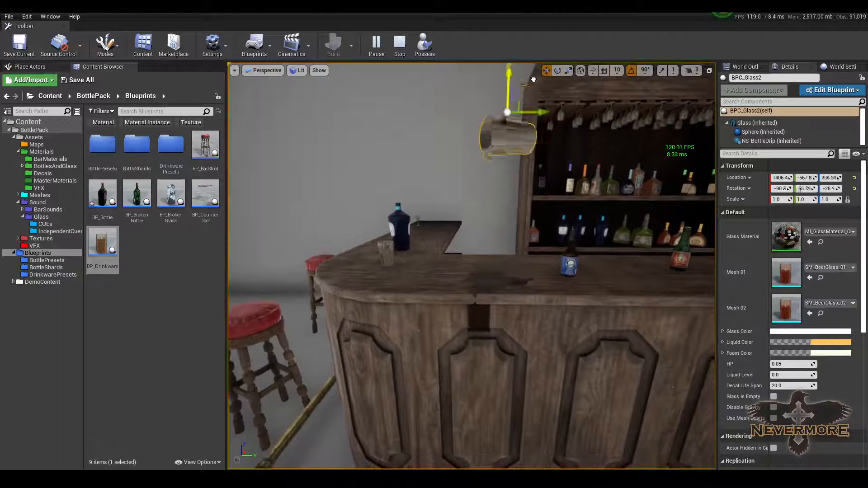
Step: Tip over the small glass in front of the dark blue bottle near the counter's end
right_click_drag(443, 335, 377, 300)
left_click(381, 318)
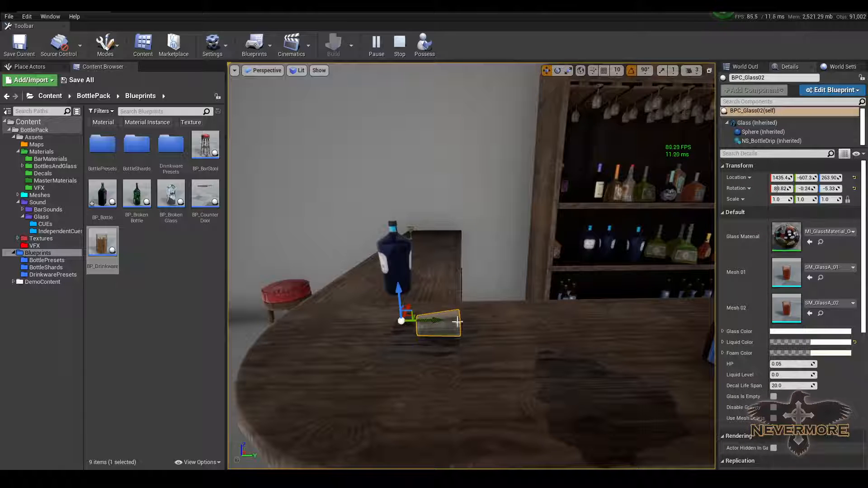
right_click_drag(478, 339, 461, 323)
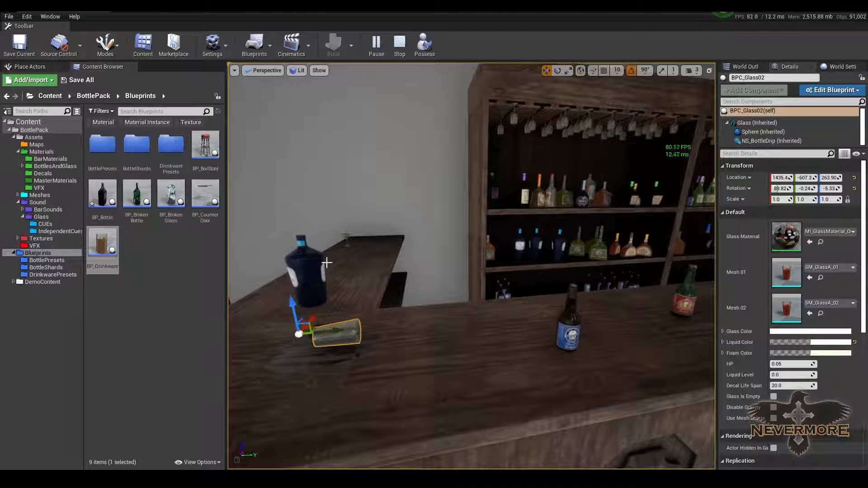
Step: Tip over the full beer mug standing among the green bottles on the counter
right_click_drag(527, 322, 615, 326)
right_click_drag(475, 322, 507, 314)
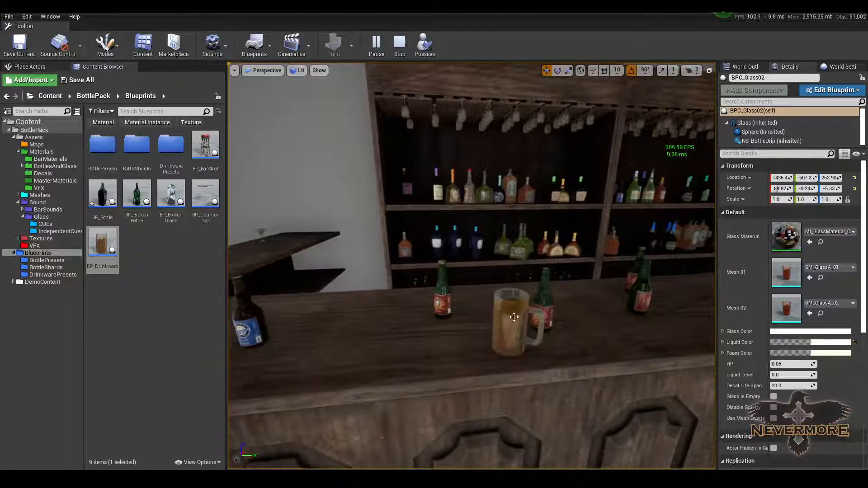
left_click(514, 317)
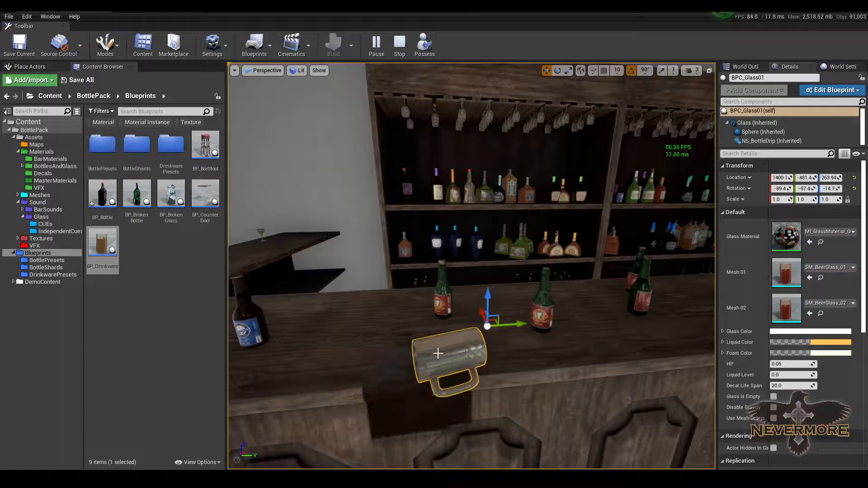
Step: Push the fallen mug off the counter and fling it upward from the floor to test its breaking
left_click(460, 364)
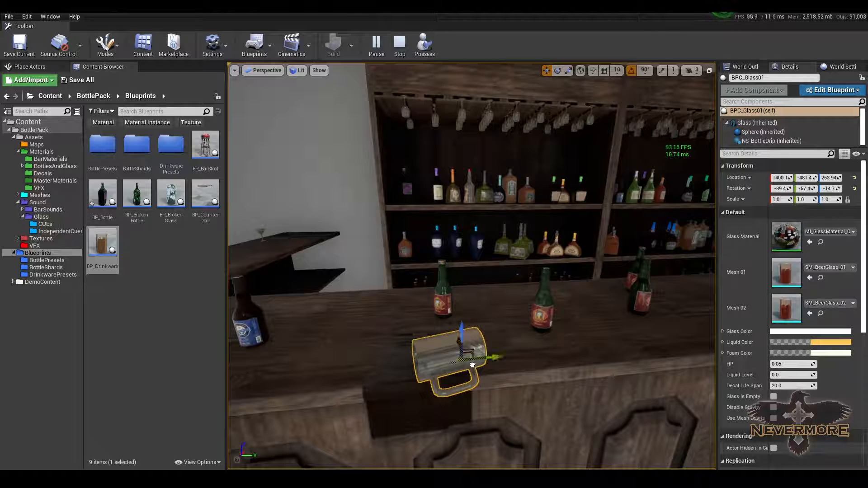
right_click_drag(577, 393, 467, 388)
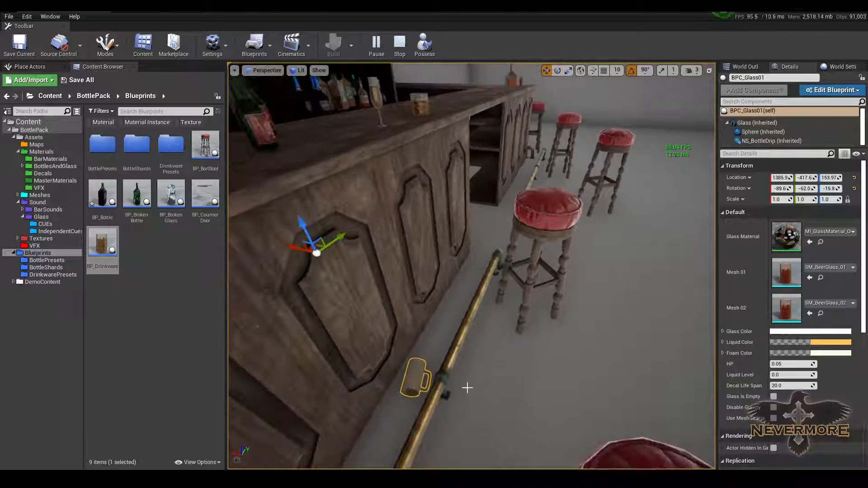
left_click_drag(416, 367, 411, 200)
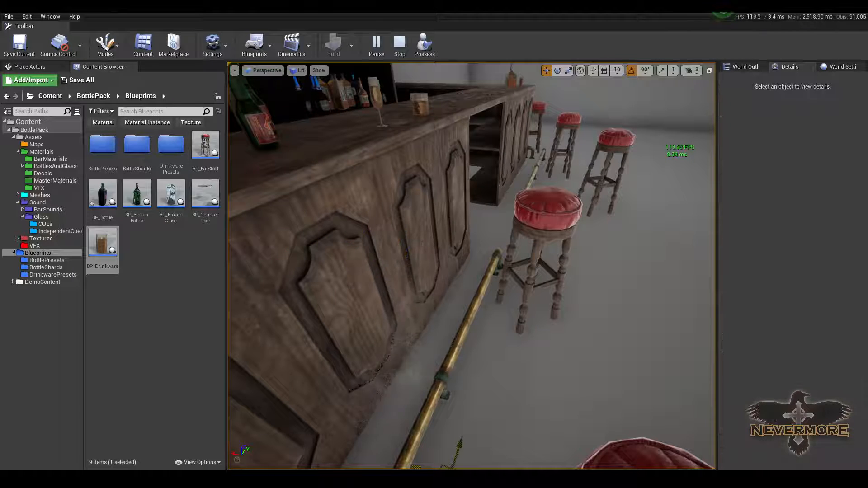
Step: Tip over the stemmed wine glass and the short patterned glass farther along the counter
right_click_drag(411, 200, 525, 281)
left_click(524, 281)
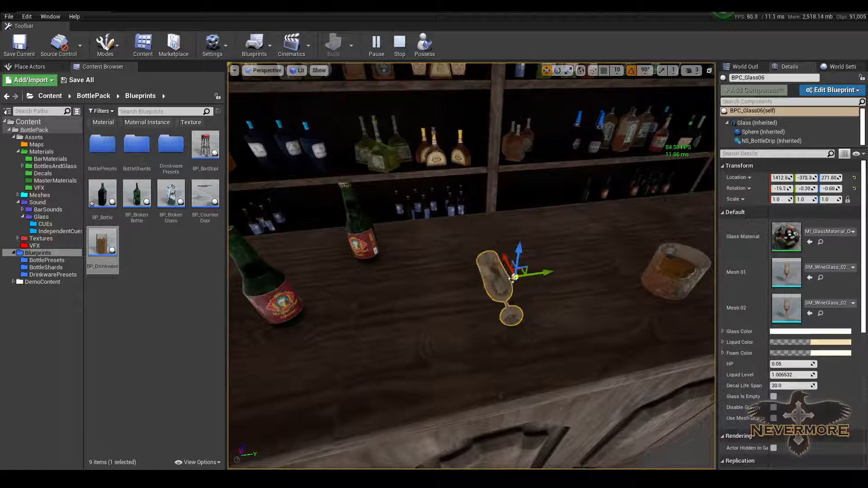
right_click_drag(447, 302, 658, 286)
left_click(590, 294)
mouse_move(492, 242)
right_mouse_down()
mouse_move(470, 212)
mouse_move(501, 253)
mouse_move(492, 243)
right_mouse_up()
middle_click_drag(481, 321, 479, 337)
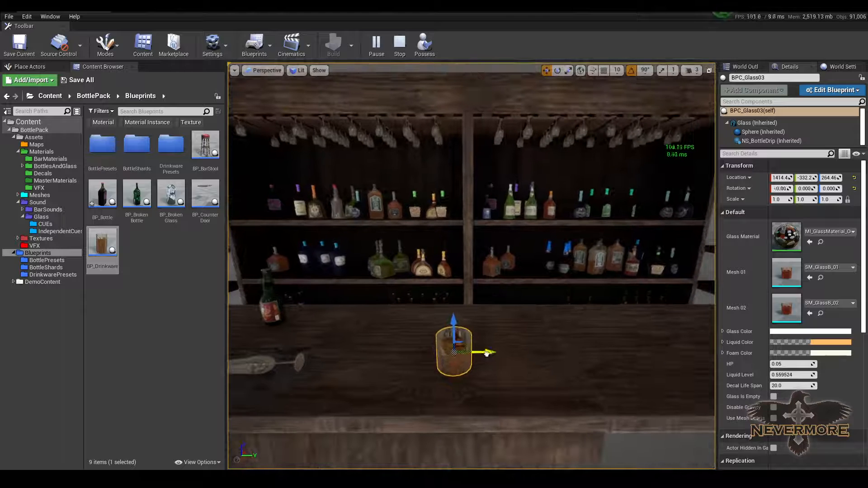
left_click_drag(486, 353, 579, 362)
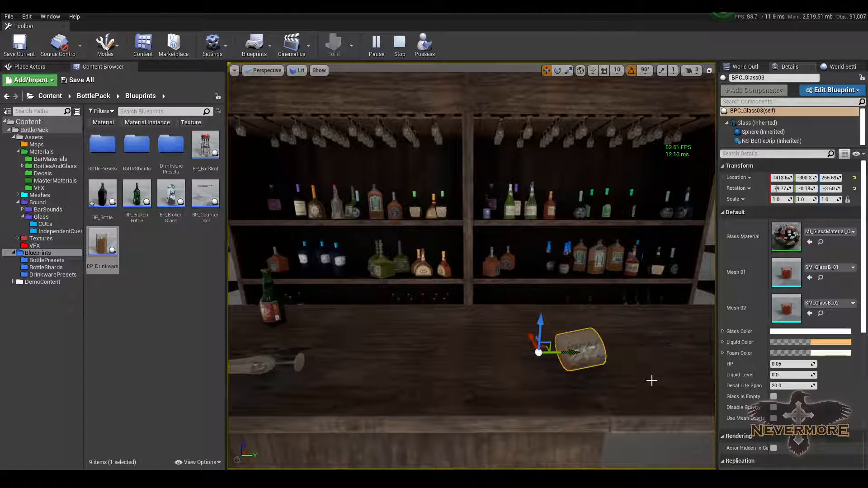
Step: Sweep two bottles sideways along the back bar's upper shelf so they collide with their neighbours
left_click_drag(413, 364, 413, 317)
left_click(370, 195)
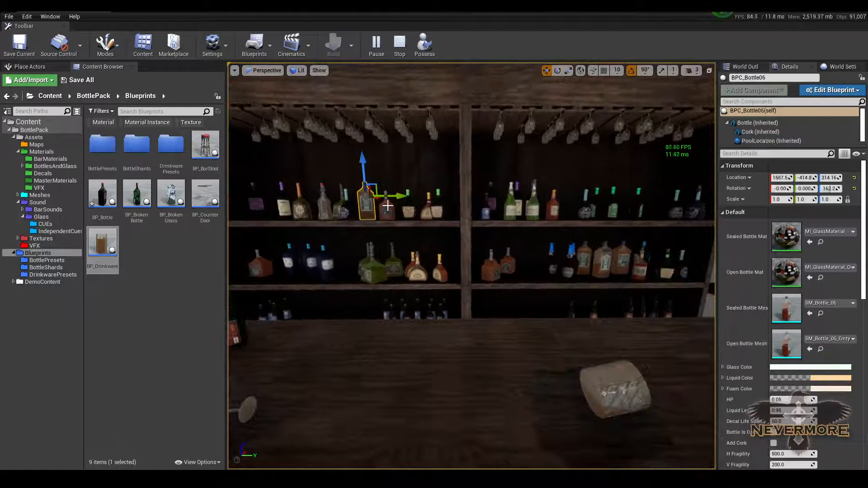
left_click_drag(390, 197, 230, 207)
left_click(533, 204)
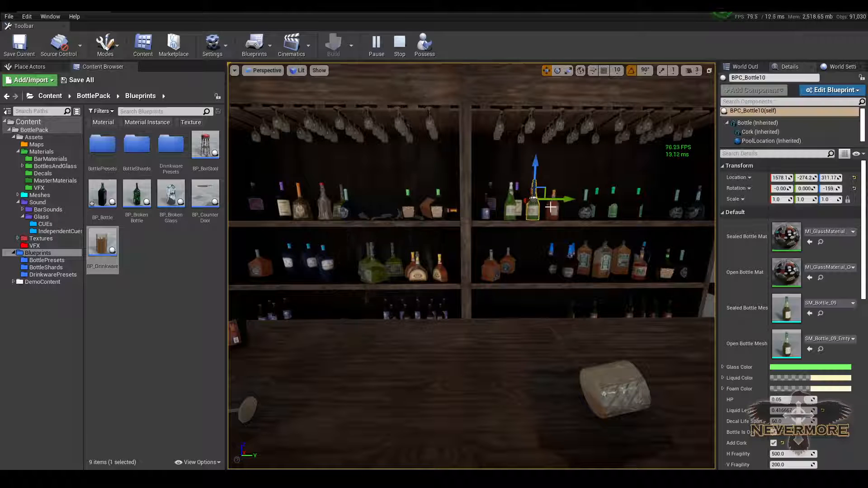
left_click_drag(562, 198, 625, 212)
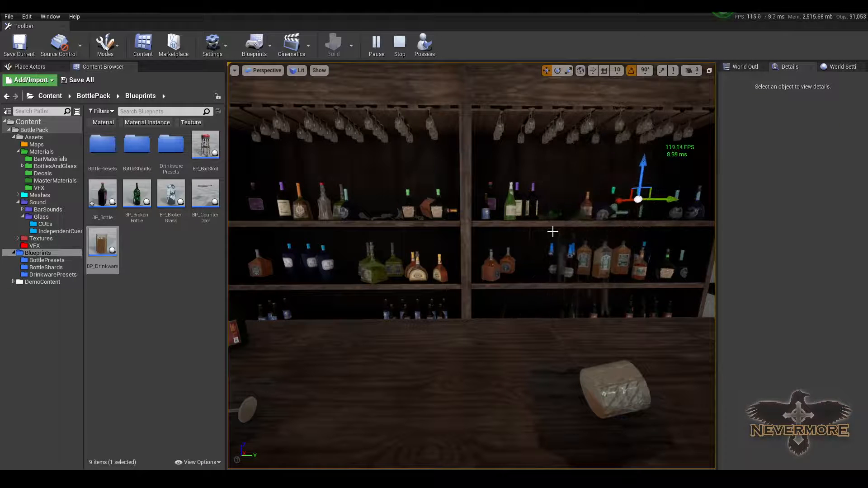
Step: Stop the simulation and return to the BP_Drinkware event graph
key("Escape")
key("a")
right_click_drag(553, 232, 520, 232)
key("s")
right_click_drag(316, 322, 315, 327)
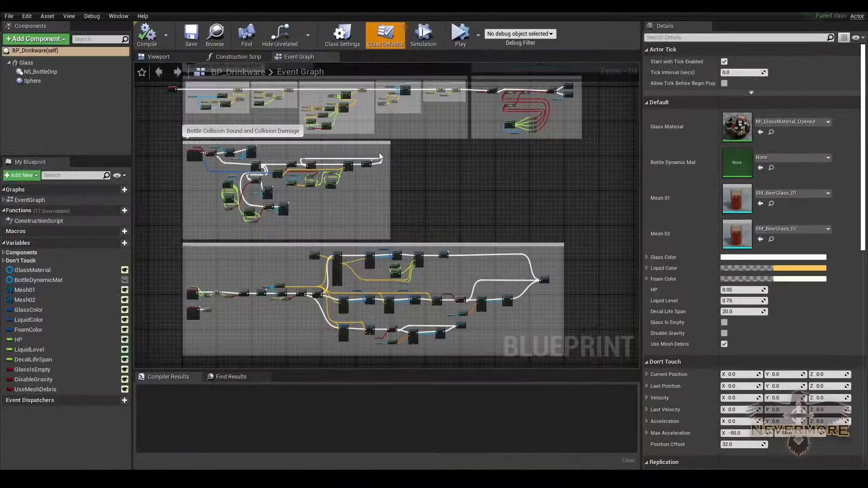
Step: Examine the Tipping Bottle section of BP_Drinkware, with its rotation comparisons, NAND and OR logic and Branch nodes
right_click_drag(473, 148, 382, 283)
scroll(399, 239, "up", 7)
right_click_drag(406, 229, 438, 324)
scroll(446, 258, "down", 1)
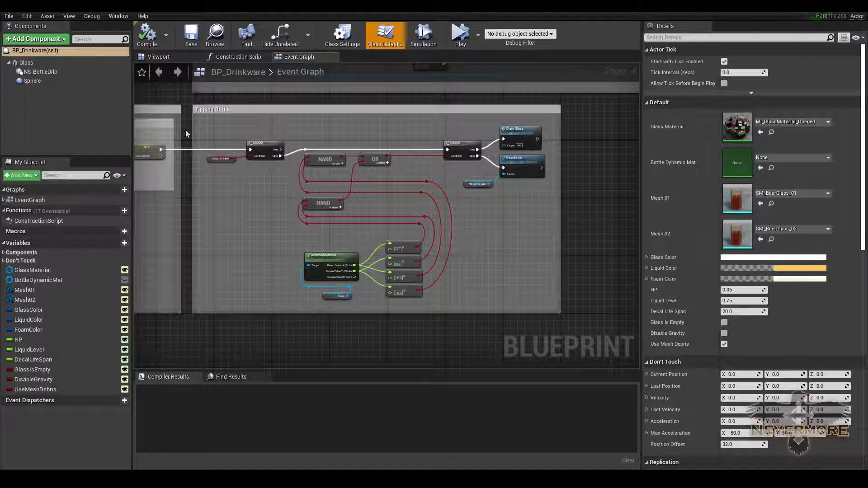
Step: Examine the roll and pitch comparisons against 35 and -35 degrees that feed the NAND nodes in the Tipping Bottle section
scroll(451, 265, "up", 4)
scroll(451, 265, "down", 2)
right_click_drag(427, 244, 446, 235)
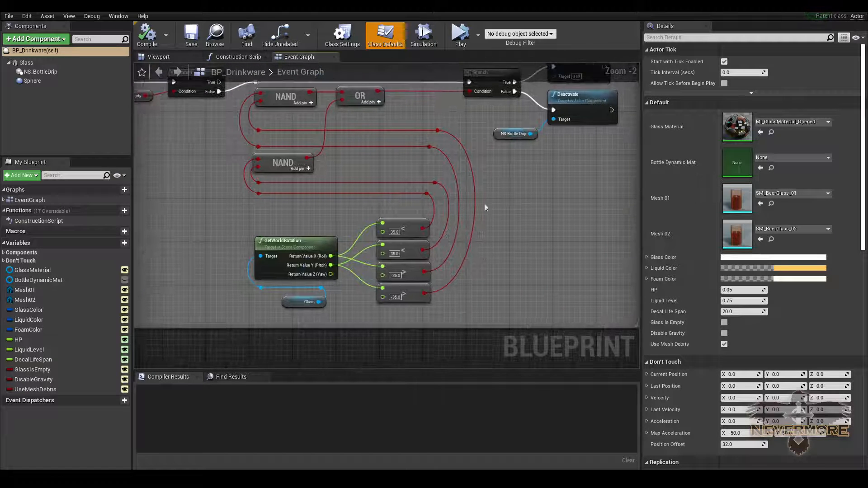
right_click_drag(465, 207, 428, 211)
scroll(370, 264, "up", 2)
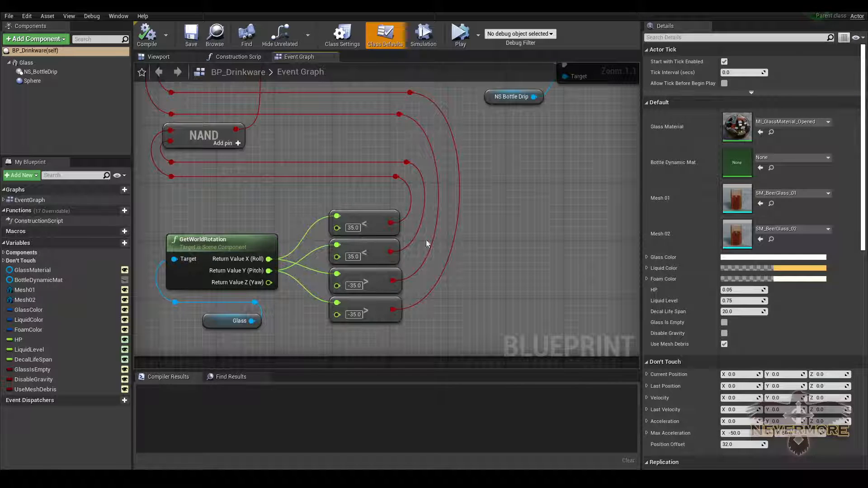
scroll(481, 224, "down", 8)
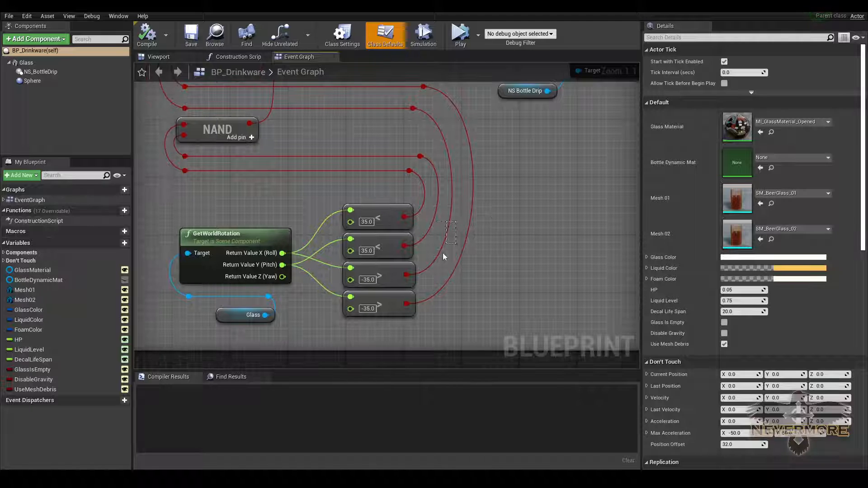
scroll(470, 276, "up", 4)
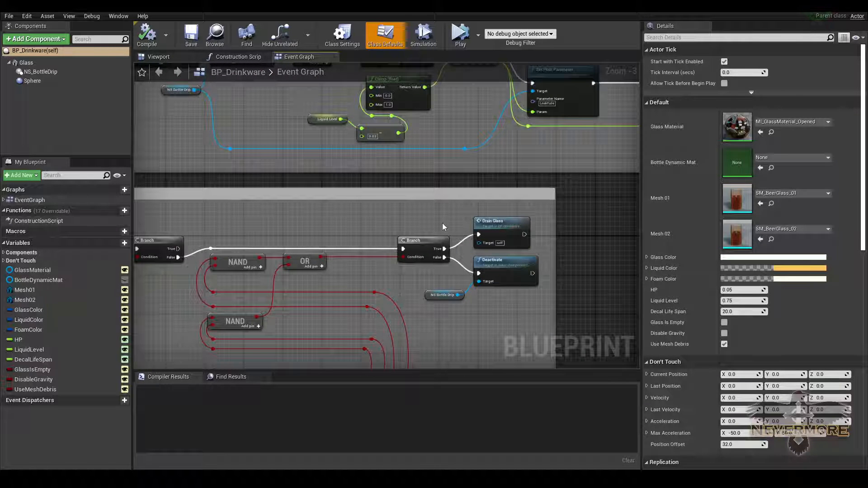
Step: Look over the whole Draining Liquid section of BP_Drinkware, from the Drain Glass event to the end of both branches
right_click_drag(345, 198, 394, 217)
scroll(394, 217, "down", 2)
scroll(352, 198, "up", 2)
scroll(353, 202, "down", 2)
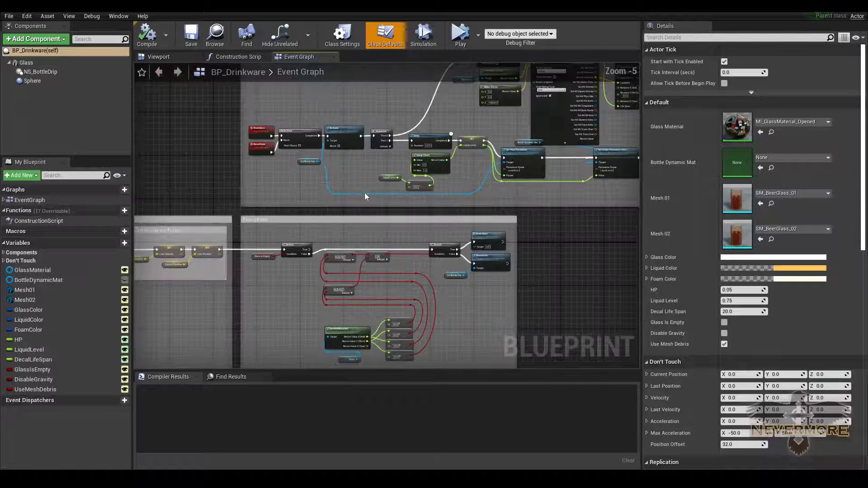
scroll(441, 194, "down", 1)
scroll(281, 188, "up", 3)
right_click_drag(426, 140, 387, 245)
right_click_drag(260, 179, 316, 166)
scroll(444, 202, "down", 1)
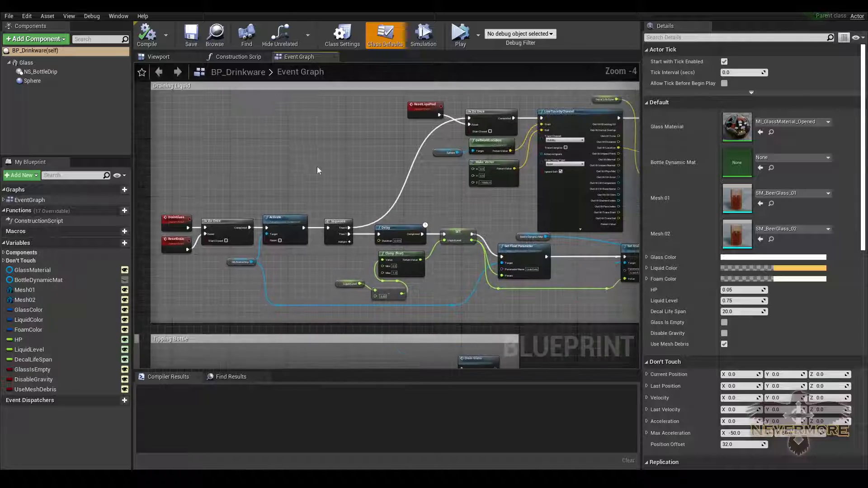
scroll(244, 144, "up", 1)
right_click_drag(244, 143, 337, 176)
right_click_drag(448, 210, 227, 150)
scroll(226, 150, "down", 3)
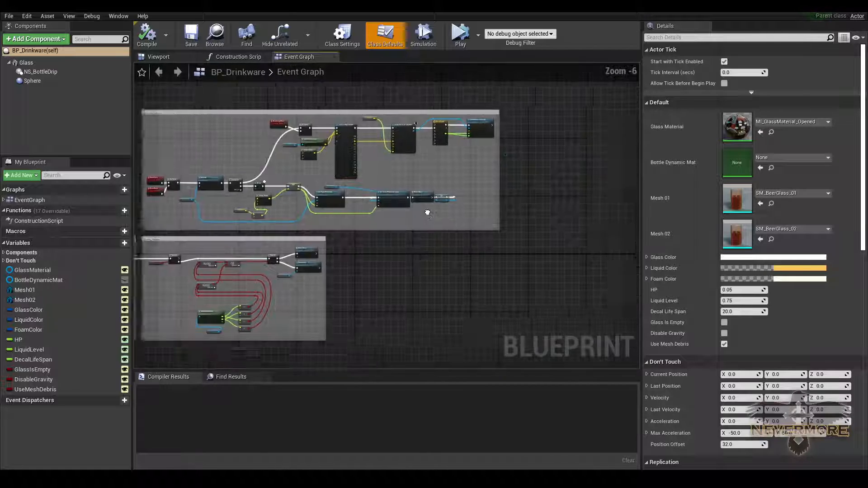
Step: Examine the start of the draining chain, with its Do Once, Activate, Sequence, Delay and Clamp nodes
scroll(465, 232, "up", 2)
right_click_drag(273, 202, 516, 240)
scroll(329, 190, "down", 1)
right_click_drag(329, 190, 465, 210)
right_click_drag(558, 199, 420, 190)
right_click_drag(477, 172, 477, 208)
right_click_drag(270, 202, 310, 214)
scroll(268, 208, "up", 2)
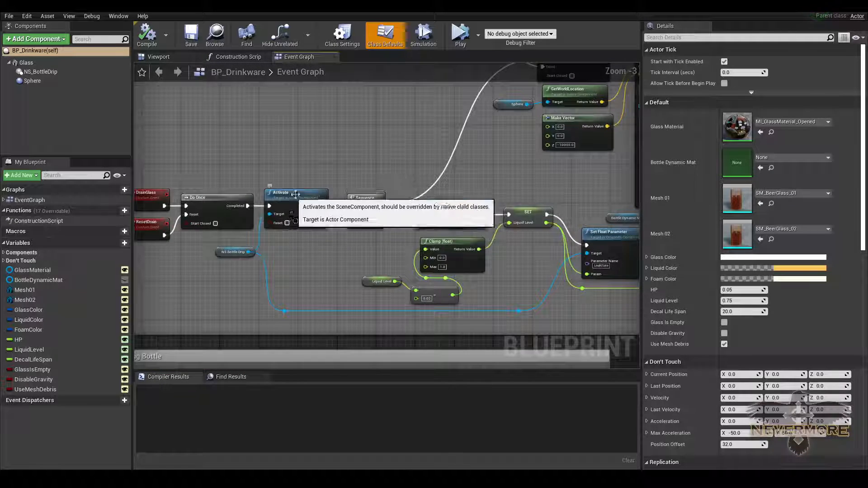
scroll(402, 172, "down", 1)
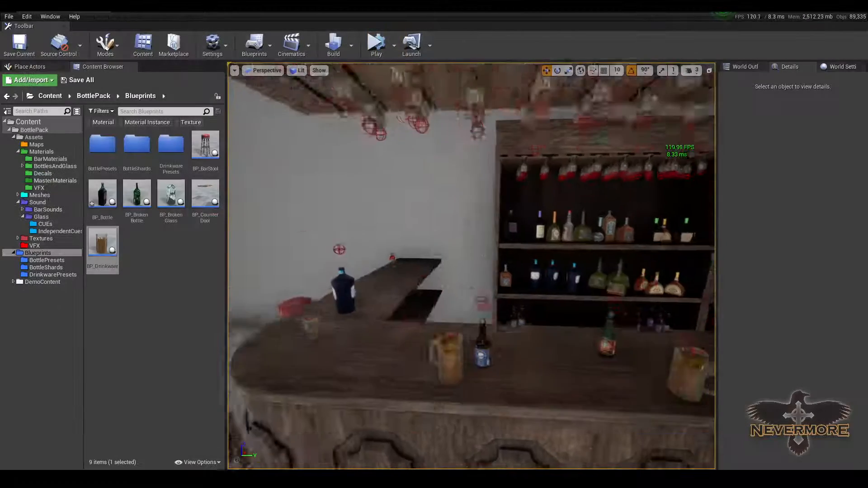
Step: Switch to the level editor and select the three wine glasses hanging from the rack above the counter's corner
right_click_drag(416, 228, 426, 216)
left_click(415, 172)
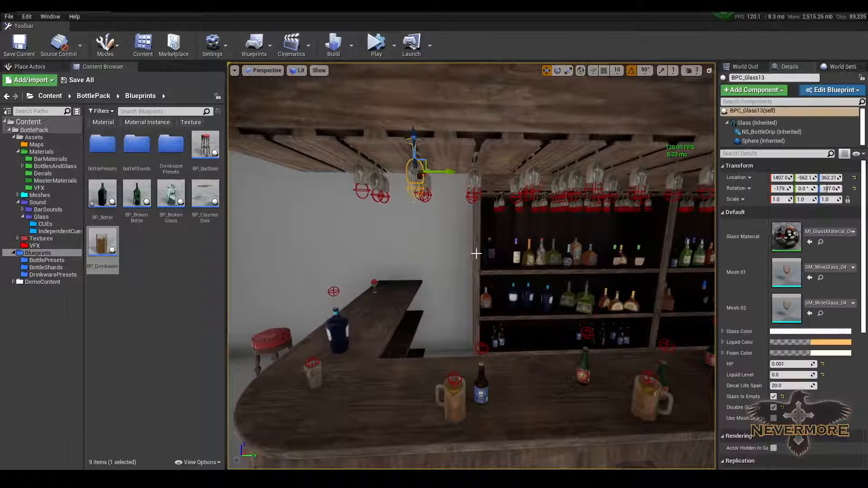
right_click_drag(477, 254, 500, 292)
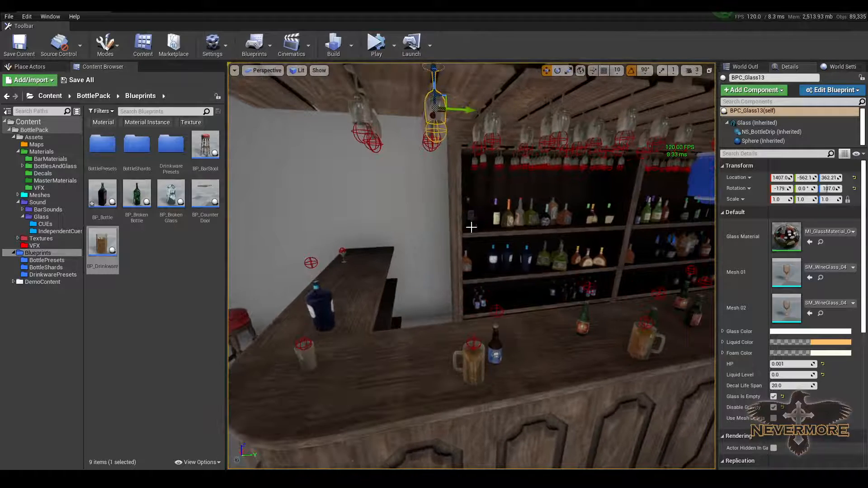
left_click(359, 119)
right_click_drag(416, 200, 376, 200)
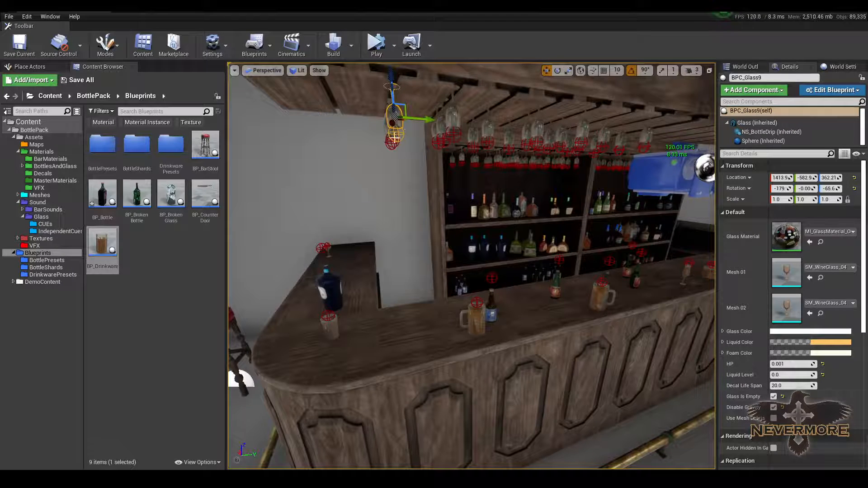
right_click_drag(394, 138, 470, 149)
left_click(354, 185, "ctrl")
left_click(312, 180, "ctrl")
right_click_drag(449, 192, 371, 176)
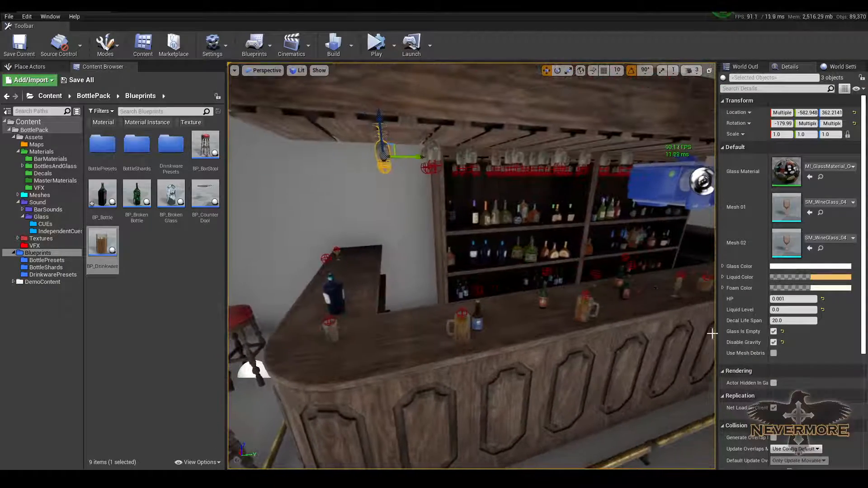
Step: Reopen the BP_Drinkware event graph and review how the Draining Liquid and Tipping Bottle sections connect
double_click(101, 244)
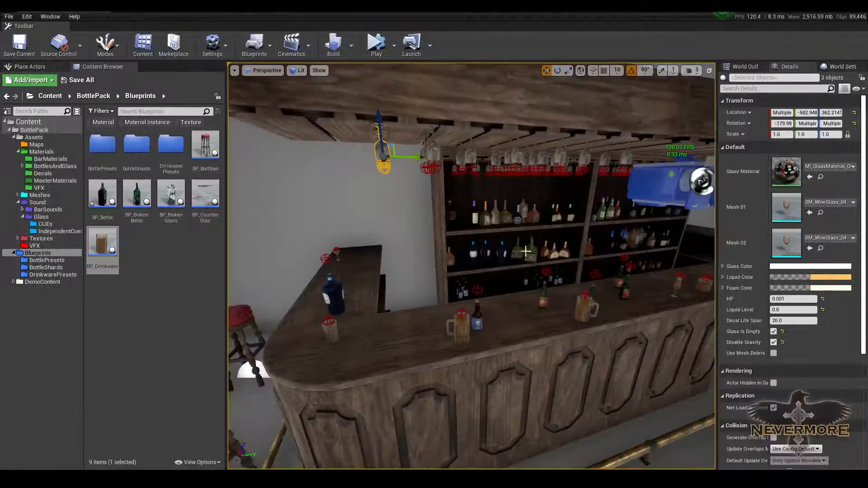
right_click_drag(525, 251, 412, 460)
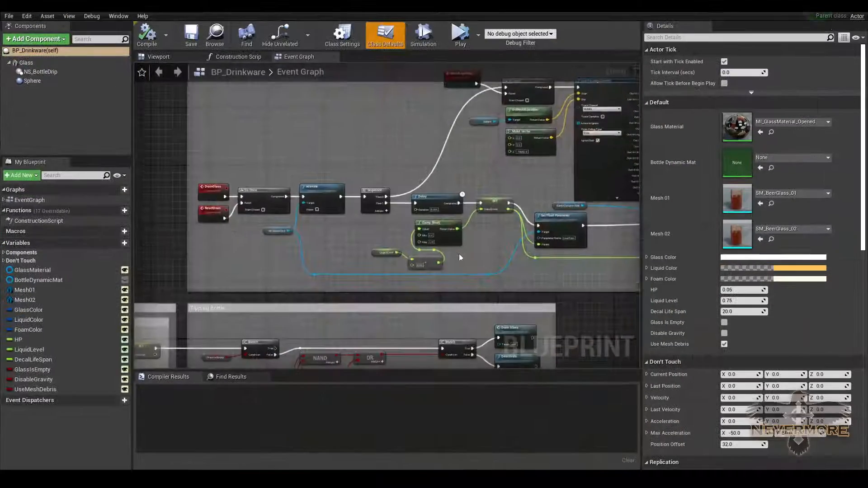
scroll(459, 254, "down", 4)
scroll(461, 257, "up", 4)
scroll(466, 271, "down", 4)
scroll(466, 270, "up", 7)
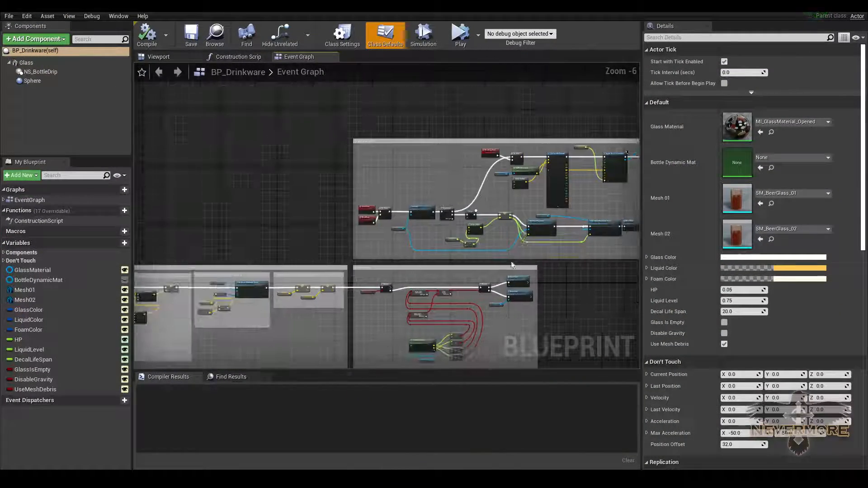
scroll(392, 268, "down", 5)
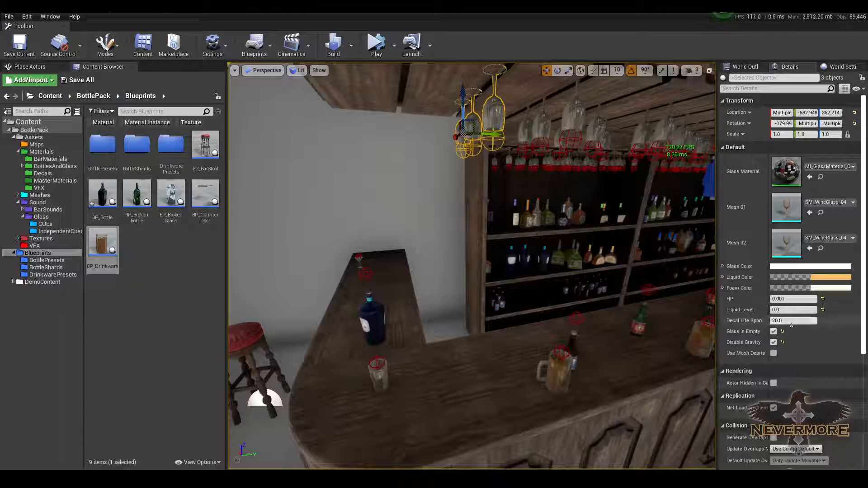
Step: Return to the level and briefly simulate it with Glass Is Empty enabled on the three selected hanging glasses
right_click_drag(275, 399, 253, 407)
left_click_drag(492, 316, 484, 357)
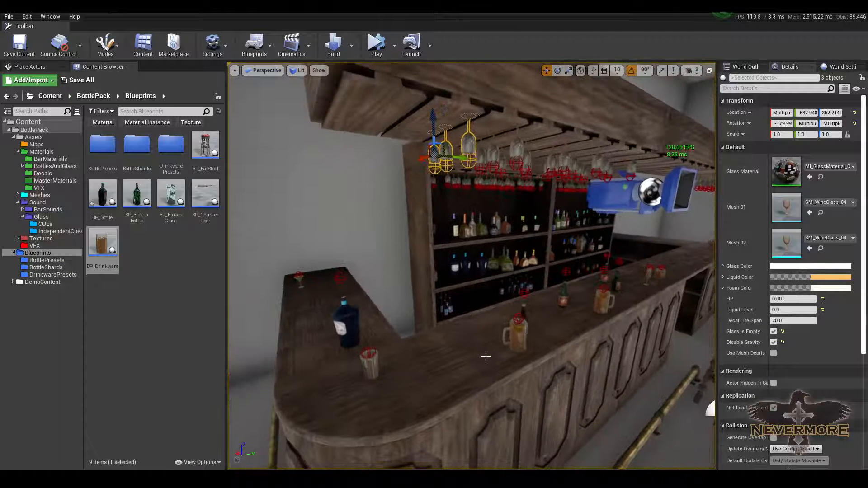
key("alt+s")
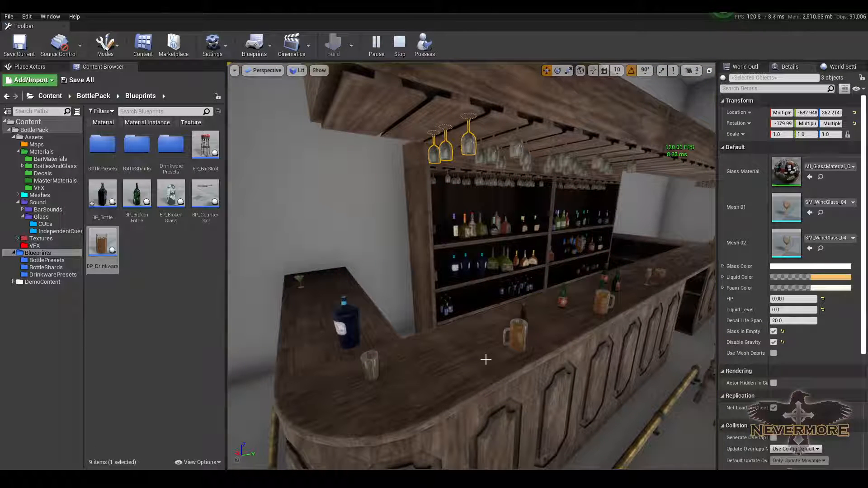
key("Escape")
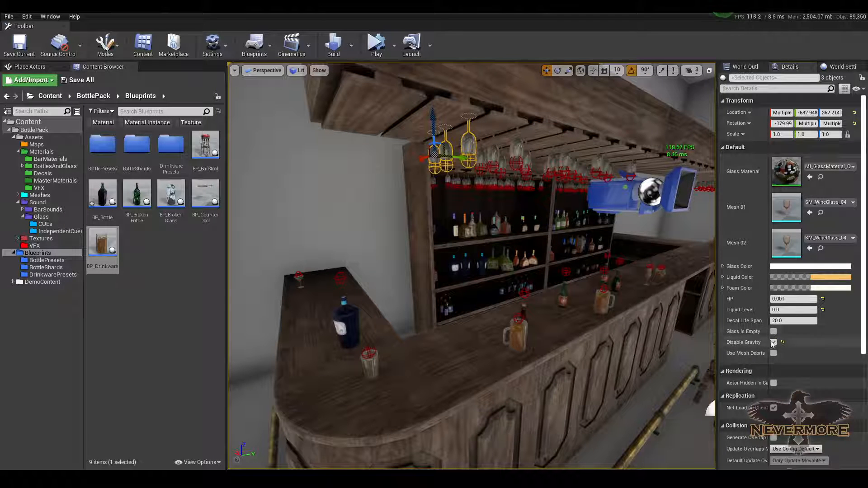
Step: Simulate the three hanging glasses with Glass Is Empty turned off, stop, and turn the option back on
key("alt+p")
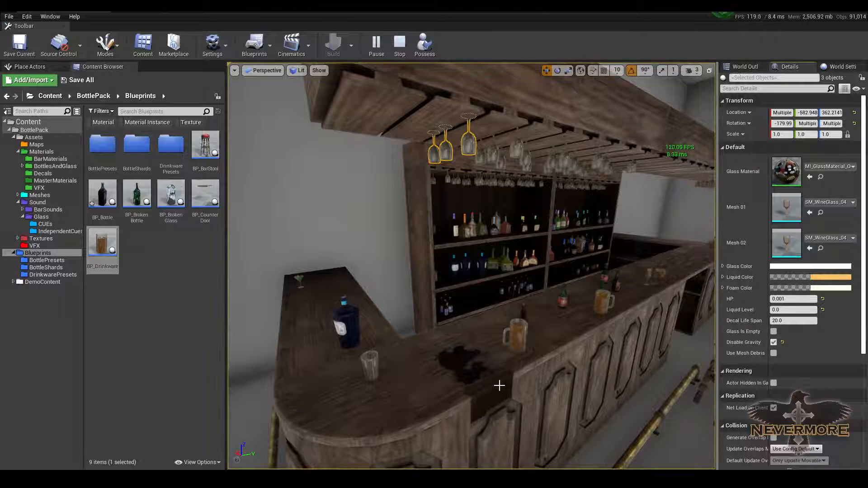
key("Escape")
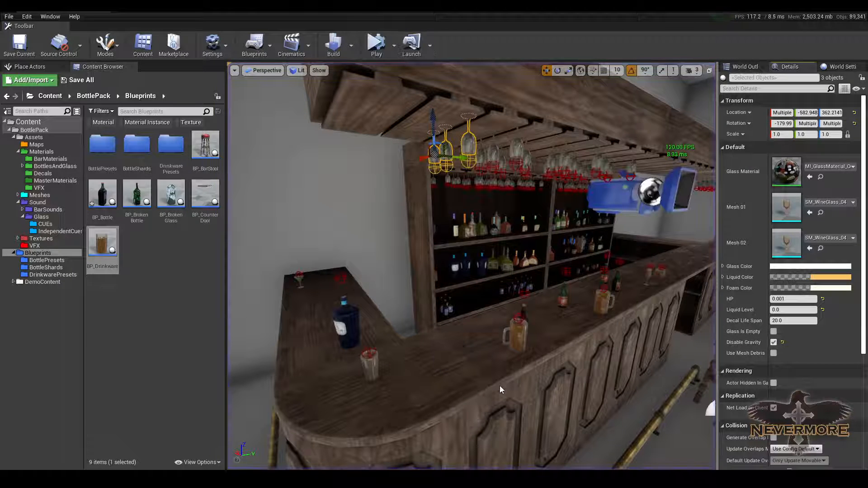
left_click(773, 332)
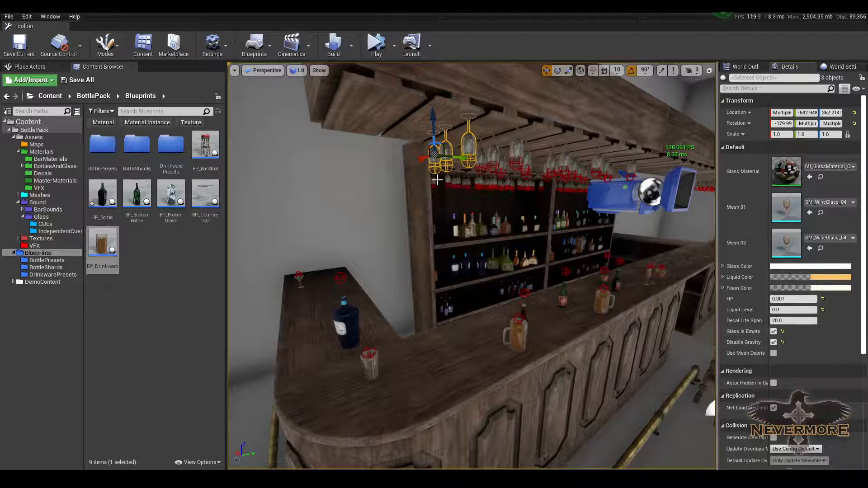
Step: Turn off Disable Gravity on the three hanging glasses, simulate their fall, stop, and turn the option back on
right_click_drag(437, 180, 521, 163)
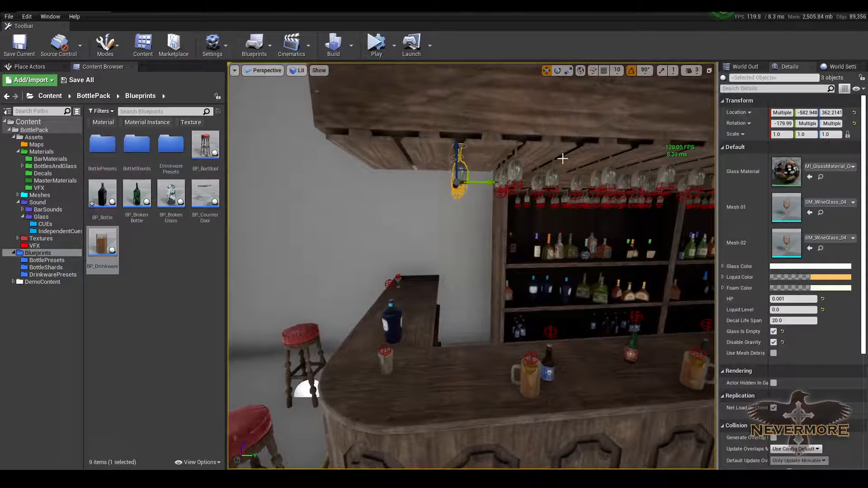
right_click_drag(620, 202, 480, 205)
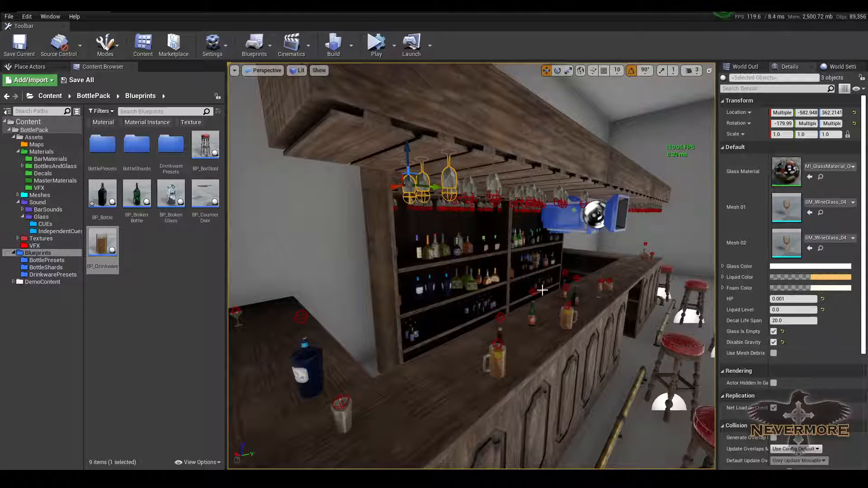
right_click_drag(463, 335, 544, 341)
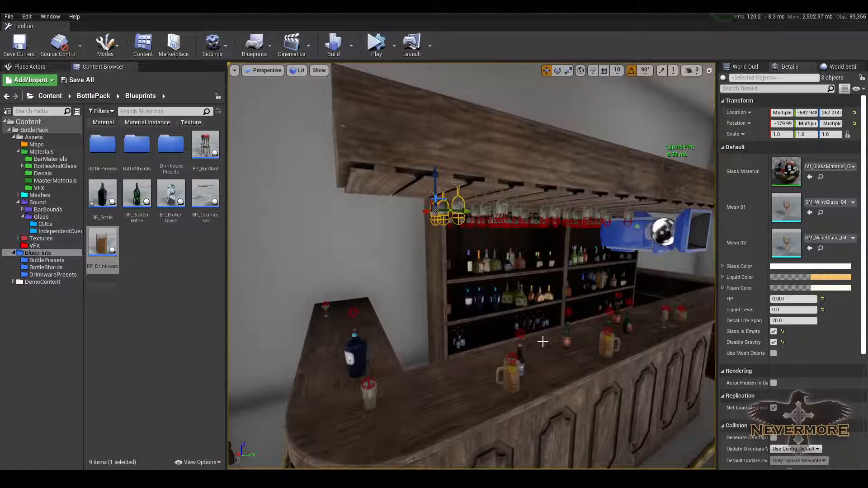
left_click(773, 342)
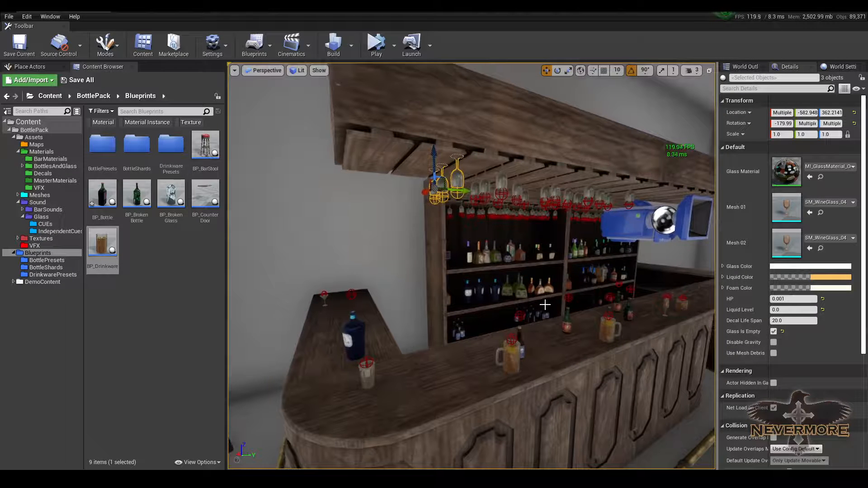
key("alt+s")
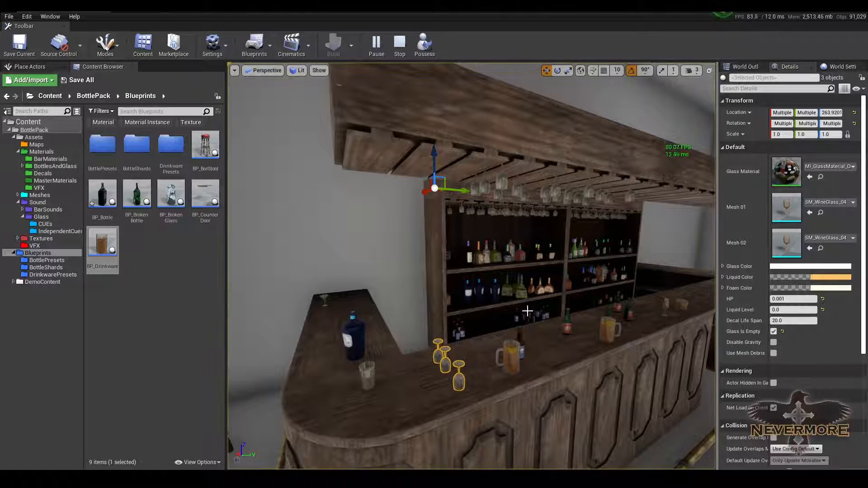
key("Escape")
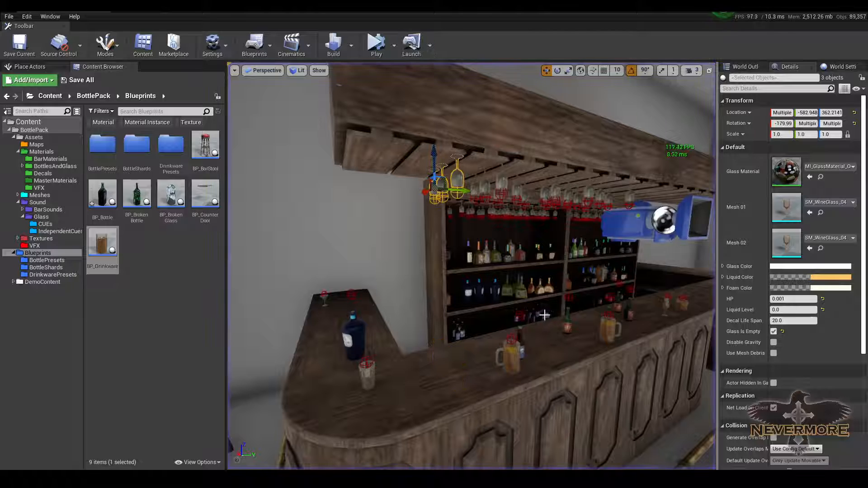
left_click(773, 343)
Step: Play the level in a new editor window, shoot at the hanging glasses above the bar, and exit the play session
scroll(583, 305, "down", 3)
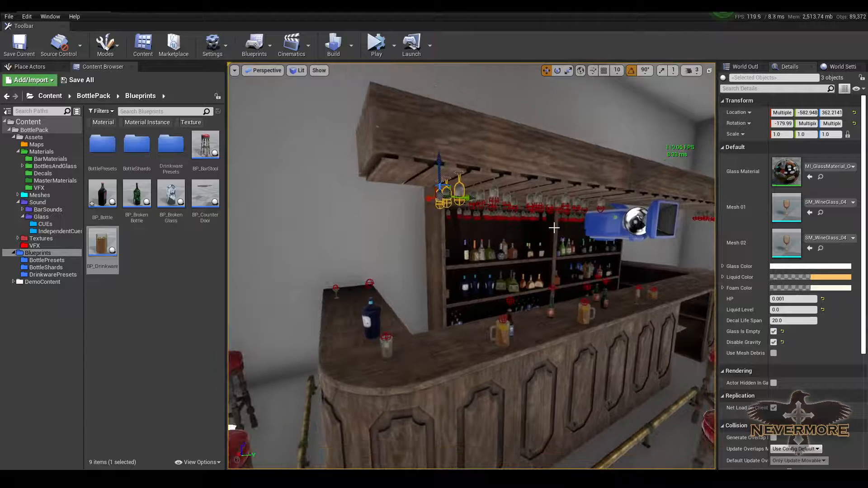
left_click(394, 45)
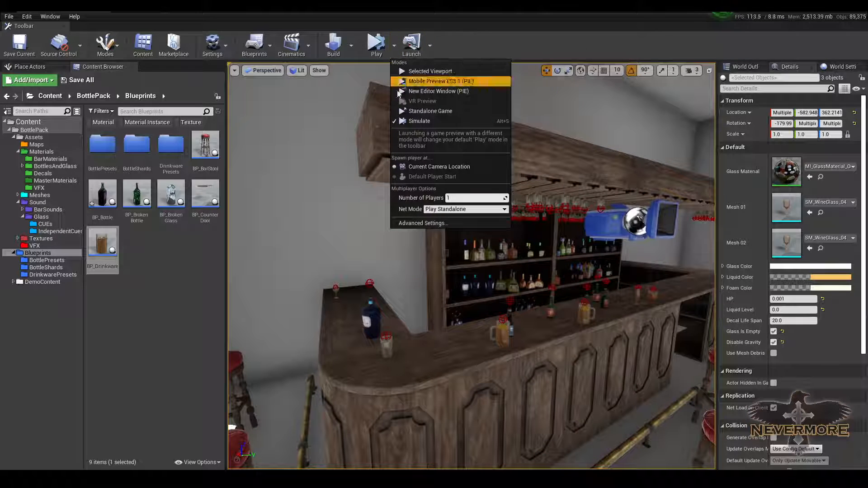
left_click(446, 91)
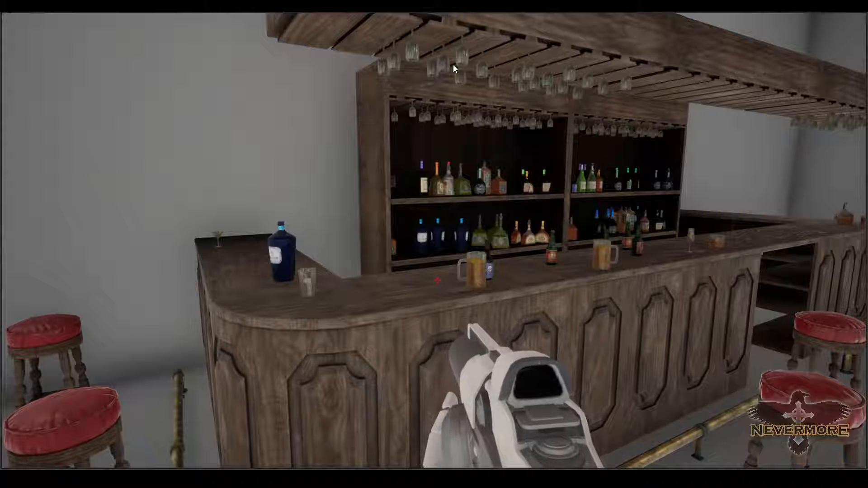
left_click(383, 172)
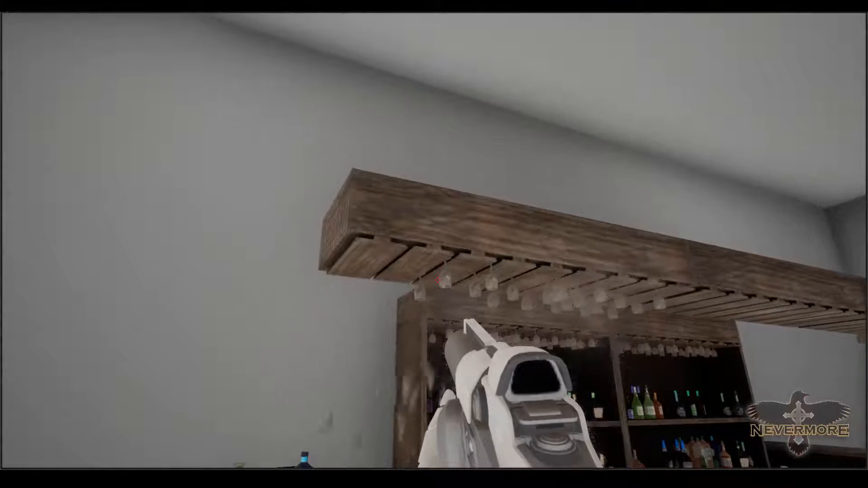
left_click(438, 280)
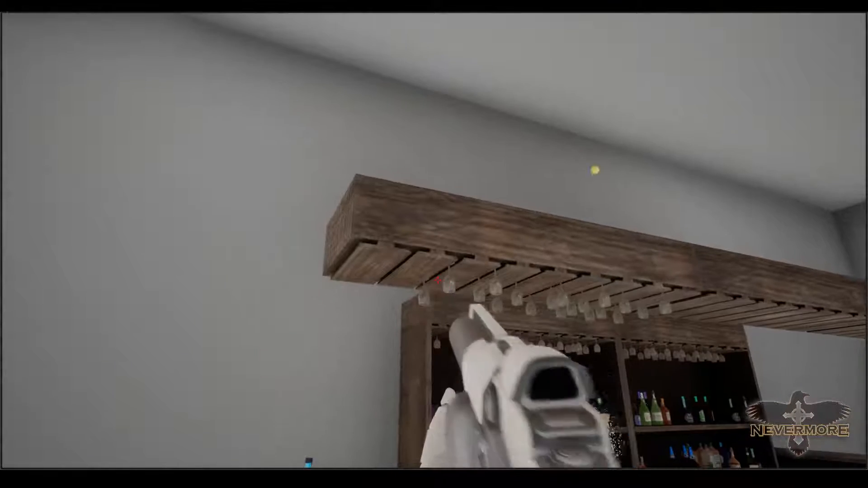
left_click(438, 280)
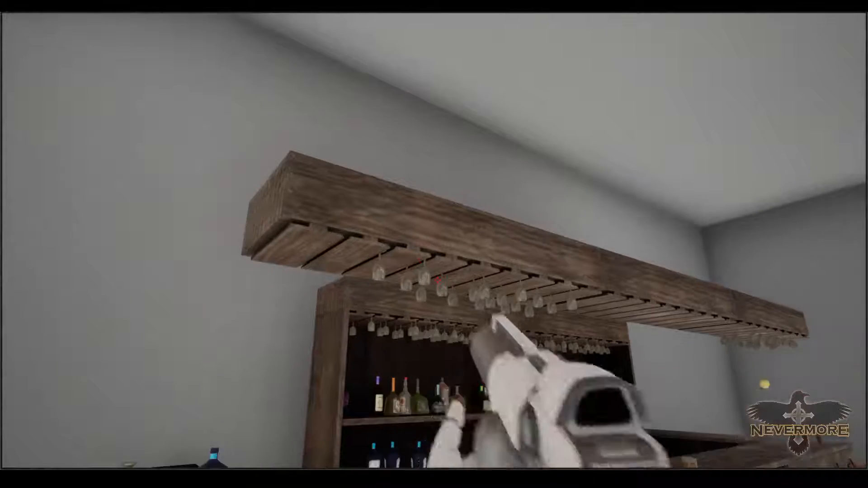
left_click(437, 281)
key("s")
key("s")
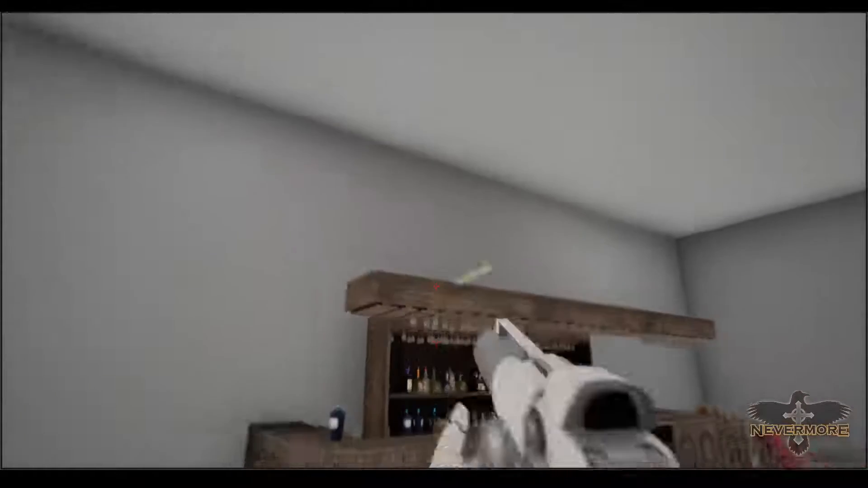
left_click(437, 281)
left_click(437, 281)
key("s")
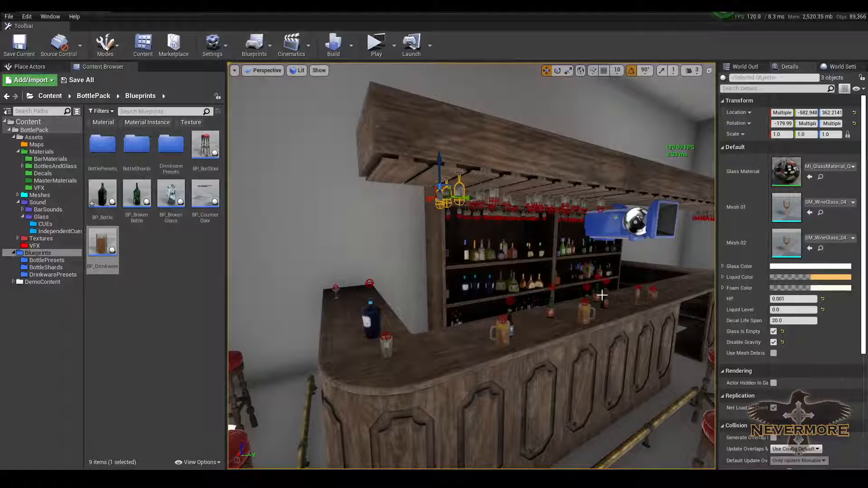
Step: Turn on Use Mesh Debris for the three selected hanging glasses, play-test breaking the glasses, and turn the option back off
right_click_drag(442, 221, 440, 218)
key("w")
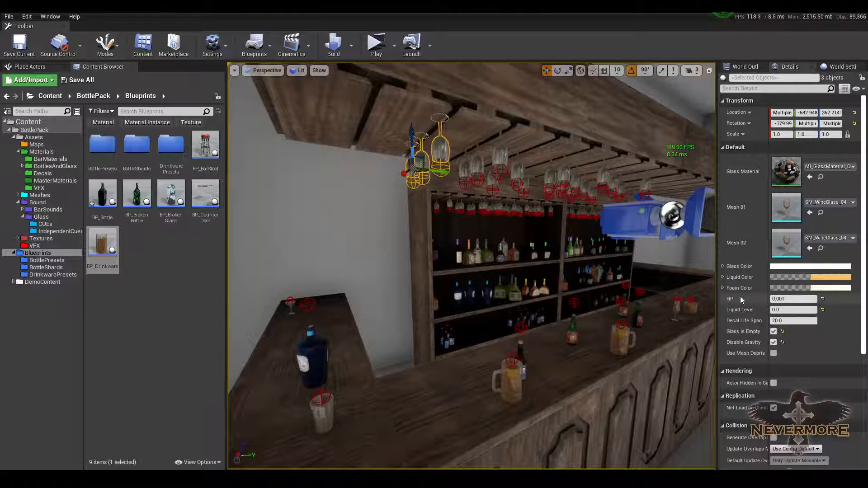
right_click_drag(460, 222, 535, 220)
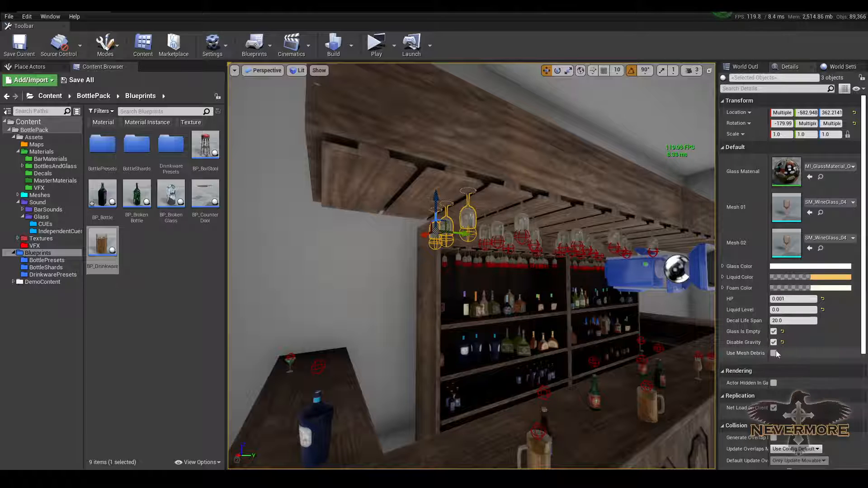
right_click_drag(503, 272, 490, 241)
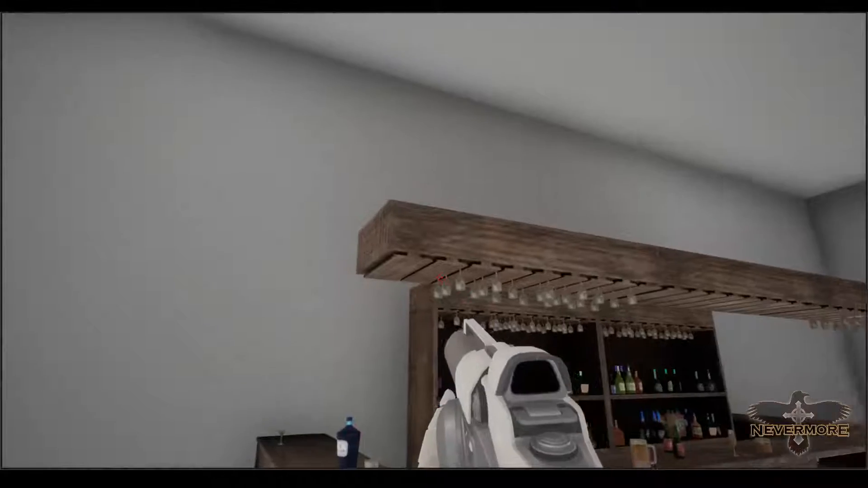
key("s")
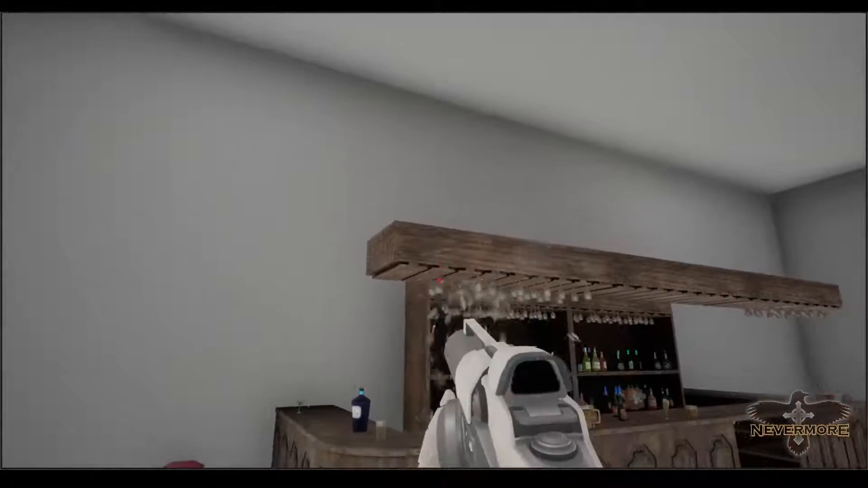
key("w")
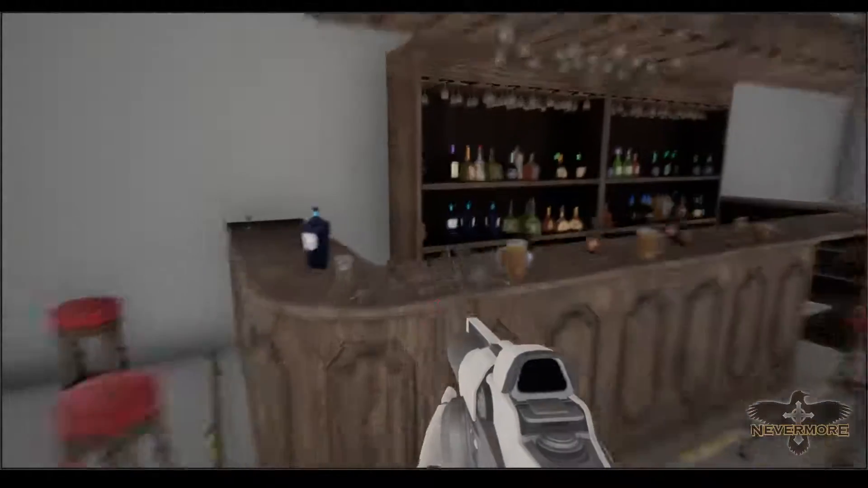
key("s")
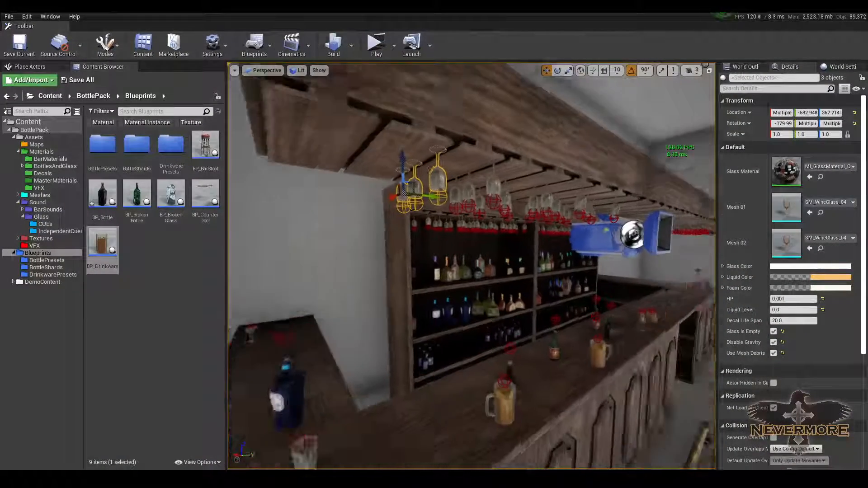
right_click_drag(653, 325, 683, 325)
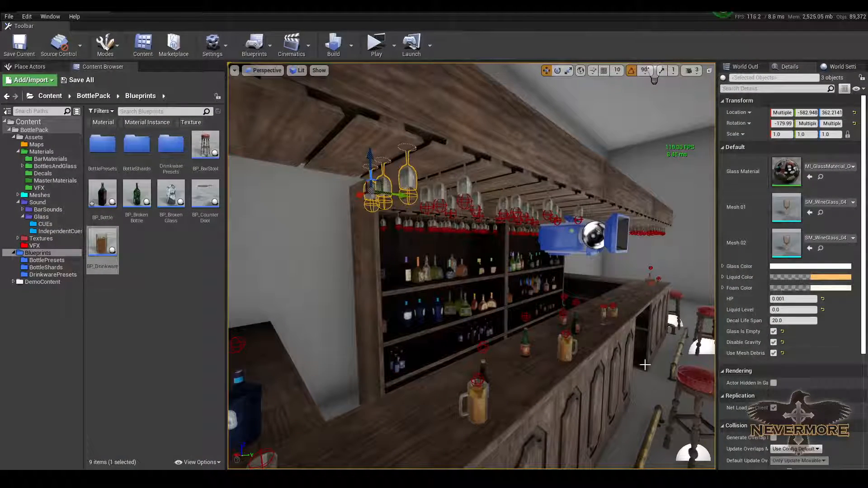
left_click(774, 353)
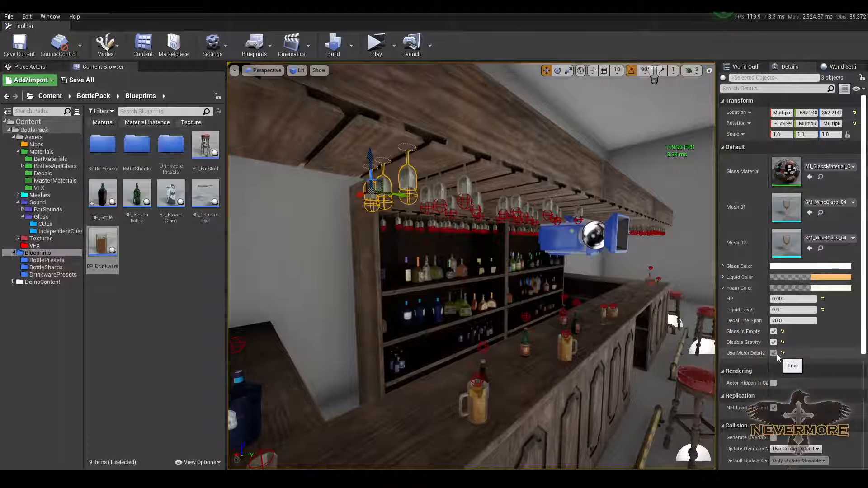
left_click(772, 354)
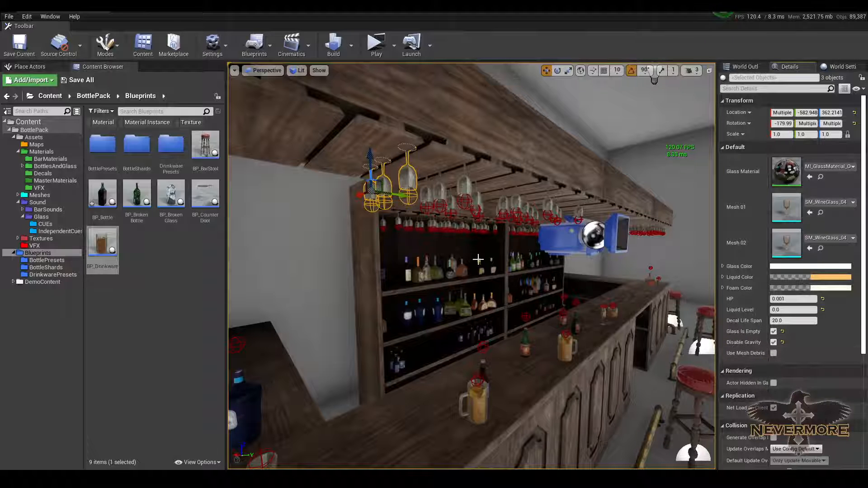
right_click_drag(478, 260, 425, 259)
right_click_drag(435, 163, 493, 158)
right_click_drag(480, 211, 367, 229)
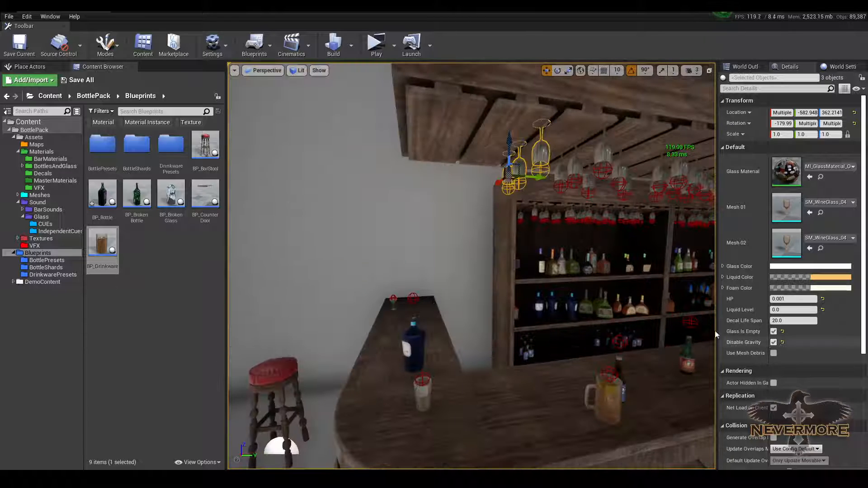
right_click_drag(515, 294, 641, 294)
right_click_drag(487, 317, 370, 316)
right_click_drag(500, 338, 495, 338)
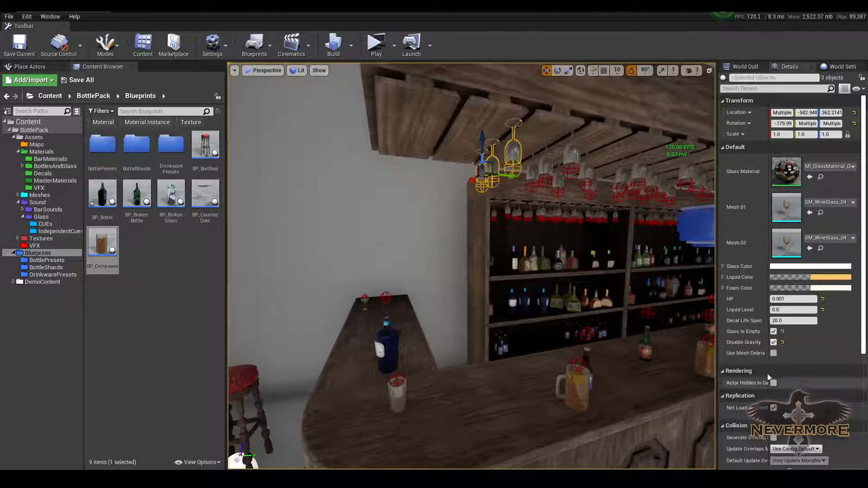
right_click_drag(546, 375, 667, 357)
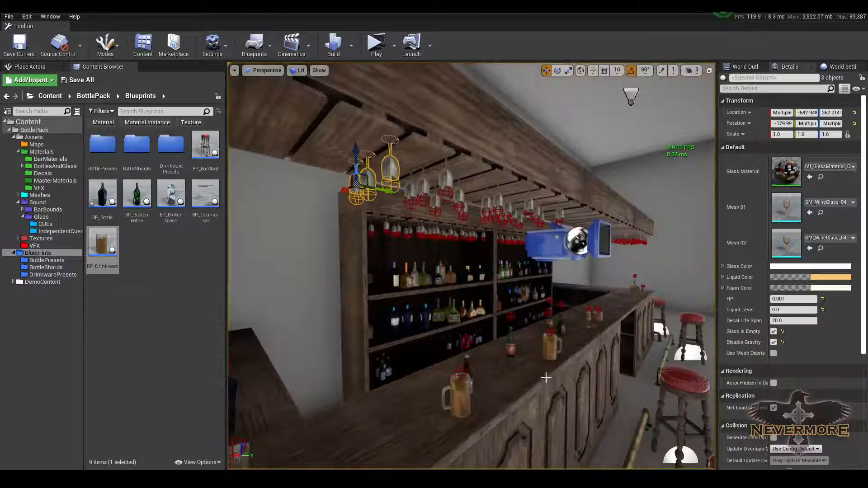
right_click_drag(453, 340, 406, 331)
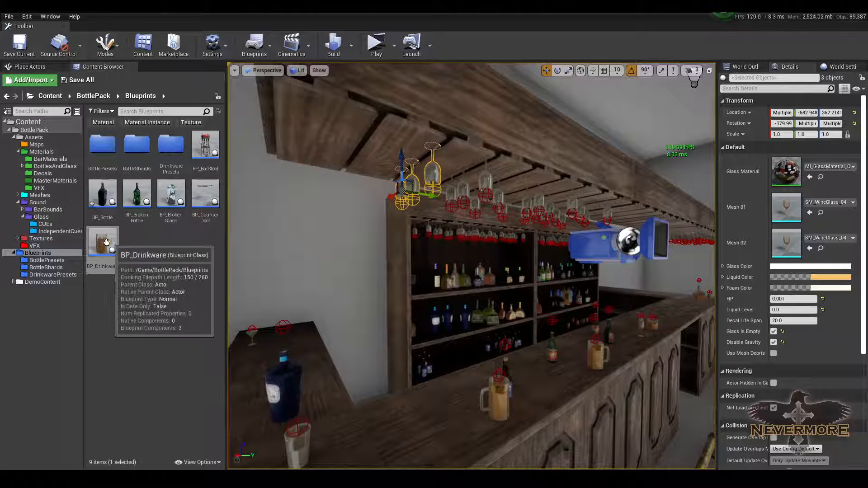
right_click_drag(404, 236, 487, 236)
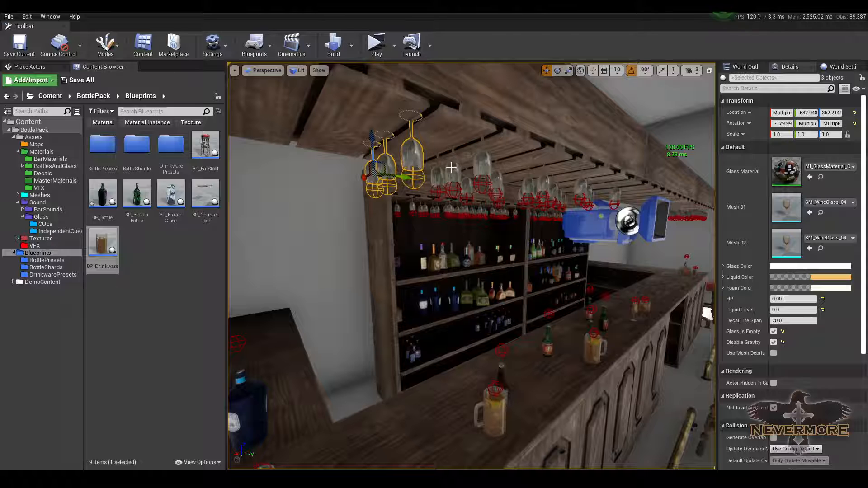
Step: Select a different set of three hanging wine glasses above the bar and clear the selection
left_click(436, 175)
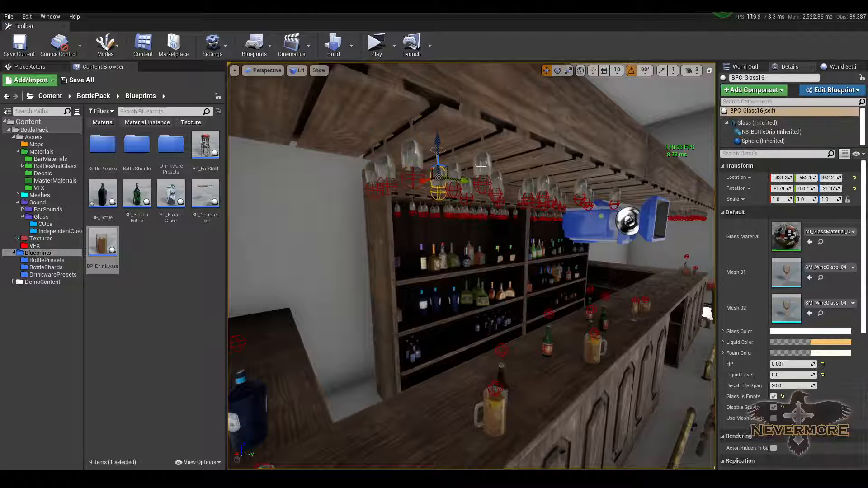
key("ctrl+z")
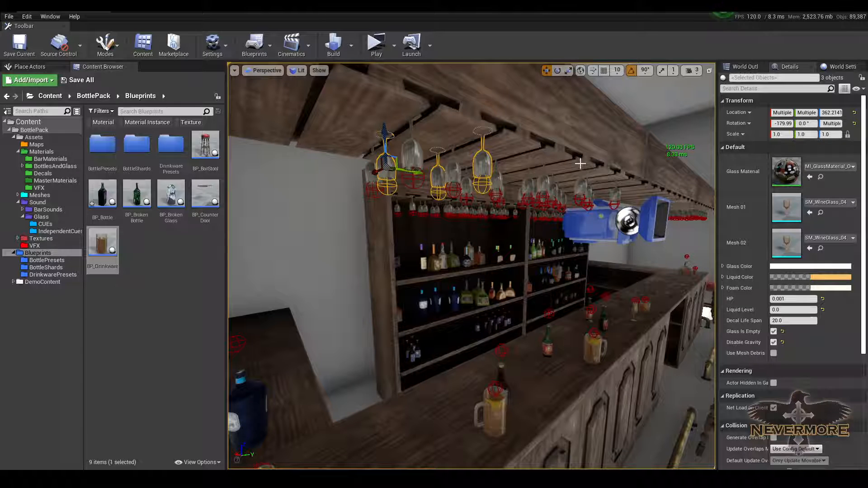
right_click_drag(566, 242, 550, 242)
key("Escape")
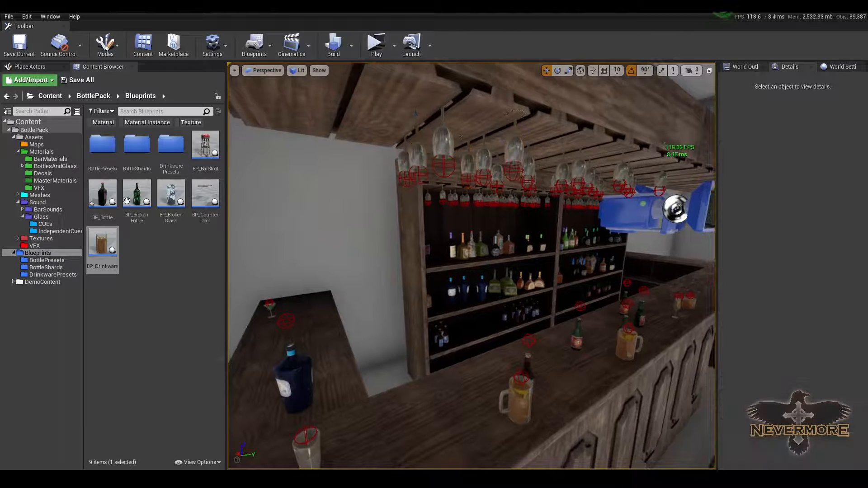
Step: Open the BPC_Glass08 preset from the DrinkwarePresets folder to review its class defaults, and return to the Blueprints folder
left_click(52, 275)
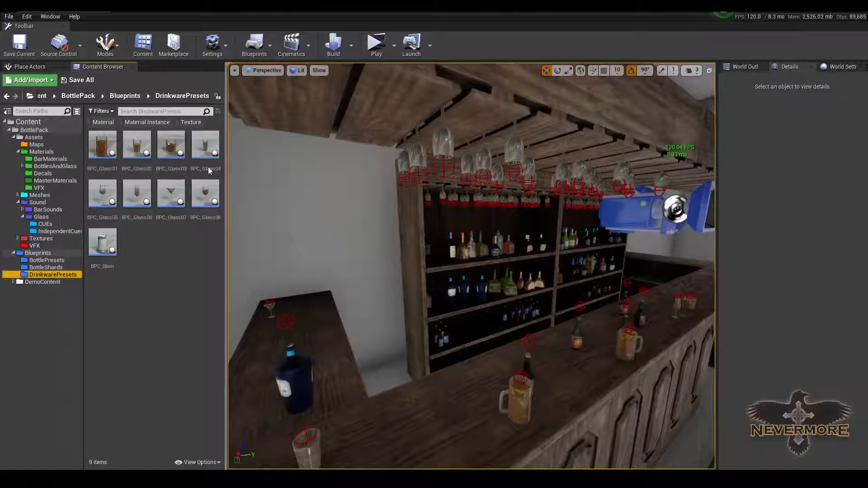
double_click(205, 196)
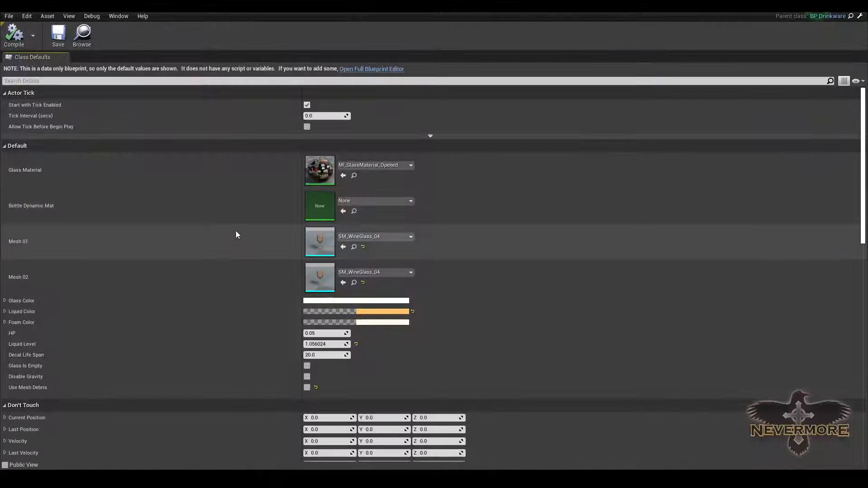
left_click(369, 69)
left_click(44, 51)
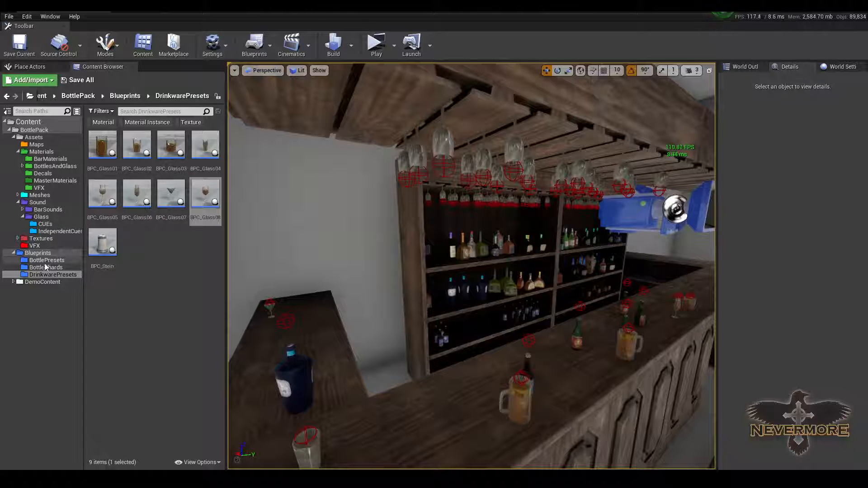
left_click(38, 253)
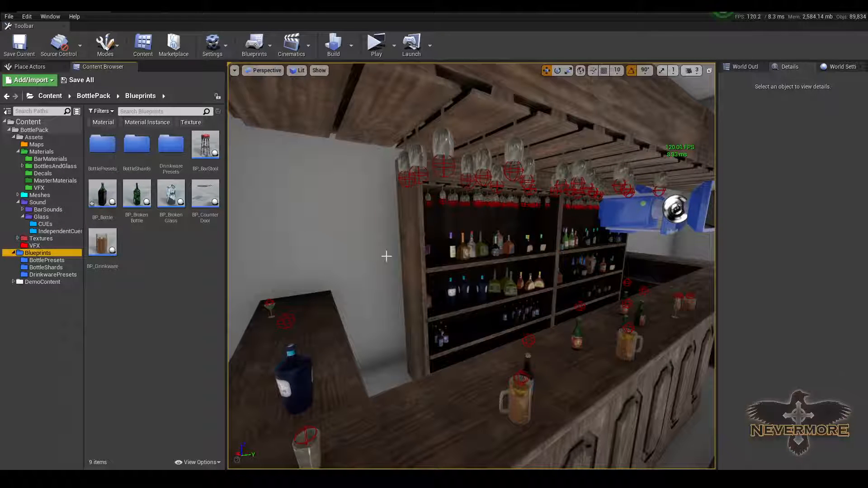
Step: Select the single wine glass hanging nearest the end of the bar rack and inspect it from different angles
right_click_drag(498, 274, 577, 274)
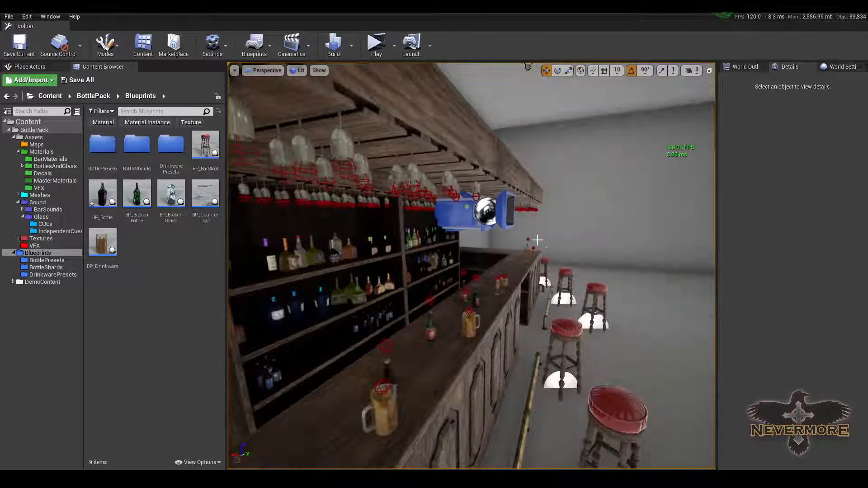
right_click_drag(537, 240, 410, 179)
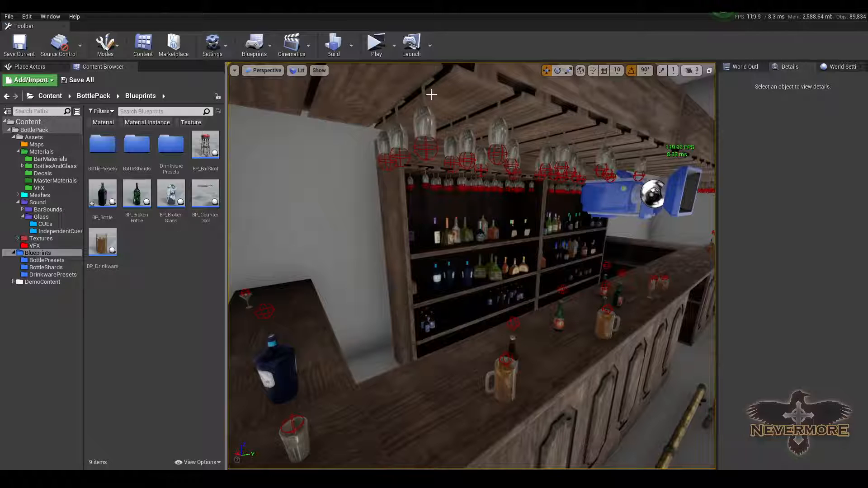
left_click(424, 121)
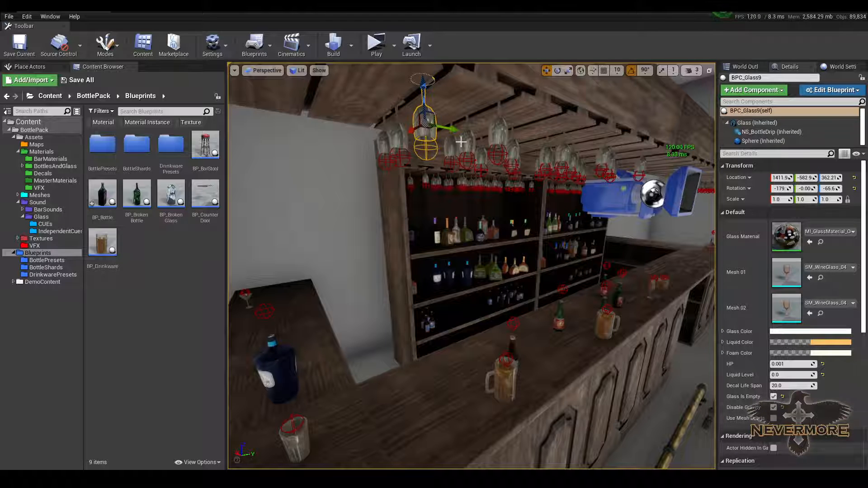
right_click_drag(448, 235, 391, 267)
right_click_drag(544, 246, 601, 245)
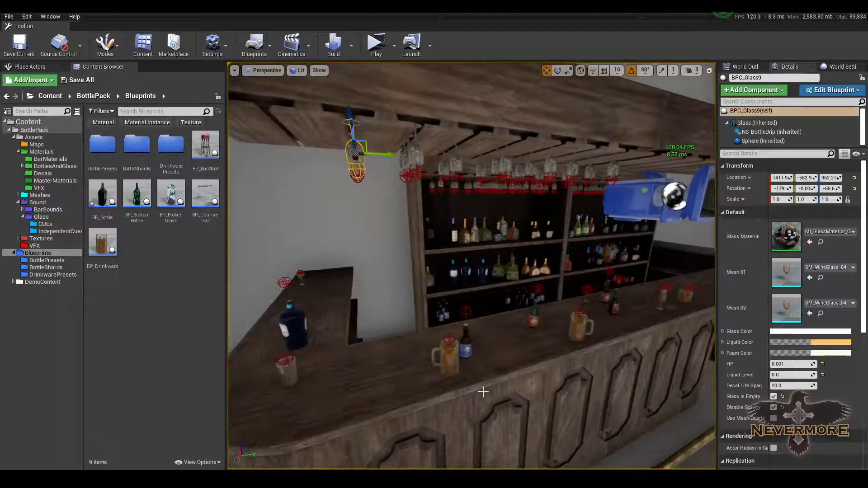
Step: Switch to the BP_Drinkware event graph and survey the layout of its commented sections
mouse_move(461, 479)
left_click(508, 441)
scroll(357, 224, "down", 10)
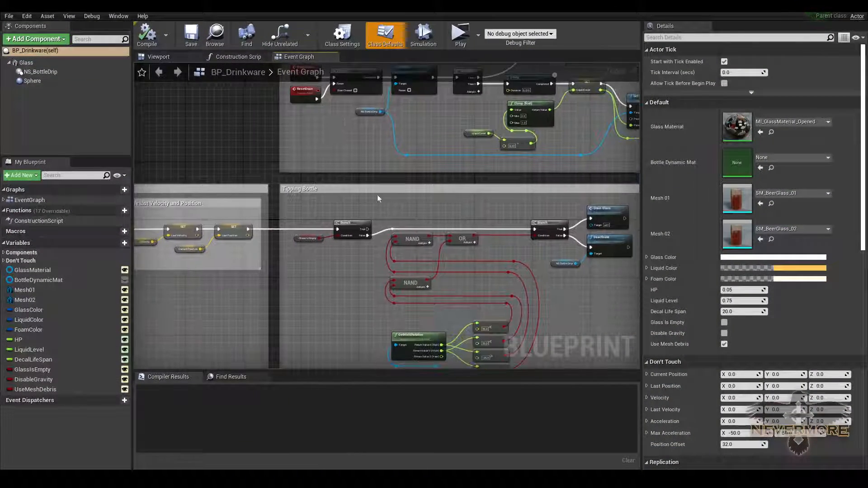
right_click_drag(467, 214, 523, 204)
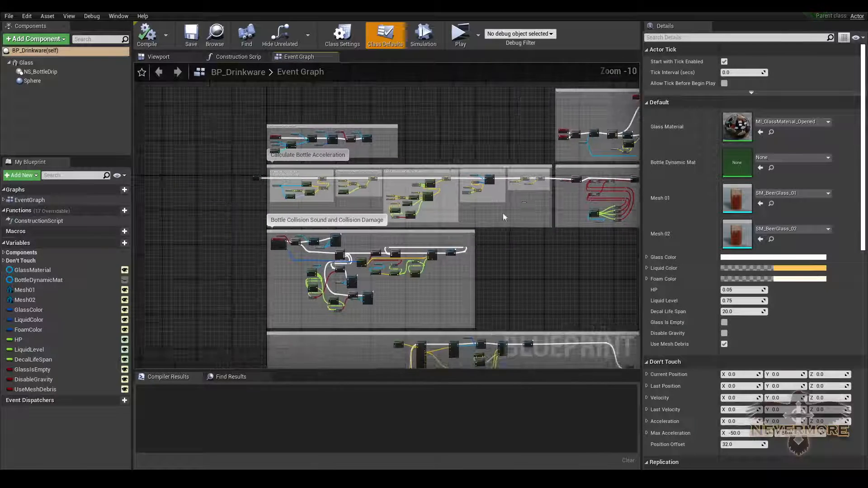
Step: Survey the lowest commented section of the BP_Drinkware event graph, following its branches from the events to the final node
scroll(504, 218, "up", 1)
right_click_drag(495, 230, 508, 113)
right_click_drag(496, 200, 452, 98)
scroll(287, 139, "up", 5)
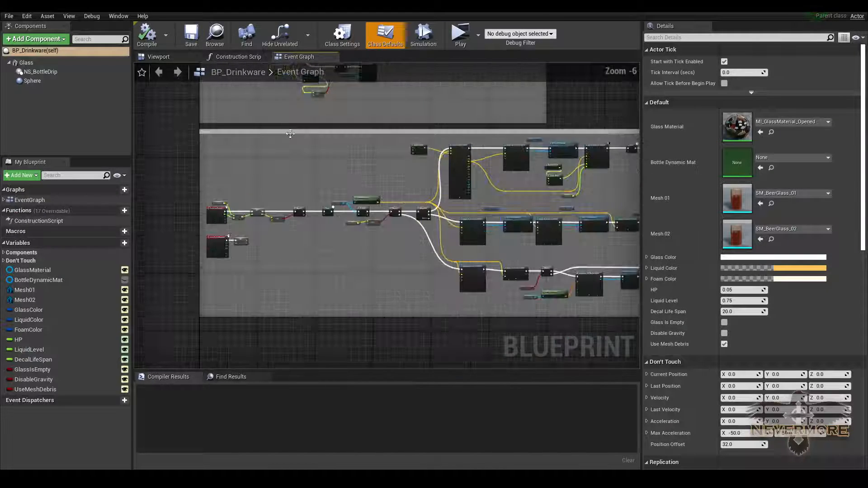
right_click_drag(287, 141, 379, 156)
scroll(372, 193, "up", 1)
scroll(465, 235, "down", 3)
right_click_drag(633, 312, 284, 221)
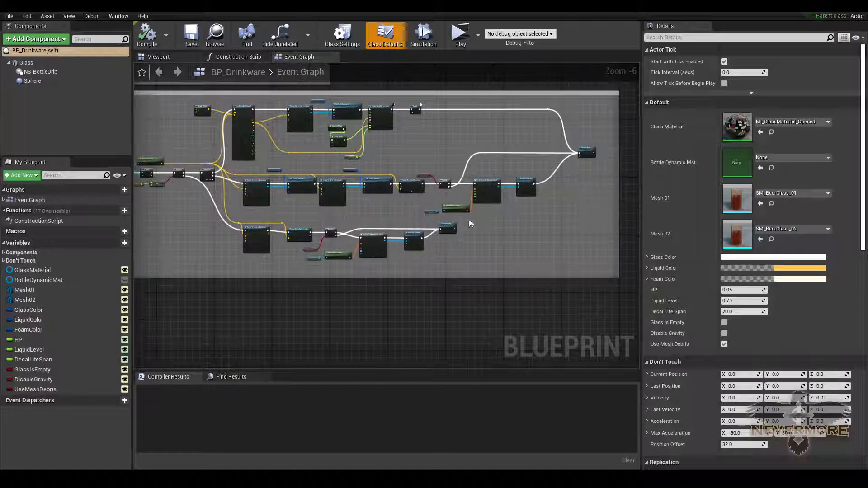
right_click_drag(520, 203, 463, 263)
right_click_drag(338, 219, 440, 224)
Step: Inspect the effect, decal, sound and broken-glass spawn nodes in the branches of that lowest section
scroll(434, 249, "up", 2)
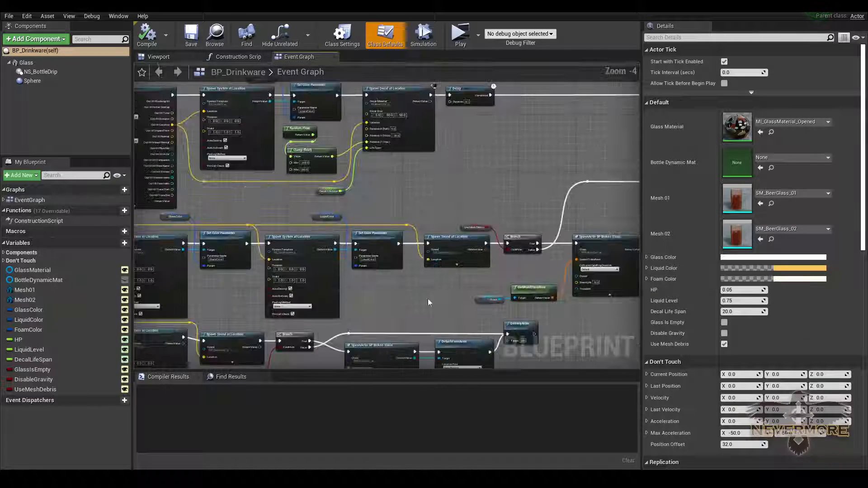
scroll(428, 302, "down", 1)
right_click_drag(409, 301, 429, 249)
scroll(424, 246, "up", 2)
right_click_drag(503, 211, 475, 217)
scroll(423, 252, "up", 3)
scroll(376, 281, "down", 2)
scroll(353, 269, "down", 1)
scroll(368, 262, "down", 2)
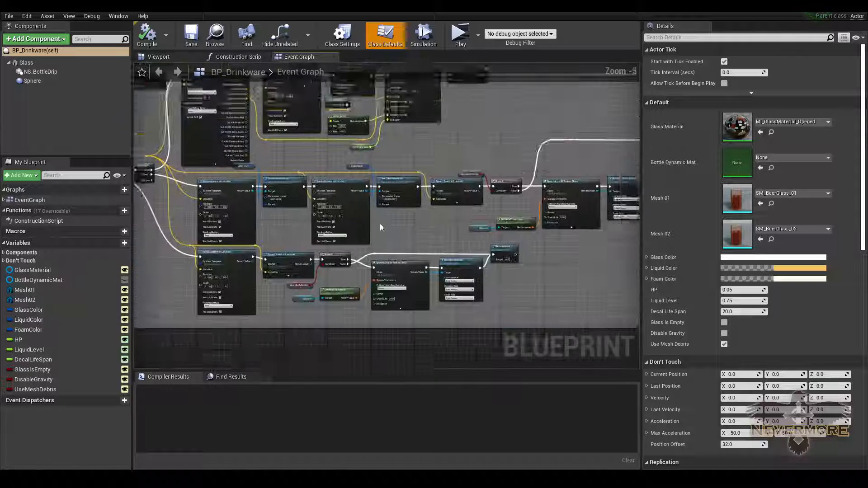
right_click_drag(379, 226, 493, 260)
scroll(401, 227, "up", 2)
scroll(484, 258, "down", 3)
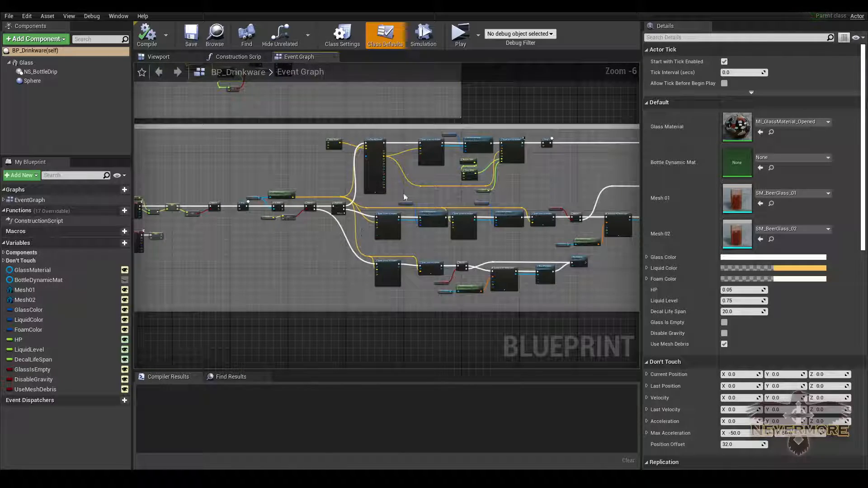
Step: Review the Bottle Collision Sound and Collision Damage section of the event graph
right_click_drag(266, 240, 422, 265)
scroll(312, 271, "up", 1)
right_click_drag(465, 190, 339, 329)
right_click_drag(506, 167, 406, 274)
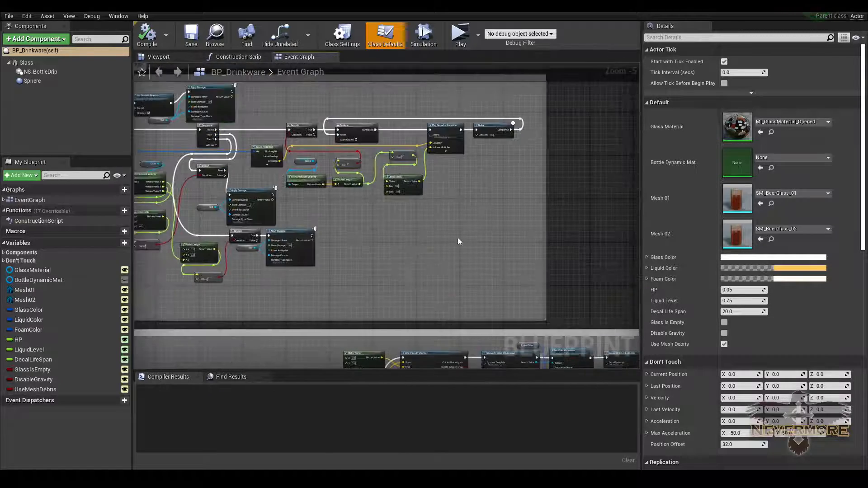
right_click_drag(476, 199, 500, 256)
scroll(409, 247, "down", 1)
scroll(571, 223, "down", 1)
Step: Examine the tilt check that compares the glass's world rotation and leads to the Drain Glass and Deactivate nodes
right_click_drag(571, 224, 386, 264)
right_click_drag(499, 192, 270, 239)
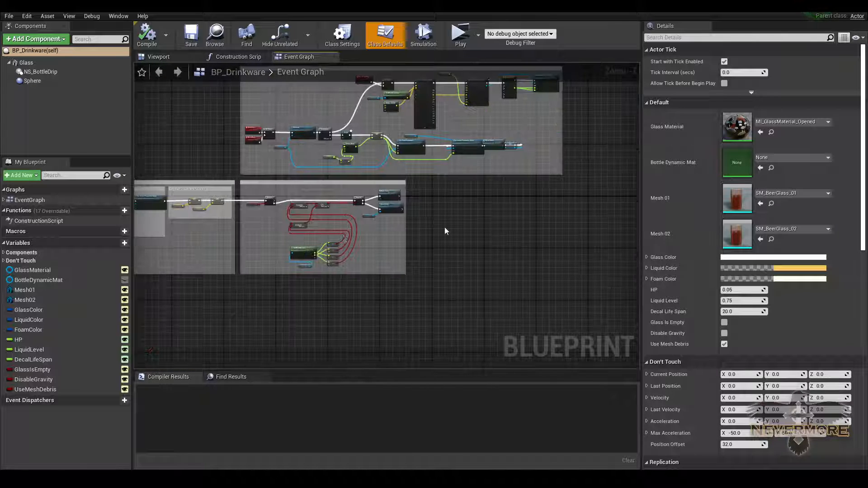
right_click_drag(408, 200, 486, 248)
scroll(390, 257, "up", 3)
scroll(395, 223, "up", 1)
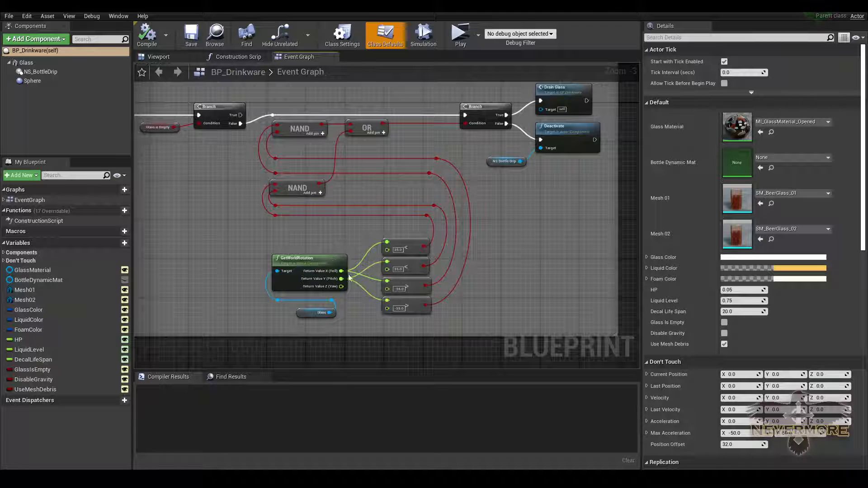
right_click_drag(323, 253, 378, 238)
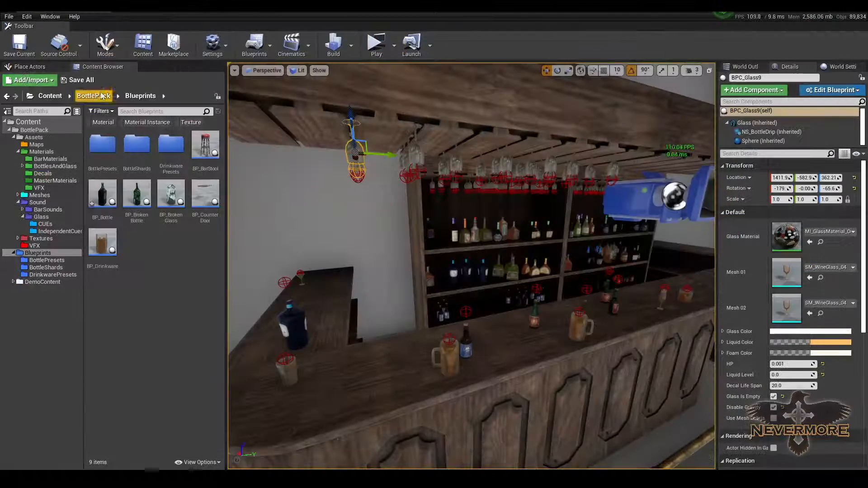
Step: Simulate the level to tip over the glass at the bar counter's rounded corner, and end the simulation
left_click_drag(262, 344, 280, 337)
right_click_drag(280, 338, 358, 326)
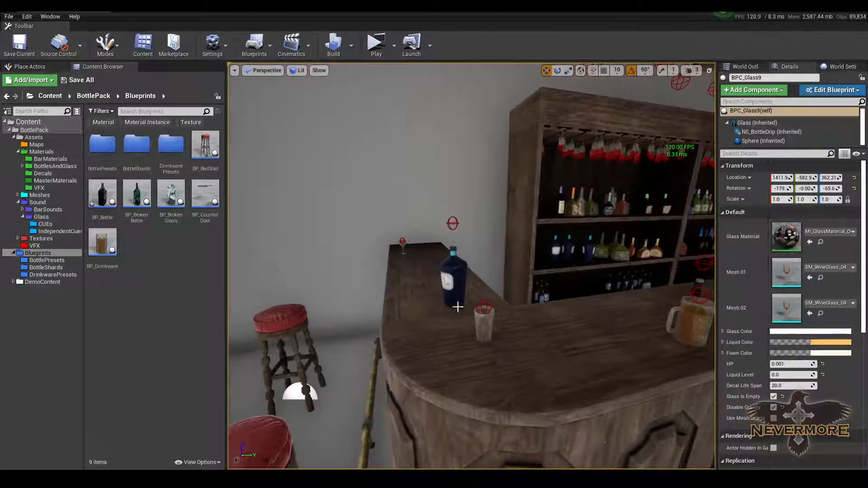
right_click_drag(497, 322, 502, 327)
key("alt+s")
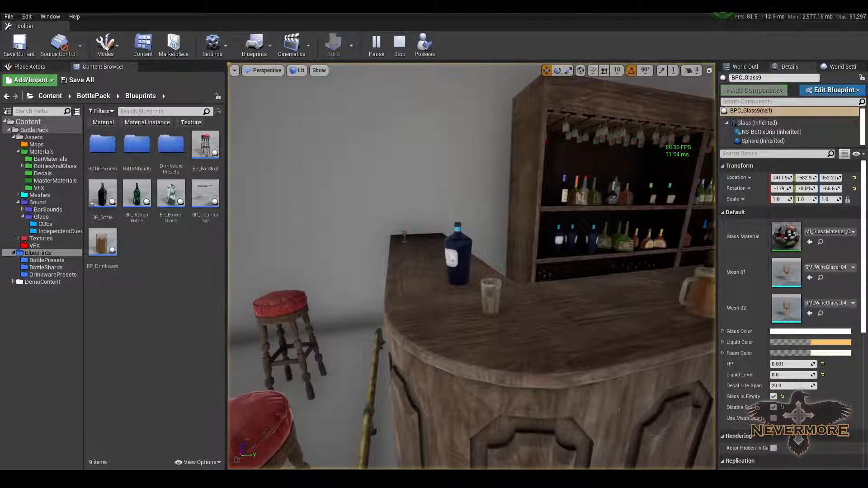
left_click(497, 297)
left_click_drag(522, 295, 555, 295)
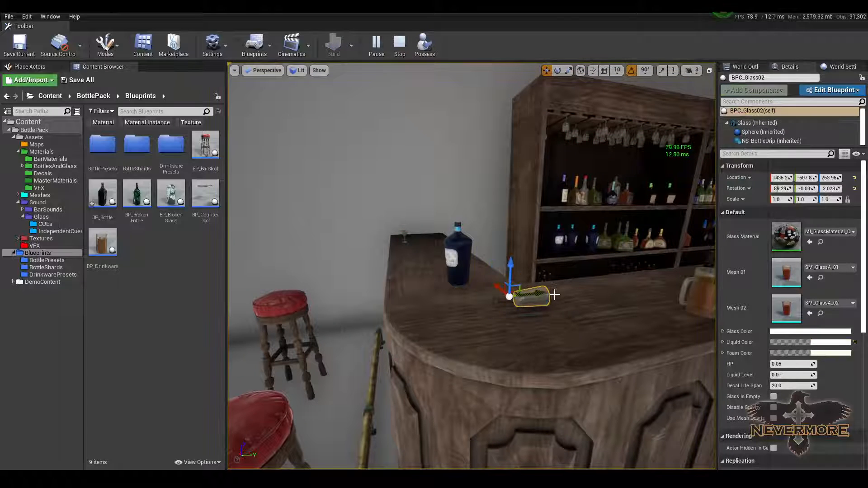
right_click_drag(568, 325, 627, 327)
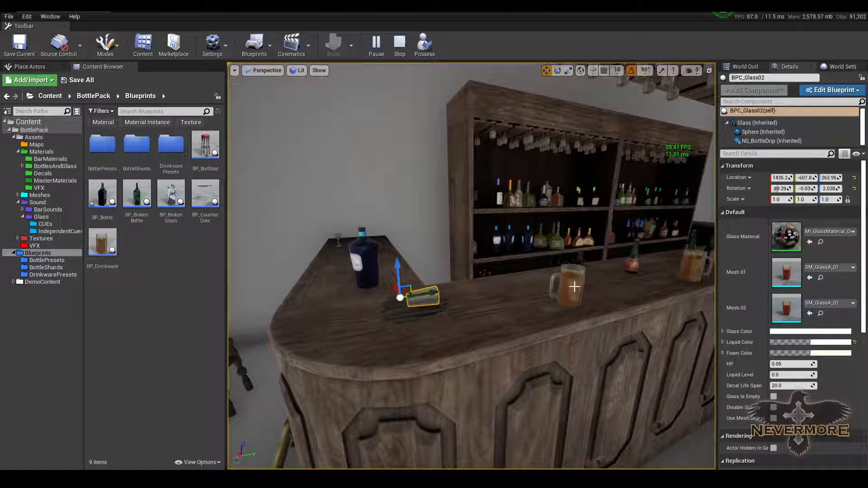
key("Escape")
Step: Look through the BottlePresets, BottleShards, DrinkwarePresets and DemoContent folders, and collapse the Blueprints folder in the tree
right_click_drag(526, 322, 637, 360)
left_click(63, 261)
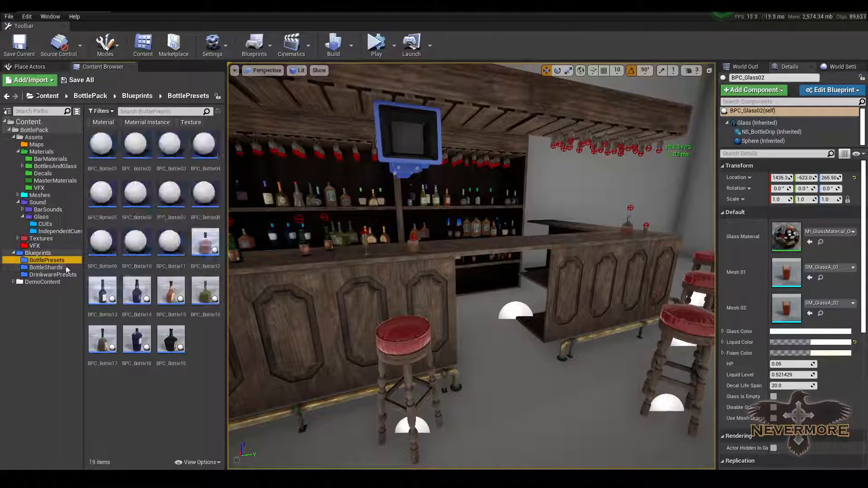
left_click(58, 267)
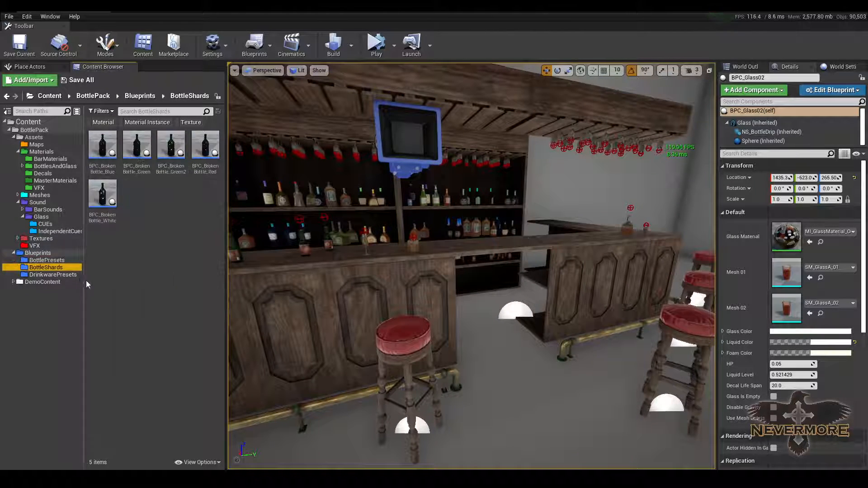
left_click(58, 275)
left_click(45, 282)
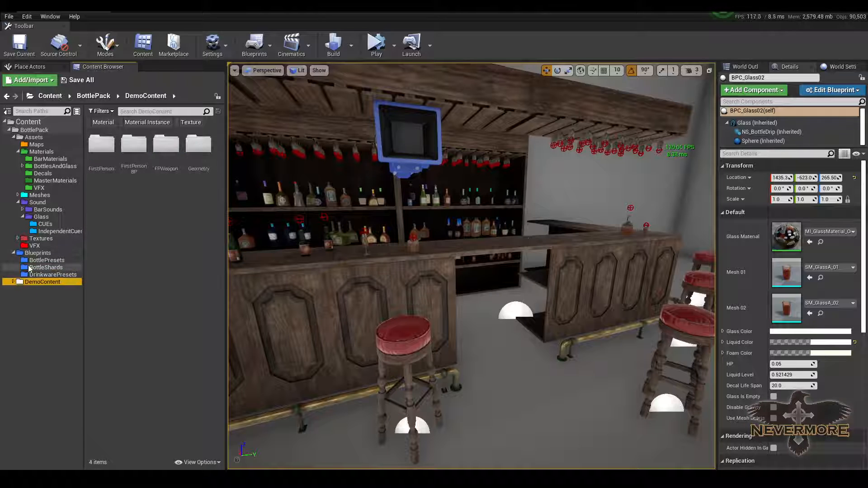
left_click(14, 254)
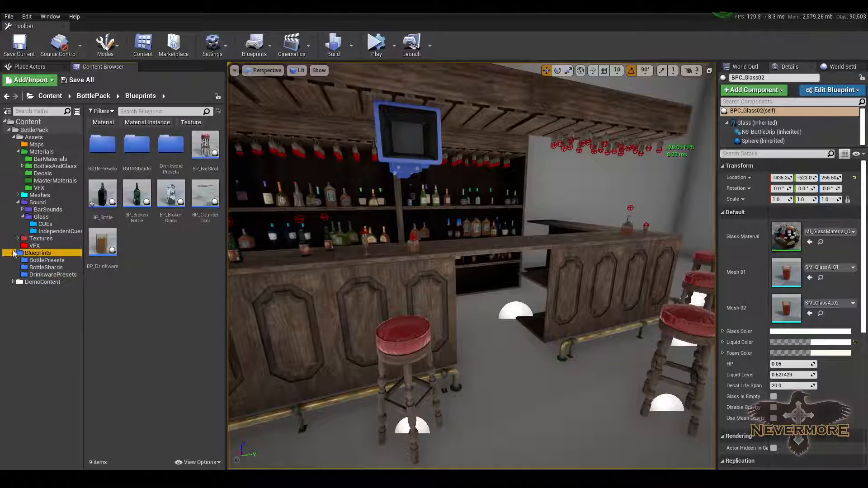
left_click(13, 254)
Step: Open the VFX asset folder and review its Niagara systems, ending on NS_BottleDrip
left_click(34, 246)
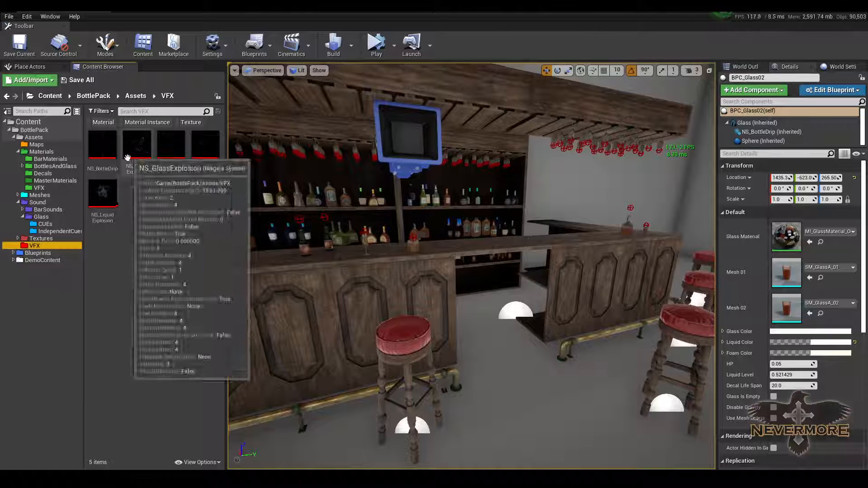
left_click(108, 198)
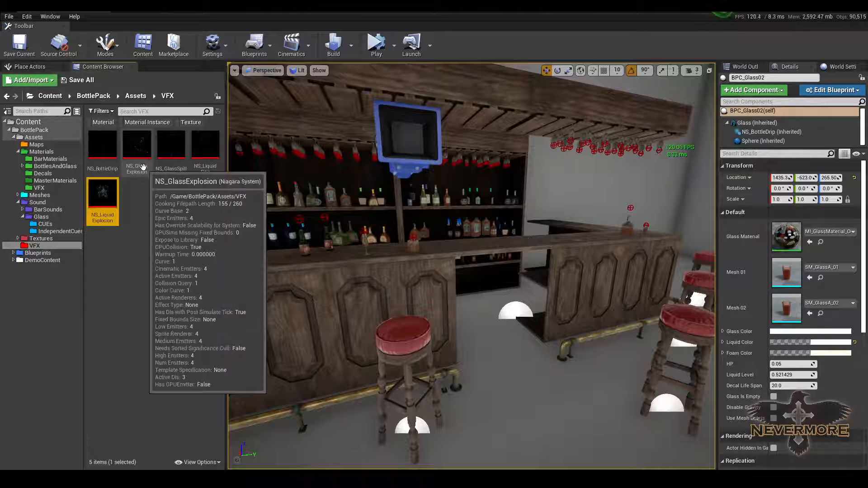
left_click(153, 285)
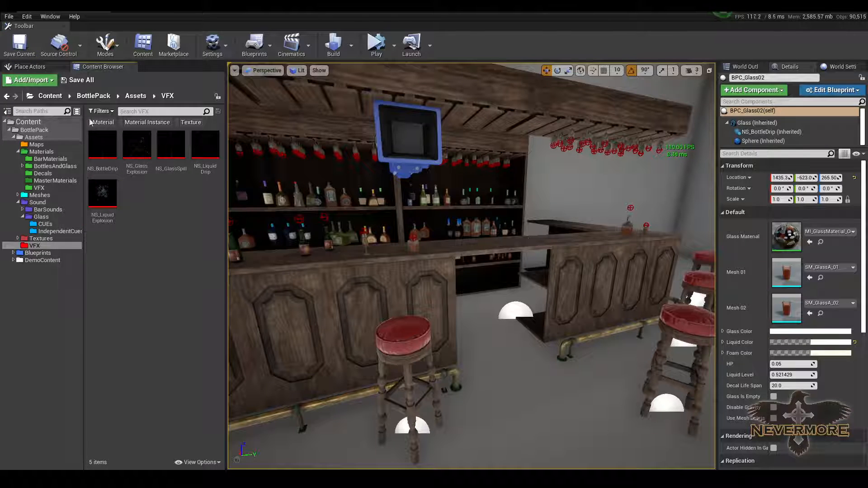
mouse_move(120, 156)
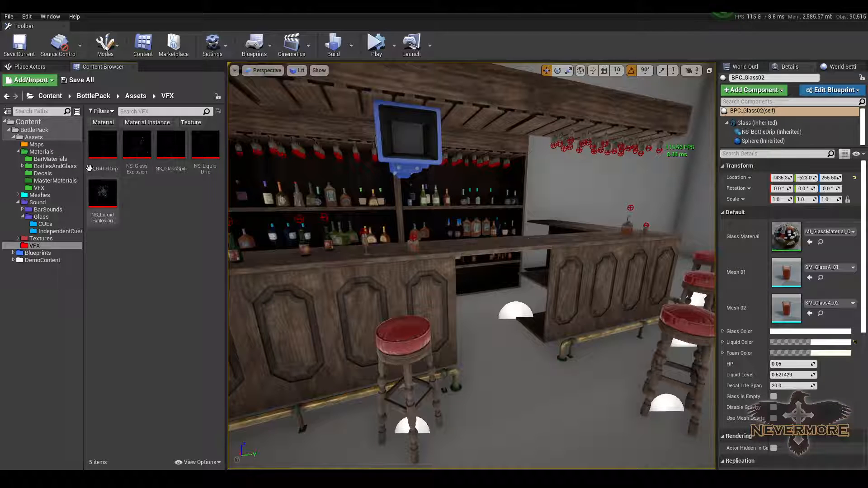
left_click(105, 154)
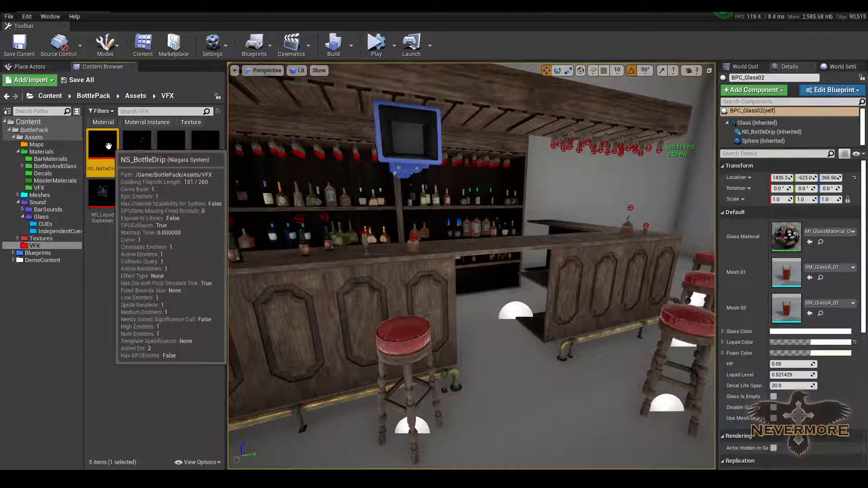
Step: Open the NS_BottleDrip Niagara system, inspect its drip effect in the preview, and select its User Parameters
double_click(92, 154)
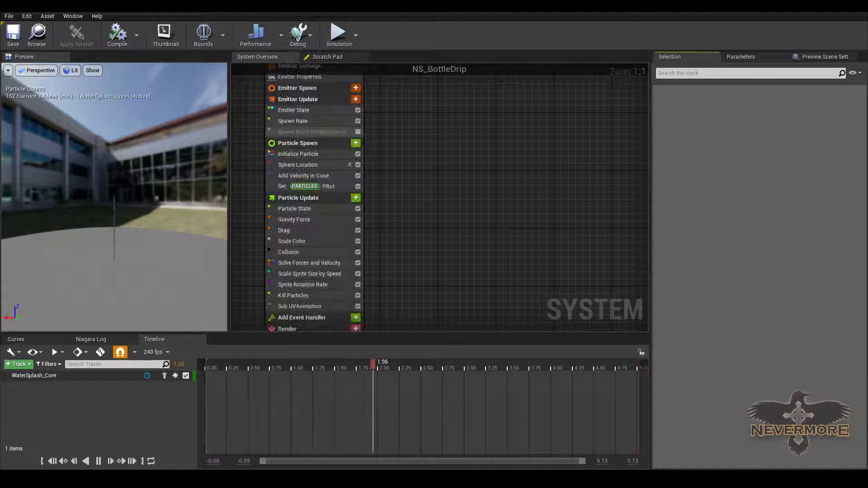
left_click_drag(135, 204, 110, 209)
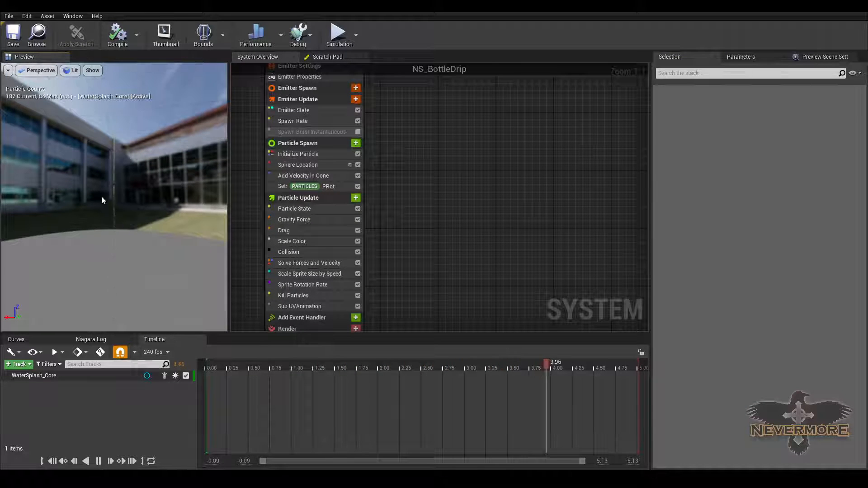
left_click_drag(127, 152, 127, 197)
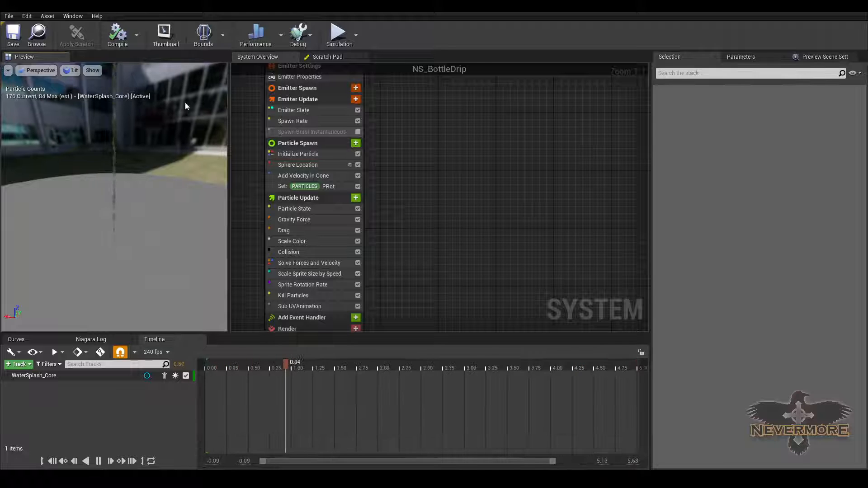
scroll(492, 324, "down", 7)
right_click_drag(261, 208, 380, 159)
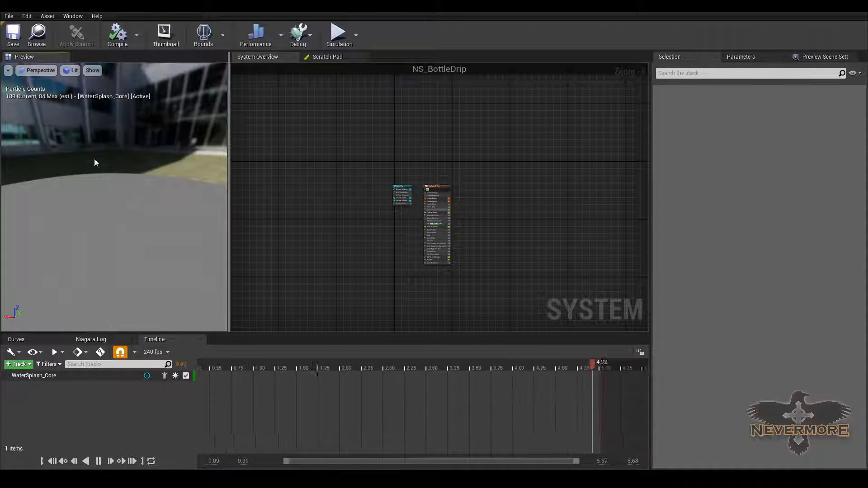
mouse_move(95, 162)
left_mouse_down()
mouse_move(96, 203)
mouse_move(99, 171)
left_mouse_up()
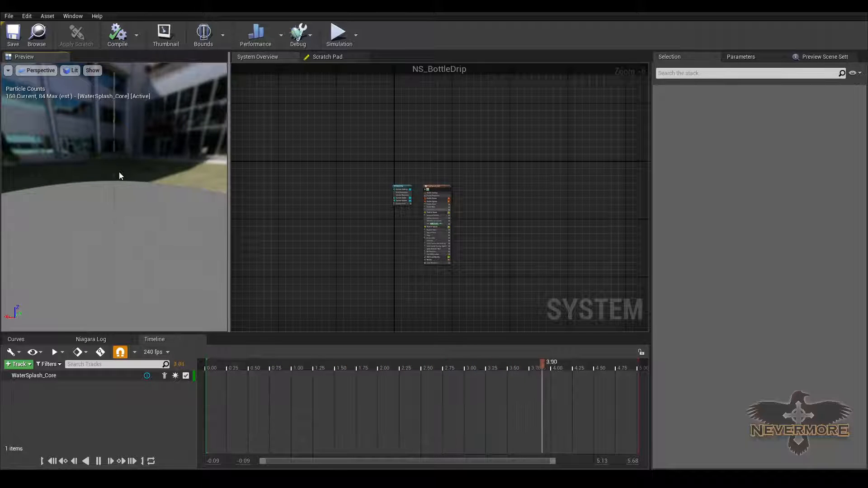
left_click_drag(120, 176, 120, 161)
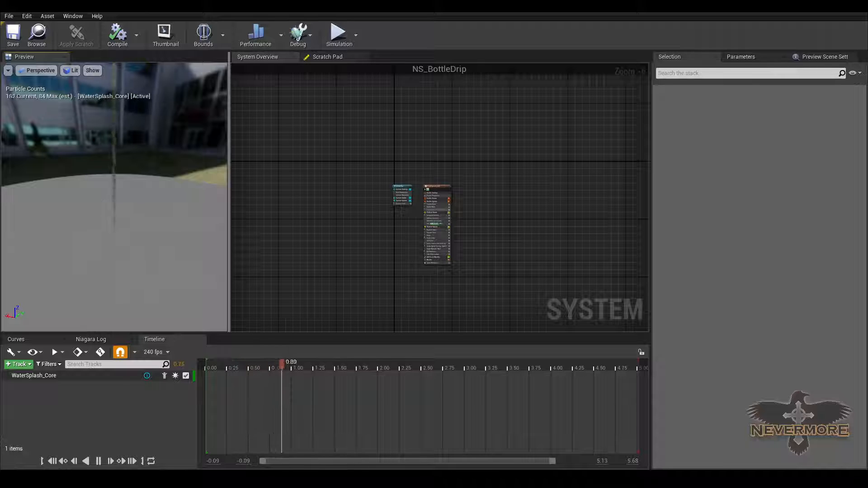
scroll(402, 181, "up", 6)
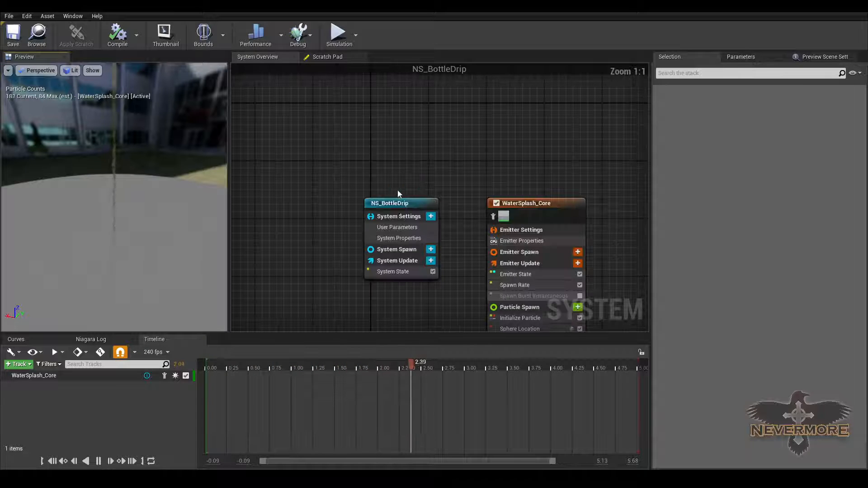
left_click(396, 227)
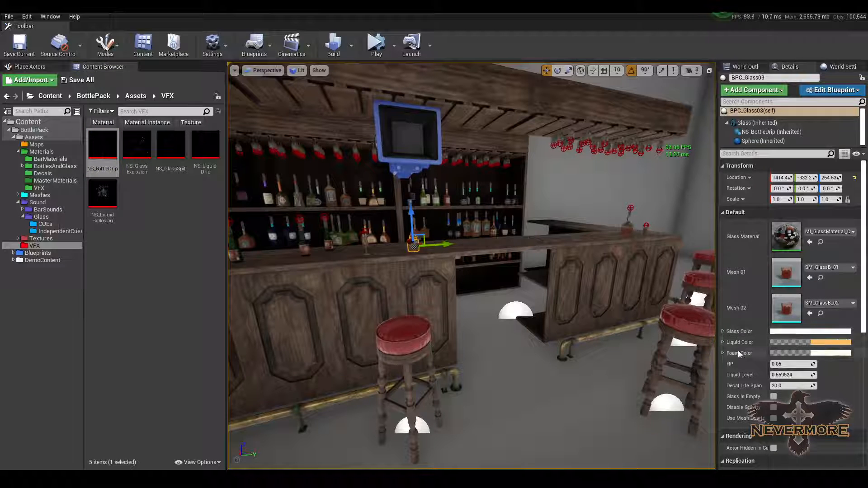
Step: Simulate the level to break the BPC_Glass03 tumbler on the bar counter, and end the simulation
left_click_drag(434, 375, 324, 333)
left_click_drag(376, 360, 363, 379)
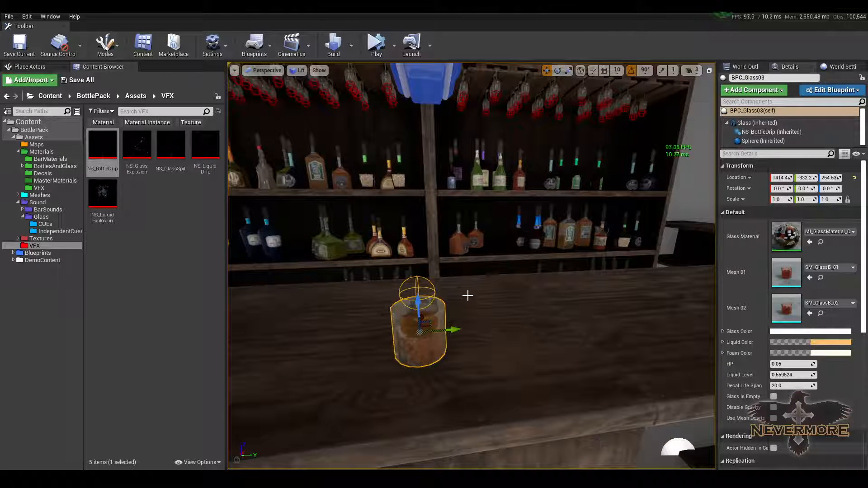
key("alt+s")
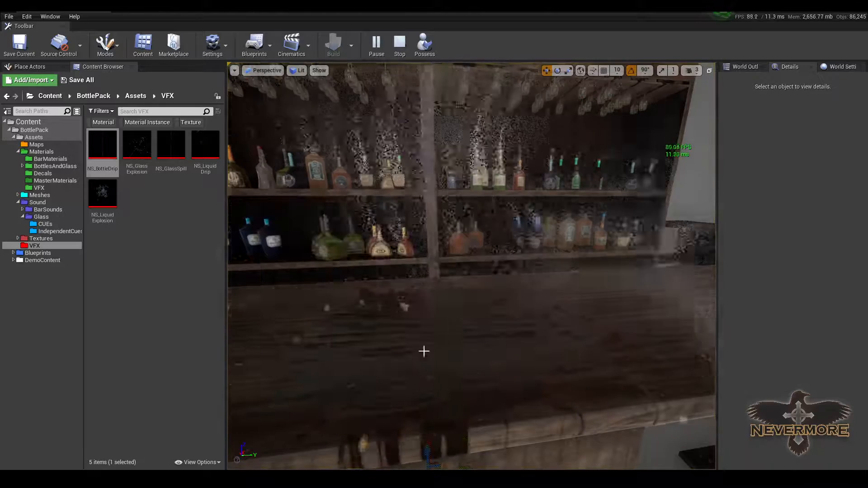
left_click_drag(424, 352, 466, 261)
middle_click_drag(467, 261, 471, 242)
key("Escape")
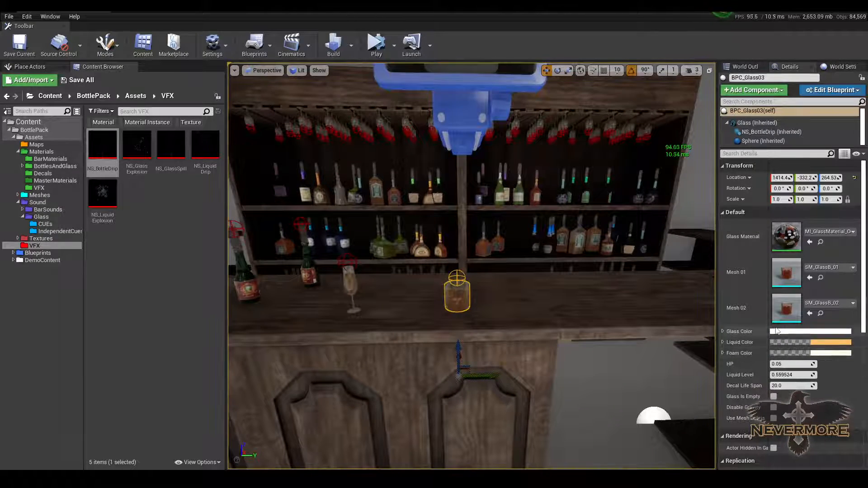
Step: Select the green bottle BPC_Bottle71 at the end of the bottle row and focus the view on it
right_click_drag(535, 289, 544, 166)
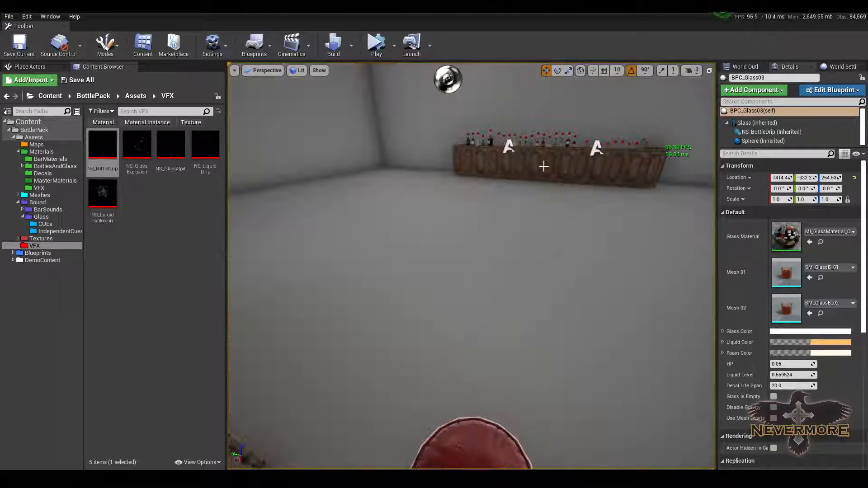
left_click(469, 140)
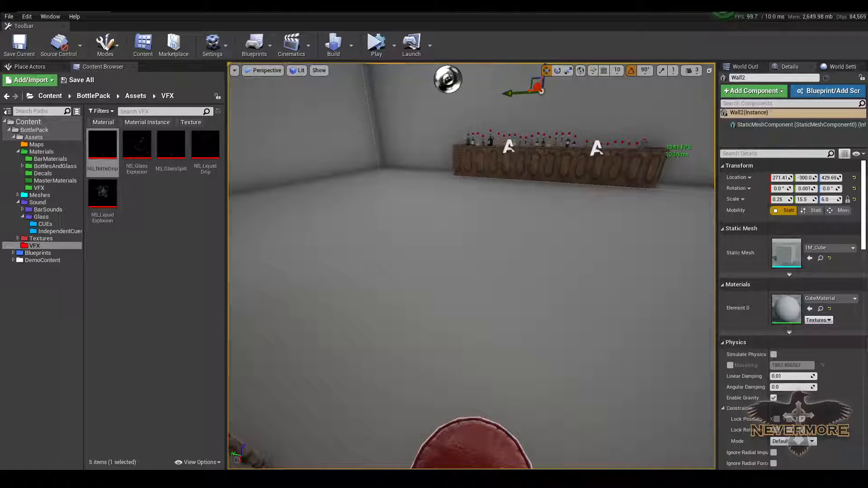
left_click(466, 141)
key("f")
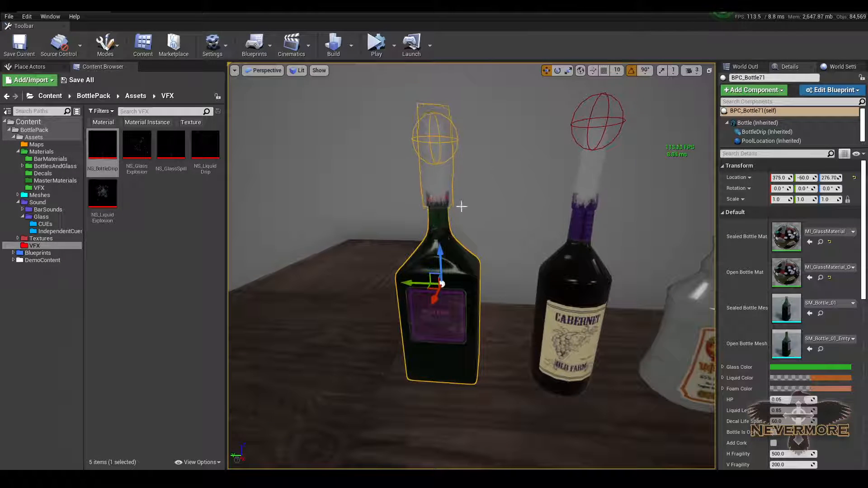
right_click_drag(495, 212, 511, 239)
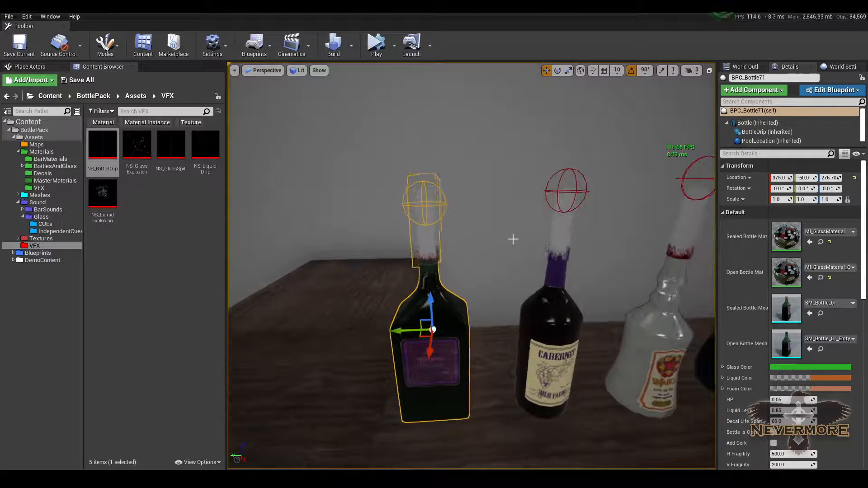
Step: Nudge BPC_Bottle71 and the neighbouring Cabernet bottle BPC_Bottle72, undoing each move to reset their drip effects
key("alt+s")
key("Escape")
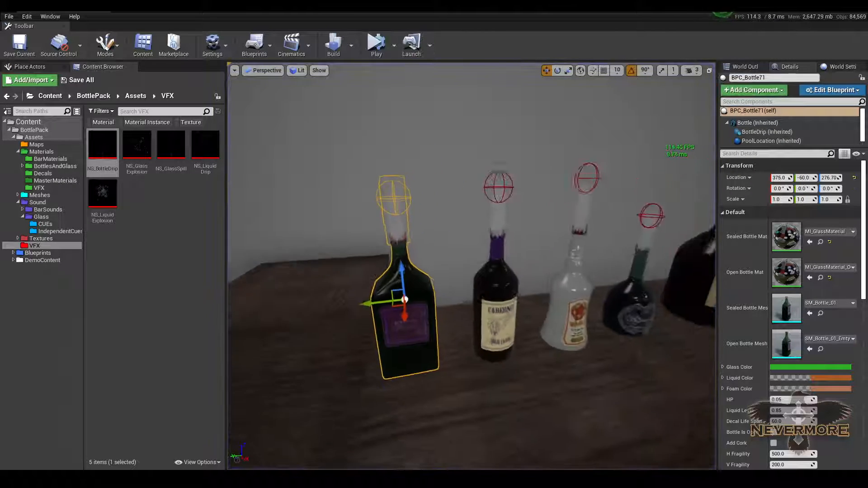
key("ctrl+z")
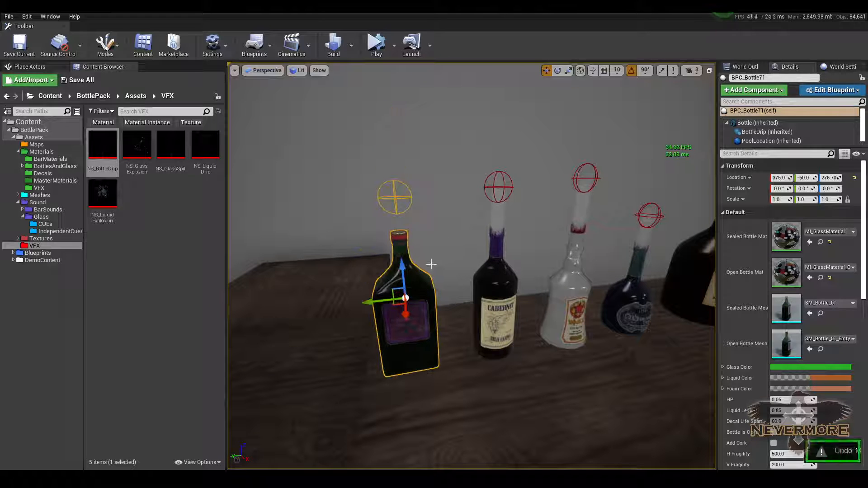
left_click(497, 283)
left_click_drag(497, 253, 500, 228)
key("ctrl+z")
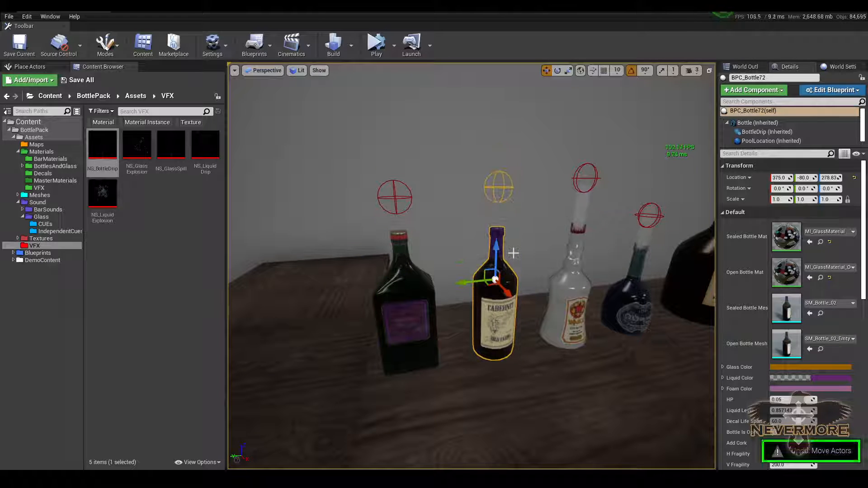
Step: Simulate the level, push BPC_Bottle71 sideways along the counter so it tips over, and end the simulation
right_click_drag(516, 268, 605, 253)
right_click_drag(546, 210, 419, 293)
left_click(490, 337)
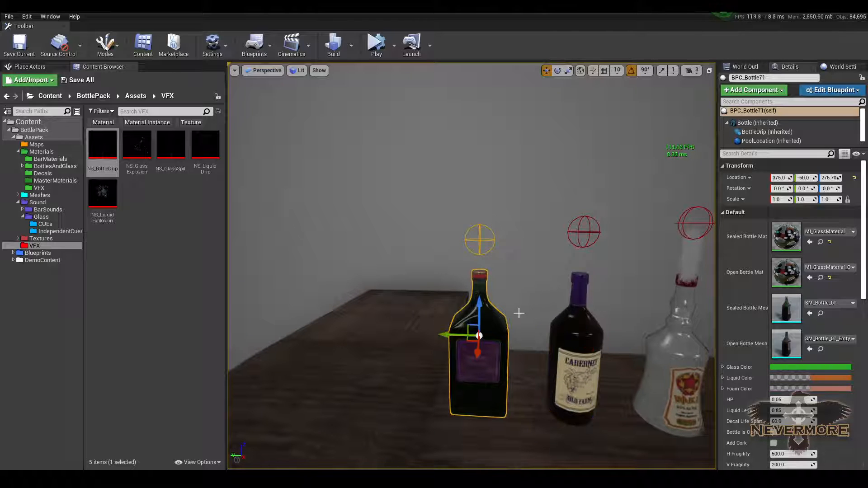
key("alt+s")
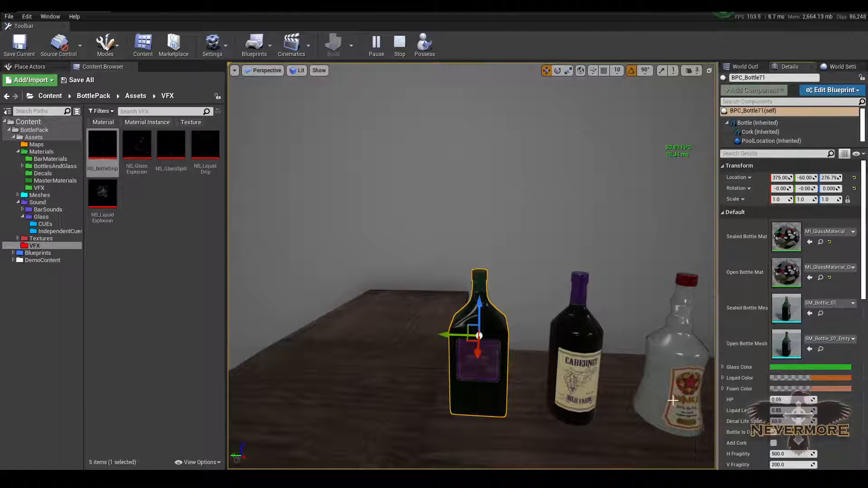
left_click_drag(451, 334, 393, 341)
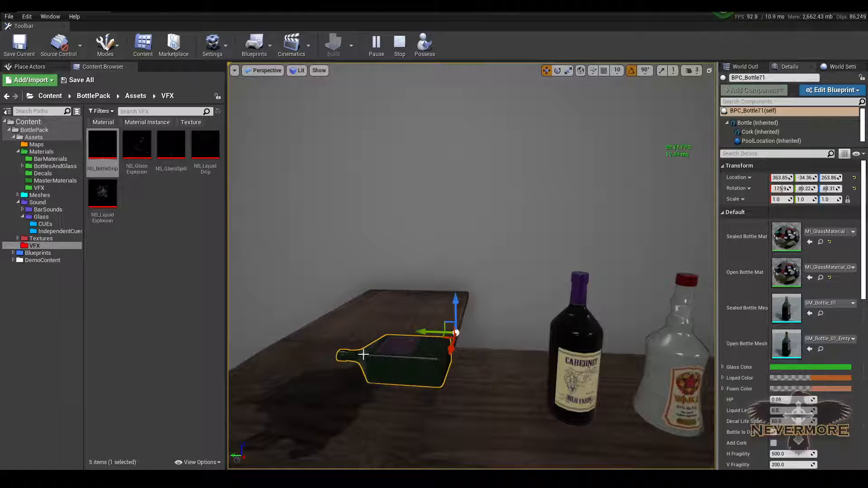
key("Escape")
left_click(479, 337)
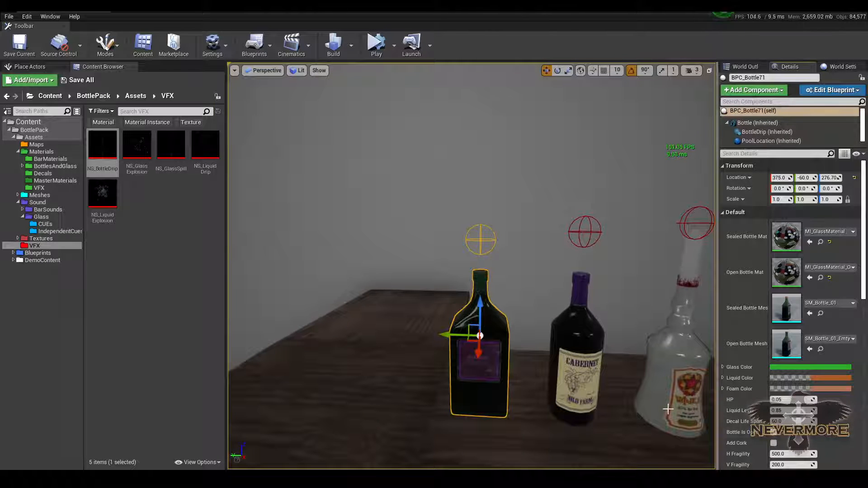
Step: Simulate tipping BPC_Bottle71 again, examine the liquid spilling from its neck onto the counter, and end the simulation
key("alt+s")
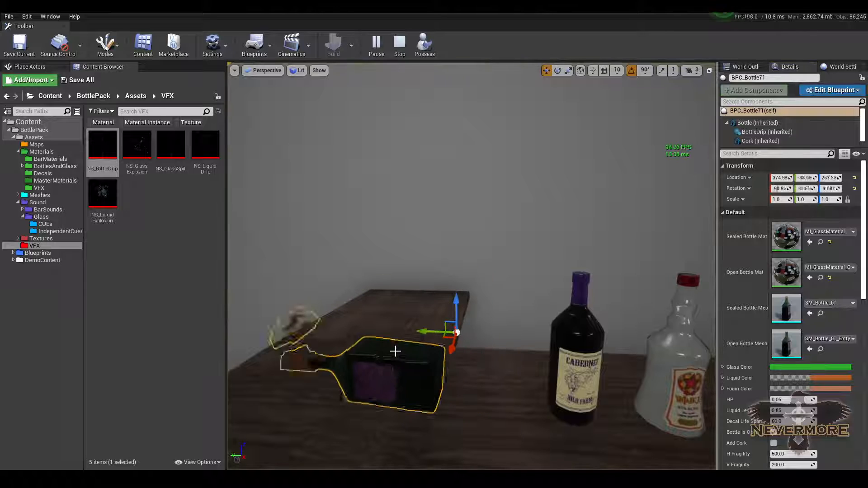
right_click_drag(294, 372, 319, 389)
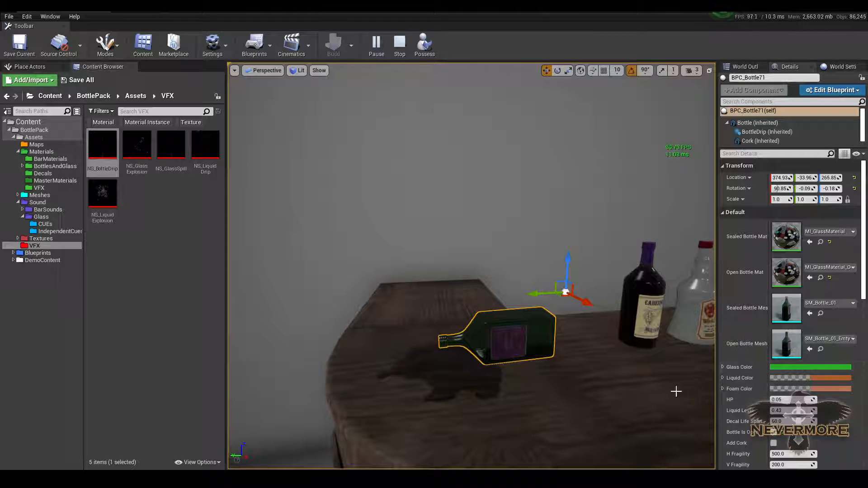
right_click_drag(520, 342, 469, 323)
key("Escape")
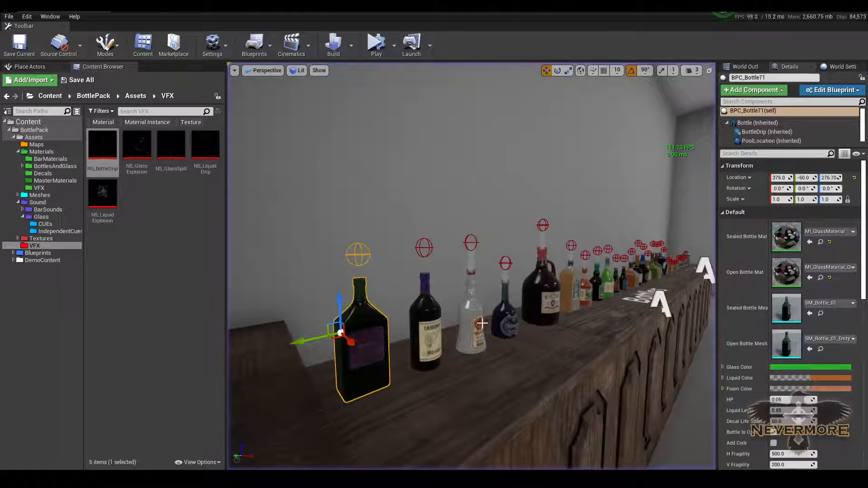
Step: Lift the clear bottle BPC_Bottle73 slightly and undo the move to reset its drip effect
left_click(480, 327)
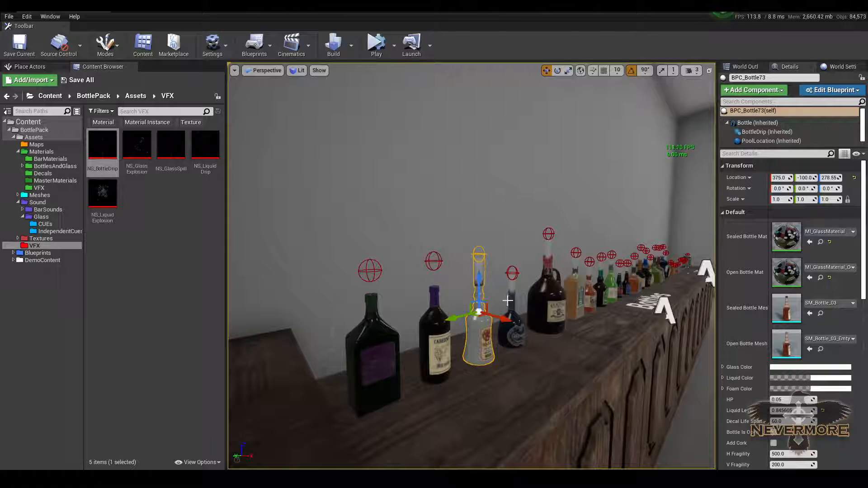
left_click_drag(477, 285, 490, 259)
key("ctrl+z")
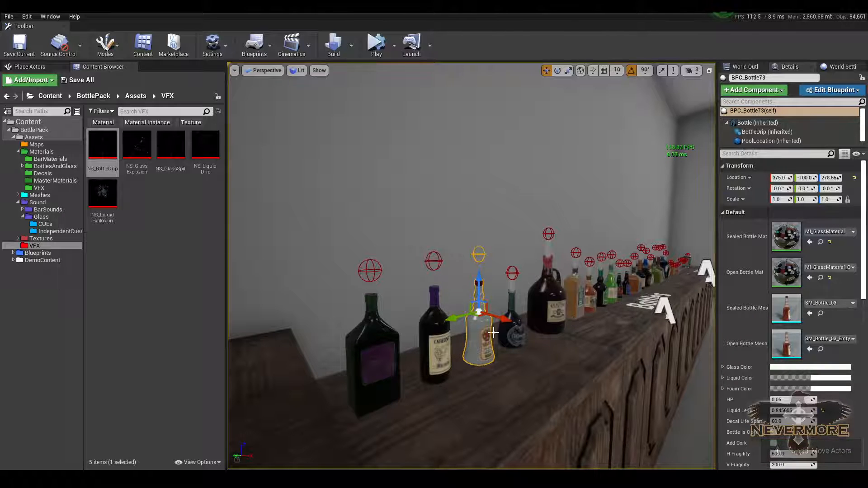
Step: Lower all objects in the level by 10 units with grid snapping enabled, and build the level
right_click_drag(620, 320, 641, 324)
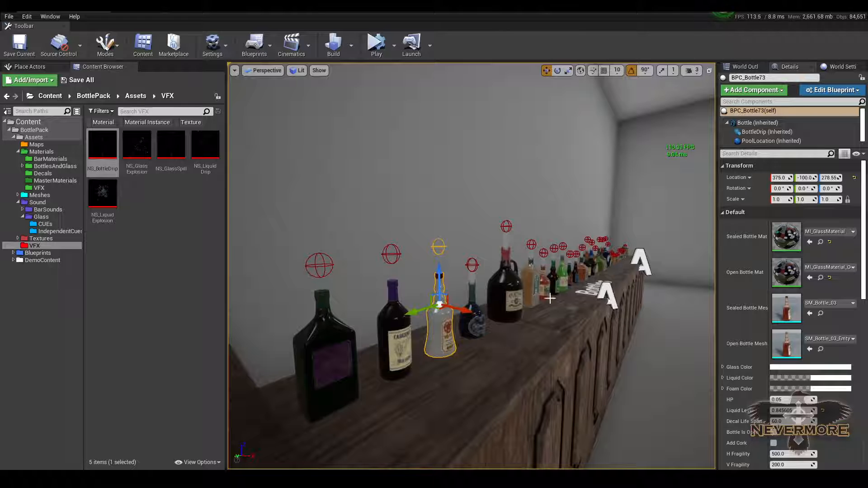
right_click_drag(550, 298, 587, 302)
right_click_drag(397, 305, 413, 317)
key("ctrl+a")
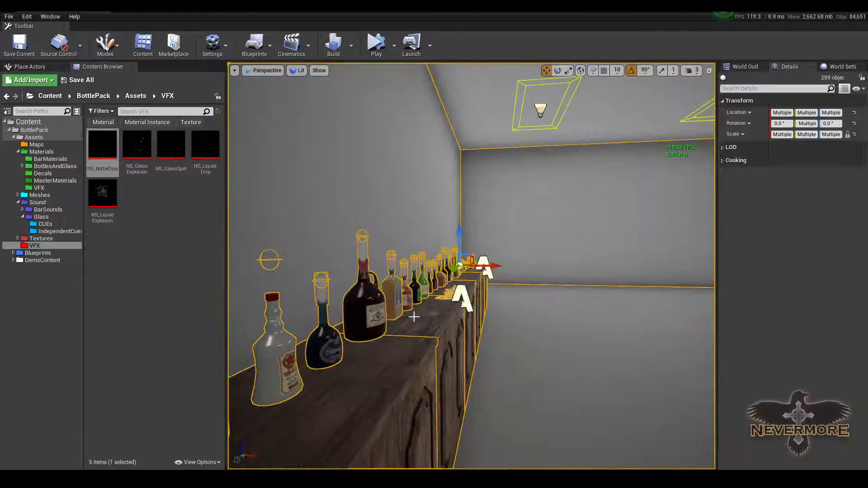
left_click(604, 70)
left_click_drag(459, 233, 459, 240)
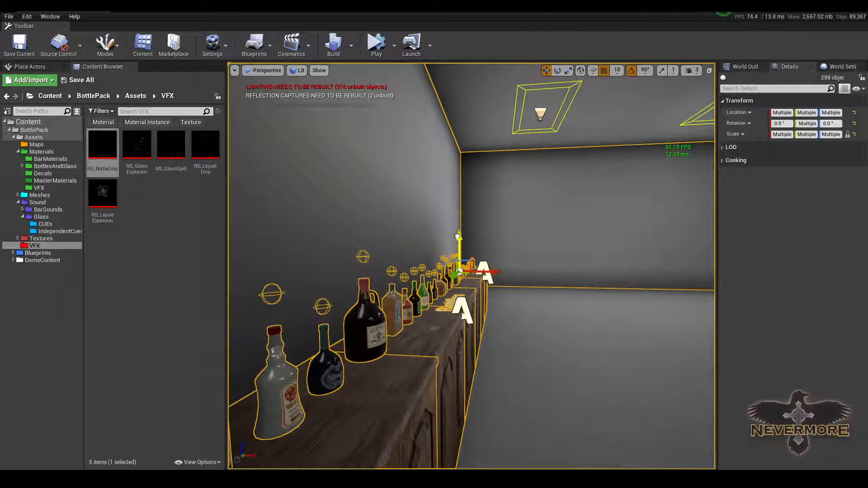
right_click_drag(465, 200, 397, 208)
key("Escape")
scroll(452, 158, "down", 5)
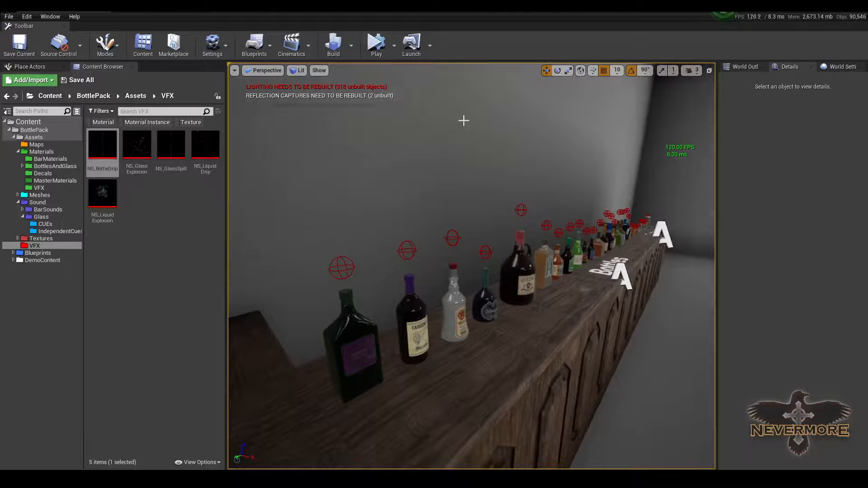
left_click(334, 45)
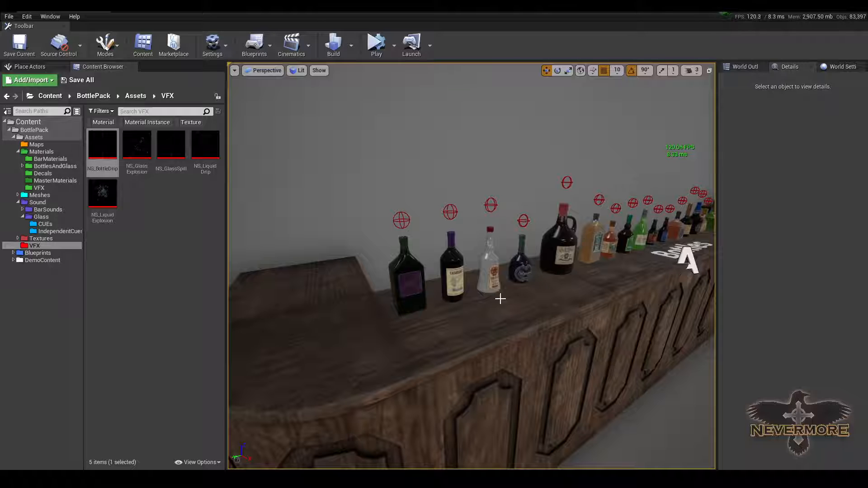
Step: Review the Bottle, BottleDrip, PoolLocation and Cork components of BPC_Bottle71, and select the NS_BottleDrip asset
right_click_drag(520, 286, 488, 250)
left_click(410, 267)
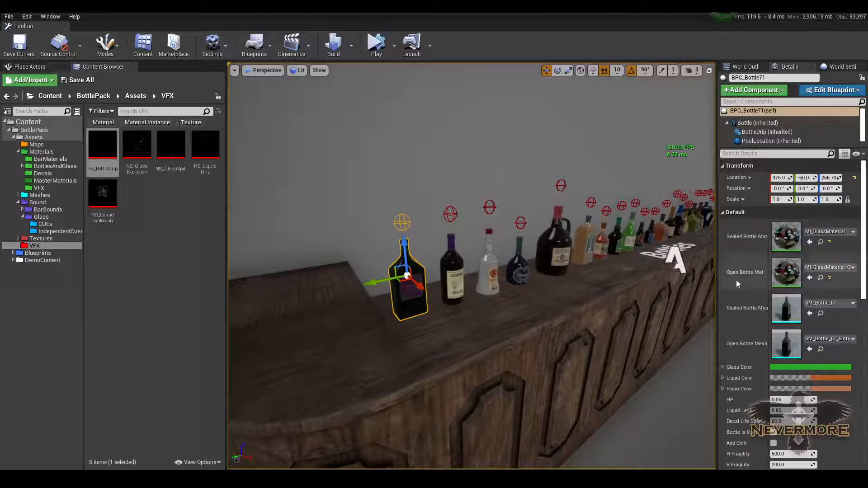
scroll(770, 121, "down", 1)
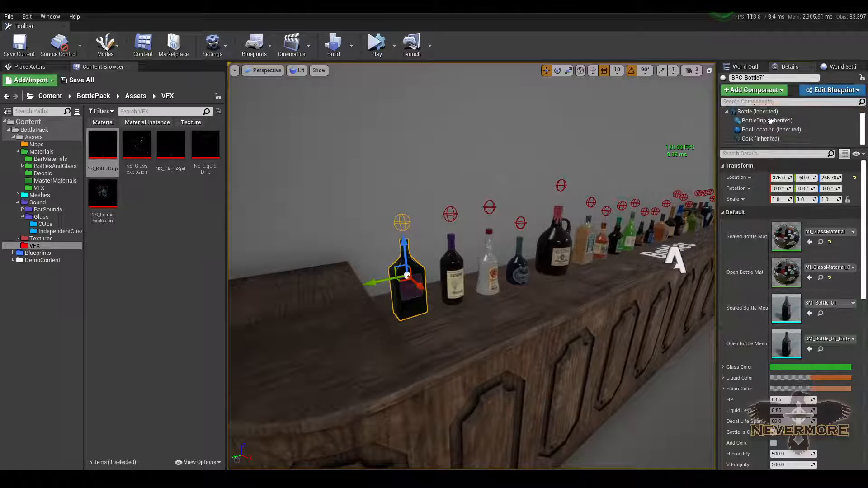
left_click(757, 113)
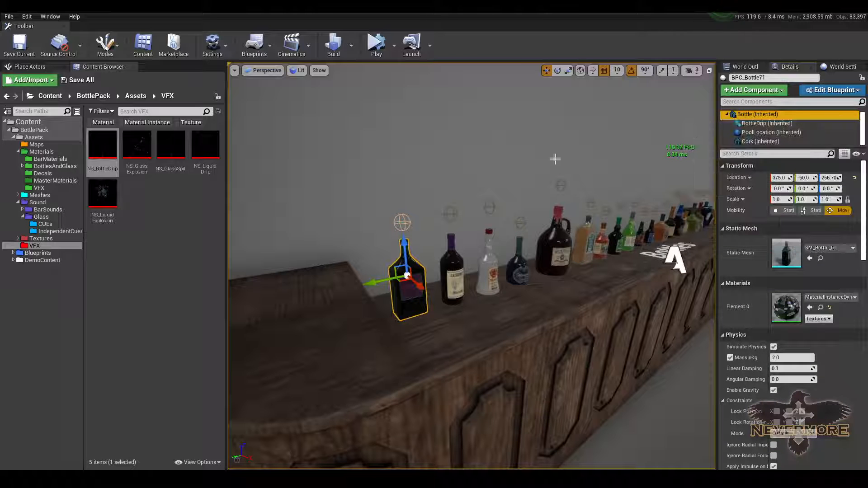
right_click_drag(557, 225, 606, 173)
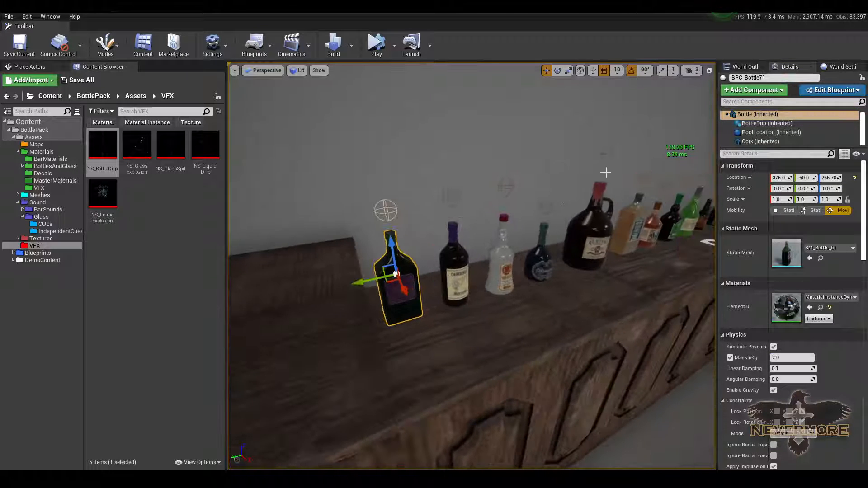
left_click(765, 123)
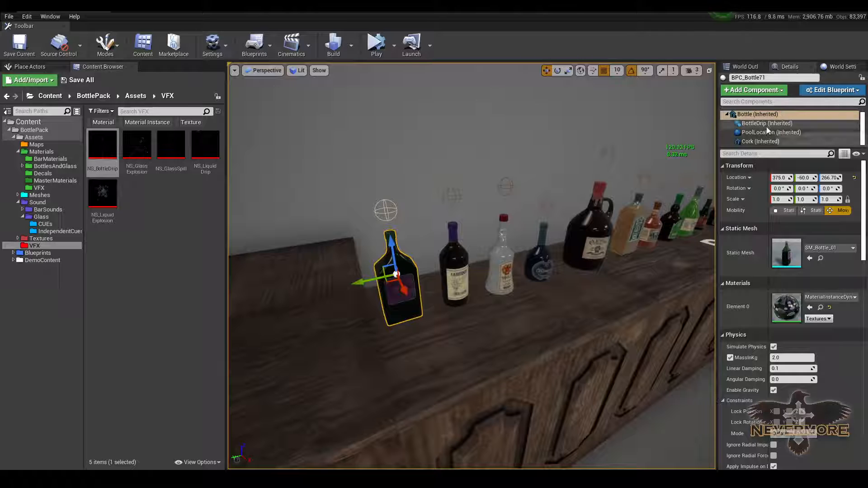
left_click(771, 132)
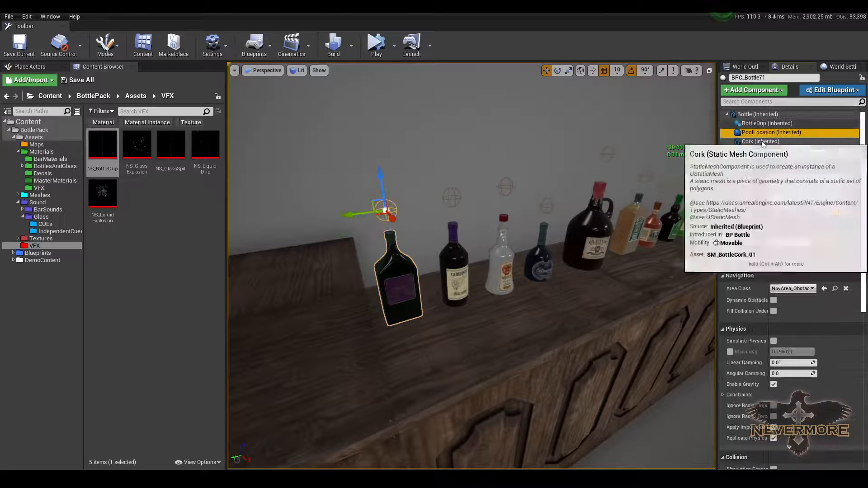
left_click(769, 141)
key("Up")
key("Up")
key("Up")
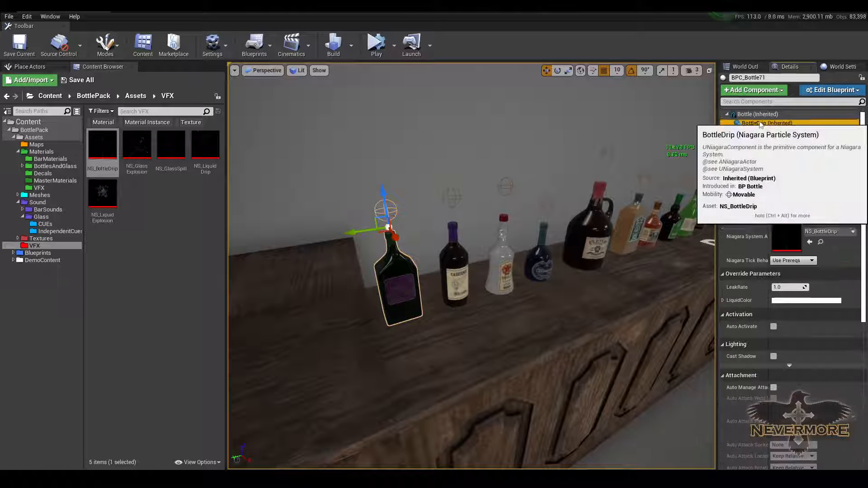
left_click_drag(466, 206, 446, 212)
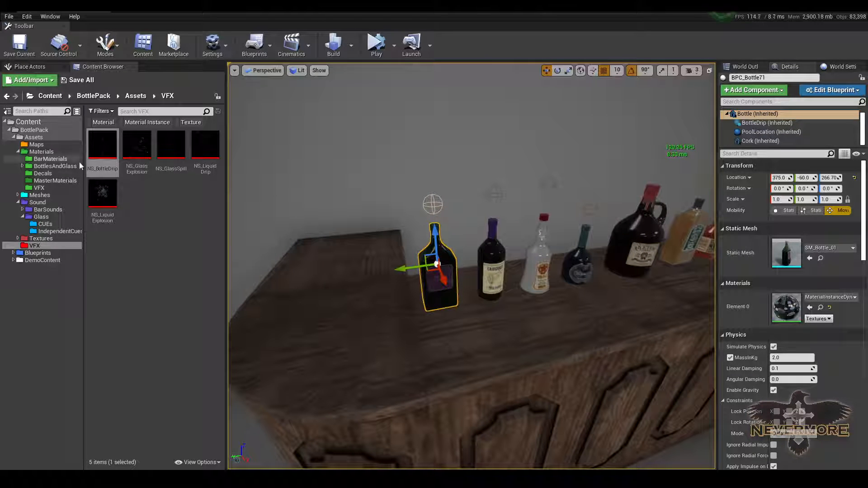
left_click(103, 147)
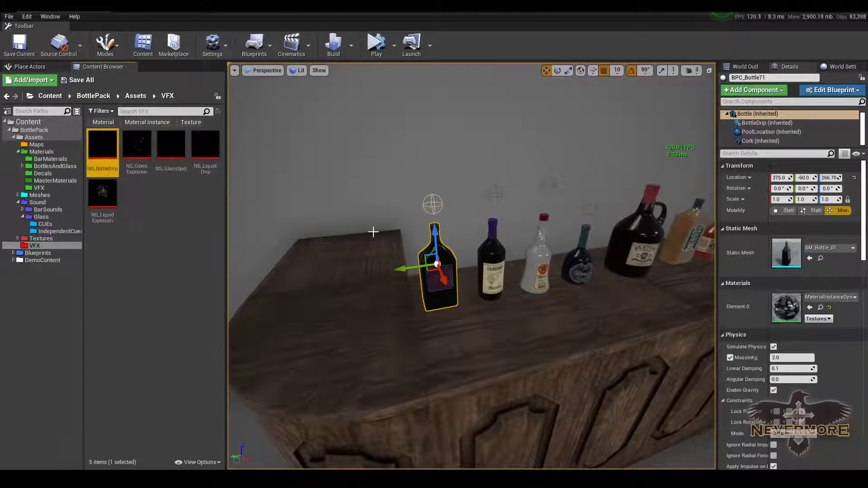
left_click_drag(598, 269, 487, 213)
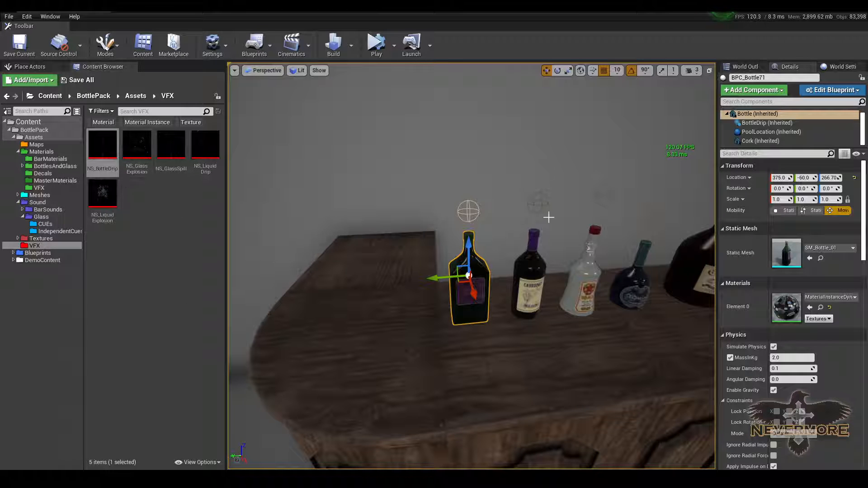
left_click_drag(548, 217, 639, 235)
left_click_drag(495, 236, 542, 222)
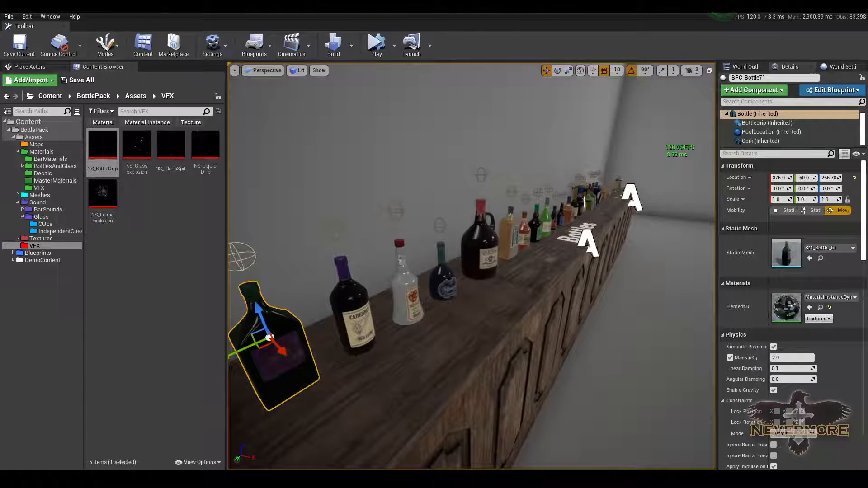
left_click_drag(584, 202, 556, 204)
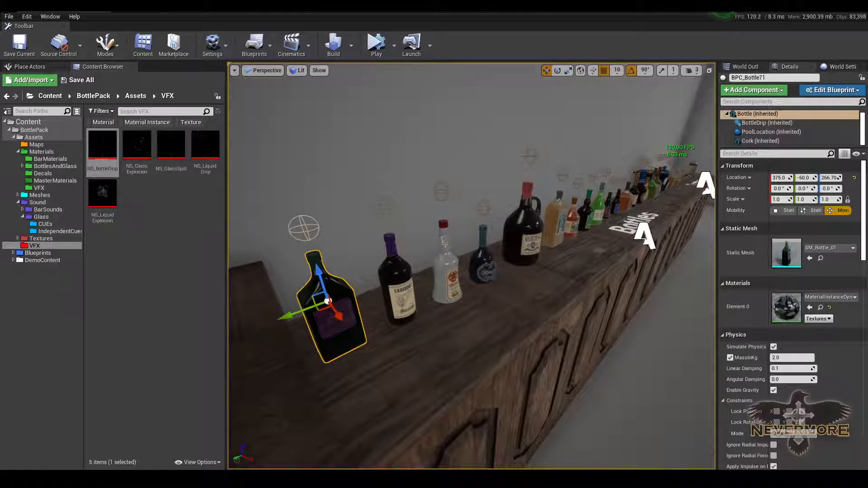
Step: Simulate the level and tip BPC_Bottle71 onto its side to examine its liquid draining onto the counter
right_click_drag(424, 216, 370, 212)
right_click_drag(518, 259, 531, 201)
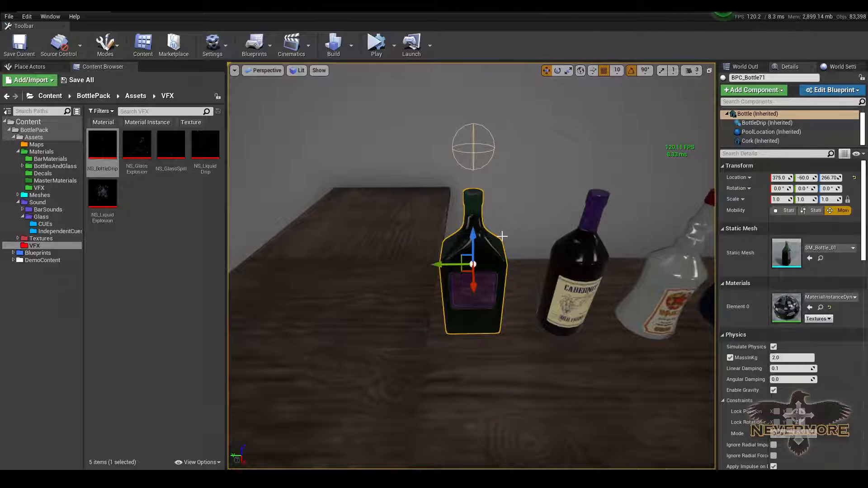
key("alt+s")
right_click_drag(526, 260, 552, 260)
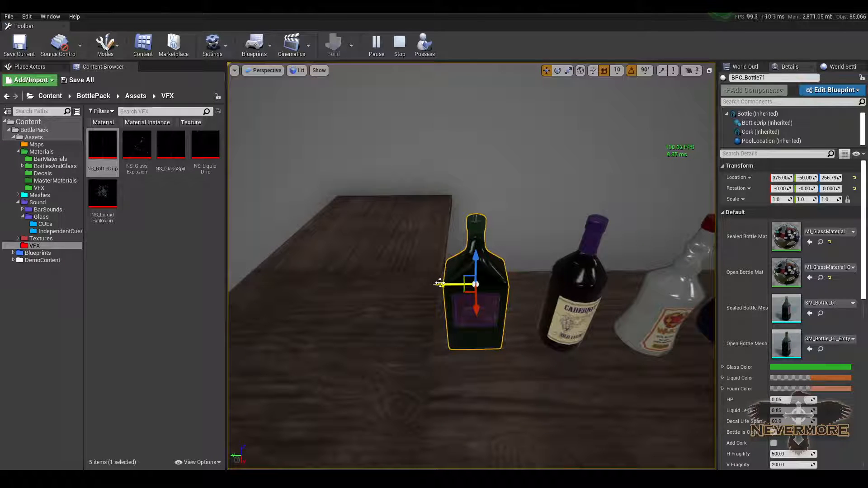
left_click_drag(411, 291, 429, 293)
right_click_drag(429, 294, 397, 321)
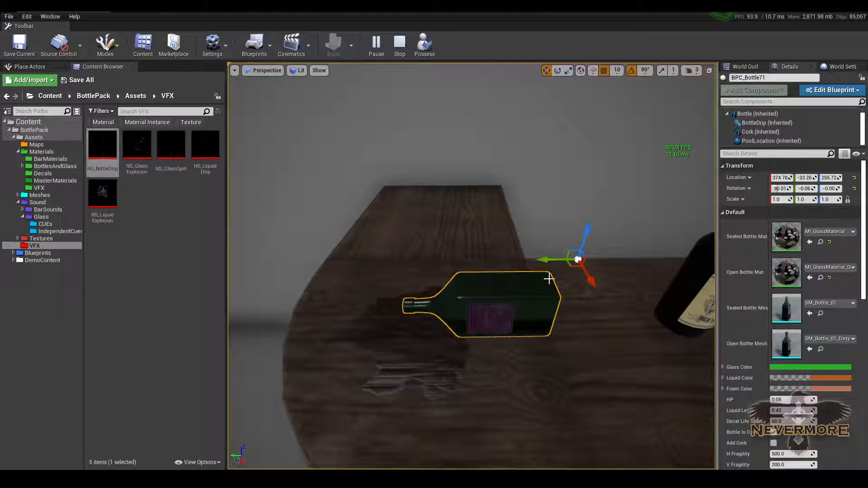
Step: Try to move the fallen BPC_Bottle71 on the counter, and end the simulation
left_click_drag(584, 241, 488, 438)
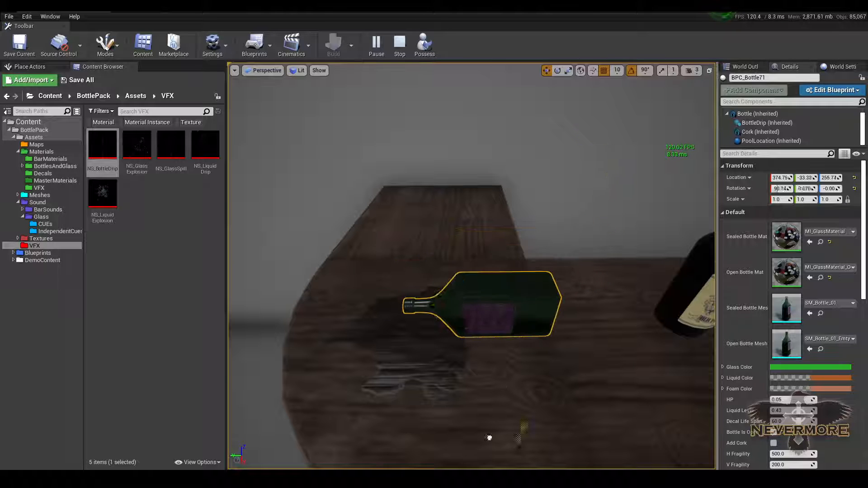
right_click_drag(532, 318, 463, 235)
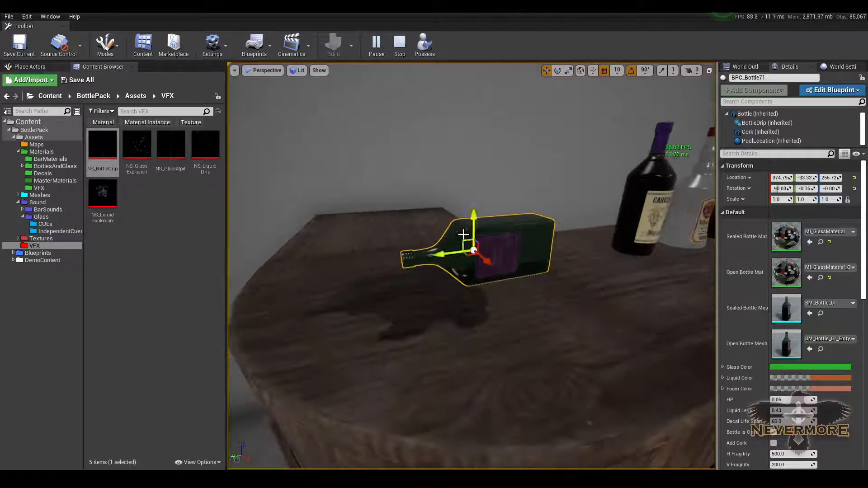
left_click_drag(473, 222, 424, 430)
left_click_drag(473, 226, 399, 452)
scroll(463, 291, "down", 2)
right_click_drag(462, 290, 452, 283)
key("Escape")
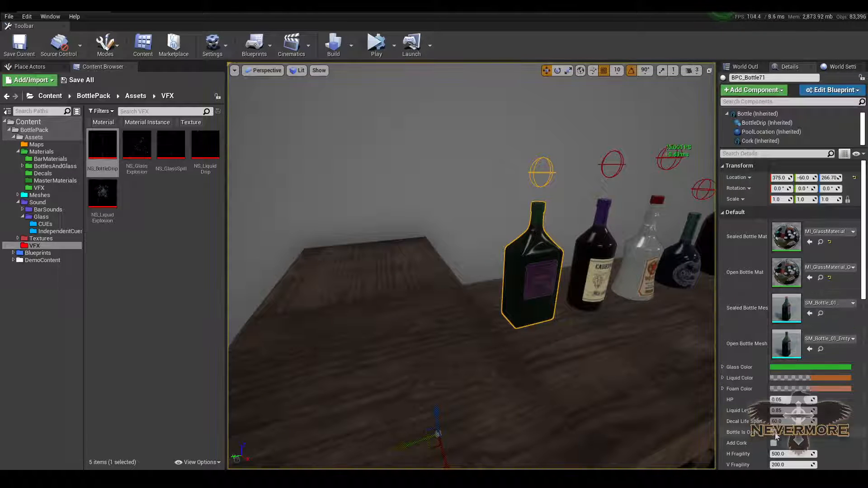
Step: Open the NS_GlassExplosion Niagara system and review its GlassShards_Small, GlassShards and GlassShards_Large emitters
right_click_drag(633, 343, 696, 330)
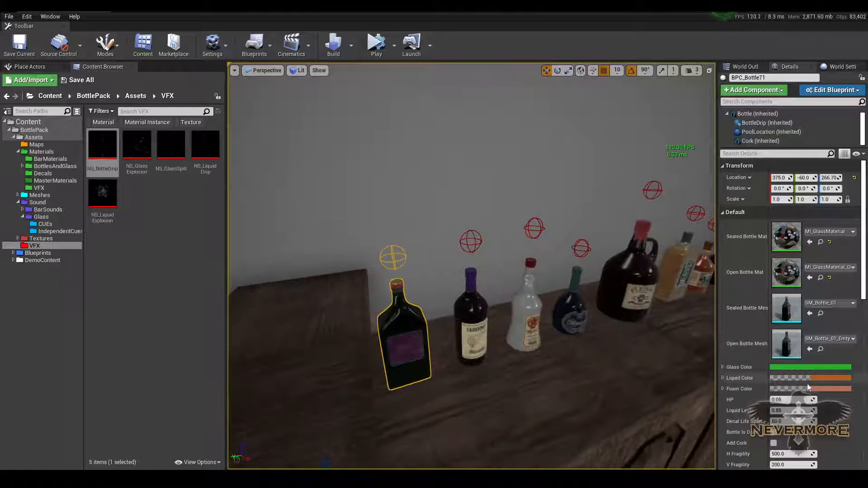
left_click(143, 148)
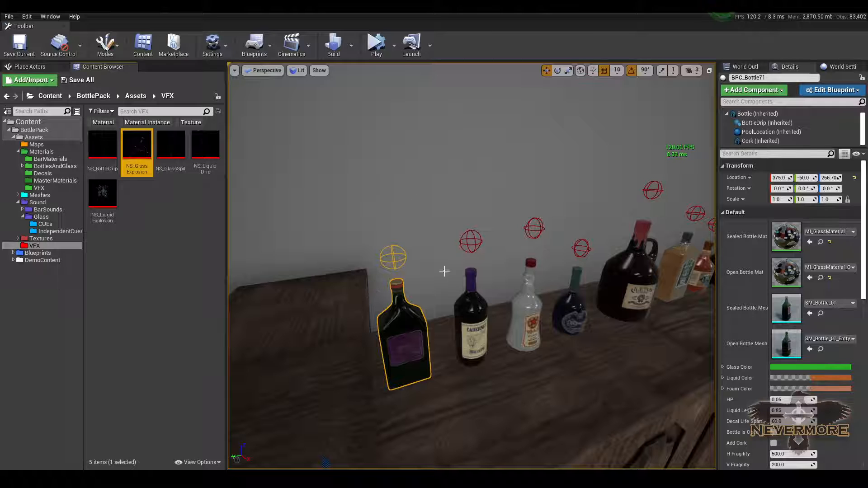
mouse_move(403, 263)
right_mouse_down()
mouse_move(403, 312)
mouse_move(402, 263)
mouse_move(391, 259)
right_mouse_up()
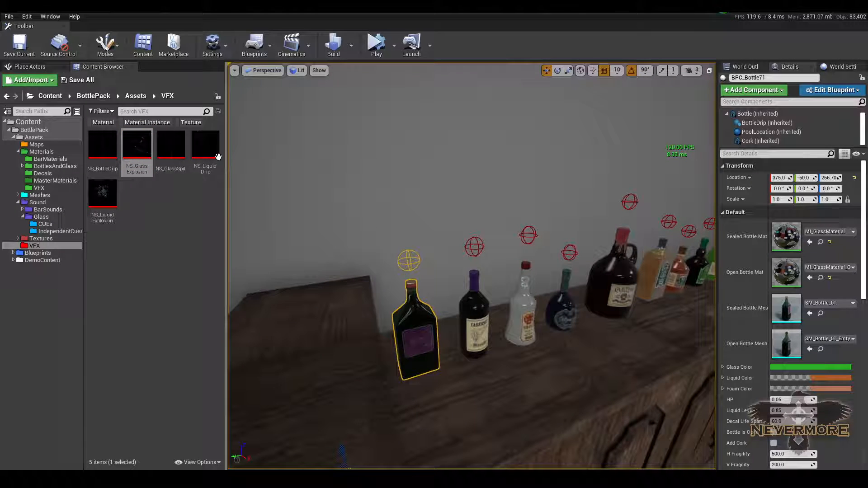
double_click(138, 145)
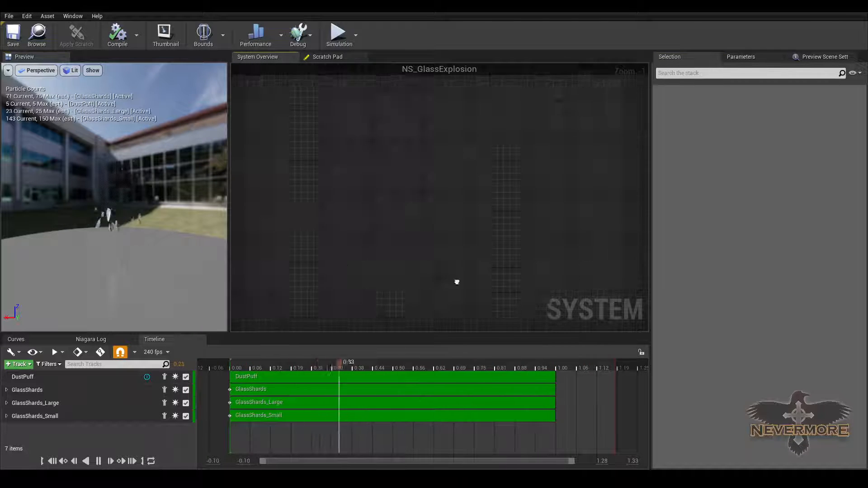
scroll(302, 271, "down", 4)
scroll(322, 270, "up", 5)
right_click_drag(380, 194, 370, 175)
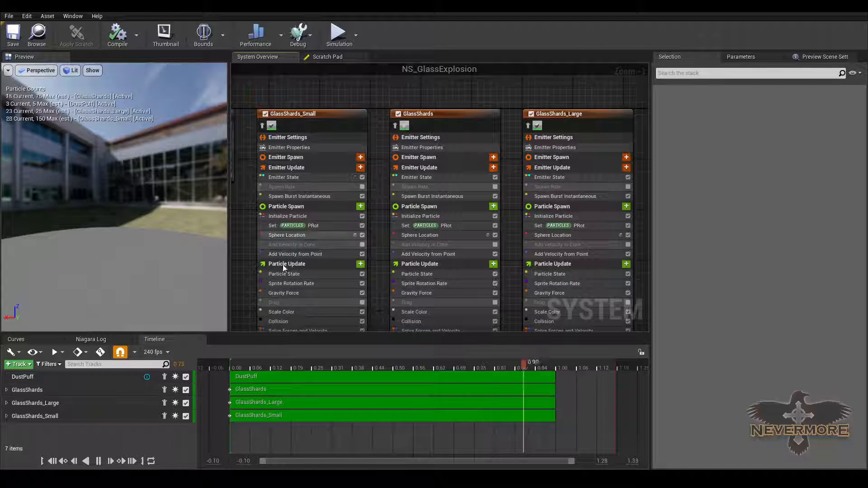
Step: Preview the DustPuff, GlassShards_Large and GlassShards emitters in isolation one after another, and disable the isolation
left_click(164, 389)
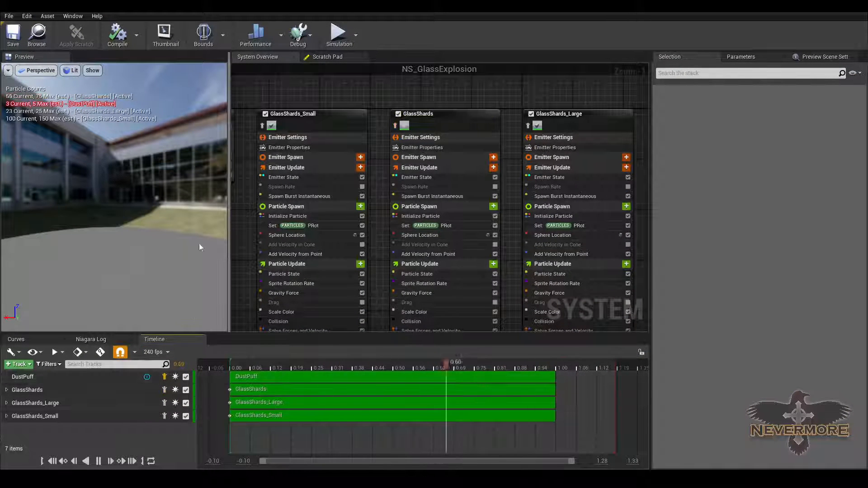
mouse_move(496, 107)
right_mouse_down()
mouse_move(490, 95)
mouse_move(502, 101)
right_mouse_up()
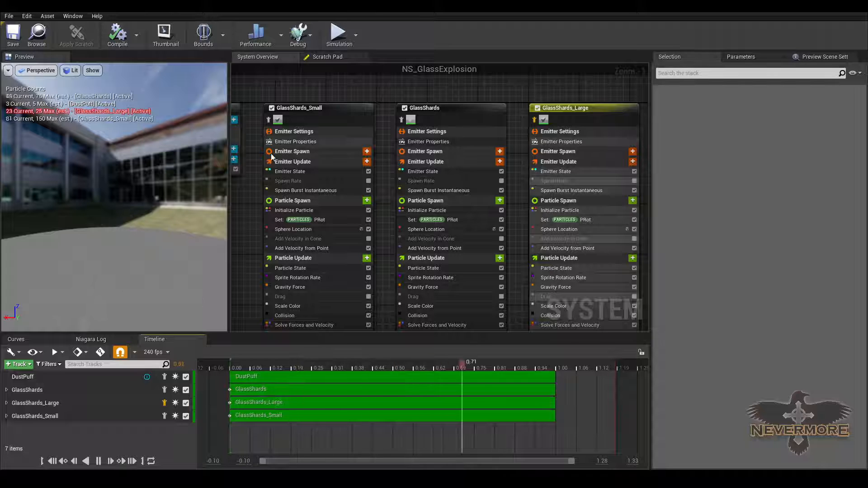
right_click_drag(572, 104, 474, 128)
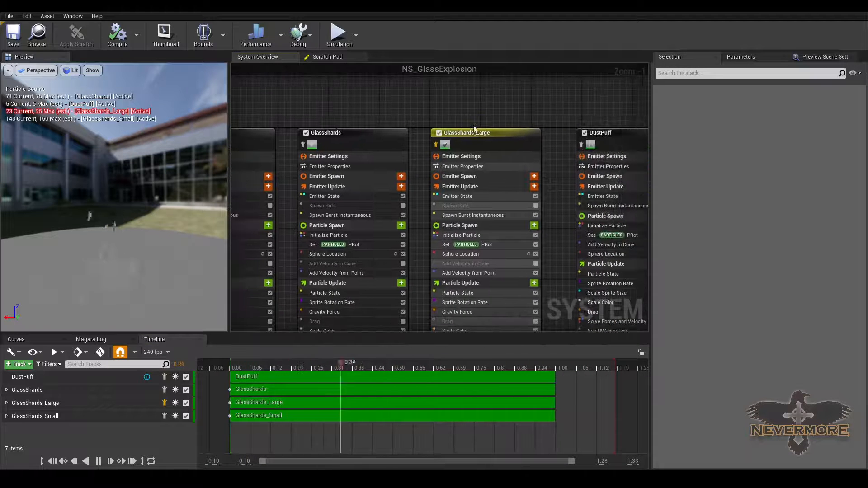
left_click(164, 390)
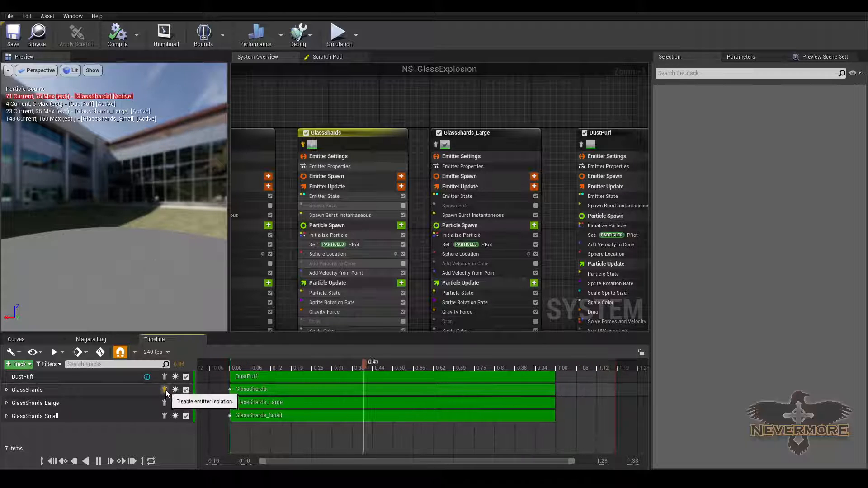
left_click(164, 391)
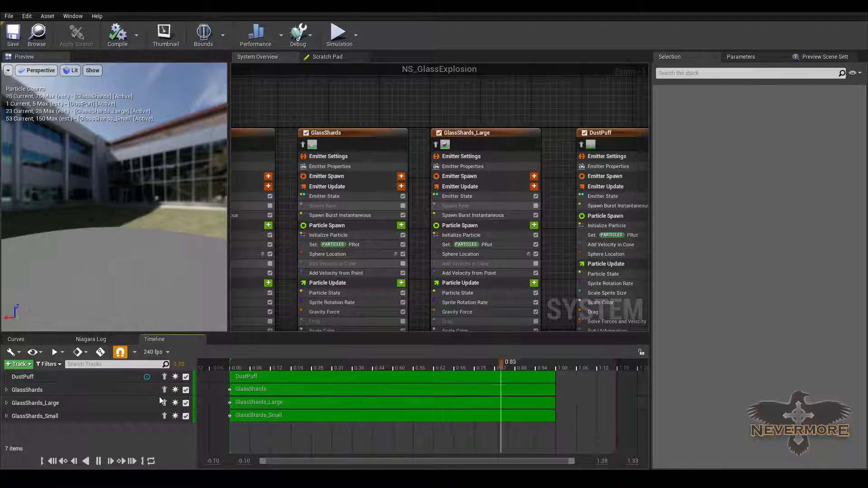
Step: Select the GlassShards_Large and GlassShards_Small emitters in turn, and preview GlassShards_Small in isolation
left_click(125, 403)
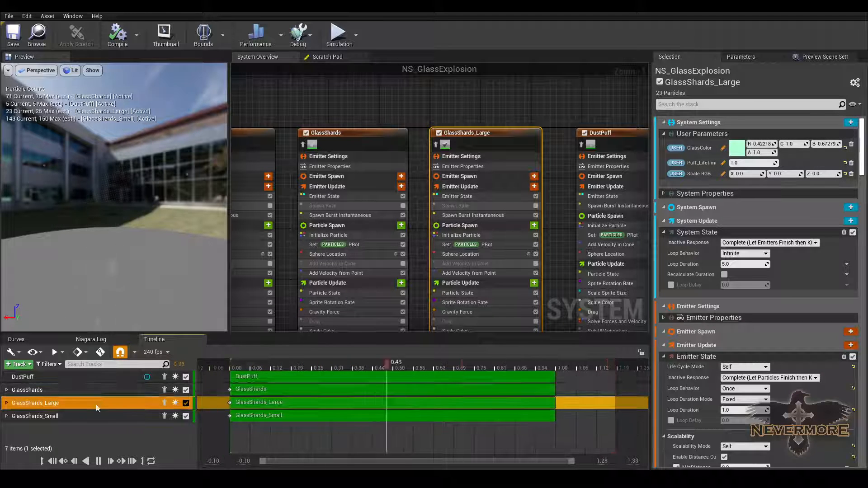
left_click(95, 416)
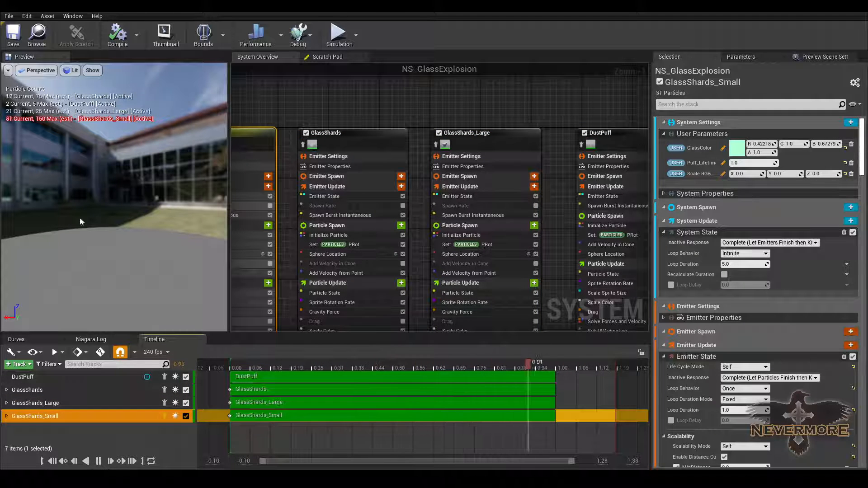
right_click_drag(387, 115, 540, 126)
right_click_drag(401, 171, 469, 135)
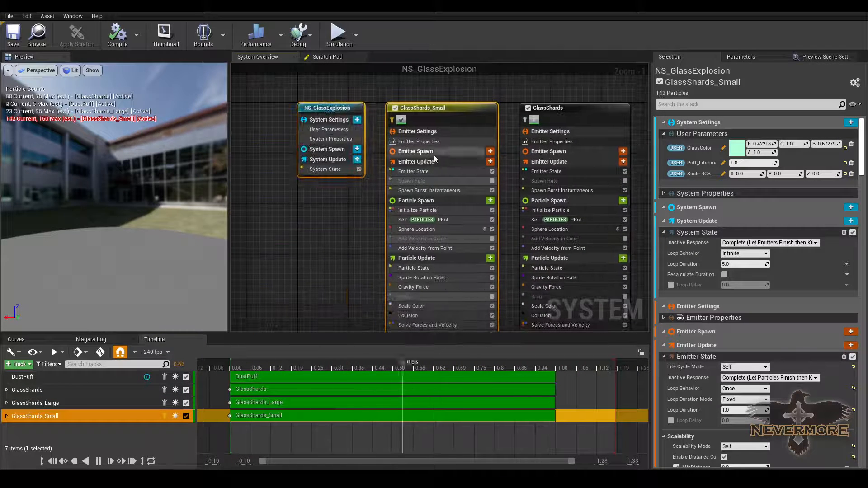
left_click(164, 416)
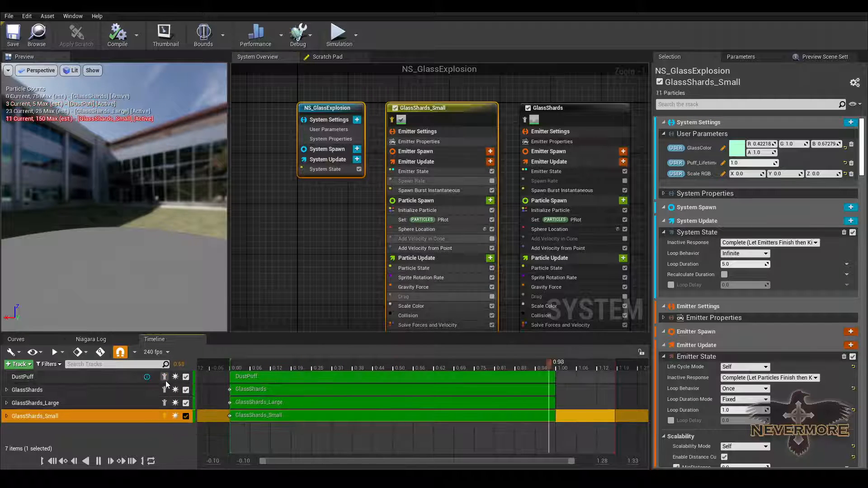
Step: Review the remaining NS_GlassExplosion emitters through DustPuff, toggle the isolation of GlassShards_Small, and return to the level
right_click_drag(541, 108, 366, 126)
scroll(366, 126, "down", 5)
scroll(502, 132, "up", 4)
right_click_drag(501, 131, 465, 168)
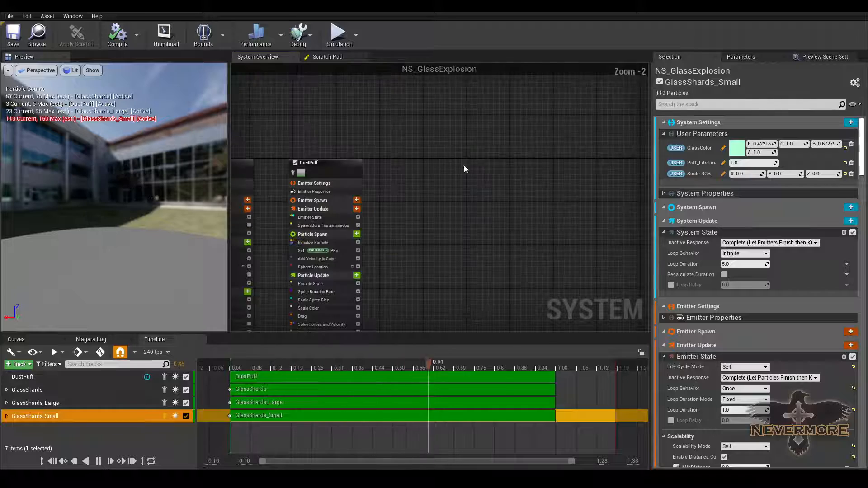
scroll(385, 201, "up", 2)
right_click_drag(385, 202, 561, 203)
scroll(366, 134, "down", 3)
right_click_drag(340, 163, 469, 157)
scroll(448, 138, "up", 2)
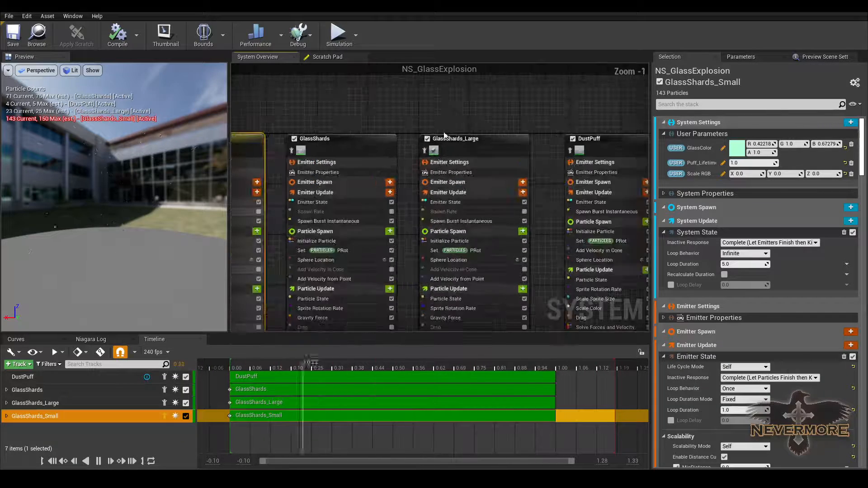
right_click_drag(411, 126, 551, 121)
left_click(164, 416)
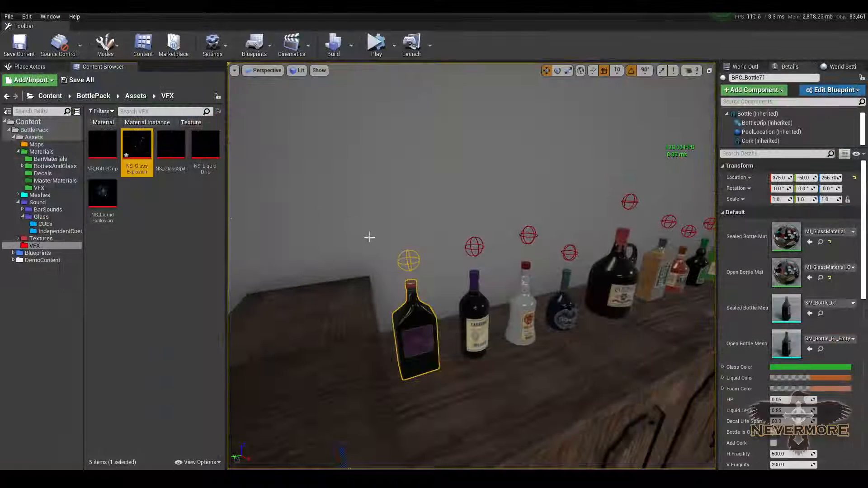
Step: Open the NS_GlassSpill Niagara system to review its WaterSplash_Core emitter, and return to the level
left_click(171, 146)
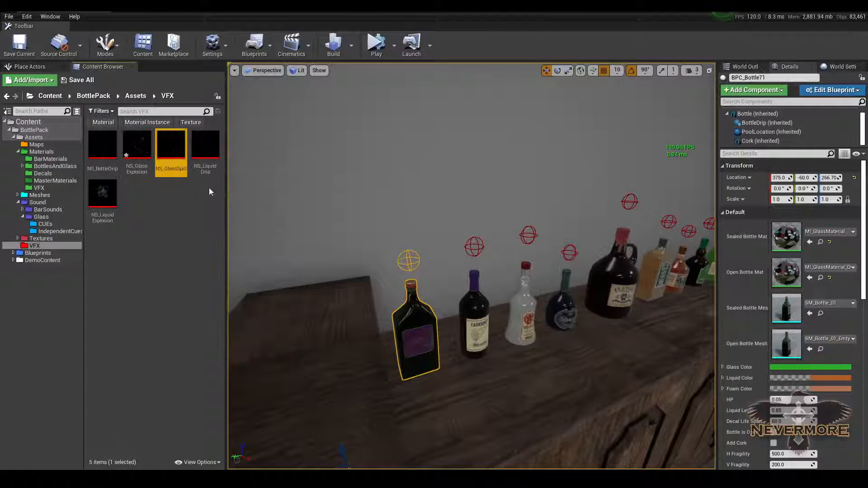
double_click(174, 150)
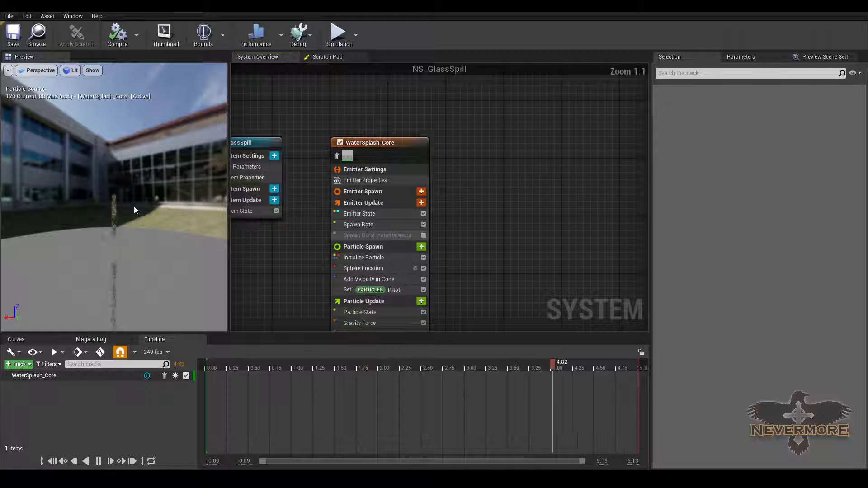
left_click(63, 8)
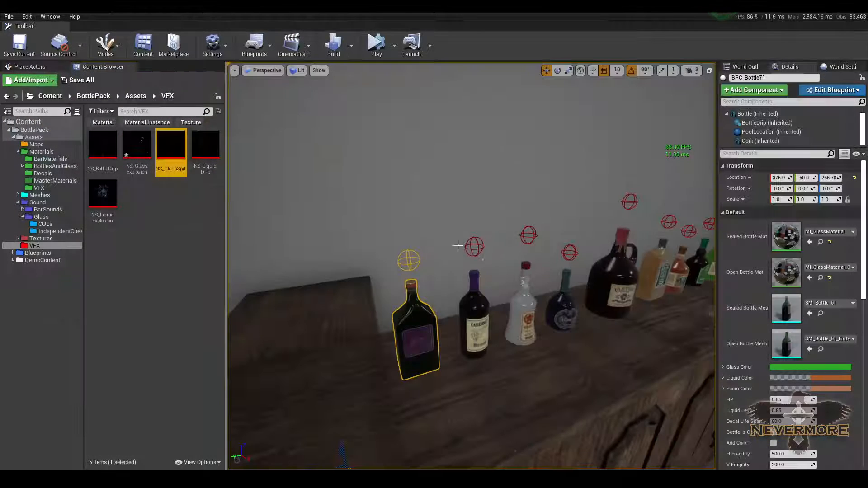
Step: Examine the drip effects of the wine glasses hanging above the bar, with BPC_Glass34 selected
left_click_drag(458, 245, 579, 272)
right_click_drag(491, 259, 642, 260)
key("w")
key("w")
key("w")
key("e")
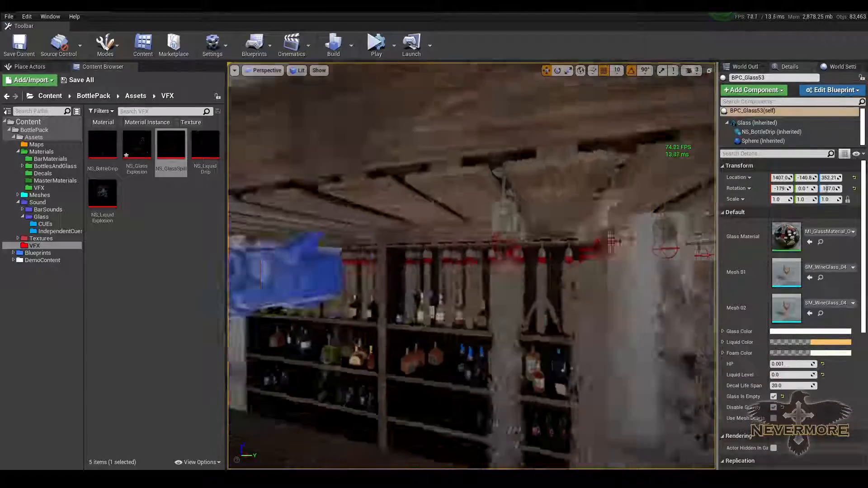
right_click_drag(642, 260, 561, 230)
key("w")
key("s")
key("w")
key("s")
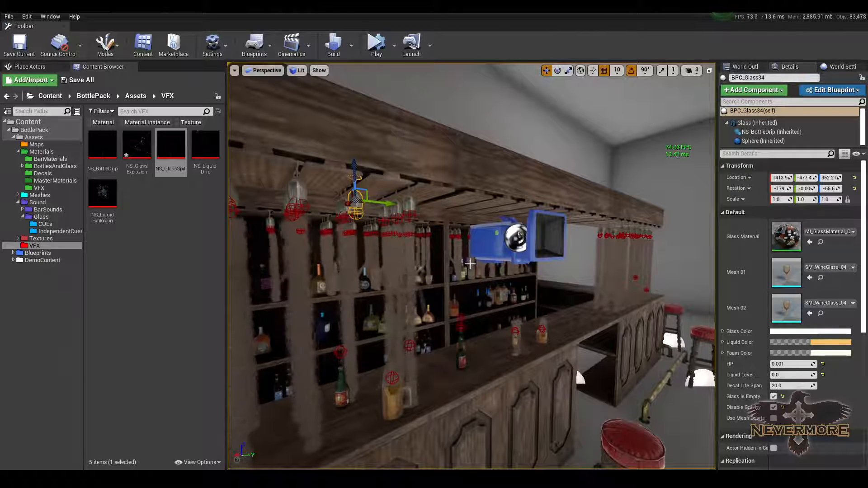
Step: Simulate the level to inspect the hanging glasses and the bar counter without the editor drip preview, and end the simulation
key("alt+s")
right_click_drag(454, 292, 514, 287)
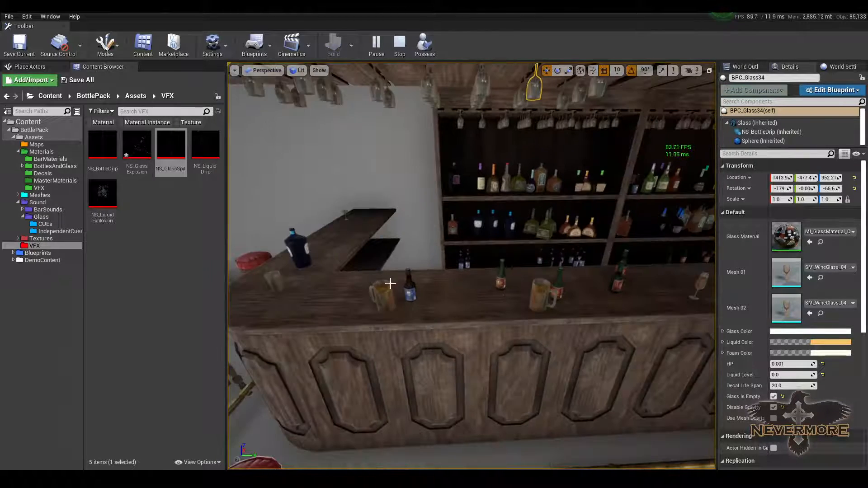
right_click_drag(390, 284, 479, 212)
right_click_drag(534, 210, 551, 246)
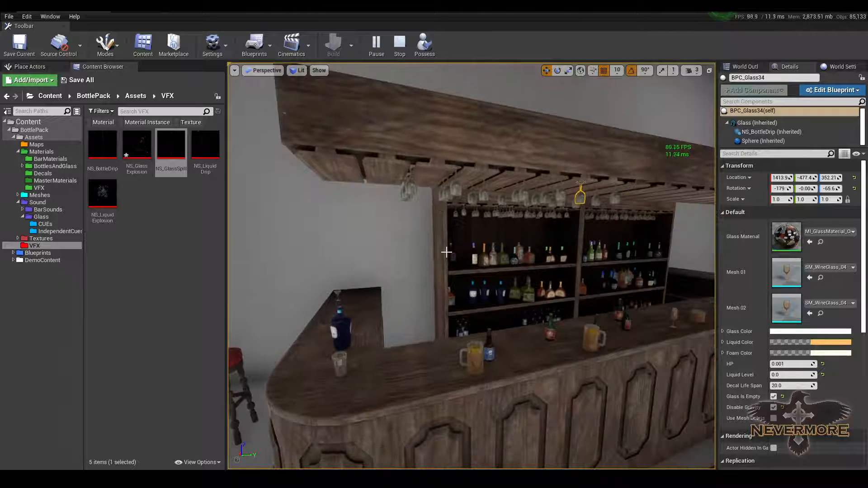
key("Escape")
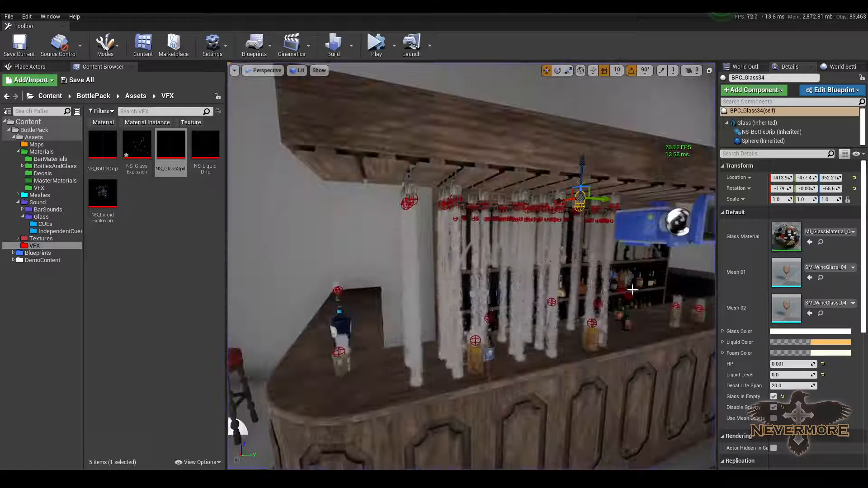
Step: Examine the spill effects around the bar and the beer mug BPC_Glass2, and clear the selection
mouse_move(631, 291)
right_mouse_down()
mouse_move(611, 286)
mouse_move(567, 308)
mouse_move(637, 294)
right_mouse_up()
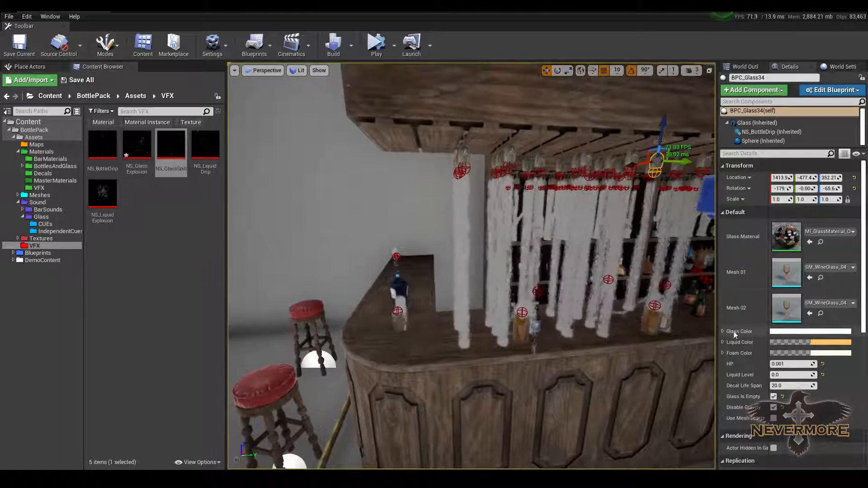
right_click_drag(458, 313, 579, 294)
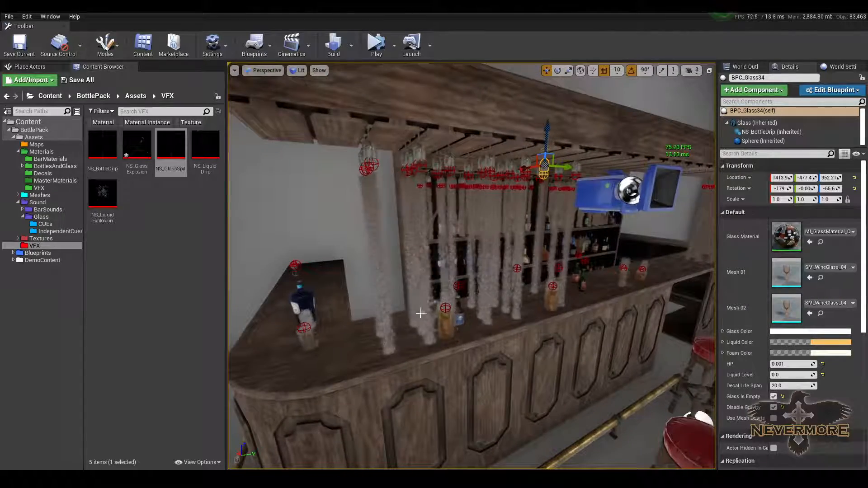
right_click_drag(421, 313, 391, 265)
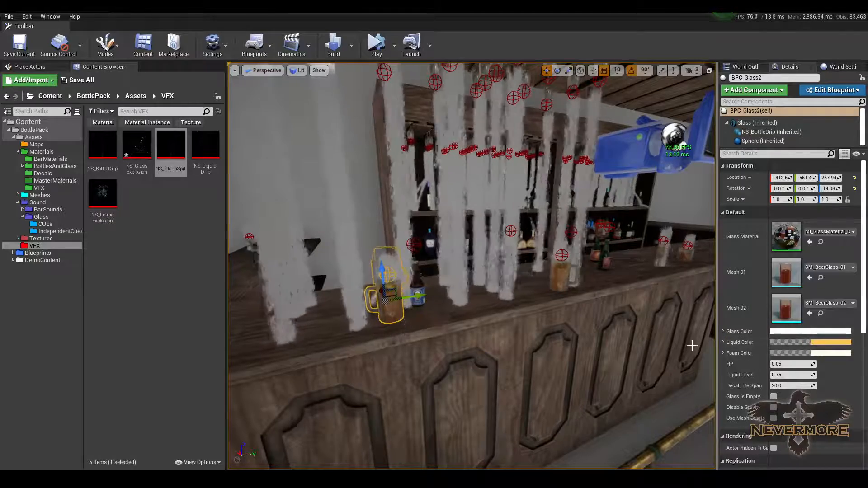
right_click_drag(471, 266, 484, 215)
key("Escape")
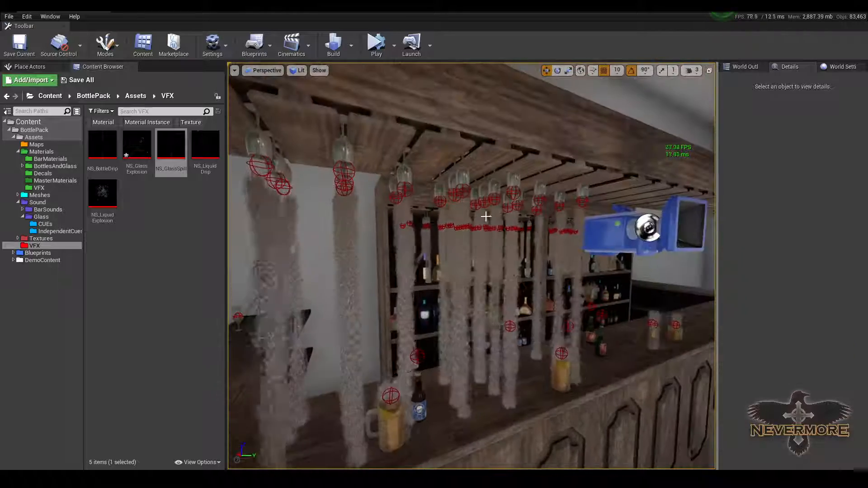
Step: Collapse the Demonstration and Bottles folders in the outliner, select all glasses from BPC_Glass9 through BPC_Glass07, and focus on them
left_click(741, 68)
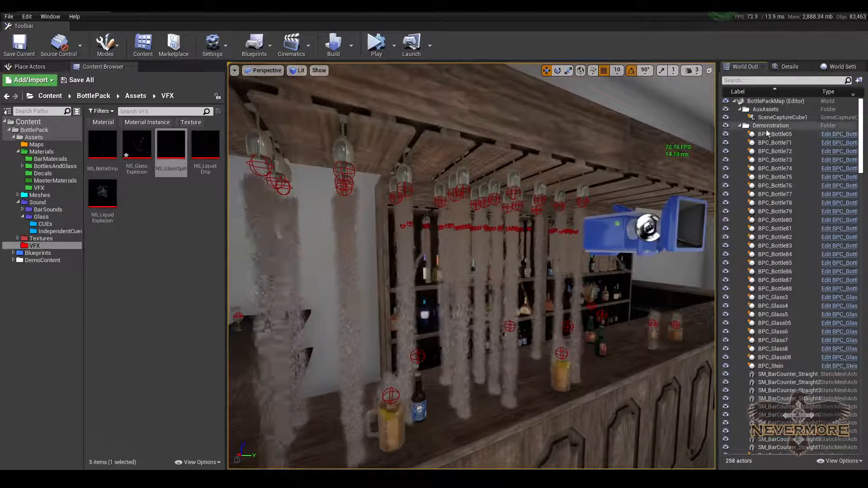
left_click(741, 126)
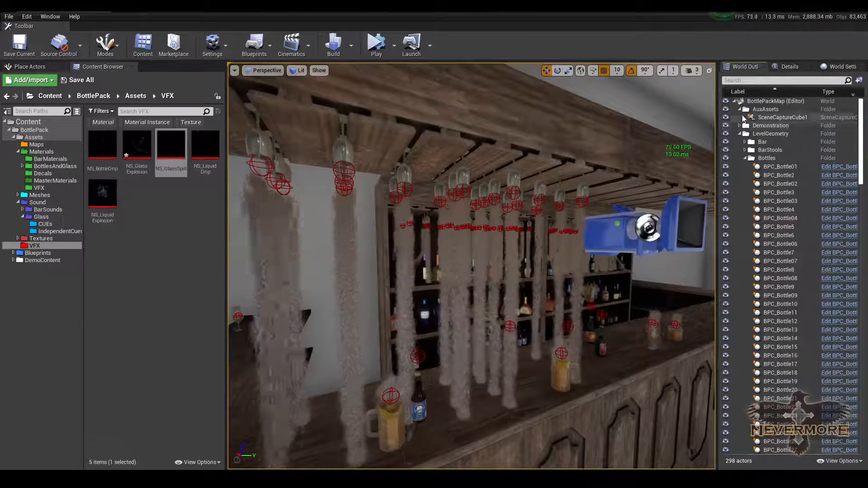
left_click(745, 158)
left_click(777, 185)
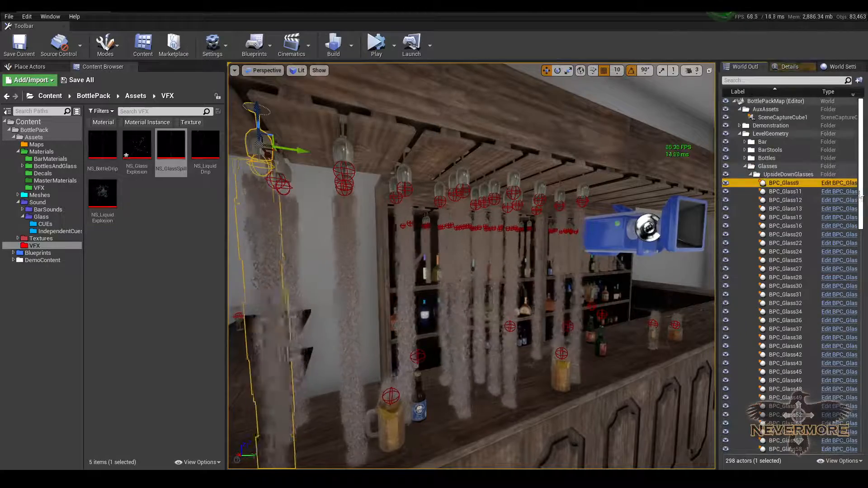
scroll(778, 187, "down", 15)
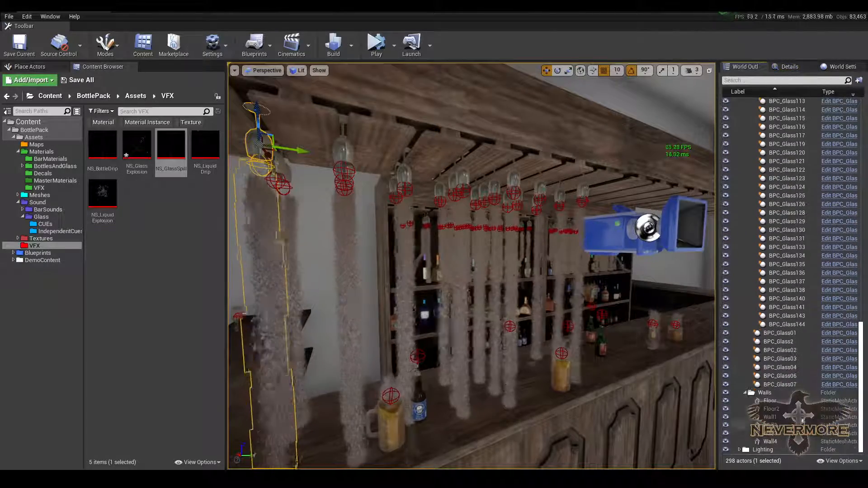
left_click(780, 384, "shift")
key("f")
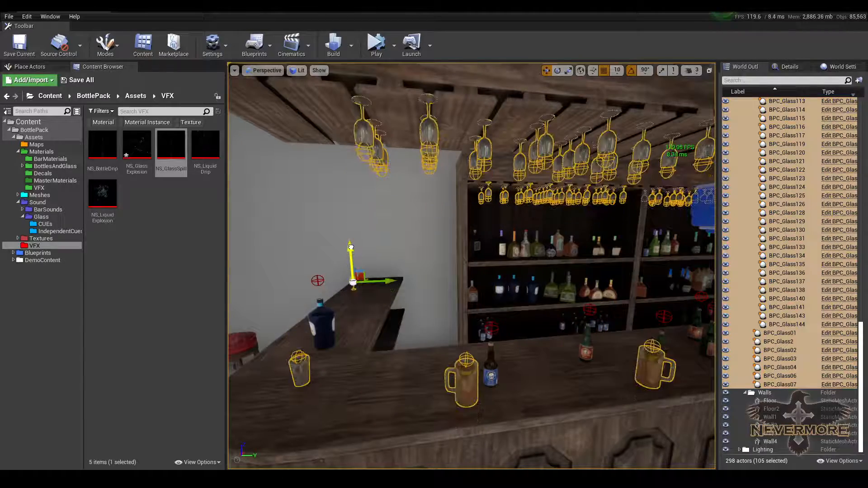
Step: Clear the glass selection and examine the row of demonstration bottles on the bar counter, undoing the accidental change there
right_click_drag(355, 236, 574, 249)
key("Escape")
key("w")
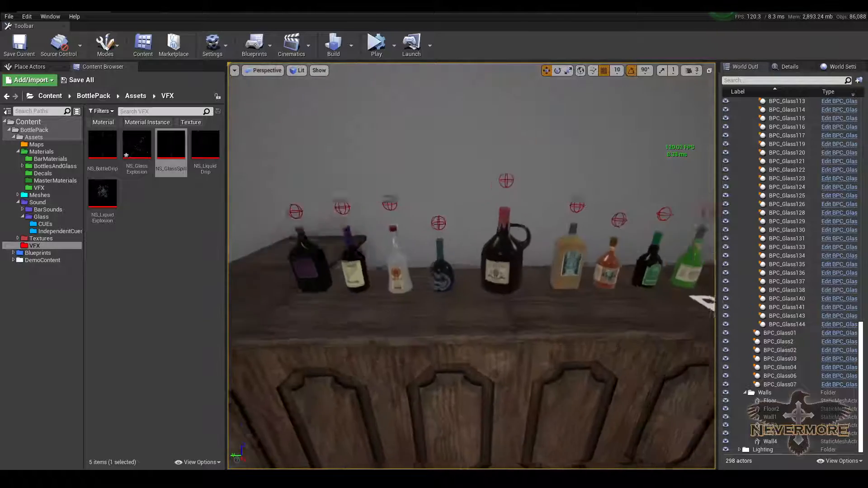
key("w")
right_click_drag(403, 266, 474, 272)
key("s")
key("w")
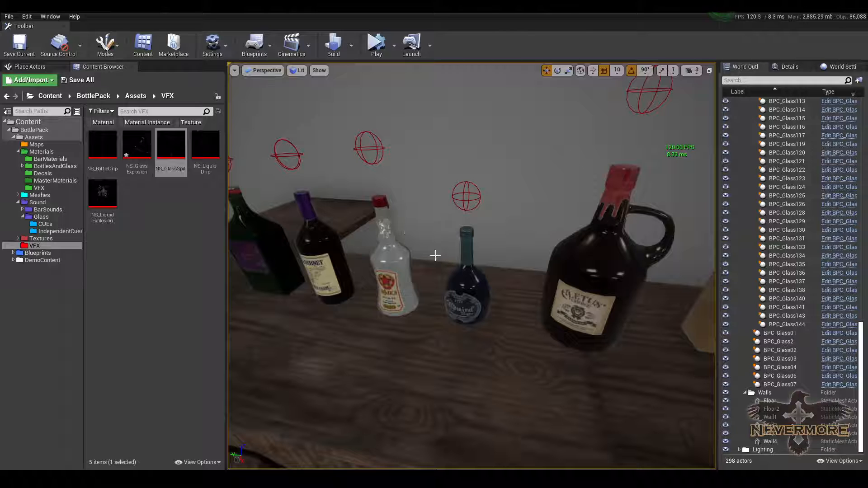
right_click_drag(407, 244, 462, 230)
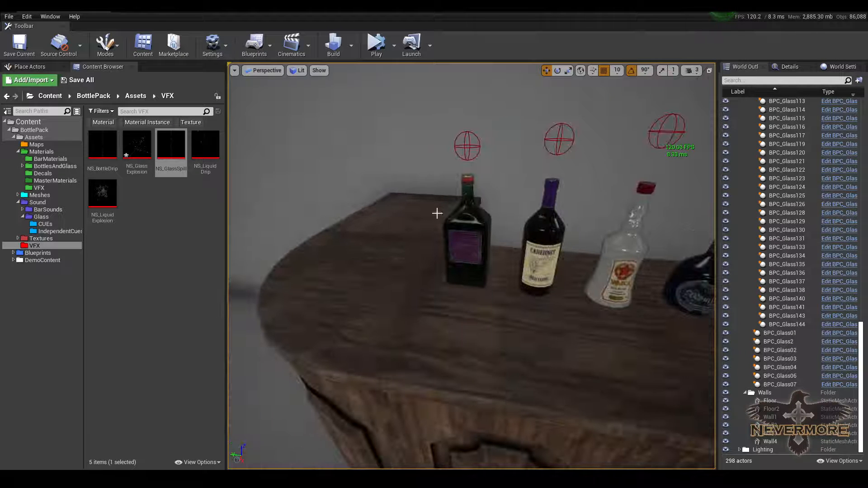
left_click(344, 255)
right_click_drag(395, 281, 385, 285)
key("ctrl+z")
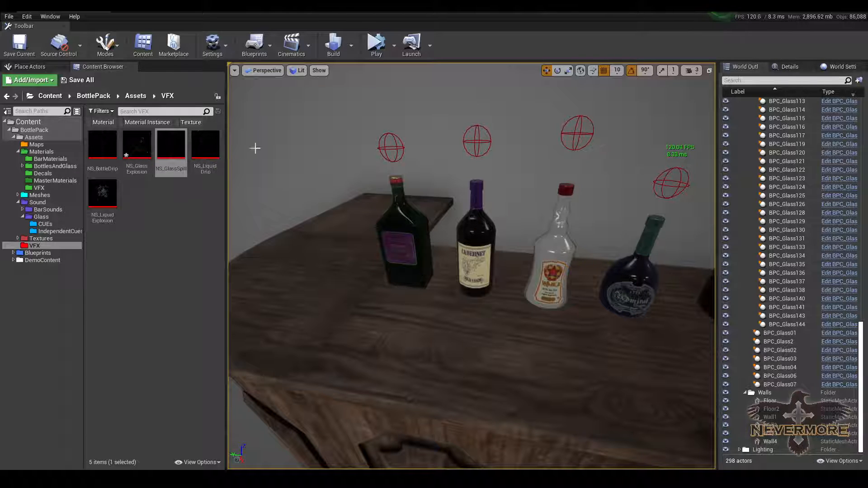
Step: Place the NS_LiquidDrip Niagara system on the rounded end of the counter beside the bottles, at location 380, -20, 250
left_click(205, 145)
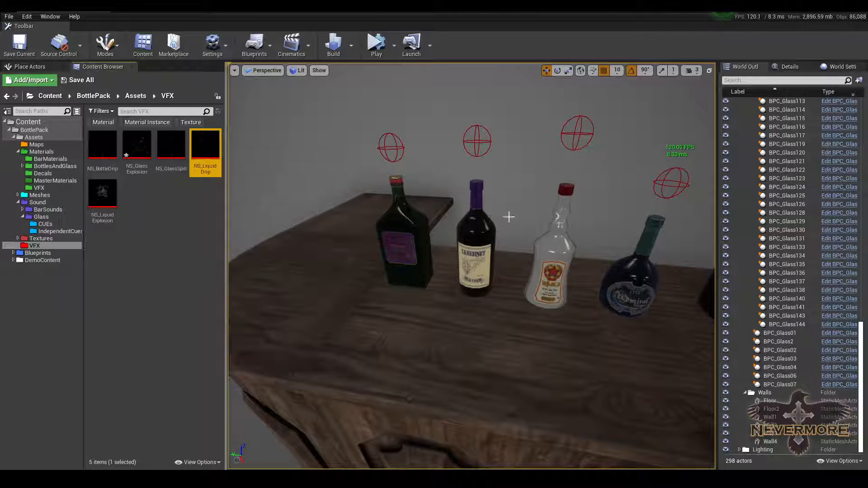
right_click_drag(509, 217, 404, 220)
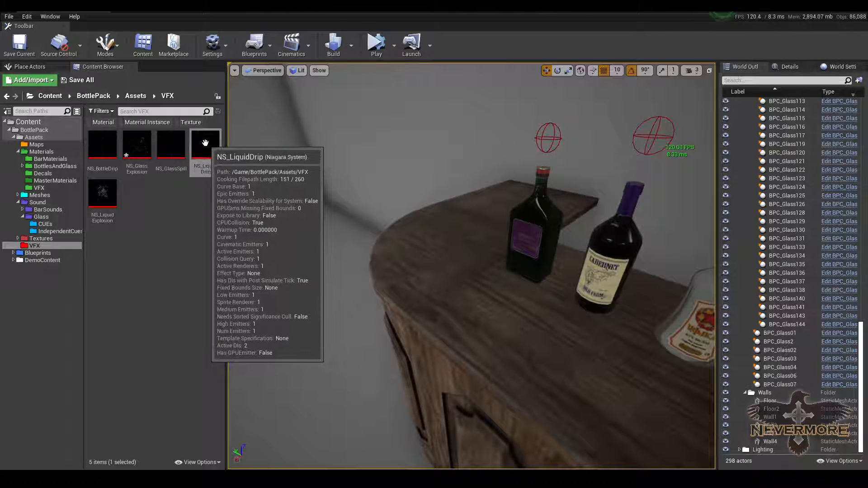
left_click_drag(213, 142, 430, 235)
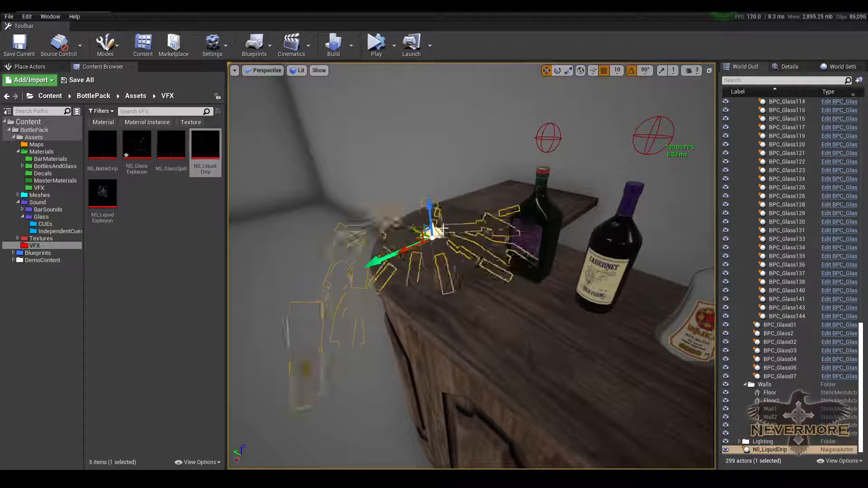
right_click_drag(454, 270, 466, 241)
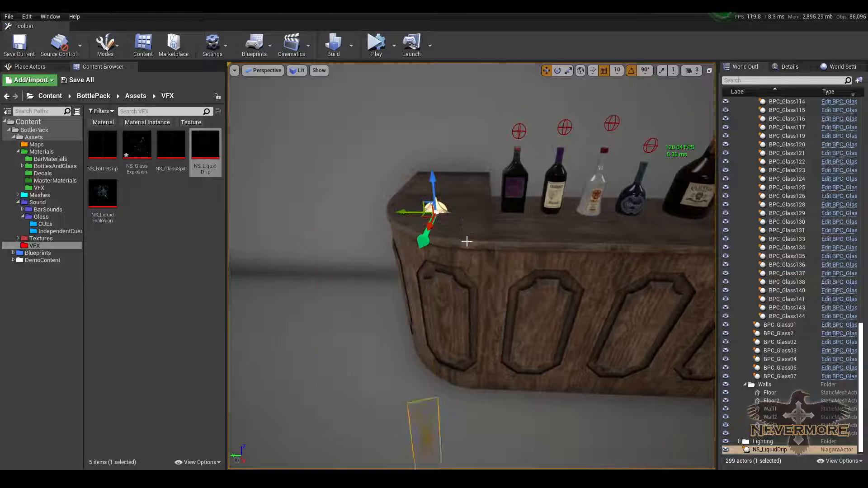
Step: Replay the placed NS_LiquidDrip effect, hide the editor icons with game view, and turn off its Auto Activate option
left_click(789, 66)
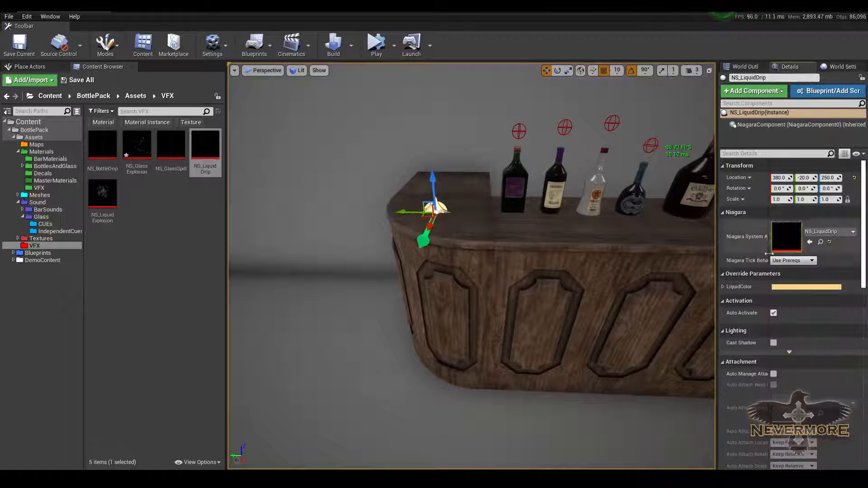
left_click(774, 313)
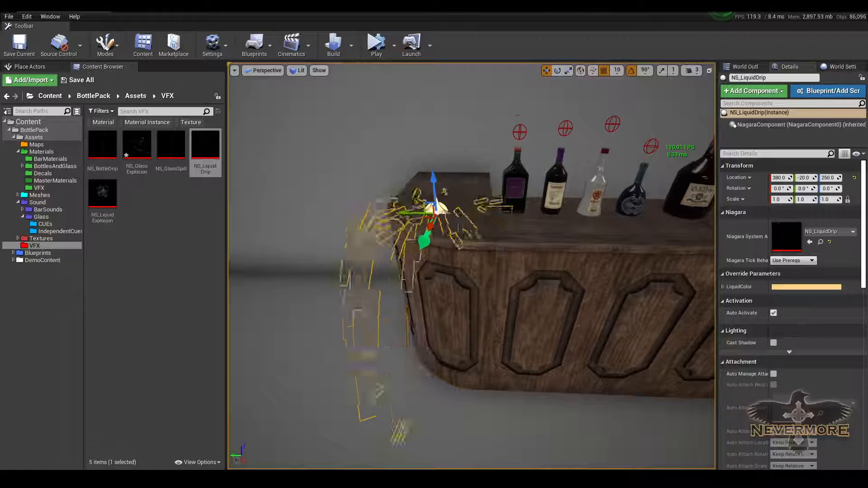
key("g")
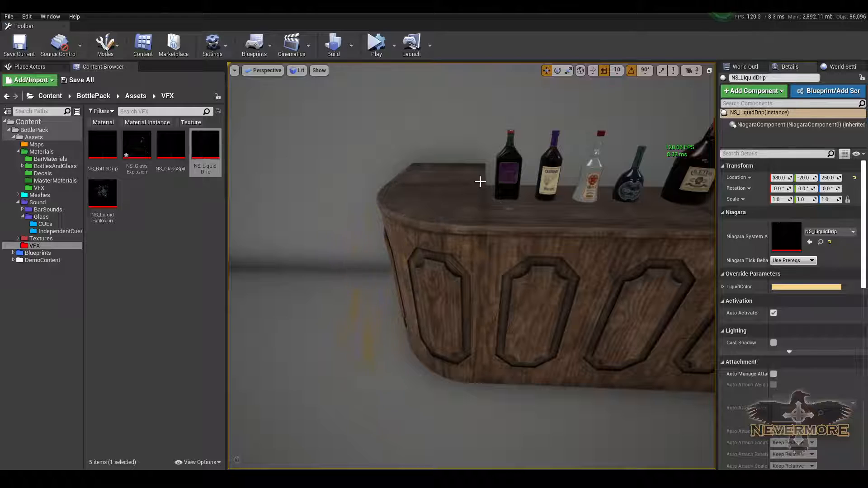
left_click(773, 313)
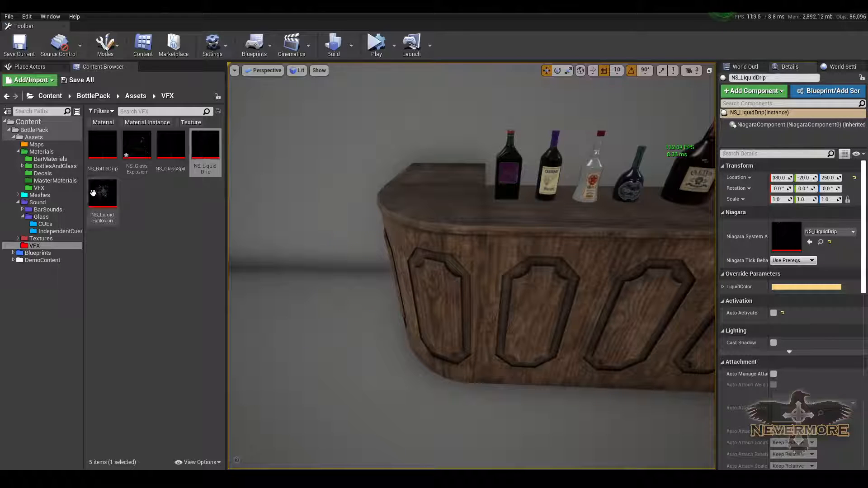
Step: Open the BP_Bottle blueprint from the Blueprints folder and find the SpawnActor node for the mesh glass shards in its event graph
left_click(37, 253)
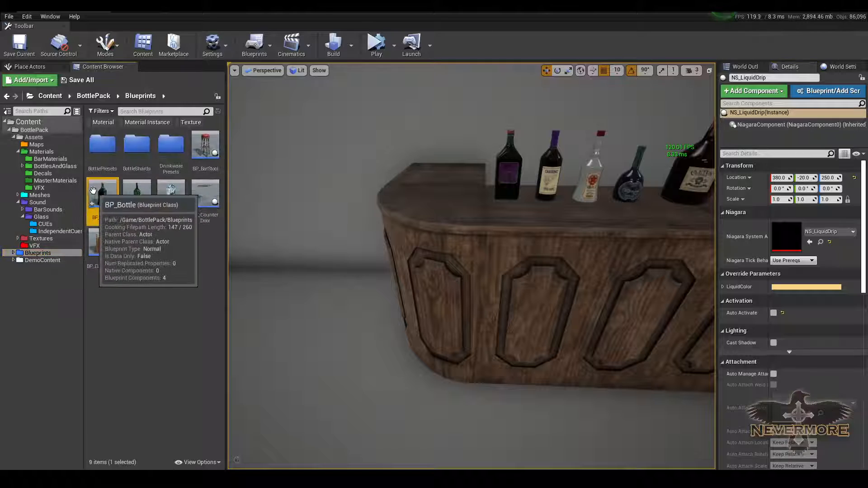
left_click(97, 194)
double_click(96, 195)
scroll(339, 214, "up", 5)
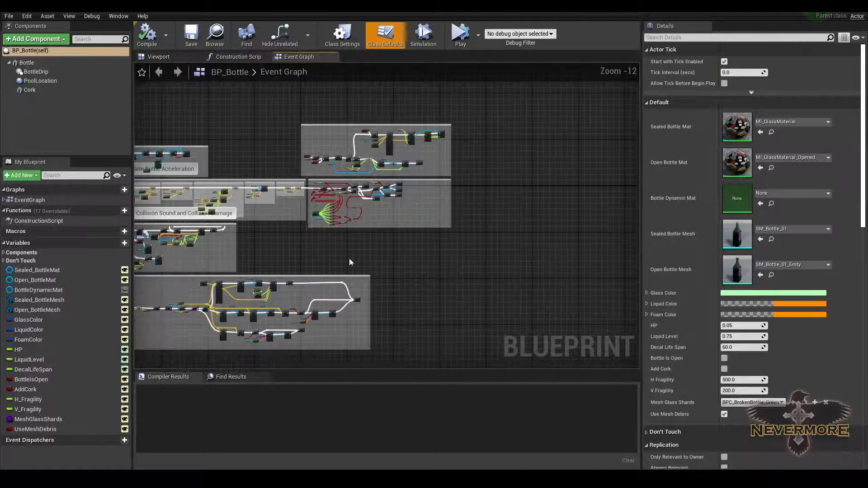
scroll(340, 213, "up", 7)
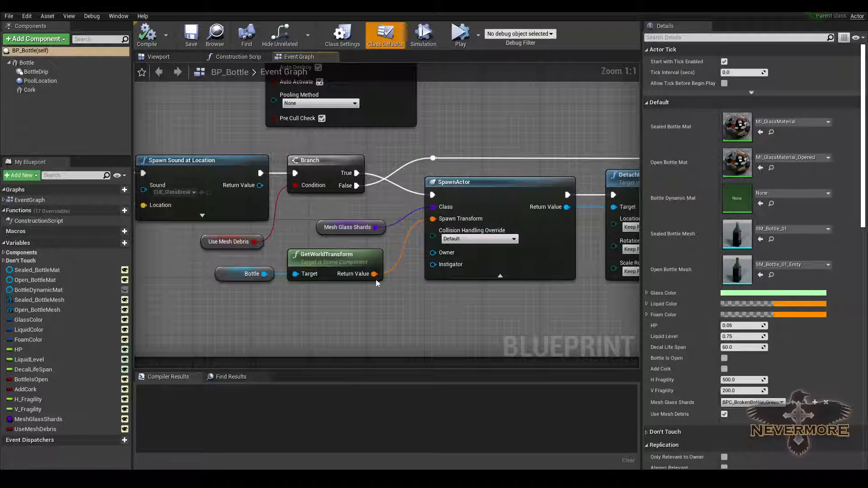
Step: Examine the BP_Bottle break nodes that spawn the glass shards, the liquid explosion effect and the glass break sound
right_click_drag(368, 285, 311, 297)
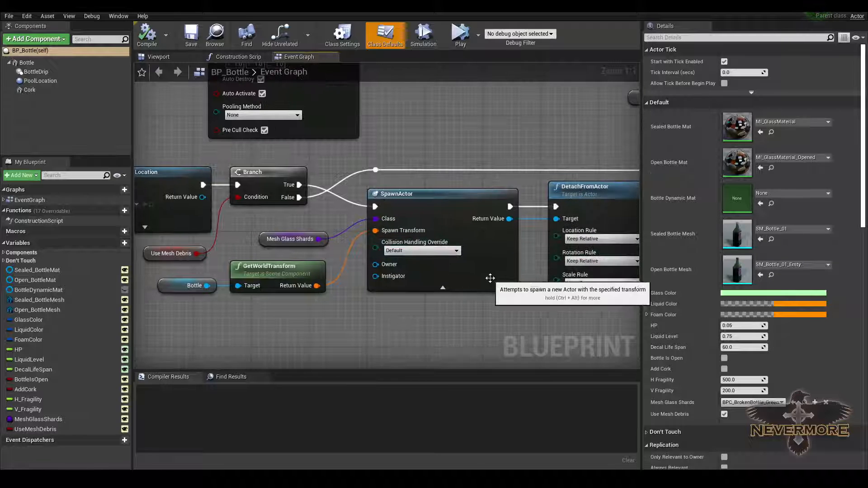
right_click_drag(490, 278, 412, 299)
right_click_drag(362, 277, 380, 283)
scroll(352, 273, "down", 3)
scroll(352, 272, "up", 3)
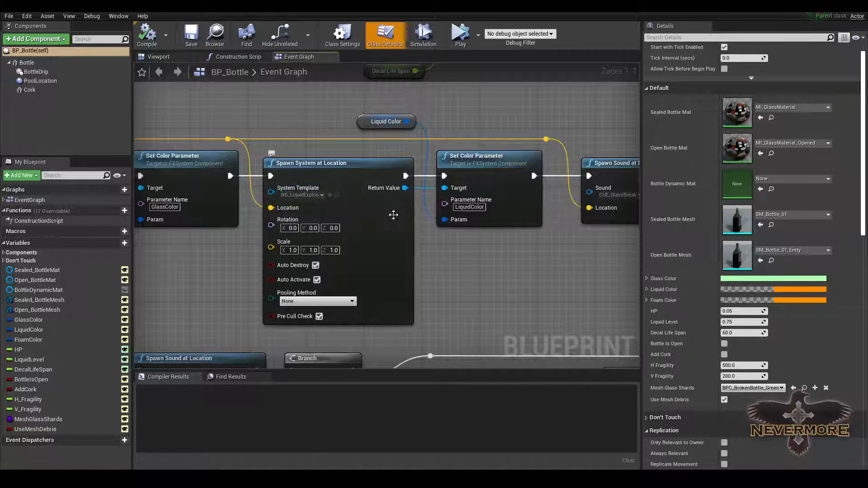
right_click_drag(311, 199, 171, 218)
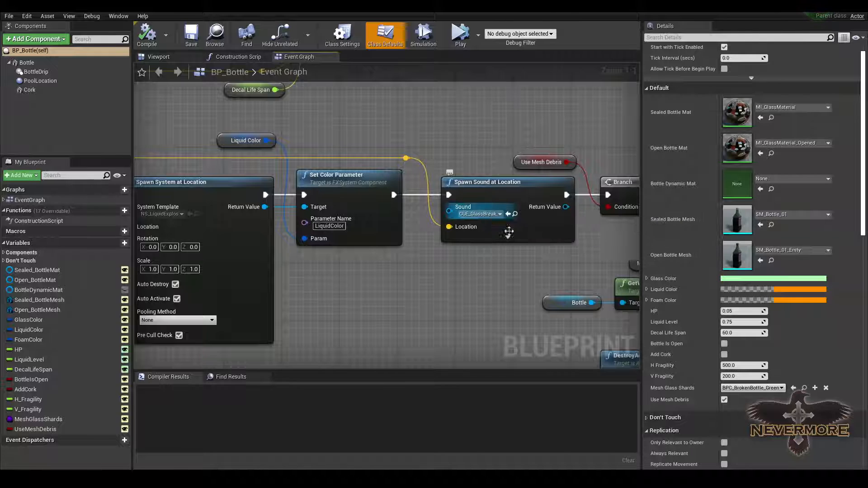
right_click_drag(590, 233, 405, 280)
Step: Examine how BP_Bottle spawns NS_LiquidDrip, sets its LiquidColor parameter and spawns the water splat decal at the hit location
scroll(406, 281, "down", 3)
scroll(346, 204, "down", 1)
right_click_drag(346, 204, 380, 206)
scroll(343, 198, "up", 5)
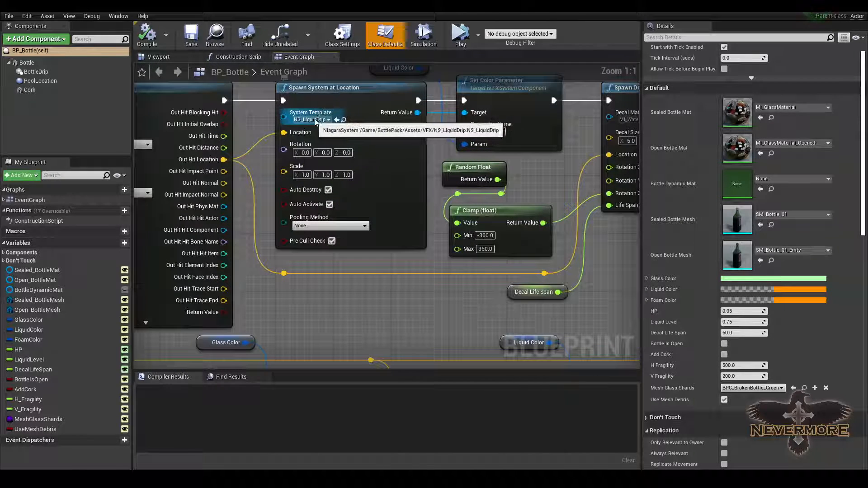
scroll(309, 182, "down", 3)
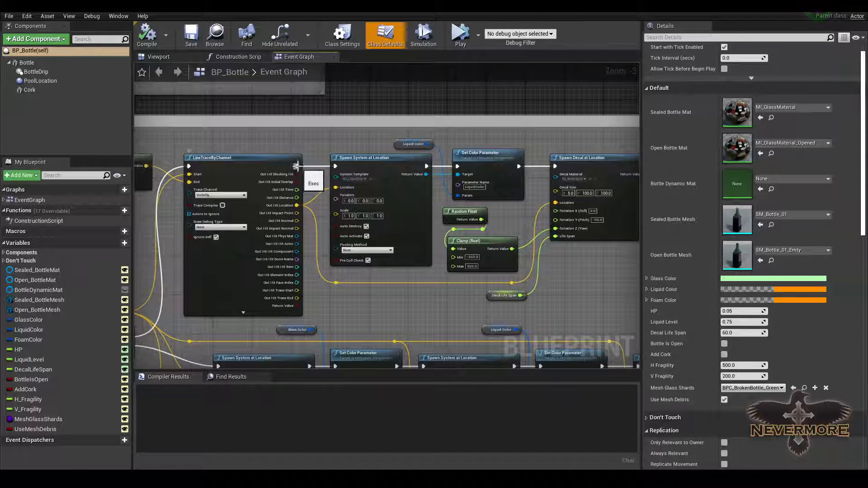
scroll(470, 168, "up", 3)
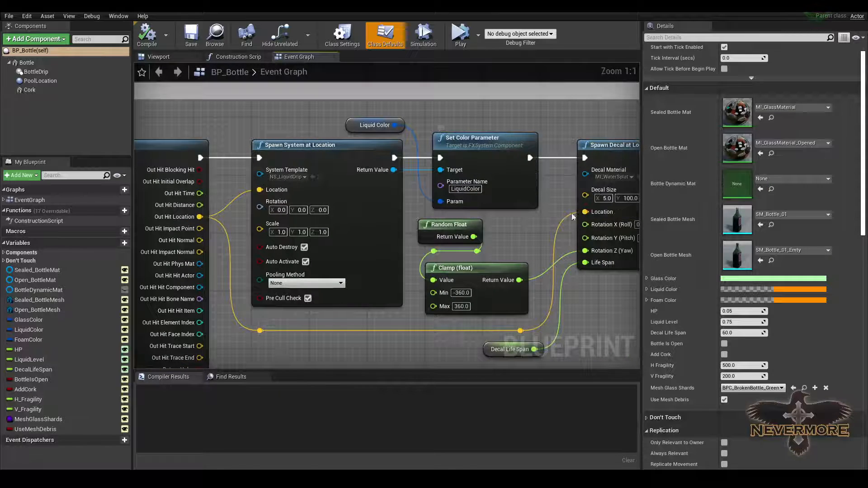
scroll(528, 164, "down", 3)
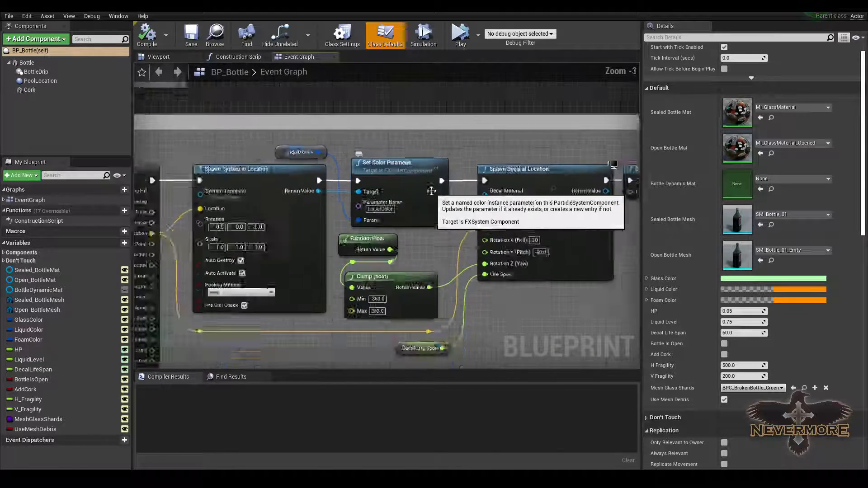
scroll(304, 193, "up", 3)
right_click_drag(410, 158, 368, 185)
scroll(368, 185, "down", 2)
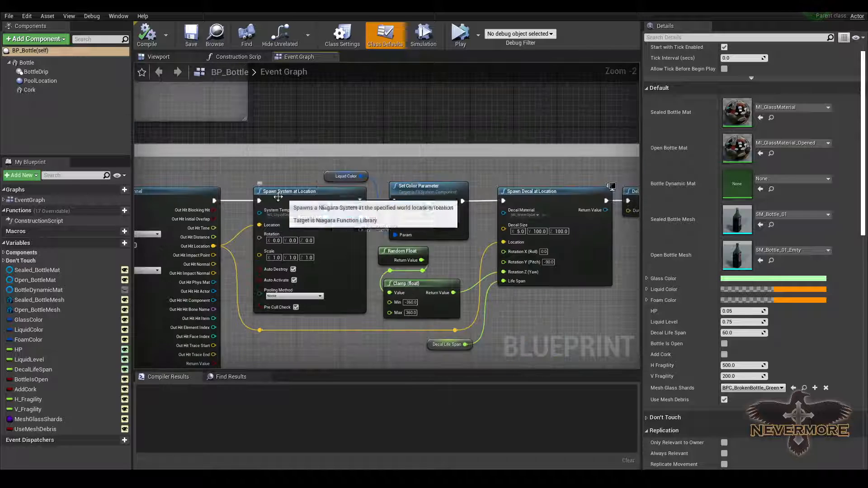
scroll(244, 199, "up", 1)
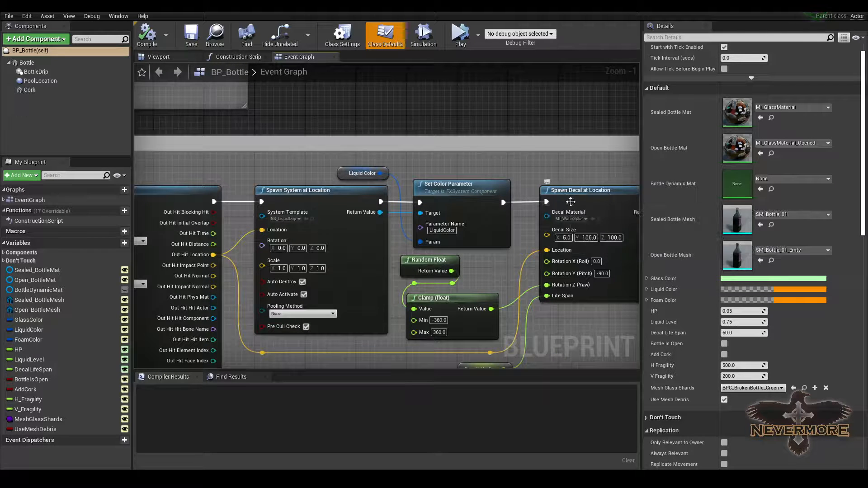
Step: Examine the LineTraceByChannel node that feeds the NS_LiquidDrip spawn in BP_Bottle, and return to the level
scroll(538, 201, "down", 3)
right_click_drag(313, 212, 533, 184)
scroll(492, 256, "up", 3)
right_click_drag(492, 256, 407, 252)
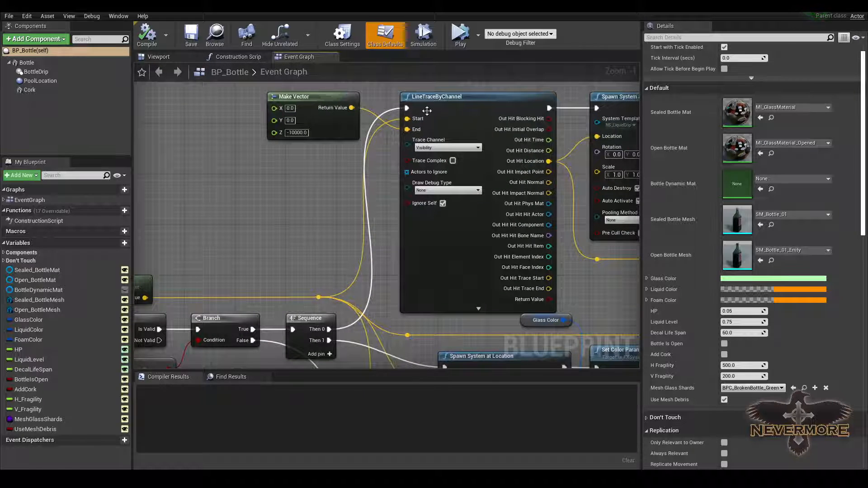
right_click_drag(560, 255, 315, 240)
scroll(316, 241, "down", 2)
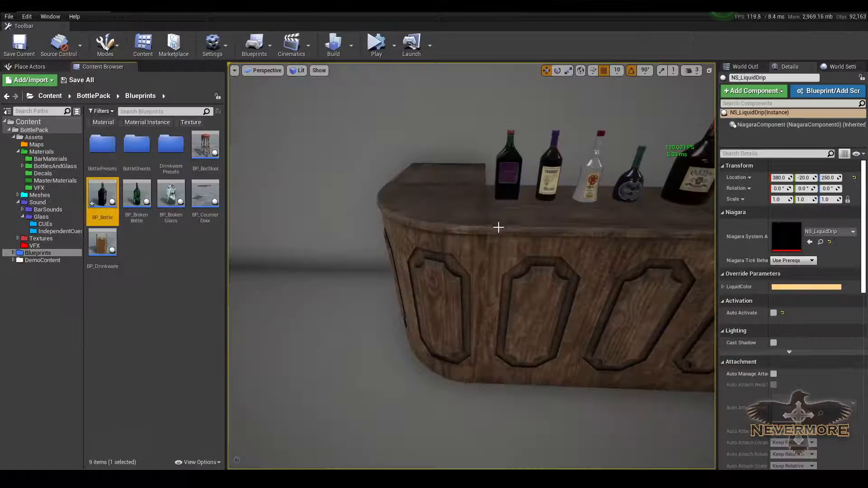
Step: Simulate the level, smash the purple-labelled bottle on the counter to watch its liquid drip, and end the simulation
right_click_drag(498, 227, 498, 227)
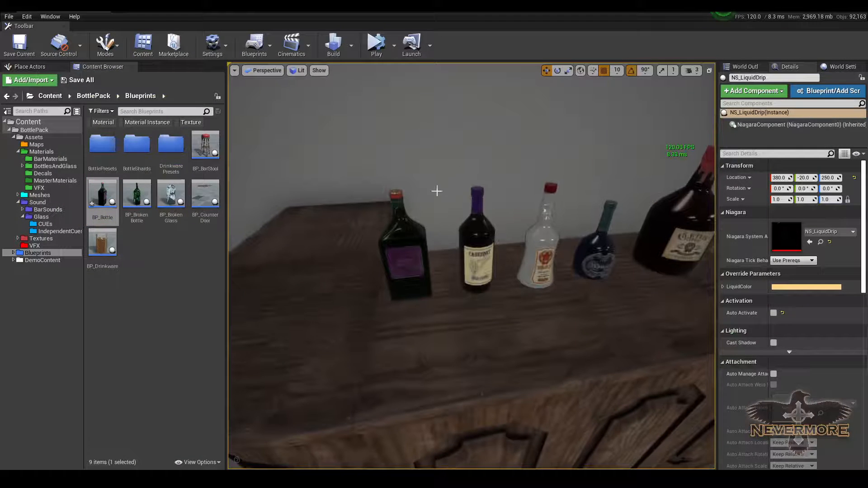
key("alt+s")
left_click(407, 223)
left_click_drag(407, 223, 384, 386)
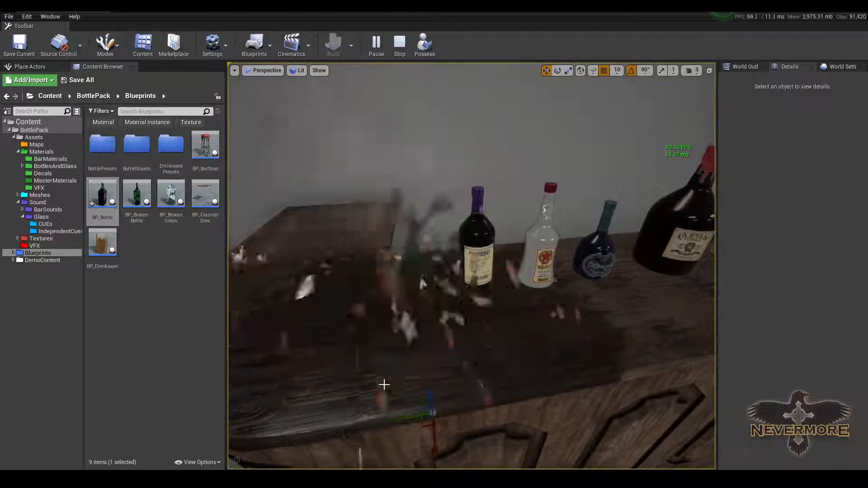
left_click_drag(432, 250, 420, 286)
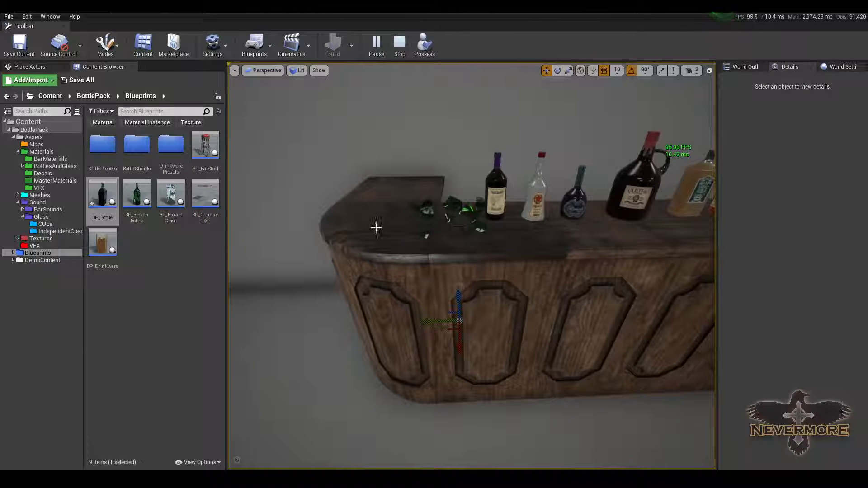
key("Escape")
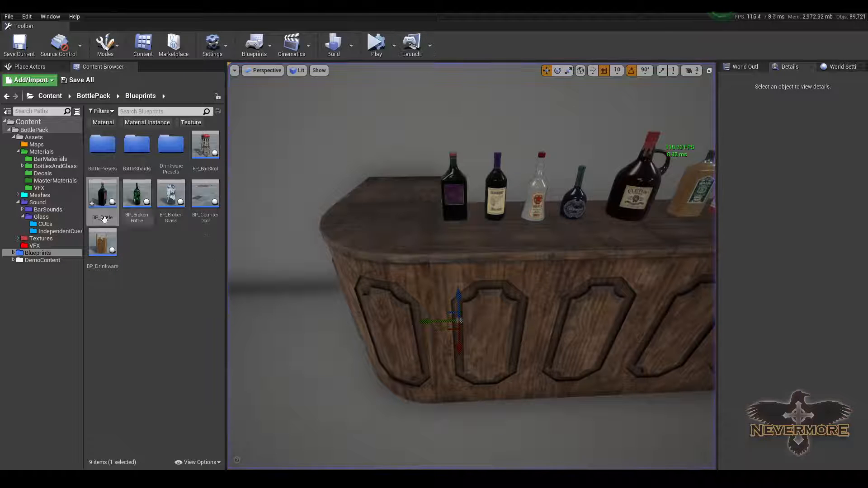
Step: Locate NS_LiquidDrip in the VFX folder and examine the BP_Bottle node that spawns it at the trace hit location
left_click(41, 246)
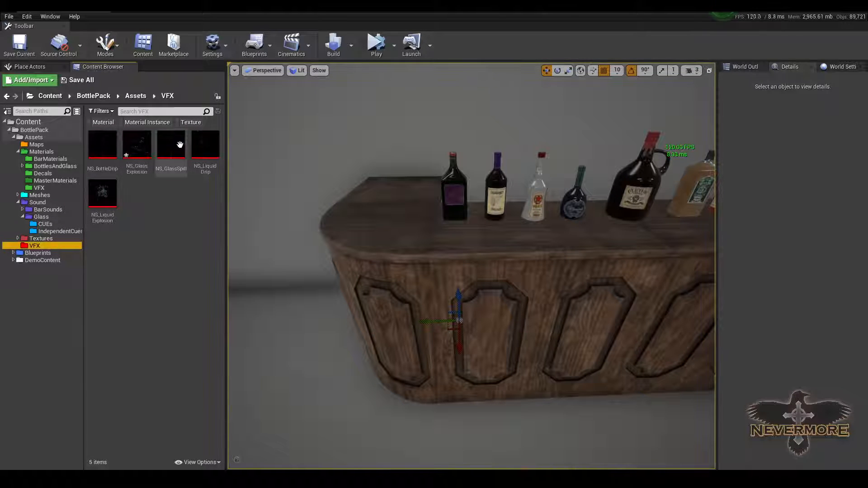
left_click(206, 146)
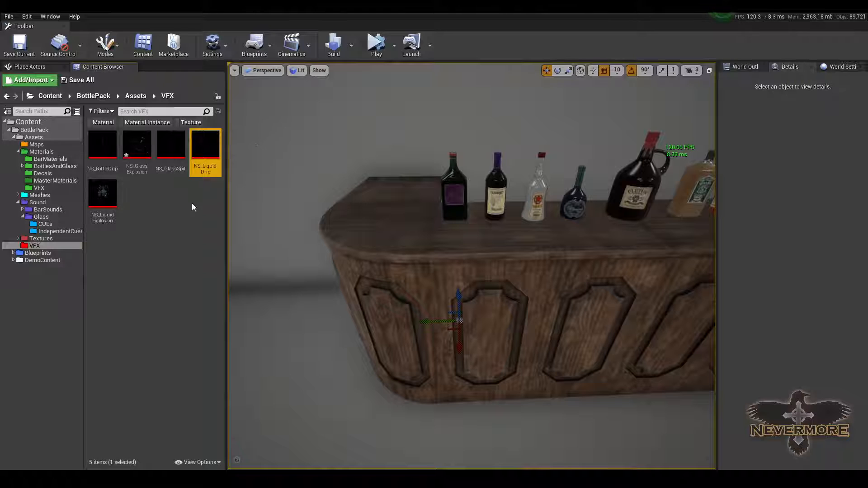
left_click_drag(349, 227, 341, 203)
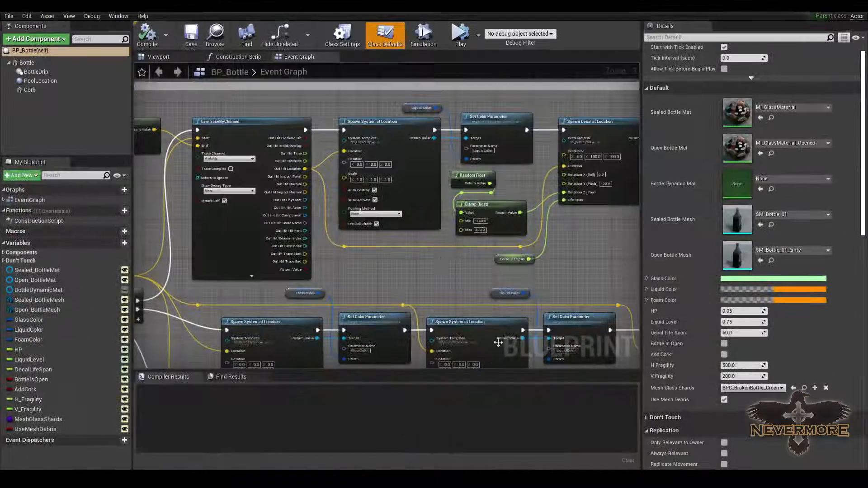
right_click_drag(421, 267, 374, 187)
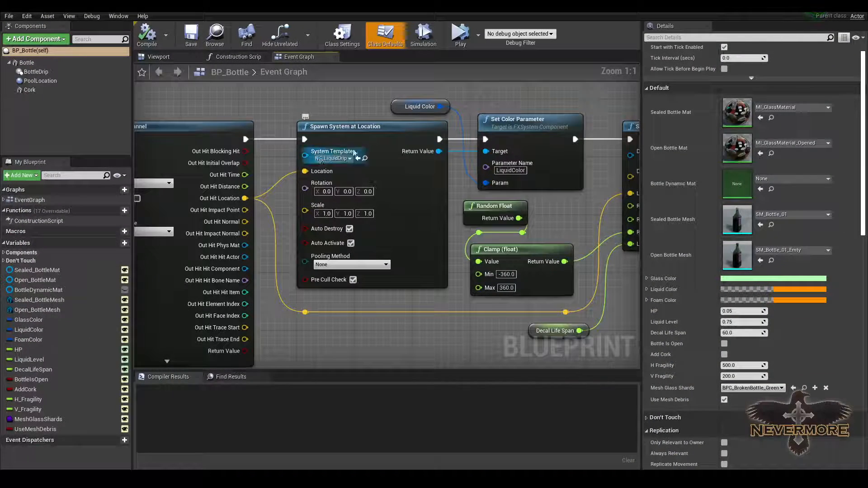
scroll(398, 153, "down", 2)
right_click_drag(398, 153, 341, 180)
scroll(231, 167, "up", 2)
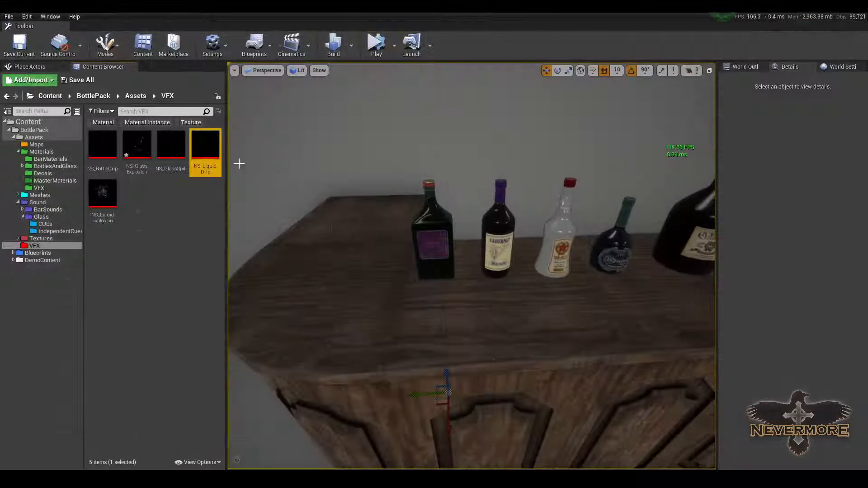
Step: Select the purple-labelled bottle, open NS_LiquidExplosion and examine its Impacts emitters, including FloorSplash_WaterImpacts and FloorSplash_SmallDrops2
left_click(111, 199)
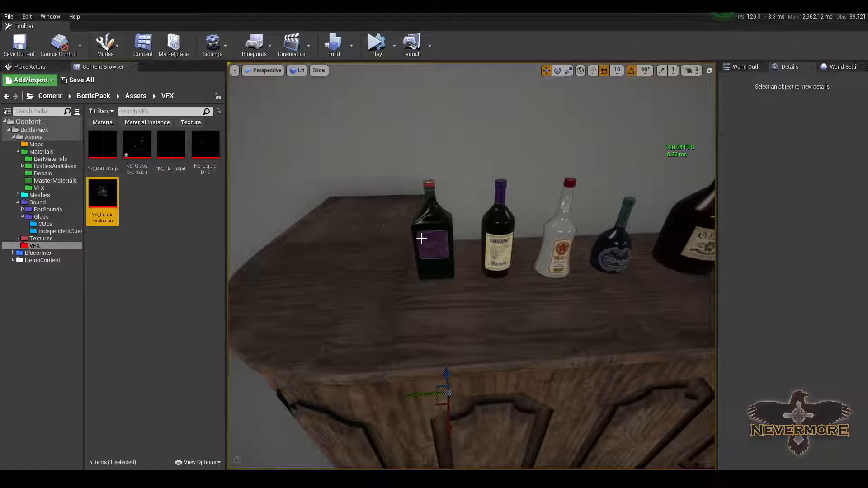
left_click(432, 246)
double_click(101, 198)
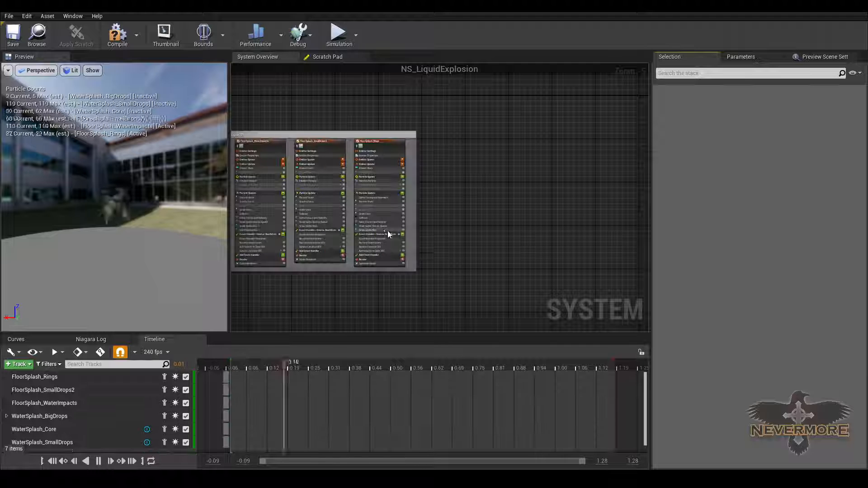
right_click_drag(455, 195, 554, 194)
scroll(560, 194, "down", 5)
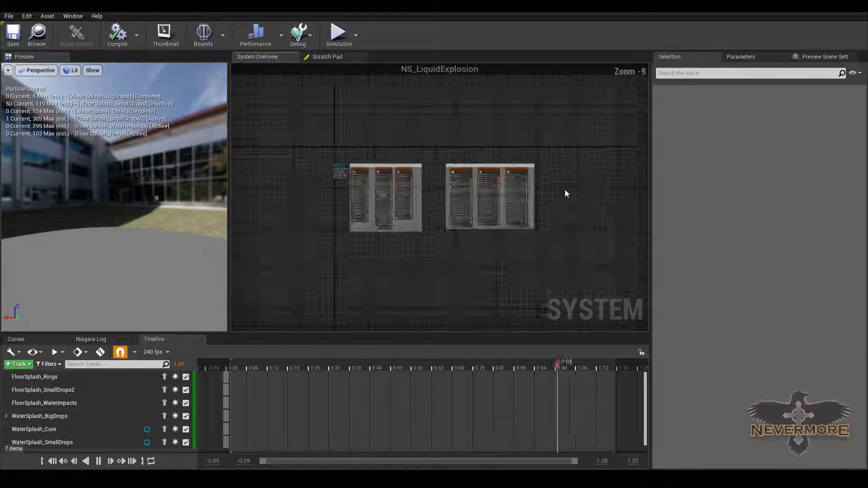
scroll(482, 193, "up", 5)
scroll(480, 152, "up", 5)
right_click_drag(488, 114, 431, 109)
scroll(430, 110, "down", 1)
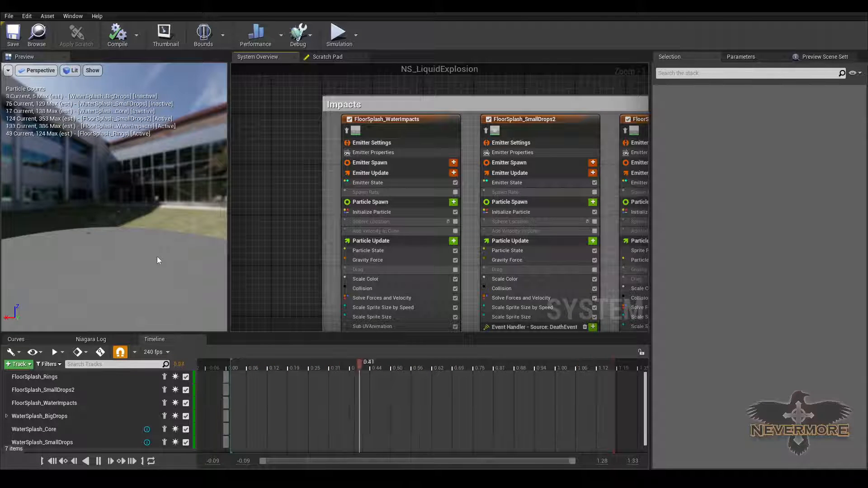
Step: Examine the Main Explosion emitters WaterSplash_BigDrops, WaterSplash_Core and WaterSplash_SmallDrops in NS_LiquidExplosion
scroll(265, 139, "down", 3)
right_click_drag(263, 142, 477, 158)
scroll(354, 136, "up", 4)
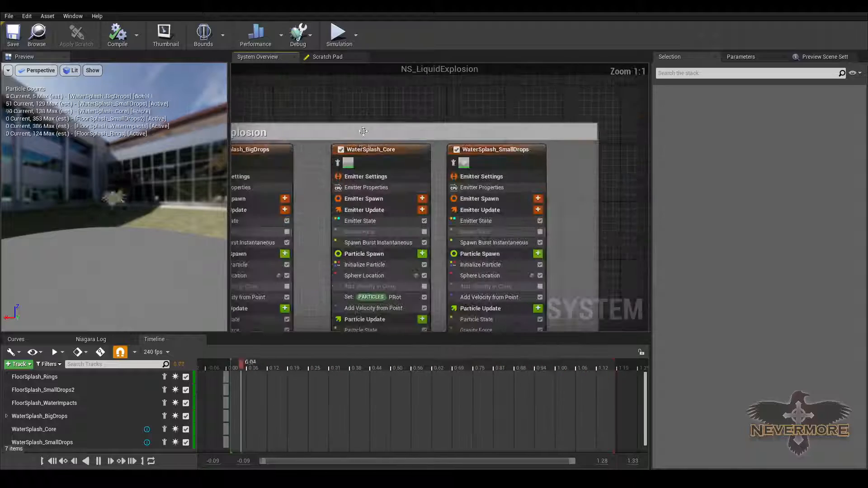
right_click_drag(332, 159, 443, 122)
scroll(444, 121, "down", 2)
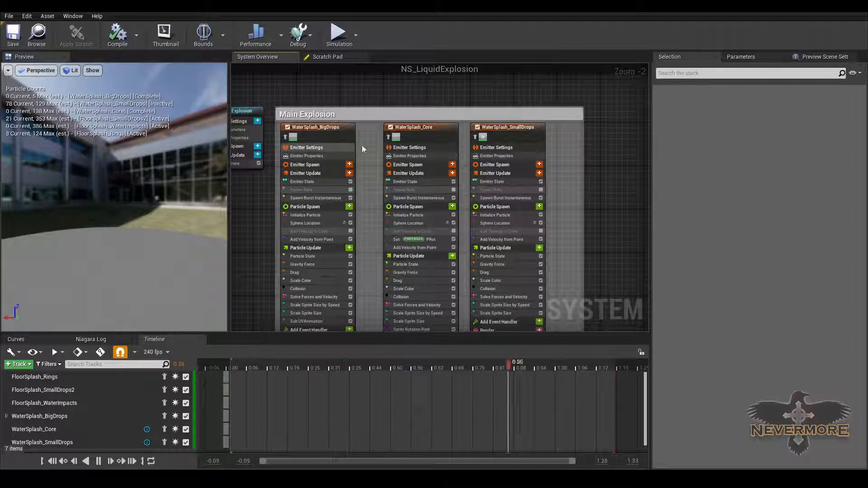
scroll(564, 156, "up", 2)
right_click_drag(561, 151, 574, 137)
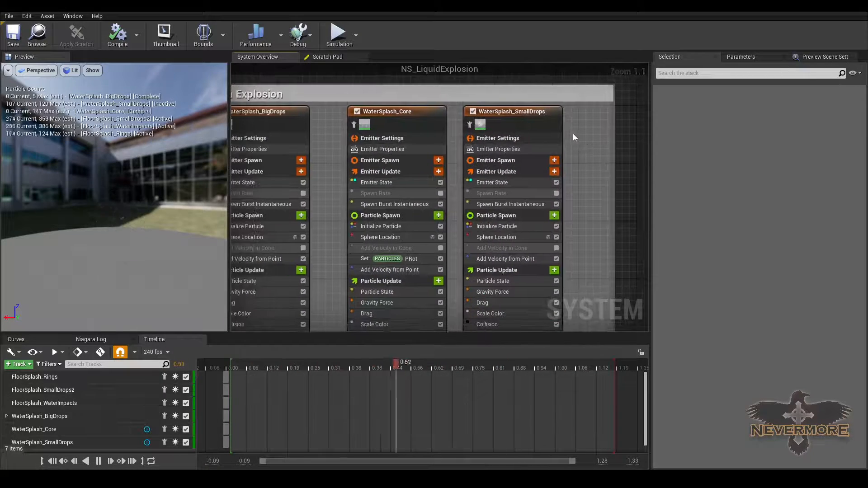
scroll(515, 142, "down", 2)
scroll(362, 160, "up", 2)
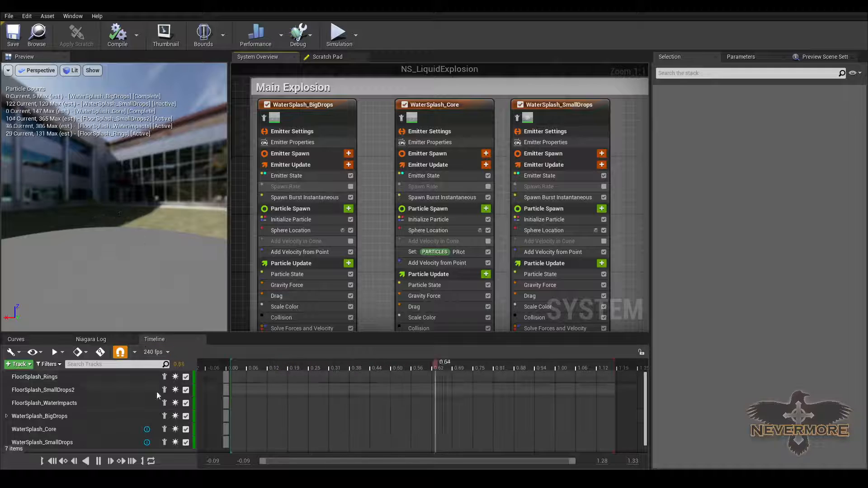
Step: Preview the WaterSplash_Core and WaterSplash_SmallDrops emitters in isolation, and turn the isolation off again
scroll(127, 391, "down", 1)
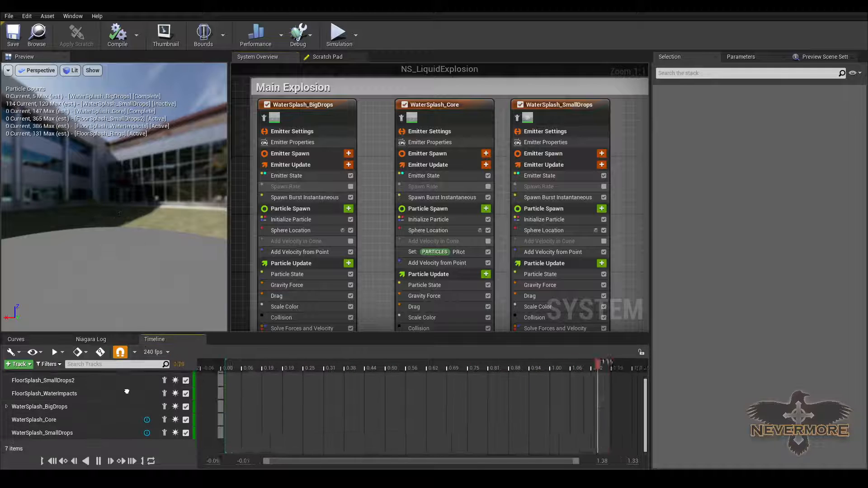
left_click(165, 419)
left_click(164, 433)
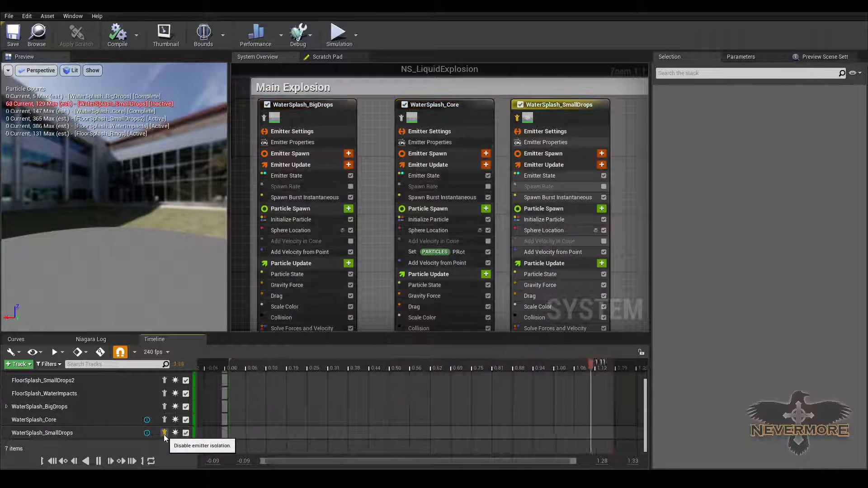
left_click(164, 433)
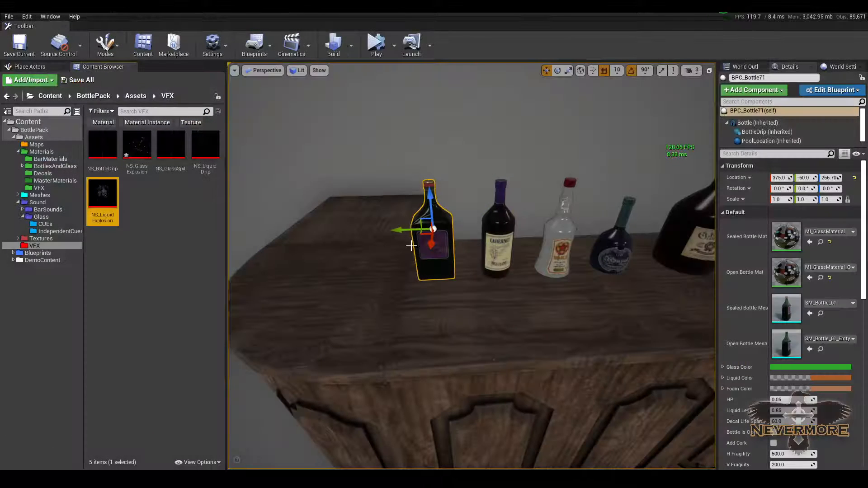
Step: Collapse the Materials and Sound folders, expand Textures and show the New folder of the sealed bottle textures
mouse_move(384, 283)
left_mouse_down()
mouse_move(379, 302)
mouse_move(386, 275)
left_mouse_up()
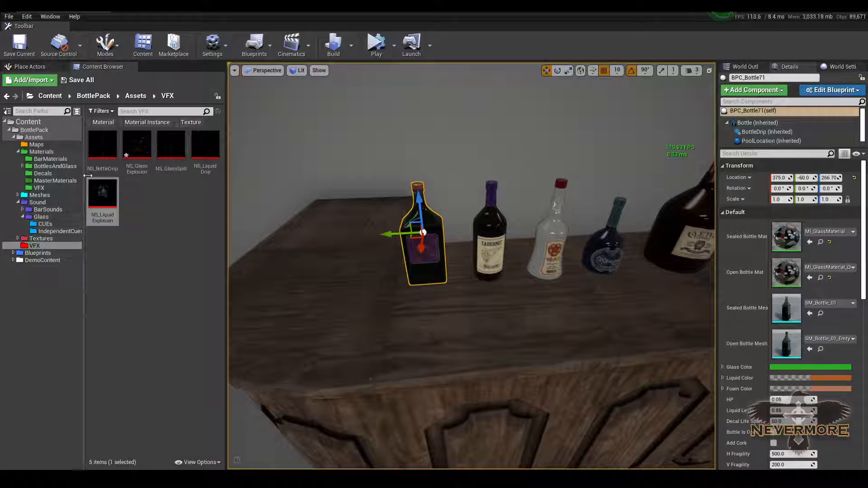
left_click(18, 151)
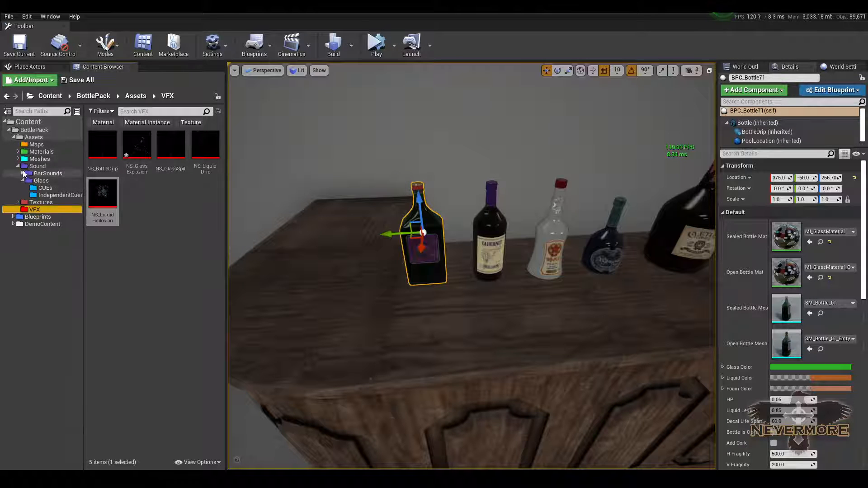
left_click(18, 167)
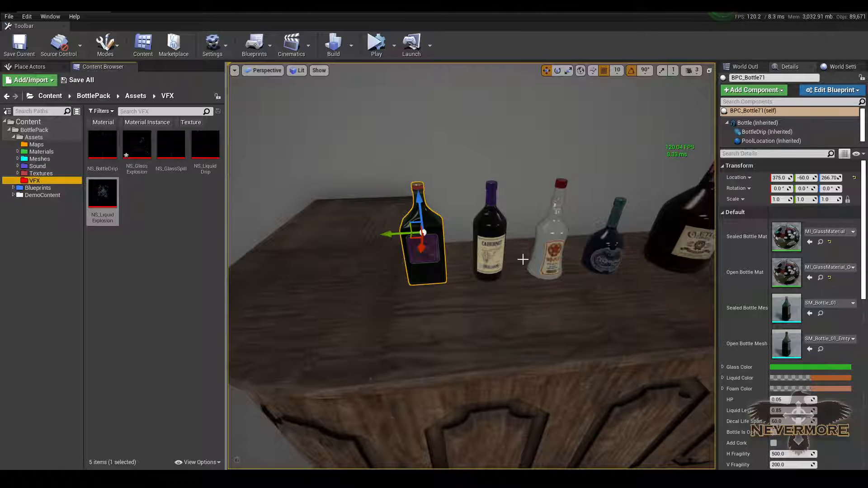
right_click_drag(523, 260, 555, 278)
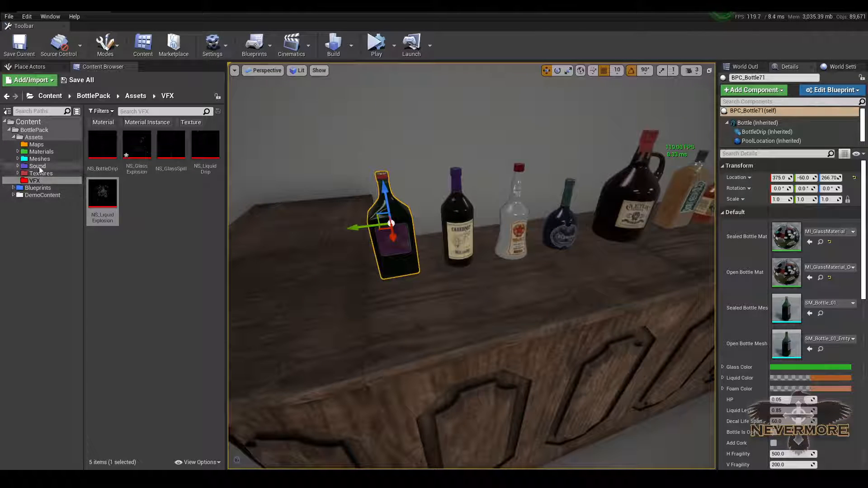
left_click(18, 174)
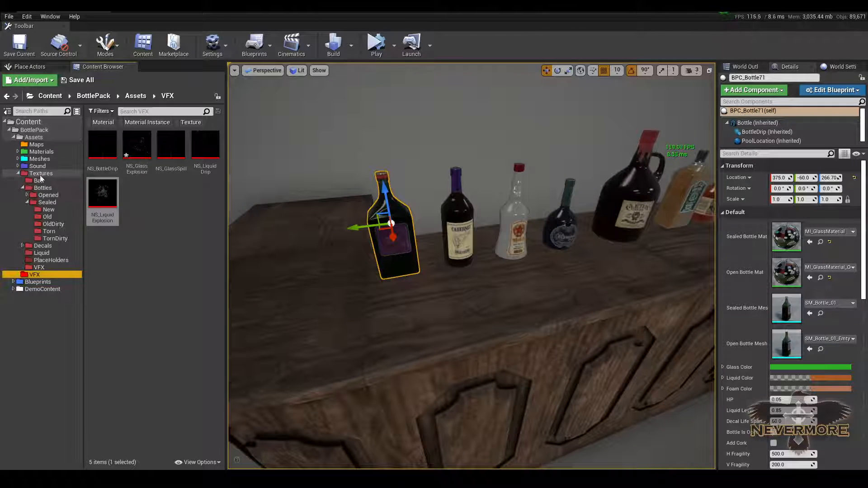
left_click(27, 202)
left_click(27, 202)
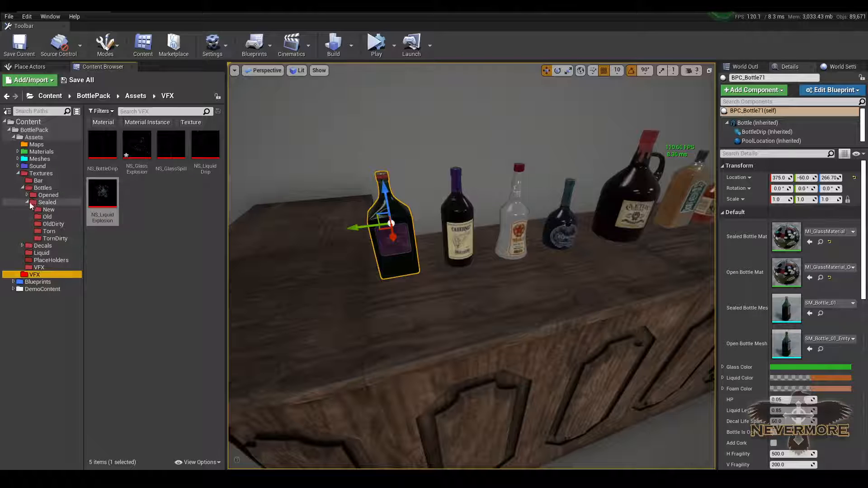
left_click(49, 209)
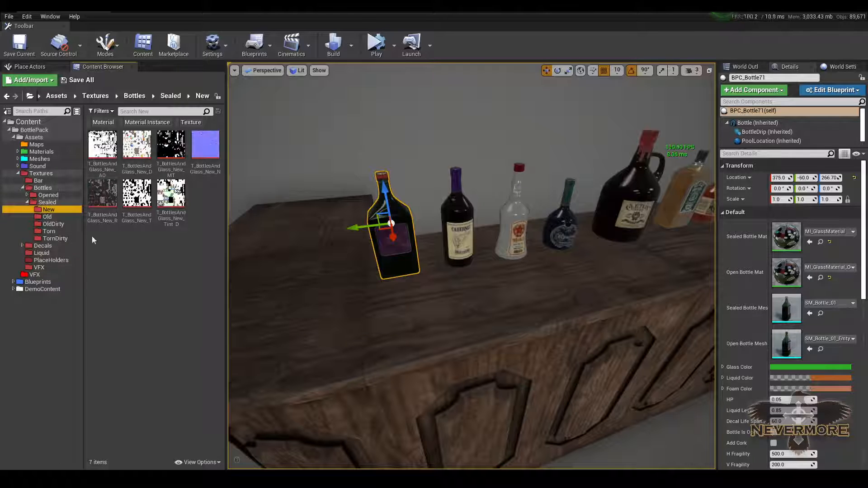
Step: View the T_BottlesAndGlass_New_D texture and inspect the purple-labelled bottle up close in the level
double_click(136, 144)
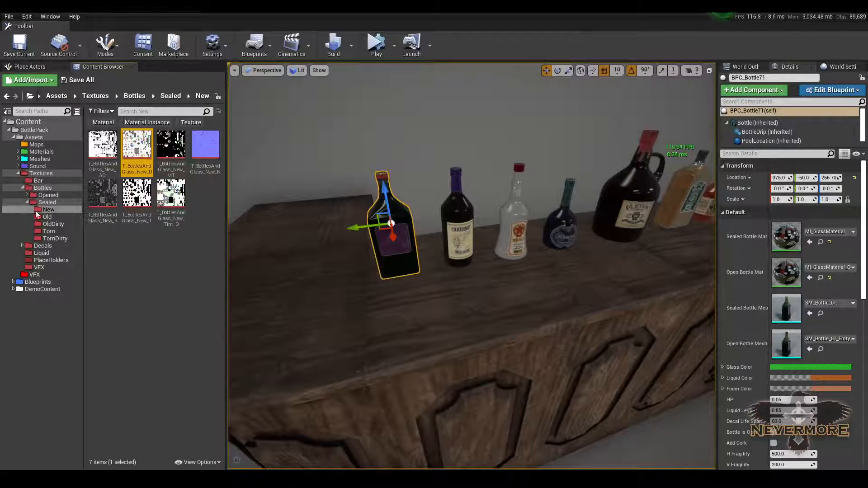
key("w")
mouse_move(512, 177)
right_mouse_down()
mouse_move(512, 136)
mouse_move(479, 212)
mouse_move(512, 177)
right_mouse_up()
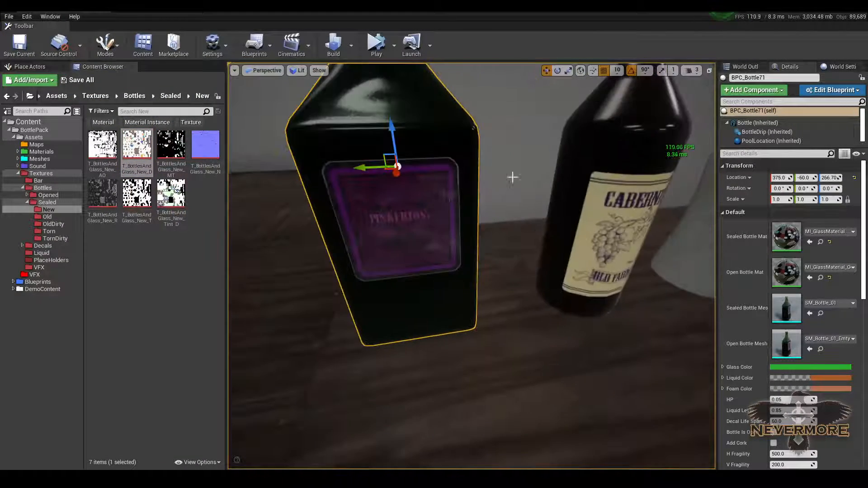
left_click_drag(512, 177, 516, 185)
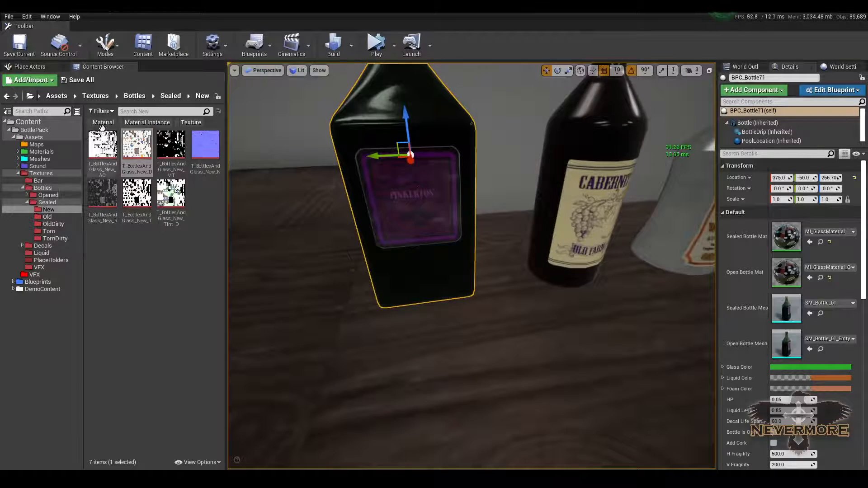
Step: Reset the maximum texture size of T_BottlesAndGlass_New_D to its default of 0, check the purple label's sharpness and dismiss the texture window
double_click(136, 143)
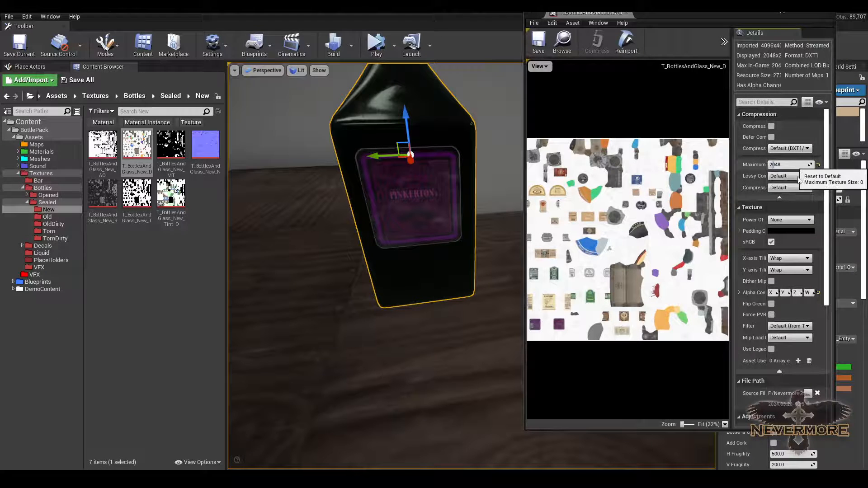
left_click_drag(426, 246, 427, 226)
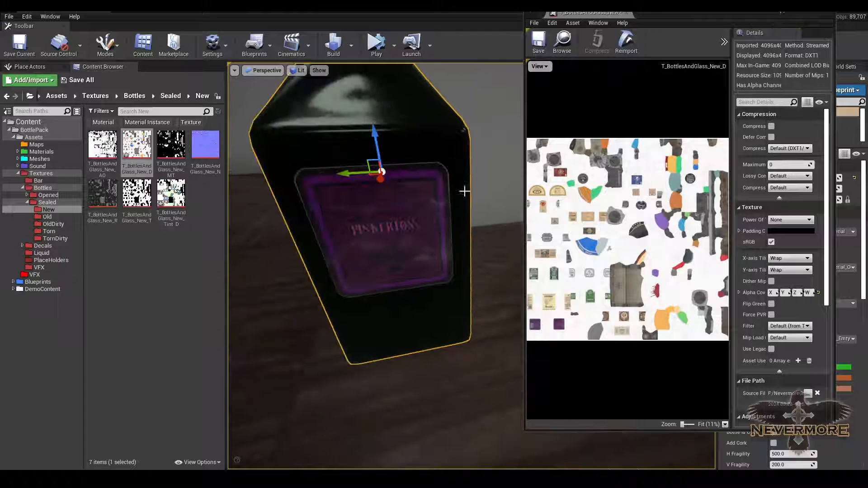
left_click_drag(463, 192, 463, 203)
right_click_drag(462, 203, 463, 160)
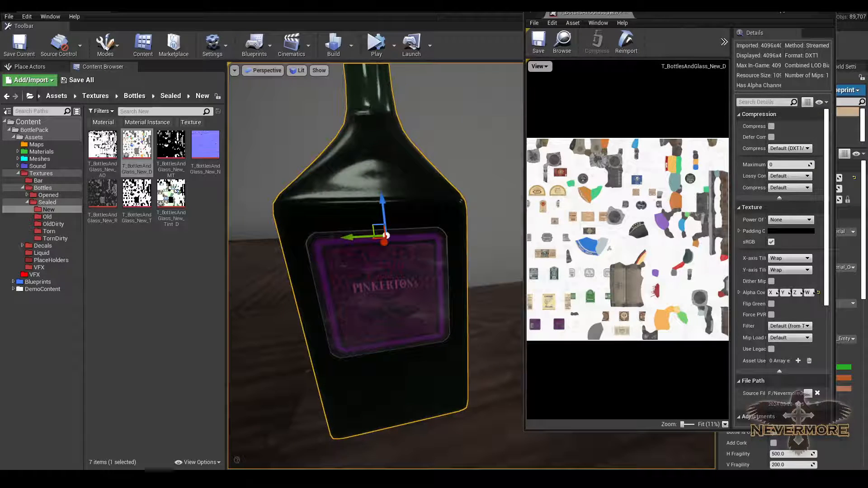
left_click(798, 12)
Step: Inspect the labels of the other bottles along the counter and select the beer mug at the end of the row
right_click_drag(471, 265, 651, 275)
right_click_drag(710, 247, 492, 221)
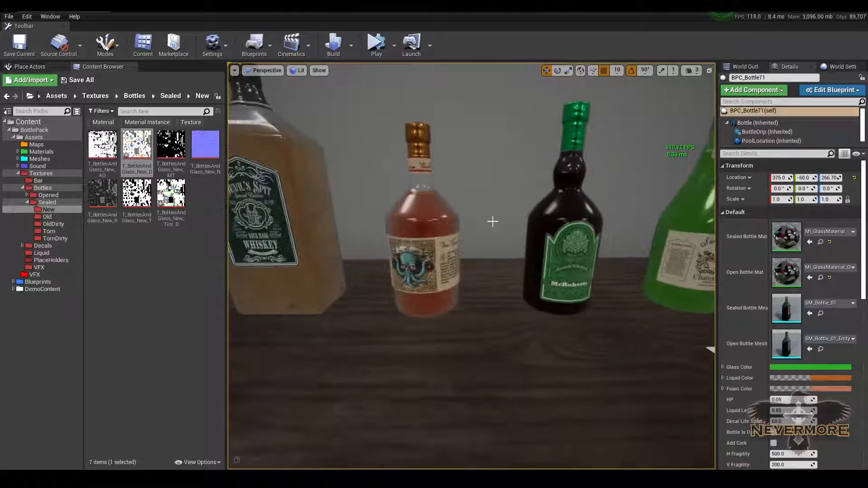
right_click_drag(255, 188, 562, 215)
left_click(559, 219)
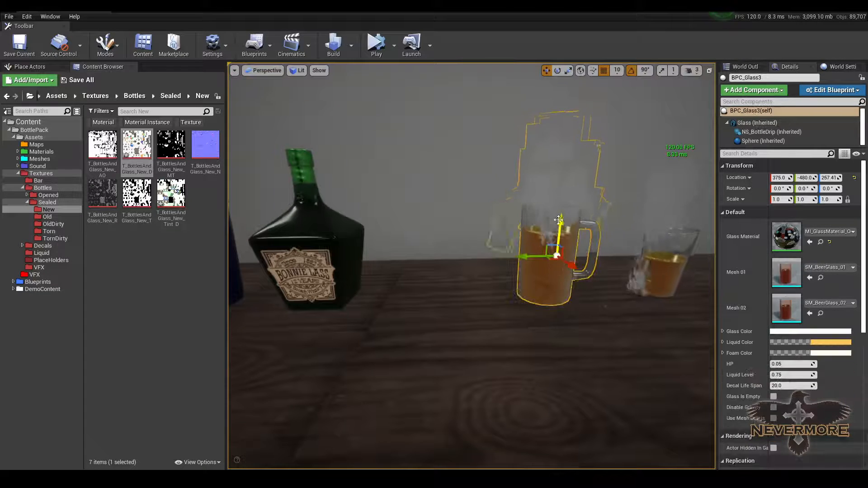
mouse_move(565, 207)
left_mouse_down()
mouse_move(552, 262)
mouse_move(562, 217)
left_mouse_up()
right_click_drag(452, 215, 447, 213)
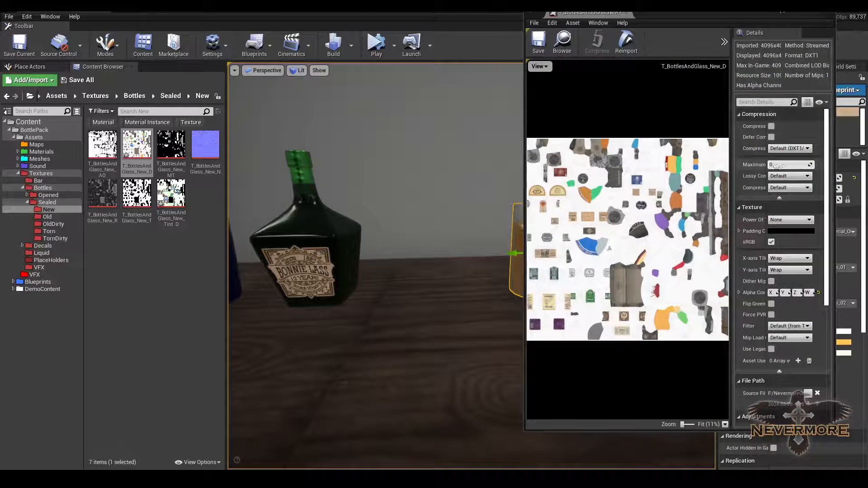
Step: Set the maximum texture size of T_BottlesAndGlass_New_D to 2048, check the blue bottle's label, and lower the size to 1024
key("Return")
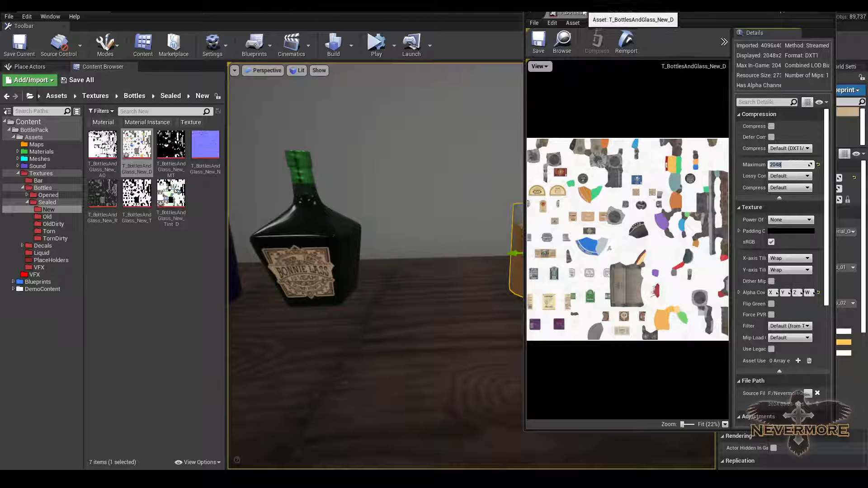
right_click_drag(442, 248, 391, 244)
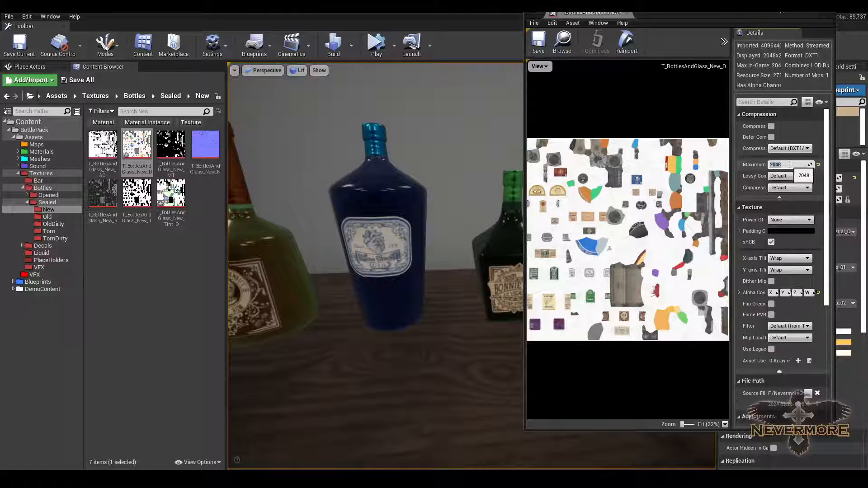
key("Return")
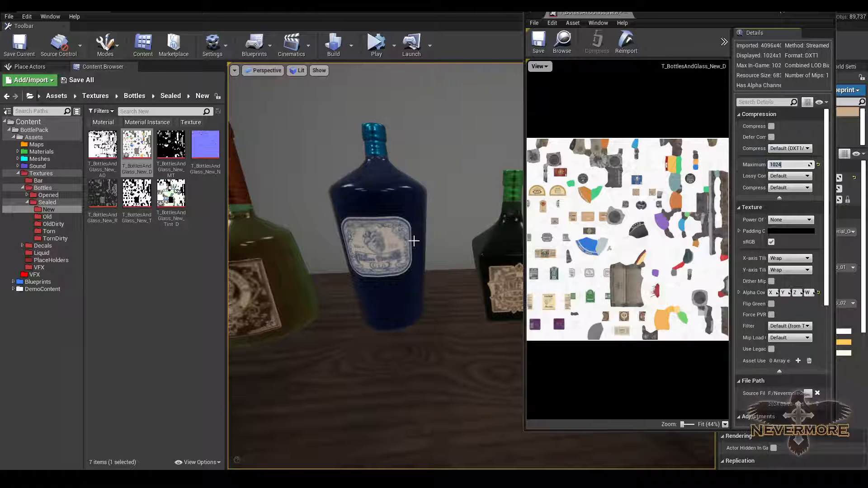
Step: View the row of bottles from a normal distance and start playing the level to judge the labels in game
left_click_drag(354, 235, 351, 271)
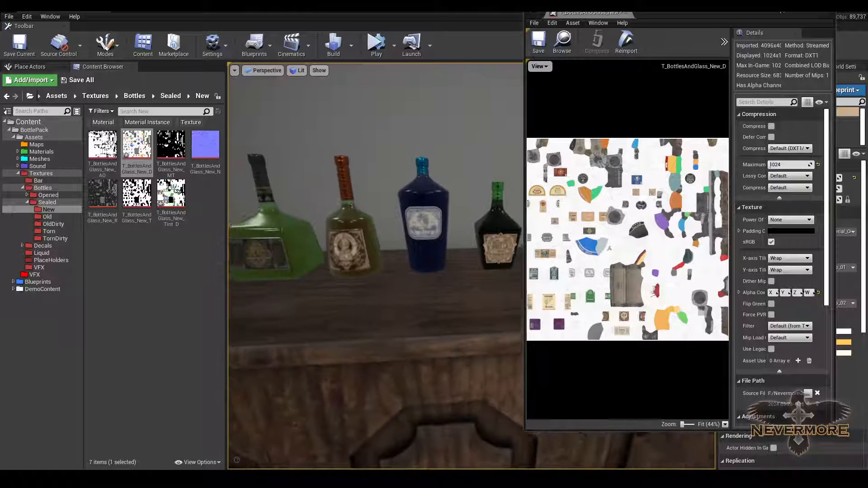
mouse_move(352, 235)
right_mouse_down()
mouse_move(345, 262)
mouse_move(355, 246)
right_mouse_up()
left_click_drag(355, 246, 354, 271)
right_click_drag(354, 271, 353, 245)
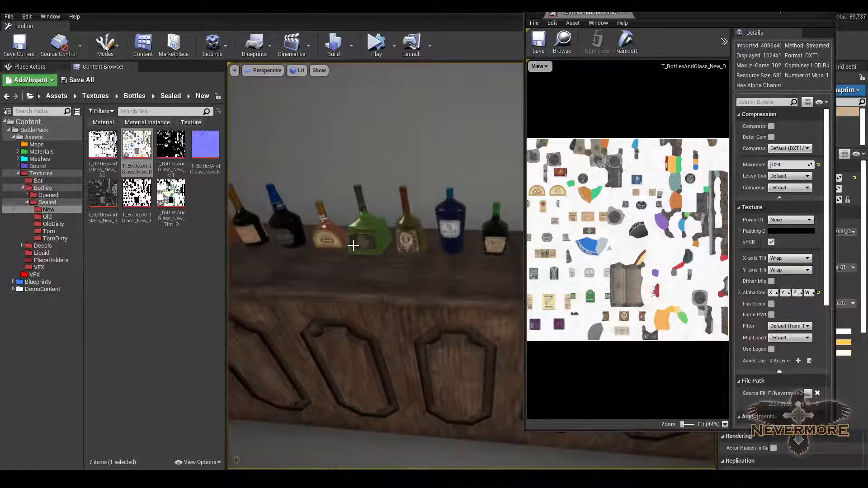
left_click(377, 41)
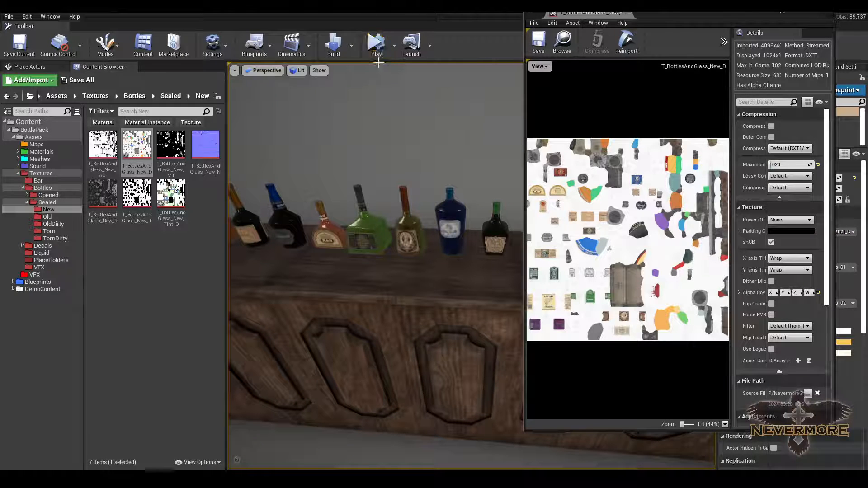
left_click(400, 45)
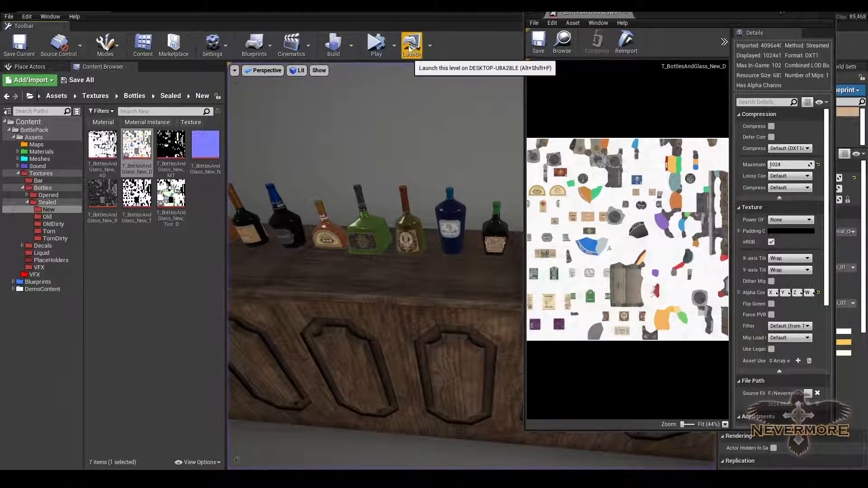
left_click(394, 46)
left_click(424, 92)
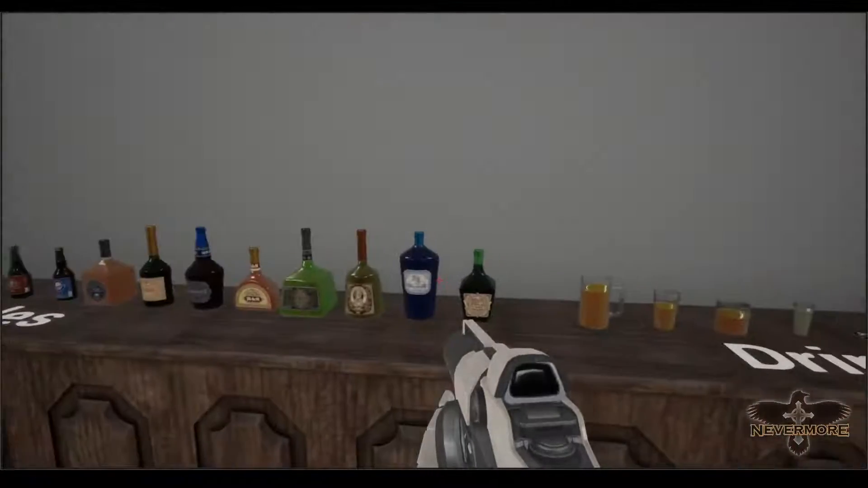
Step: Walk back and forth along the counter in the running level, inspect the bottle labels, and end the play session
key("w")
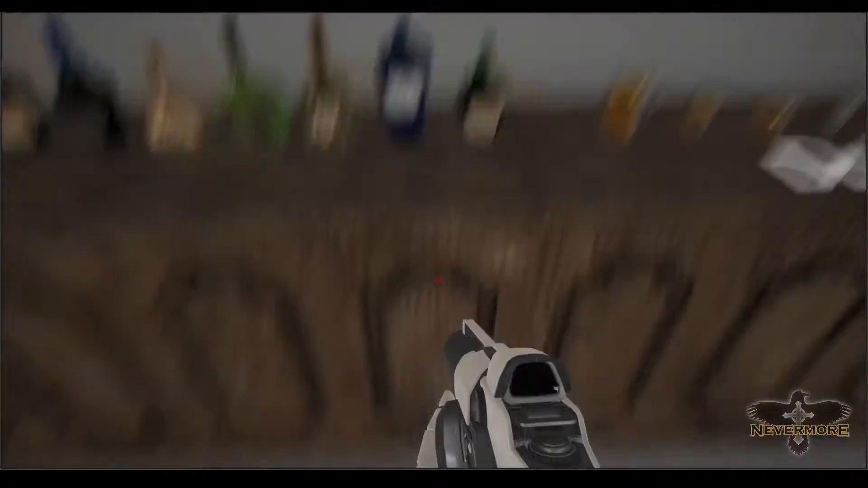
key("s")
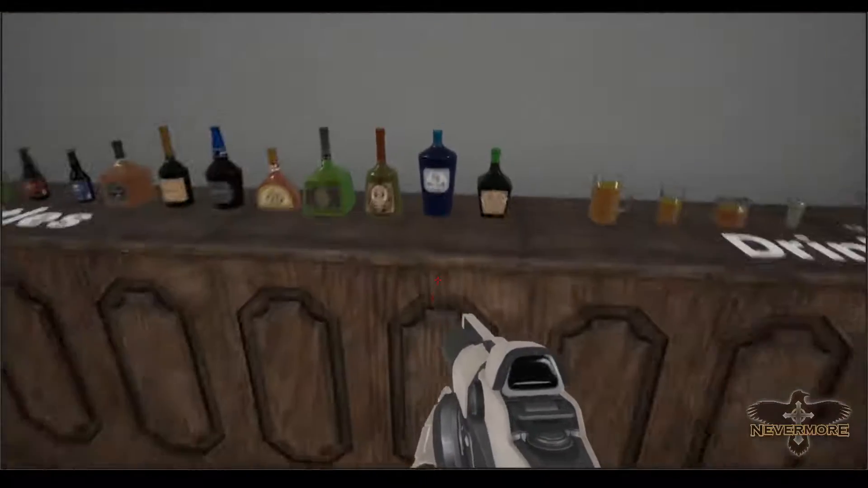
key("w")
key("a")
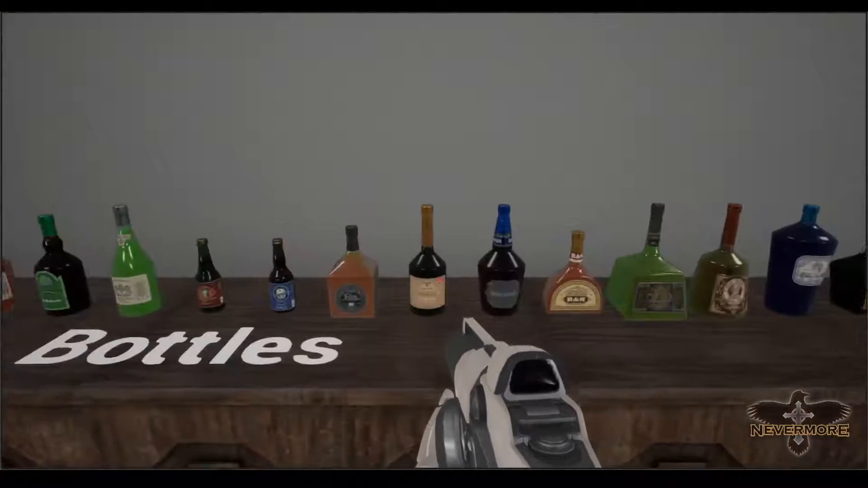
key("d")
key("s")
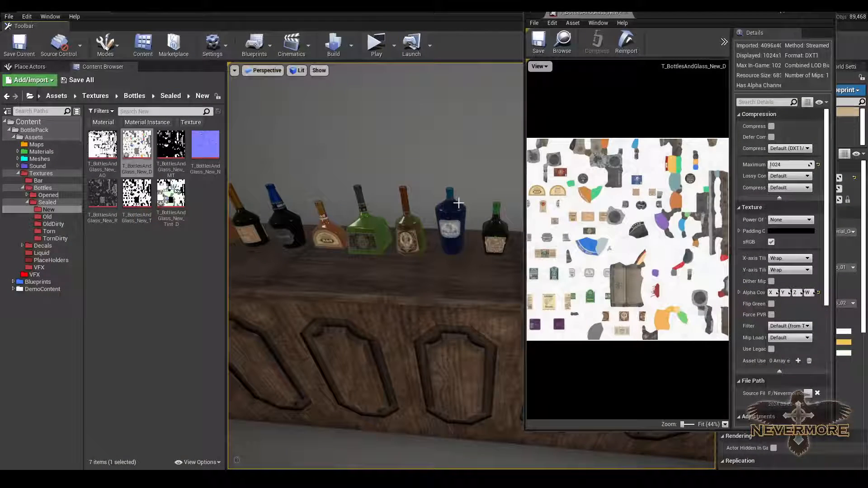
Step: Set the maximum texture size of T_BottlesAndGlass_New_D to 2048, save the texture and dismiss its window
left_click(791, 165)
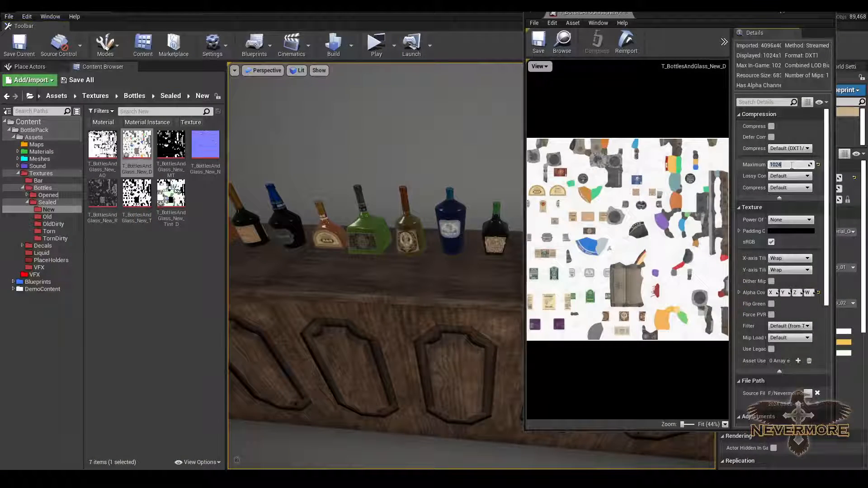
type("2048")
key("Return")
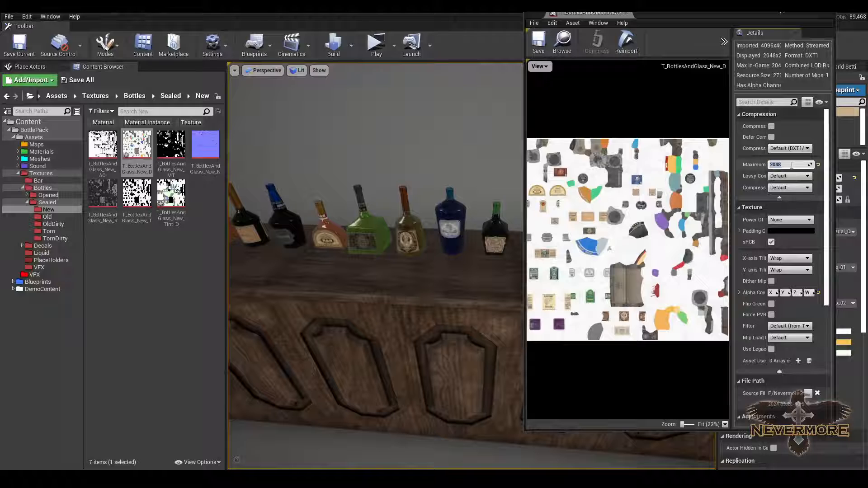
left_click(542, 41)
left_click(628, 12)
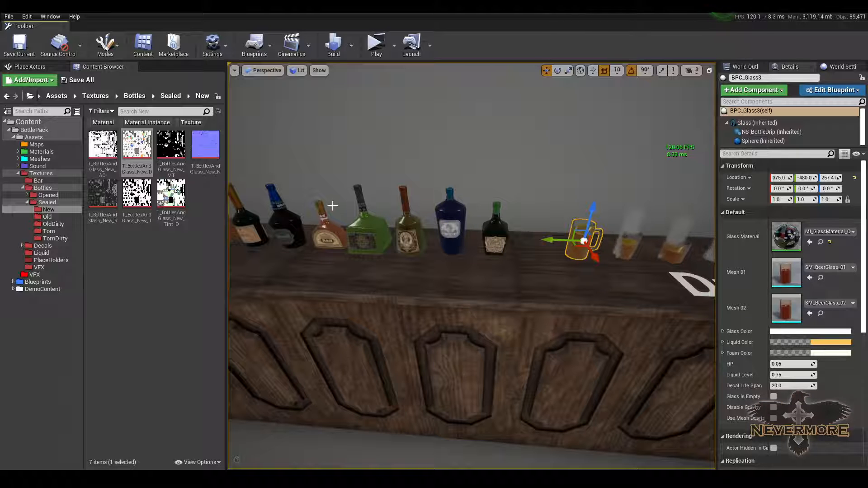
Step: Clear the selection of the beer mug on the counter
right_click_drag(434, 217, 488, 237)
left_click(350, 243)
key("Escape")
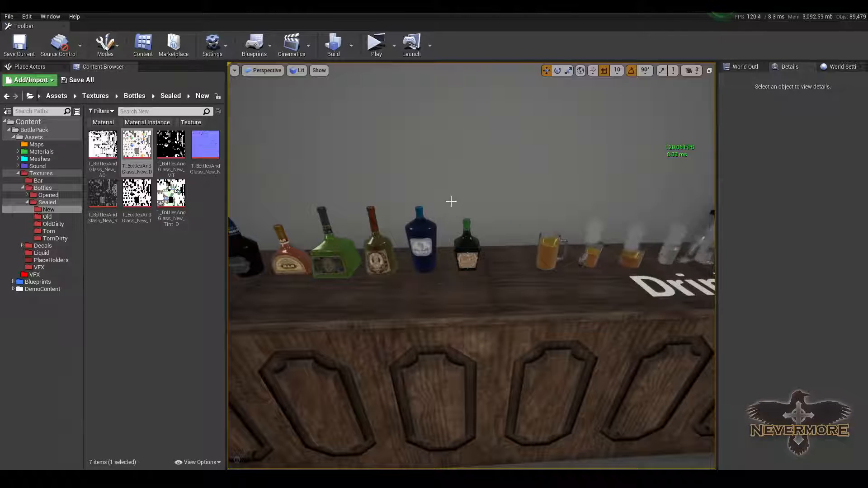